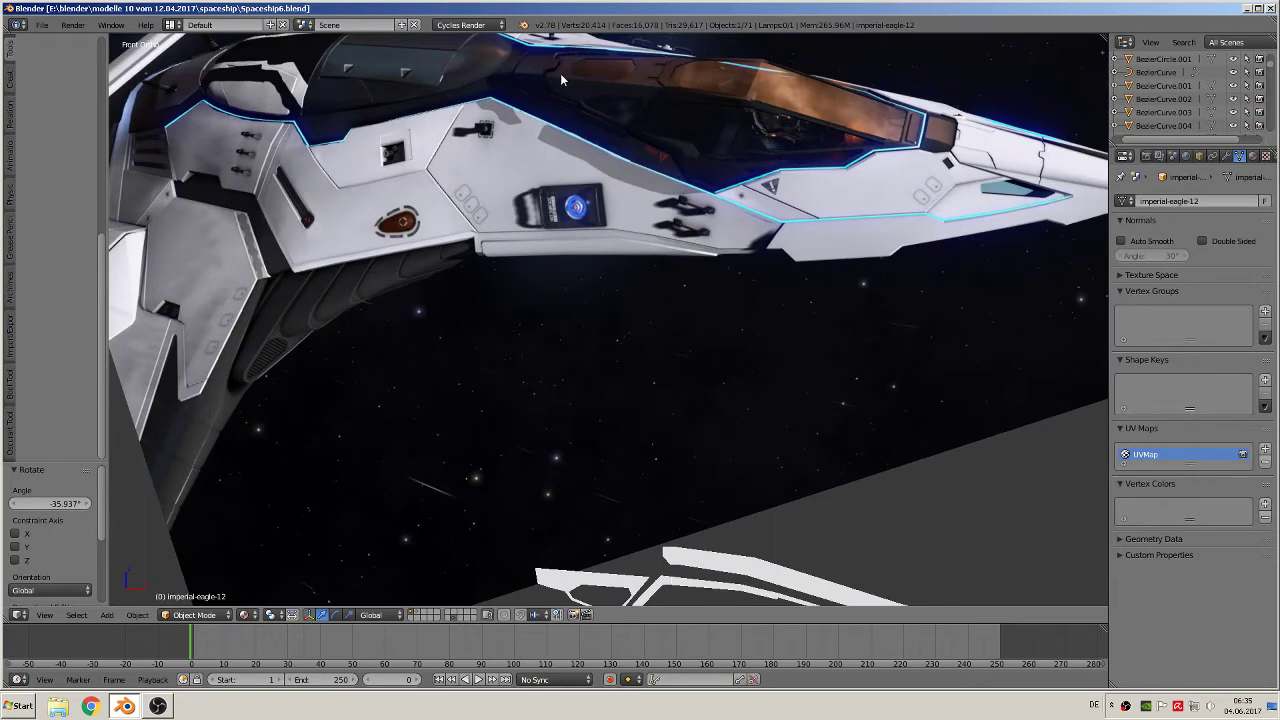
Place the 3D cursor on the dark fuselage just beside the brown side window and add a plane mesh there.
middle_drag(660, 128, 651, 430)
click(590, 350)
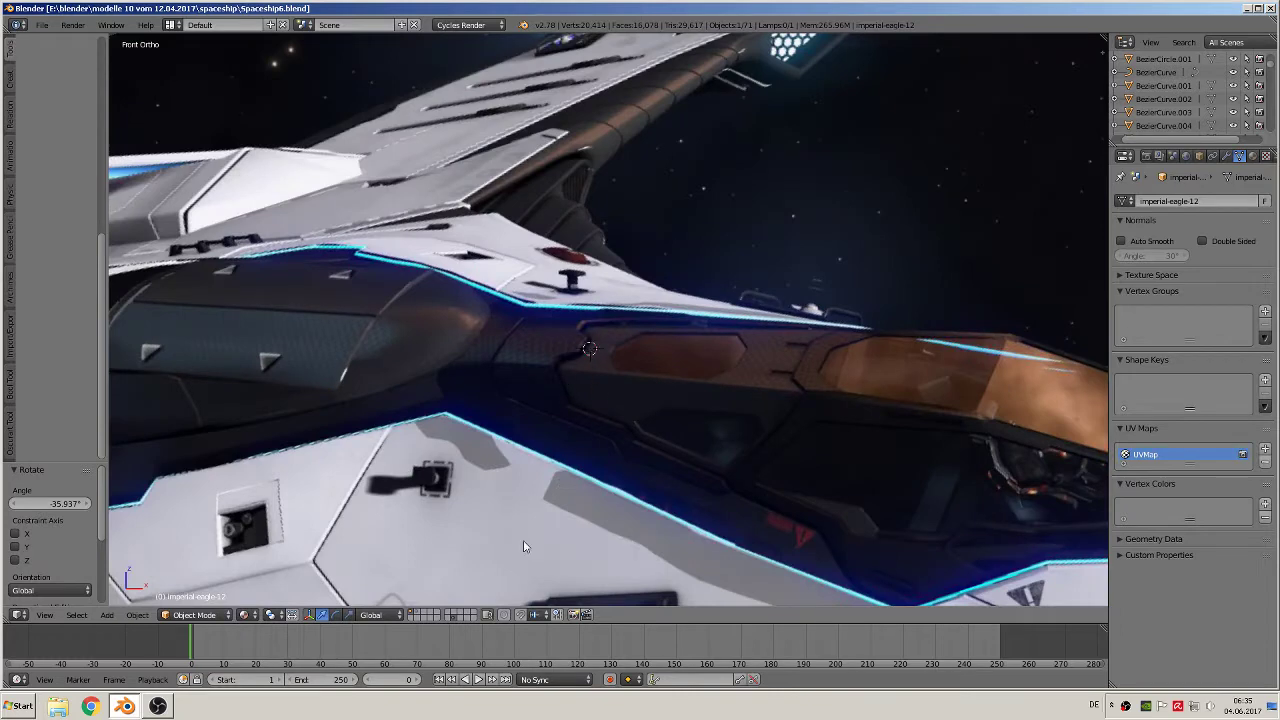
click(107, 614)
mouse_move(122, 600)
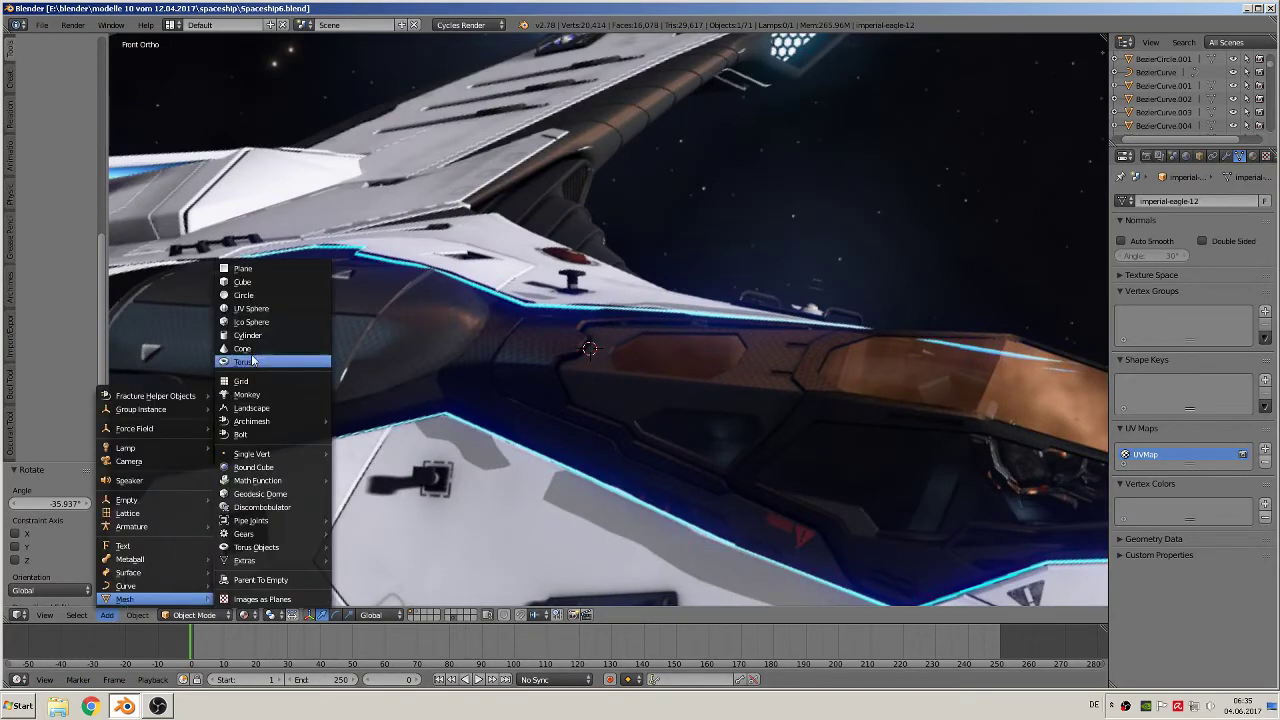
click(240, 270)
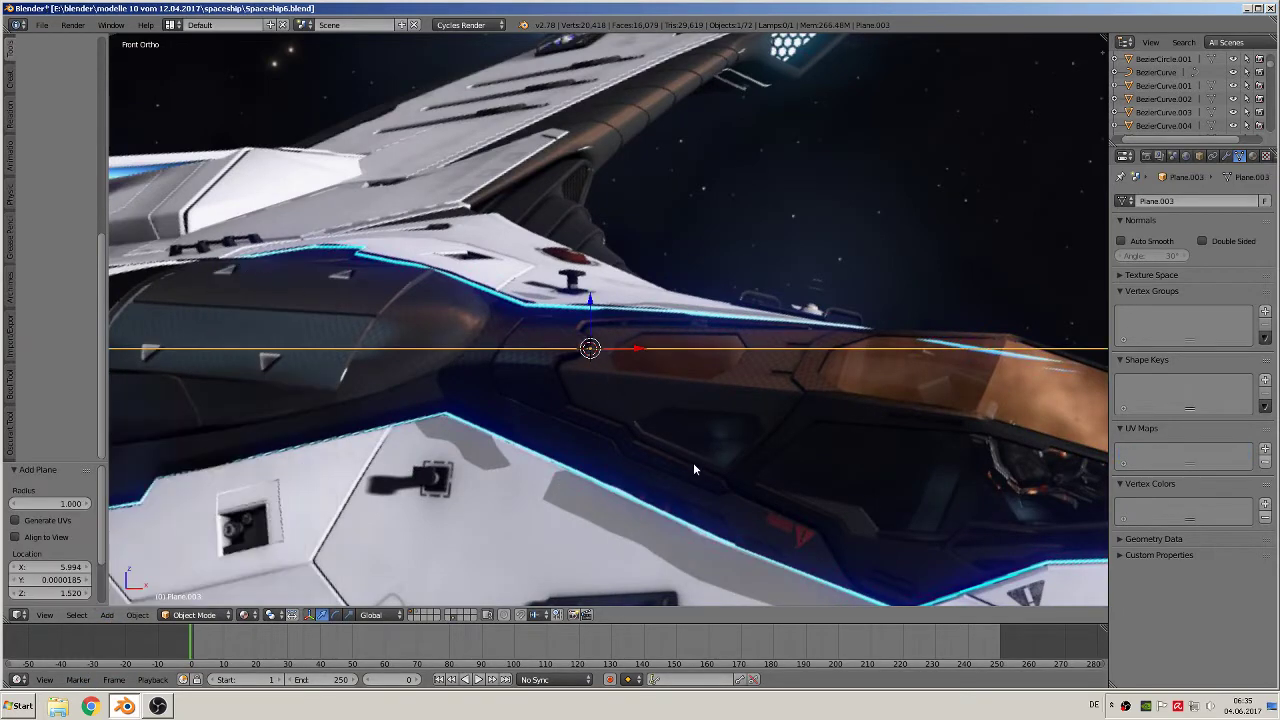
Rotate the new plane 90° about the X axis so it faces the front view.
key(r)
key(x)
key(9)
key(0)
key(Return)
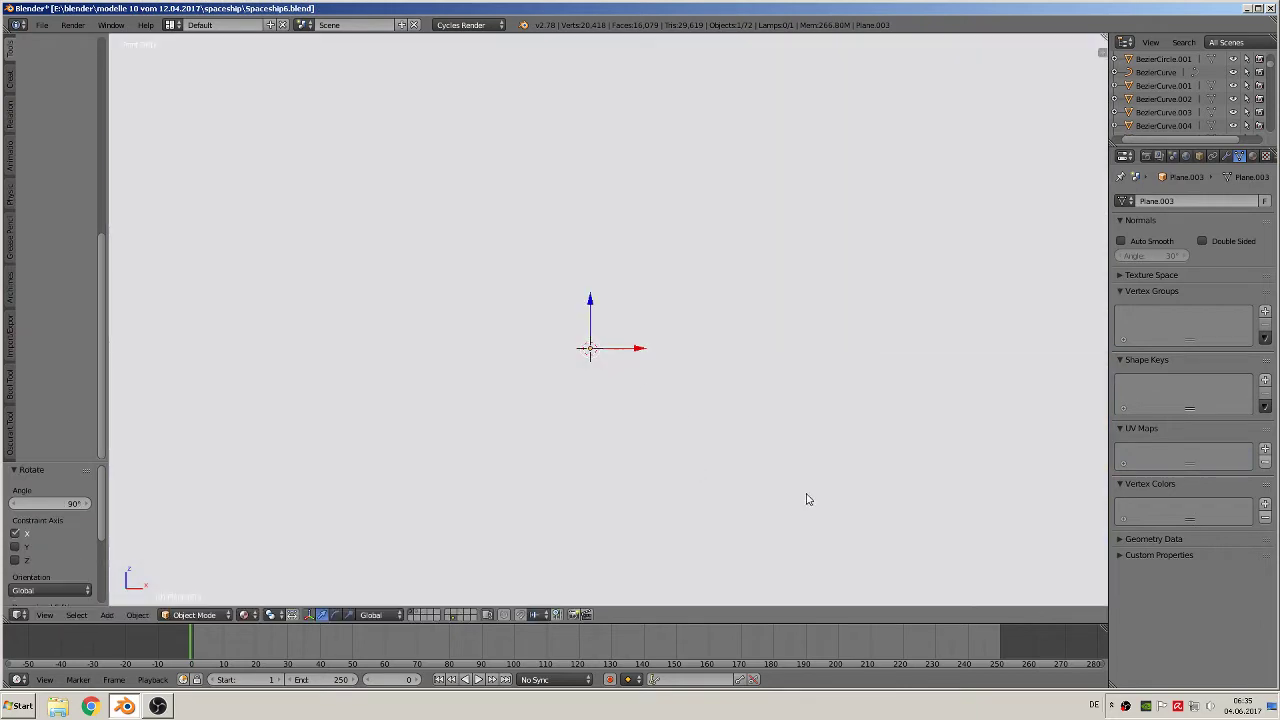
Scale the plane down in two passes, by about 0.053 and 0.061, to a tiny square beside the side window.
key(s)
click(593, 366)
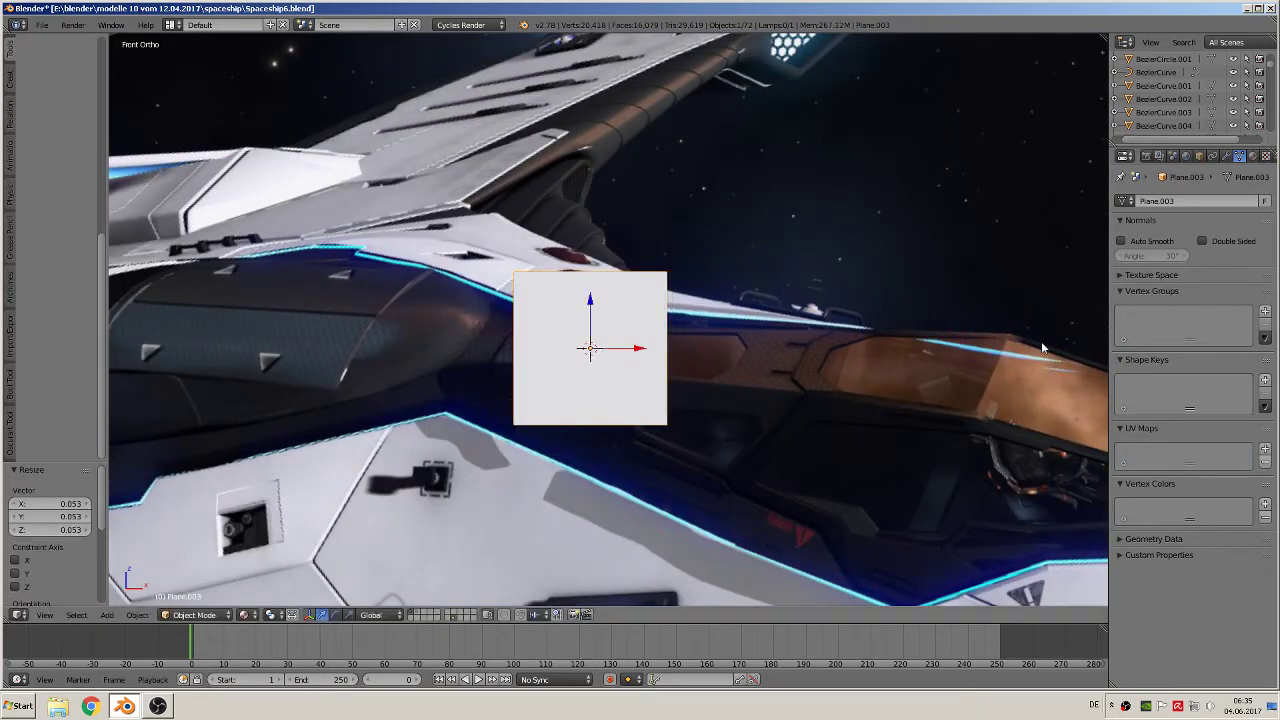
key(n)
key(n)
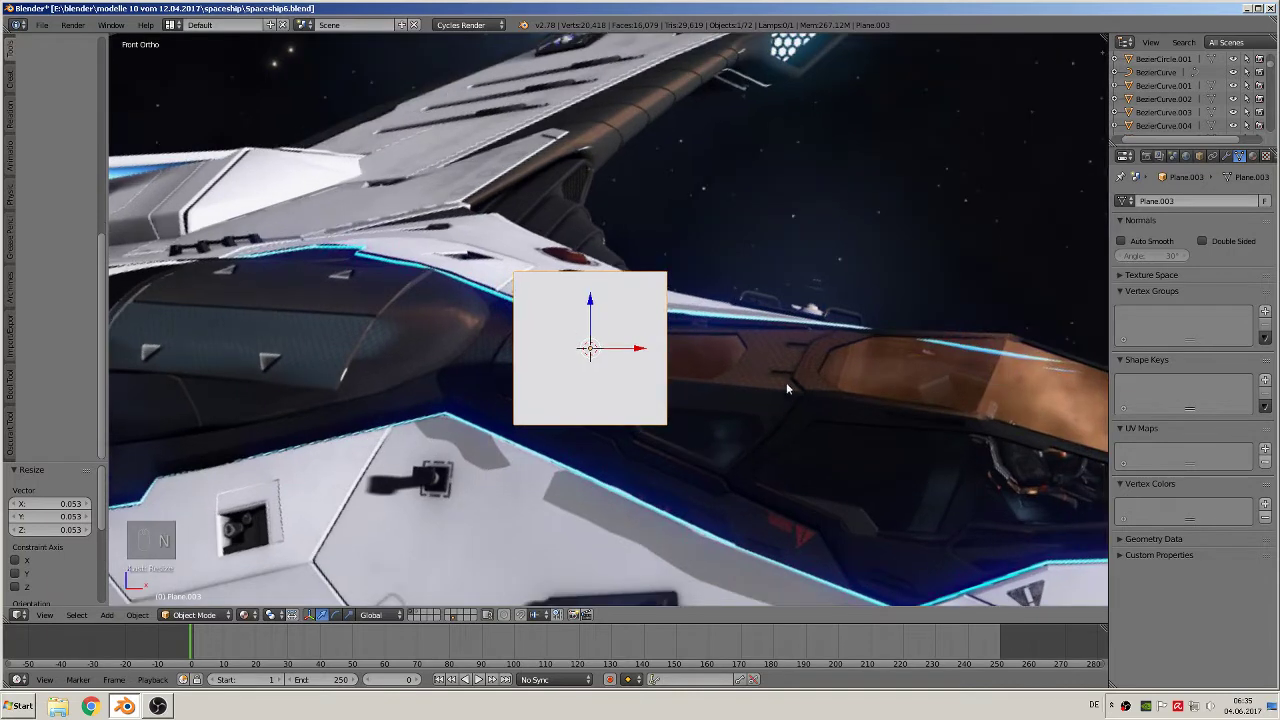
key(s)
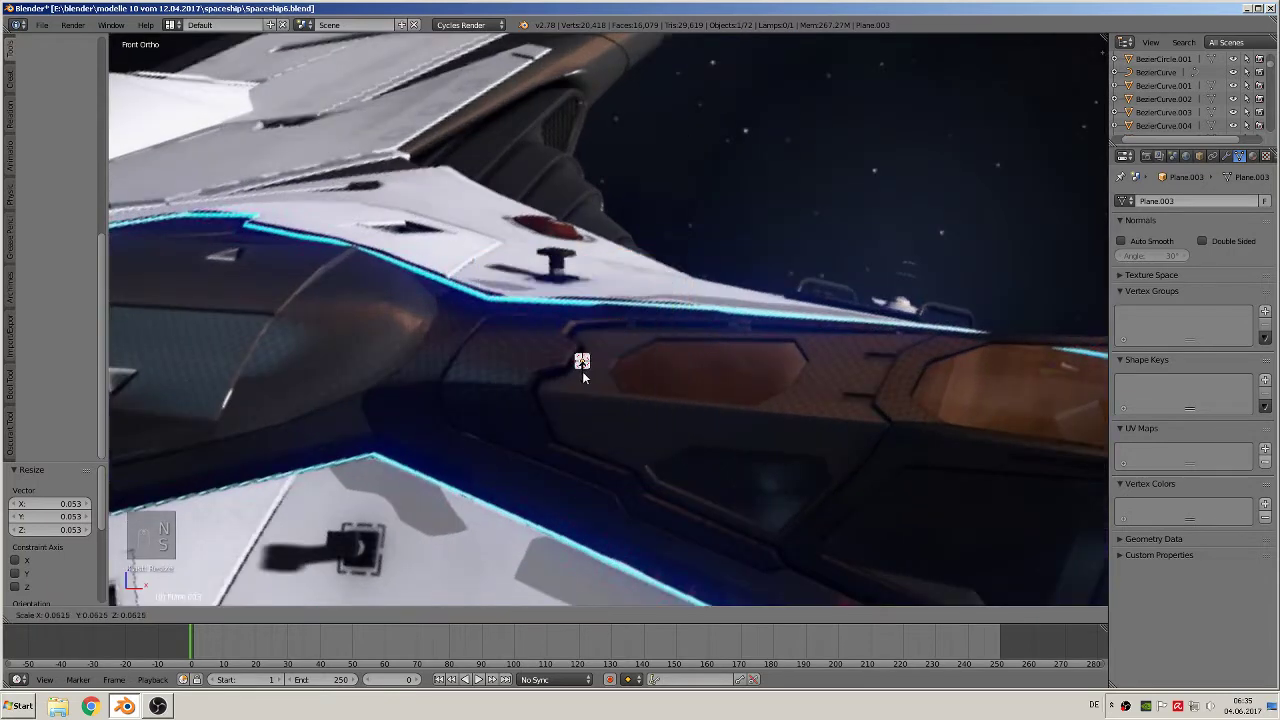
click(582, 371)
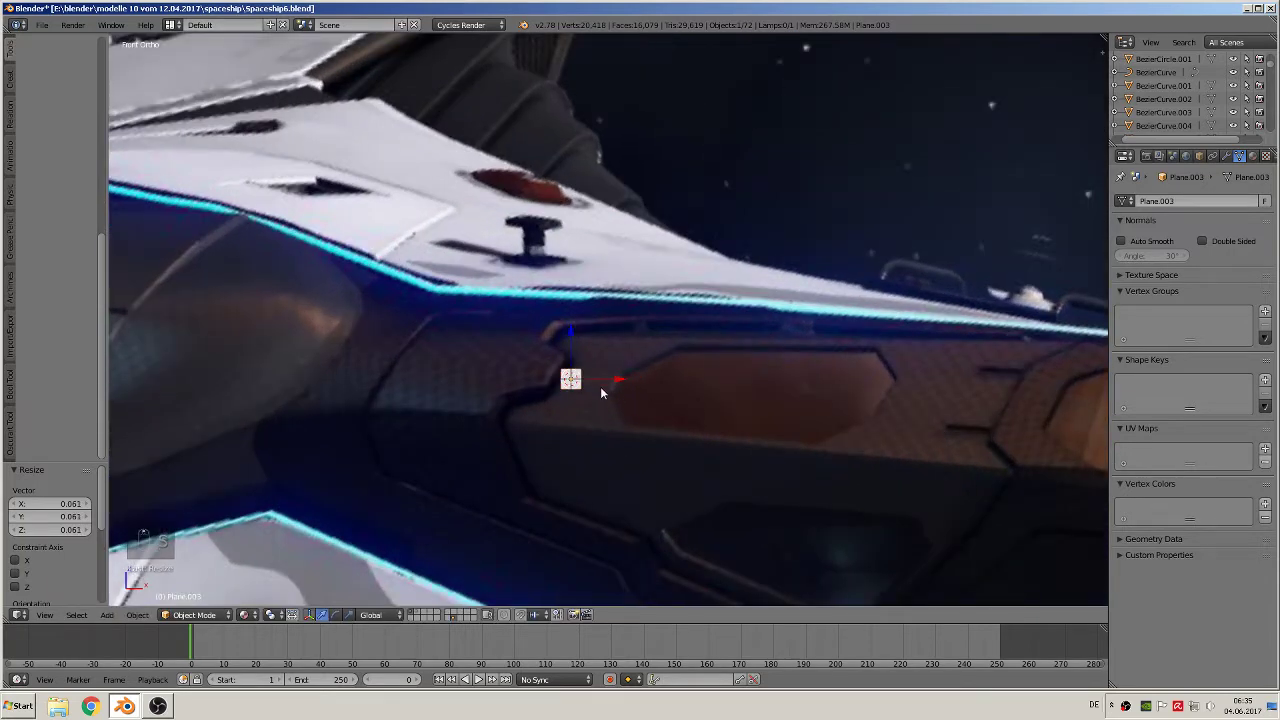
In Edit Mode, move the plane's right edge about 0.011 along X to reach the side window's left corner.
key(Tab)
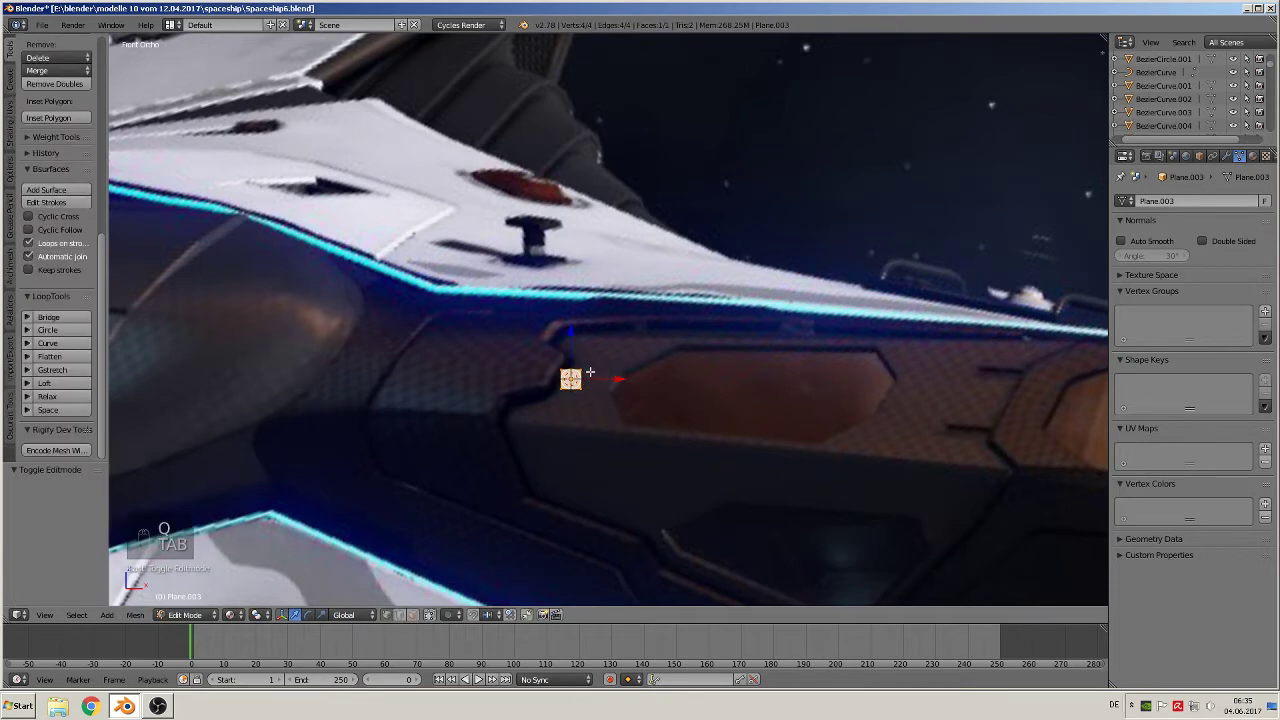
right_click(589, 374)
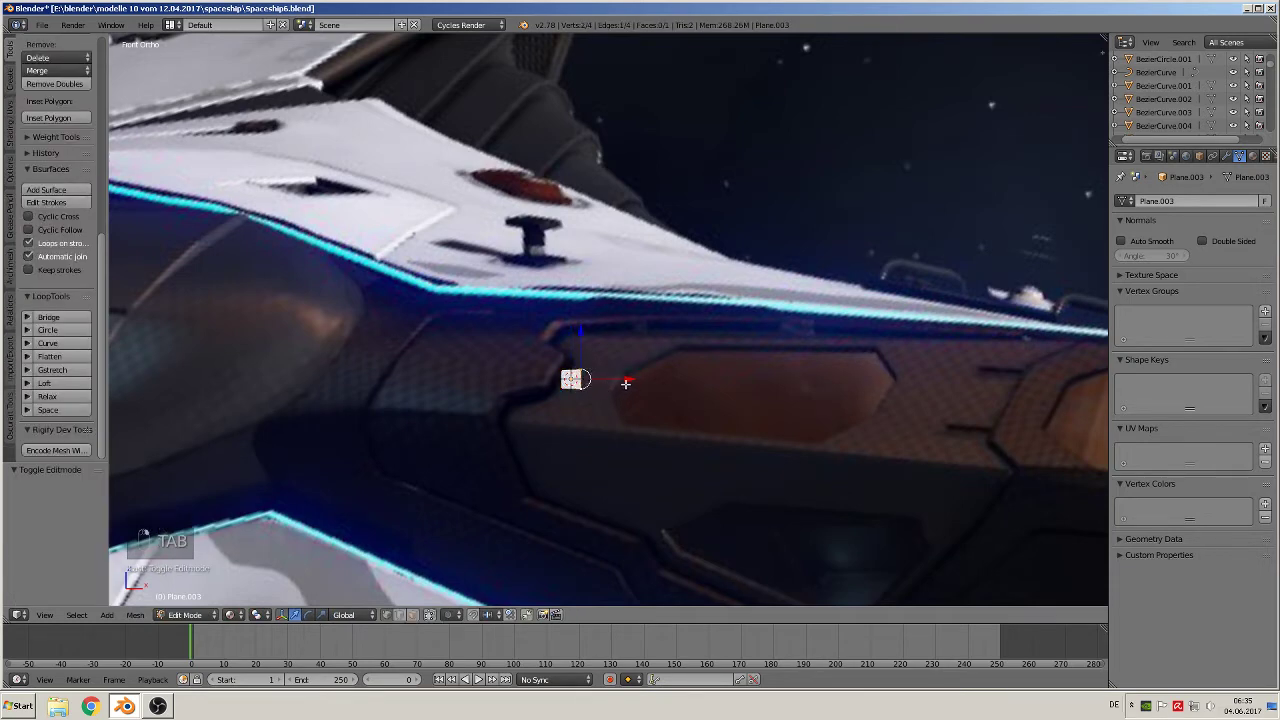
click(619, 380)
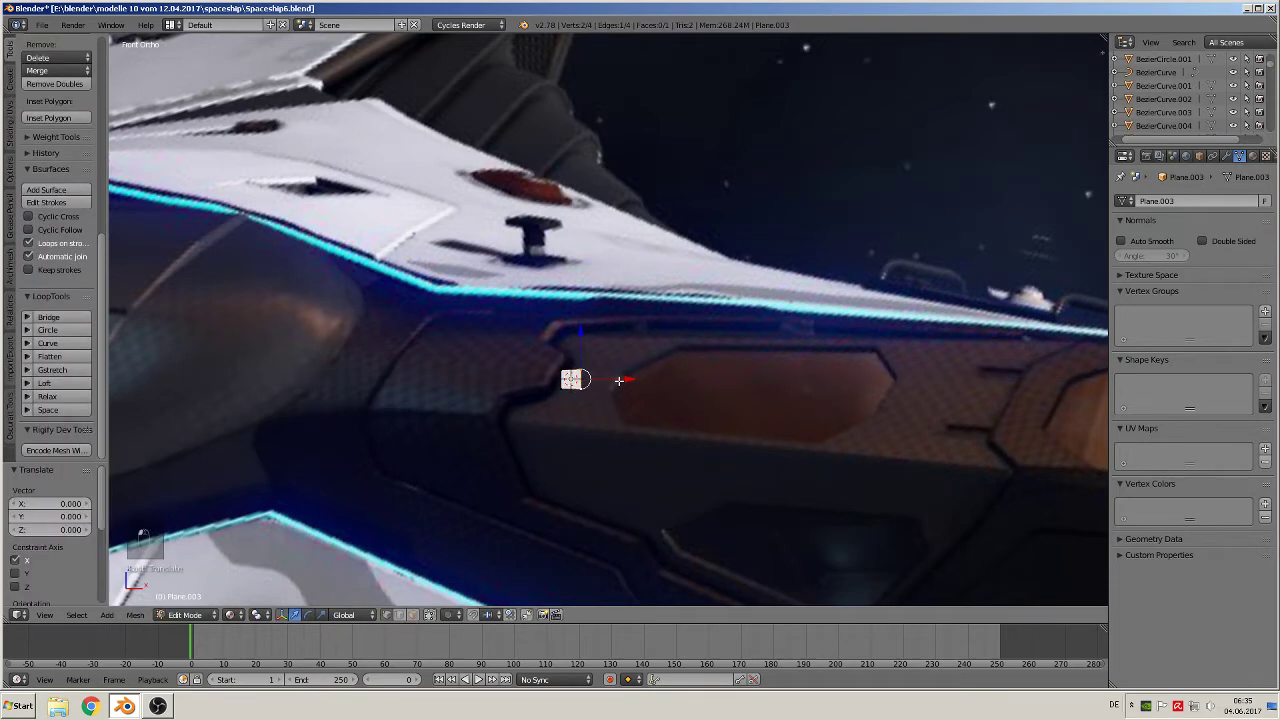
drag(627, 379, 658, 379)
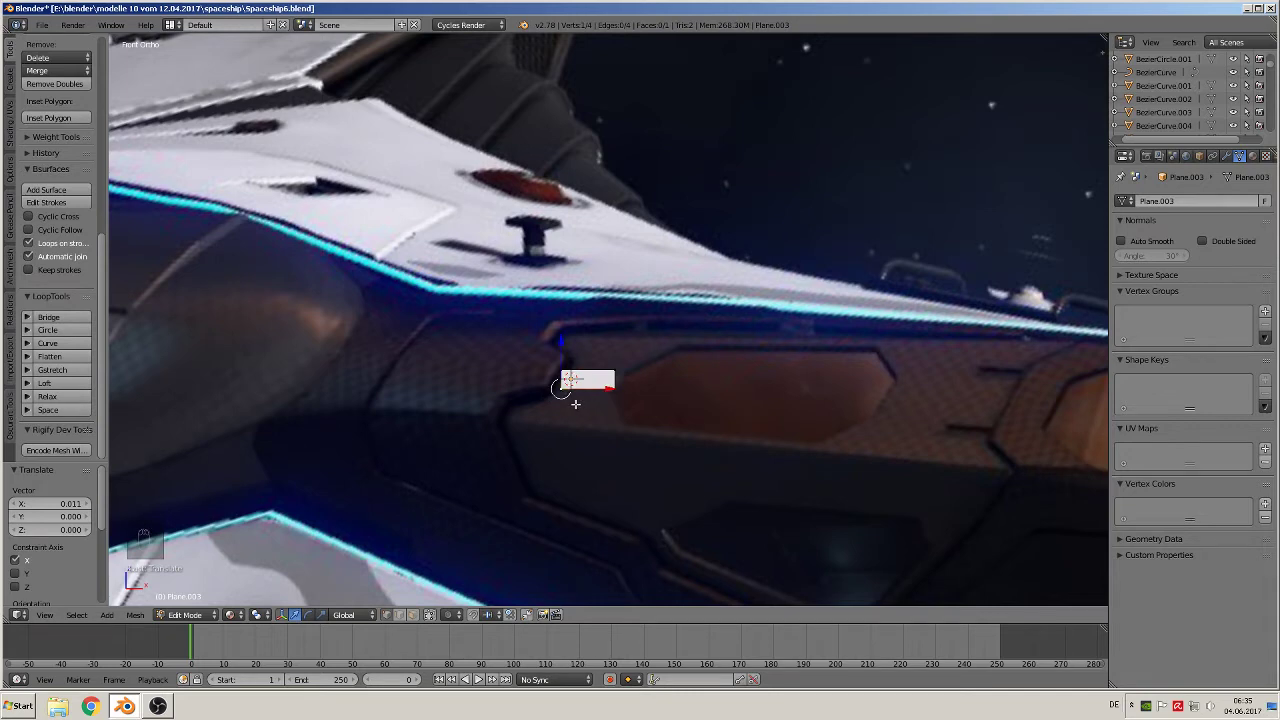
Extrude the plane's lower-left vertex twice, down and left along the panel seam to the start of the lower panel edge.
key(e)
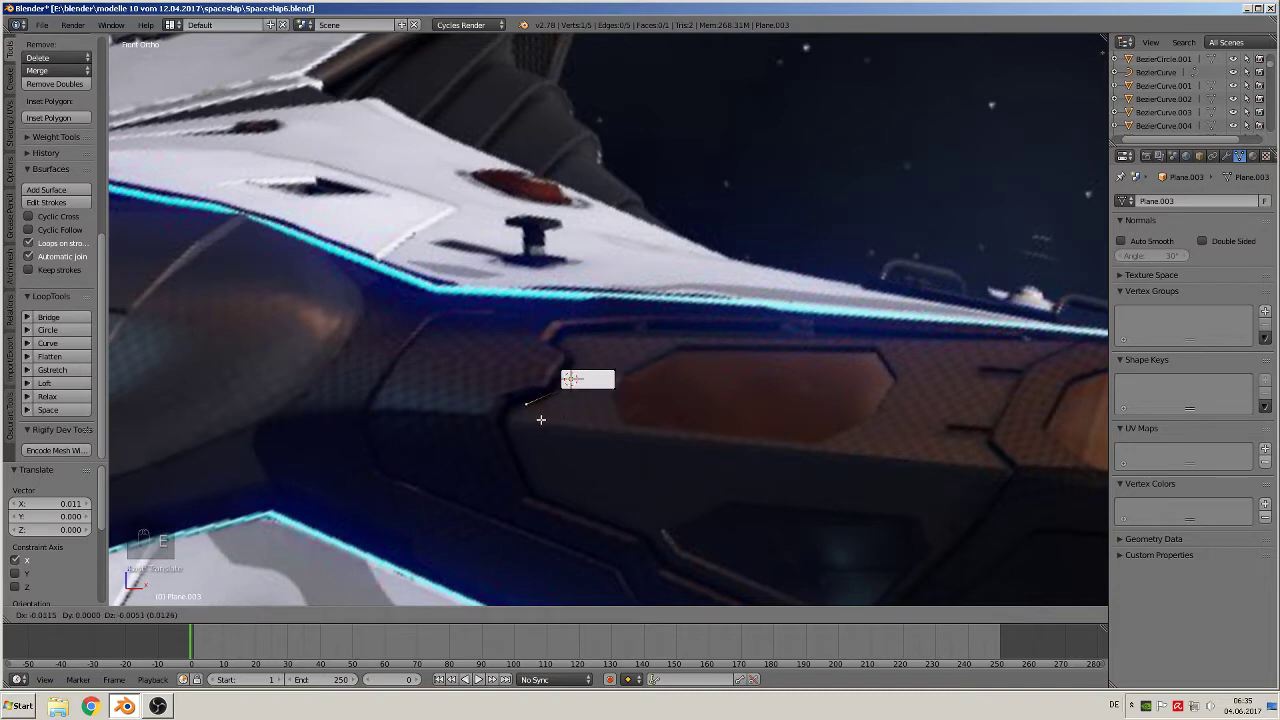
click(540, 419)
key(e)
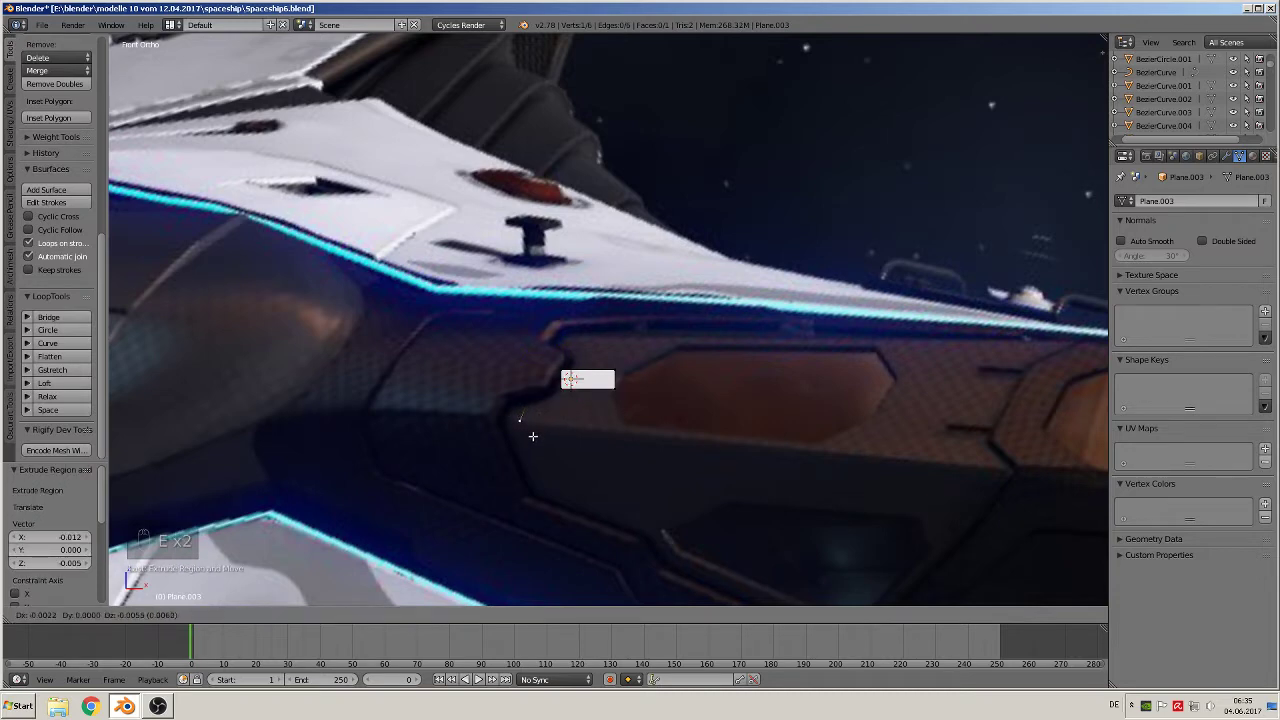
click(533, 436)
Extrude the plane's lower-right vertex in four segments around the window's lower outline up to its right corner.
key(e)
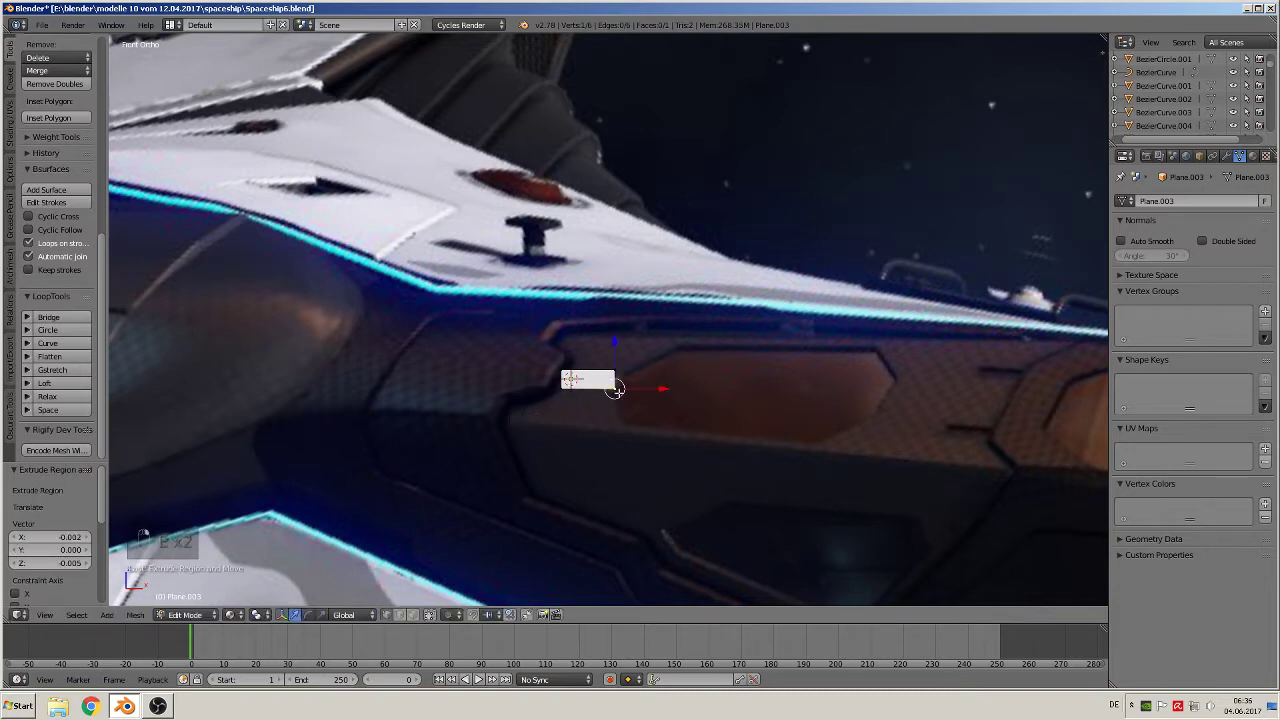
click(623, 421)
key(e)
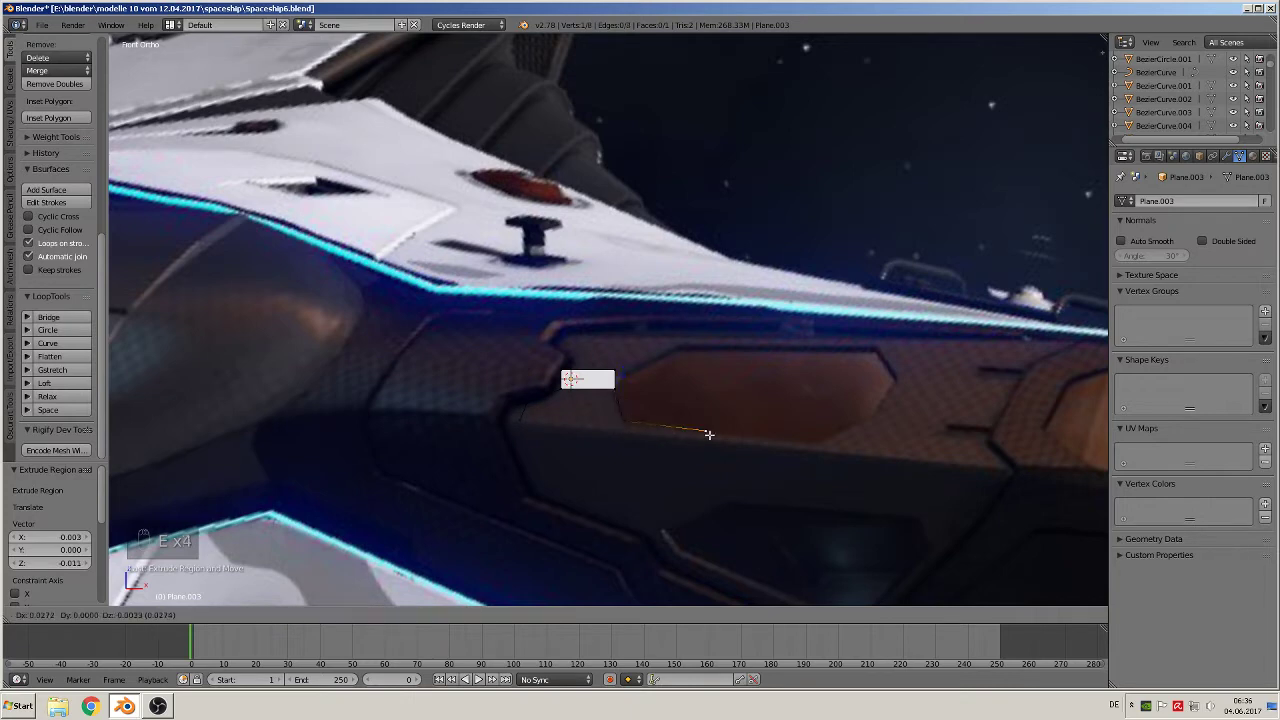
click(821, 440)
key(e)
click(871, 422)
key(e)
click(896, 403)
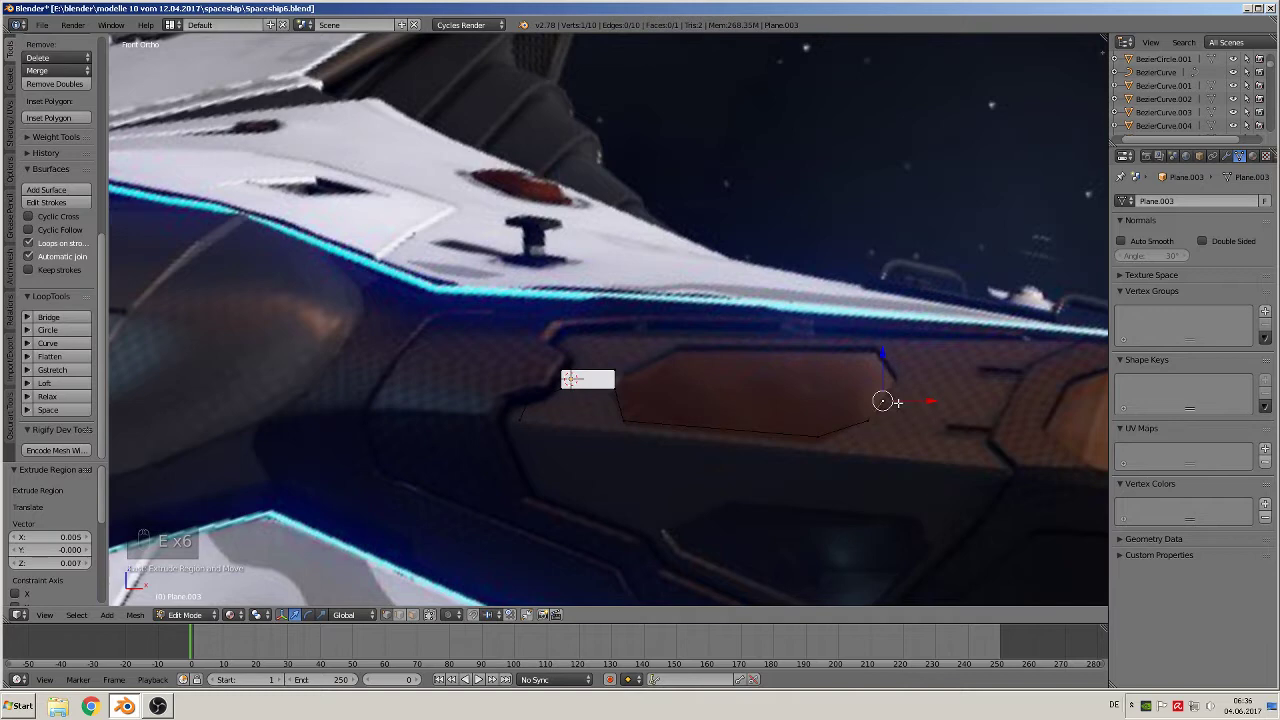
Extrude three more edges from the window's right corner across to the next panel seam and down to the lower panel edge.
key(e)
click(1012, 407)
key(e)
click(995, 436)
key(e)
click(1022, 468)
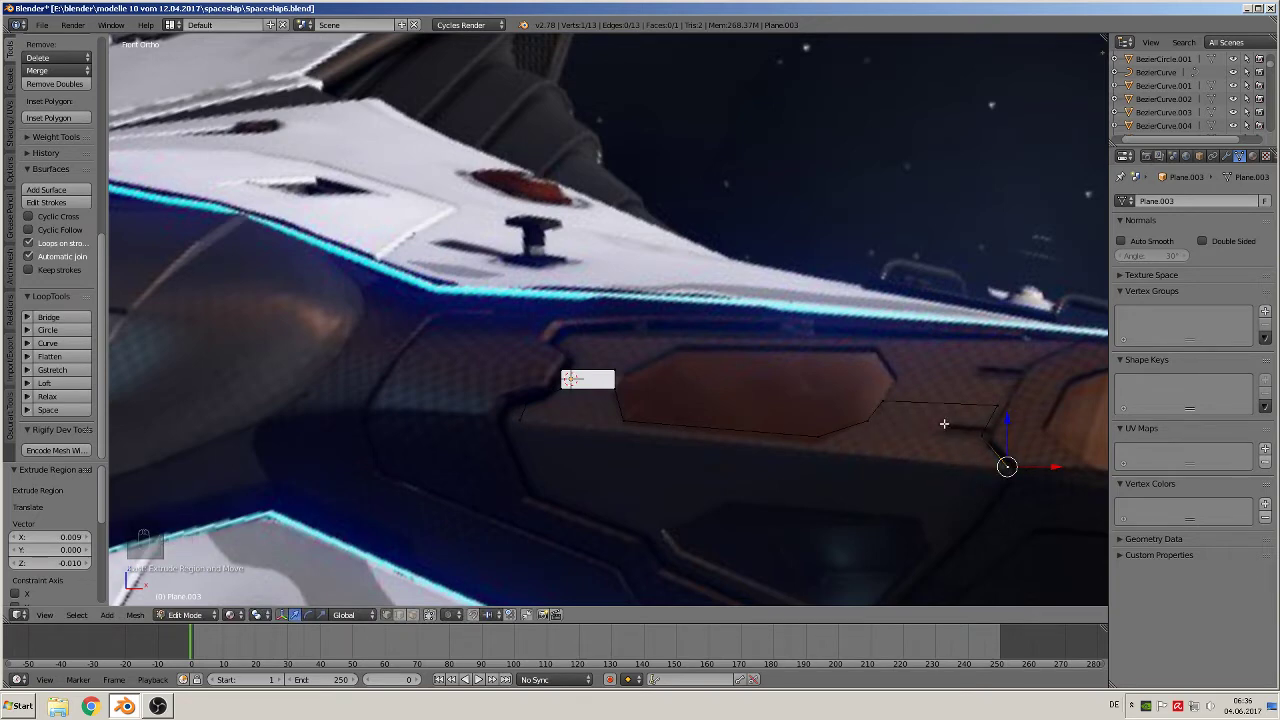
Connect the chain's end vertex to the lower-left seam vertex with an edge and subdivide it into four segments.
shift+right_click(516, 414)
key(f)
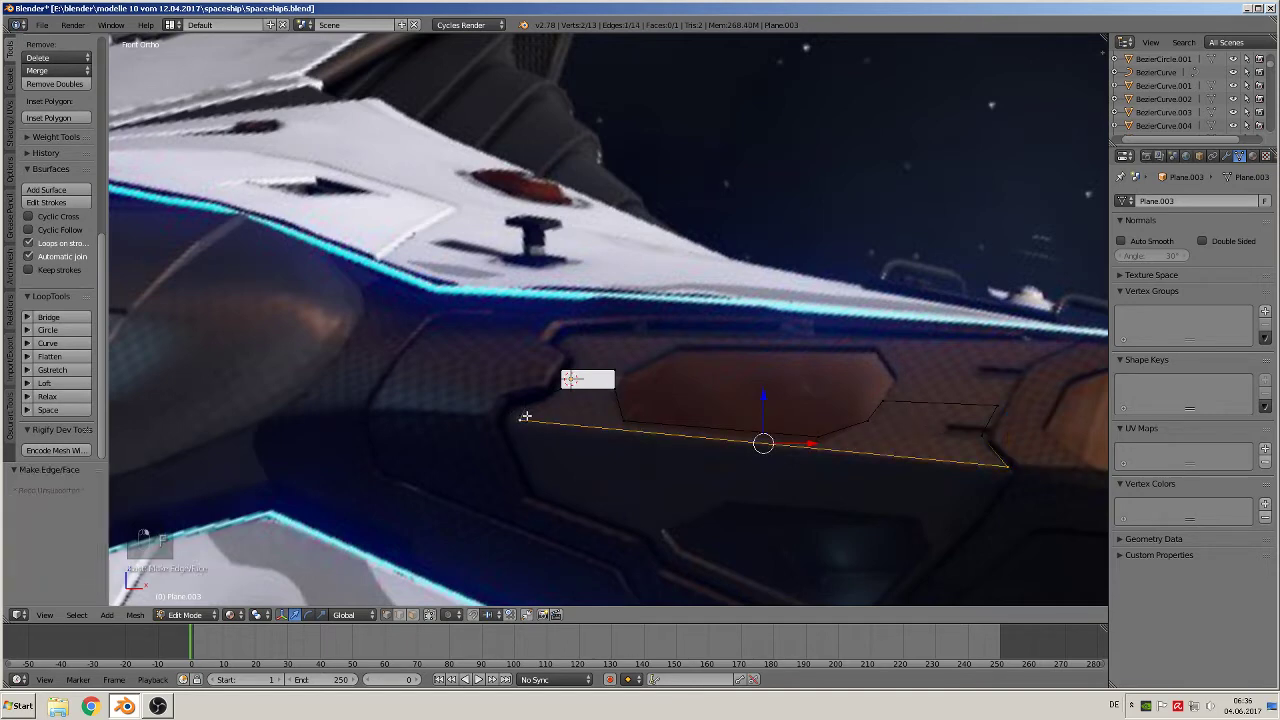
scroll(734, 450, up, 1)
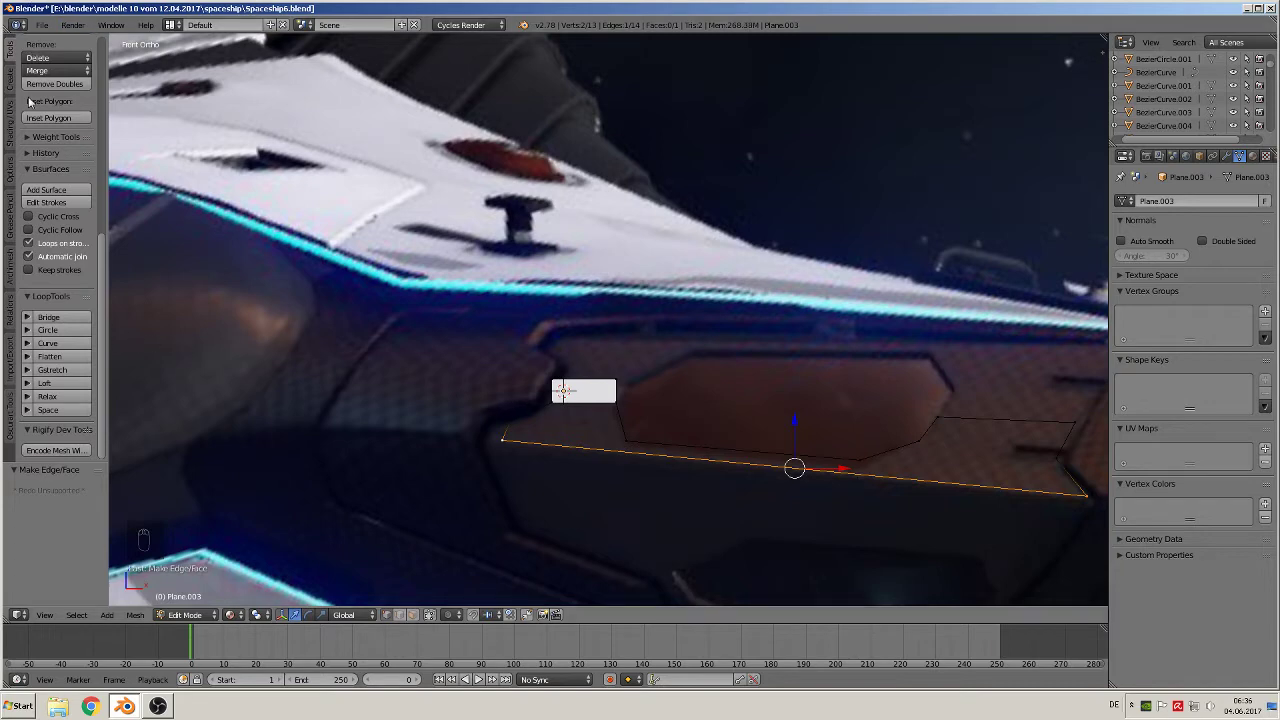
scroll(45, 150, up, 6)
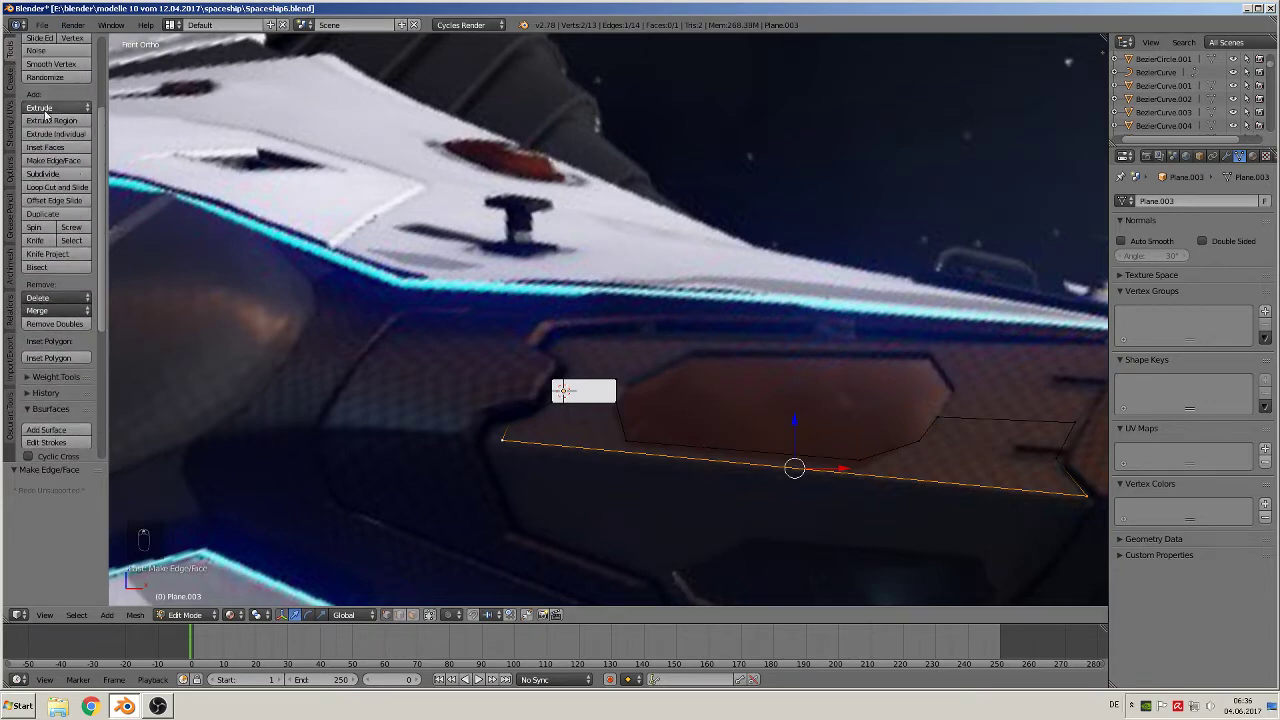
click(44, 175)
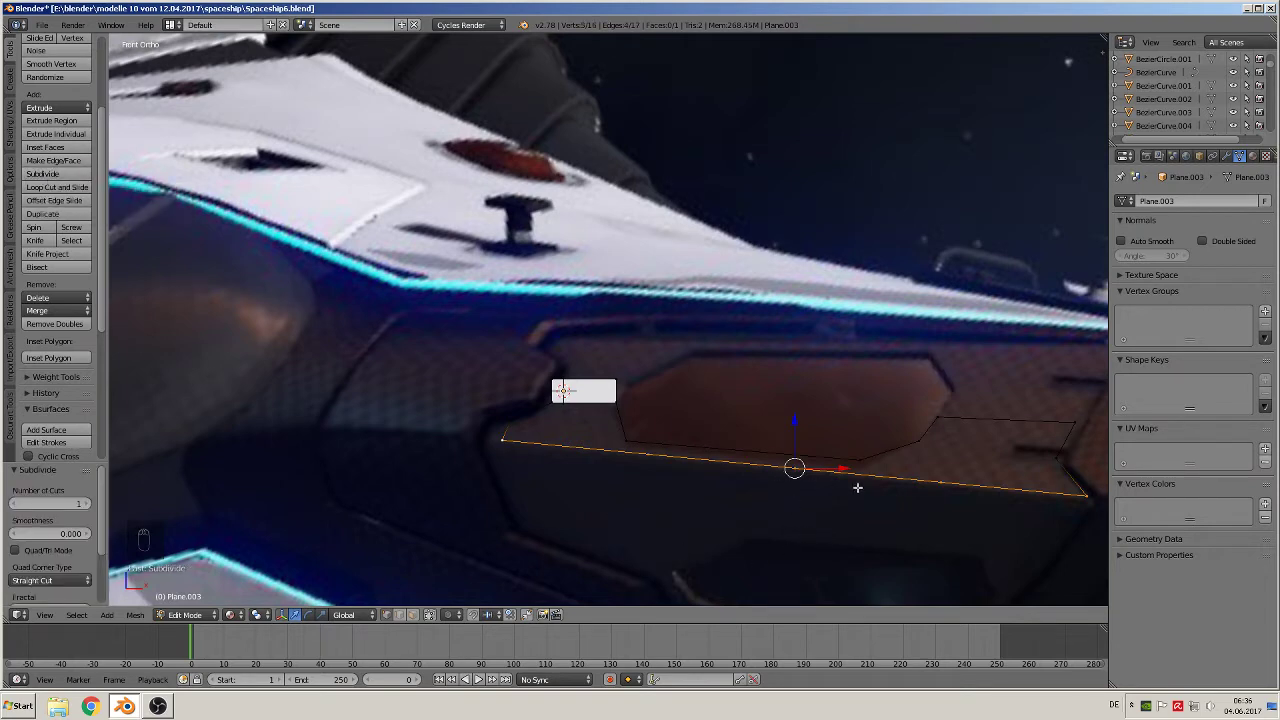
Move the left and middle subdivision vertices along the lower edge to sit beneath the window's two bottom corners.
right_click(648, 455)
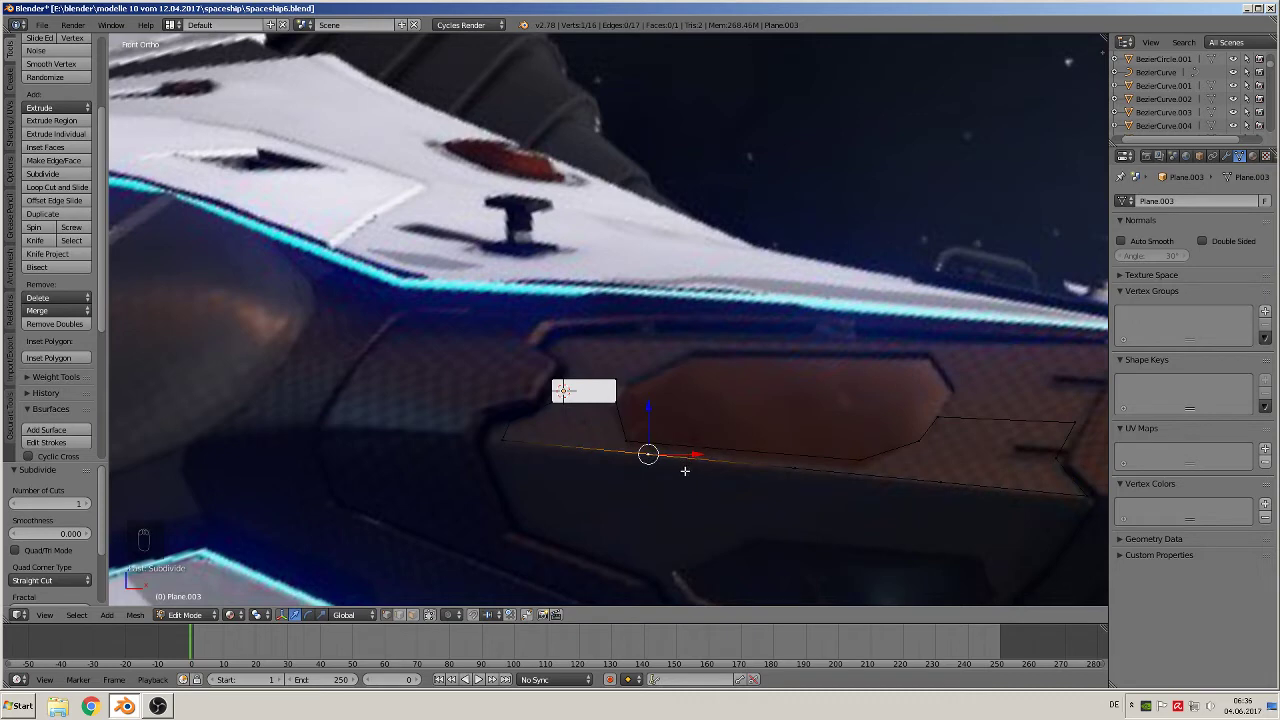
key(g)
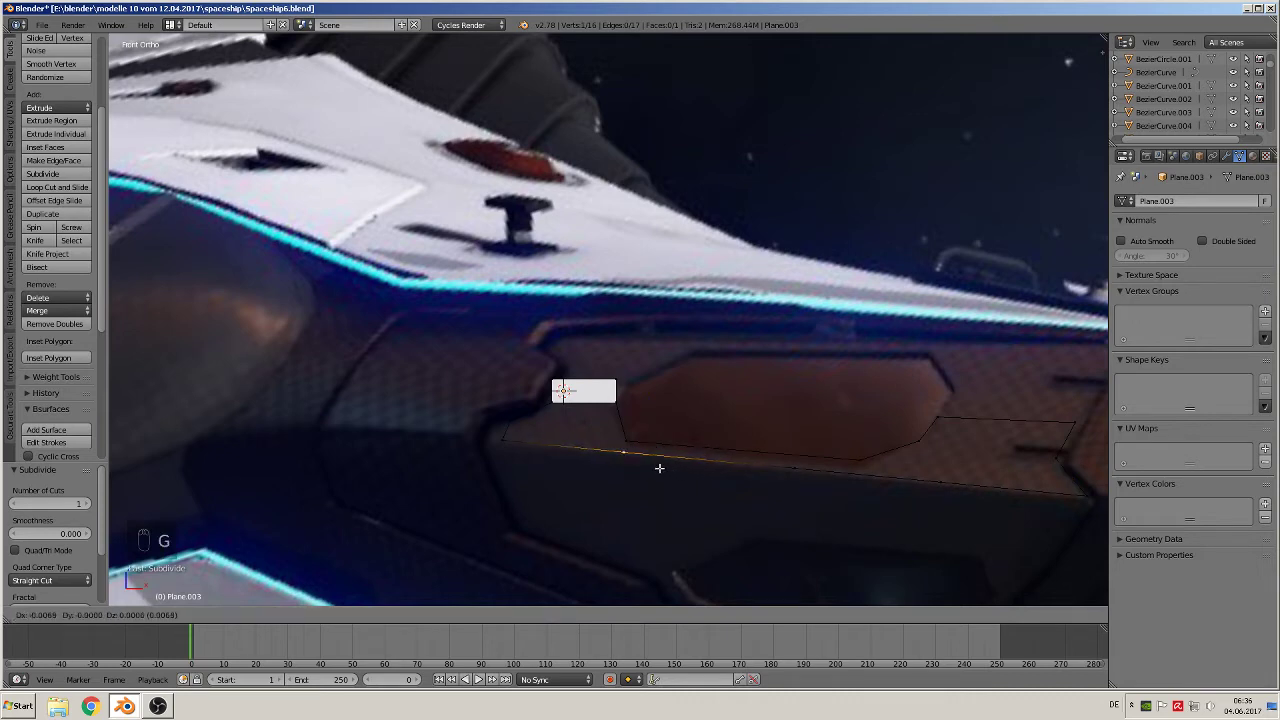
click(660, 468)
key(g)
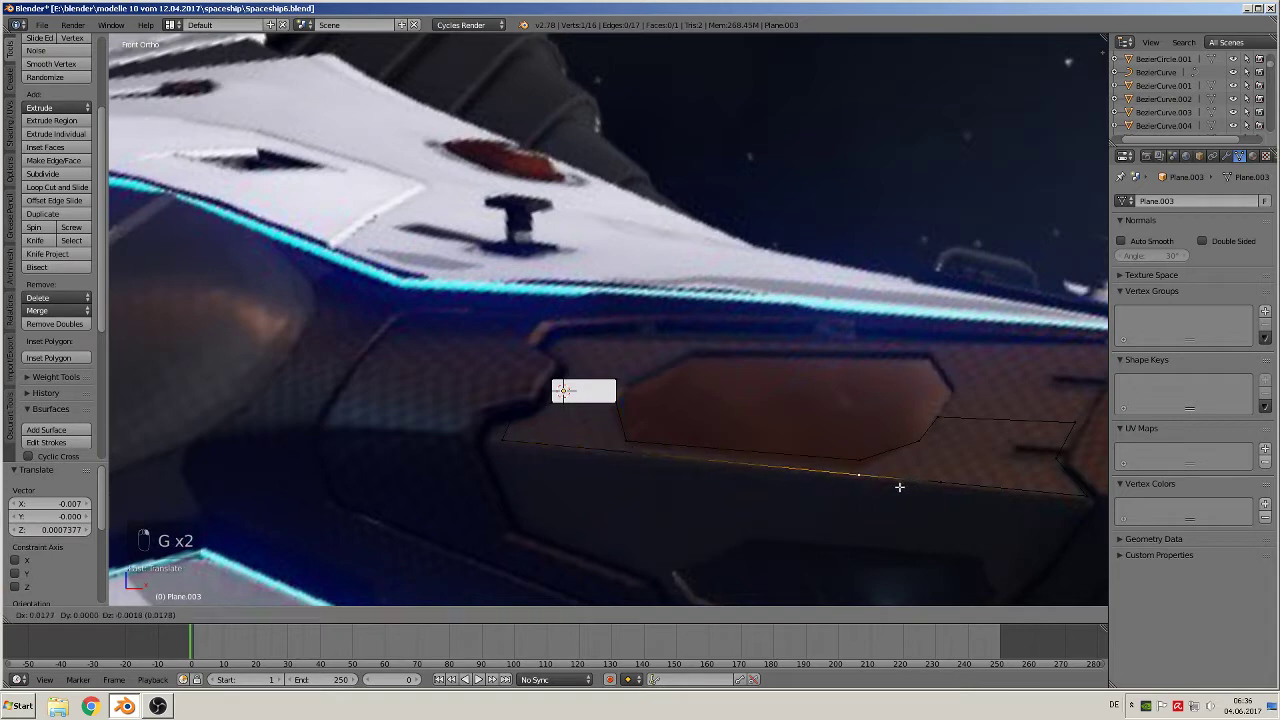
click(862, 462)
Fill a four-sided face between the window's bottom edge and the two vertices beneath it.
shift+right_click(635, 441)
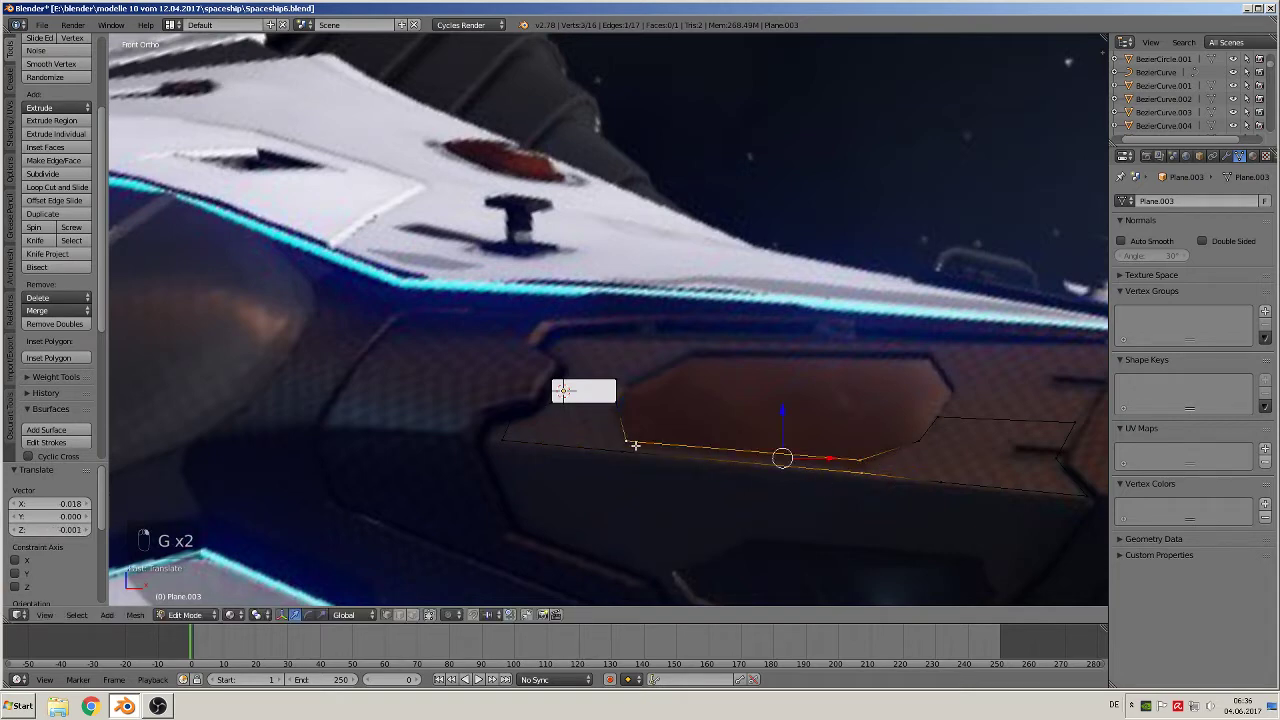
shift+right_click(635, 445)
shift+right_click(630, 443)
shift+right_click(621, 452)
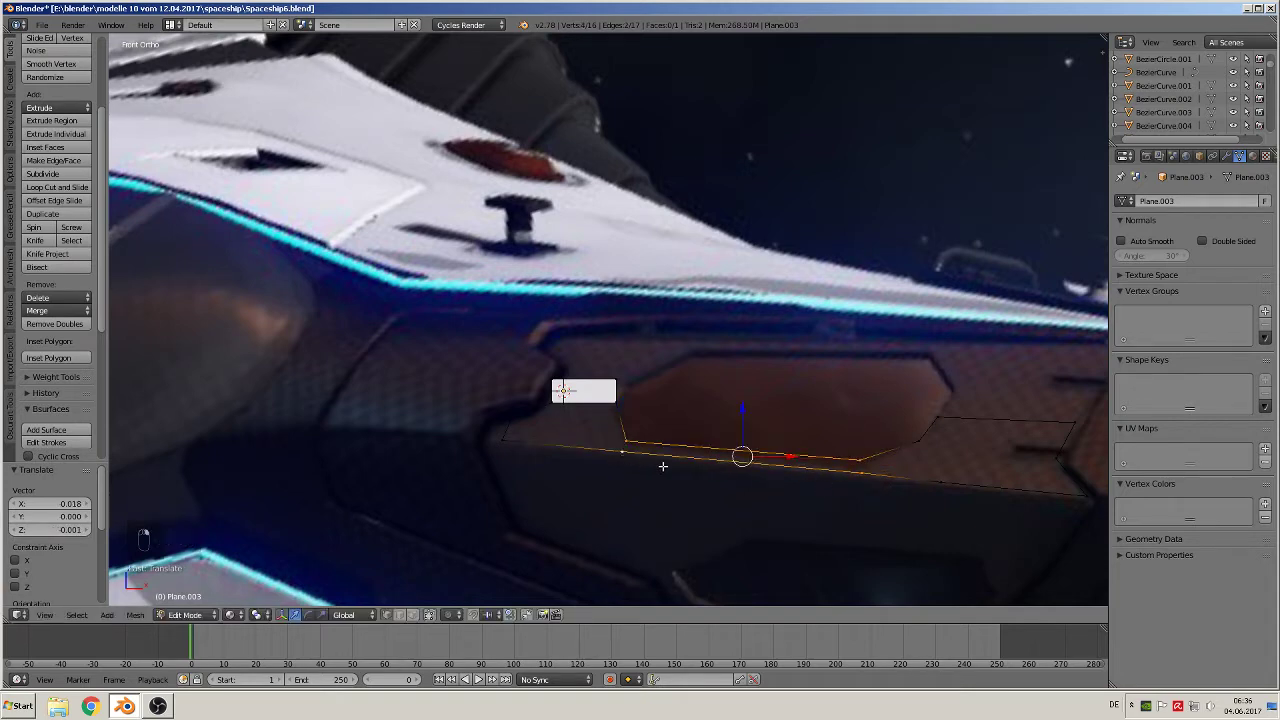
key(f)
Move the remaining subdivision vertex beneath the window's lower-right bevel and fill the adjoining four-sided face there.
shift+middle_drag(893, 502, 748, 467)
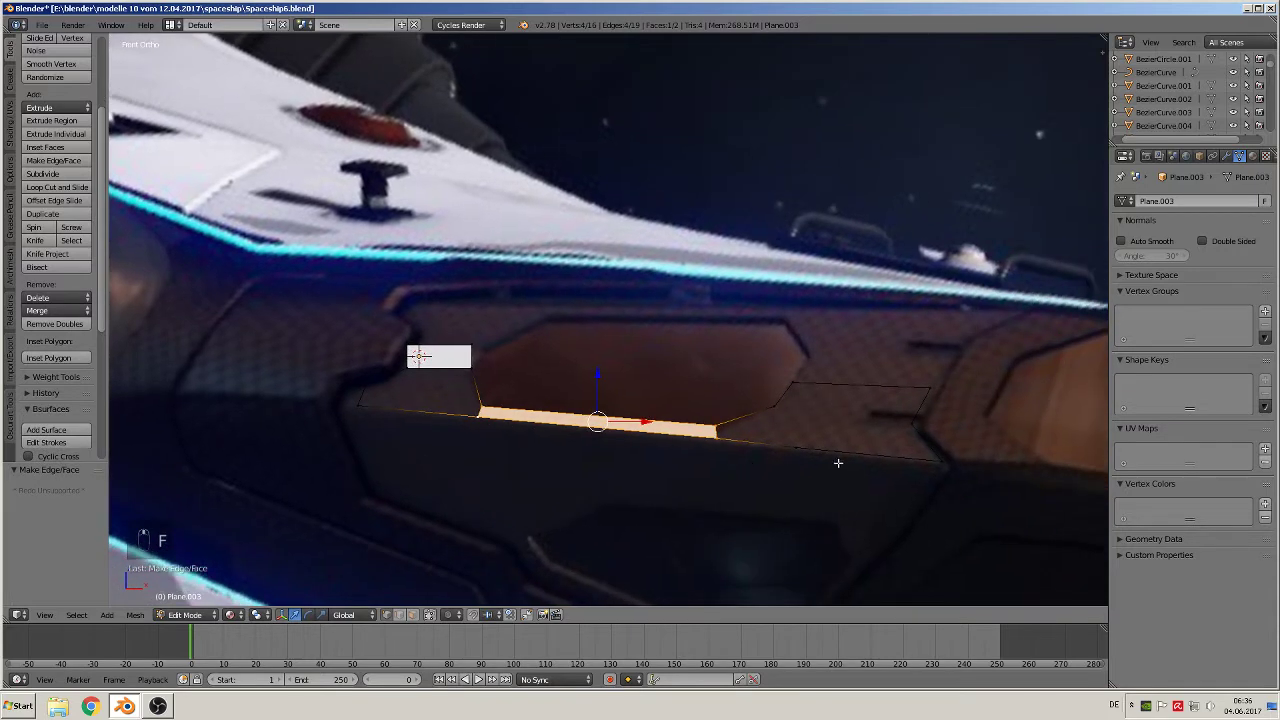
scroll(838, 463, up, 1)
right_click(834, 473)
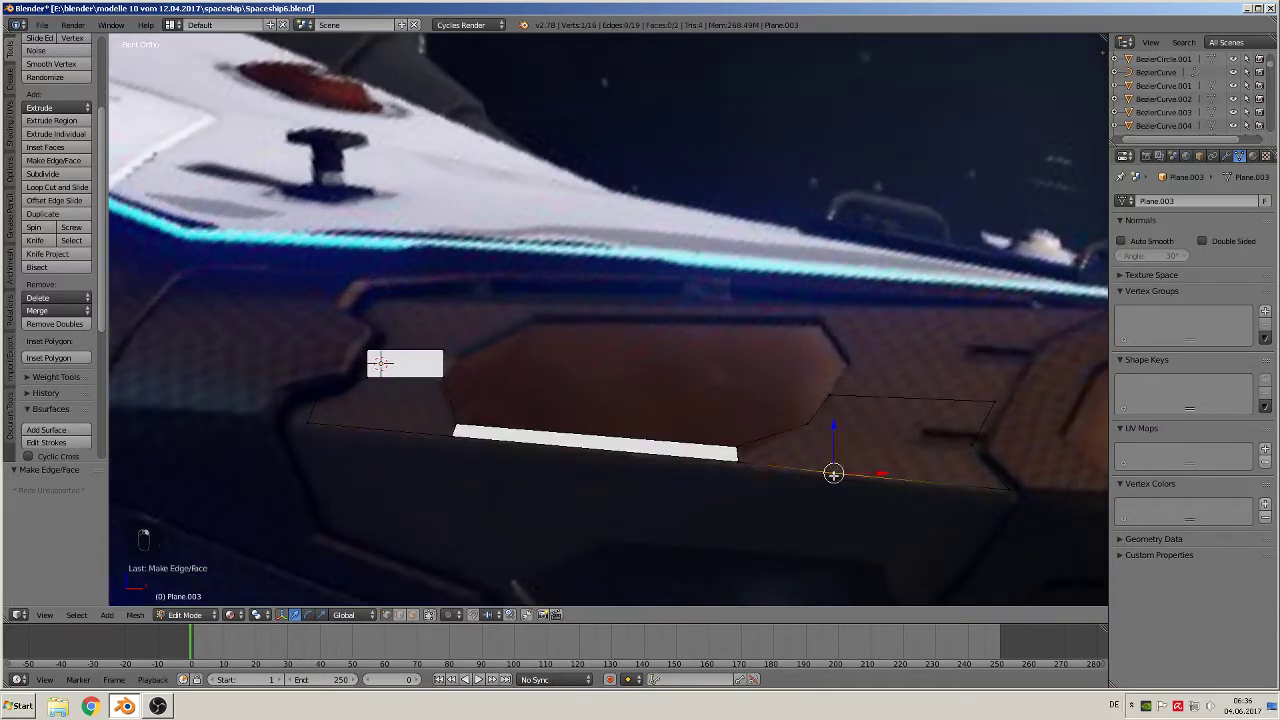
key(g)
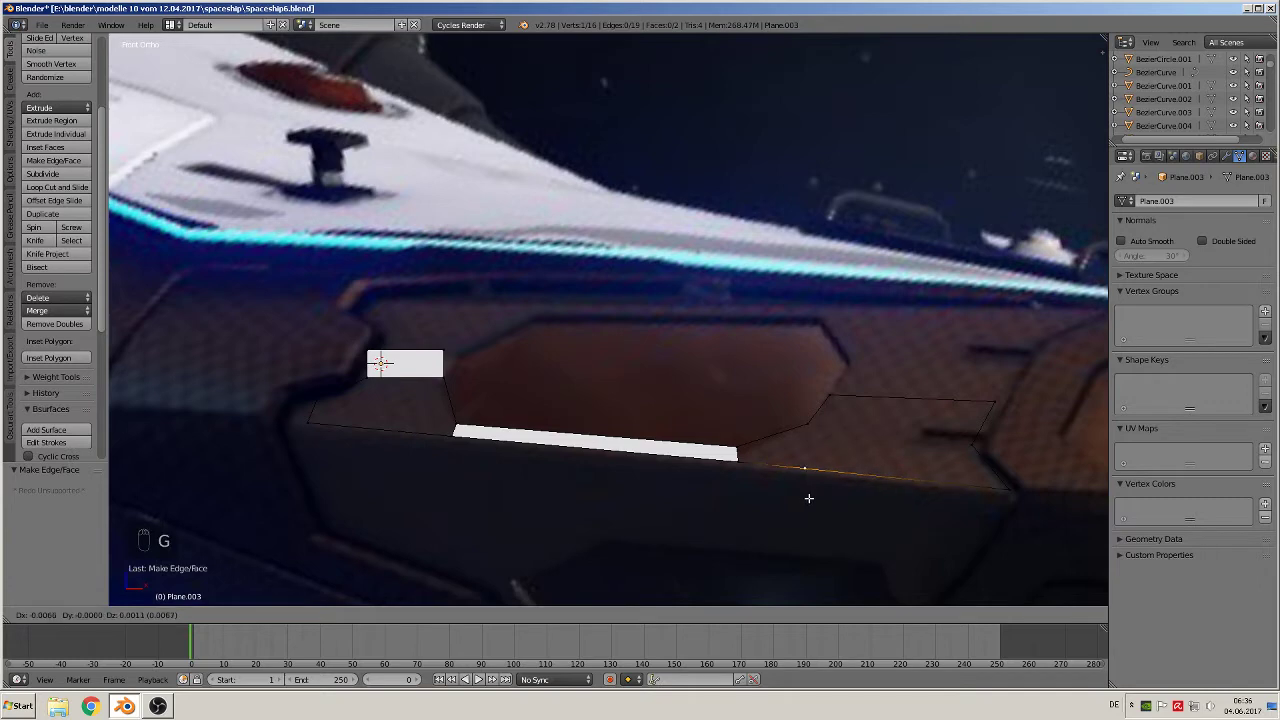
click(808, 500)
shift+right_click(808, 424)
shift+right_click(737, 460)
shift+right_click(737, 446)
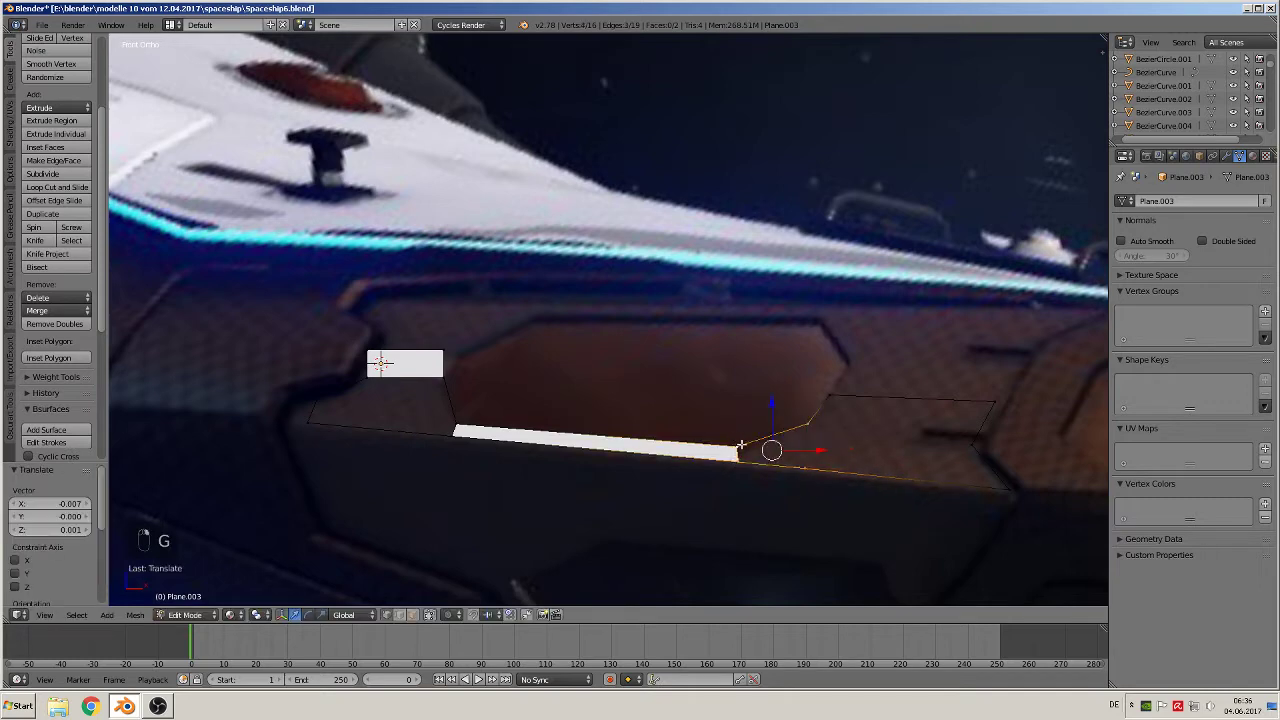
key(f)
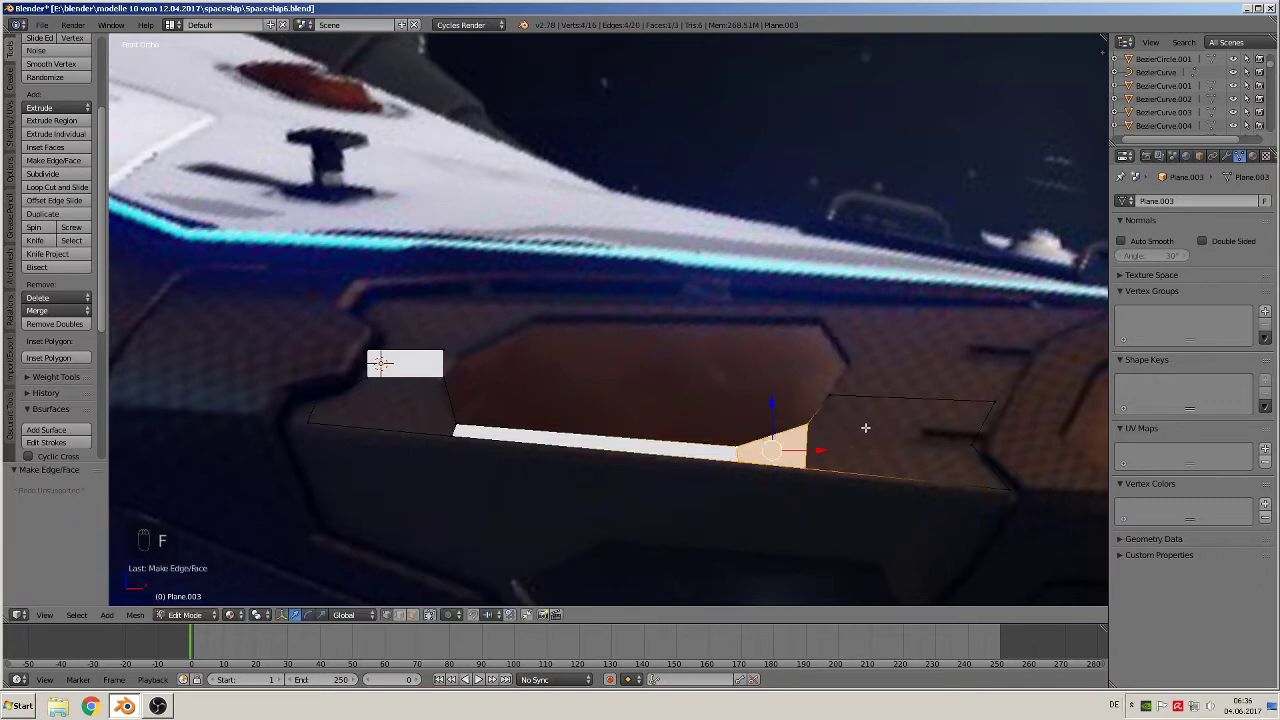
Fill a four-sided face between the window's right corner edge and the upper part of the right panel seam.
right_click(970, 443)
shift+right_click(807, 427)
shift+right_click(830, 397)
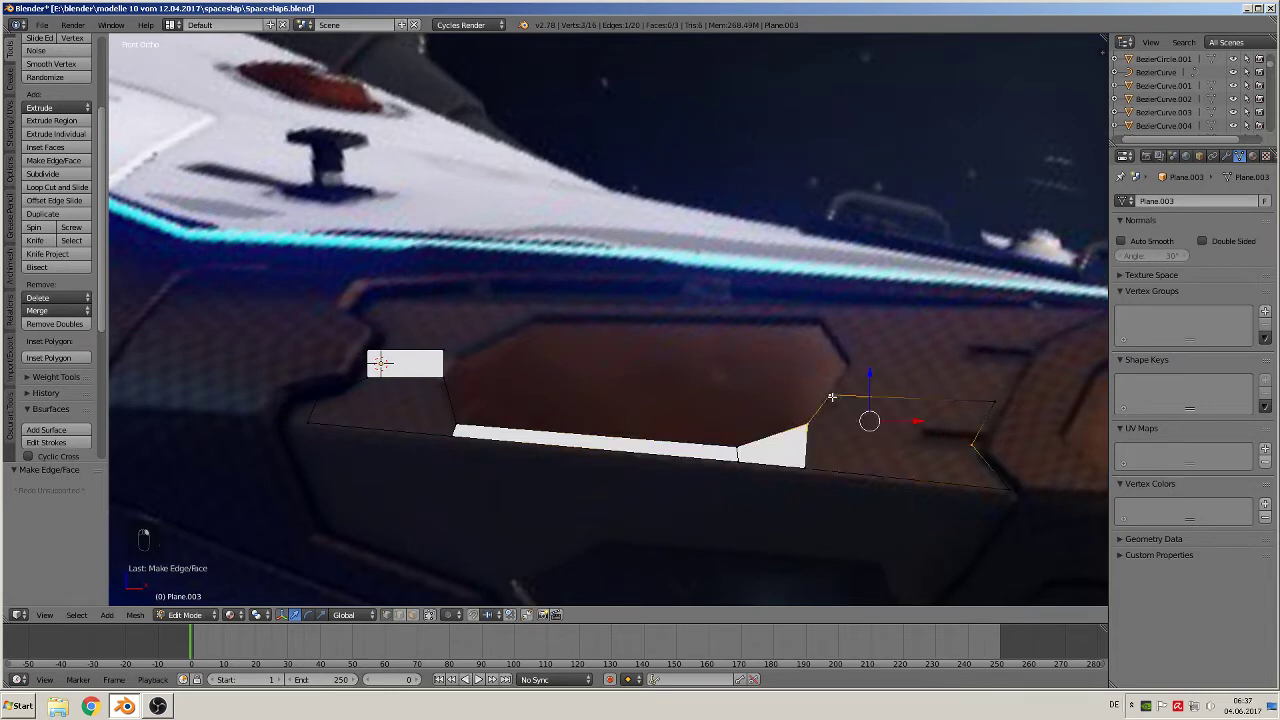
shift+right_click(987, 401)
key(f)
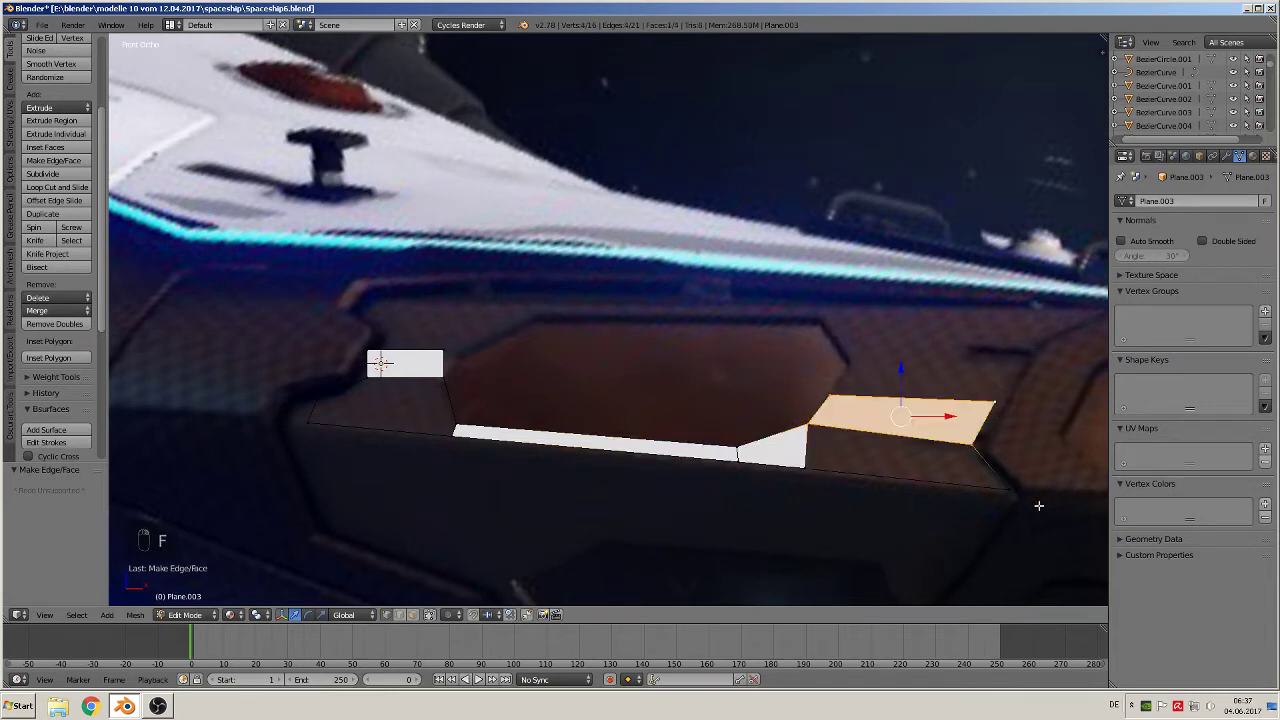
Fill a four-sided face between the panel's lower edge and the lower part of the right panel seam.
right_click(805, 426)
shift+right_click(808, 468)
shift+right_click(1010, 490)
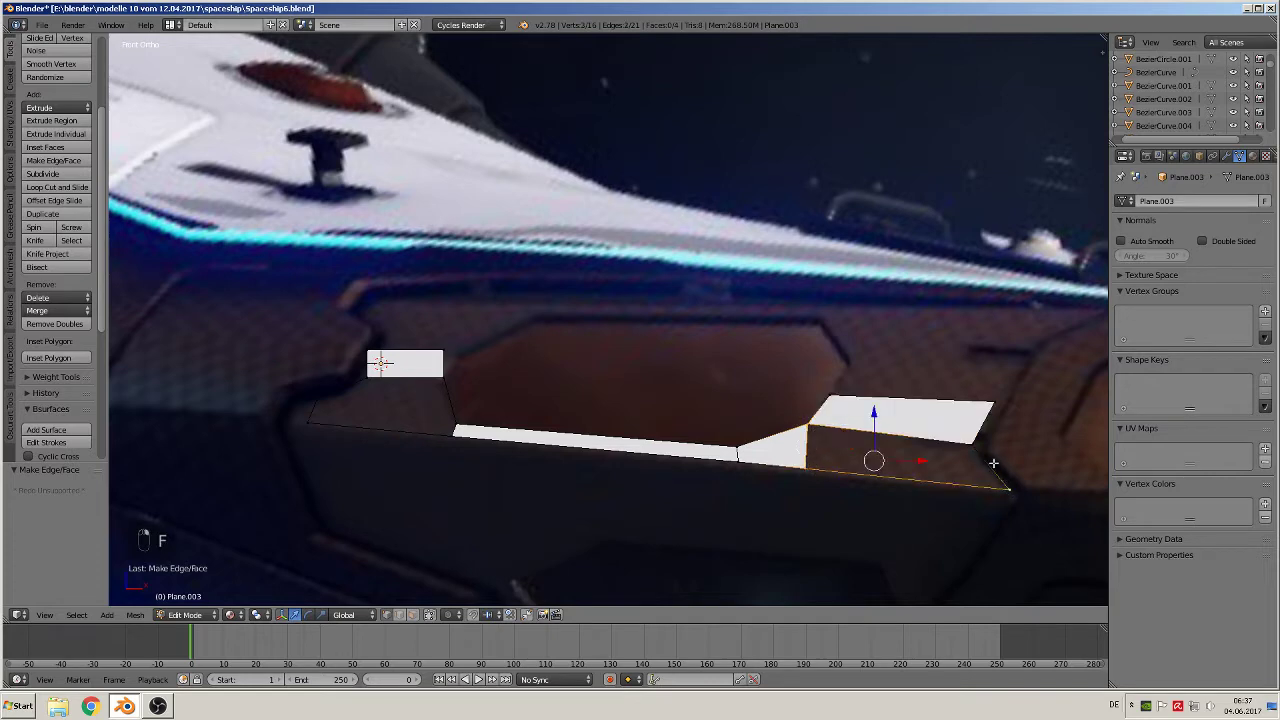
shift+right_click(978, 448)
key(f)
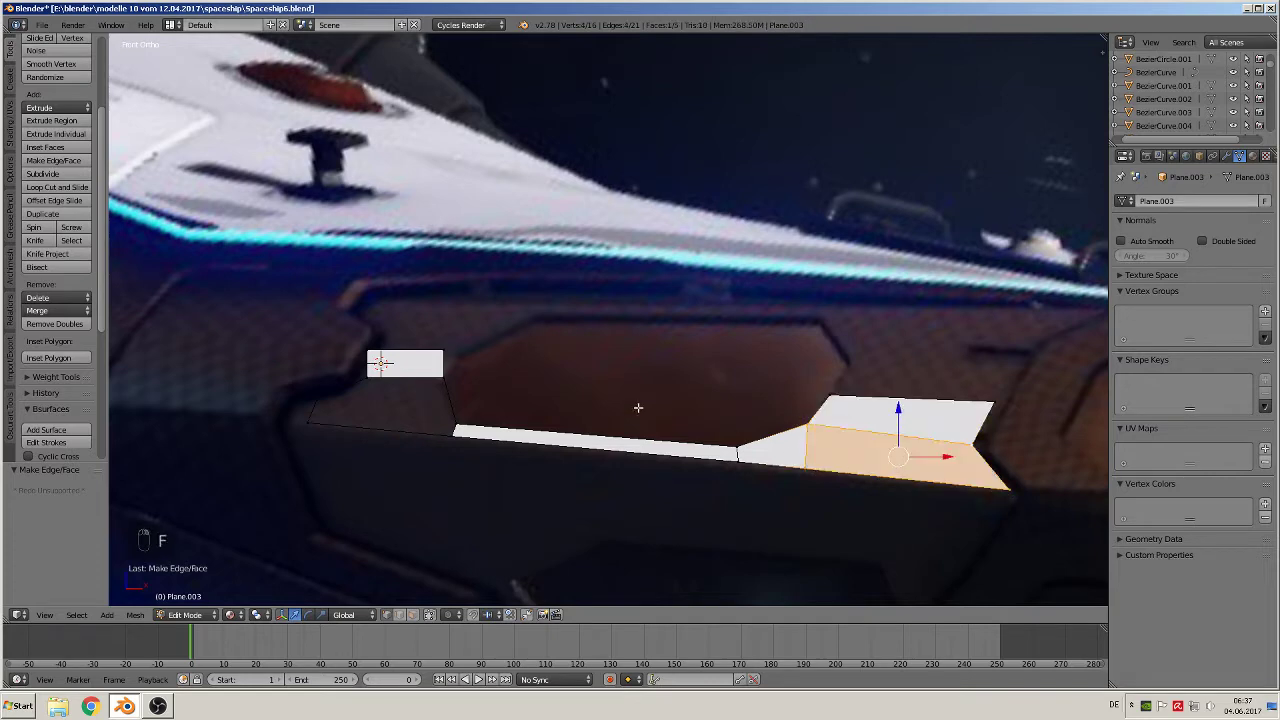
Fill the narrow four-sided face along the lower edge at the panel's left end, beside the window's lower-left corner.
shift+middle_drag(482, 430, 797, 440)
scroll(798, 447, up, 1)
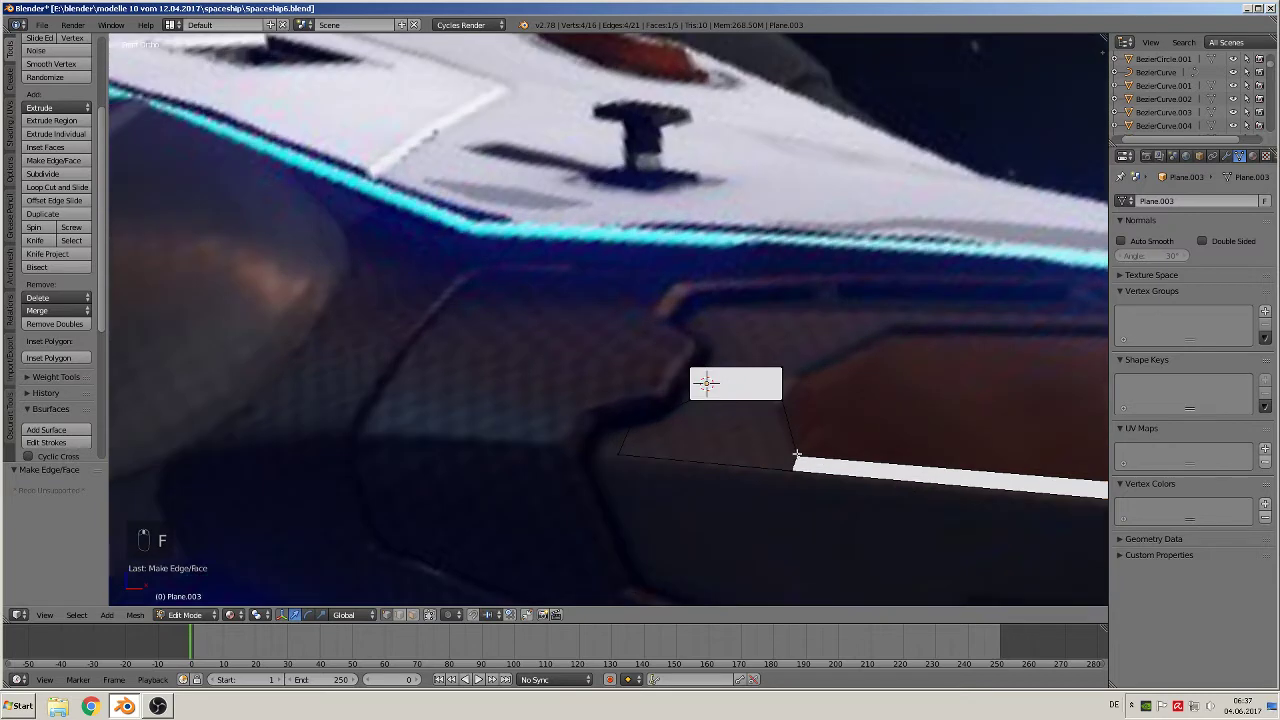
right_click(631, 425)
shift+right_click(789, 459)
shift+right_click(776, 470)
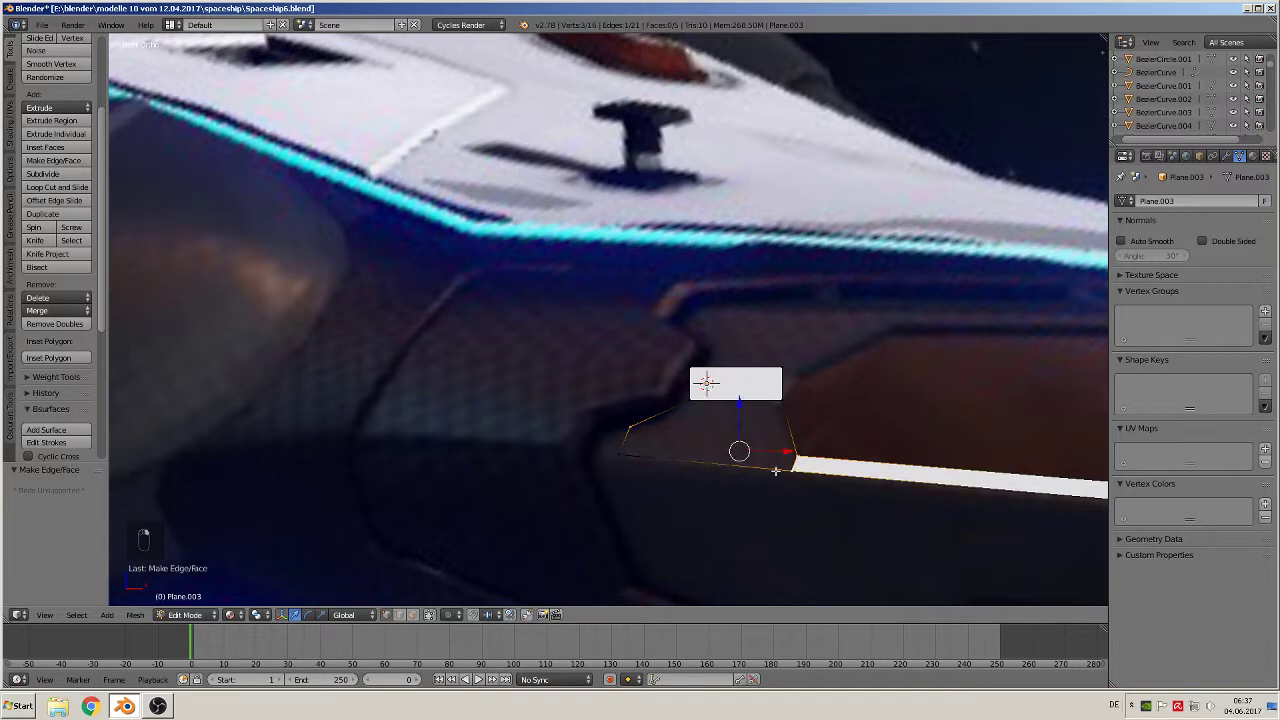
shift+right_click(620, 454)
key(f)
Fill the four-sided gap between the original plane's bottom edge and the narrow face beneath it.
right_click(631, 426)
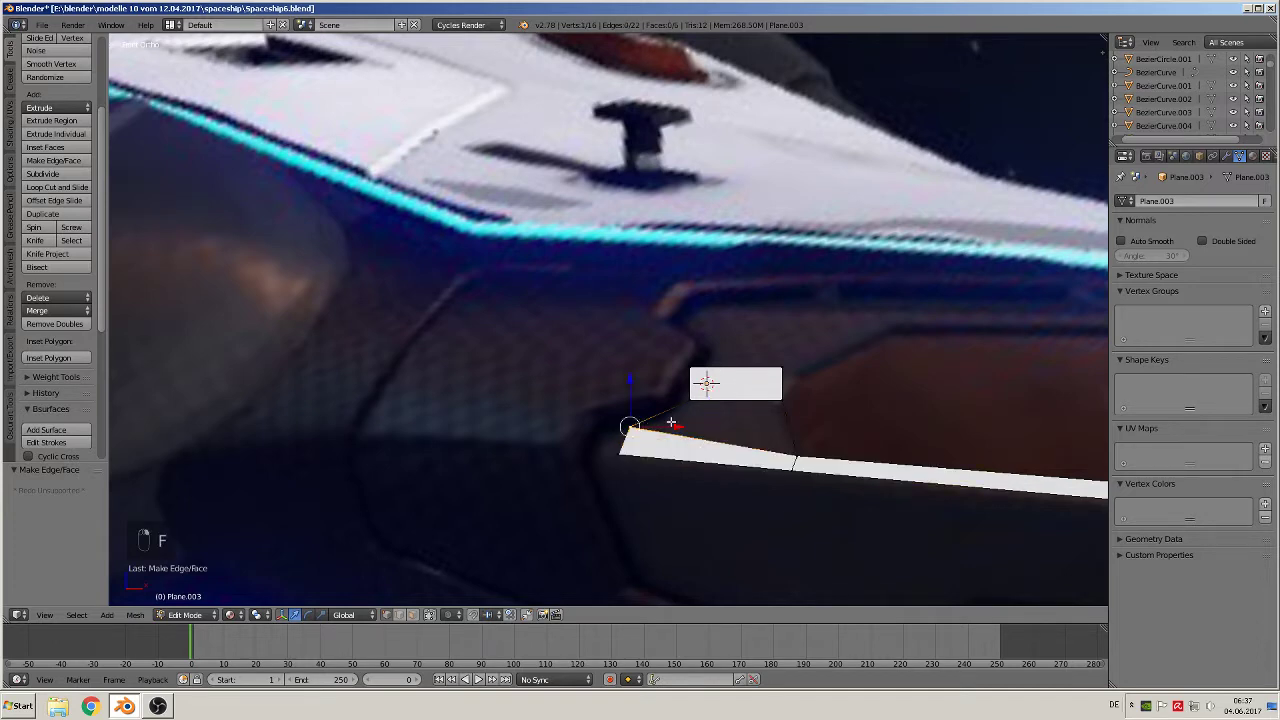
shift+right_click(689, 399)
shift+right_click(778, 397)
shift+right_click(798, 457)
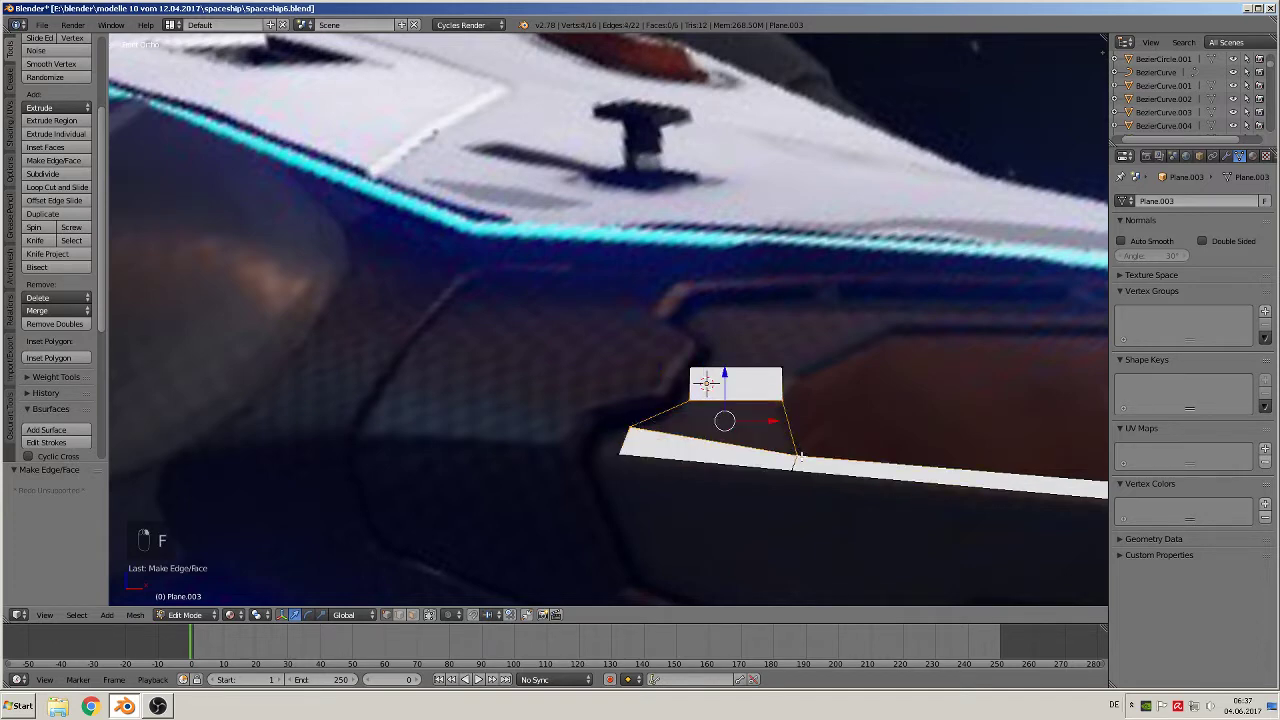
key(f)
scroll(809, 467, down, 3)
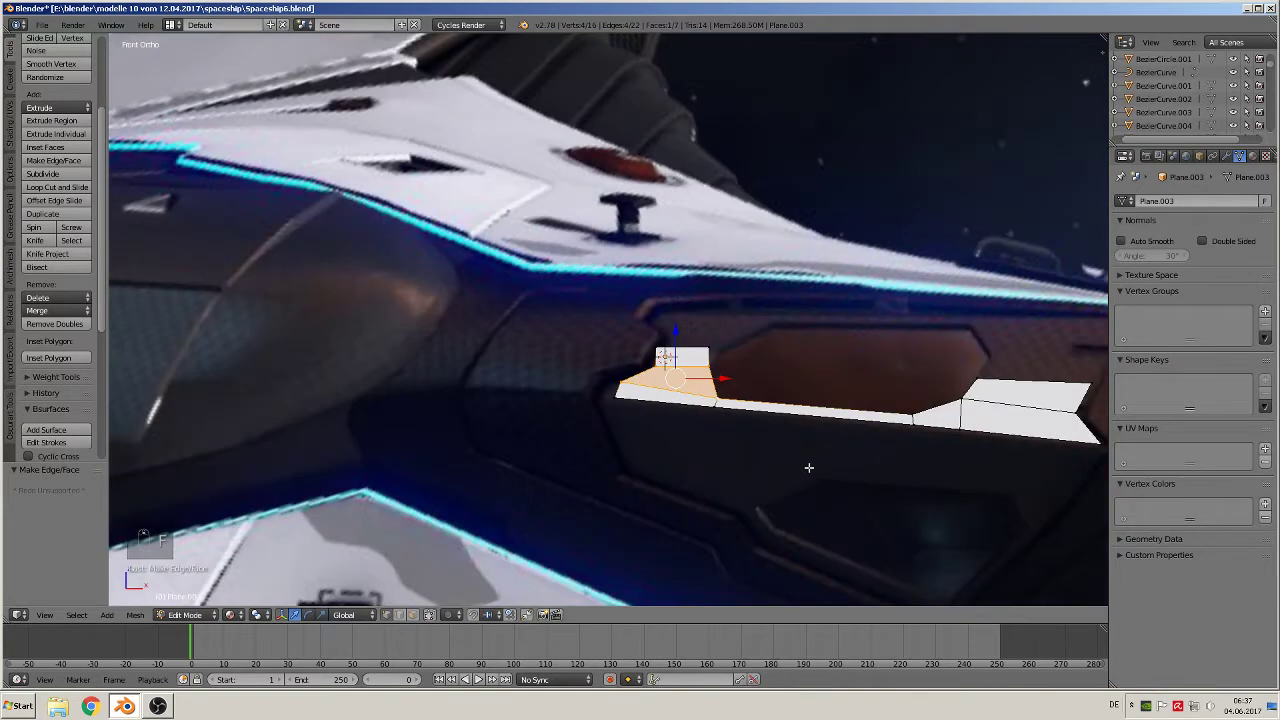
Leave mesh editing and move the whole window panel object down off the reference image, beside the other hull pieces.
scroll(824, 459, down, 1)
shift+middle_drag(819, 456, 613, 459)
right_click(488, 352)
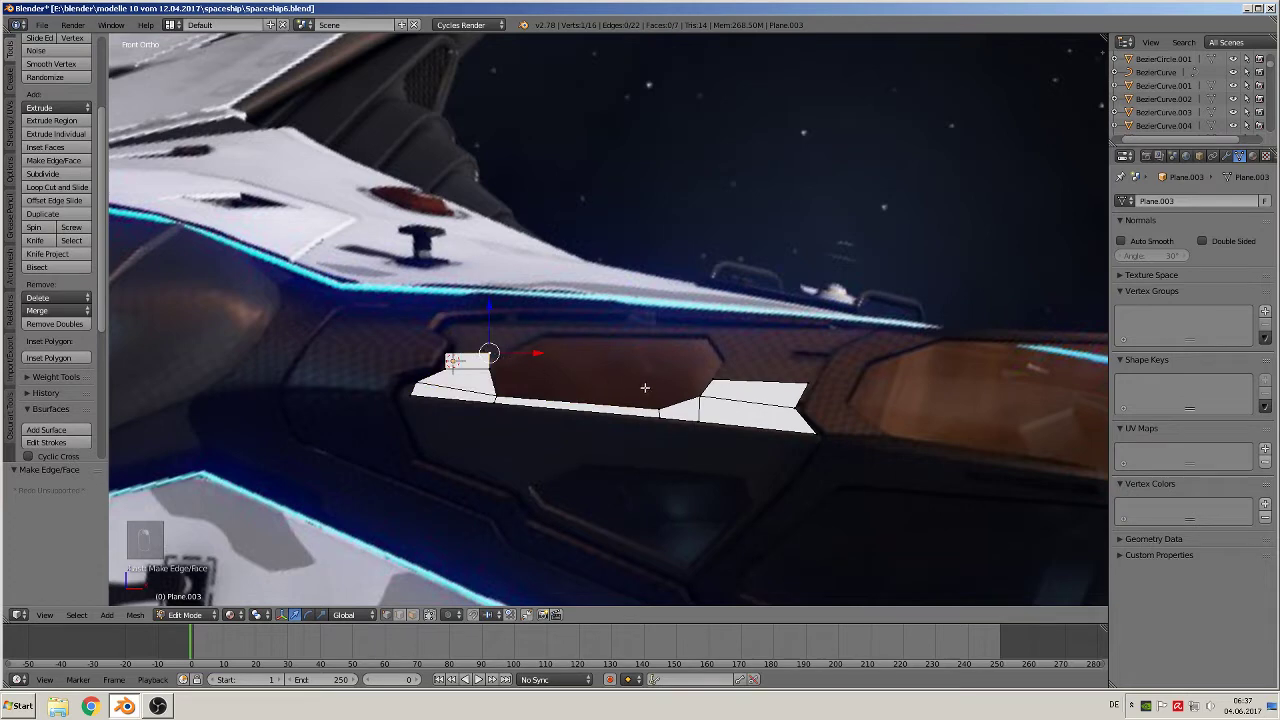
shift+right_click(715, 378)
key(Tab)
middle_drag(543, 380, 618, 465)
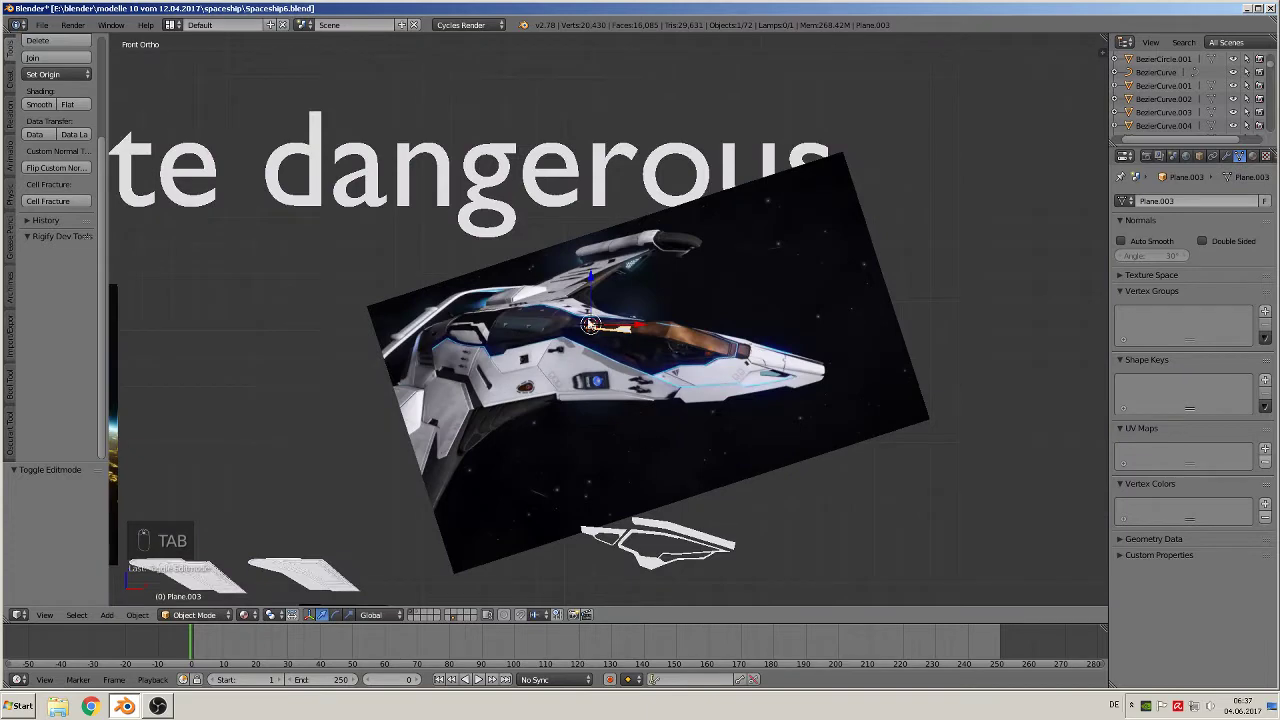
drag(591, 277, 563, 466)
key(a)
Move the window panel object -0.098 along Y toward the other hull pieces, then deselect everything.
scroll(563, 466, up, 2)
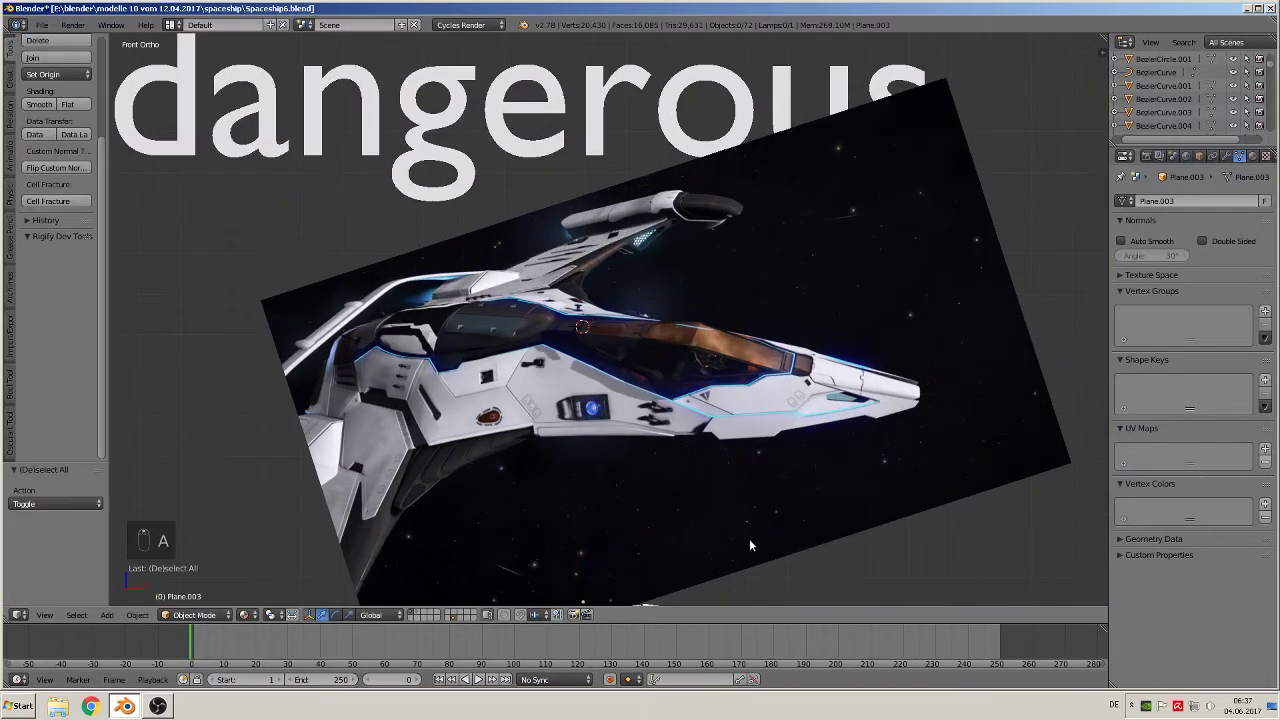
shift+middle_drag(736, 530, 650, 420)
right_click(613, 465)
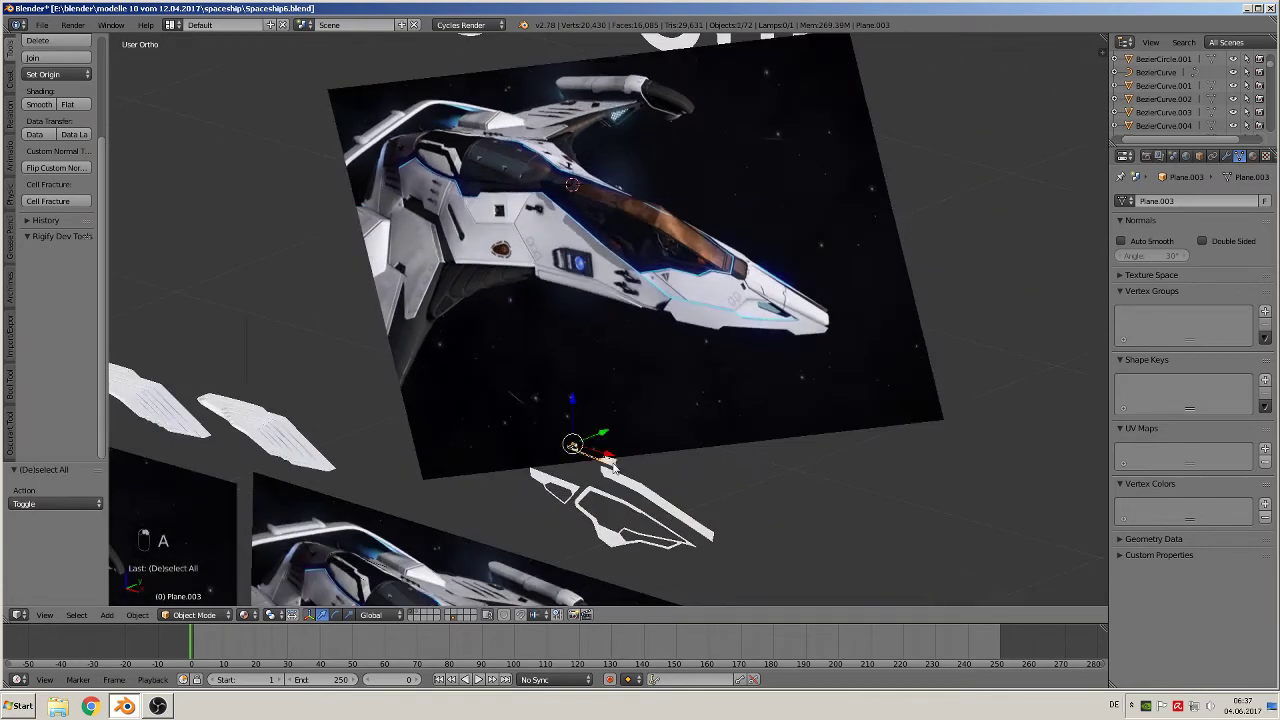
drag(605, 432, 571, 430)
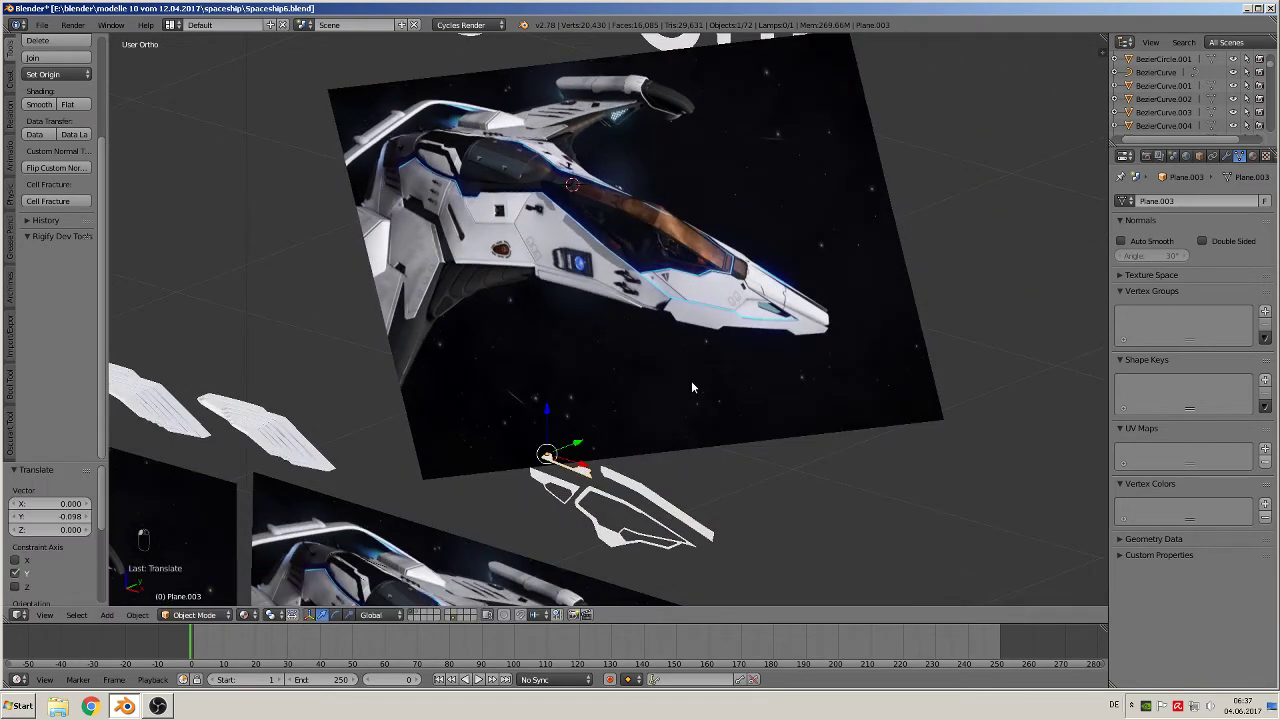
key(KP_1)
scroll(669, 415, up, 2)
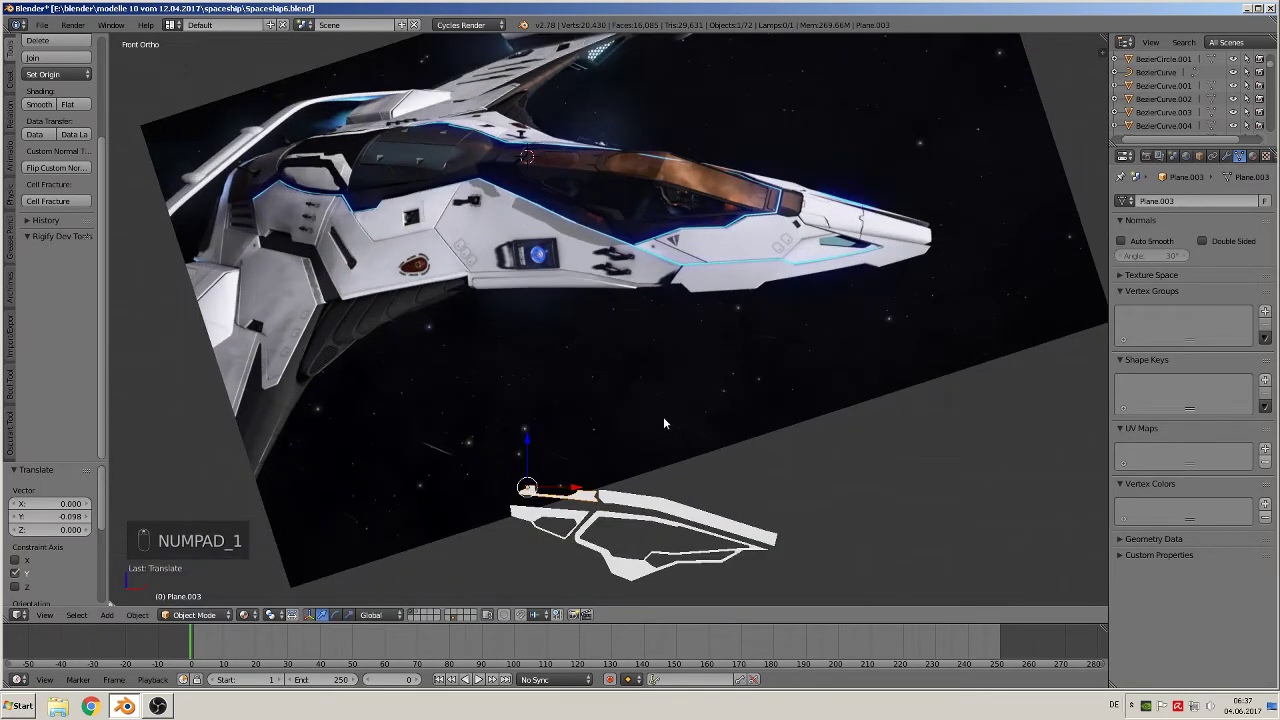
key(a)
key(a)
Add a cube at the upper corner of the engine housing's white panel on the other reference image and scale it down to a small block.
scroll(590, 425, down, 2)
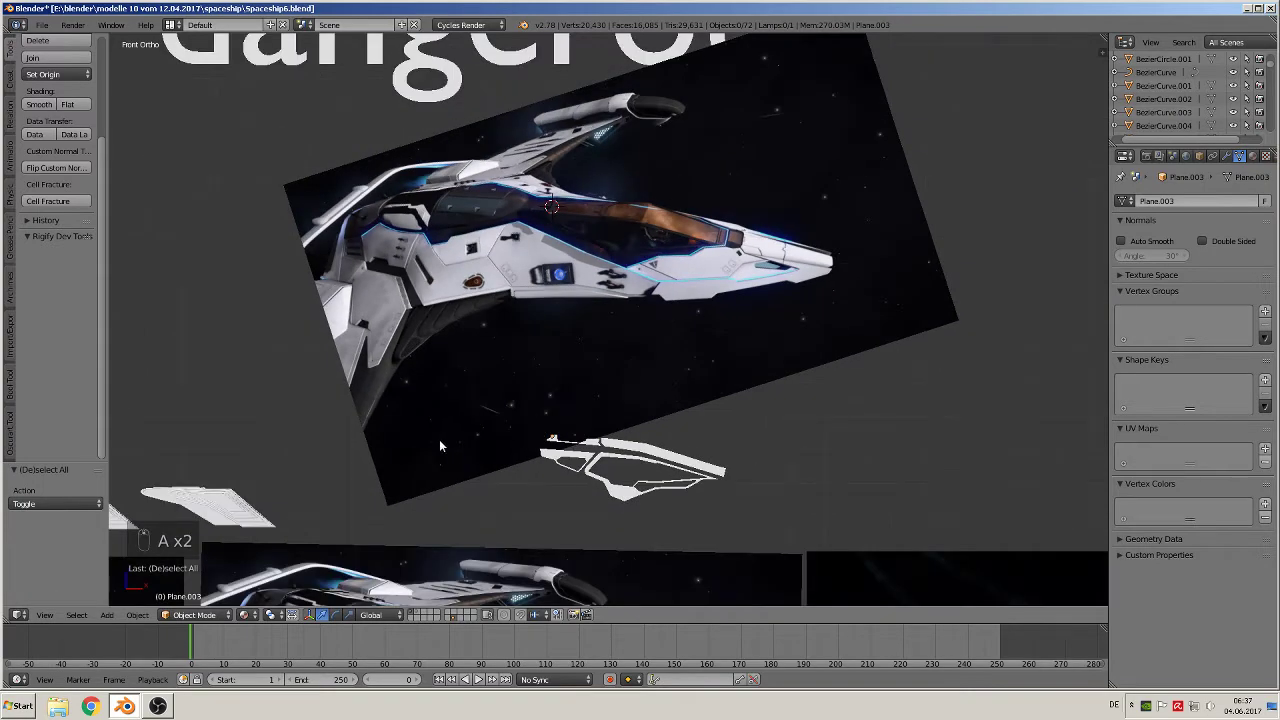
shift+middle_drag(442, 424, 310, 82)
scroll(502, 184, up, 6)
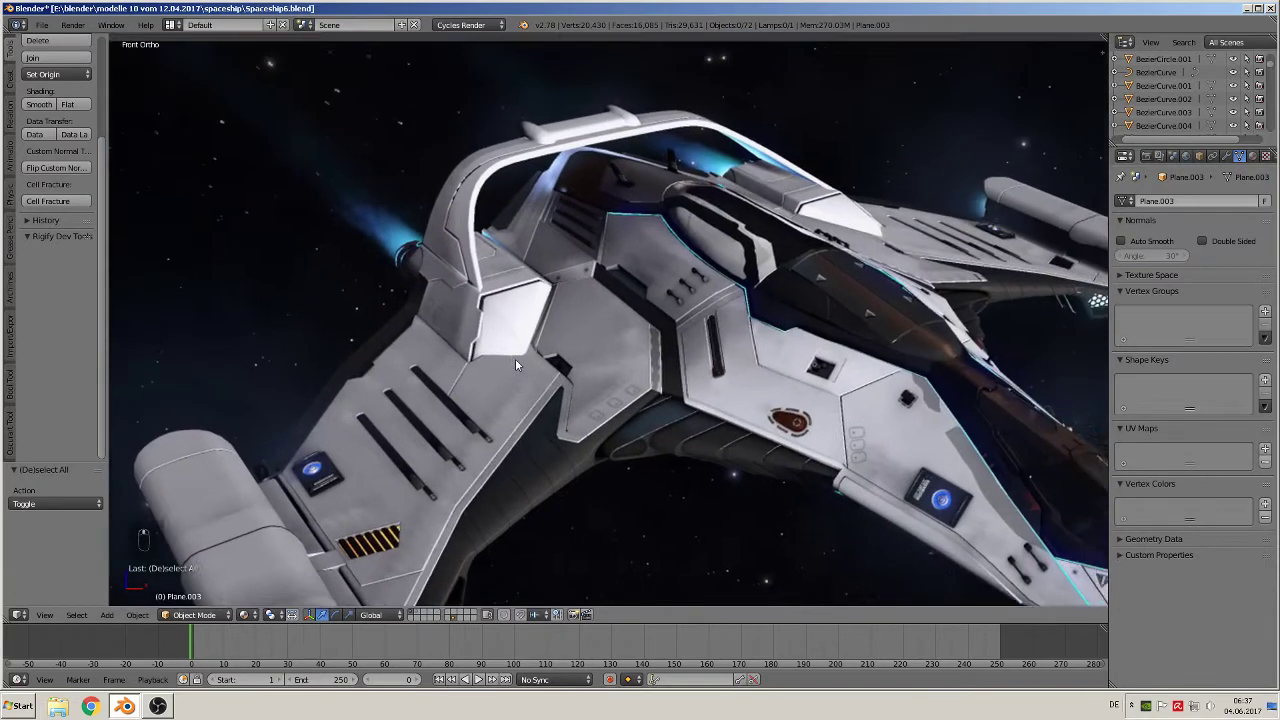
scroll(515, 358, up, 1)
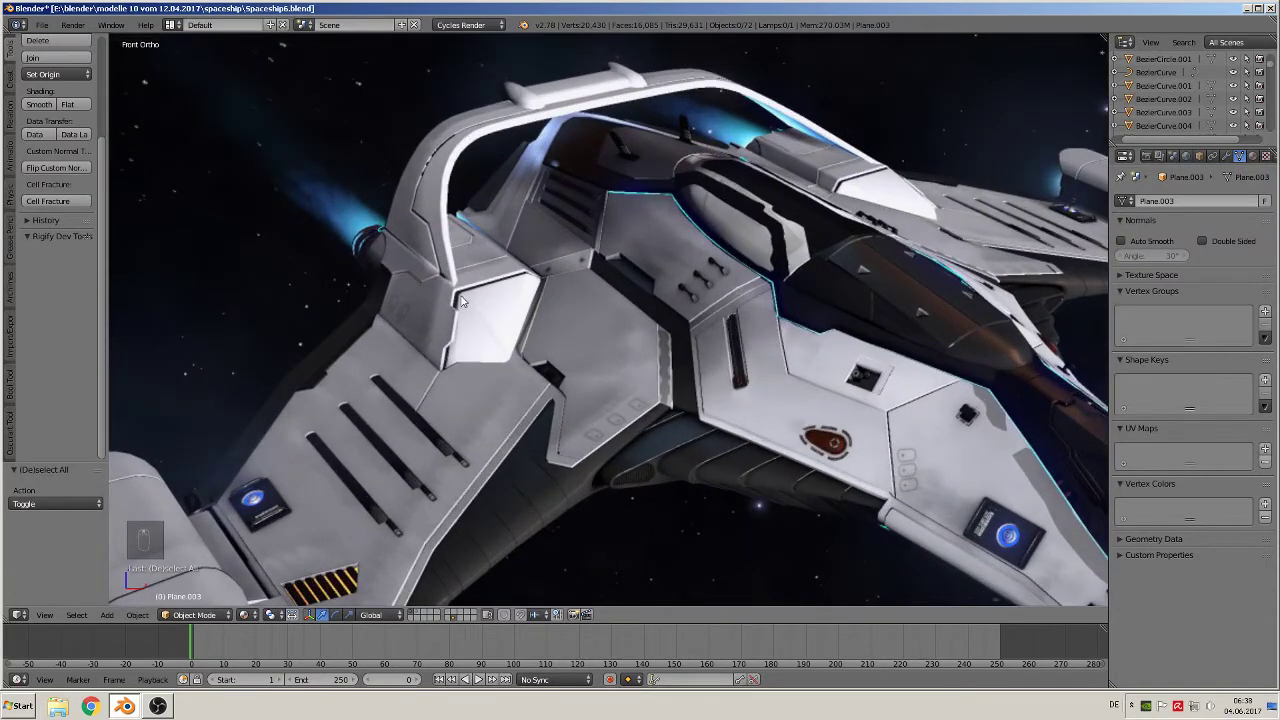
click(463, 289)
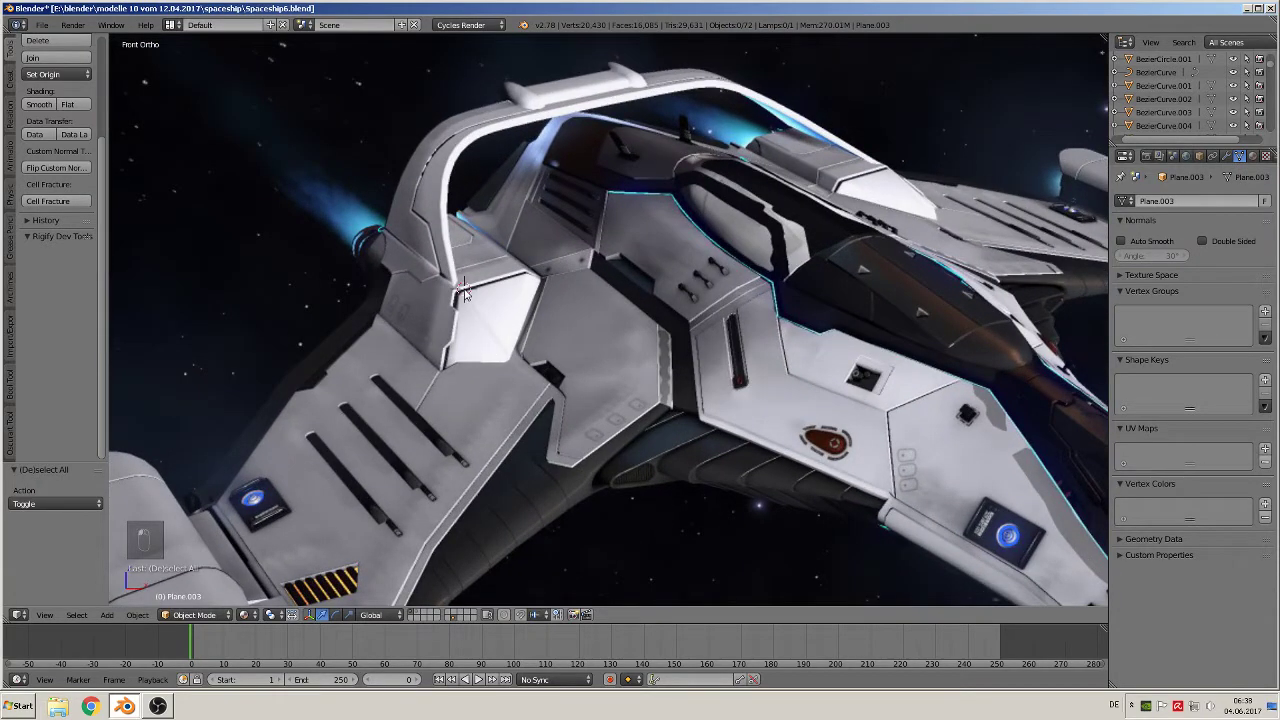
click(107, 614)
mouse_move(107, 600)
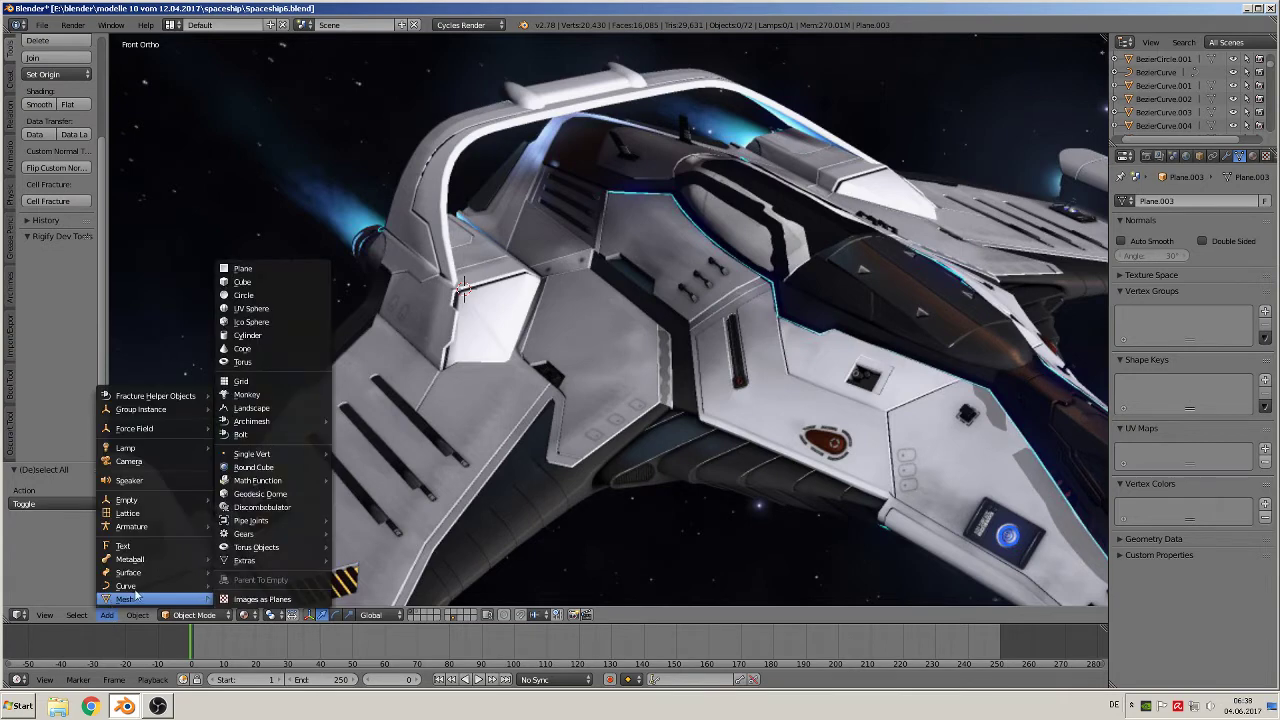
click(238, 287)
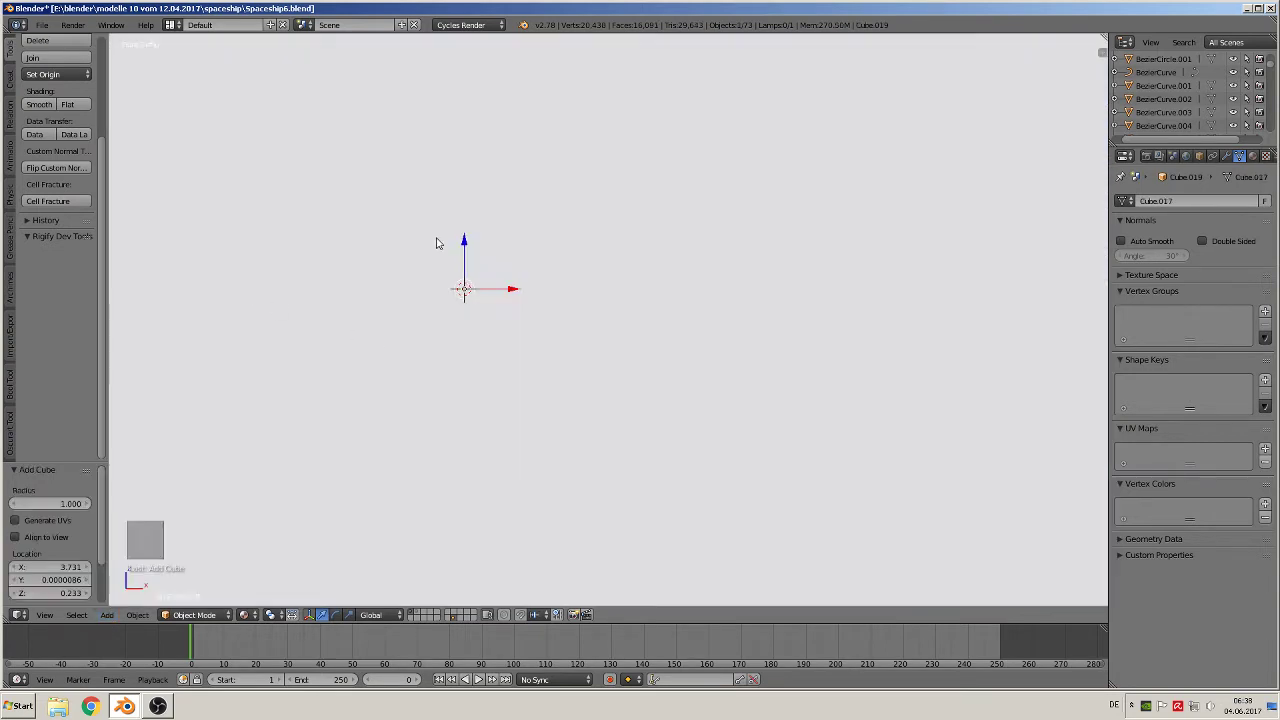
key(s)
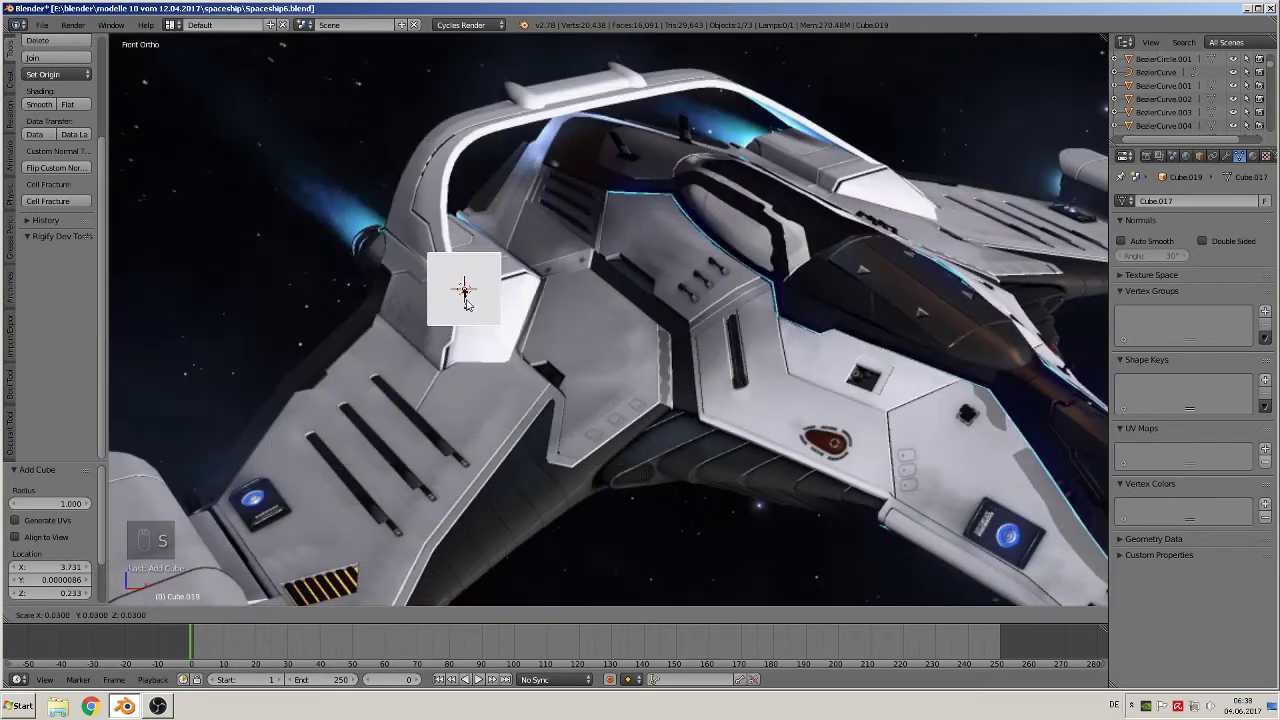
click(478, 304)
Move the small cube 0.172 along X and lower it along Z, clear of the engine housing.
key(g)
key(x)
drag(716, 307, 715, 305)
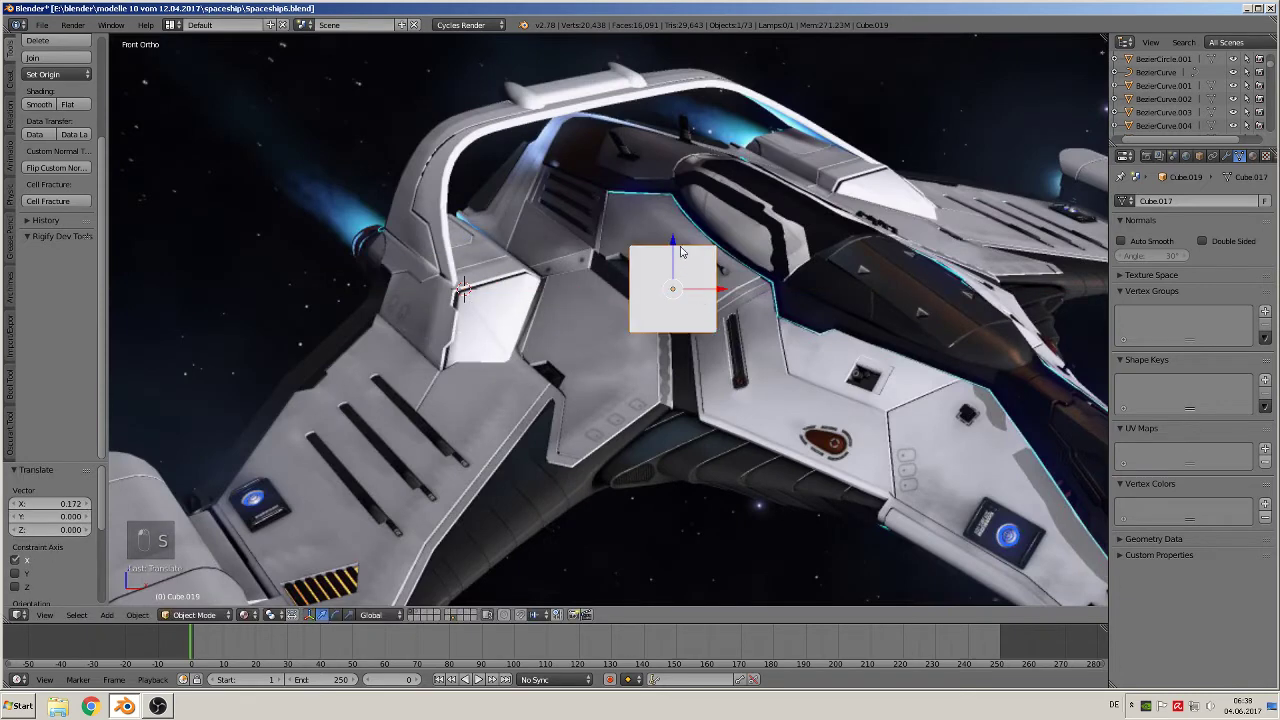
drag(677, 246, 677, 329)
click(724, 376)
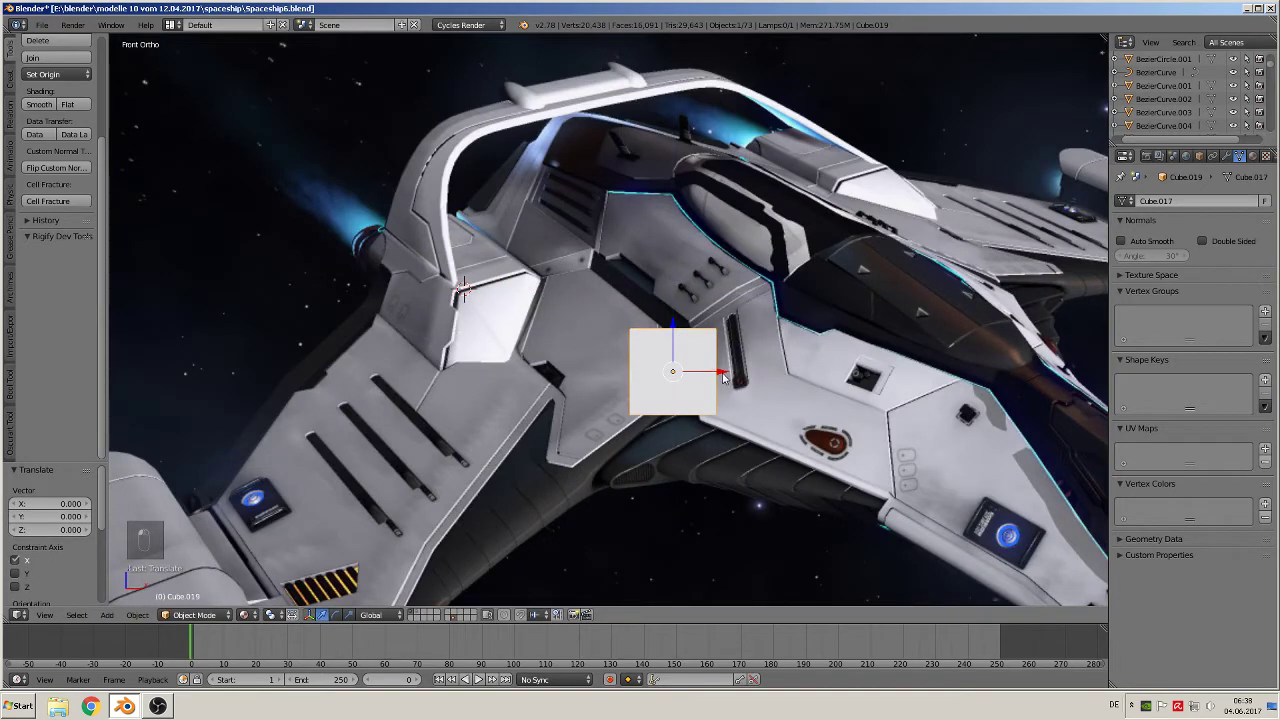
Enlarge the cube by a factor of 1.089 and move it -0.104 along Y, in front of the reference image.
key(s)
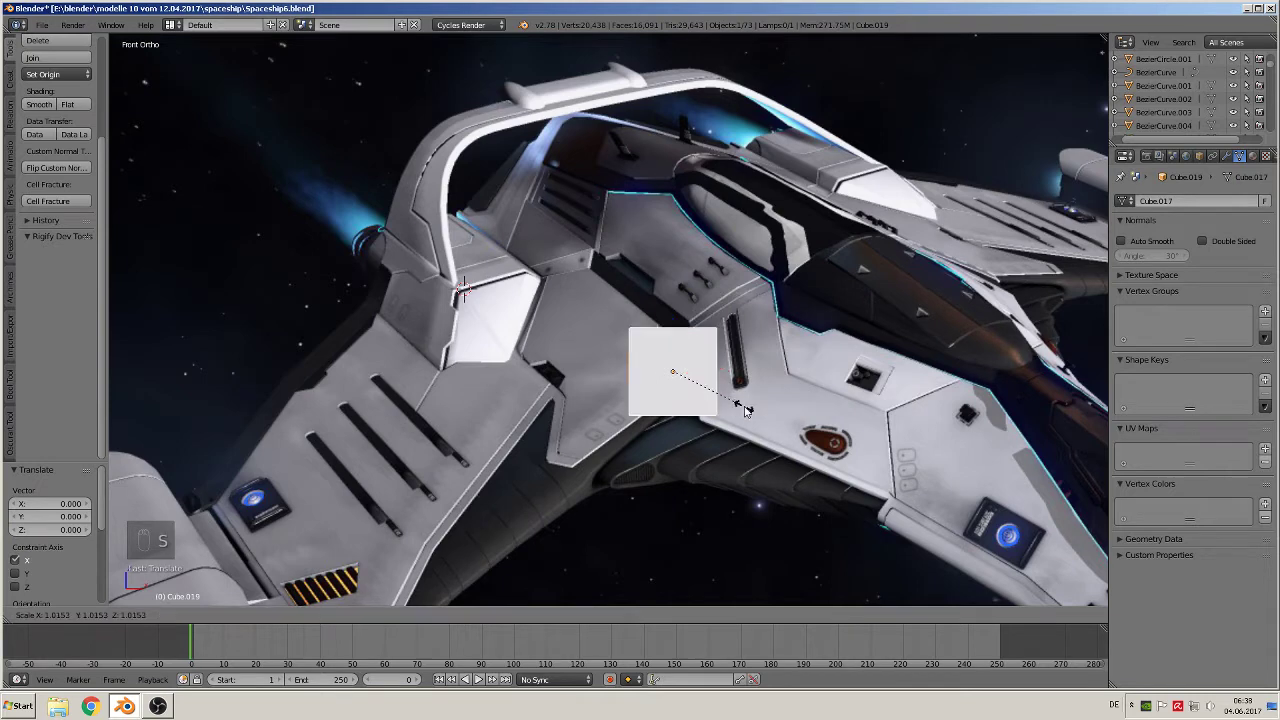
click(755, 410)
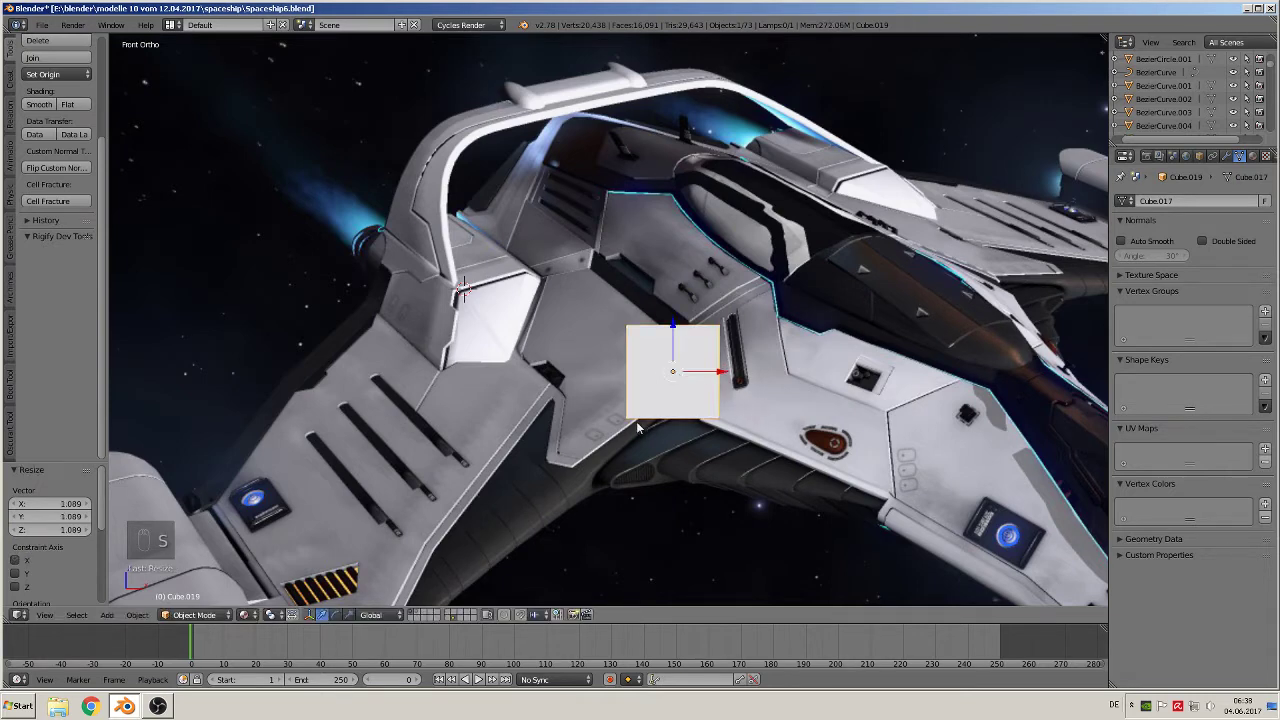
middle_drag(663, 447, 773, 467)
drag(635, 369, 740, 403)
key(KP_1)
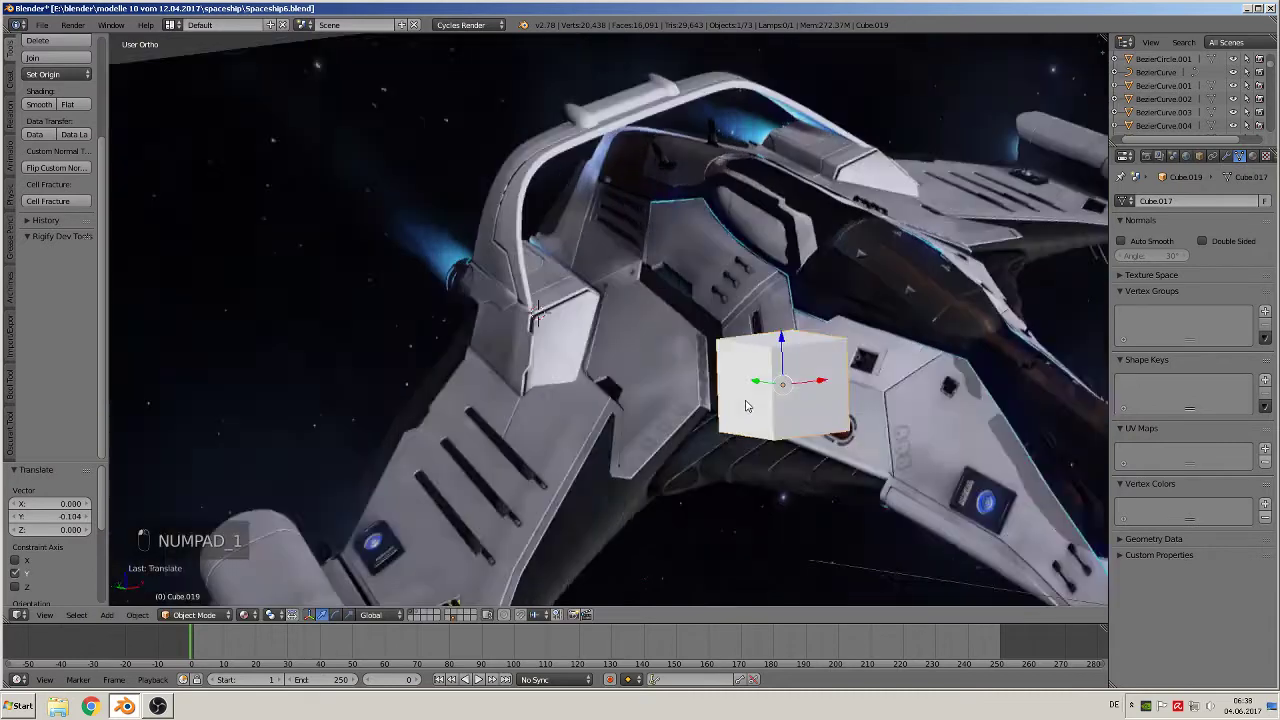
Shift the cube's lower-left vertices -0.017 along X to slant that side in front view.
key(Tab)
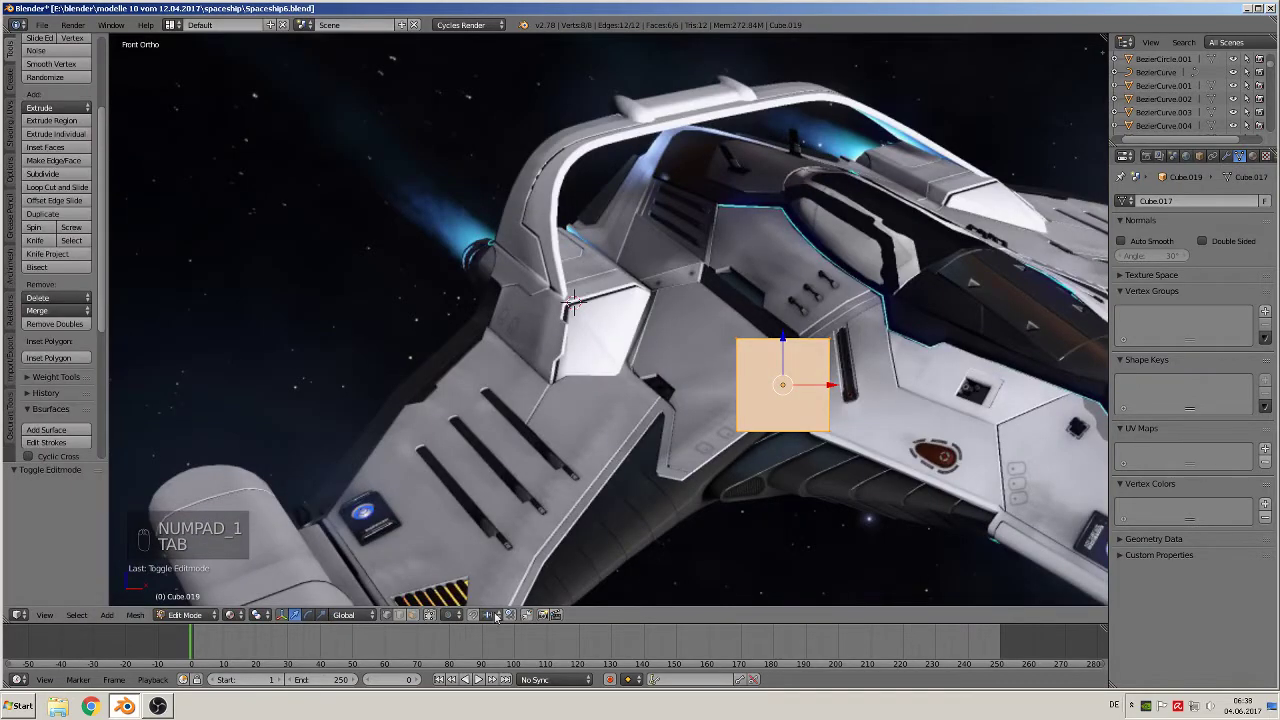
key(a)
key(a)
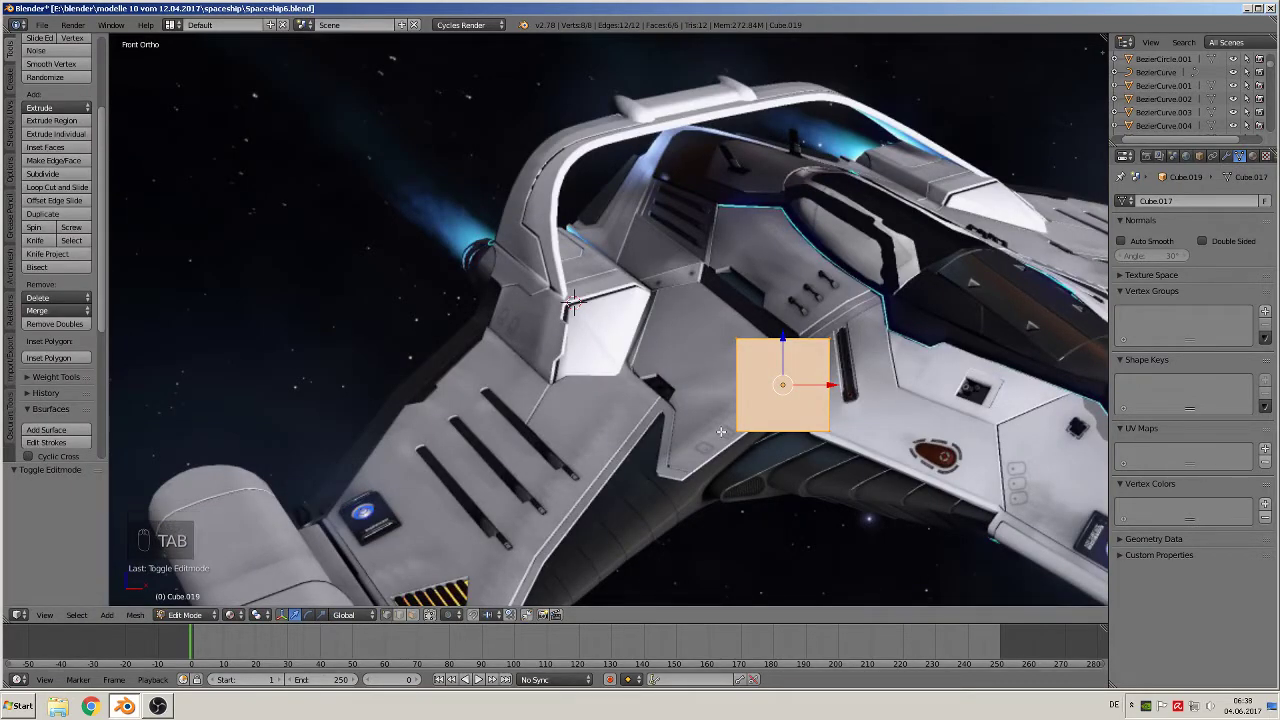
key(c)
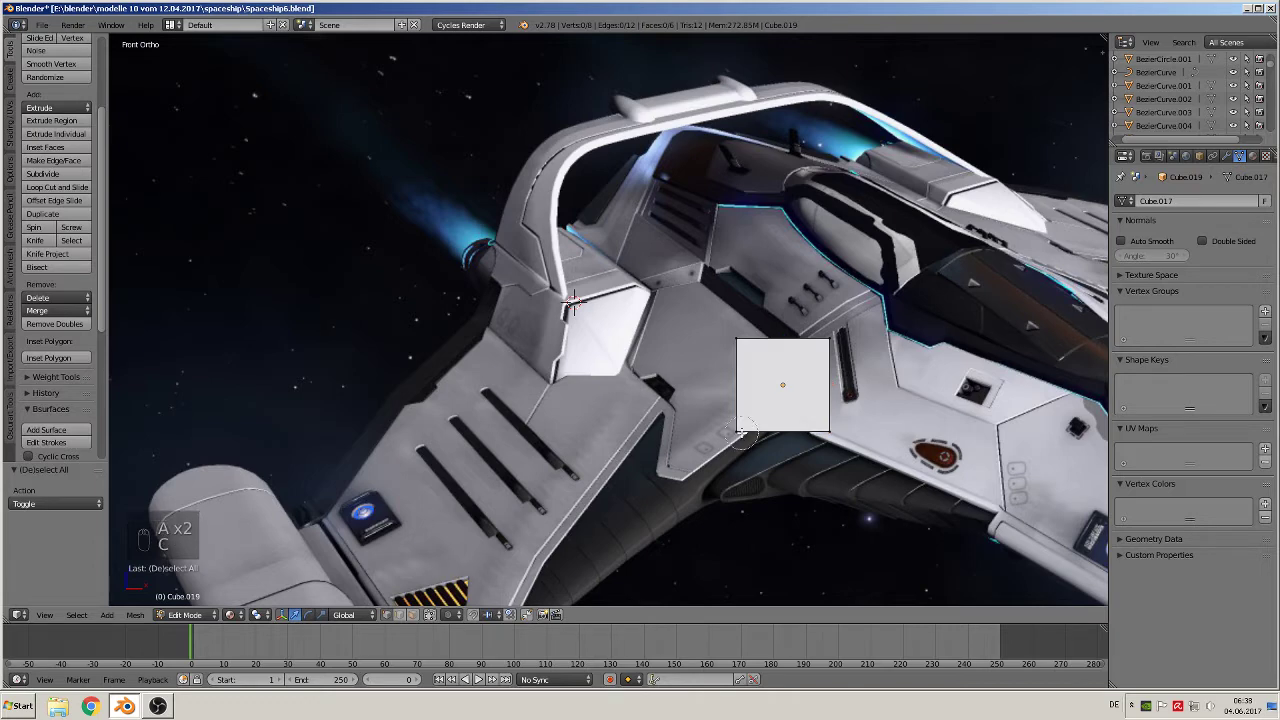
click(740, 435)
right_click(740, 437)
drag(787, 433, 765, 433)
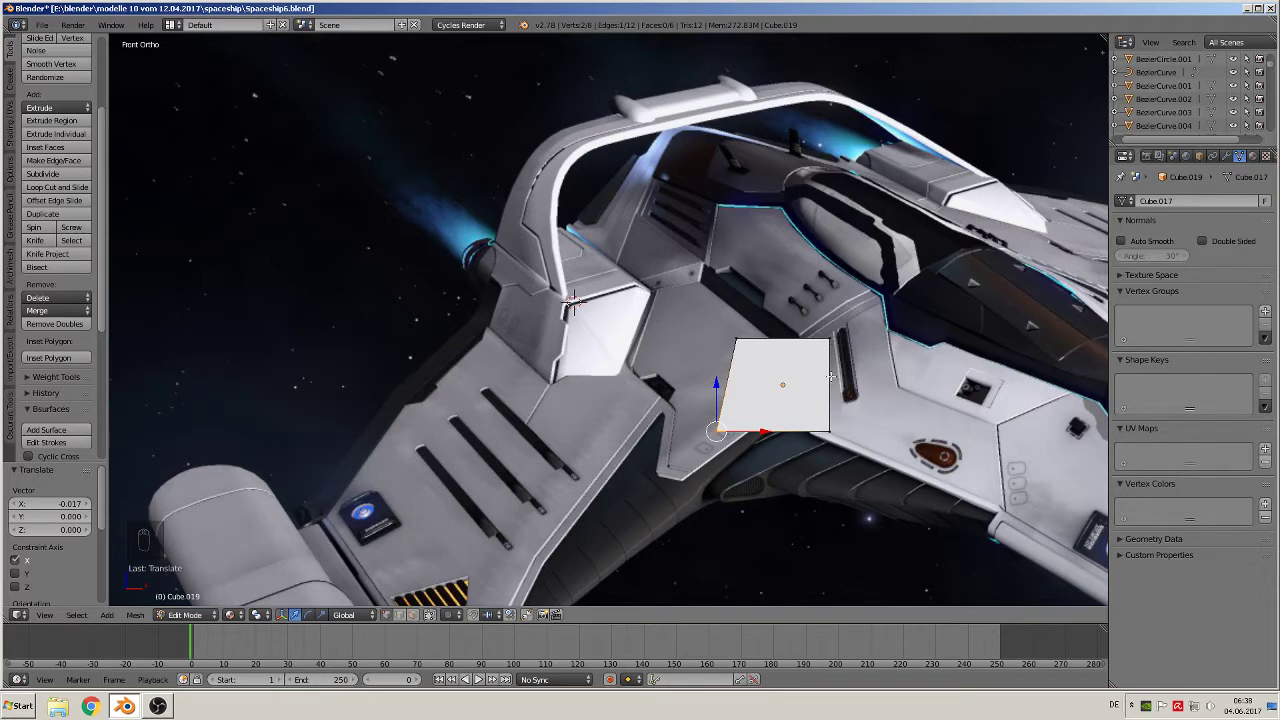
Add a vertical loop cut near the cube's right side and a horizontal loop cut near its top.
key(ctrl+r)
click(778, 348)
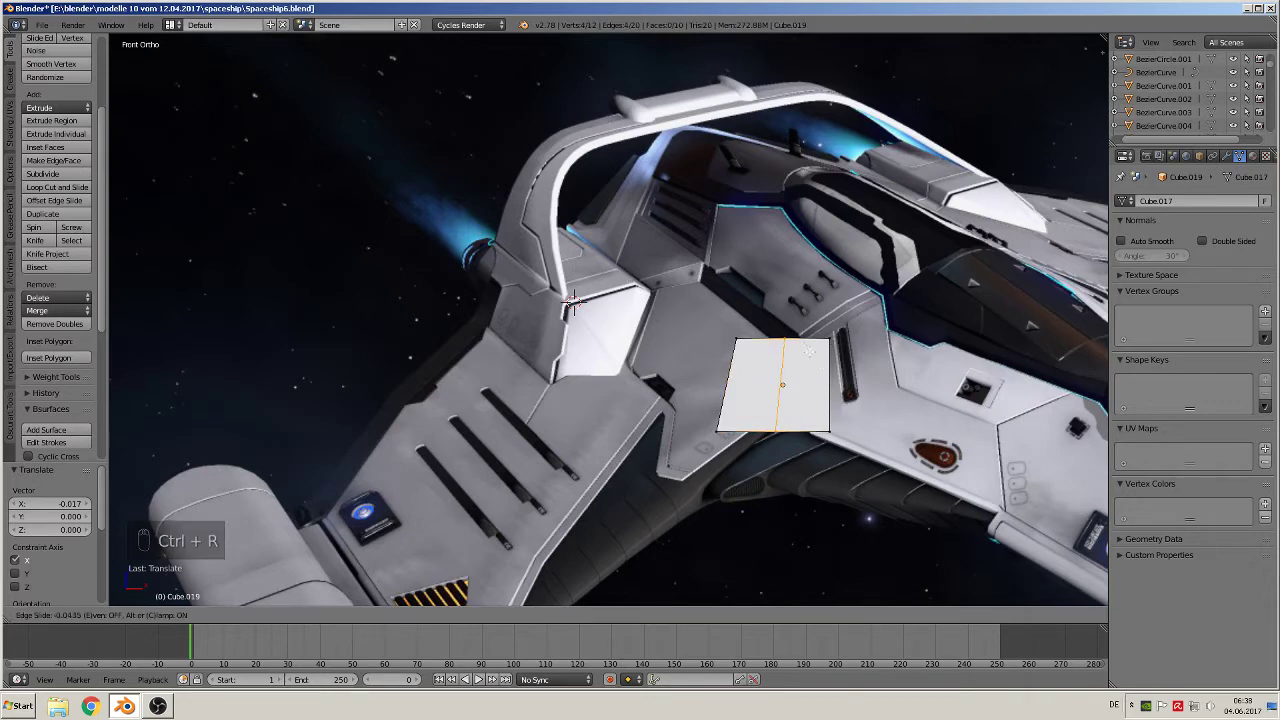
click(830, 348)
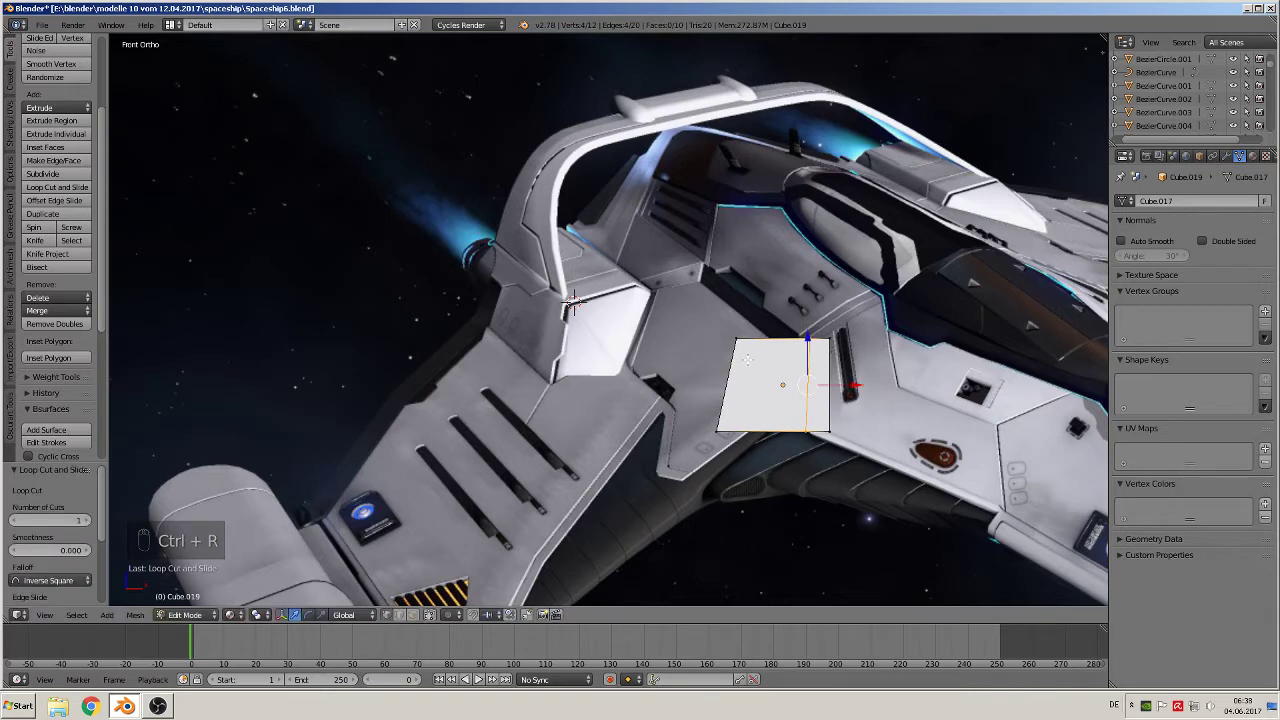
key(ctrl+r)
click(750, 352)
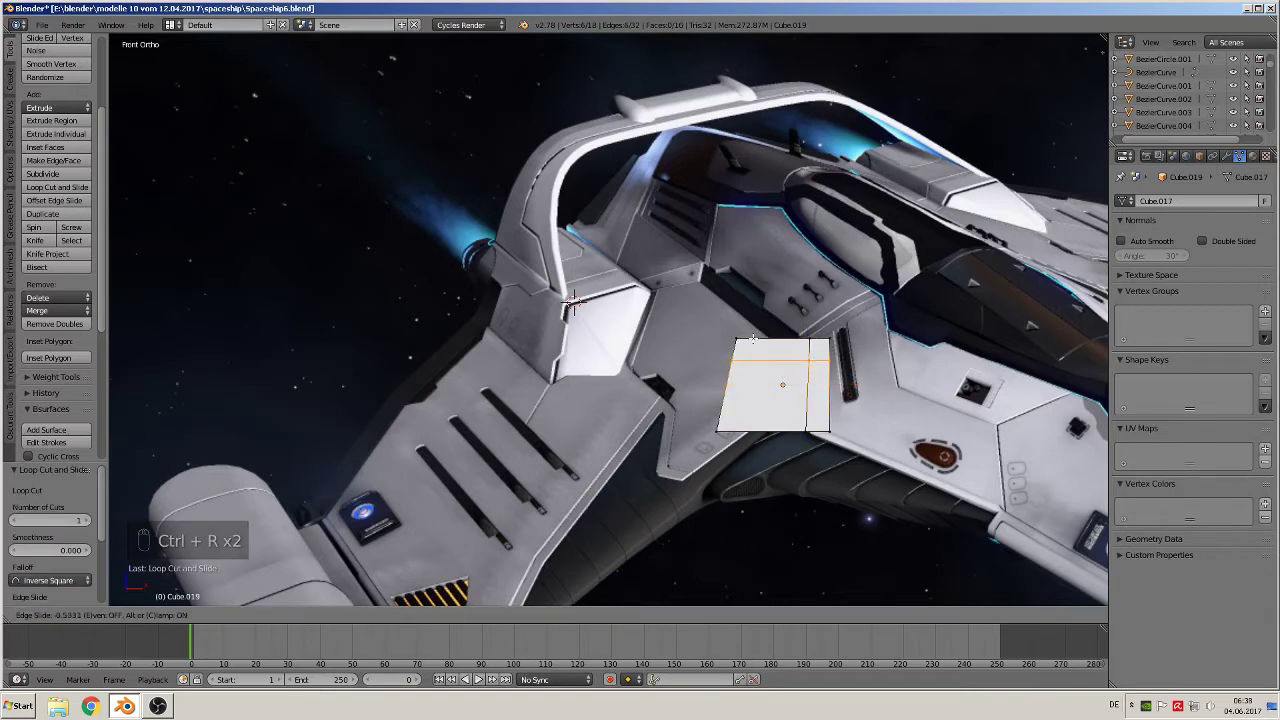
click(755, 338)
Move the cube's upper-right vertices -0.008 along X and -0.009 along Z to slant that corner.
key(a)
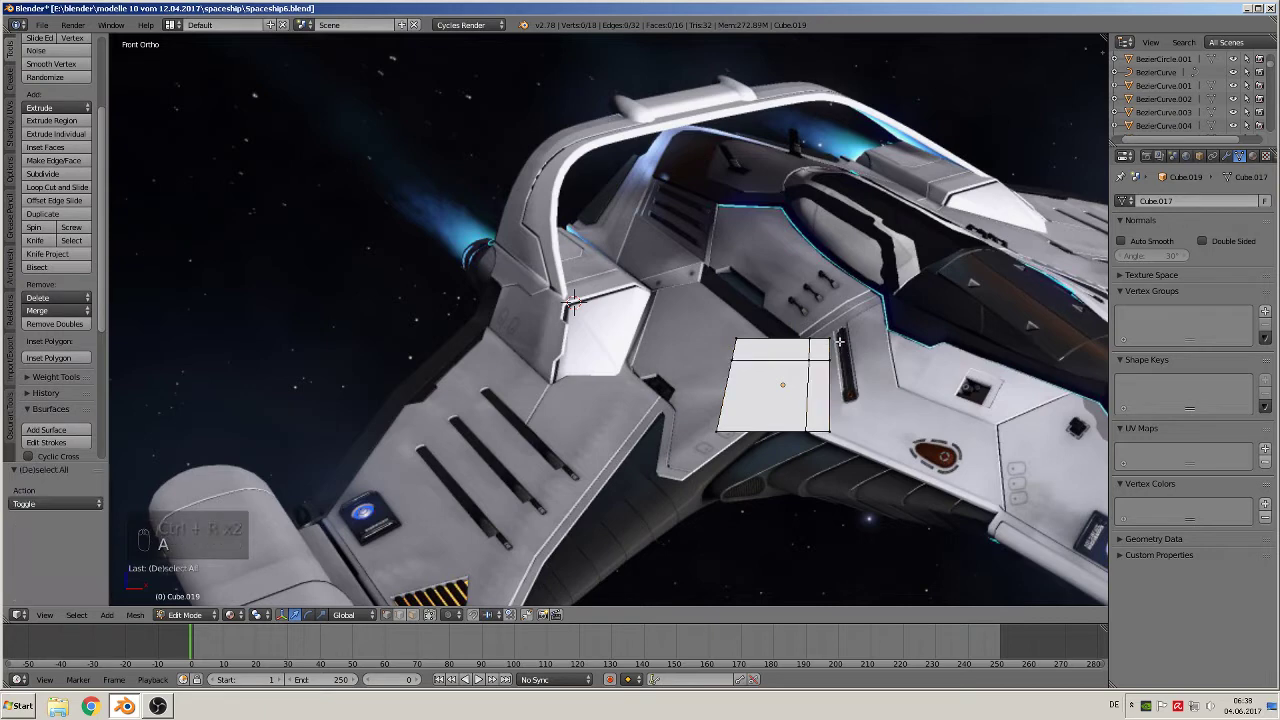
right_click(836, 338)
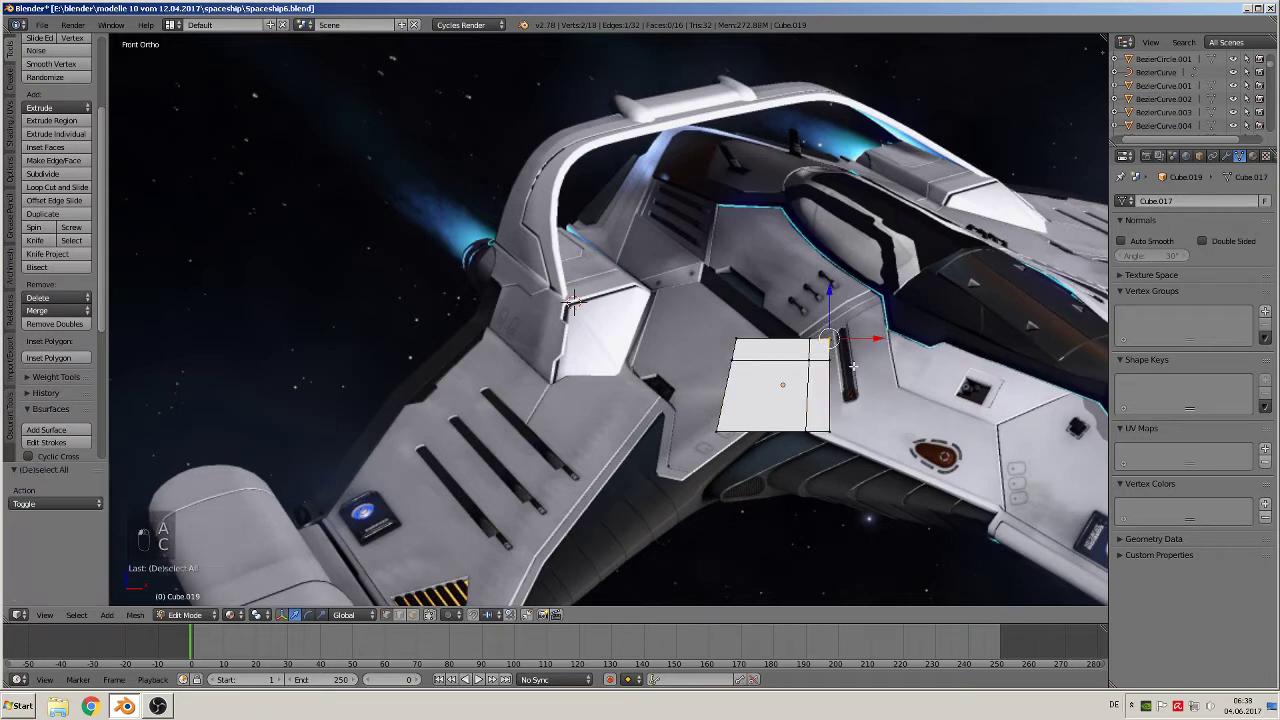
key(g)
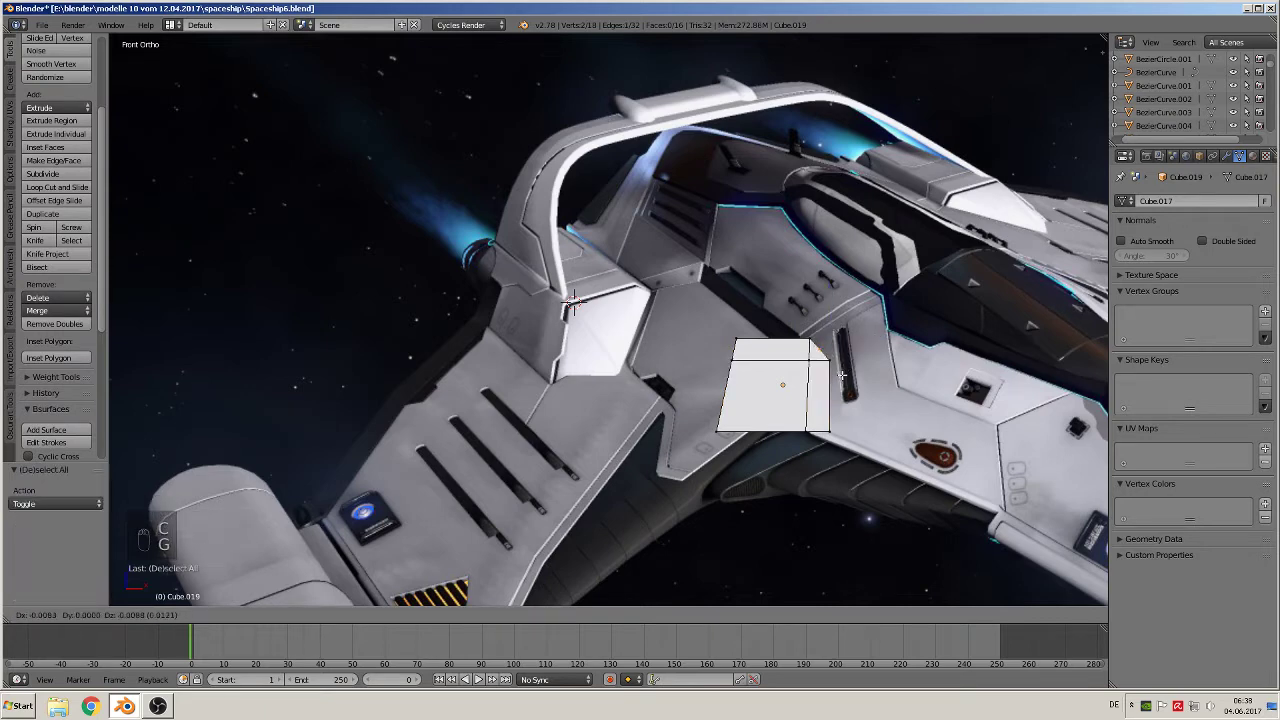
click(842, 376)
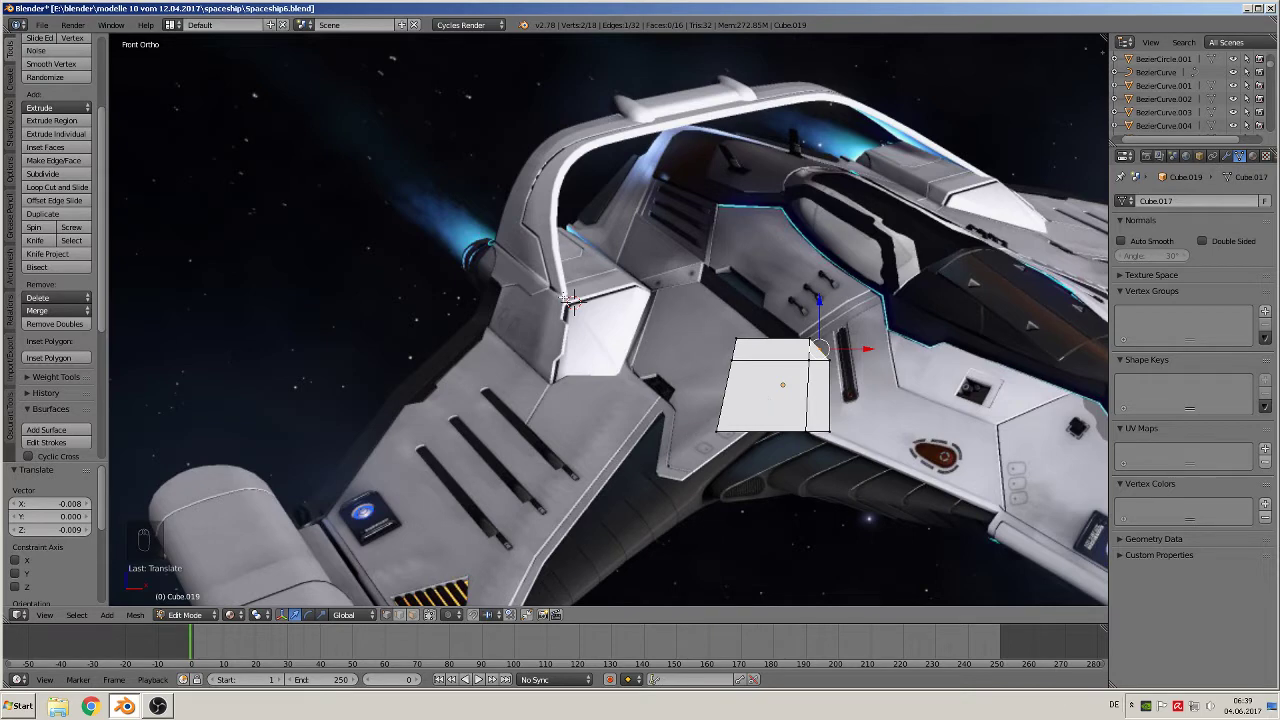
Add a lengthwise loop cut through the slanted corner face and another across the top close to the slant.
middle_drag(740, 399, 658, 436)
scroll(764, 426, up, 3)
scroll(673, 416, up, 2)
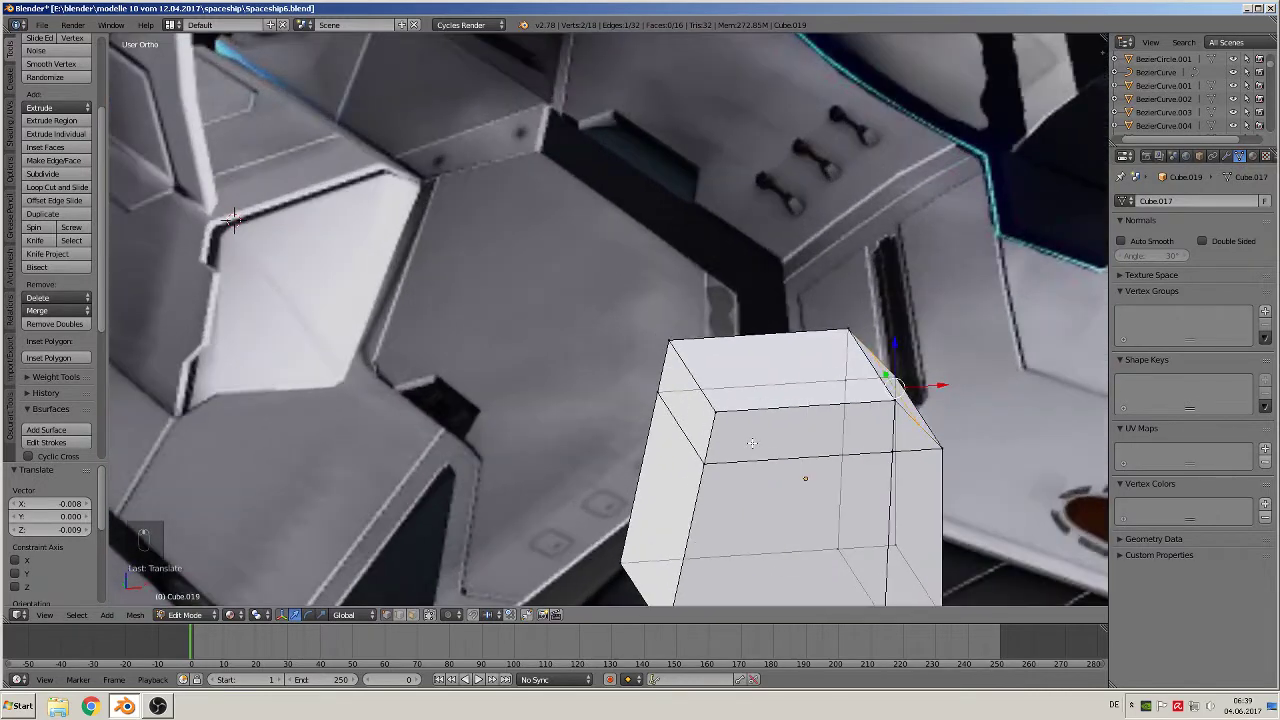
middle_drag(757, 442, 712, 440)
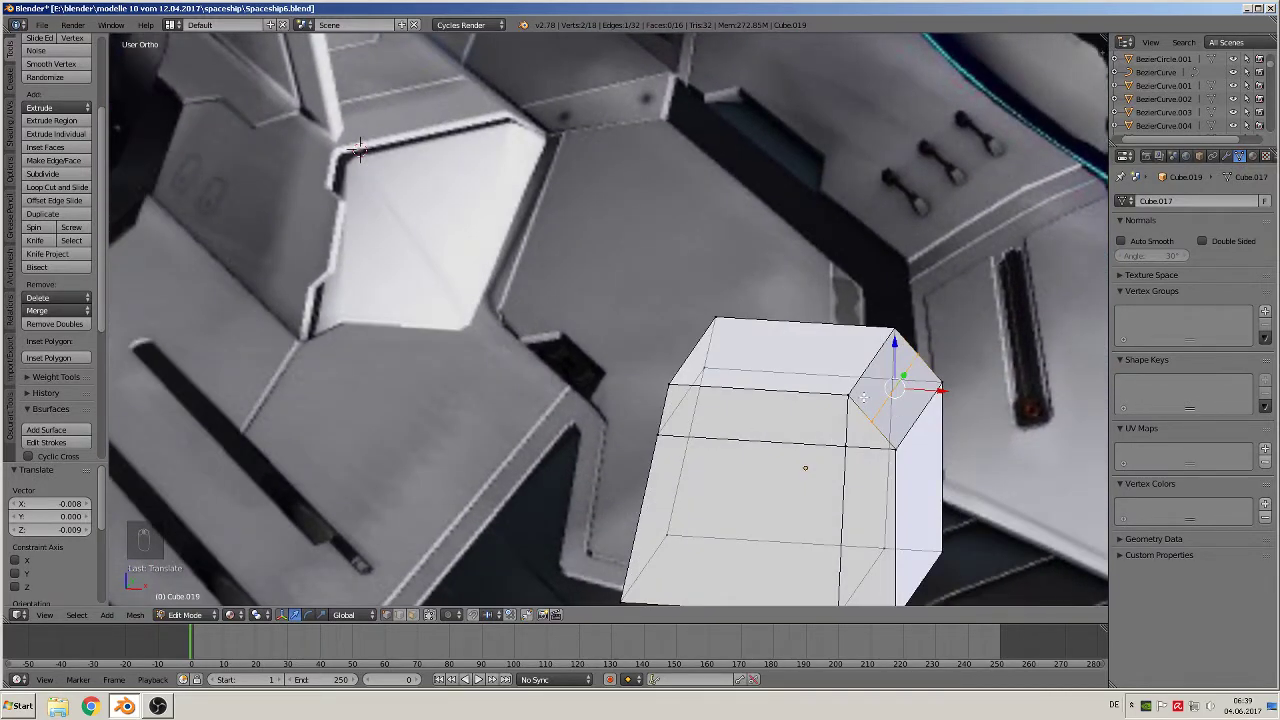
key(ctrl+r)
click(863, 397)
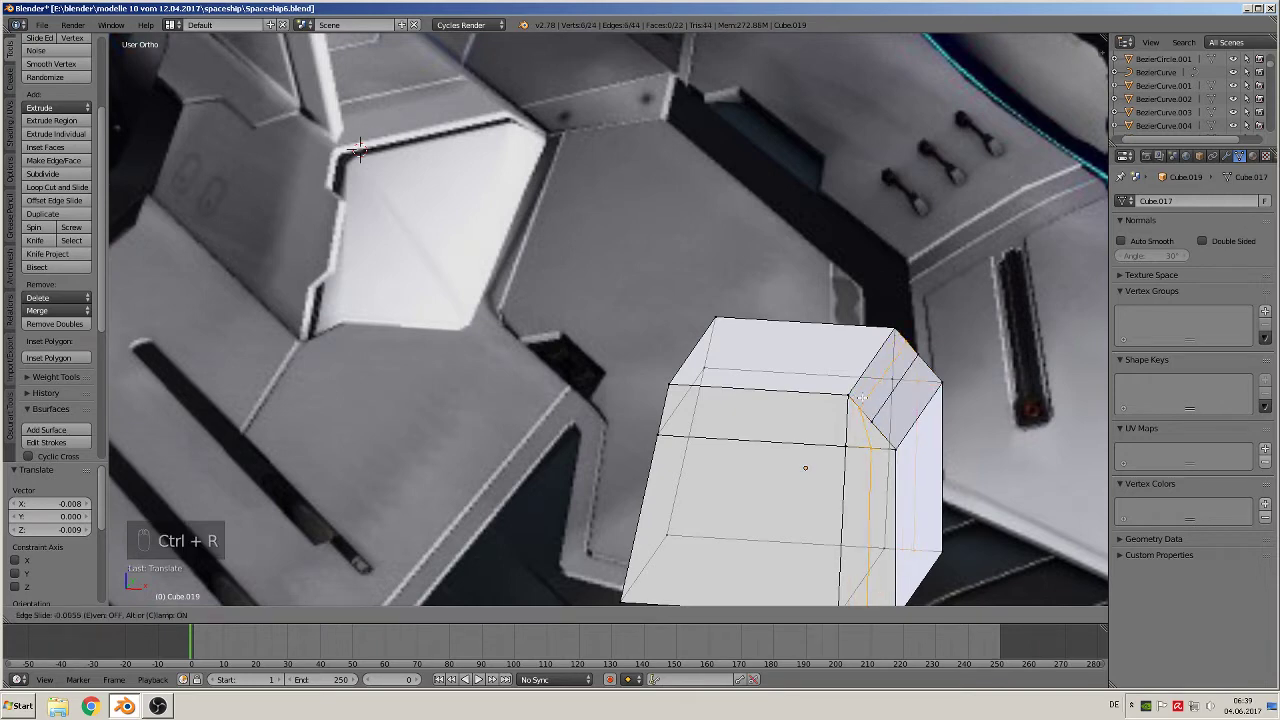
click(830, 383)
key(ctrl+r)
click(832, 390)
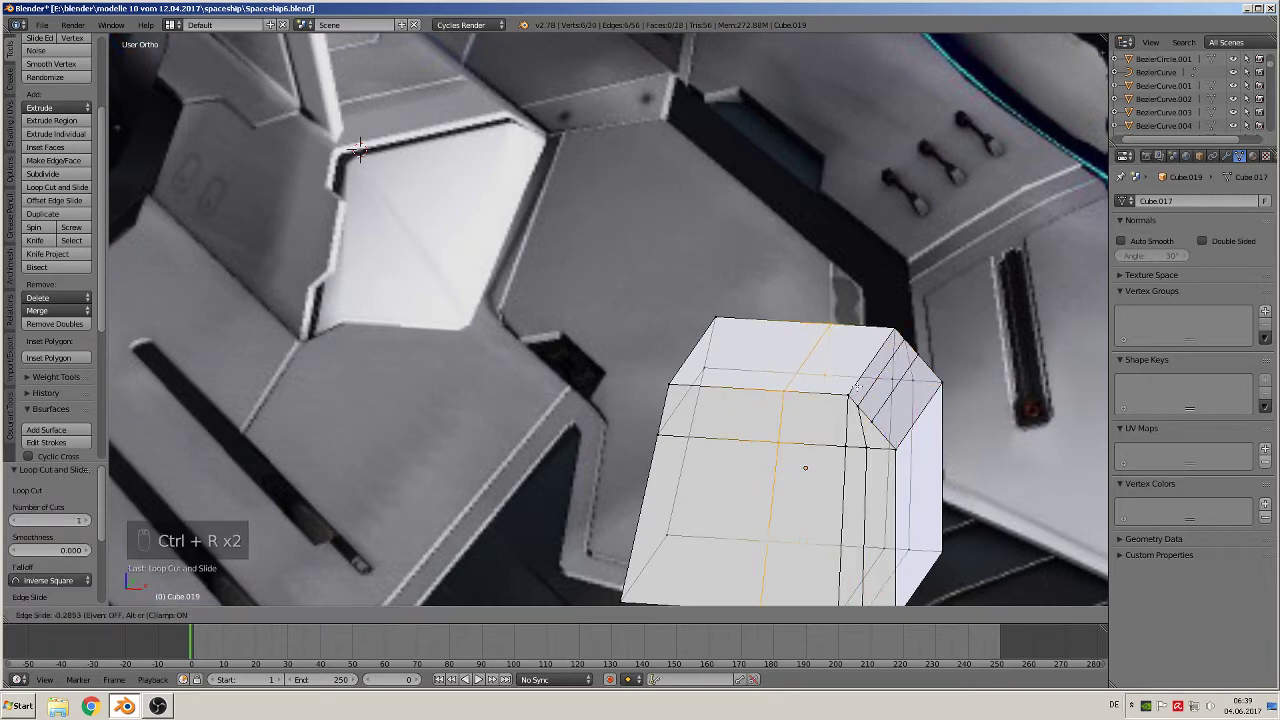
click(906, 388)
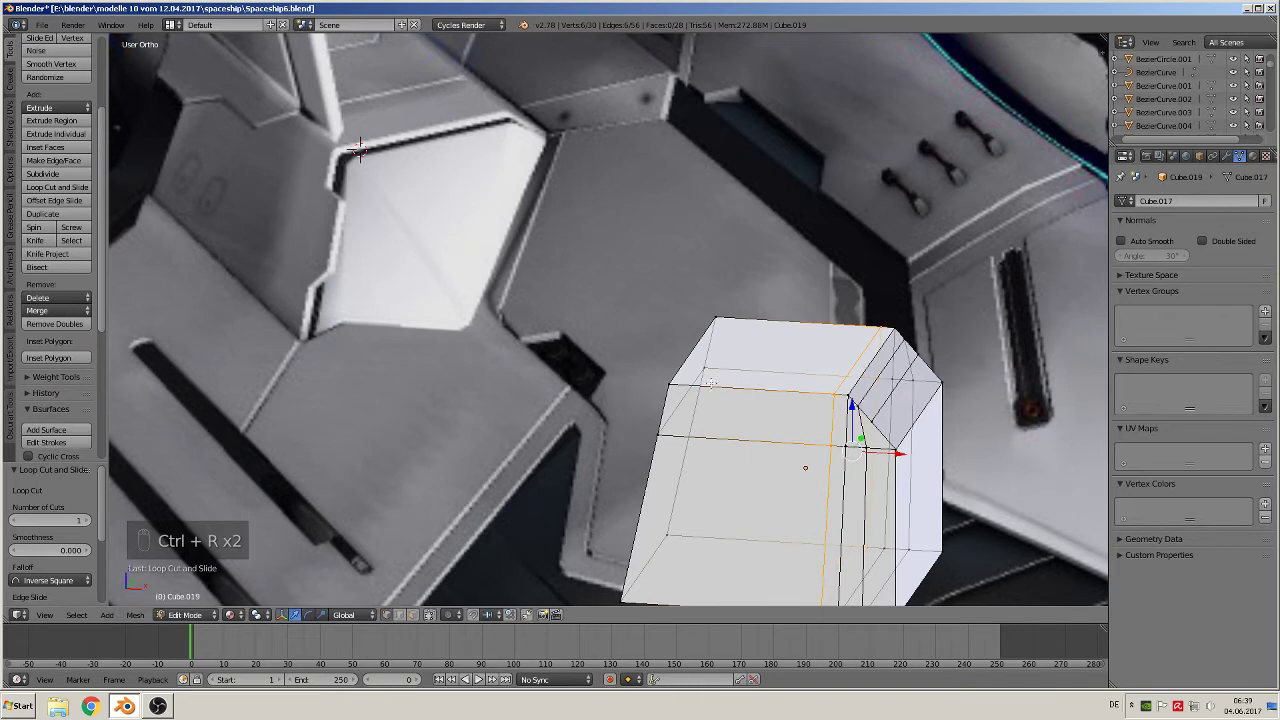
Add a horizontal loop cut around the block's lower part and a vertical loop cut near its left side.
key(ctrl+r)
click(708, 382)
click(706, 380)
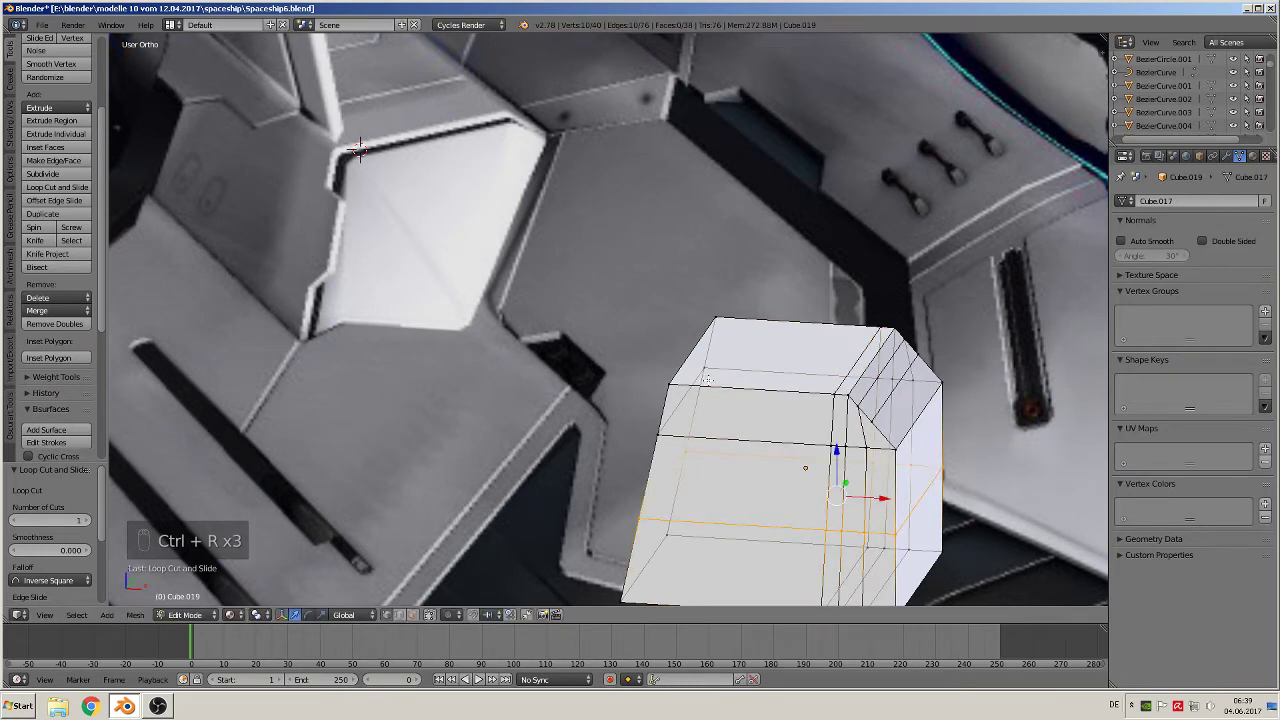
key(ctrl+r)
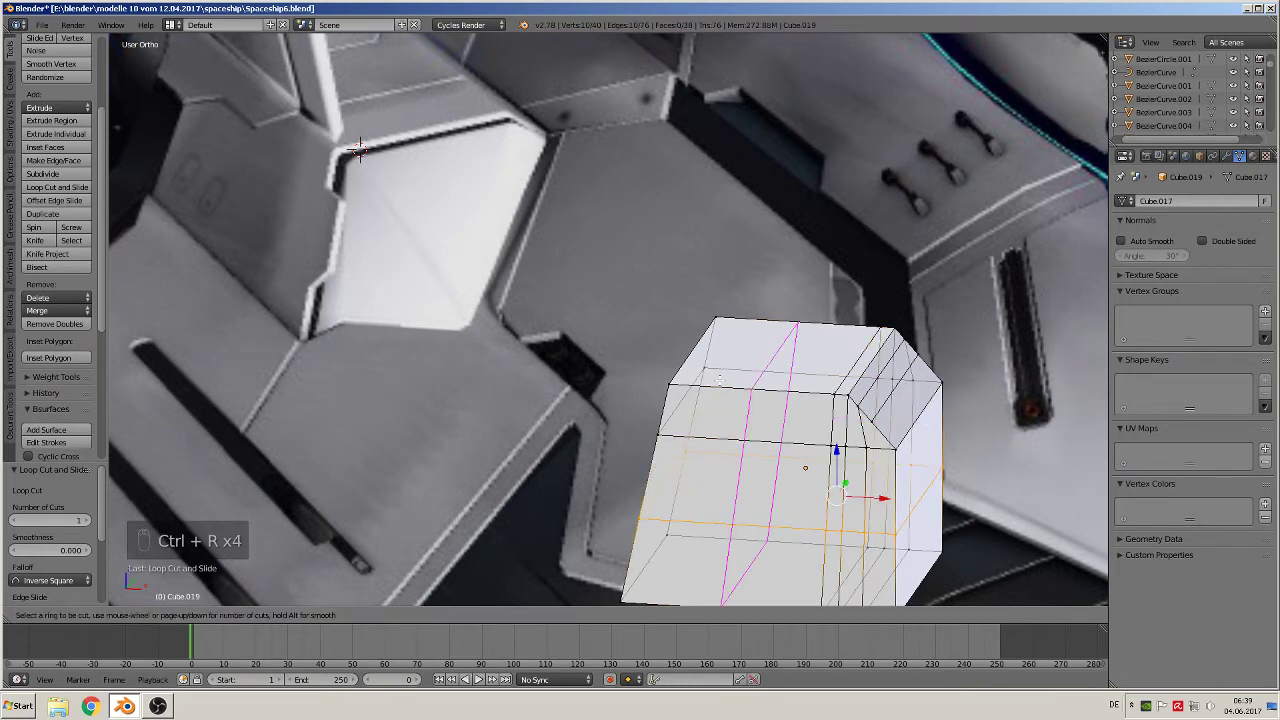
click(712, 381)
click(656, 368)
Add a horizontal loop cut around the block just below its top face.
middle_drag(656, 368, 728, 397)
key(ctrl+r)
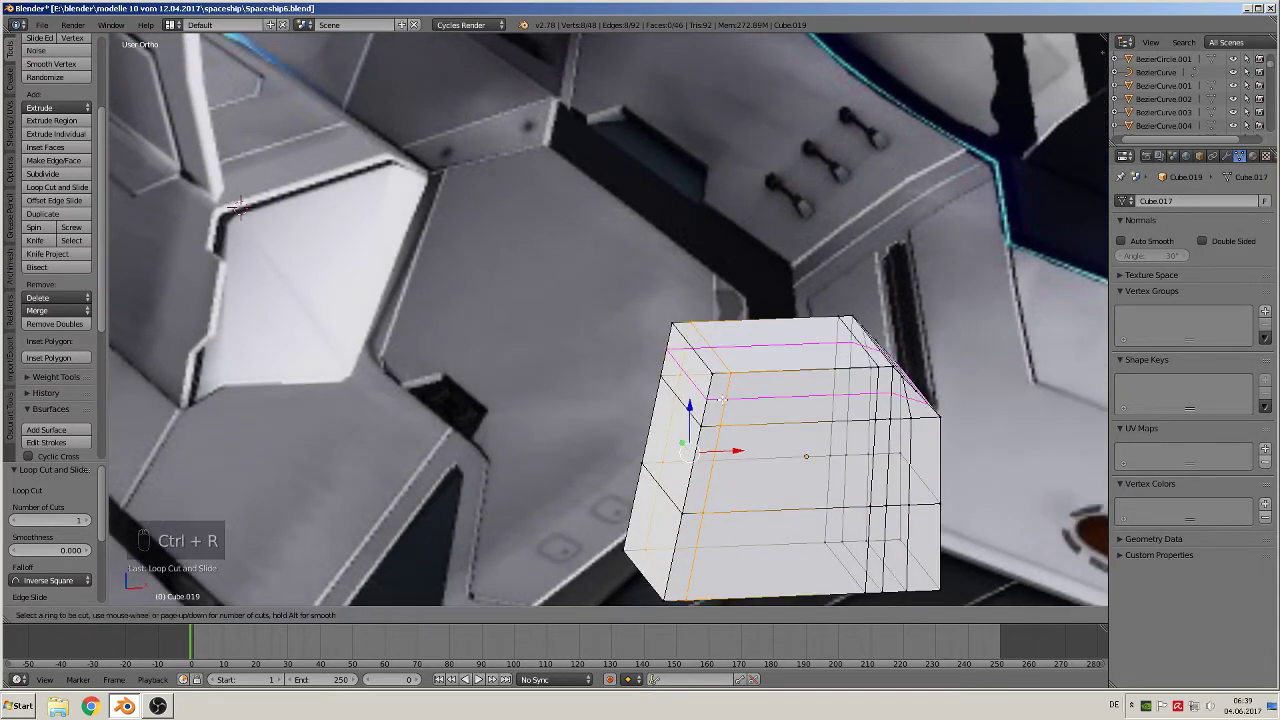
click(721, 396)
click(724, 388)
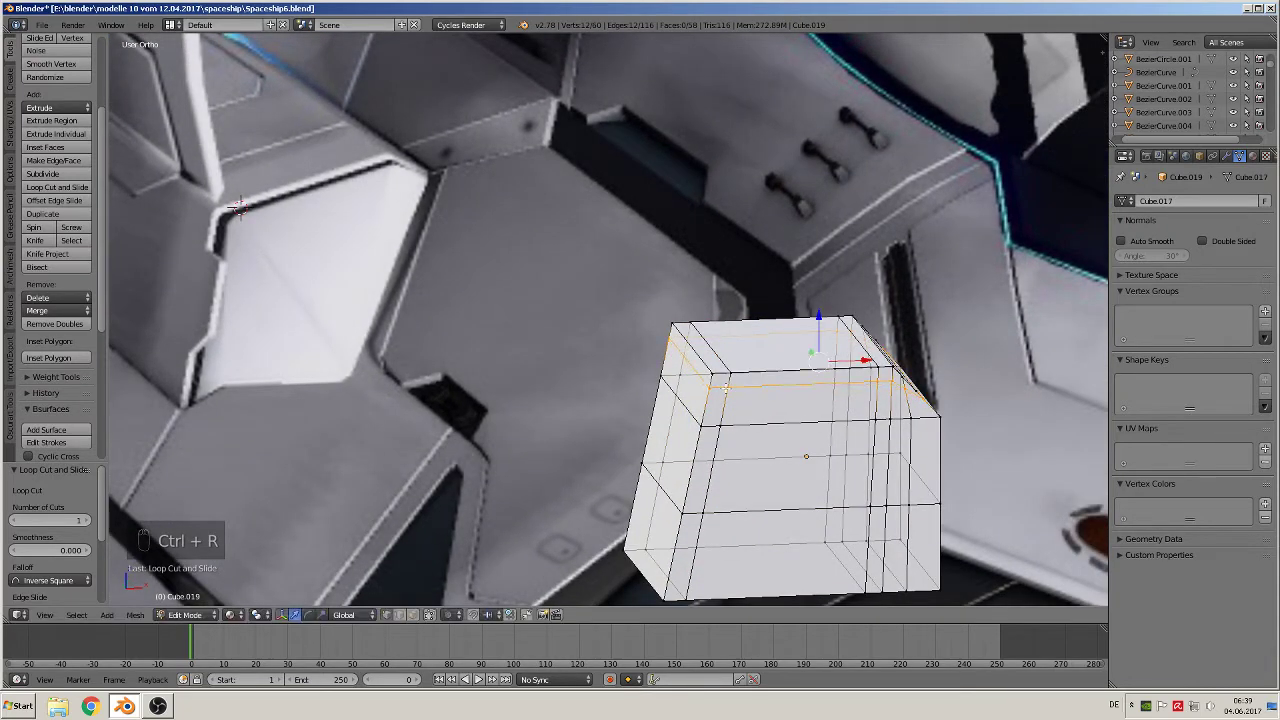
Bevel the block's upper-left edge with an amount of 0.087 and 3 segments.
scroll(724, 388, up, 2)
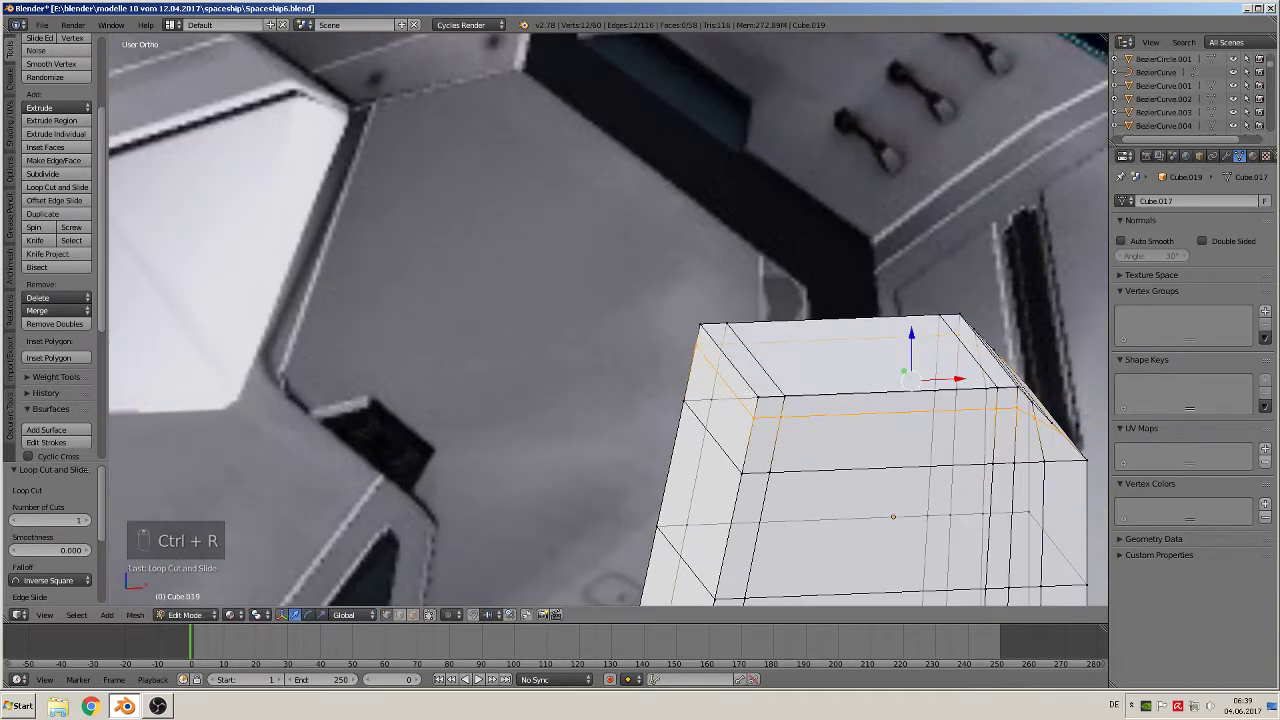
right_click(738, 378)
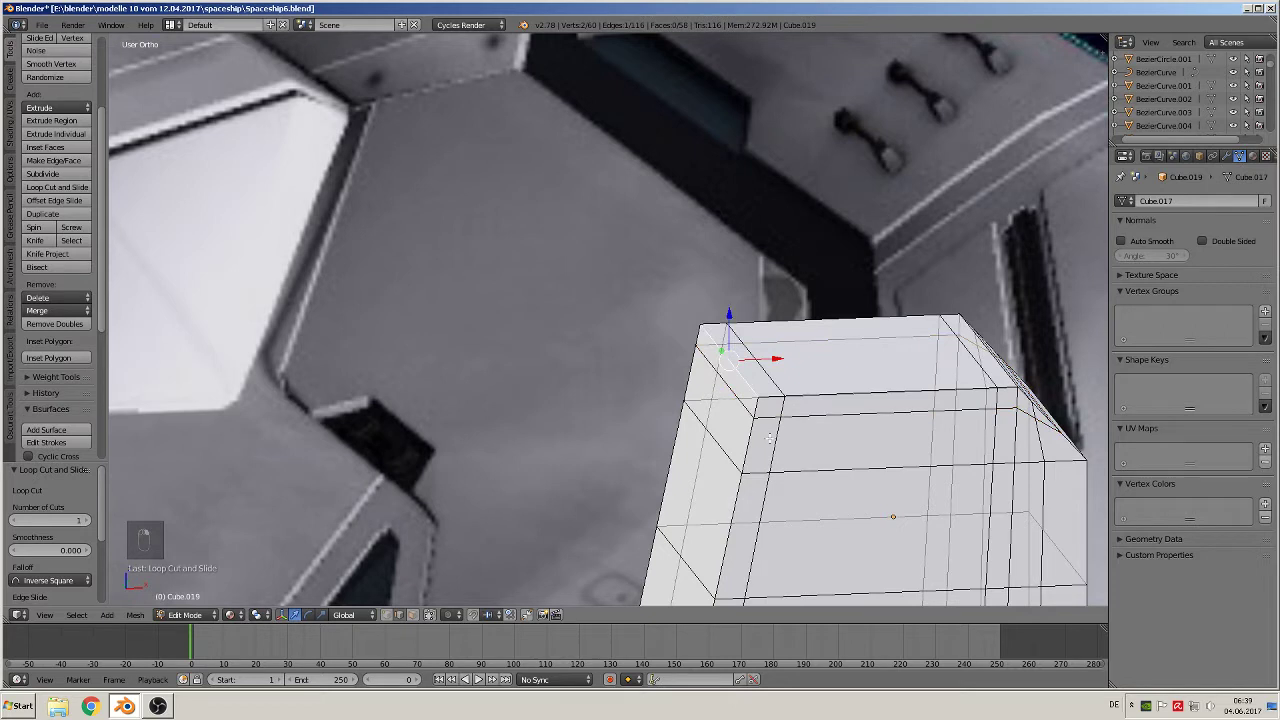
key(ctrl+b)
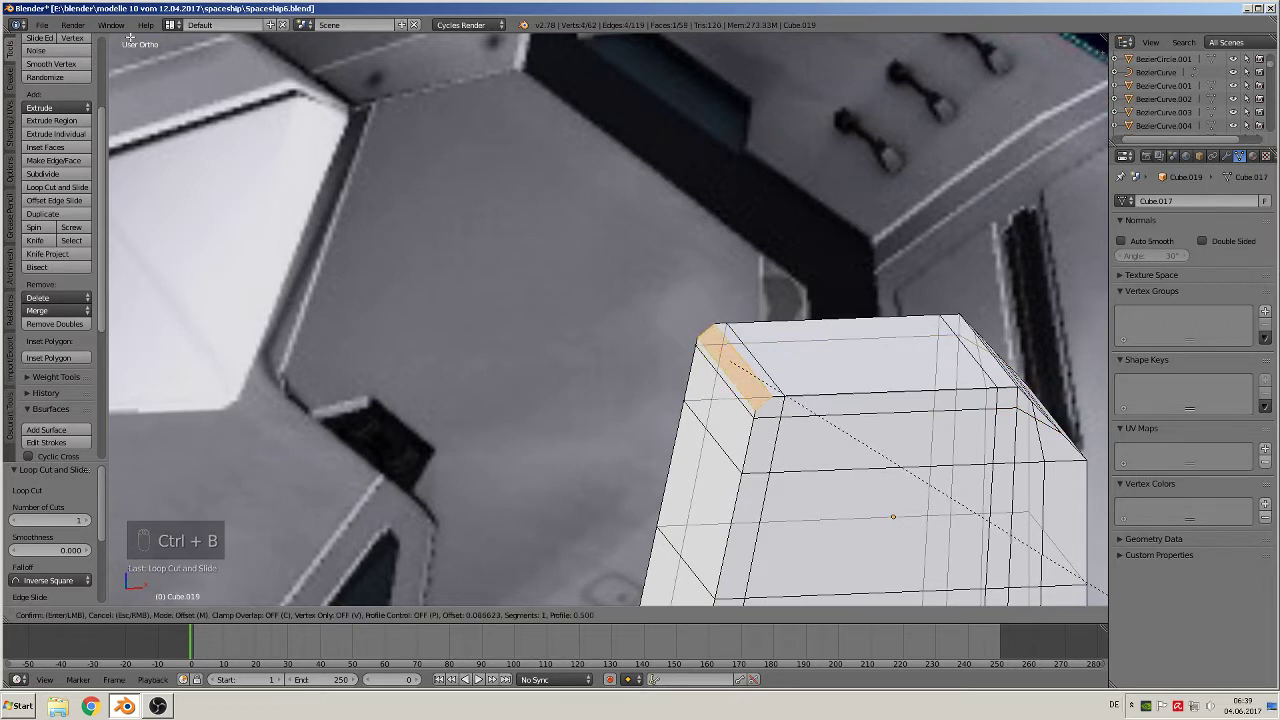
scroll(130, 38, up, 1)
click(130, 38)
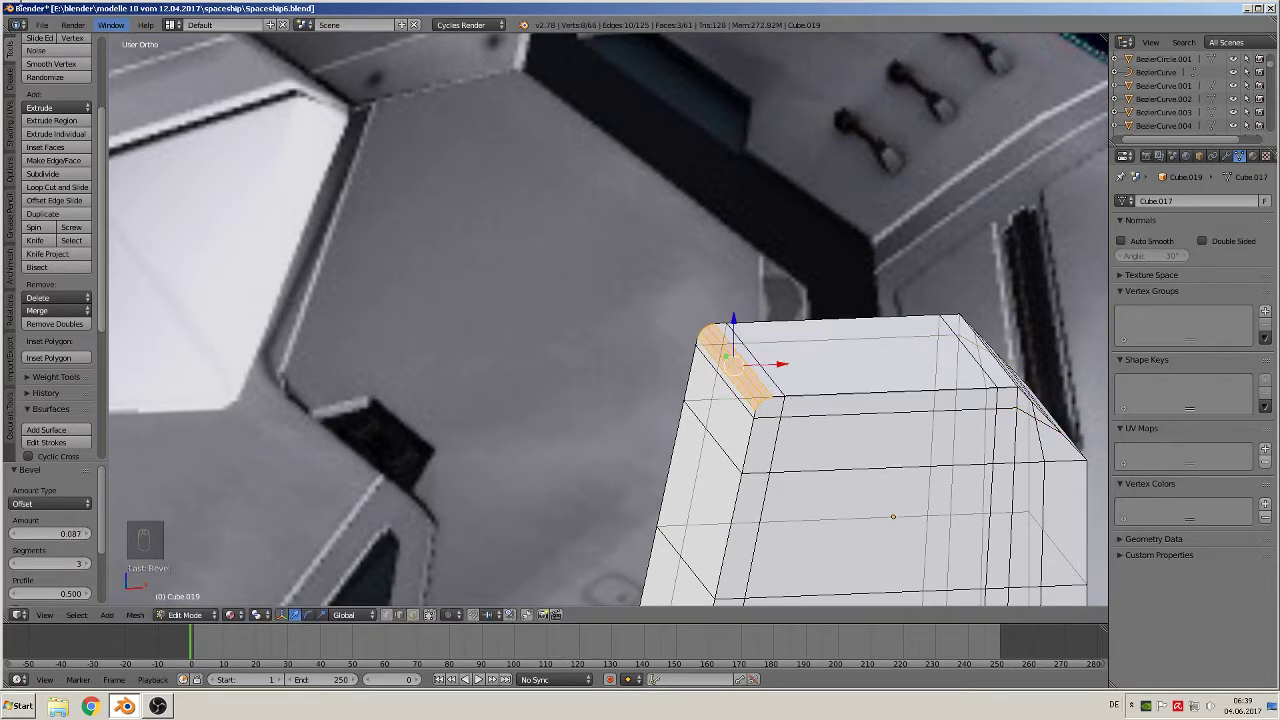
Bevel the edge between the top face and the slanted corner by about 0.083 with 2 segments, and return to Object Mode.
middle_drag(777, 234, 1084, 263)
right_click(900, 412)
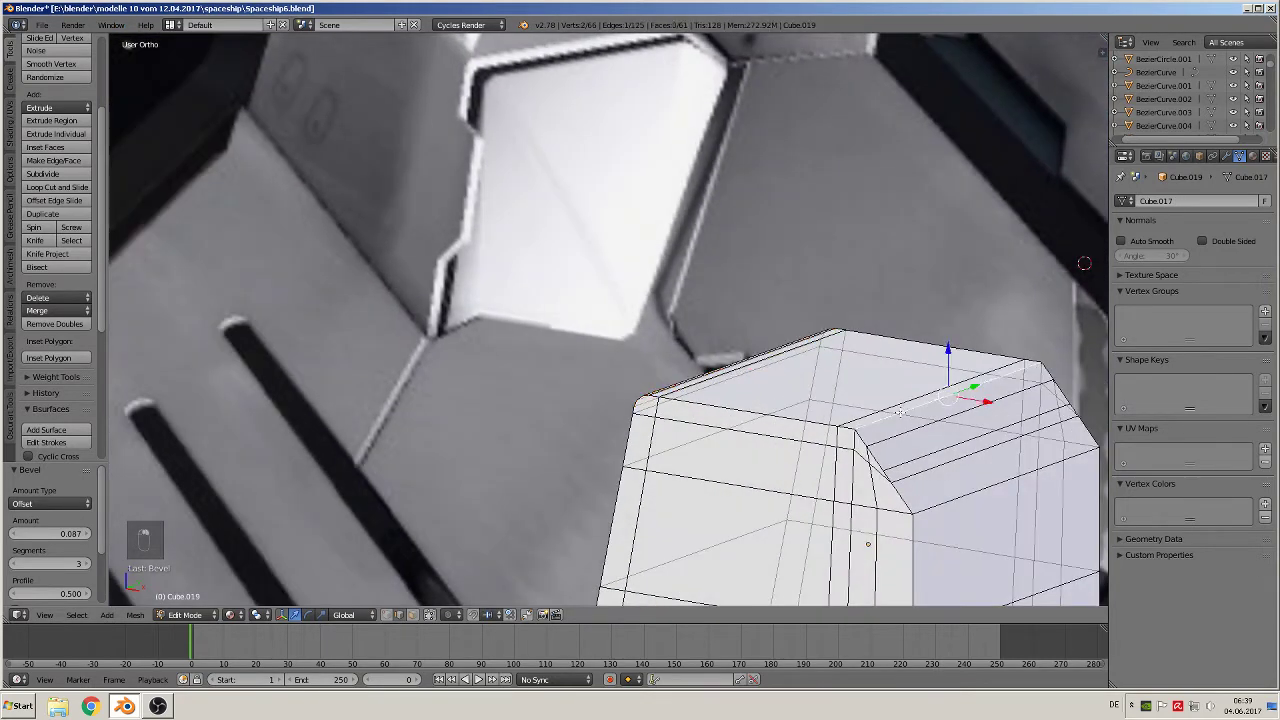
key(ctrl+b)
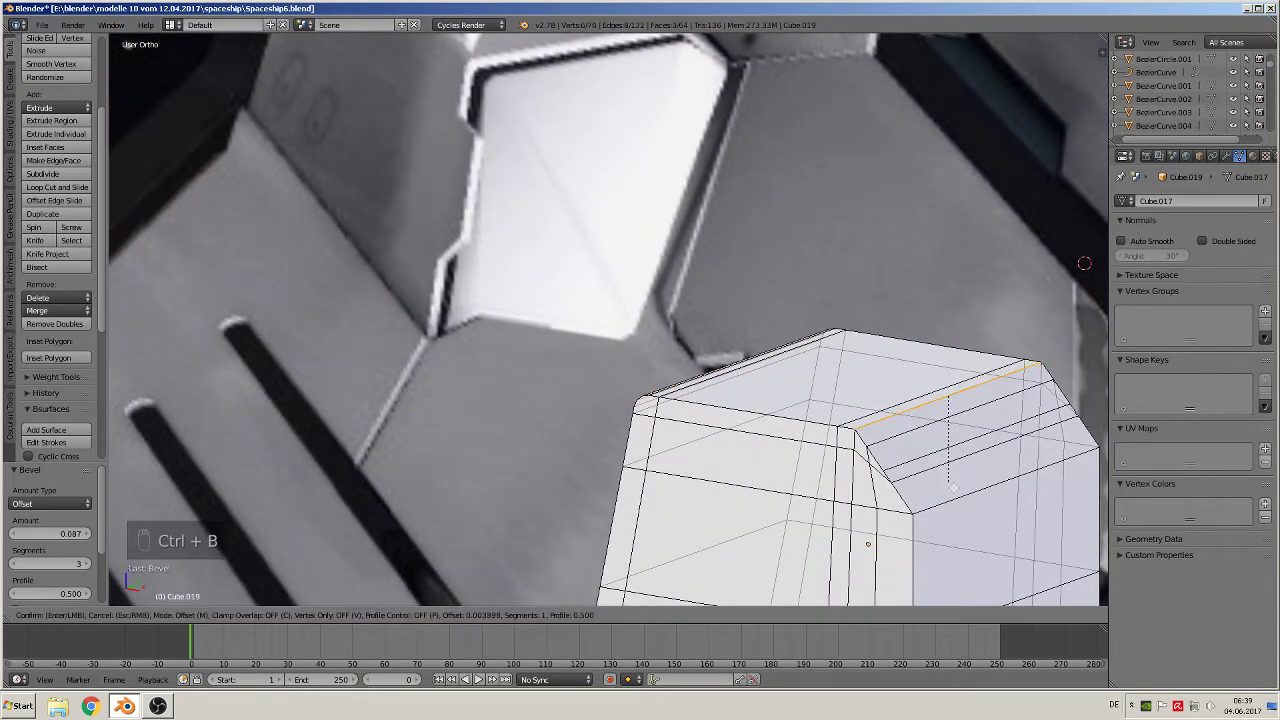
scroll(127, 216, up, 1)
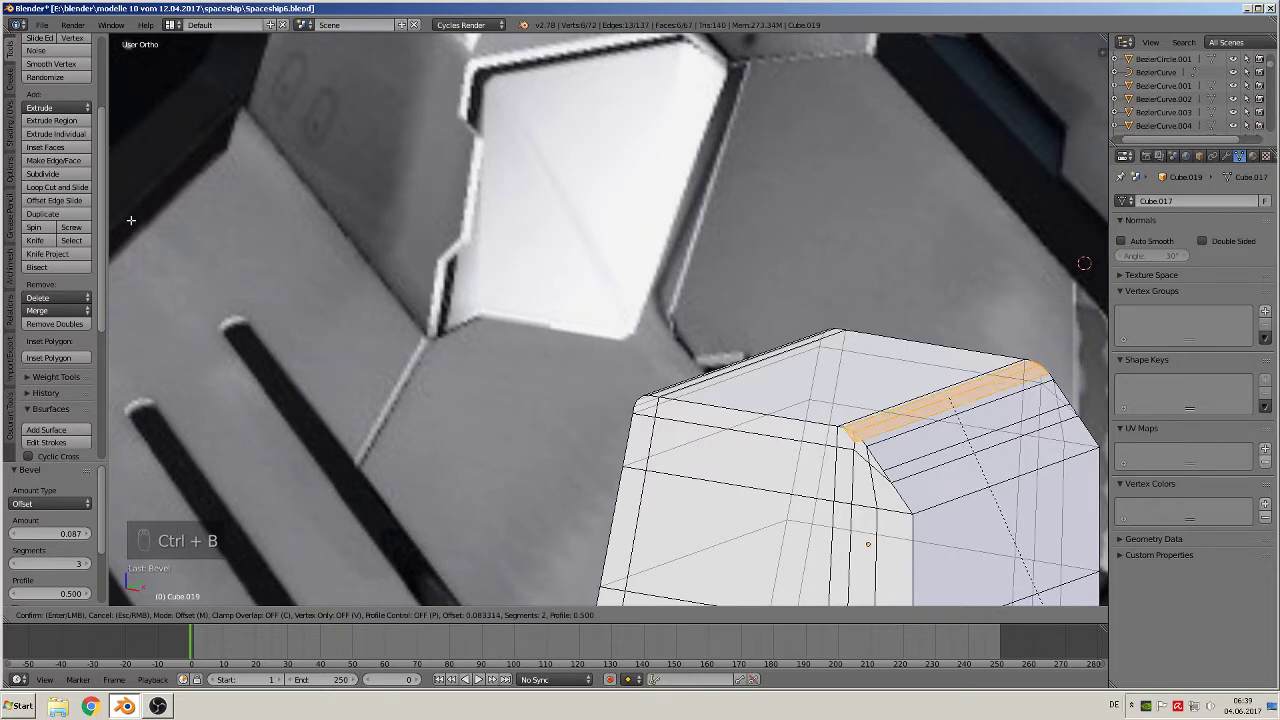
click(130, 219)
key(Tab)
middle_drag(529, 320, 803, 387)
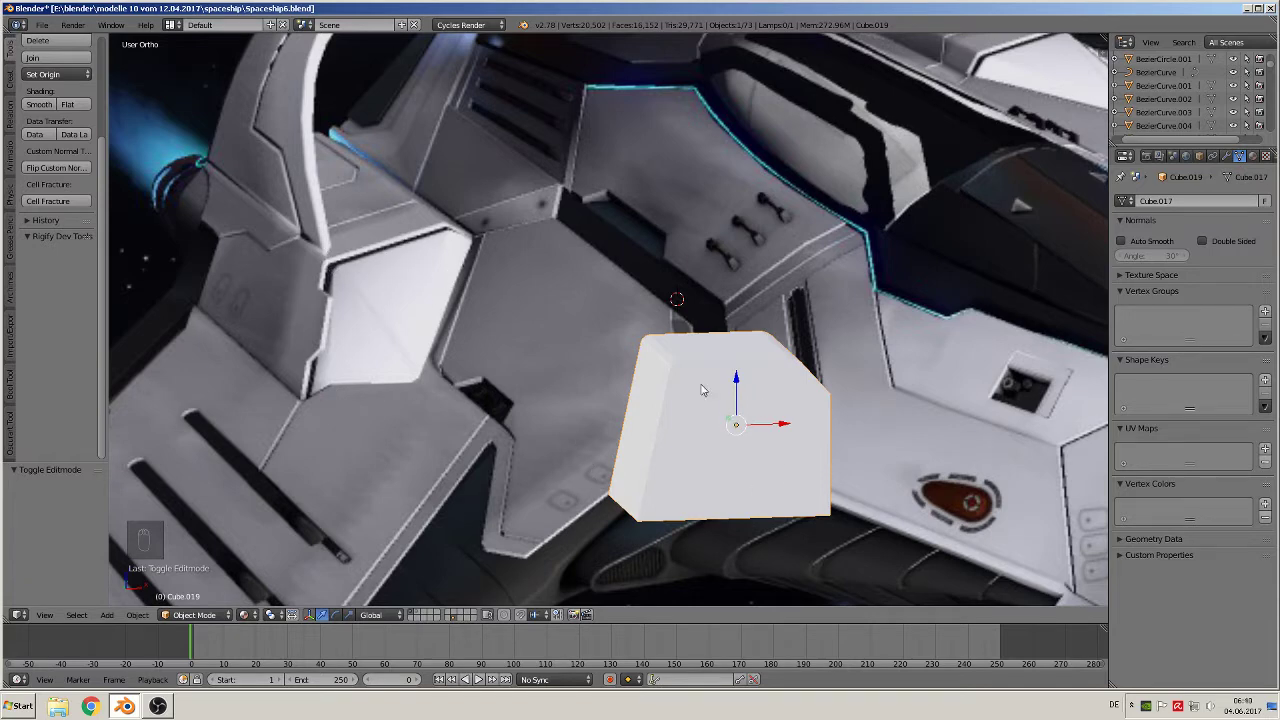
In Edit Mode, limit the selection to visible geometry and switch to face selection.
key(Tab)
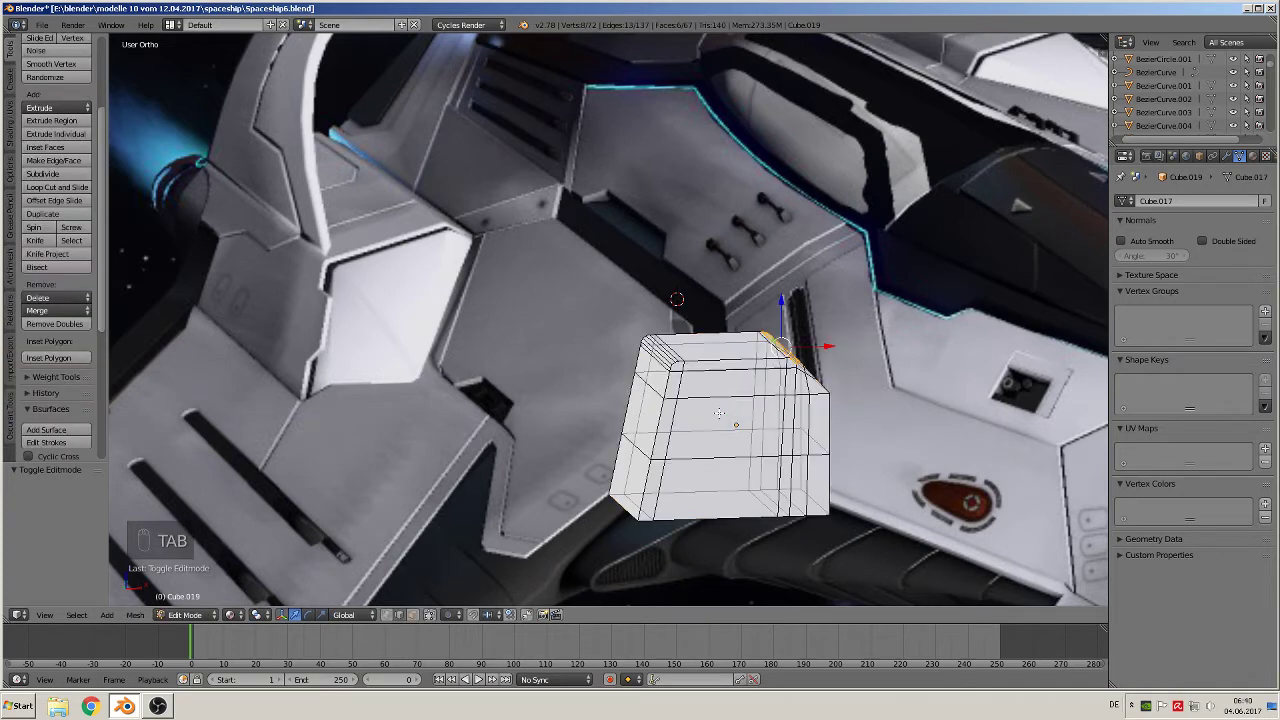
click(430, 614)
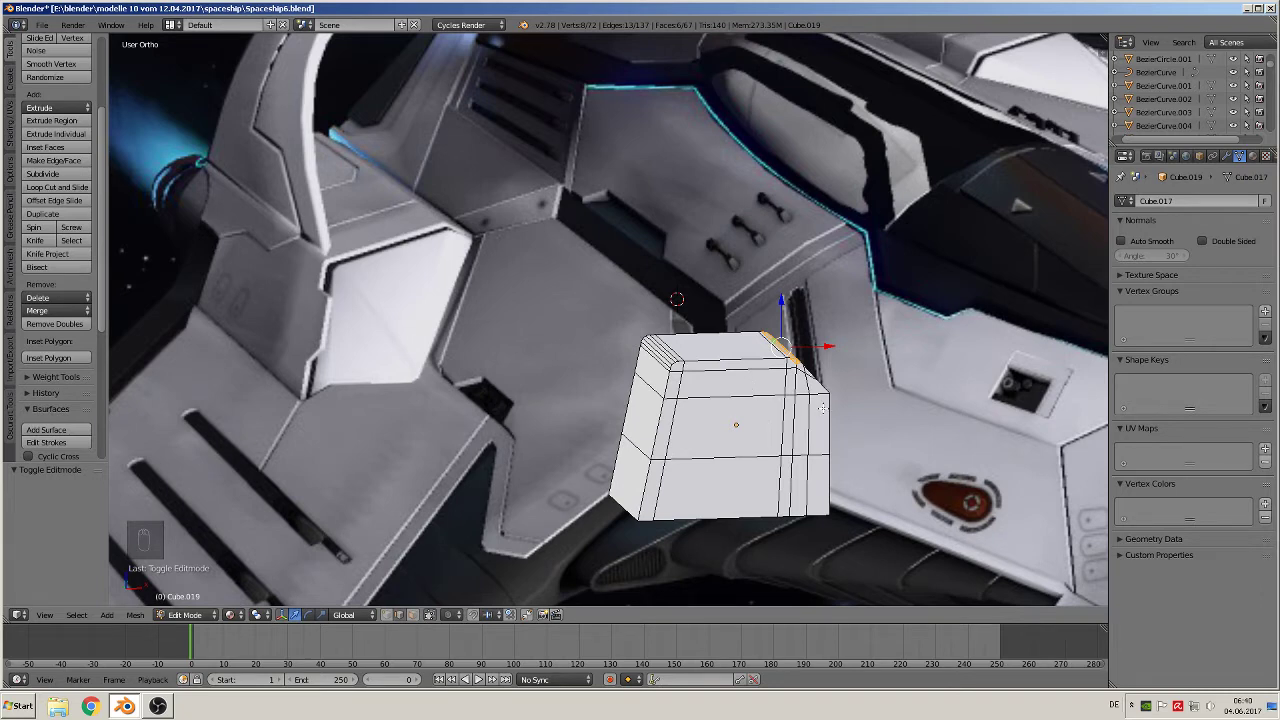
scroll(822, 407, up, 2)
shift+middle_drag(944, 427, 836, 316)
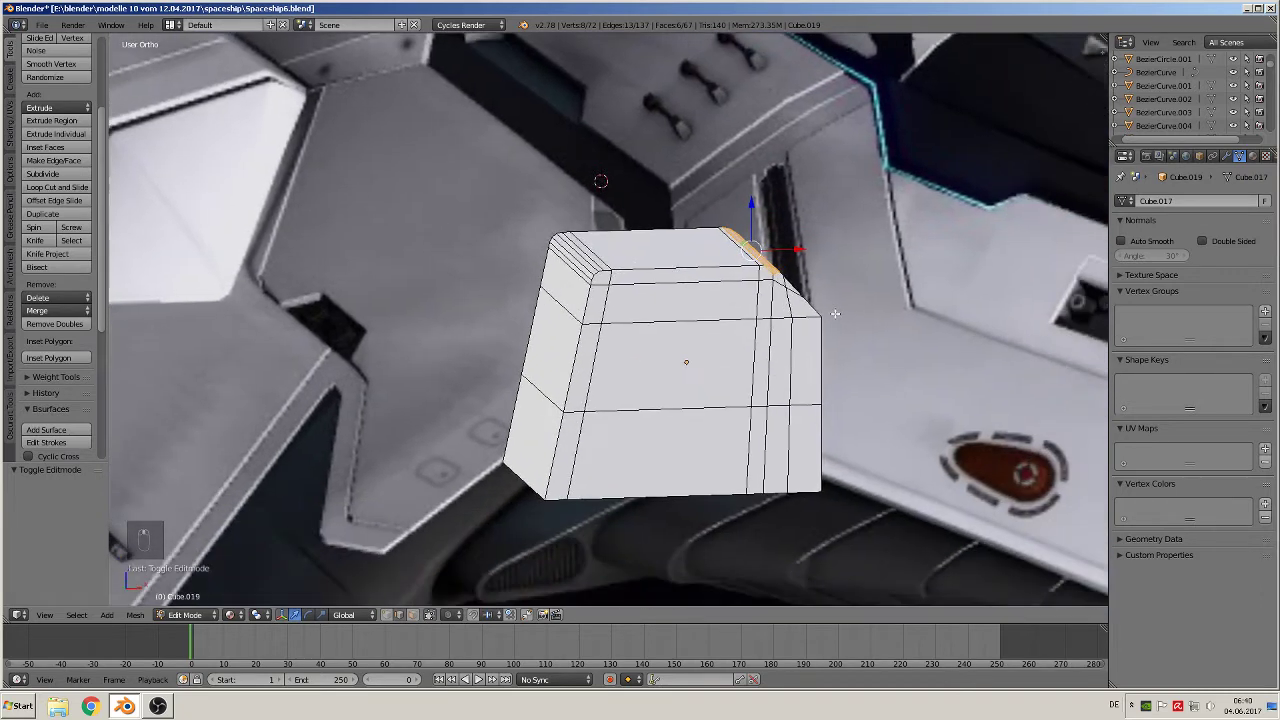
scroll(836, 316, up, 2)
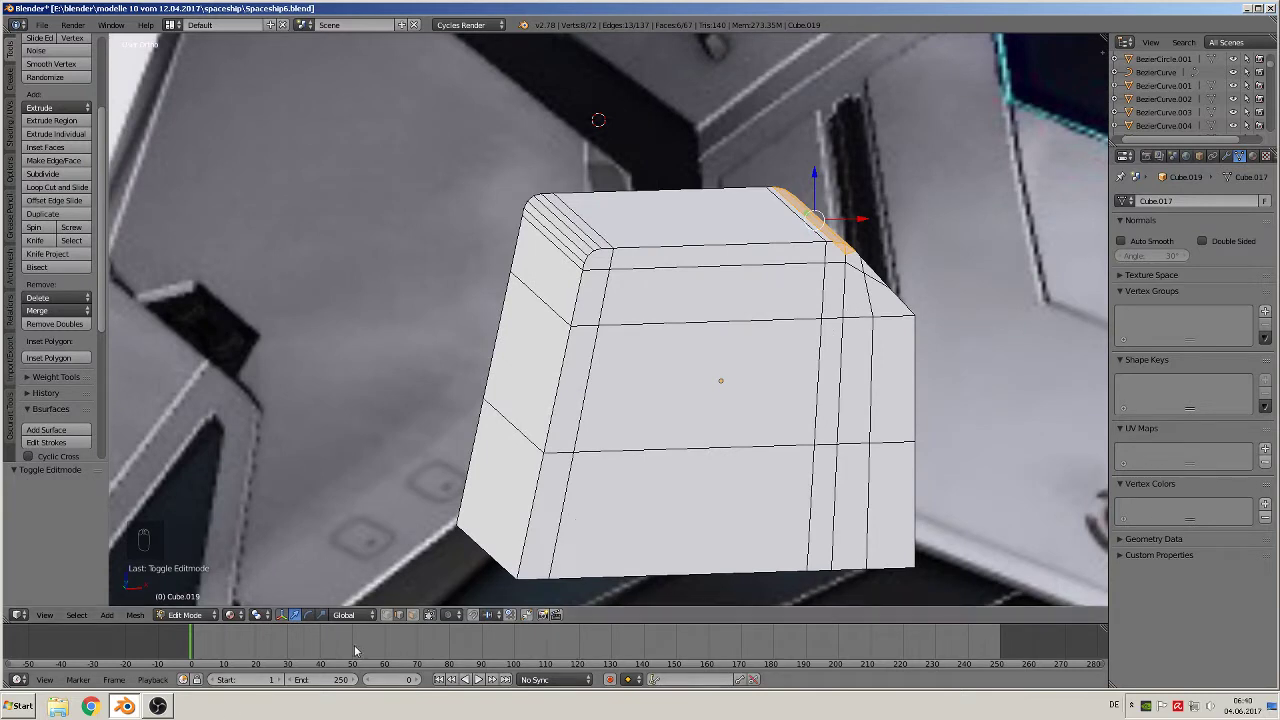
key(3)
shift+right_click(769, 294)
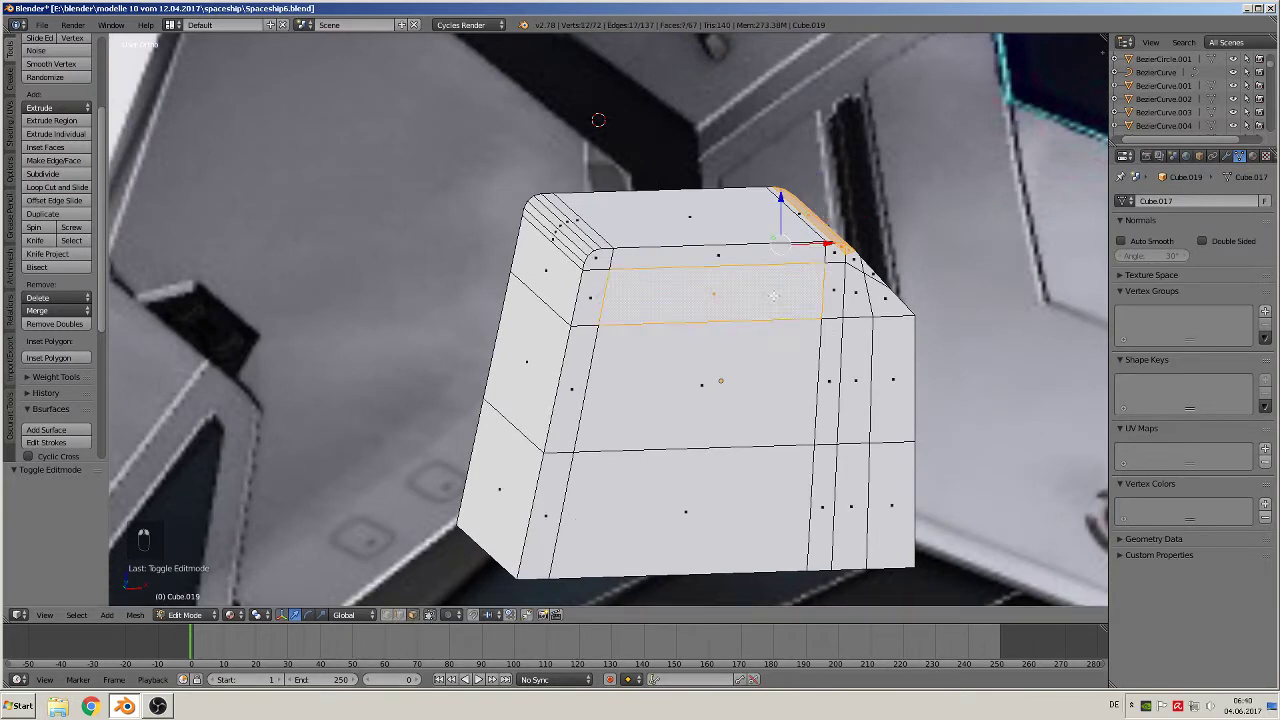
shift+right_click(831, 295)
shift+right_click(754, 394)
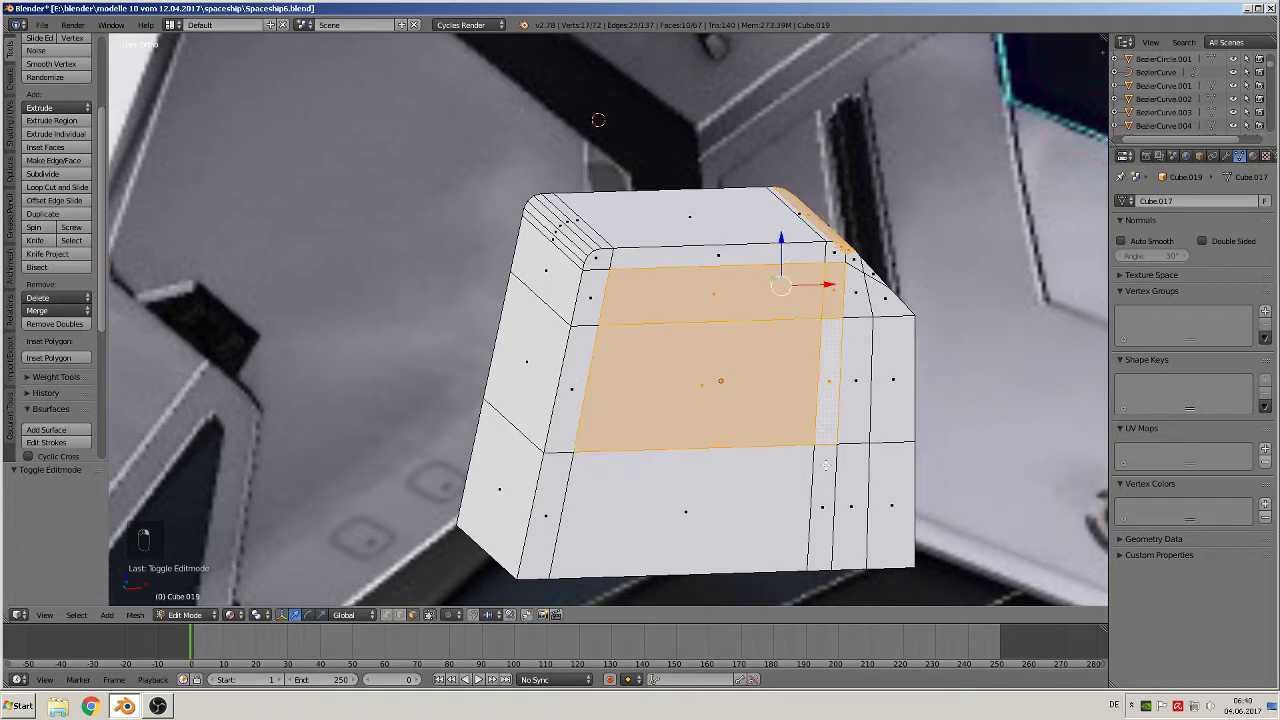
shift+right_click(834, 396)
shift+right_click(789, 513)
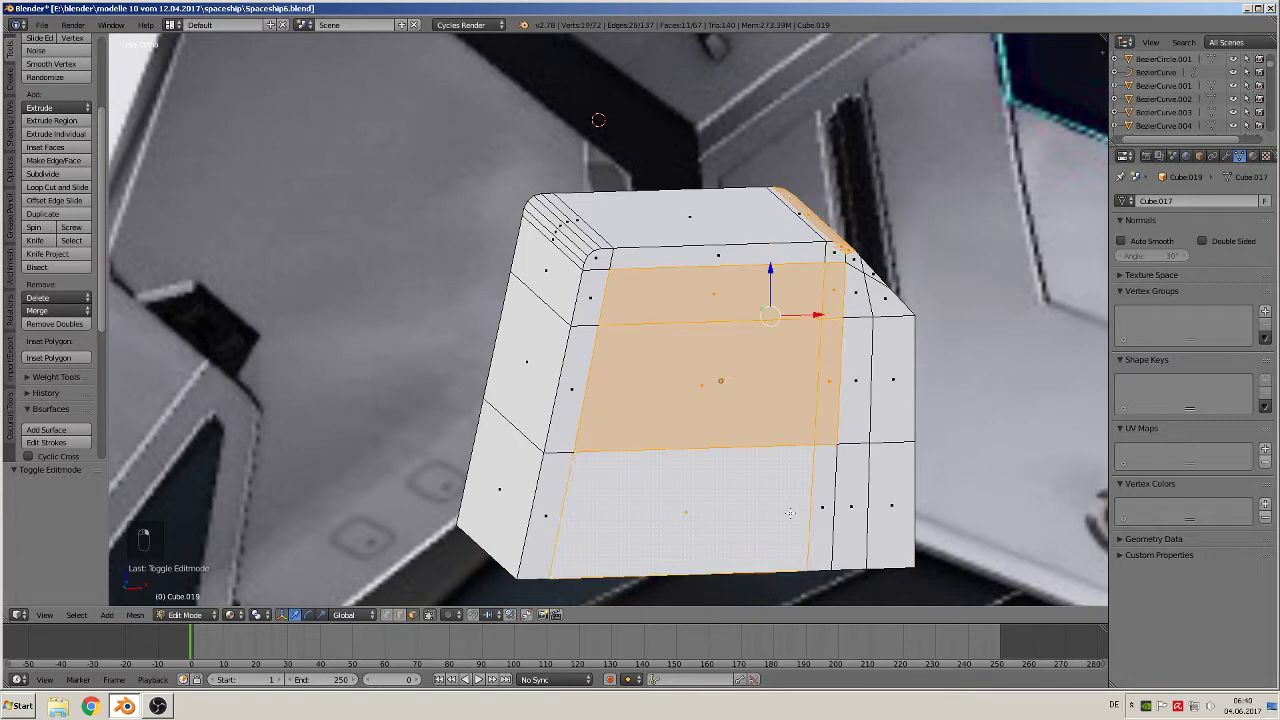
shift+right_click(818, 508)
middle_drag(818, 508, 794, 506)
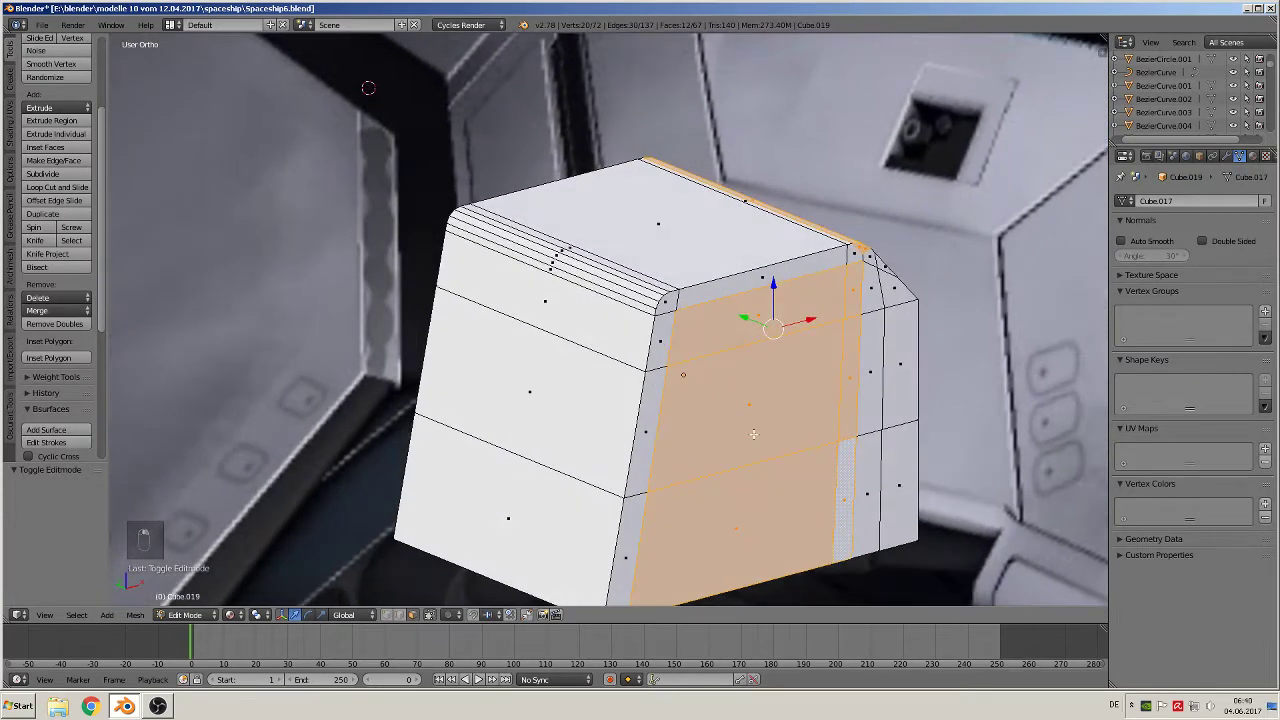
key(a)
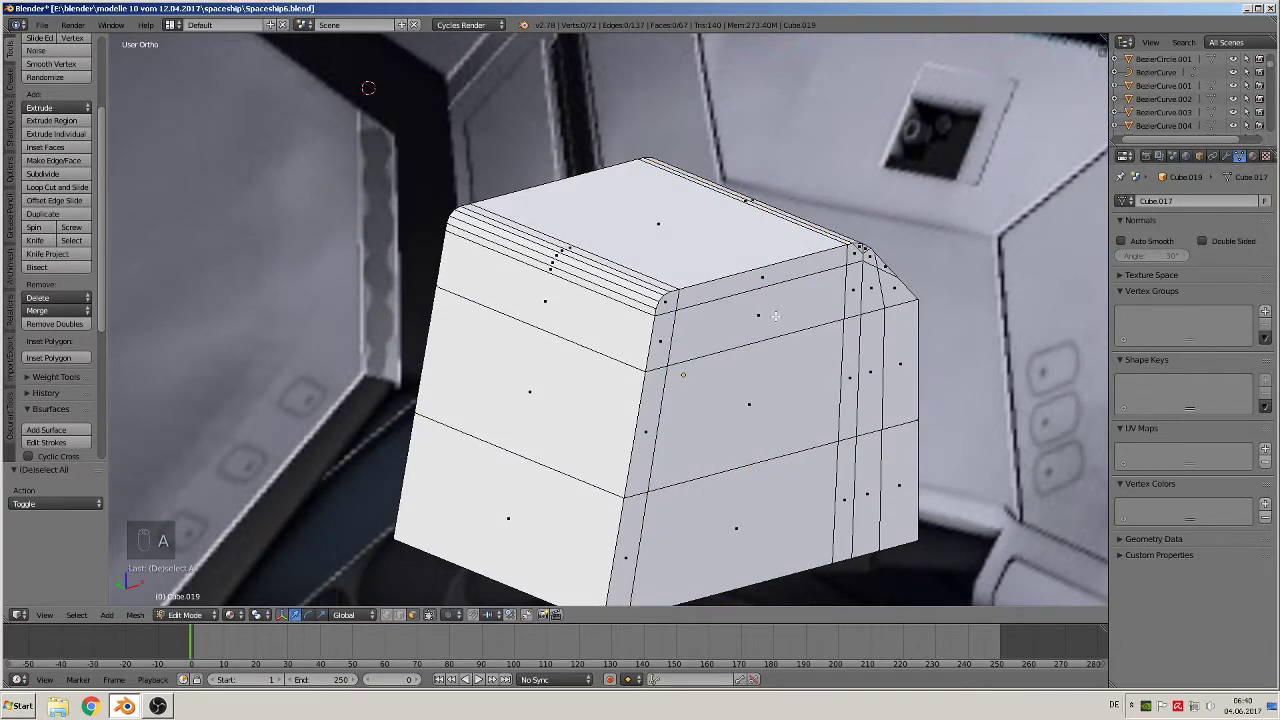
Select the nine front faces inside the rim and extrude them into the block by 0.014 along Y.
right_click(775, 316)
shift+right_click(850, 321)
shift+right_click(811, 387)
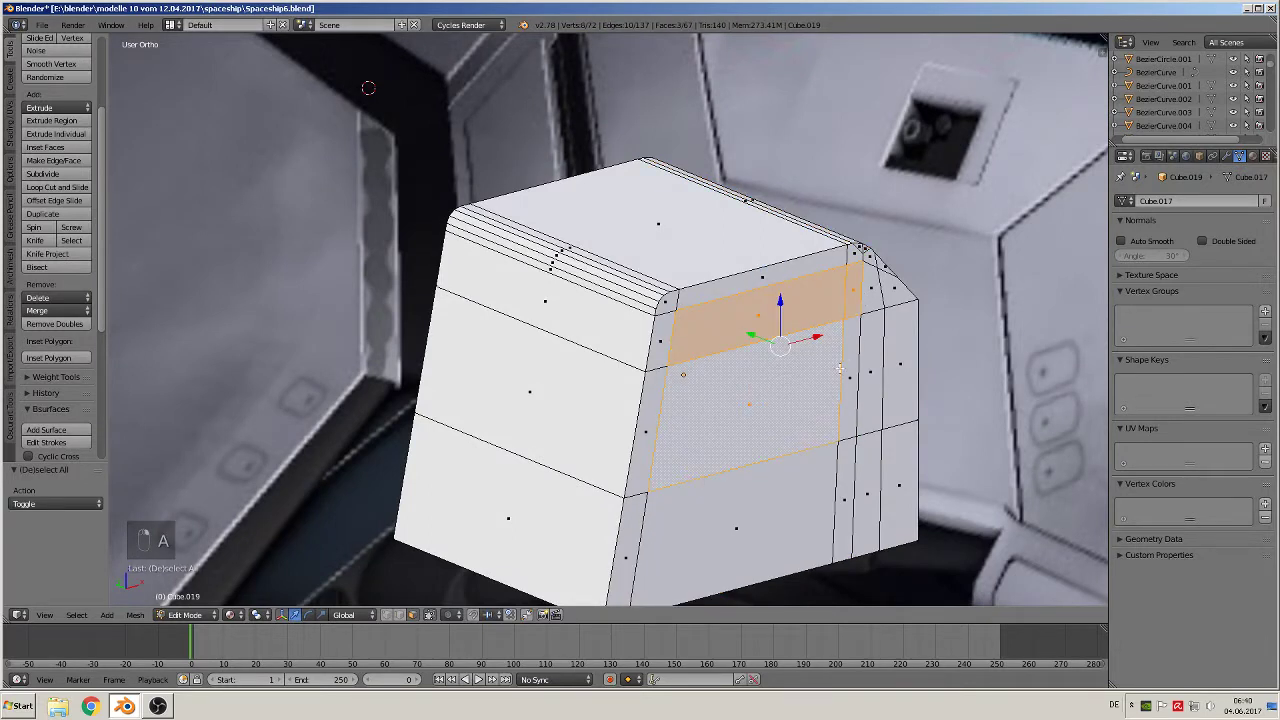
shift+right_click(853, 365)
shift+right_click(872, 290)
shift+right_click(871, 364)
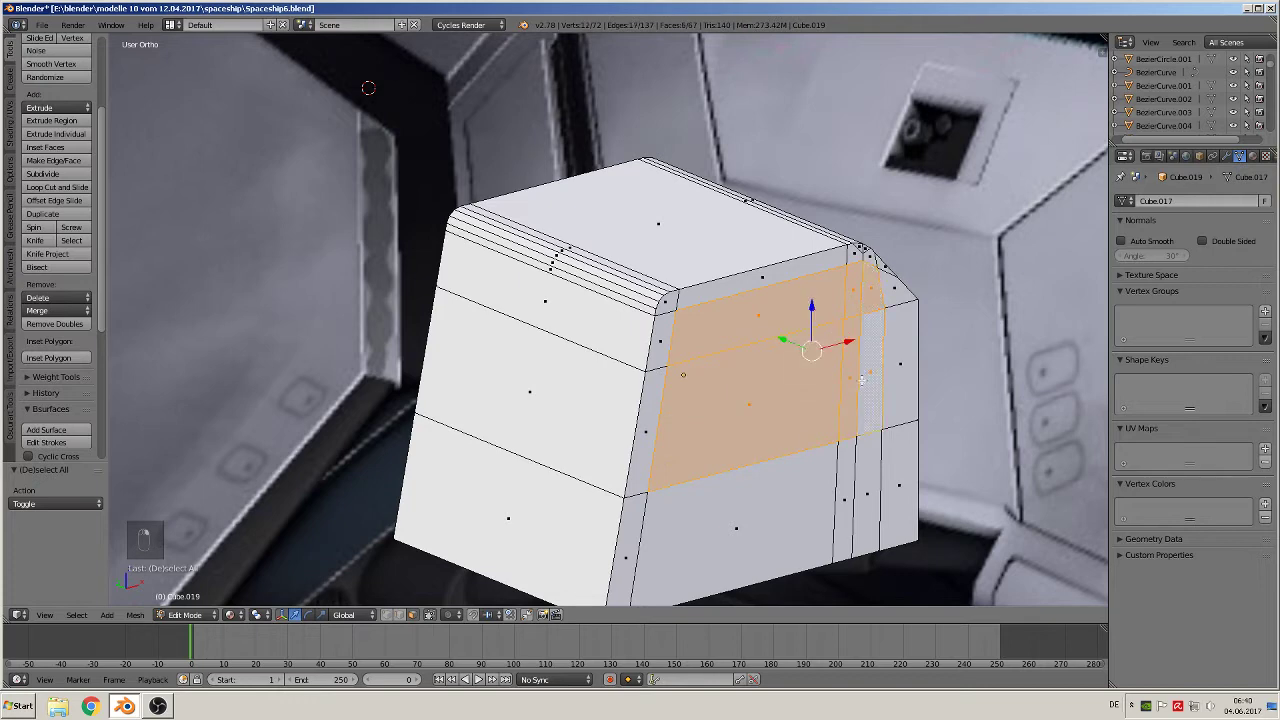
shift+right_click(867, 478)
shift+right_click(845, 489)
shift+right_click(784, 507)
scroll(781, 509, down, 2)
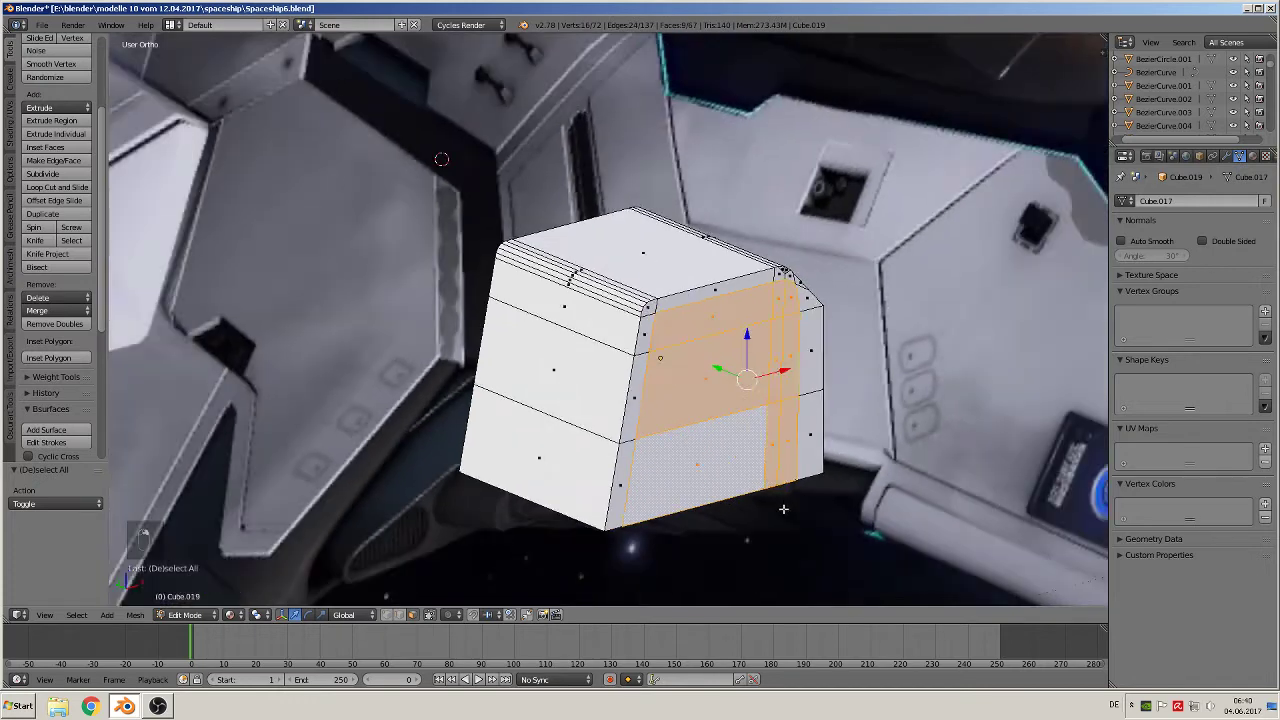
middle_drag(783, 509, 809, 508)
key(e)
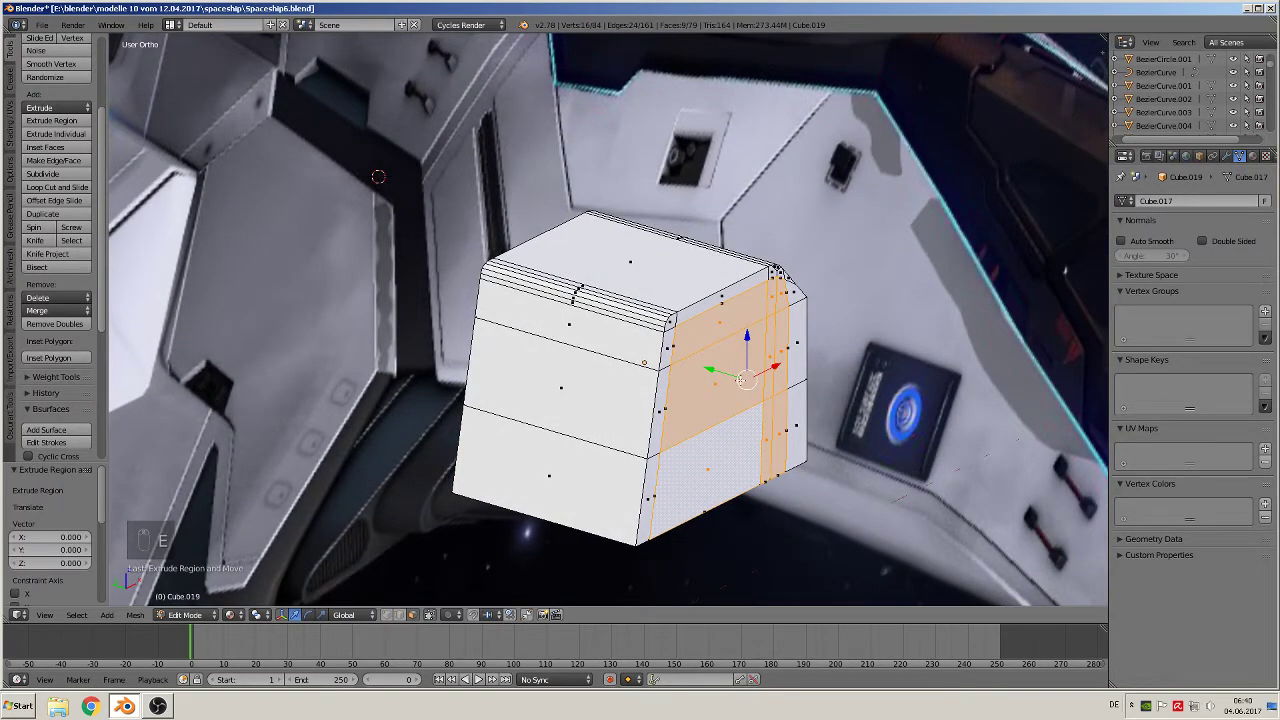
key(y)
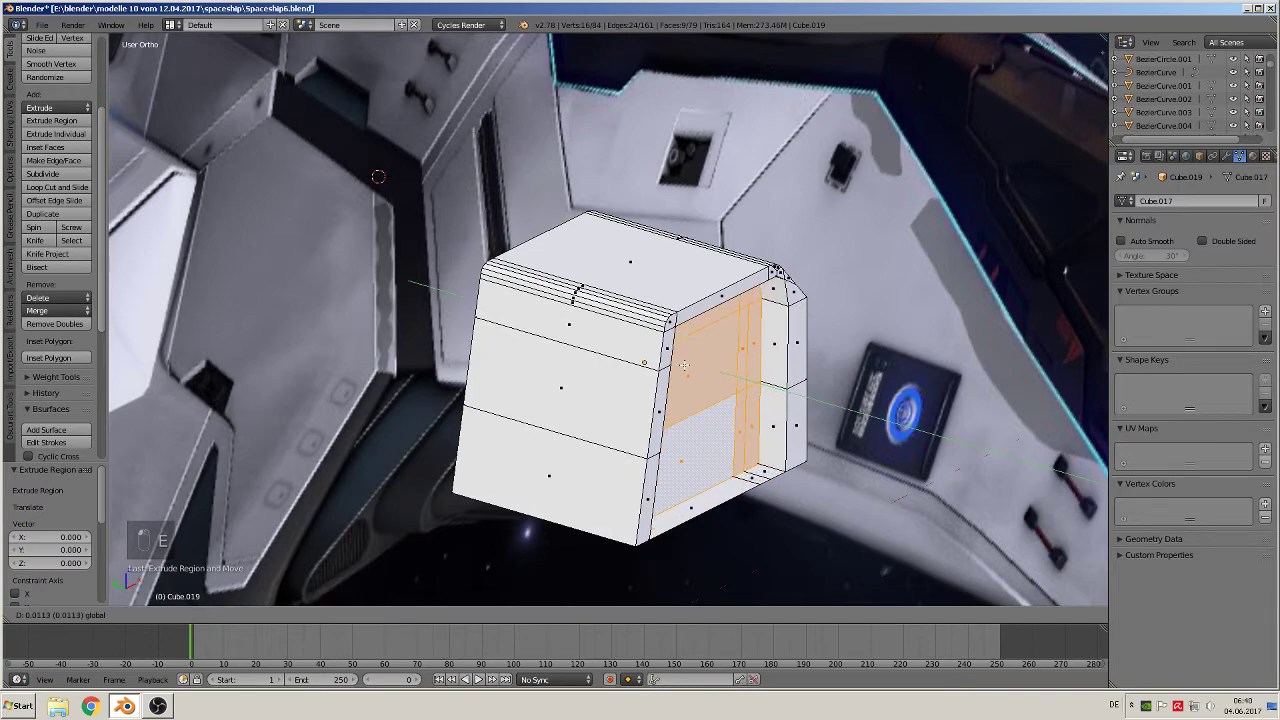
click(688, 368)
middle_drag(690, 372, 661, 396)
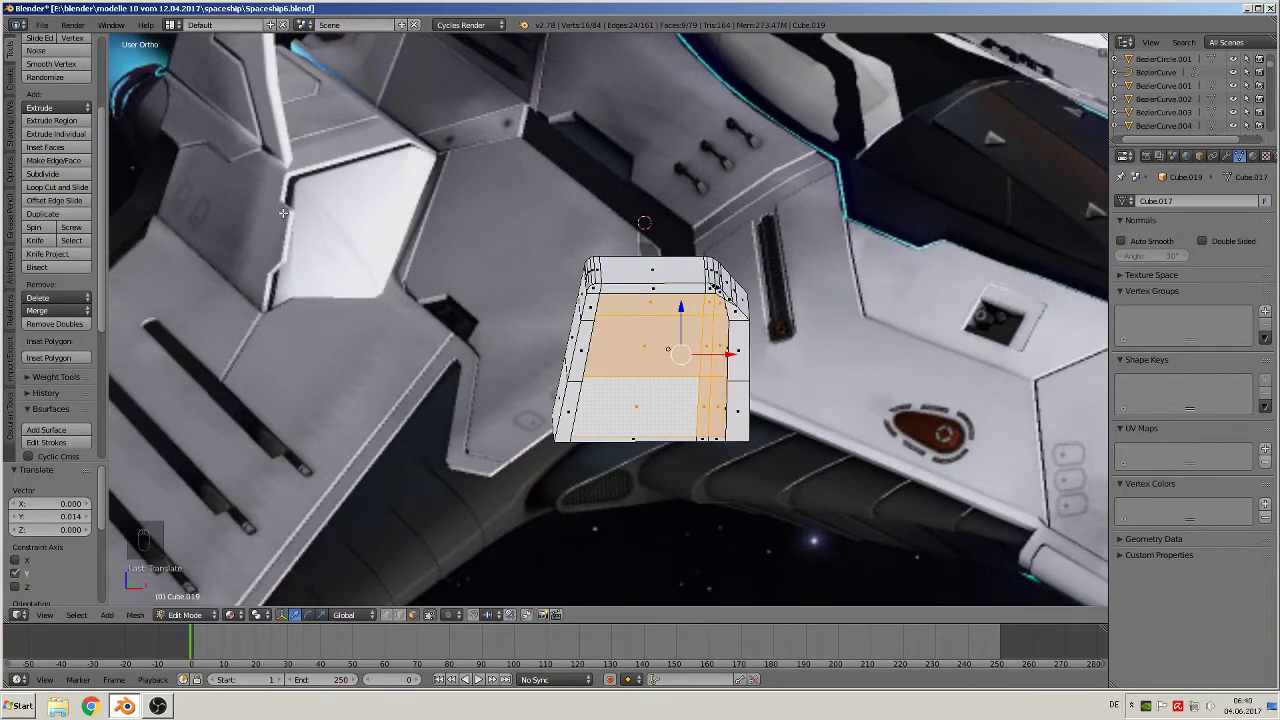
Extrude the middle face of the front's narrow slanted side rim outward by 0.011 along negative Y.
middle_drag(554, 391, 675, 405)
right_click(614, 360)
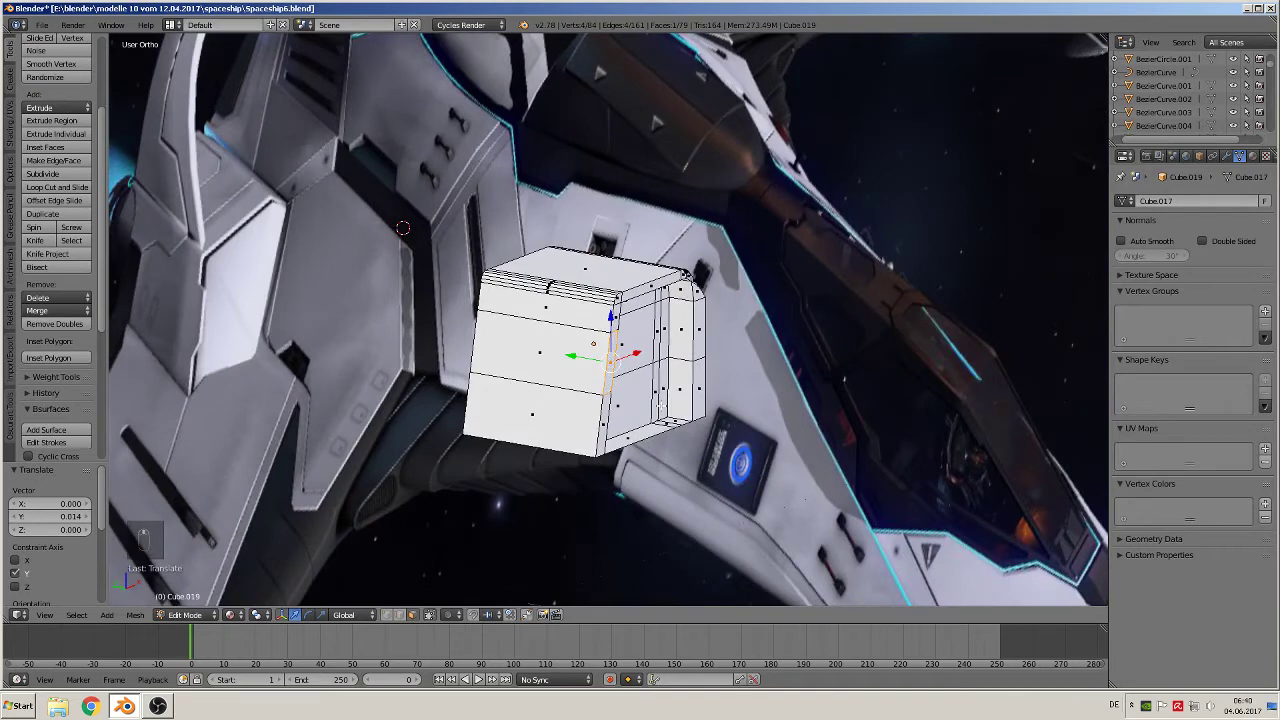
key(e)
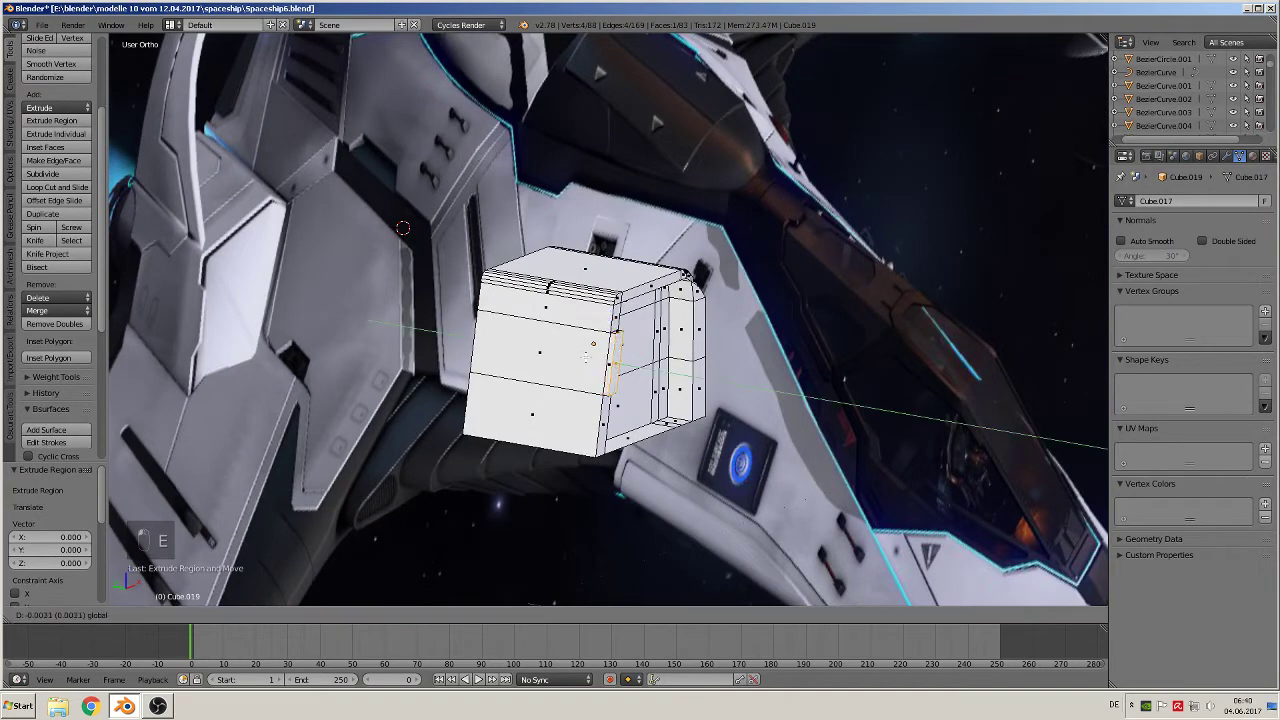
click(594, 363)
scroll(600, 365, up, 5)
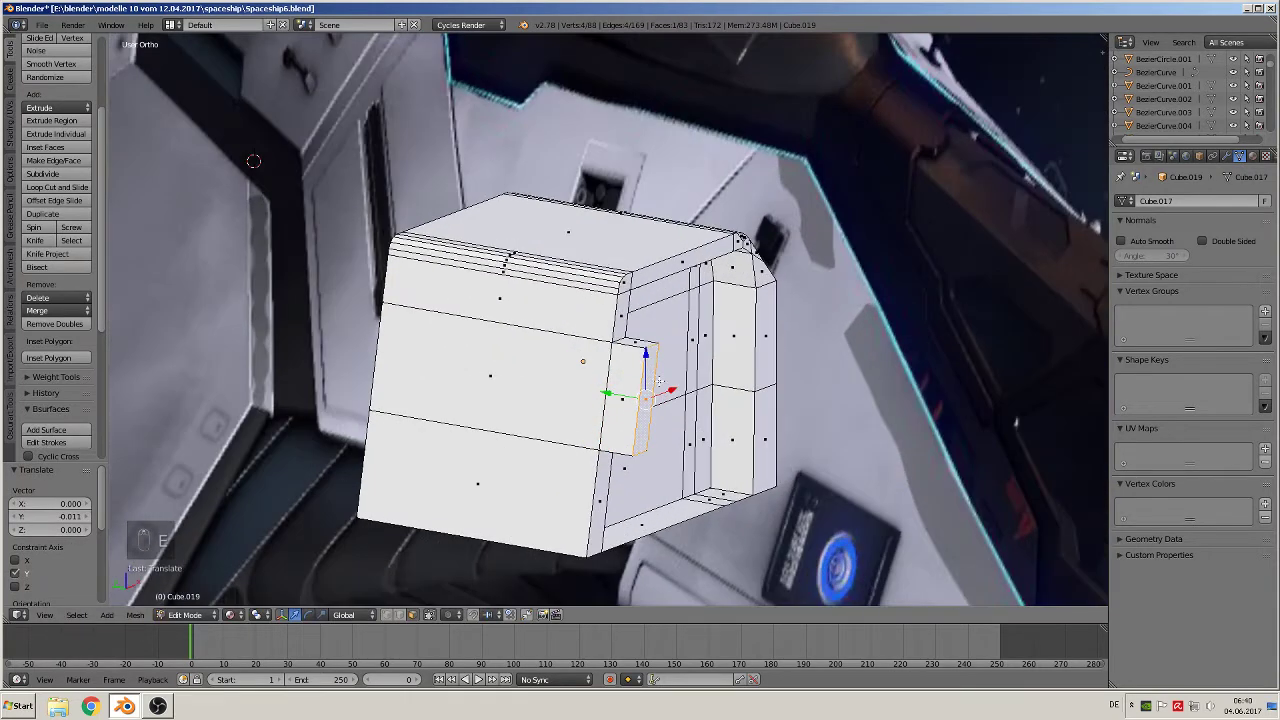
Scale the extruded rim face by 0.639 along Z to taper the tab.
scroll(656, 390, down, 2)
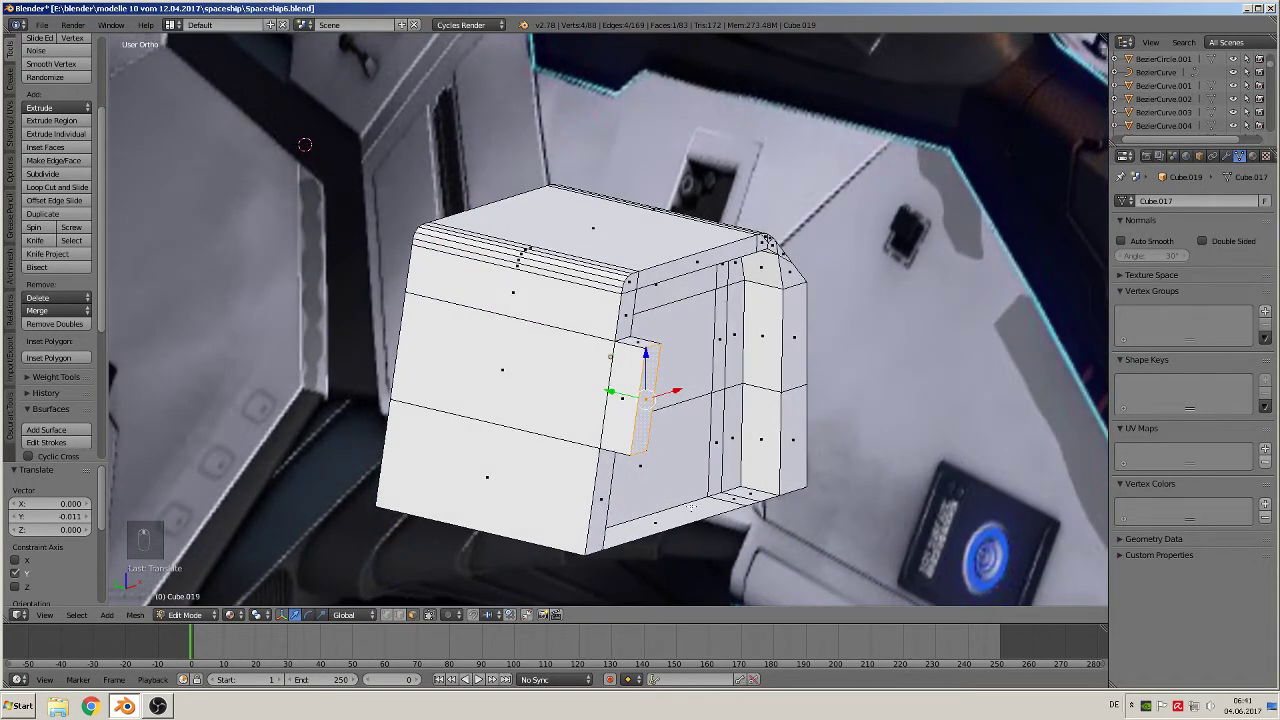
key(s)
key(z)
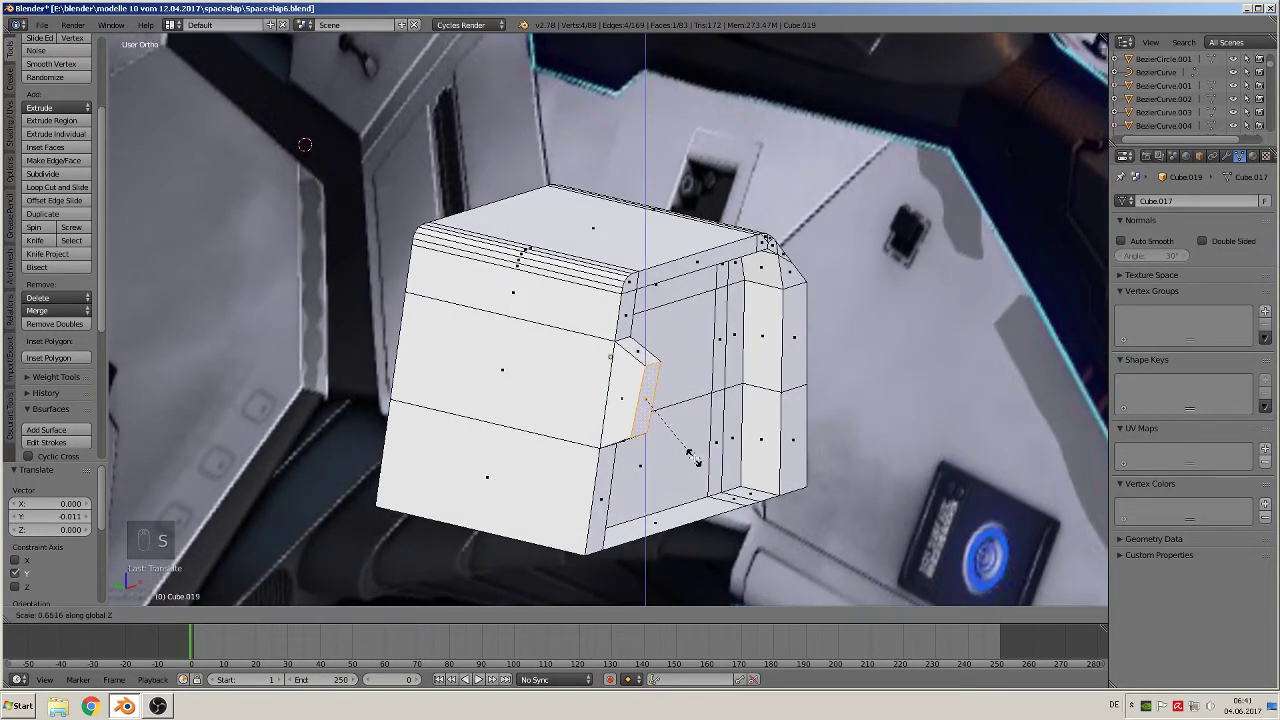
click(693, 457)
Rotate the tab's end face by -4.859° about the Y axis.
middle_drag(693, 459, 602, 430)
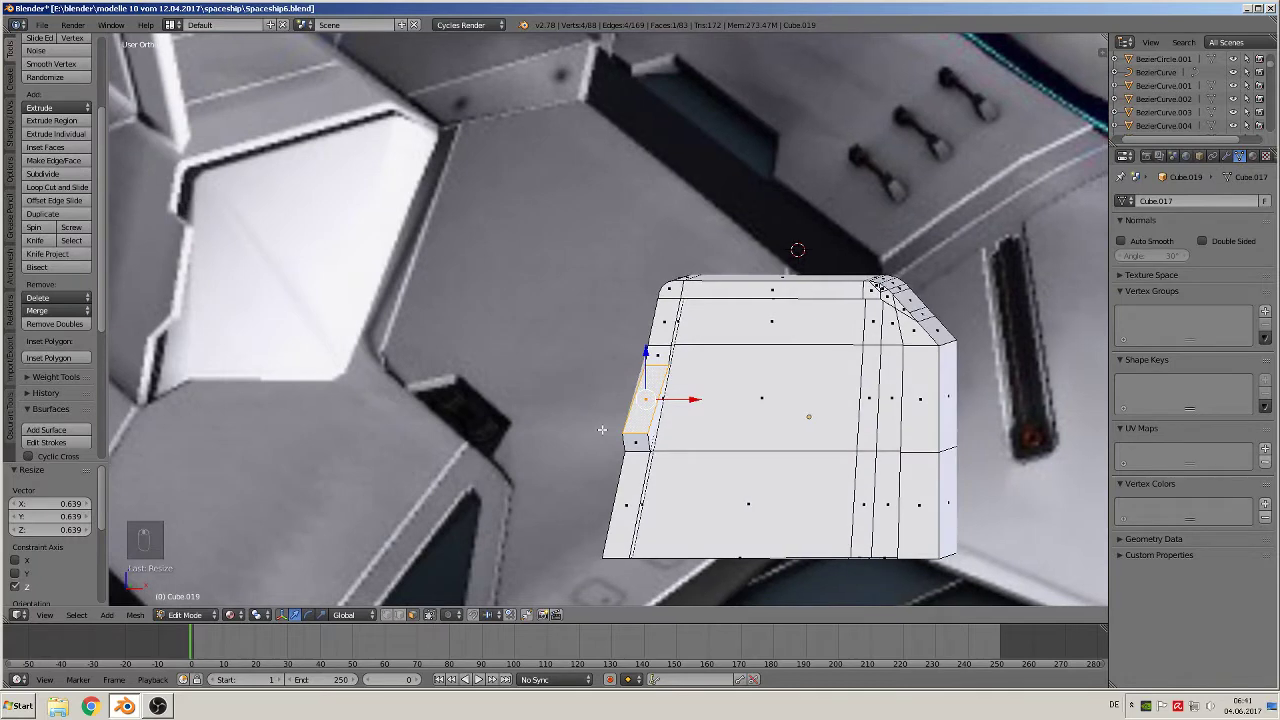
middle_drag(699, 459, 704, 459)
key(r)
key(y)
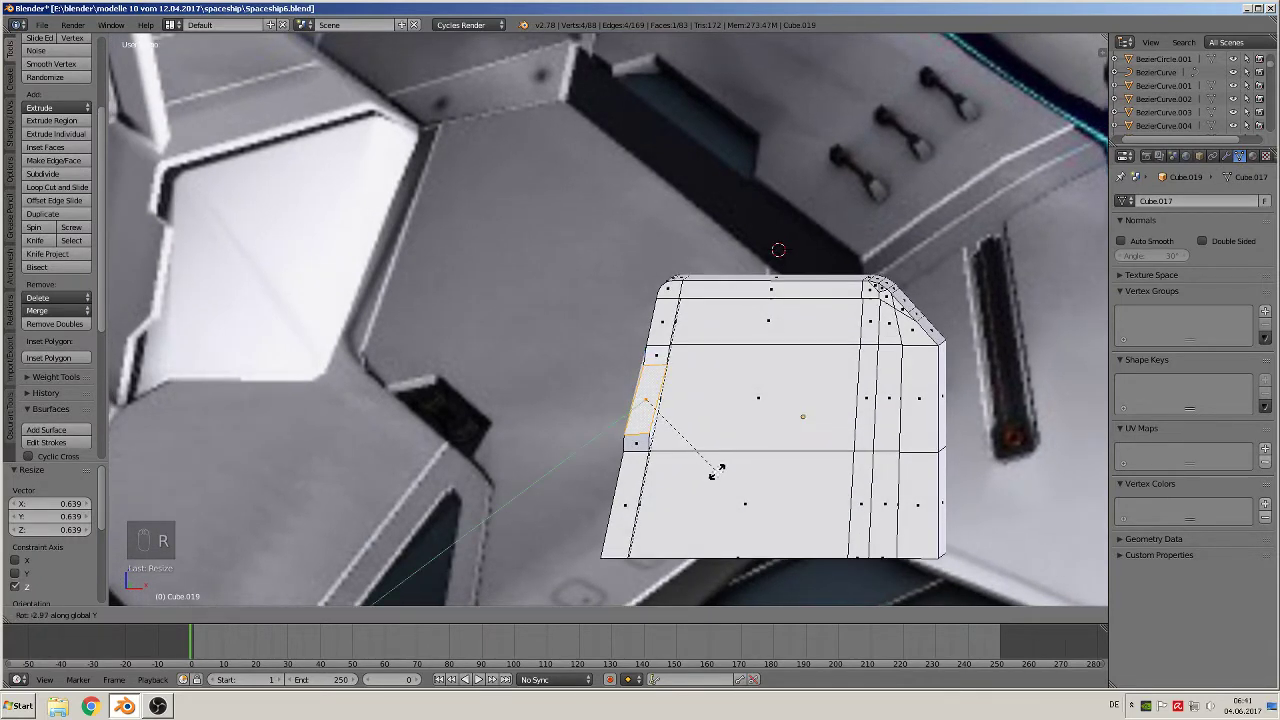
click(717, 467)
In vertex selection, lower the tab end face's two inner corners by about 0.00056 along Z to level its upper and lower edges.
mouse_move(717, 467)
middle_down()
mouse_move(846, 477)
mouse_move(698, 472)
middle_up()
scroll(698, 472, up, 6)
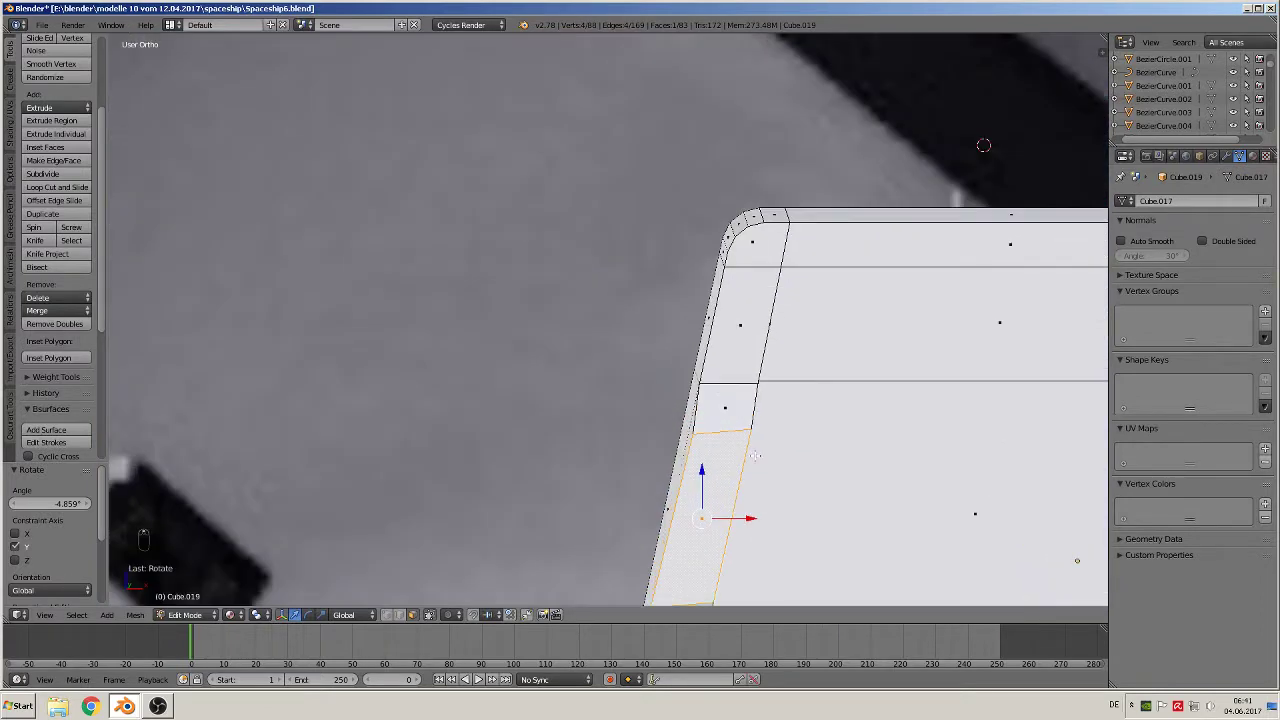
middle_drag(682, 261, 702, 339)
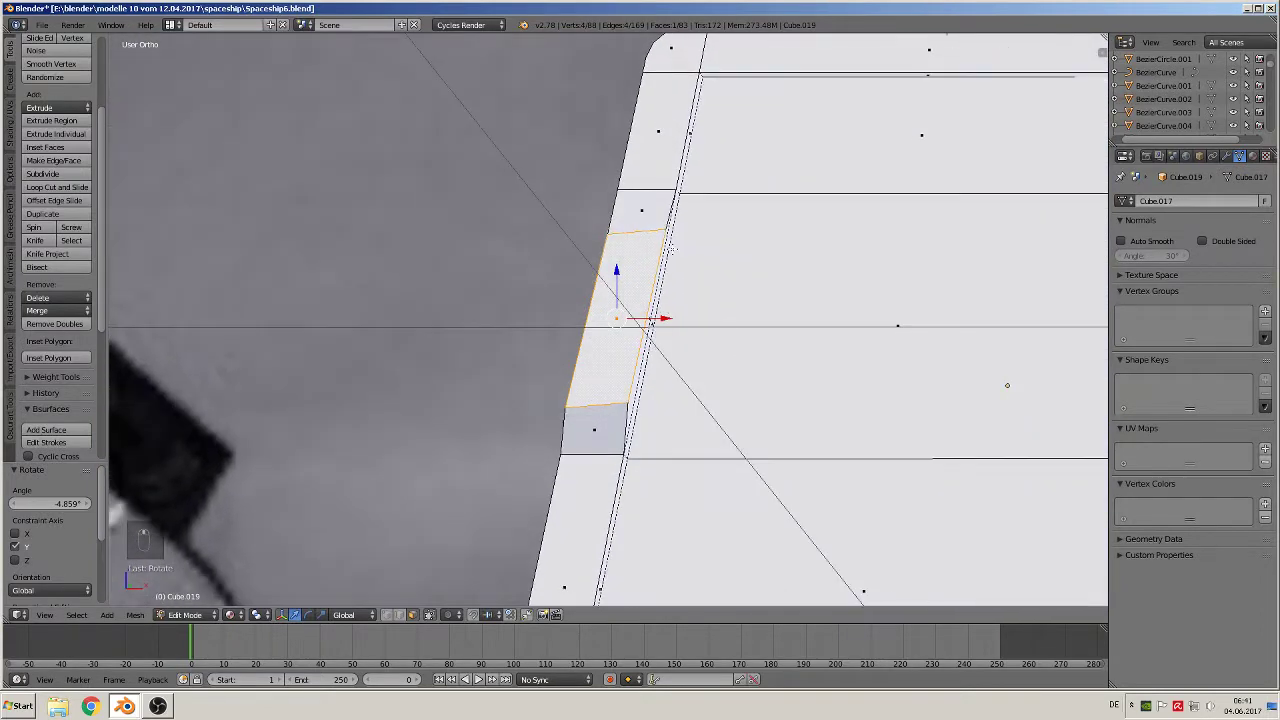
scroll(702, 339, up, 3)
click(386, 615)
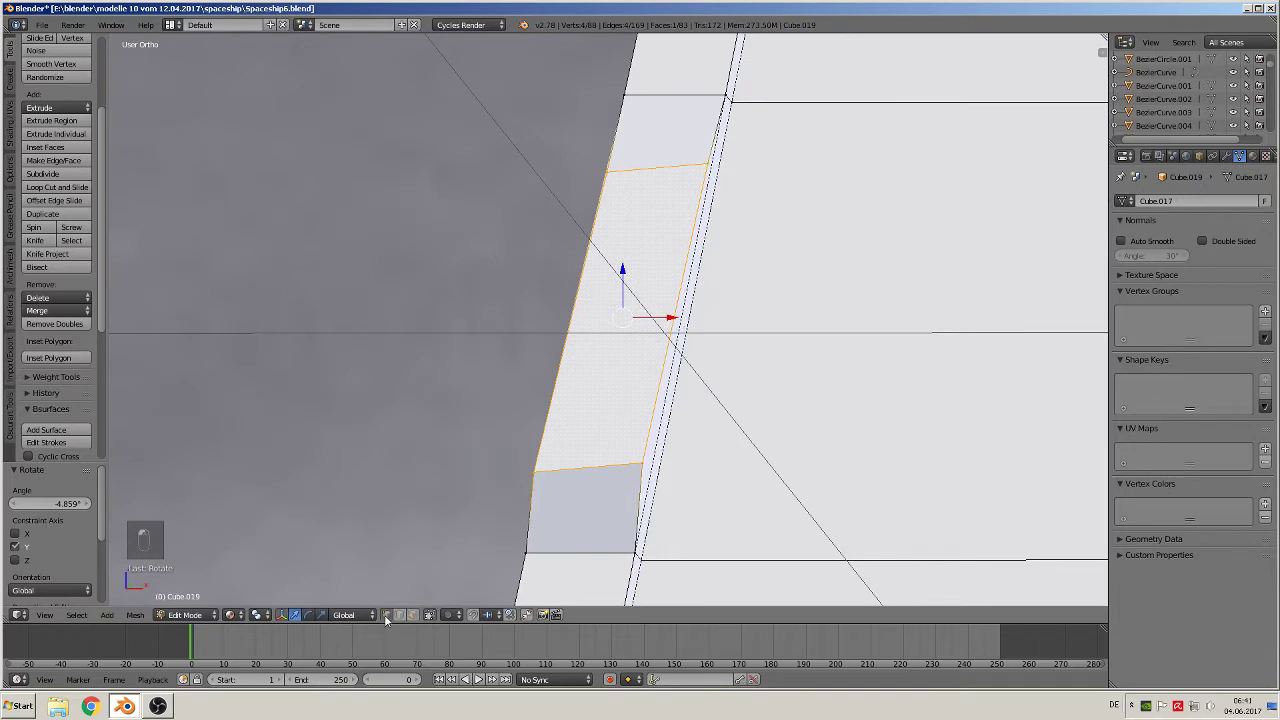
right_click(709, 164)
key(g)
key(z)
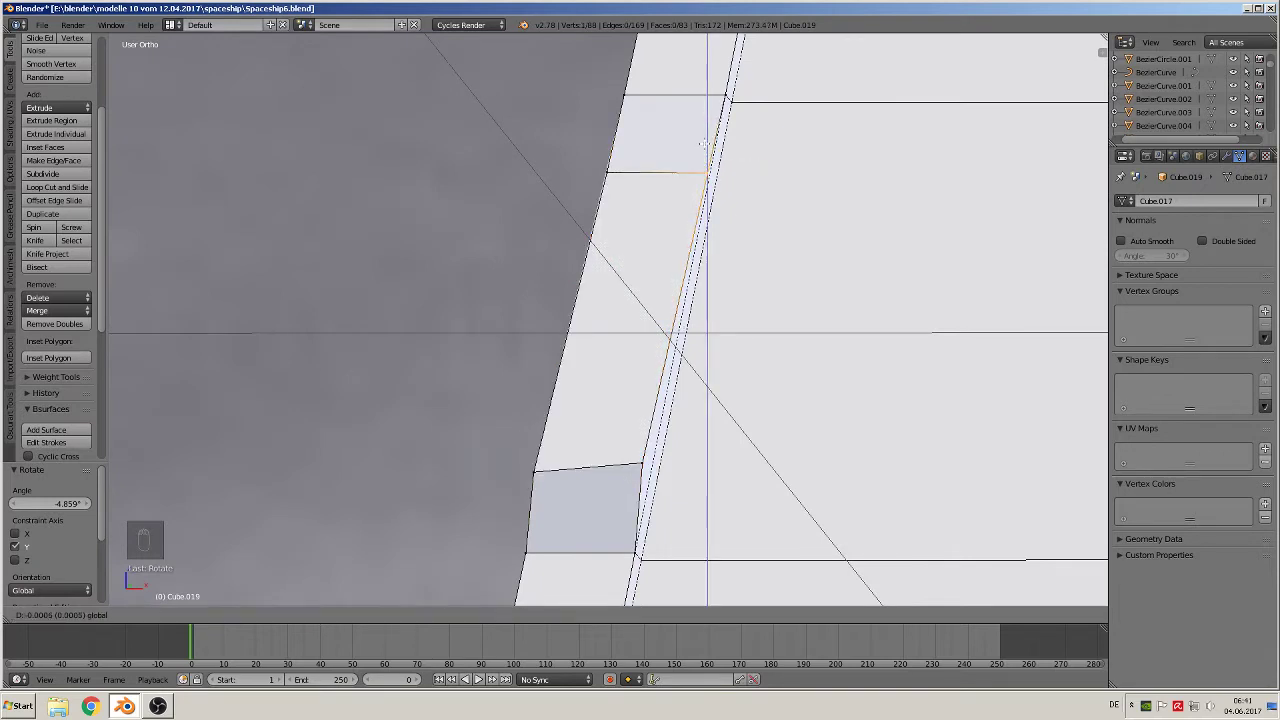
click(703, 146)
right_click(638, 467)
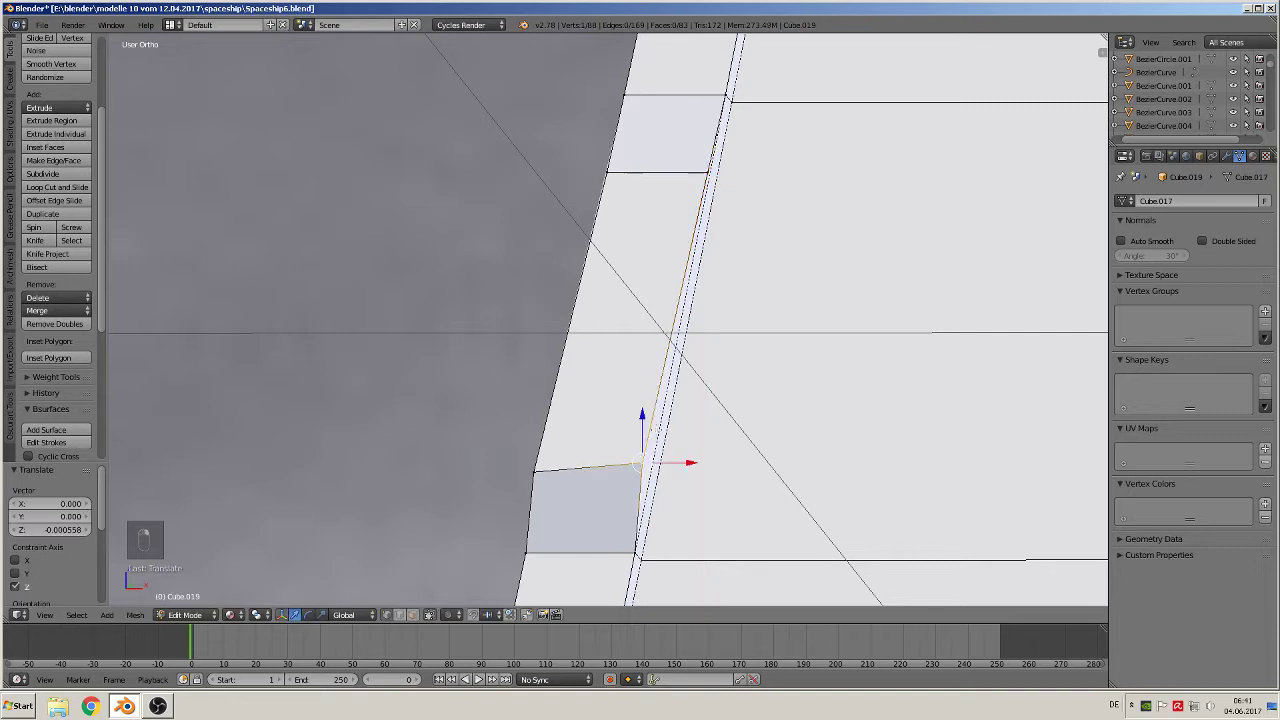
key(g)
key(z)
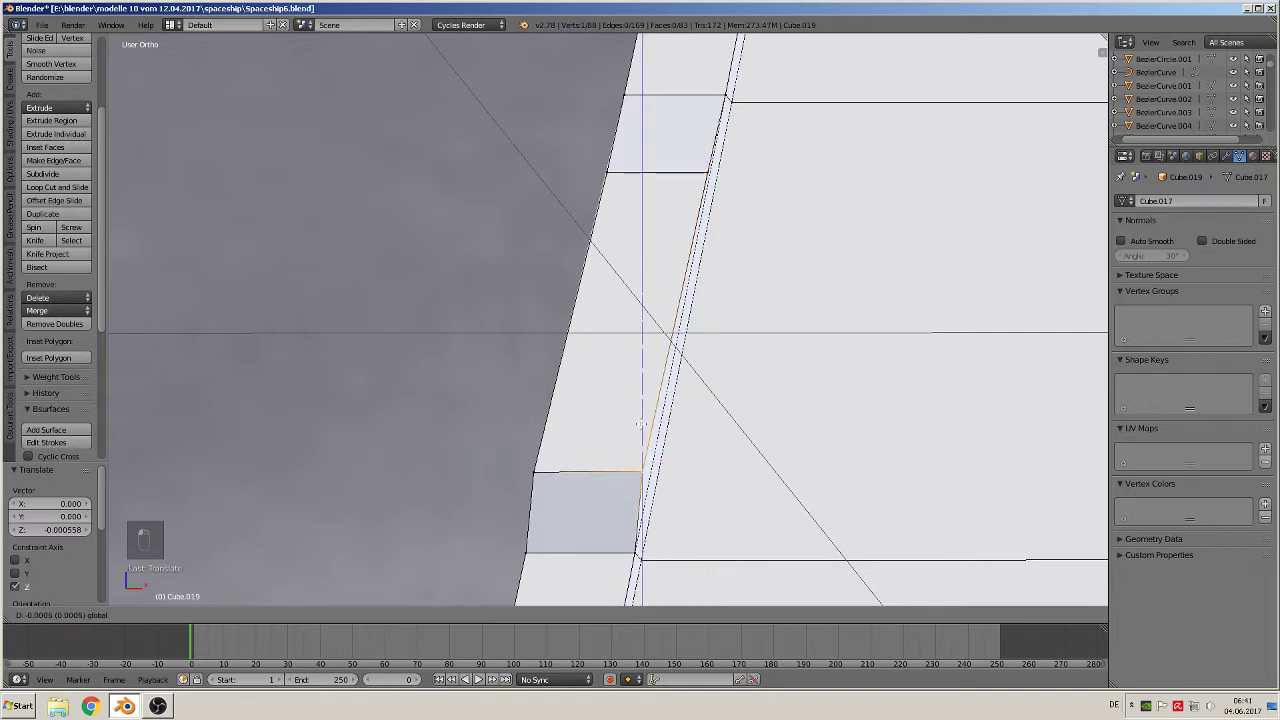
click(638, 425)
Shift the tab end face's lower outer and inner corners by 0.0006437 and 0.0005579 along X, and return to Object Mode.
right_click(532, 472)
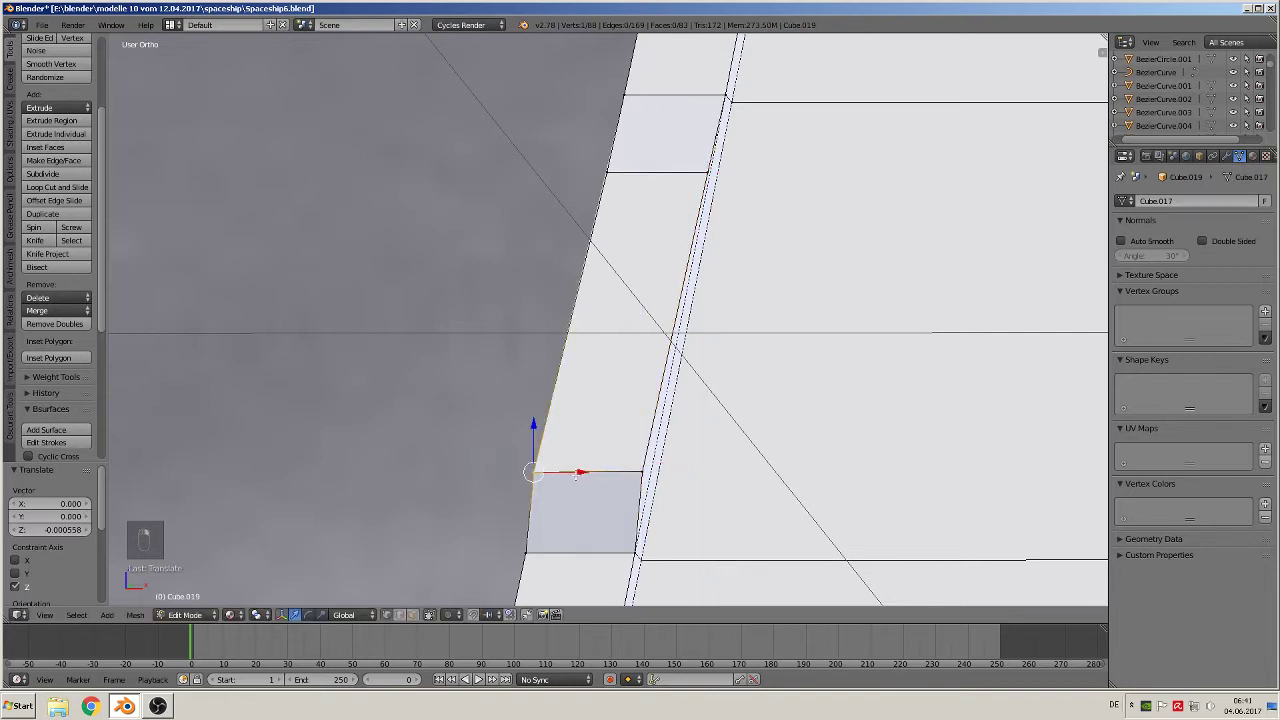
drag(577, 474, 587, 472)
right_click(638, 471)
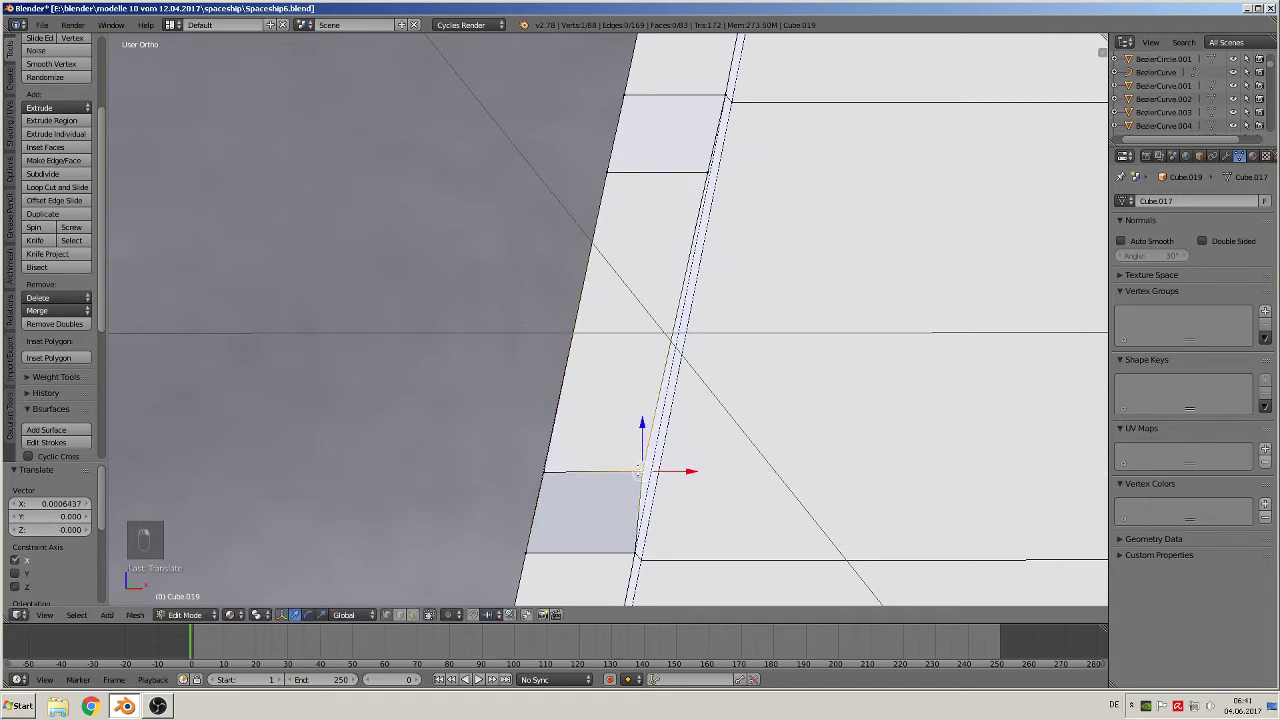
drag(676, 477, 684, 472)
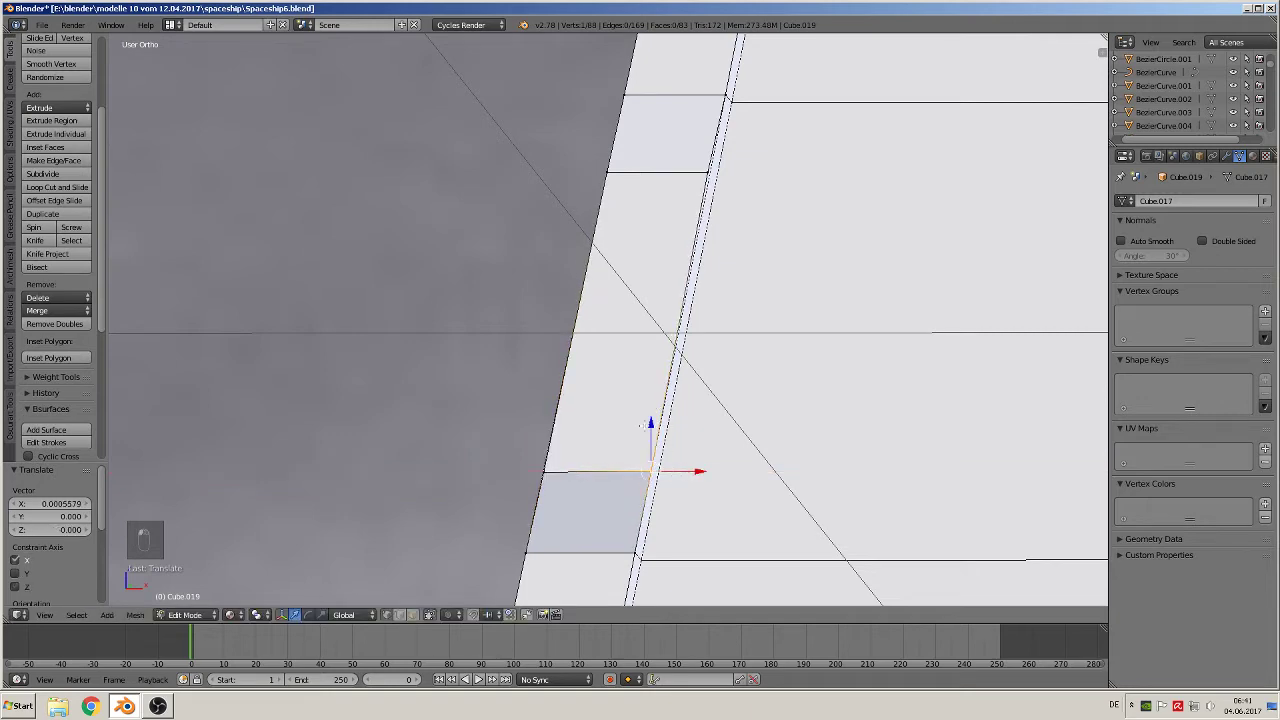
scroll(682, 468, down, 2)
middle_drag(625, 440, 659, 458)
scroll(729, 425, down, 3)
key(Tab)
scroll(760, 420, down, 2)
scroll(741, 432, down, 2)
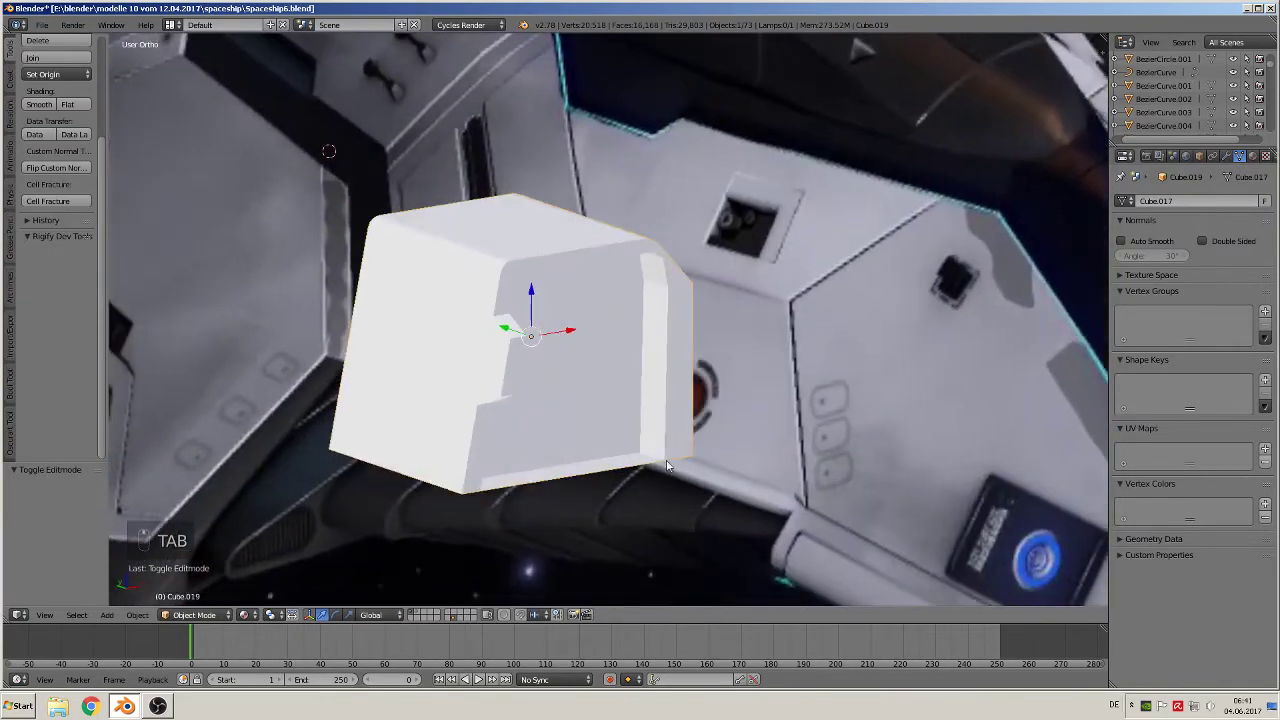
Move the finished housing by X -2.540, Y 0.733 and Z -3.111 toward the tilted grey top-view reference drawing.
scroll(630, 452, down, 3)
shift+middle_drag(539, 364, 617, 418)
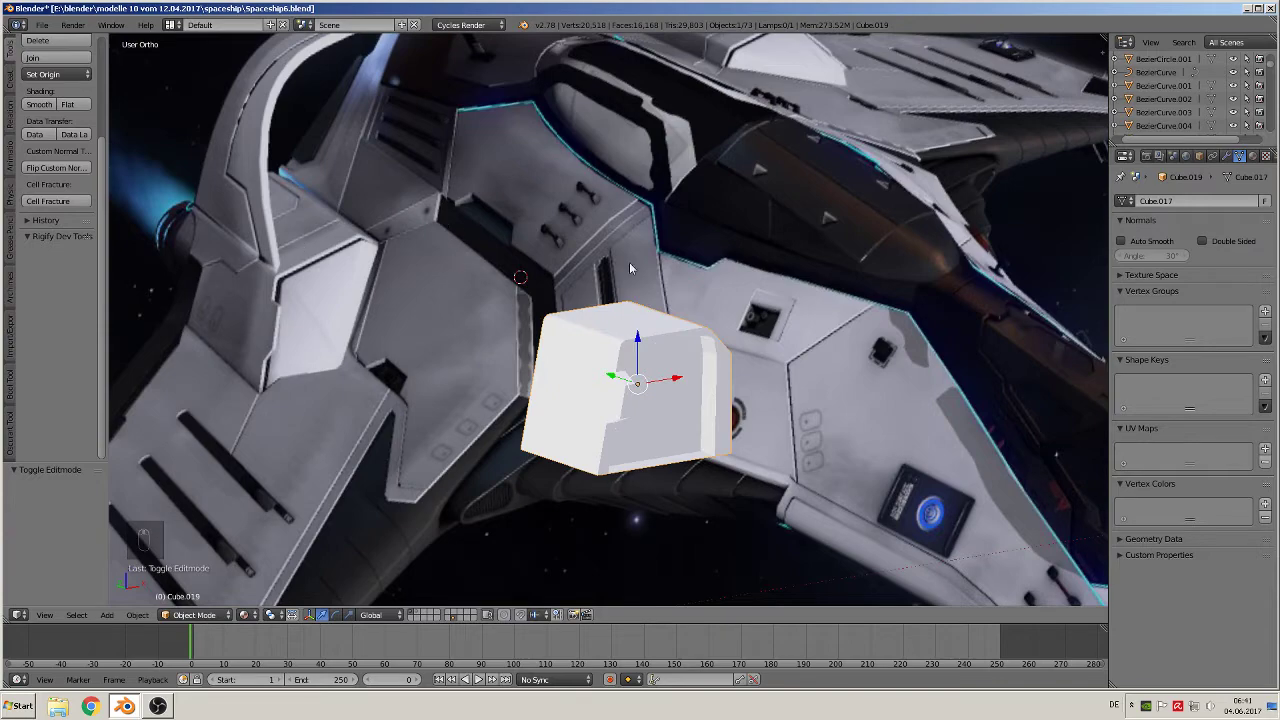
scroll(686, 414, down, 6)
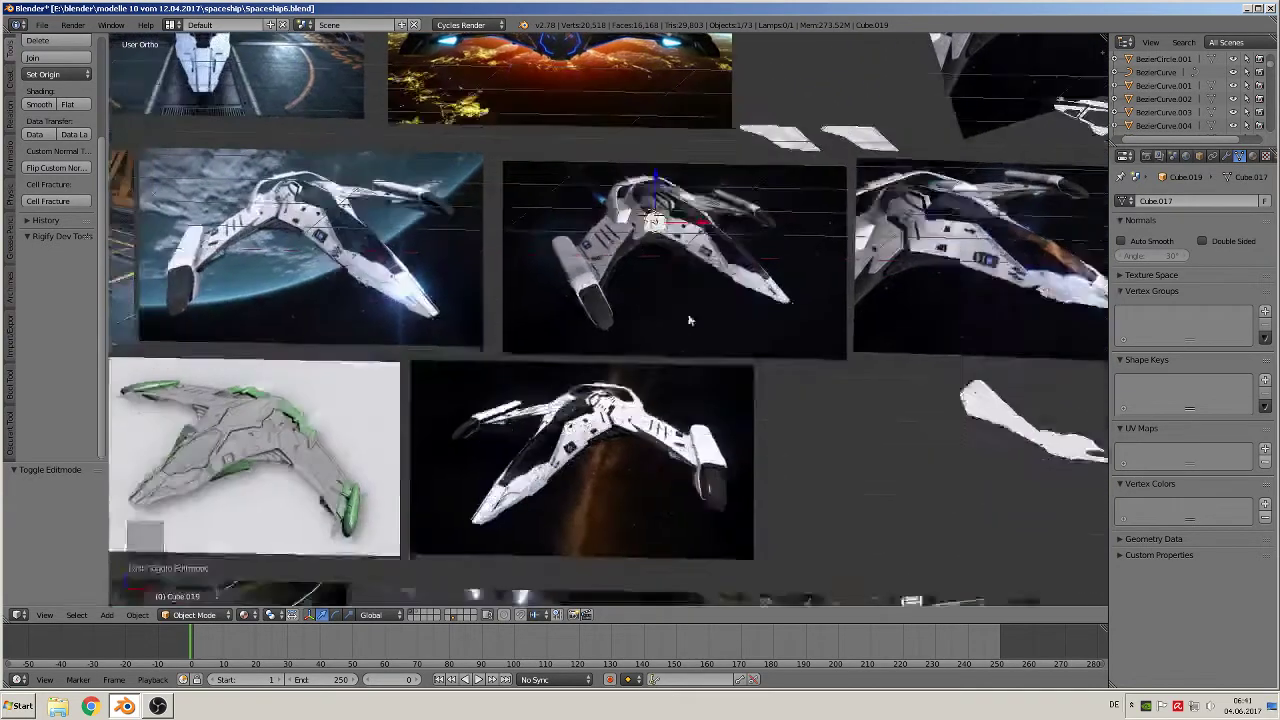
shift+middle_drag(690, 320, 781, 188)
scroll(768, 143, down, 2)
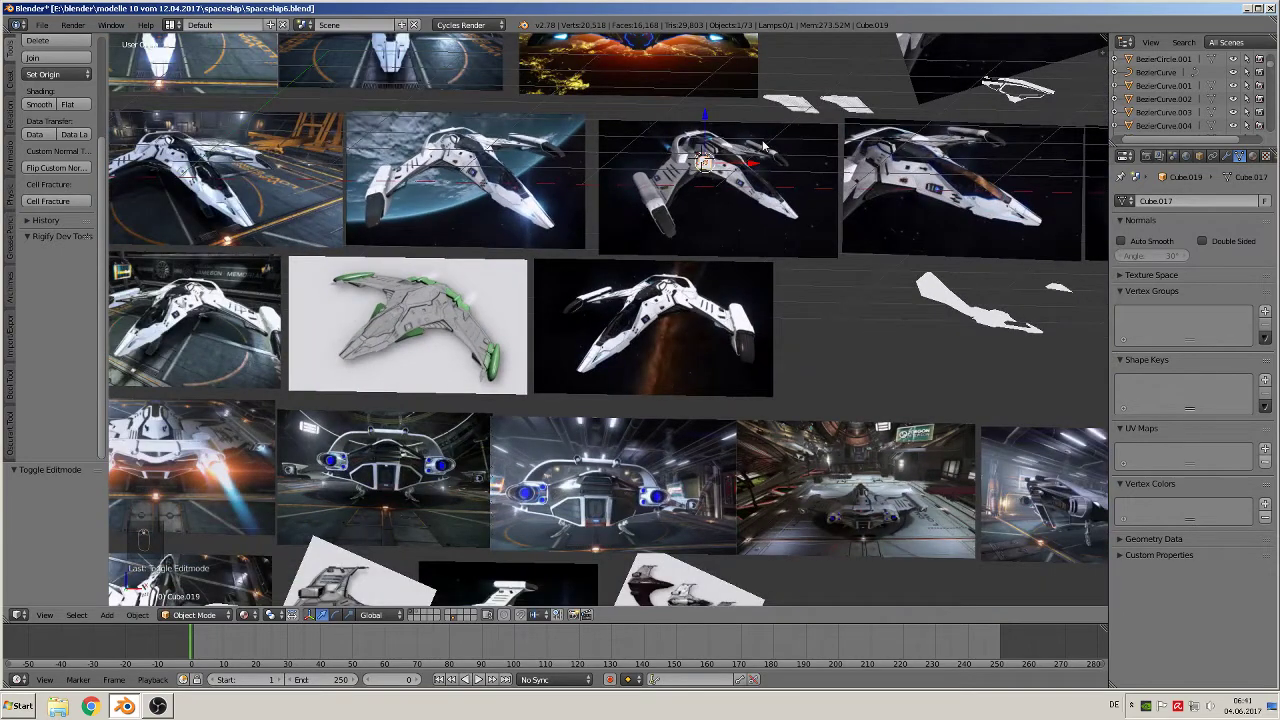
key(g)
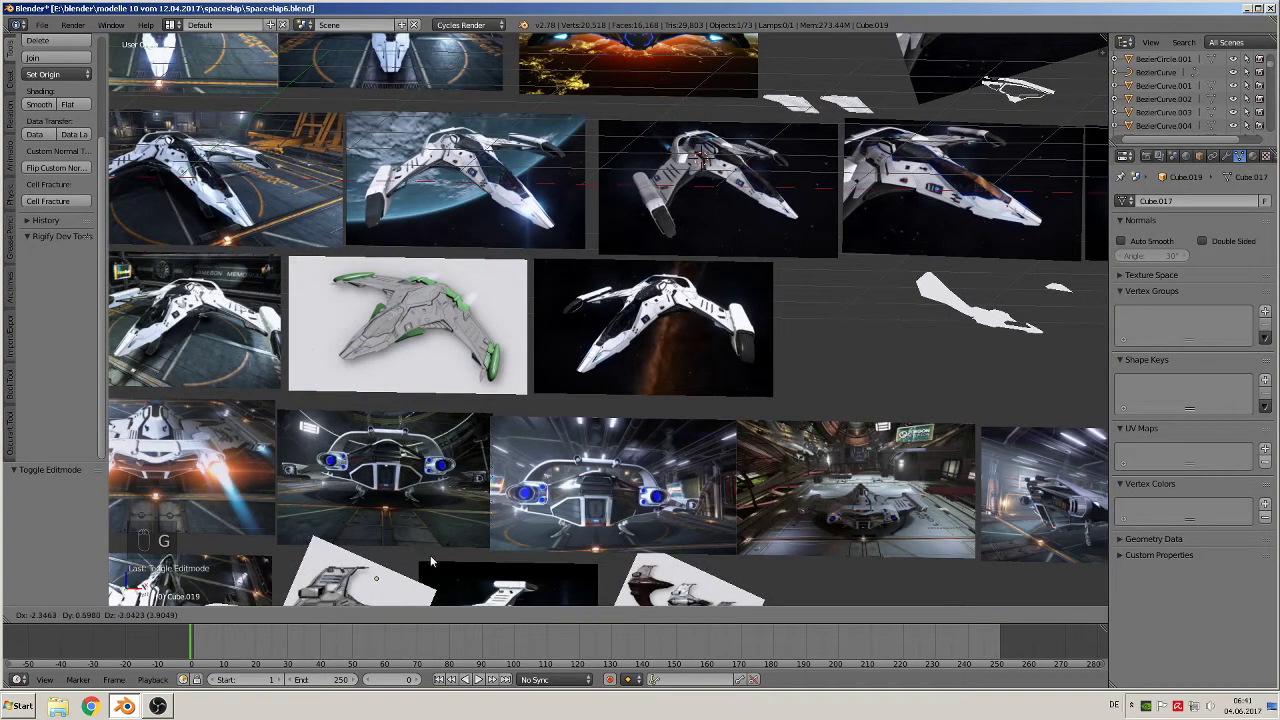
click(410, 562)
middle_drag(410, 562, 660, 296)
scroll(645, 332, up, 5)
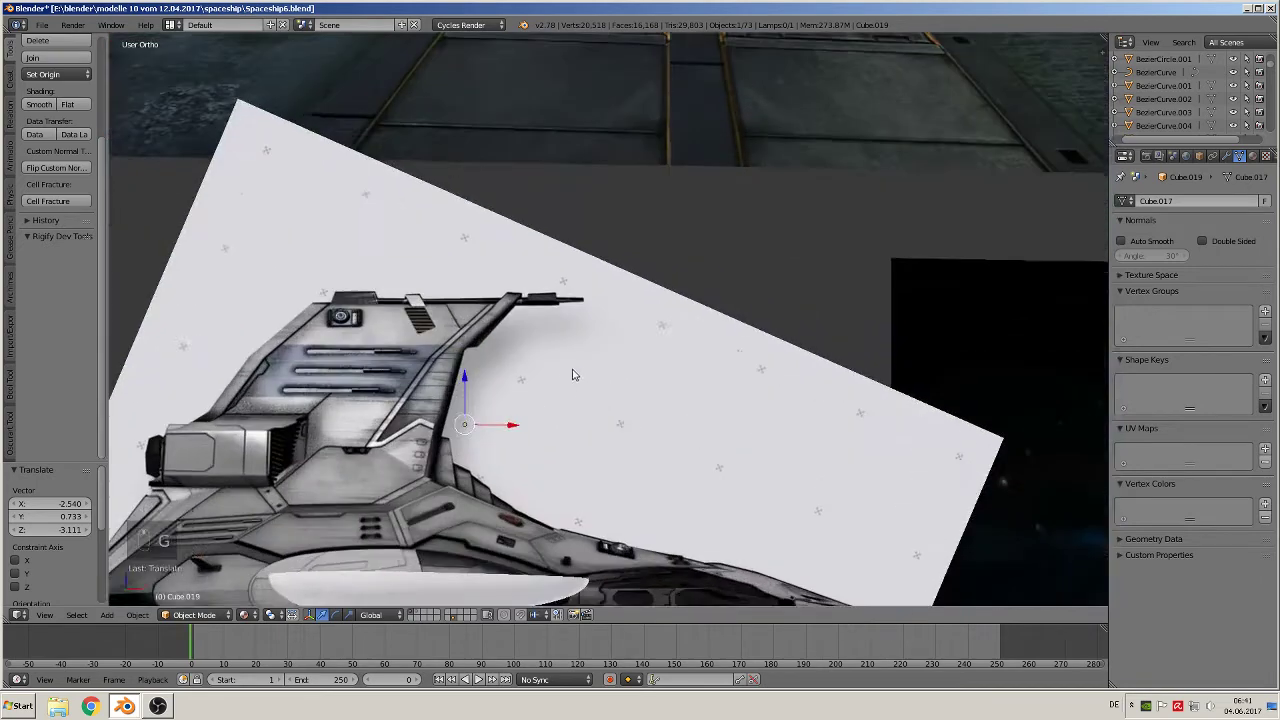
Bring the housing closer to the top-view reference by moving it -1.109 and another -0.115 along Y.
middle_drag(572, 373, 480, 430)
scroll(507, 407, down, 6)
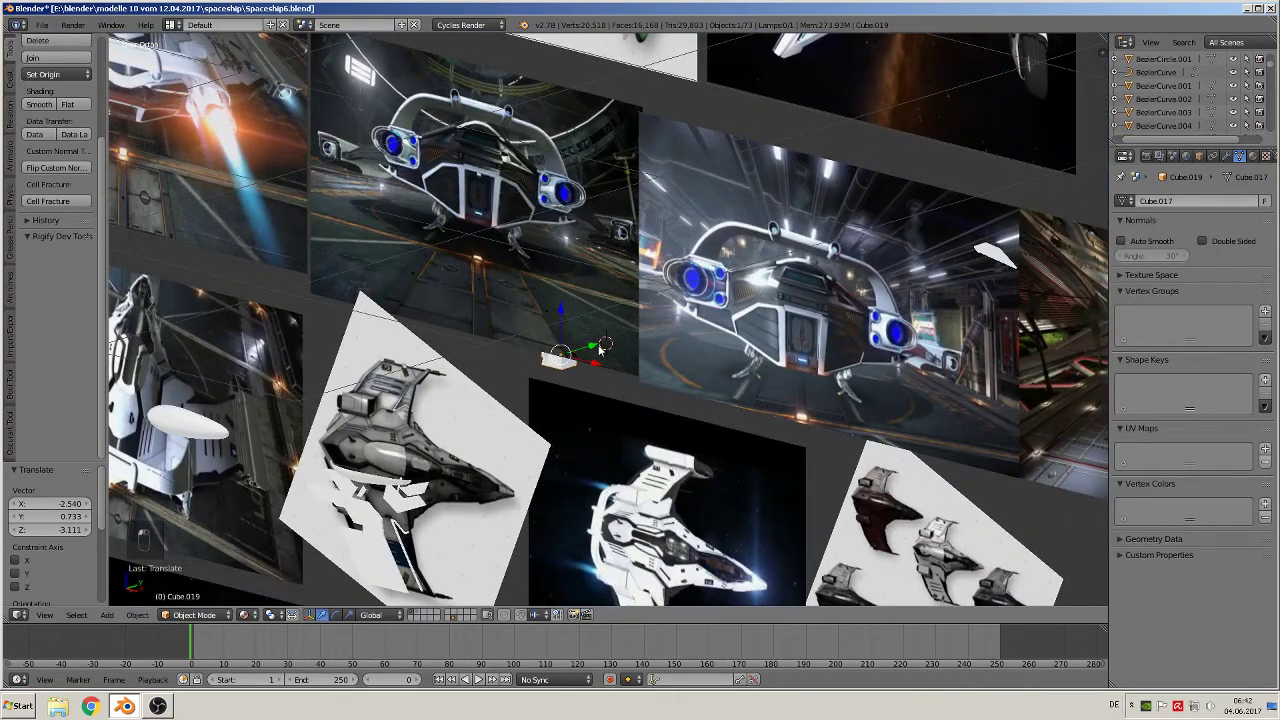
drag(598, 348, 393, 405)
key(KP_Decimal)
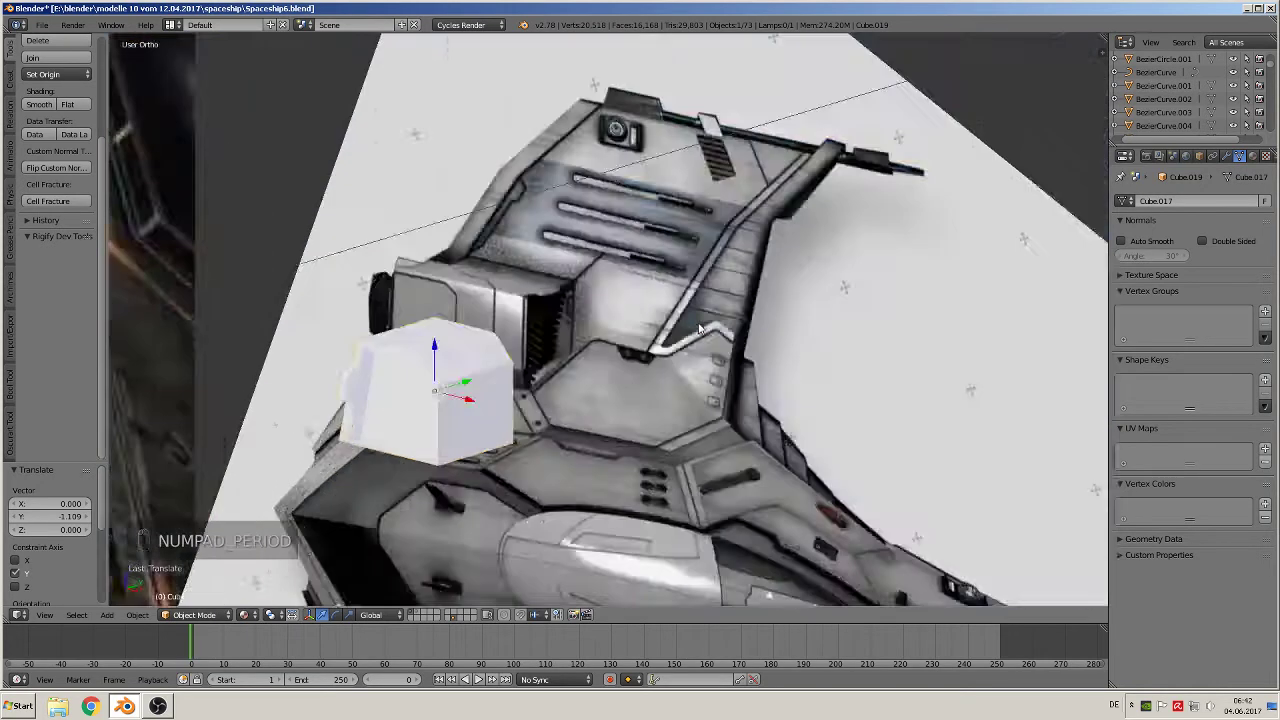
scroll(735, 365, down, 7)
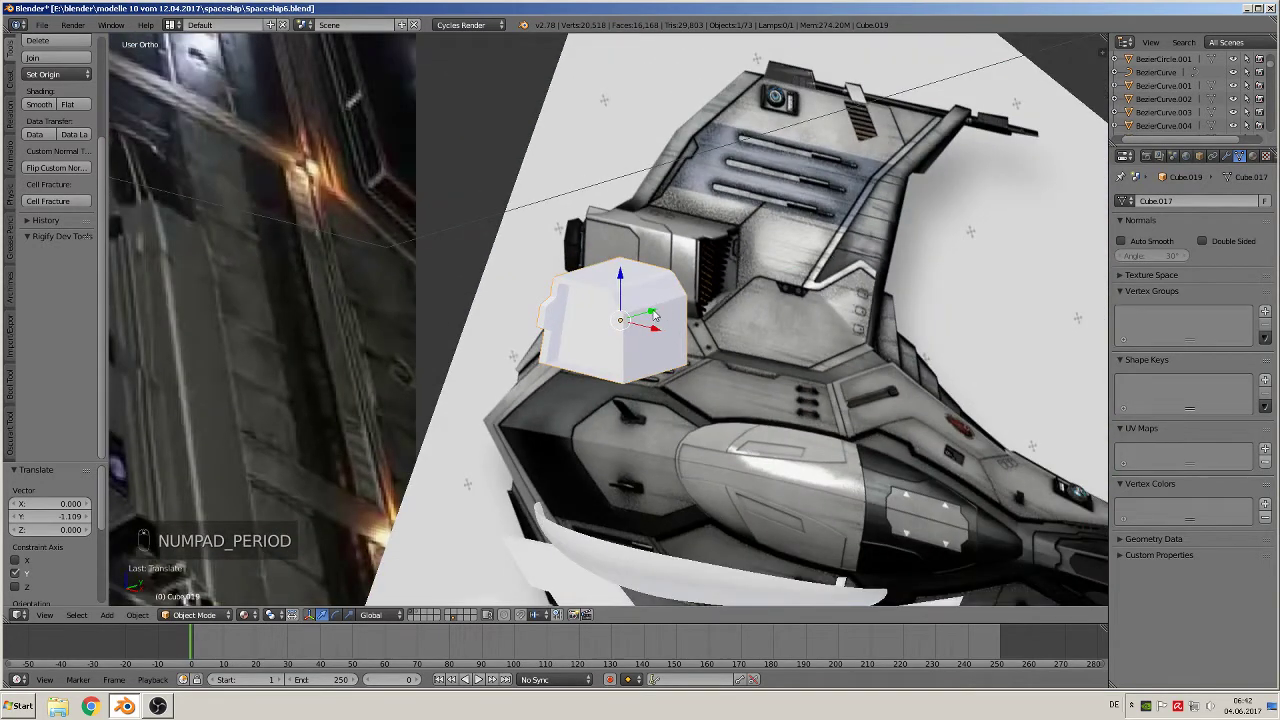
drag(653, 311, 558, 340)
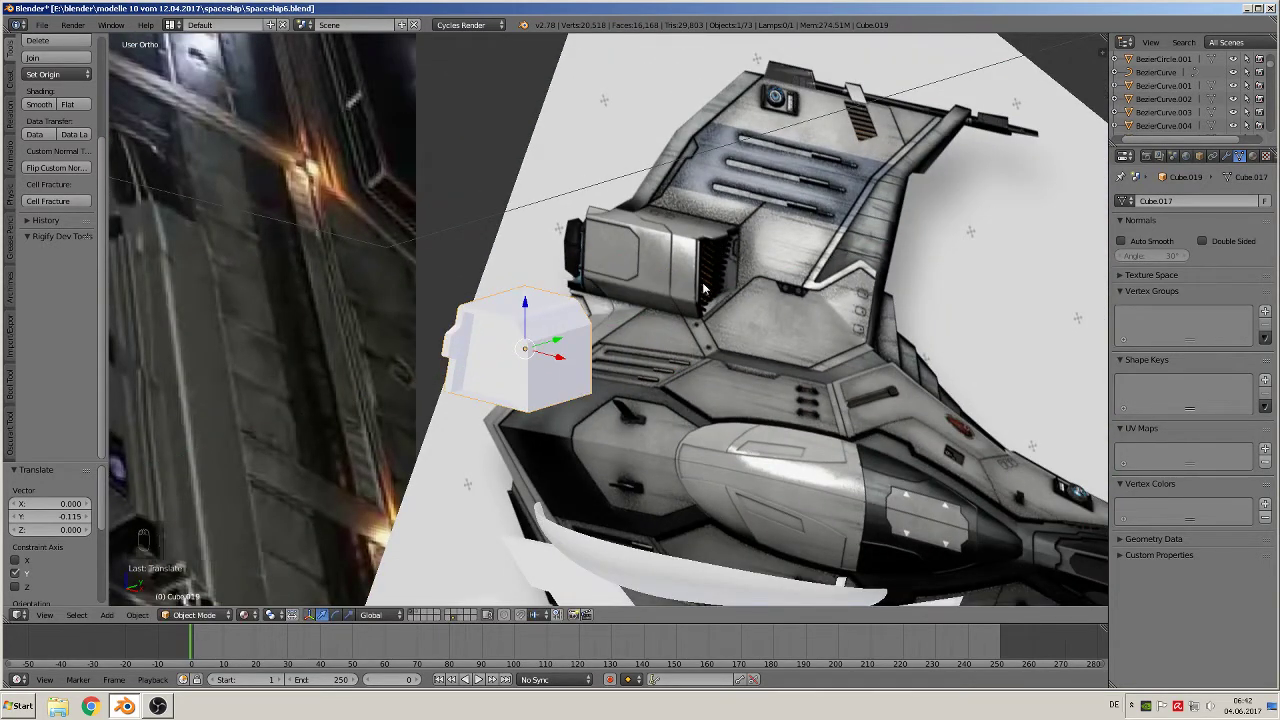
Rotate the housing 90° about the global Z axis.
middle_drag(652, 356, 704, 373)
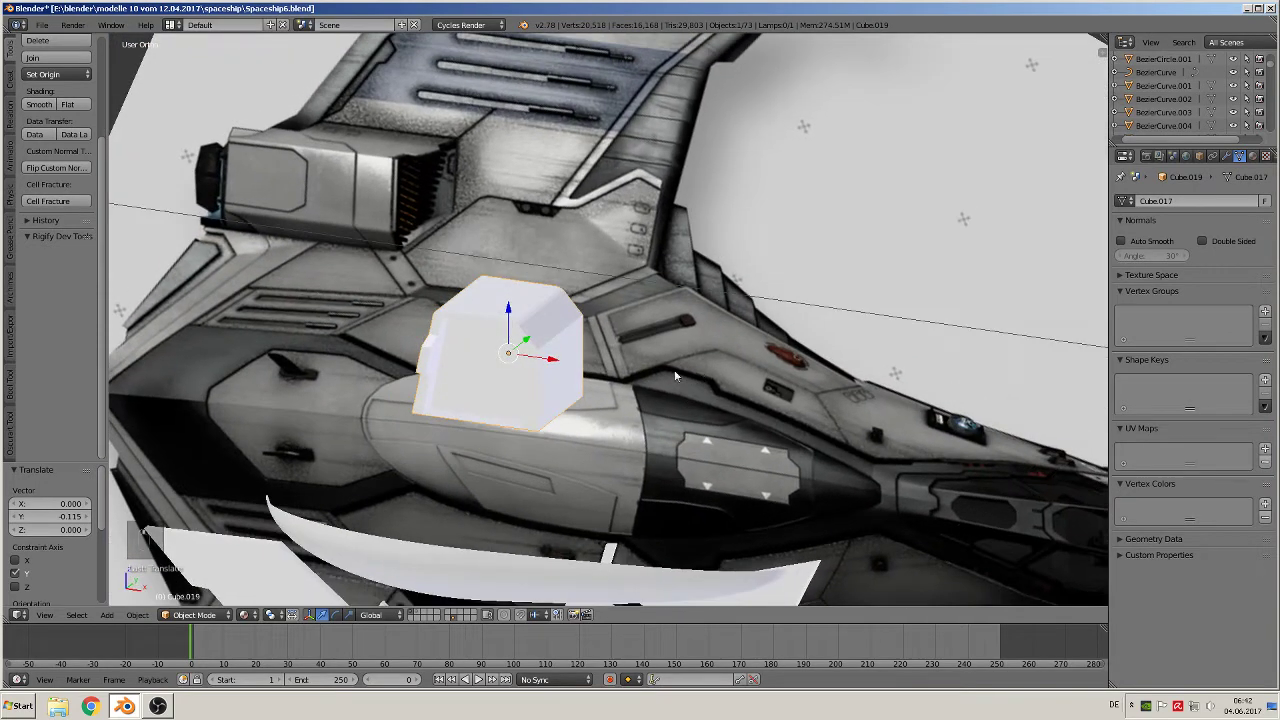
scroll(580, 395, up, 1)
middle_drag(471, 391, 516, 410)
scroll(500, 391, down, 2)
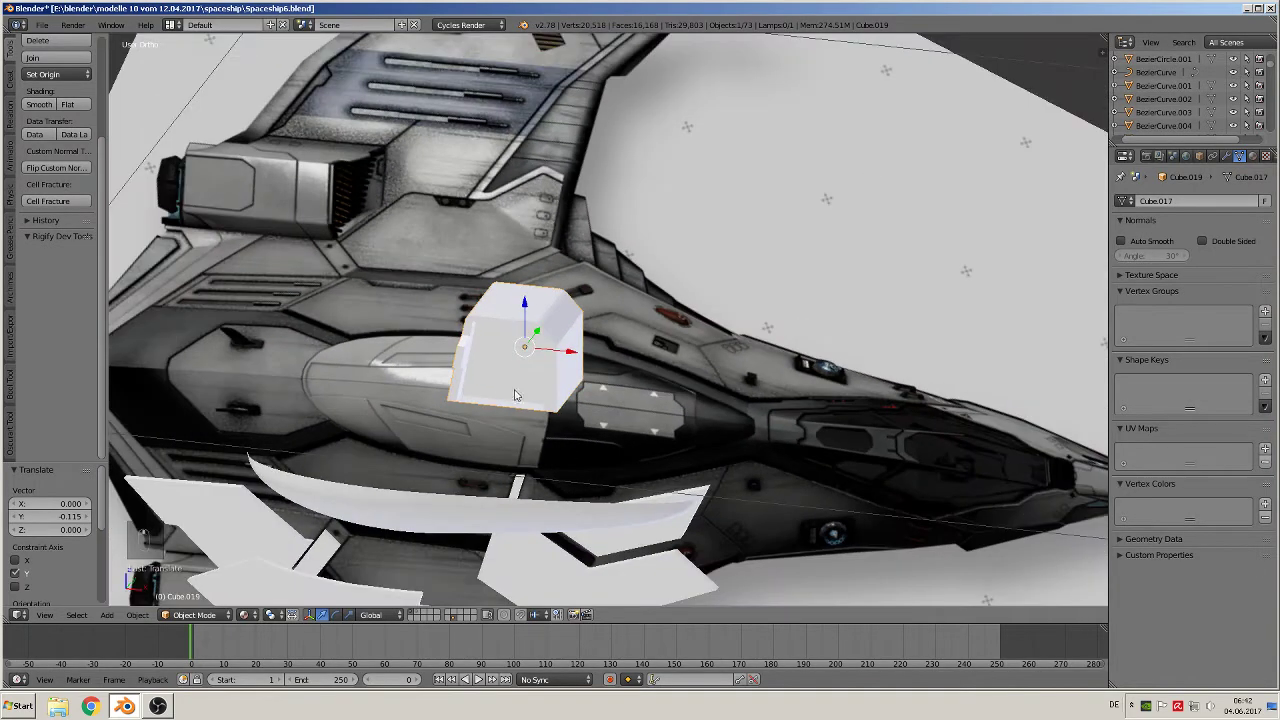
text(r)
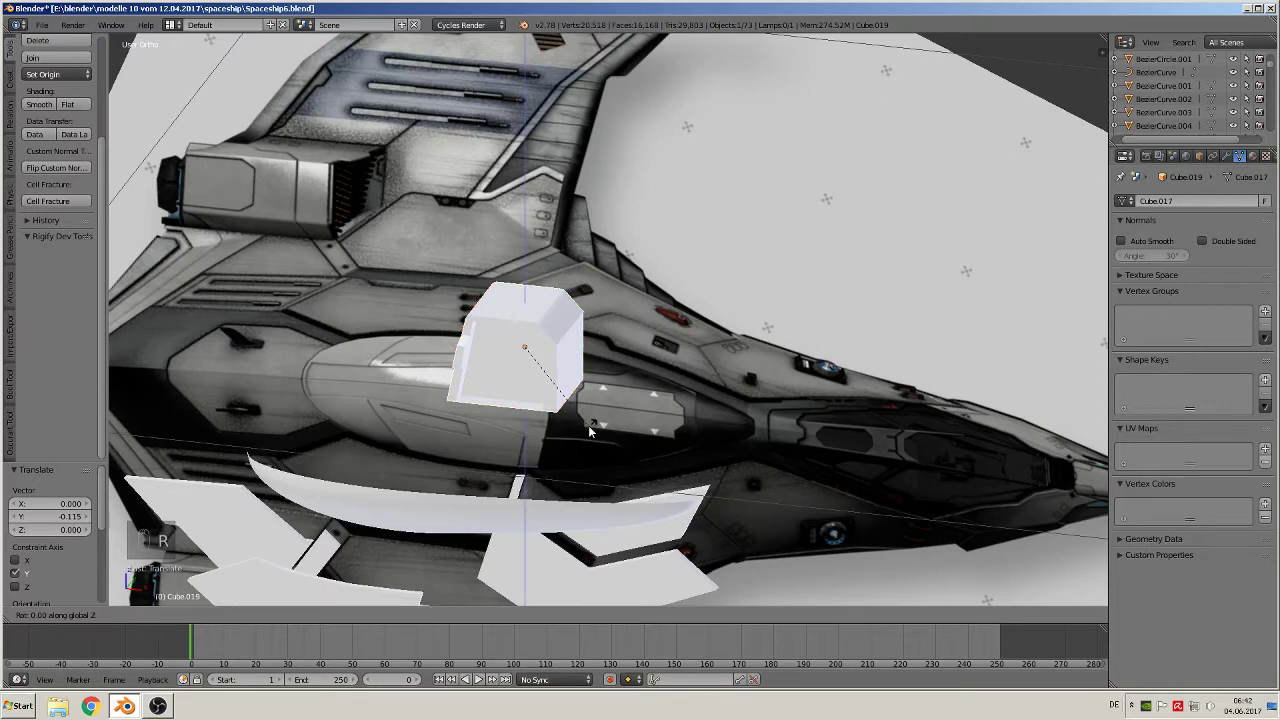
text(90)
key(Return)
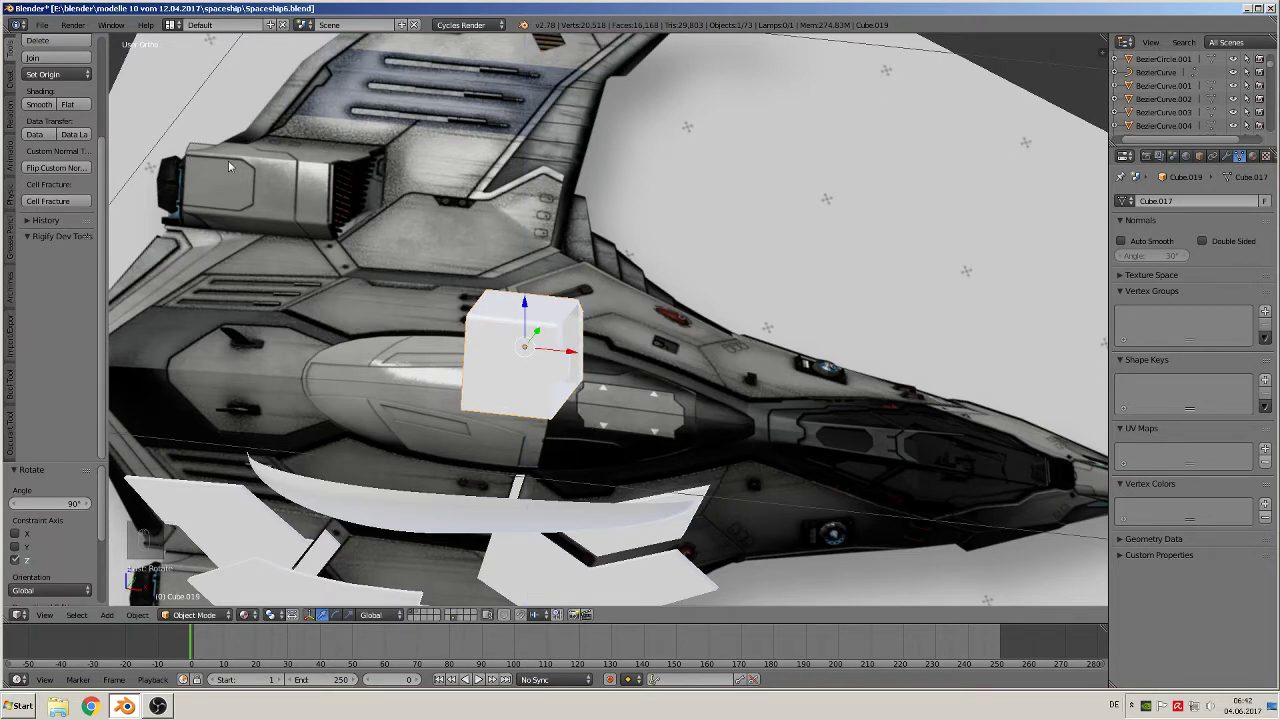
Lengthen the housing by selecting all vertices of its flat end, including hidden ones, moving them -0.059 along X, and return to Object Mode.
scroll(491, 370, up, 3)
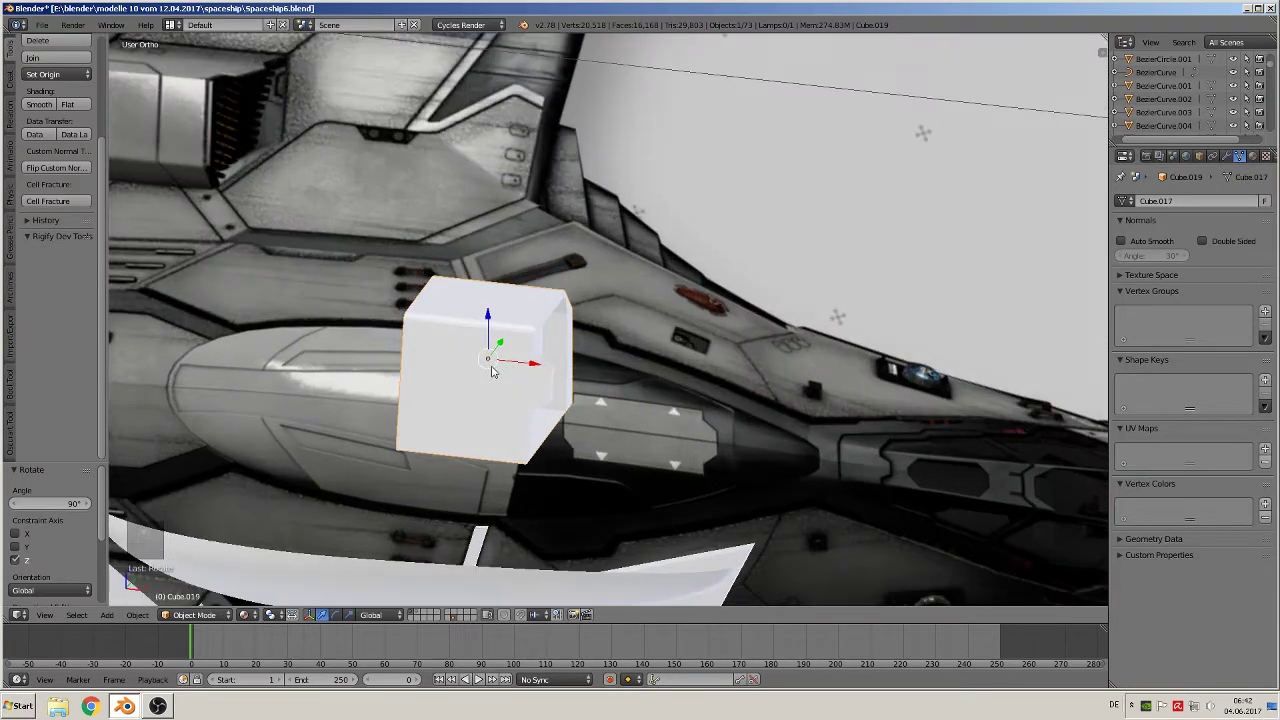
middle_drag(491, 370, 418, 308)
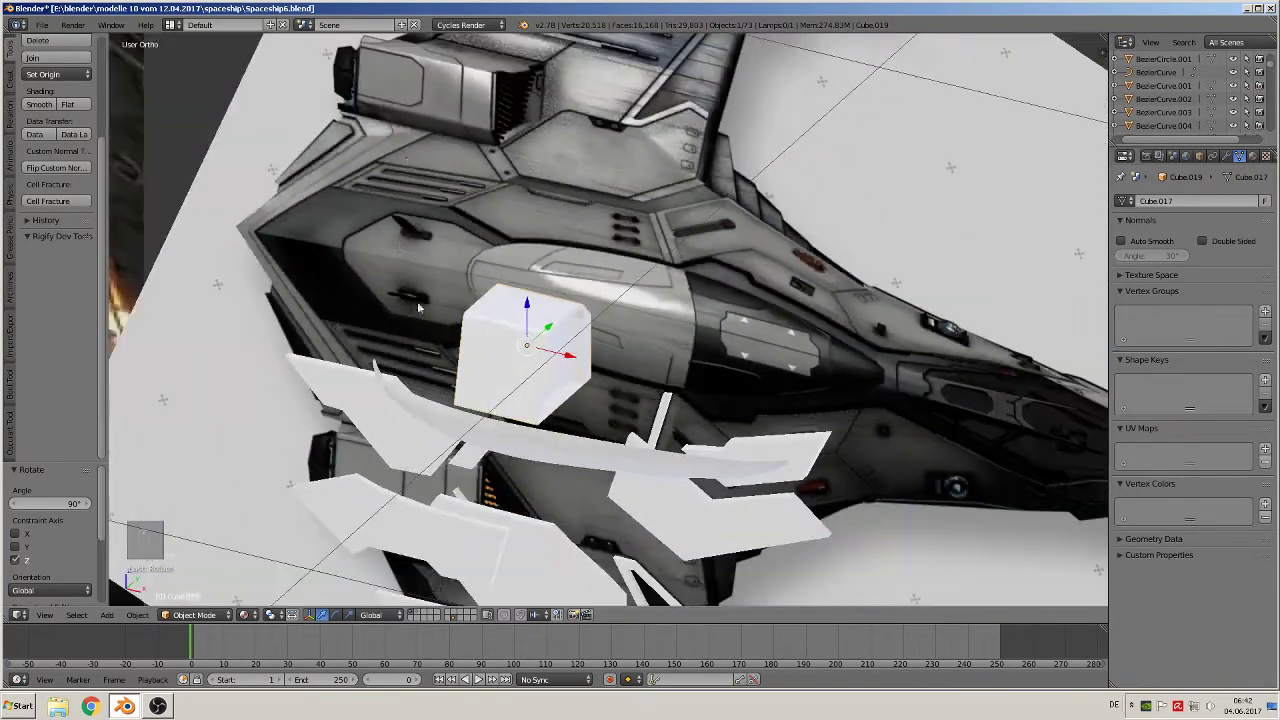
middle_drag(415, 88, 735, 450)
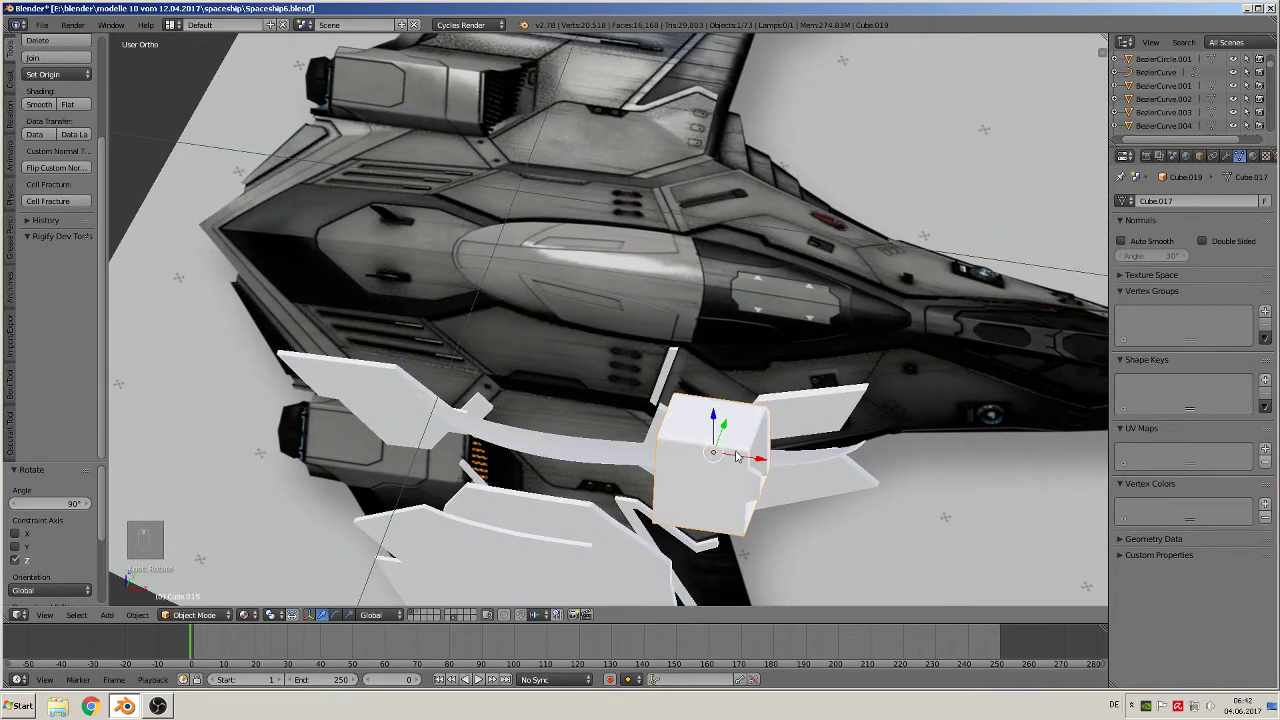
key(Tab)
alt+right_click(664, 425)
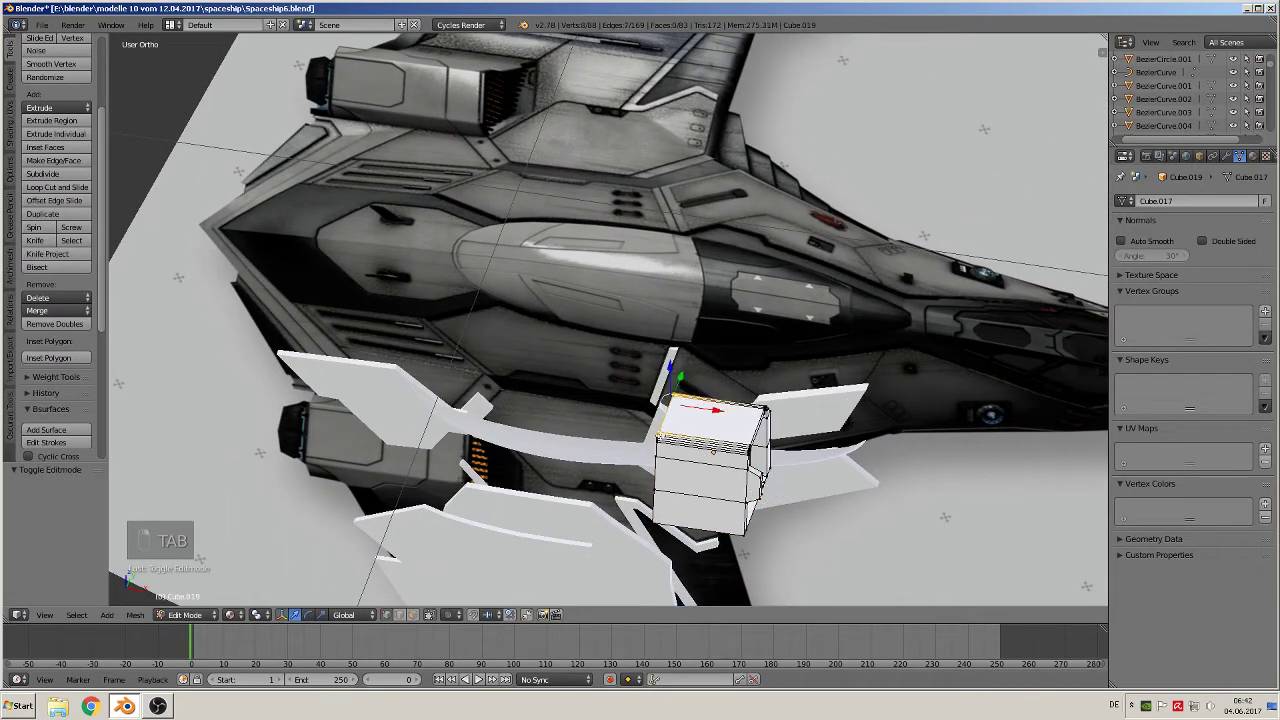
click(430, 616)
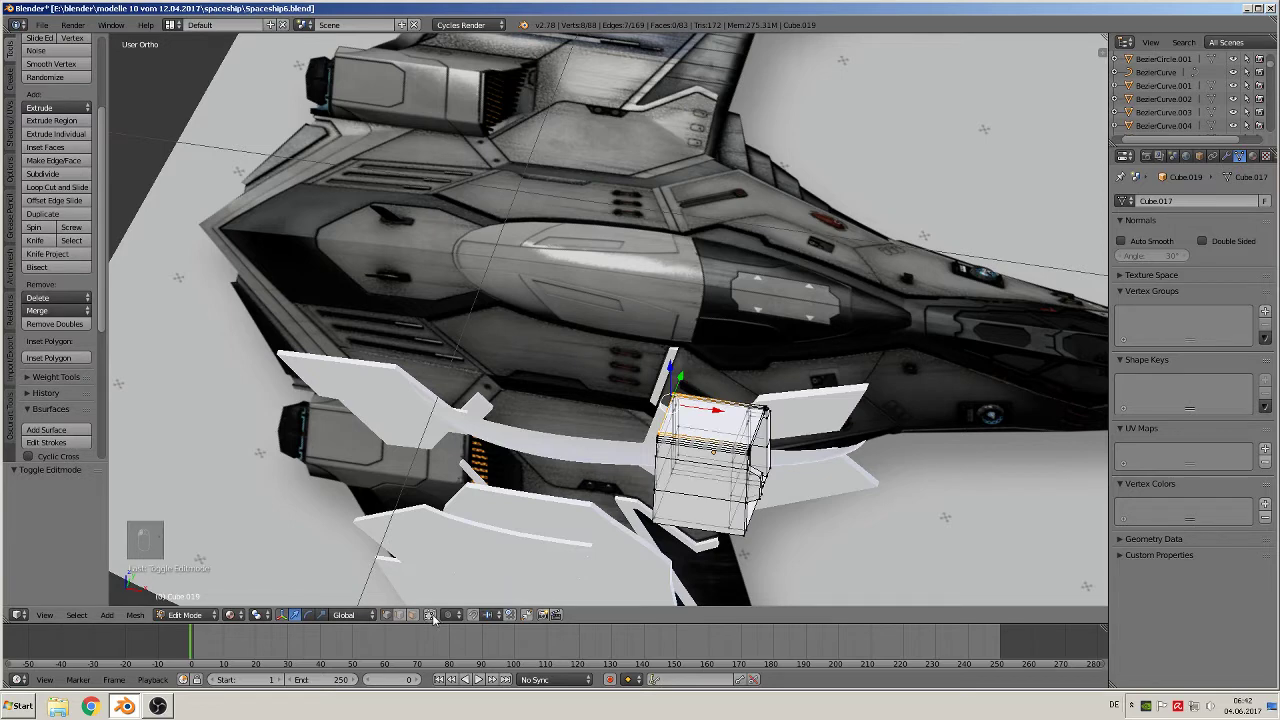
key(c)
mouse_move(665, 405)
mouse_down()
mouse_move(690, 412)
mouse_move(660, 480)
mouse_move(667, 466)
mouse_up()
key(g)
key(x)
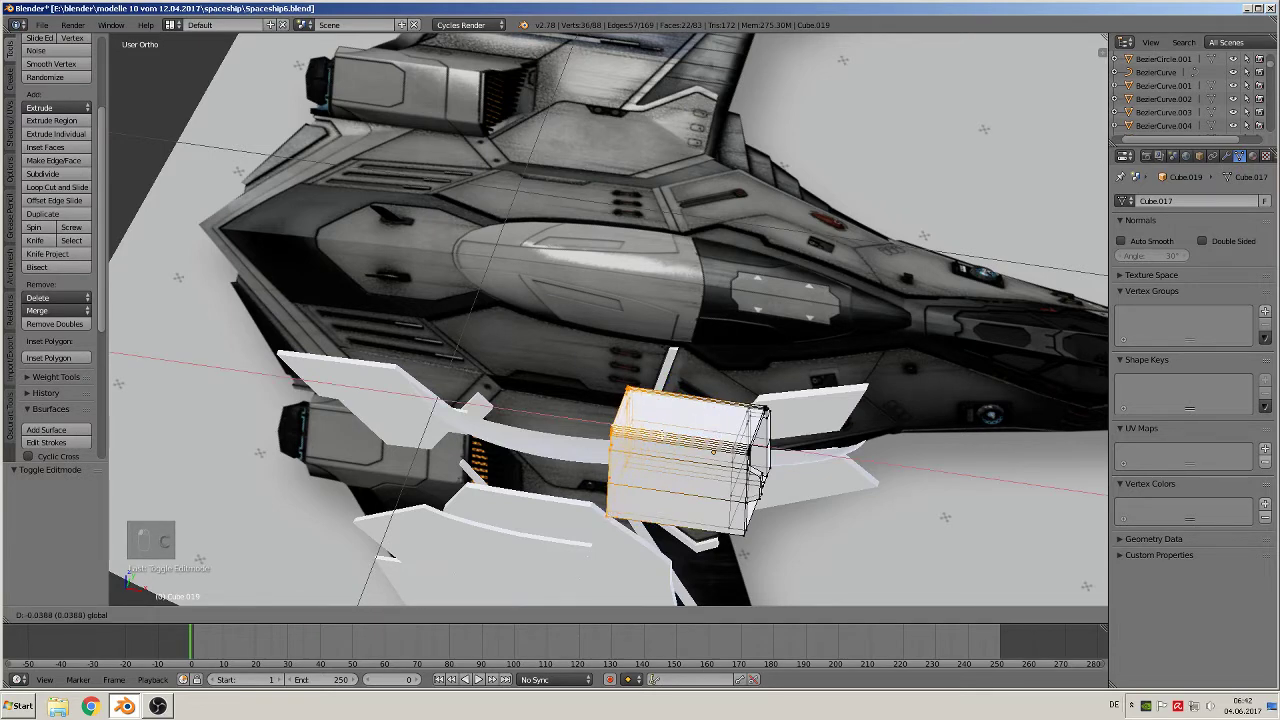
click(634, 432)
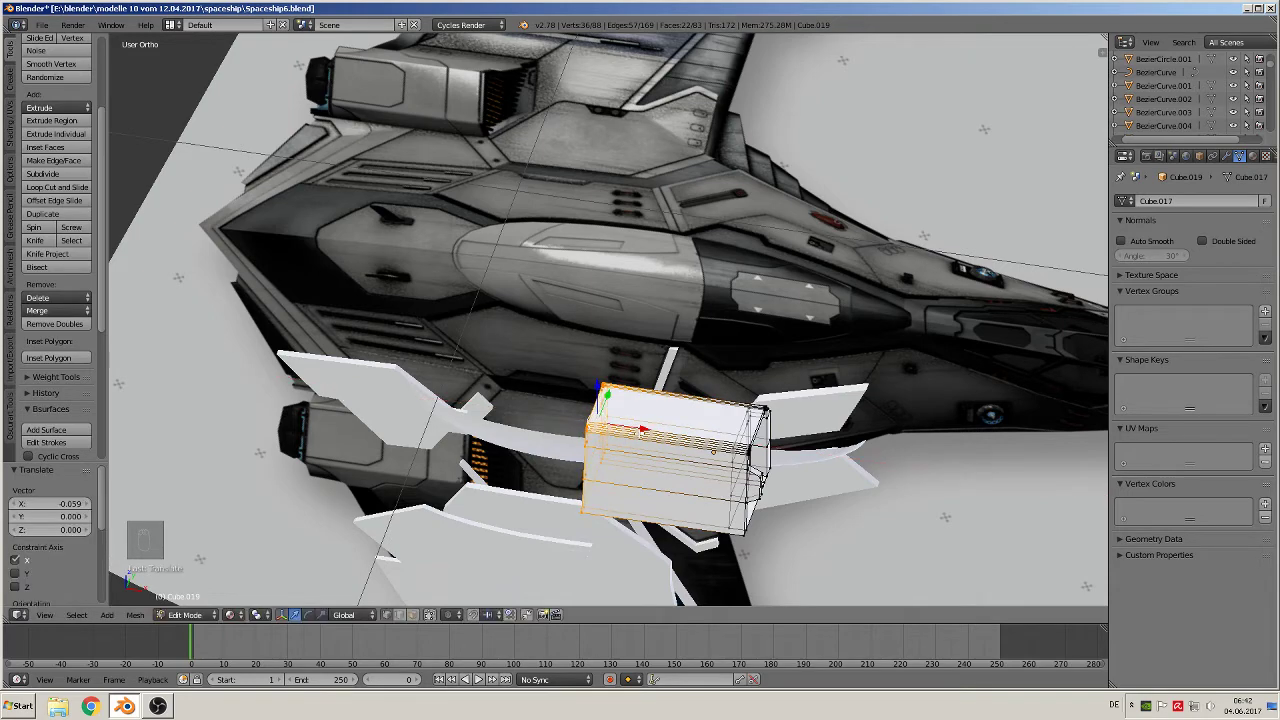
key(Tab)
Rotate the lengthened housing 90° about the global X axis.
mouse_move(638, 422)
middle_down()
mouse_move(640, 445)
mouse_move(649, 431)
middle_up()
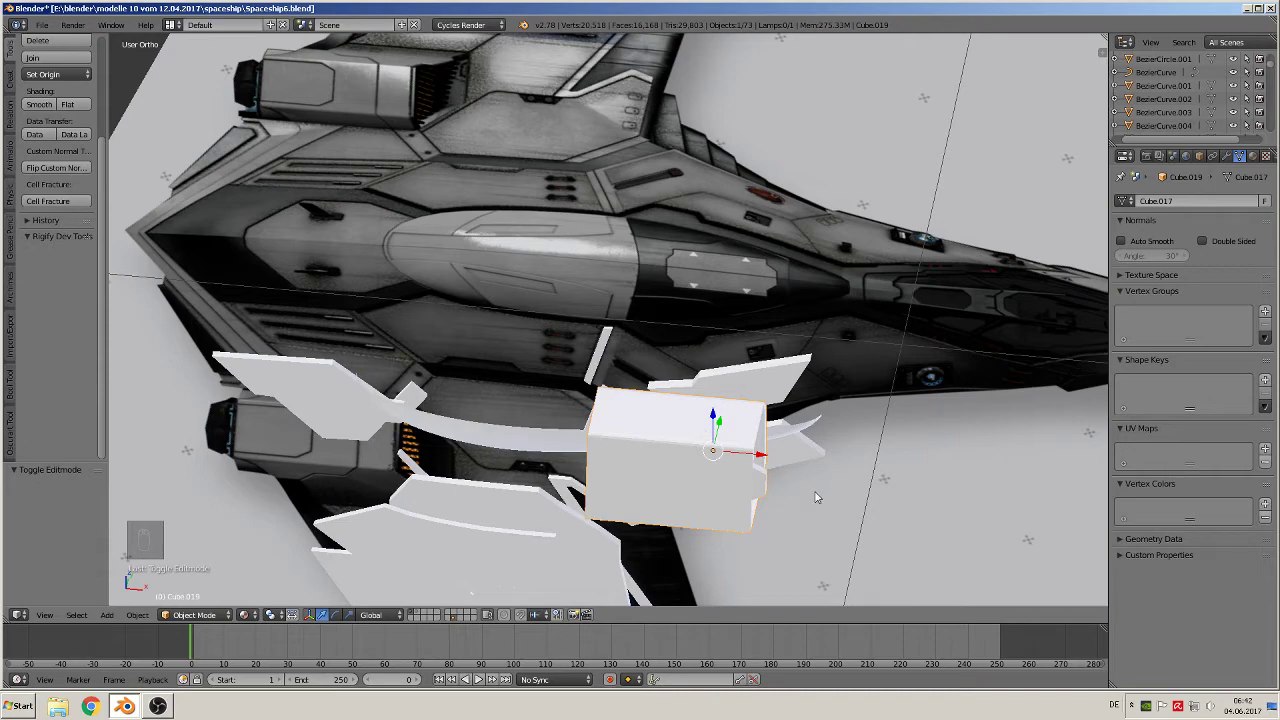
text(rx90)
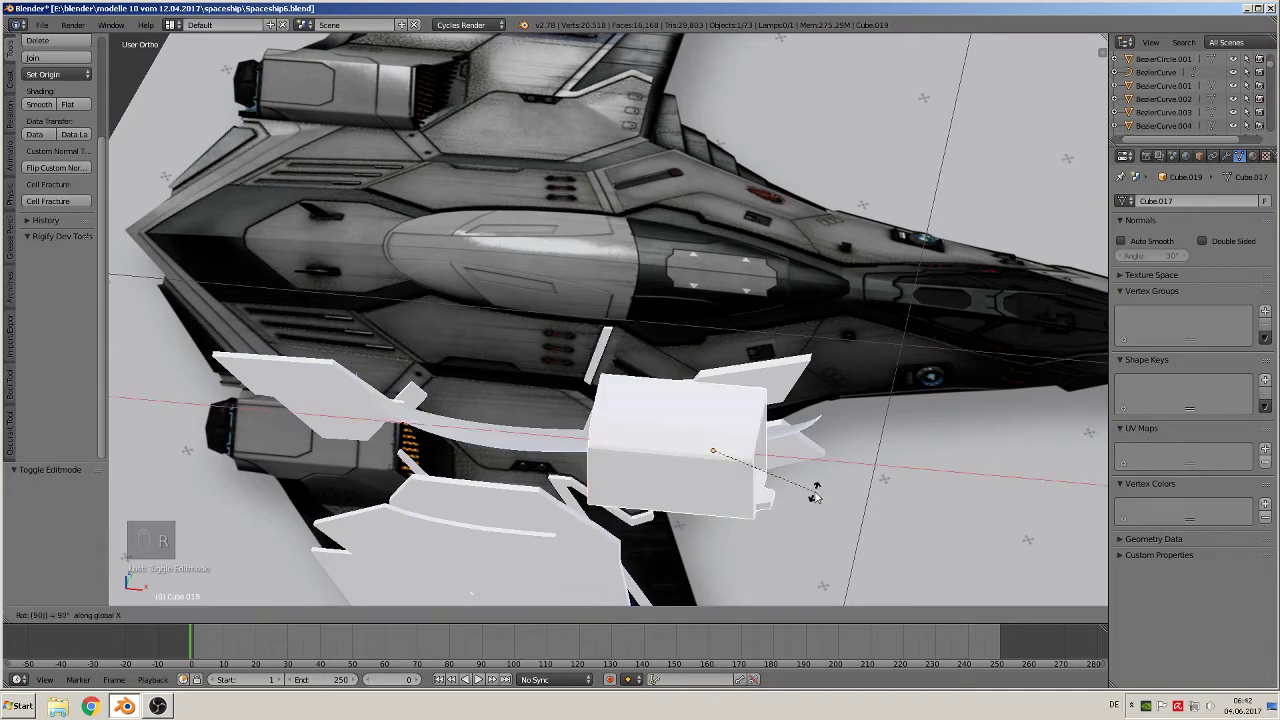
key(Return)
middle_drag(801, 472, 783, 428)
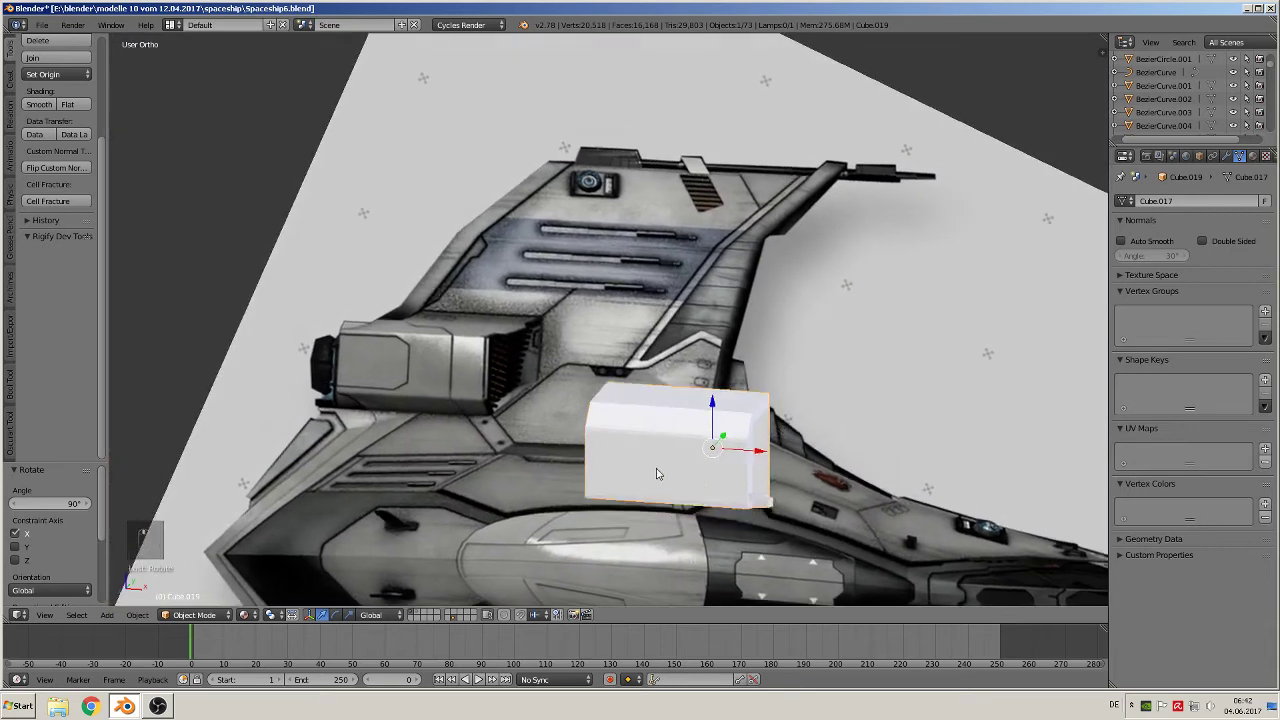
middle_drag(714, 486, 717, 403)
In Edit Mode with only visible geometry selectable, add a crosswise loop cut around the housing's middle and a second one close beside it toward the flat end.
key(Tab)
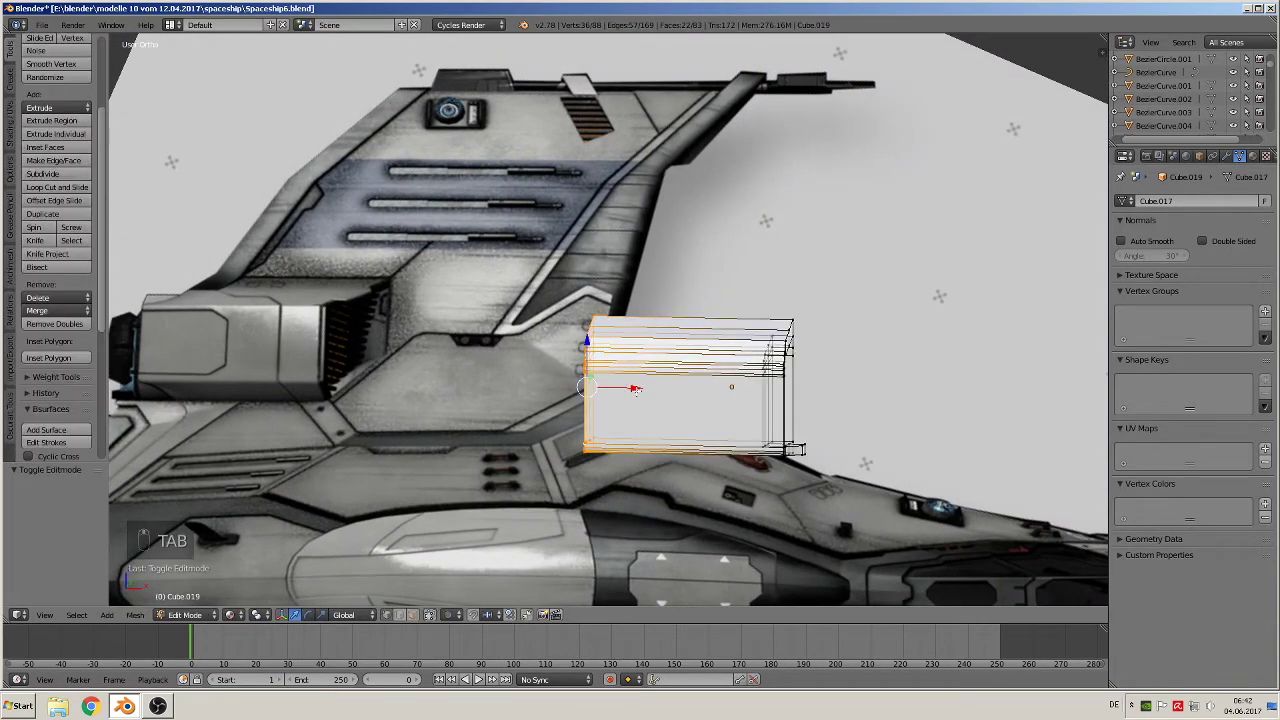
click(430, 616)
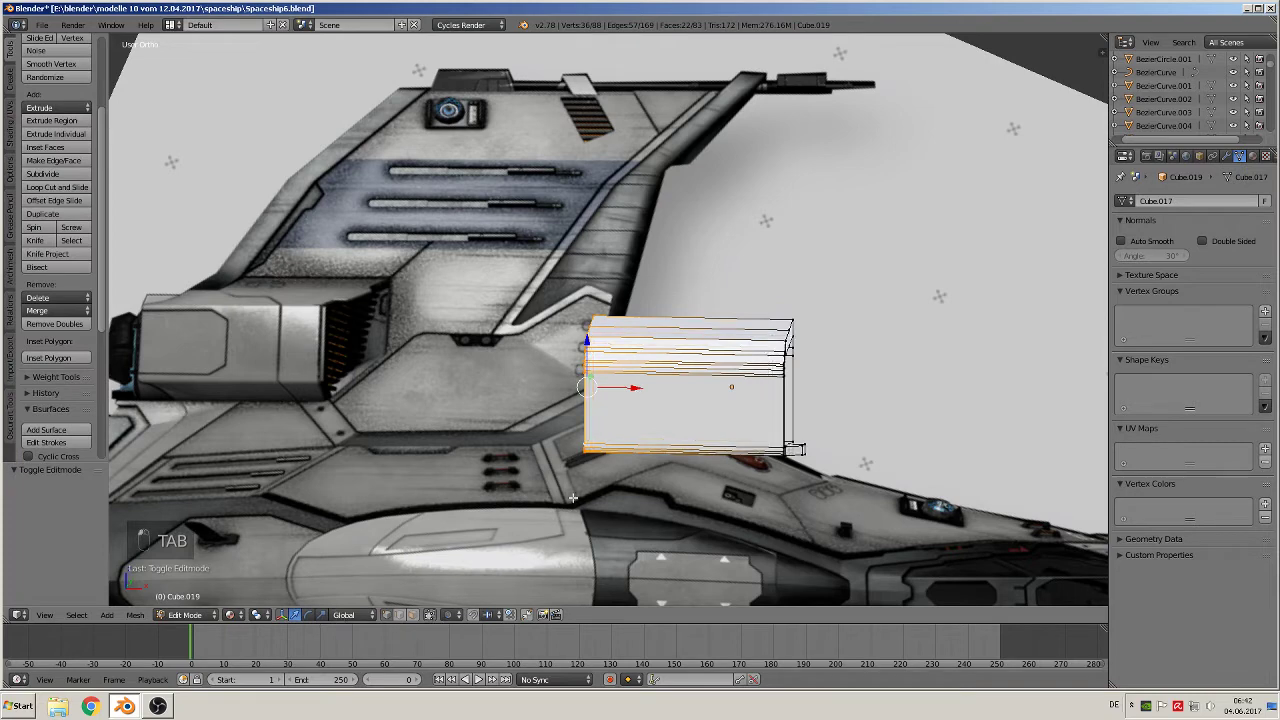
middle_drag(663, 421, 769, 384)
scroll(769, 384, up, 1)
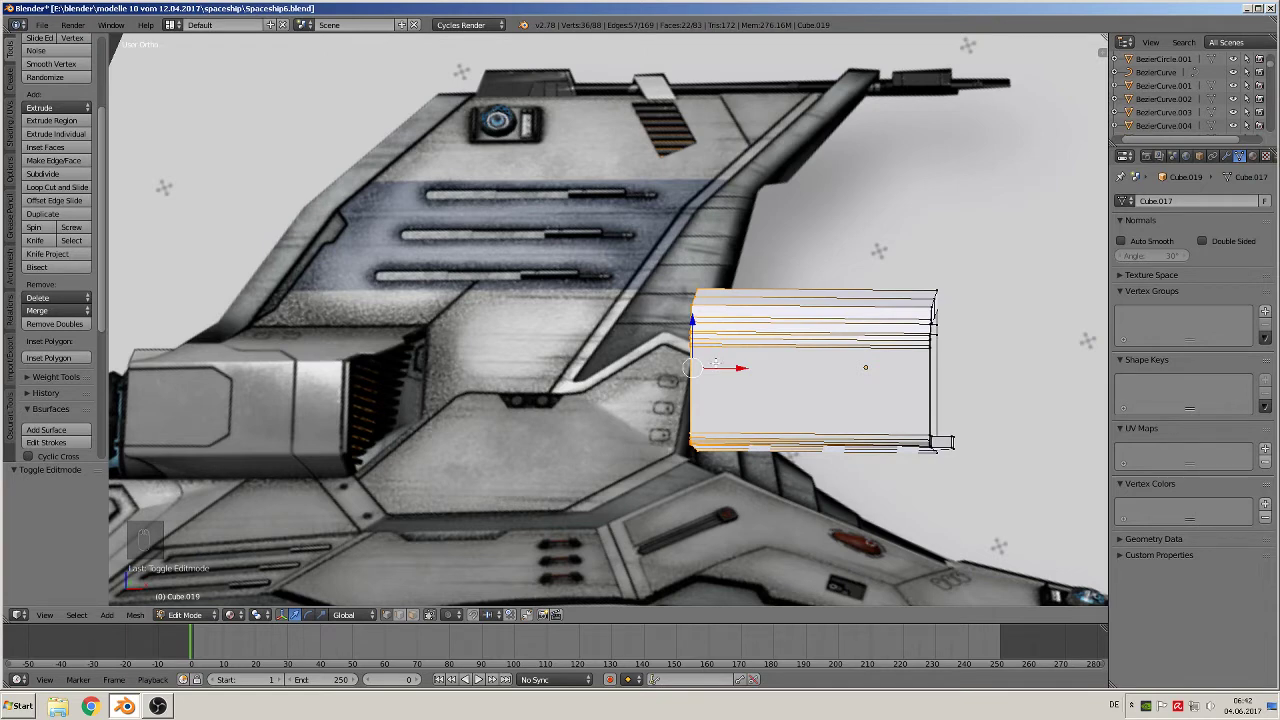
key(ctrl+r)
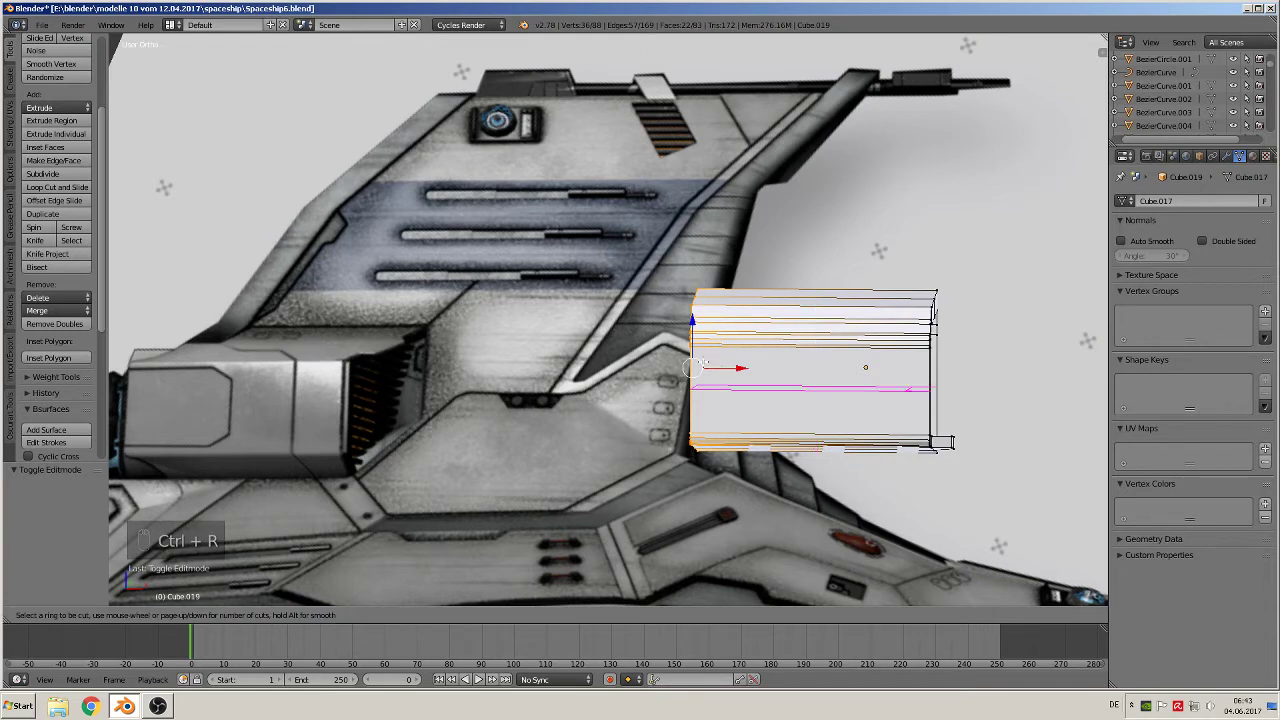
click(752, 362)
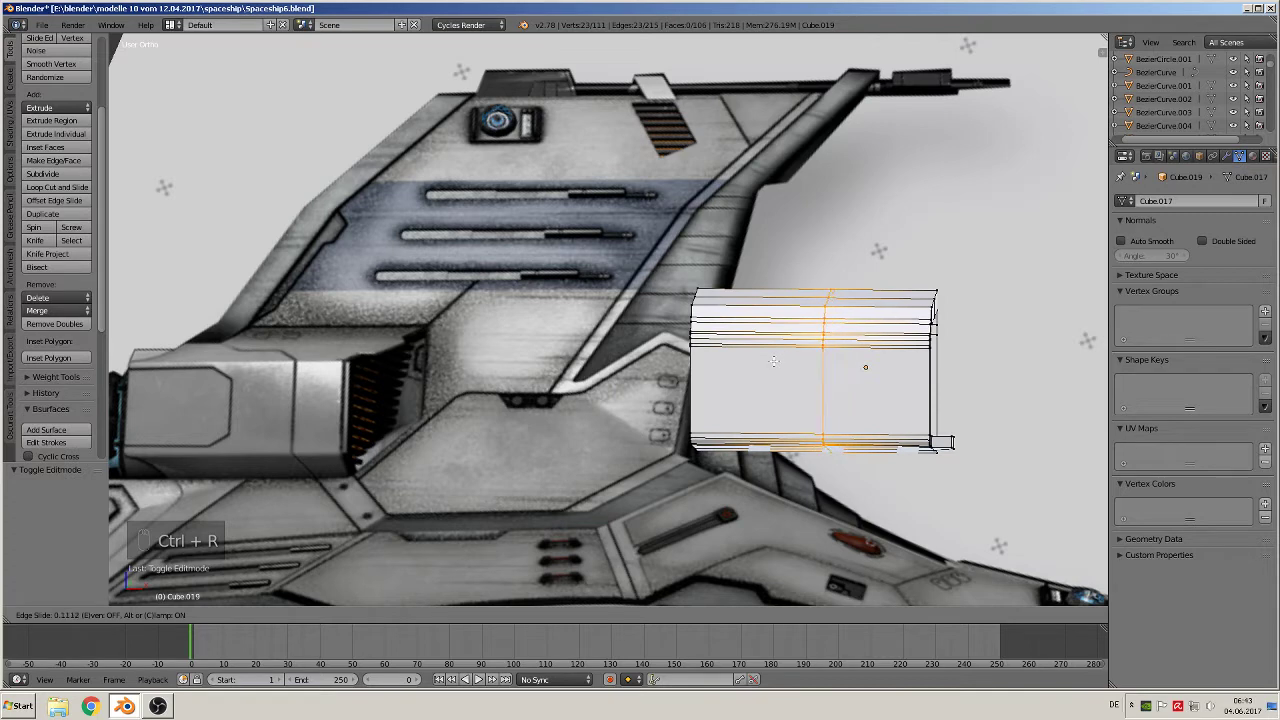
click(762, 356)
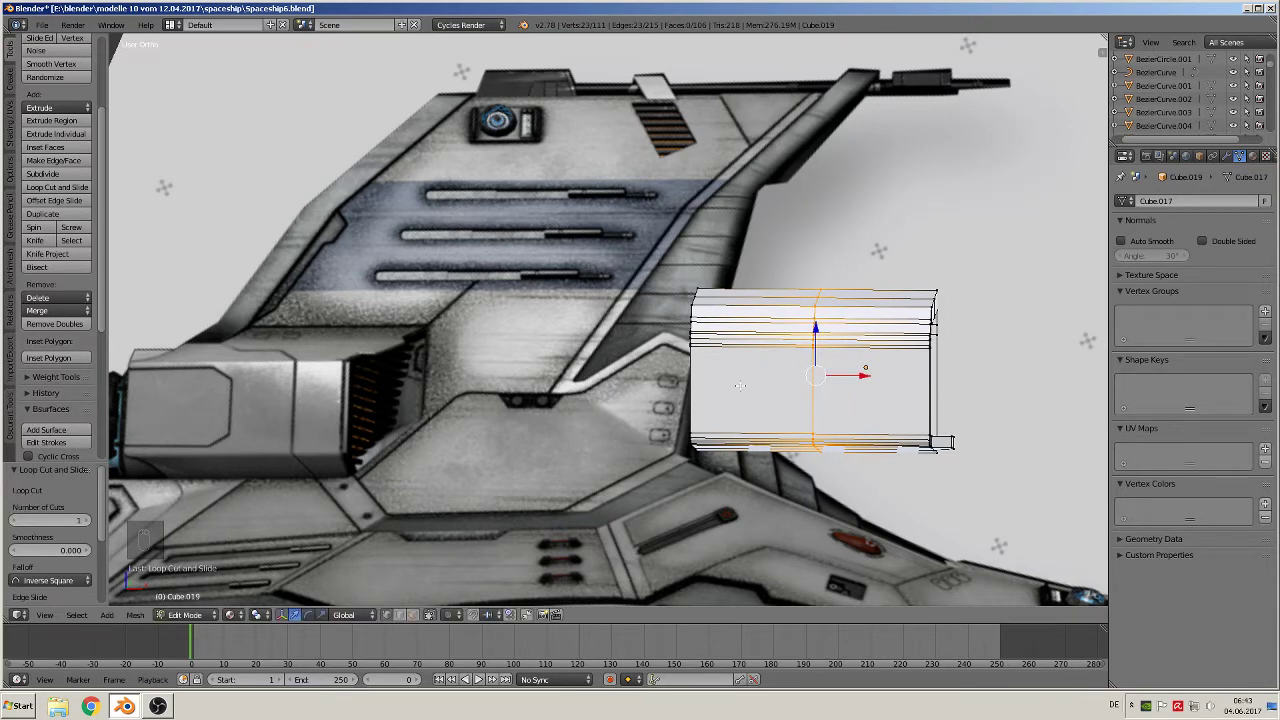
key(ctrl+r)
click(782, 366)
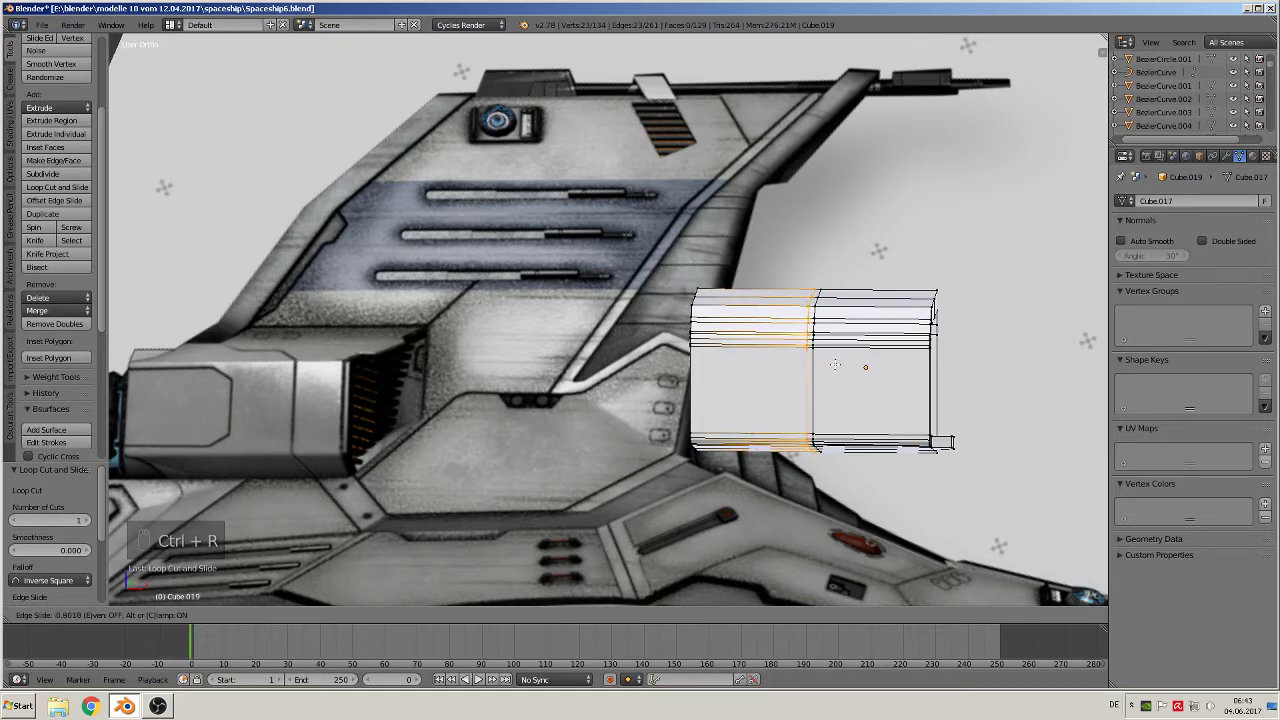
click(835, 364)
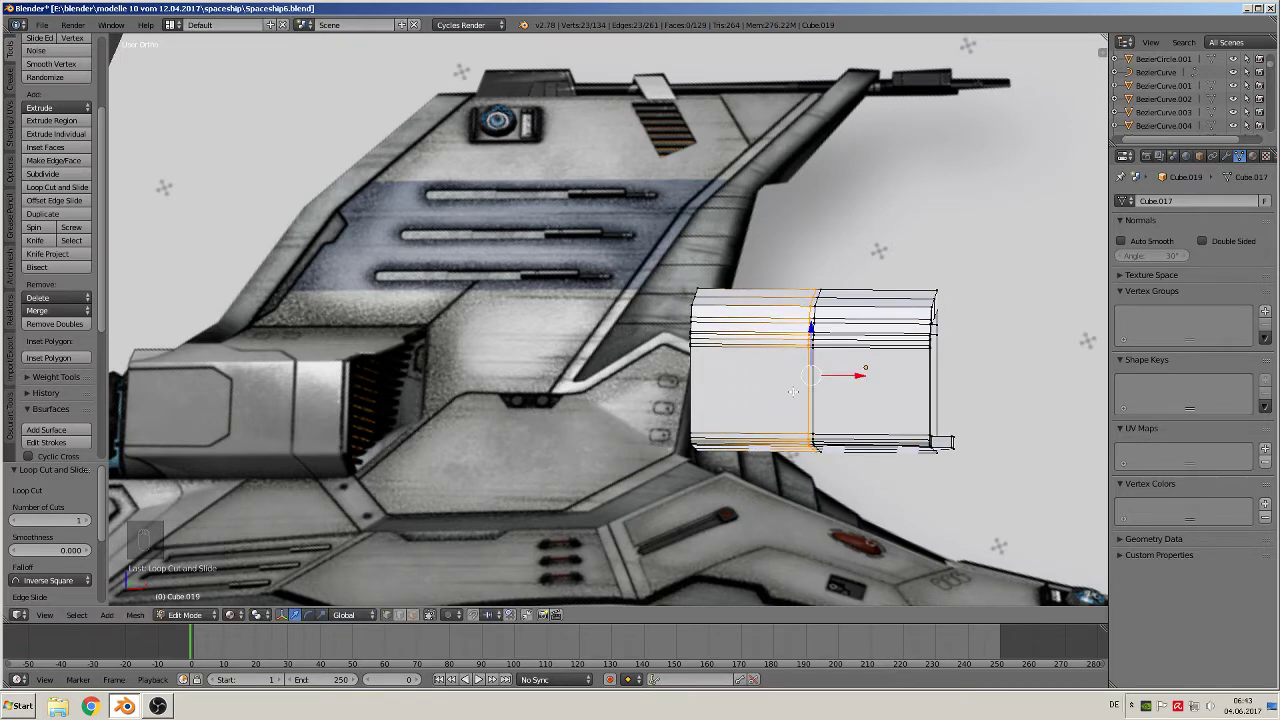
Add two lengthwise loop cuts along the large side face, near its lower and upper edges, at edge slides of about 0.81 and -0.85.
key(ctrl+r)
click(705, 395)
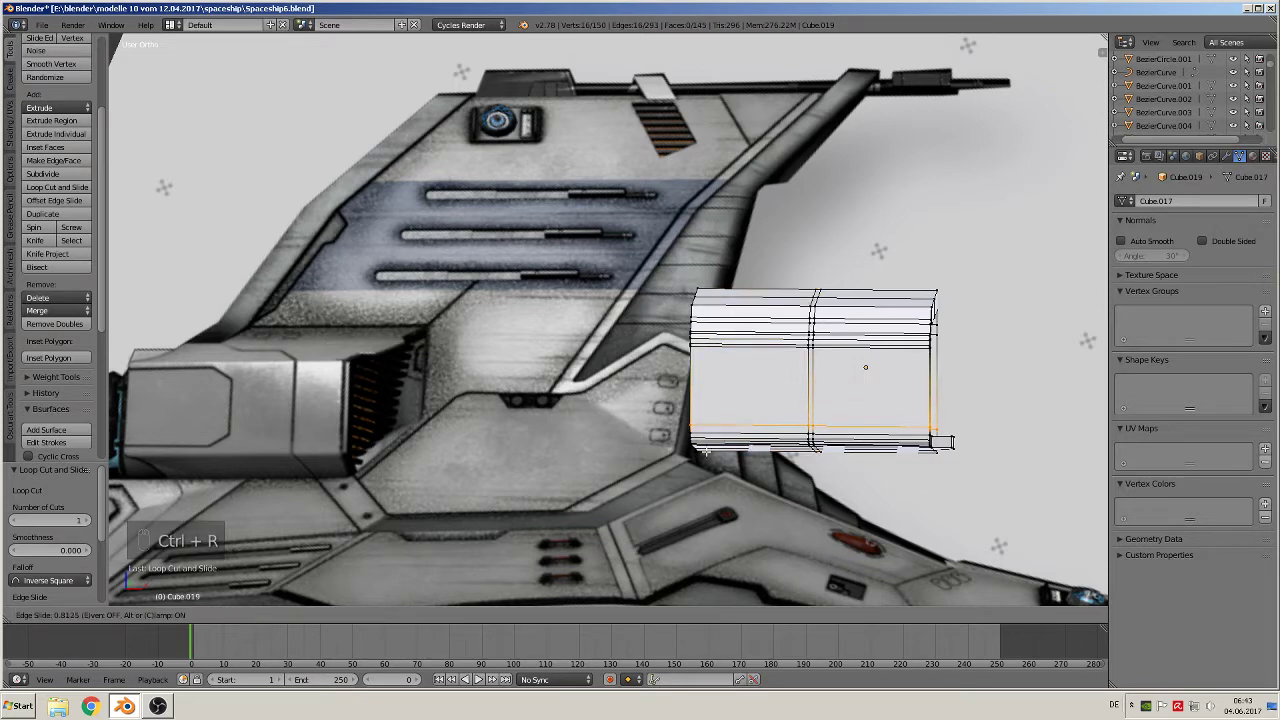
click(707, 453)
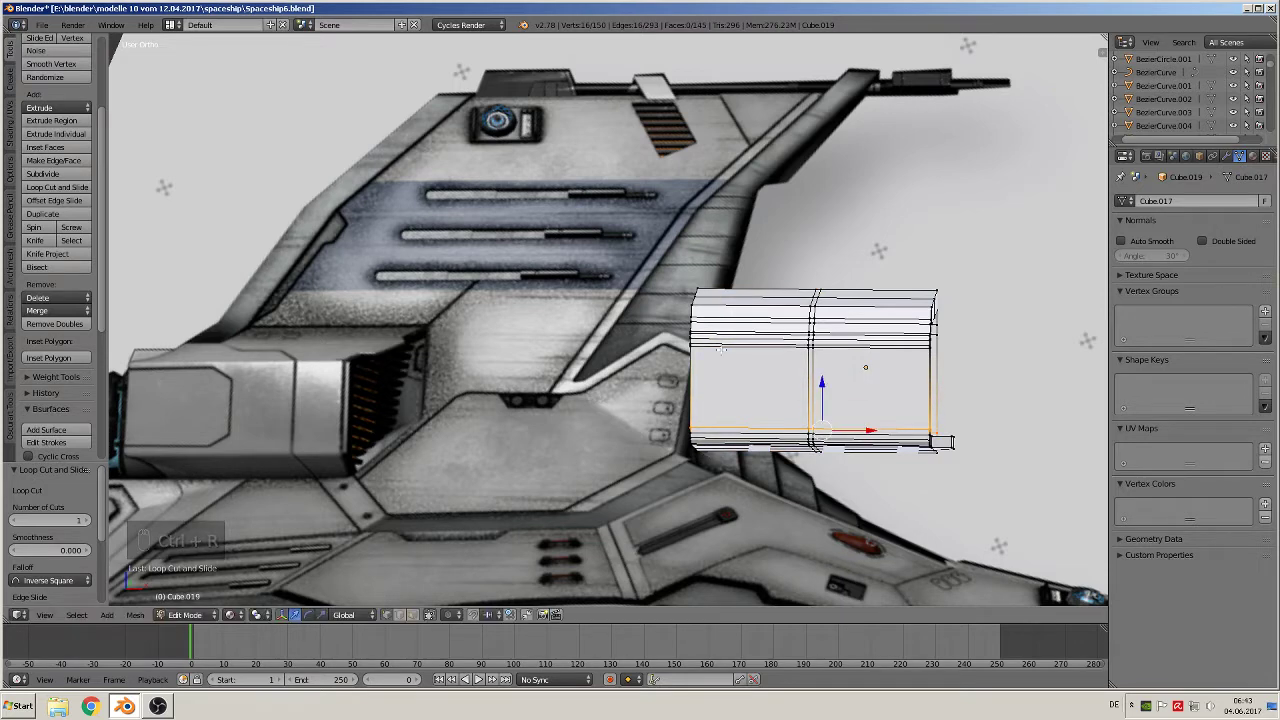
key(ctrl+r)
click(698, 359)
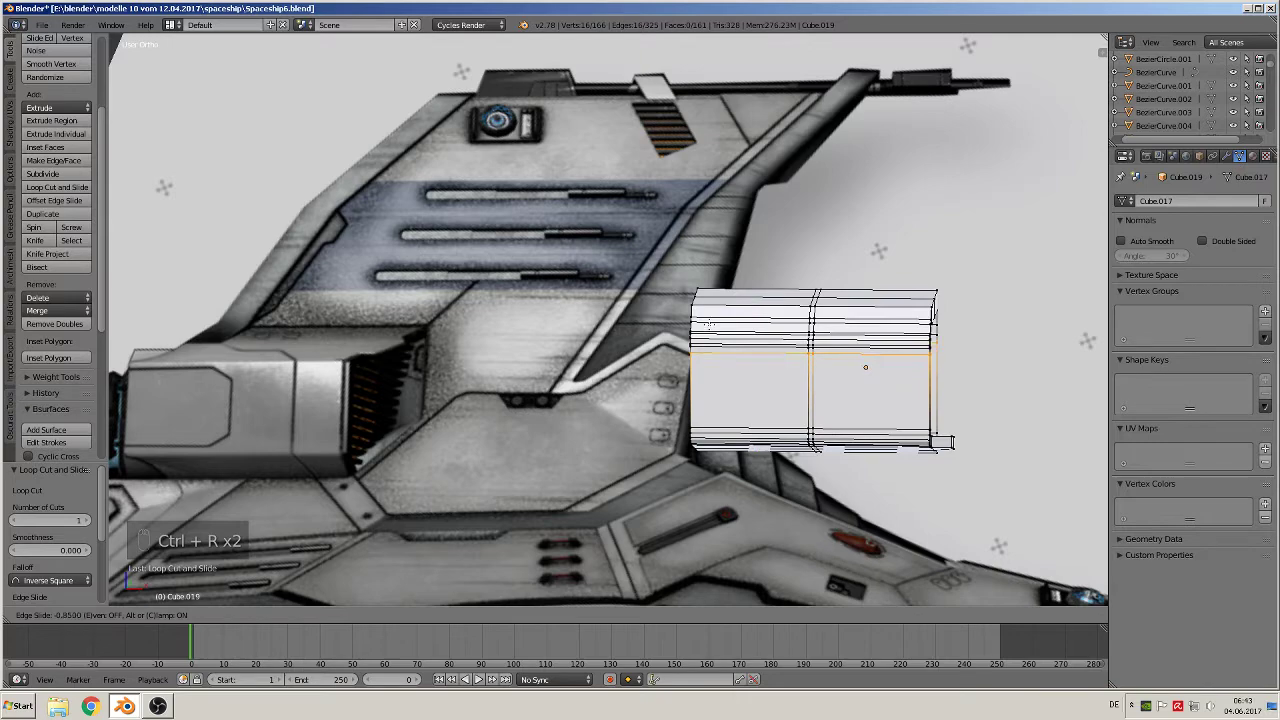
click(707, 323)
Add another crosswise loop cut between the flat end and the middle pair, slid about -0.58 toward that pair.
scroll(822, 405, up, 2)
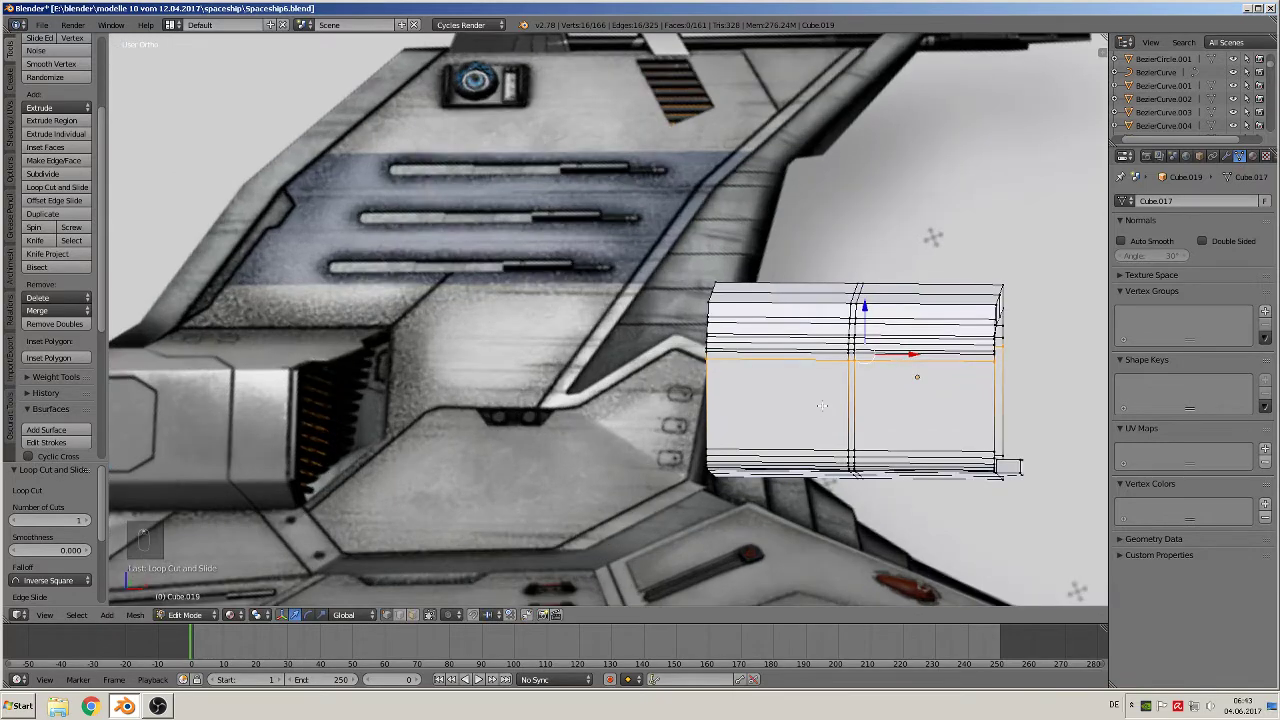
scroll(880, 402, up, 1)
shift+middle_drag(880, 402, 825, 360)
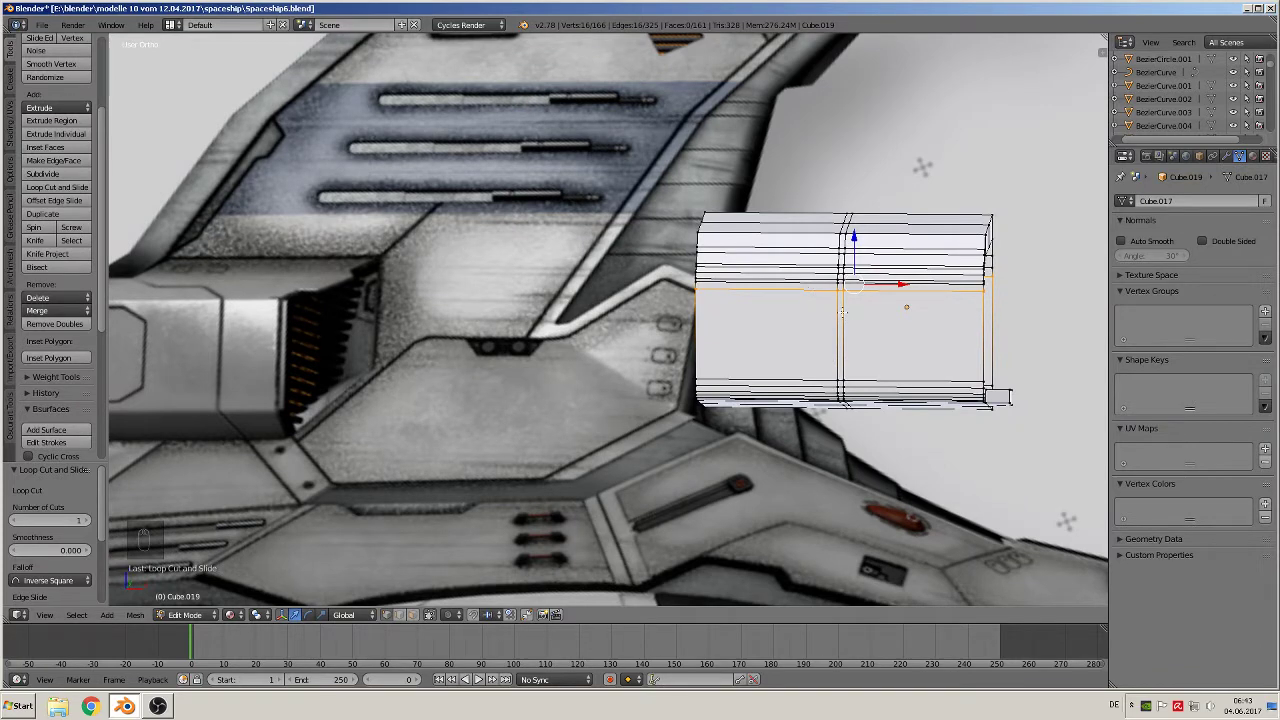
key(ctrl+r)
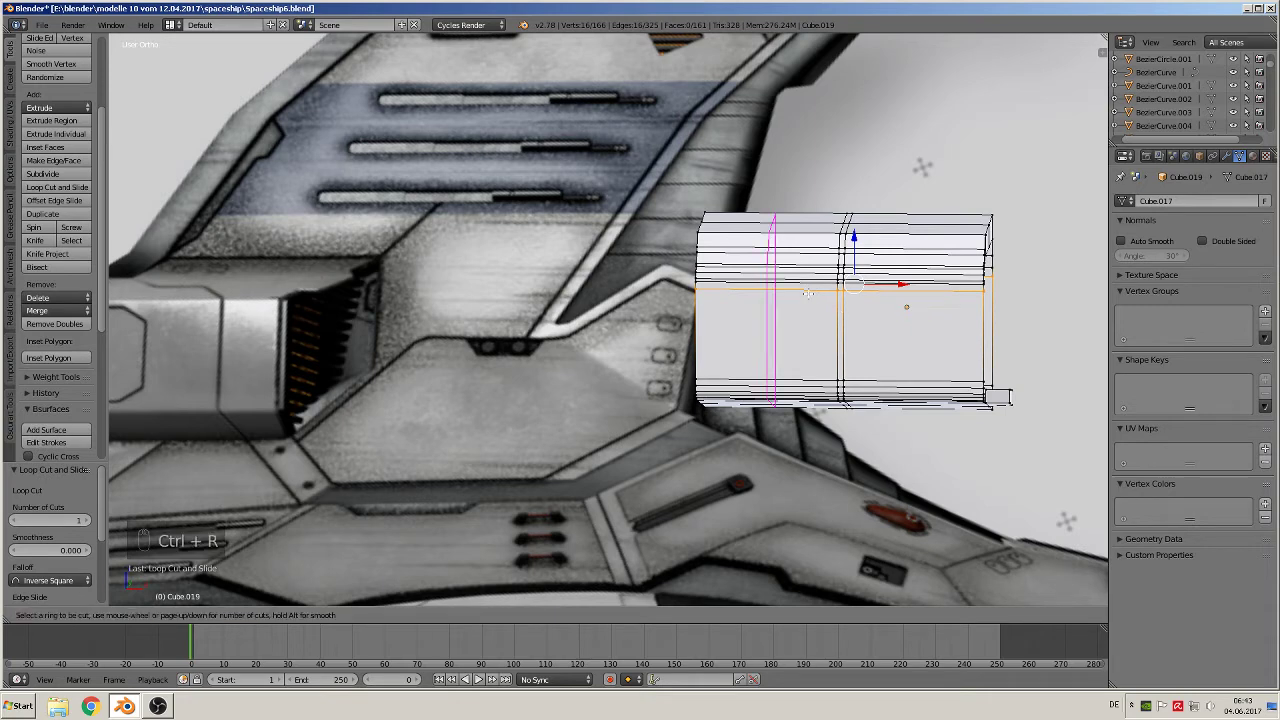
click(808, 293)
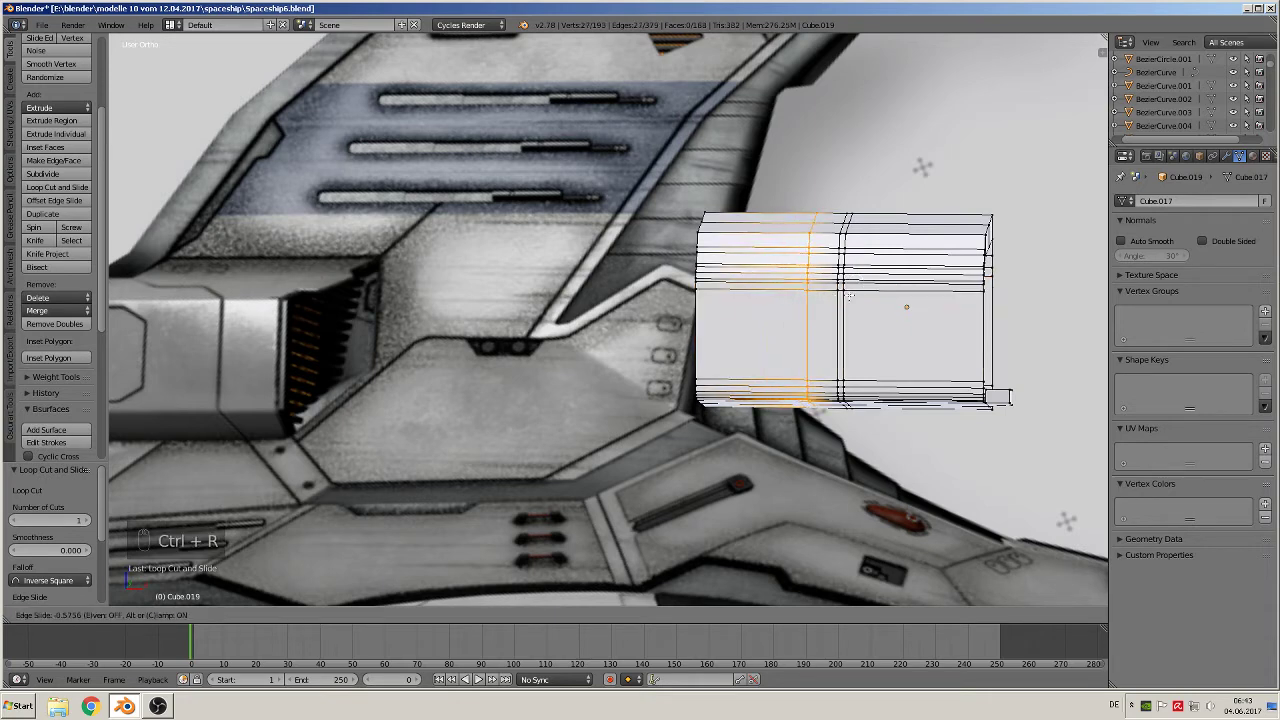
click(849, 296)
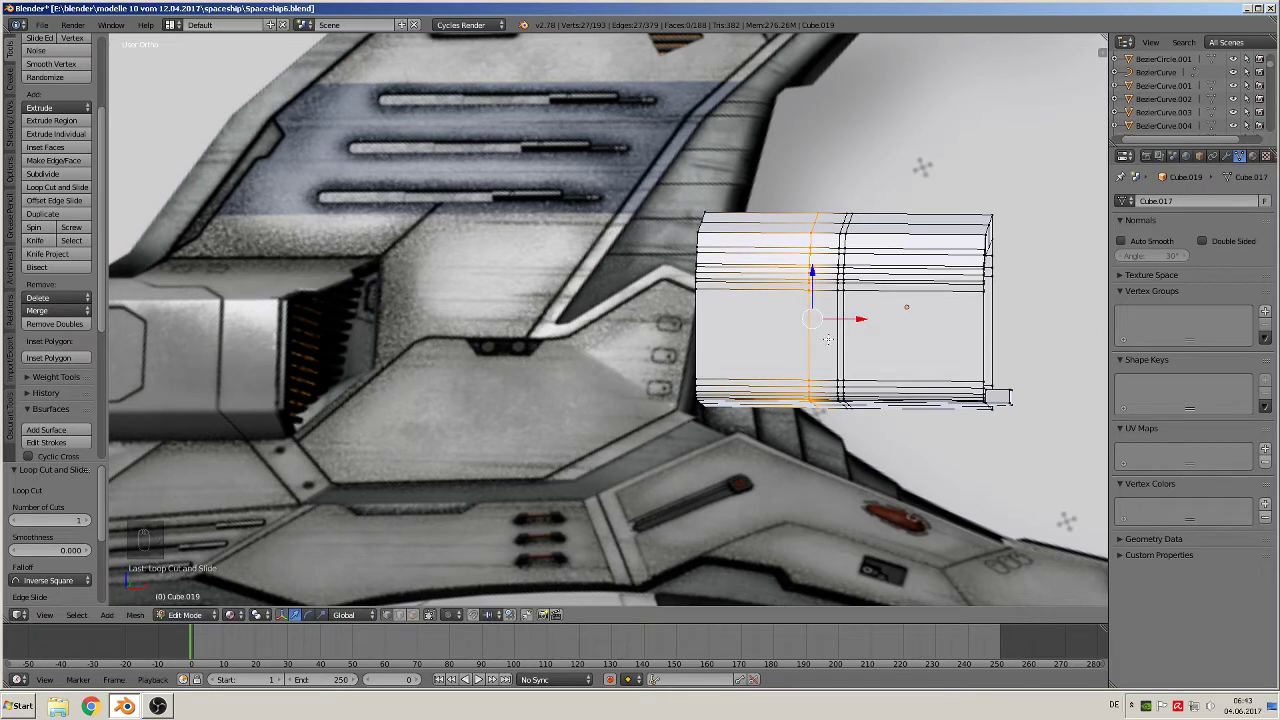
Add two evenly spaced lengthwise loop cuts across the side face and spread them apart by scaling 1.402 along Z.
key(ctrl+r)
scroll(829, 339, up, 1)
click(831, 337)
right_click(831, 337)
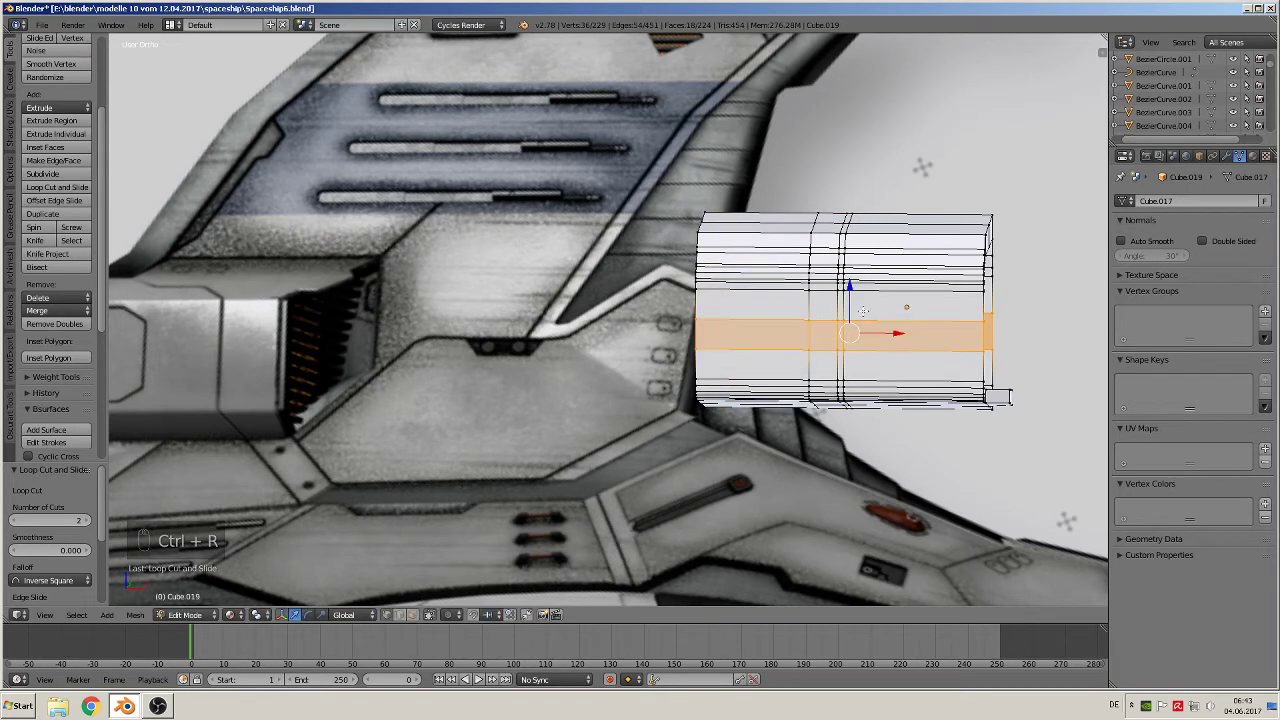
key(s)
key(z)
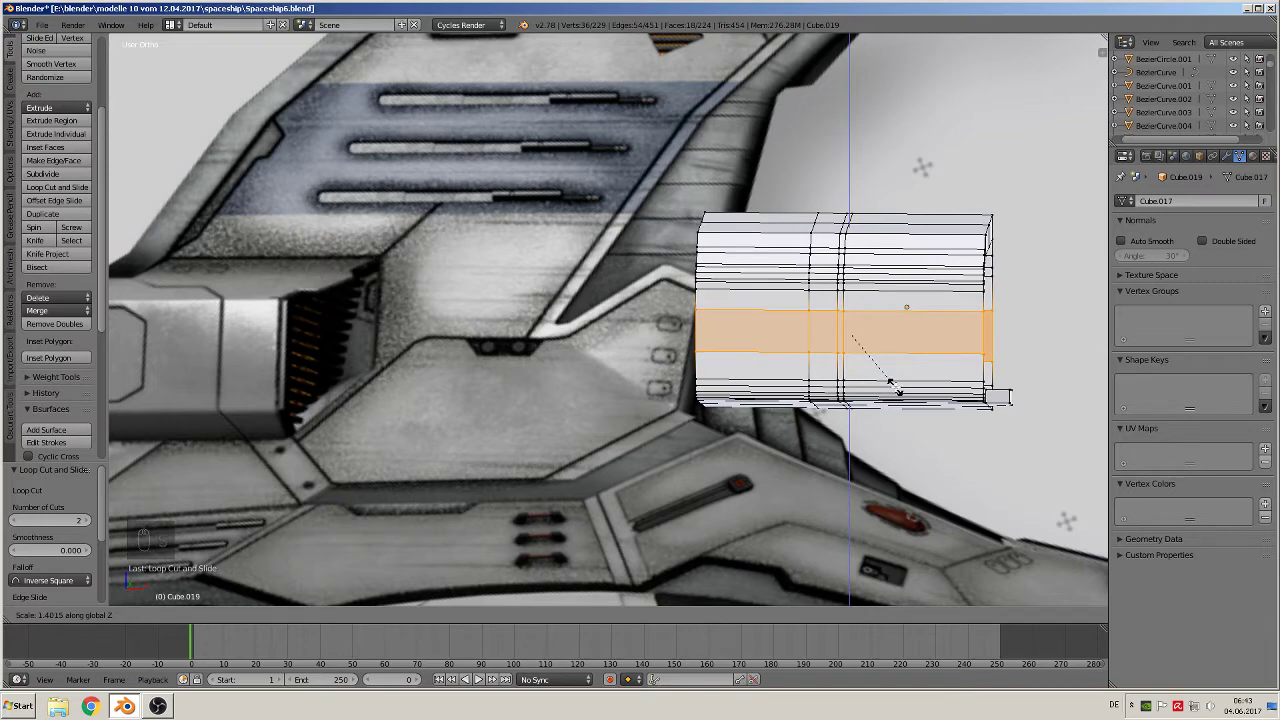
click(891, 385)
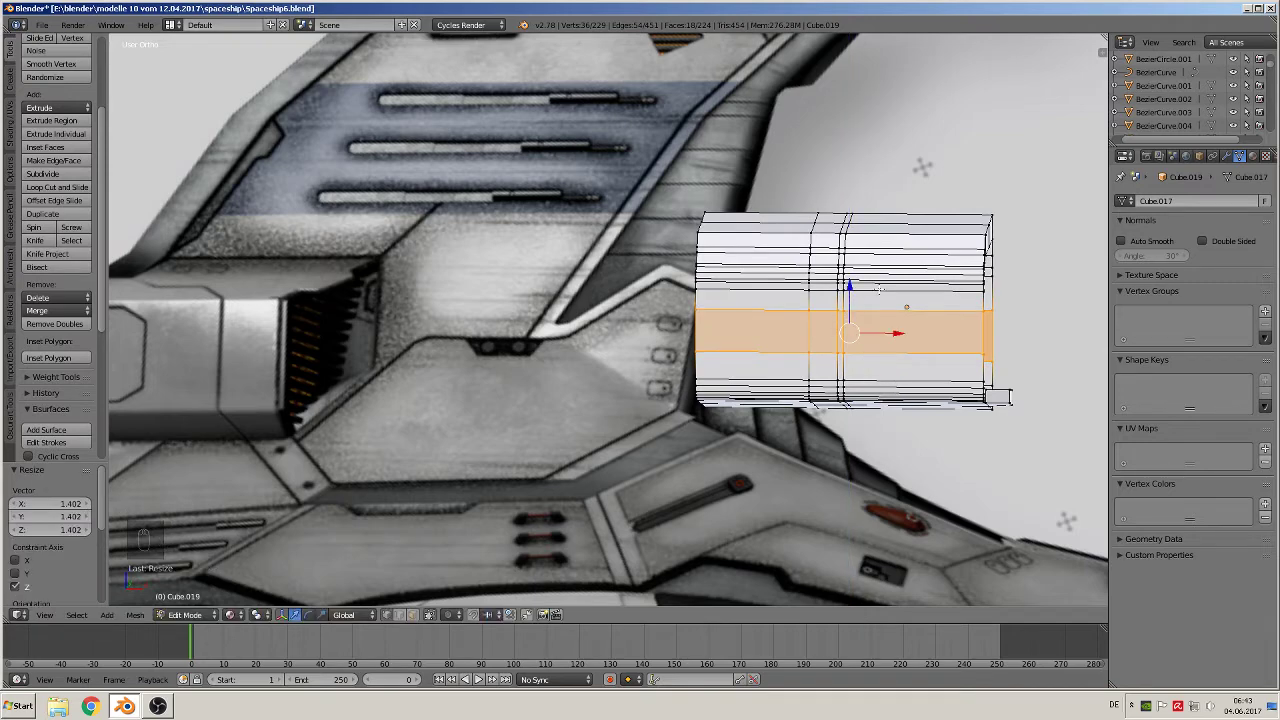
shift+middle_drag(878, 289, 797, 313)
scroll(949, 288, up, 2)
scroll(765, 336, down, 3)
scroll(711, 345, up, 4)
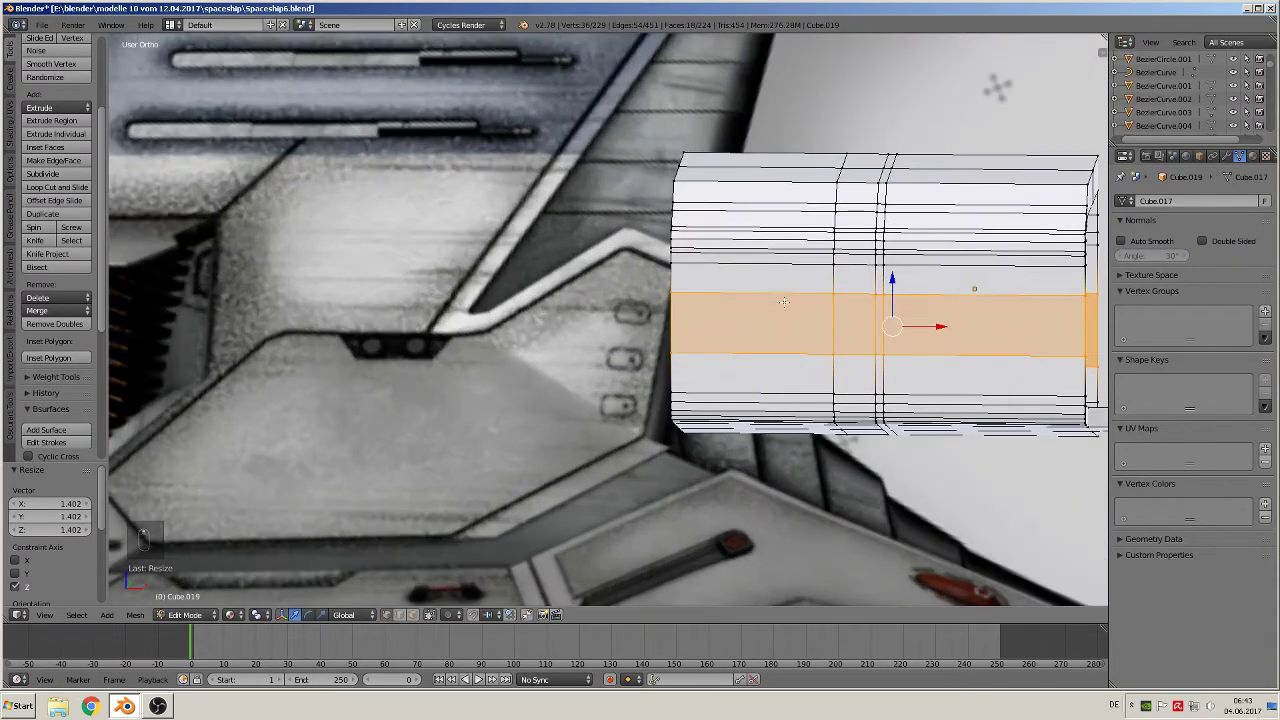
shift+middle_drag(928, 304, 777, 322)
scroll(777, 322, up, 2)
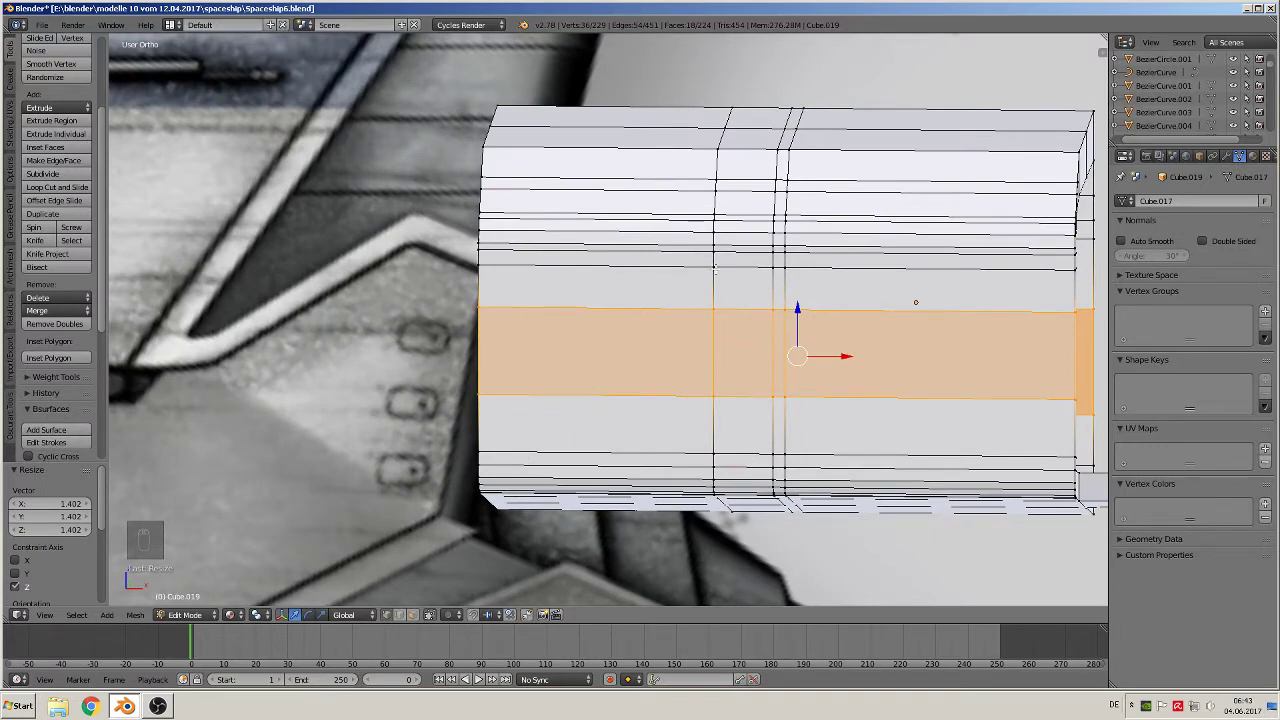
Knife two parallel diagonal cuts across the side face's upper corner, from its upper lengthwise loop toward the middle crosswise pair.
key(a)
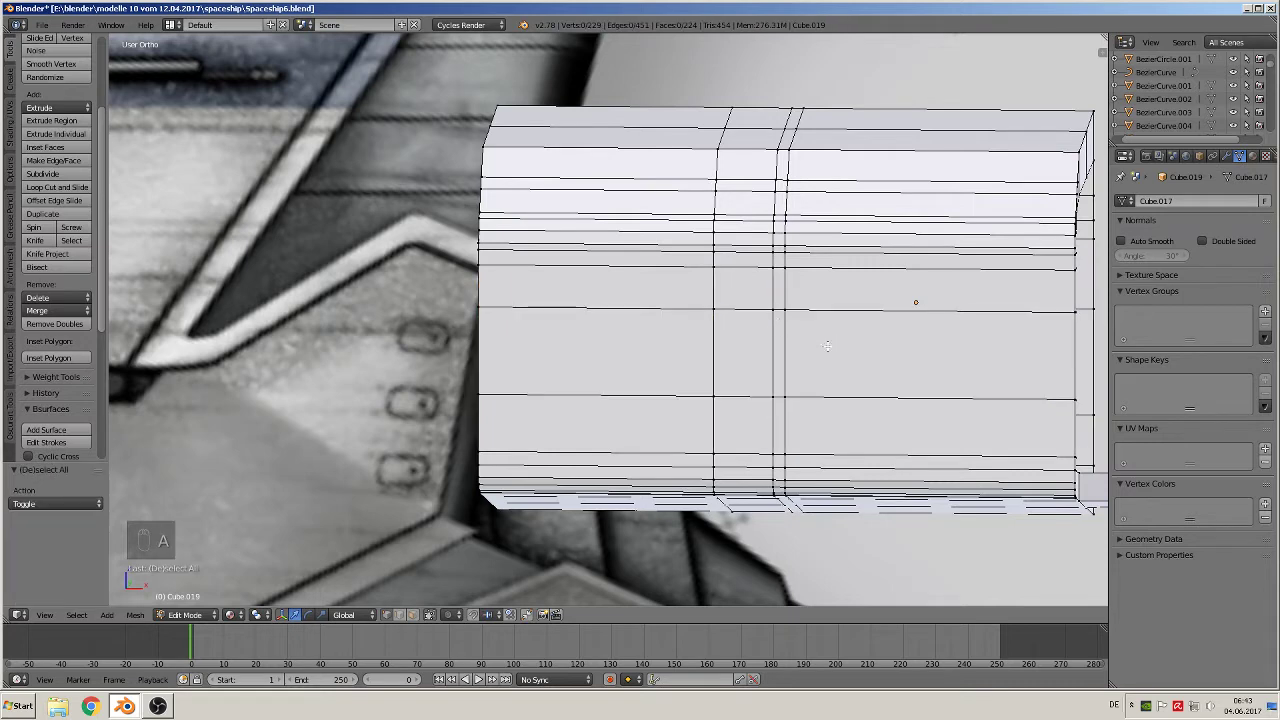
shift+middle_drag(828, 346, 685, 348)
scroll(696, 364, up, 2)
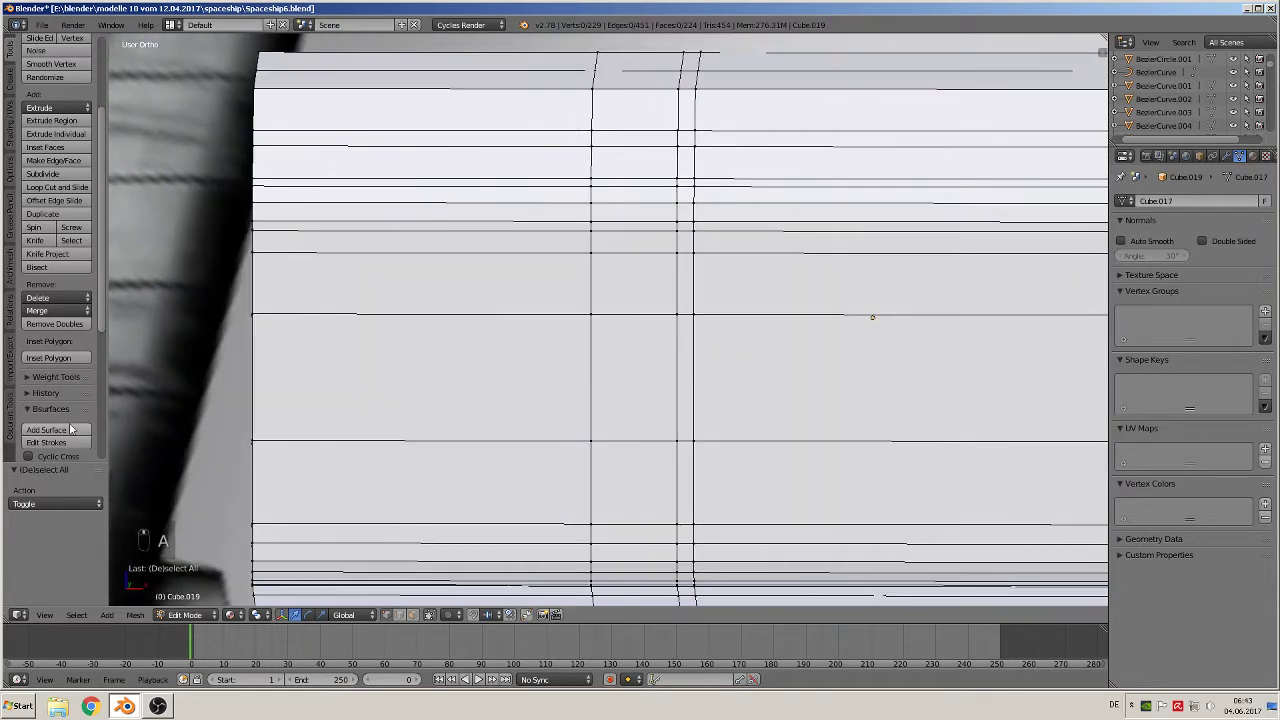
click(35, 241)
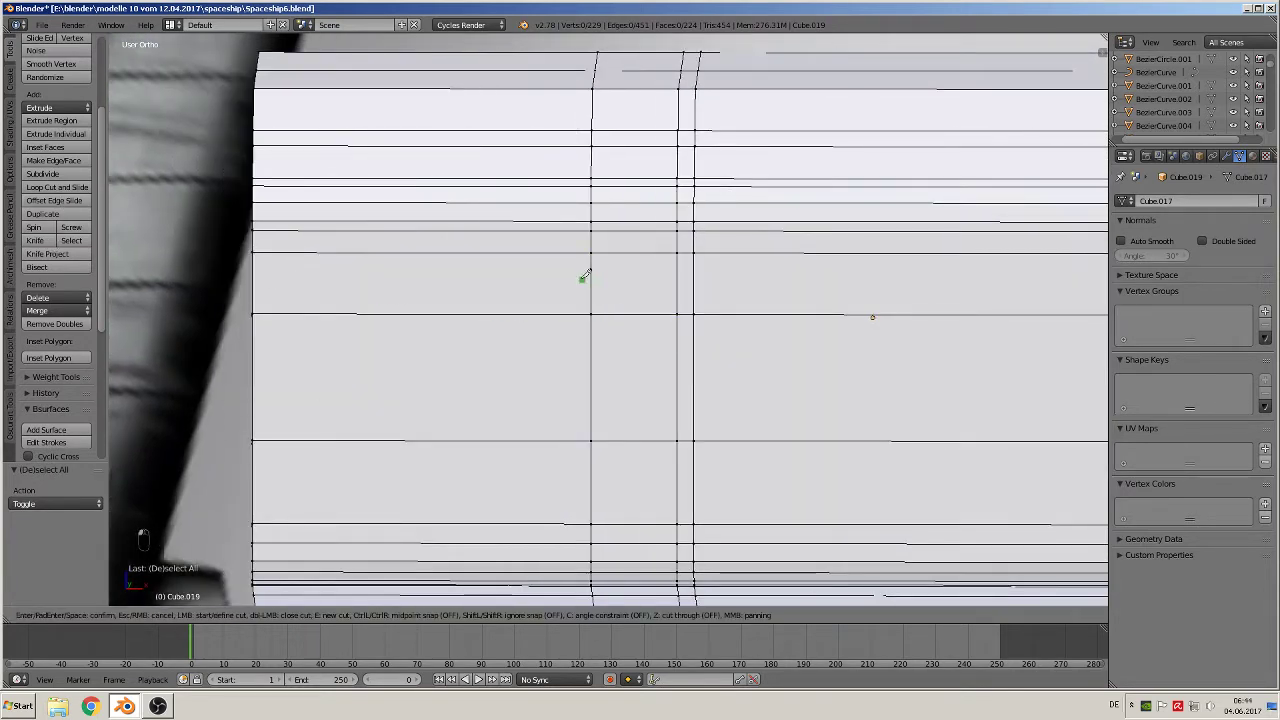
click(593, 252)
click(666, 313)
key(Return)
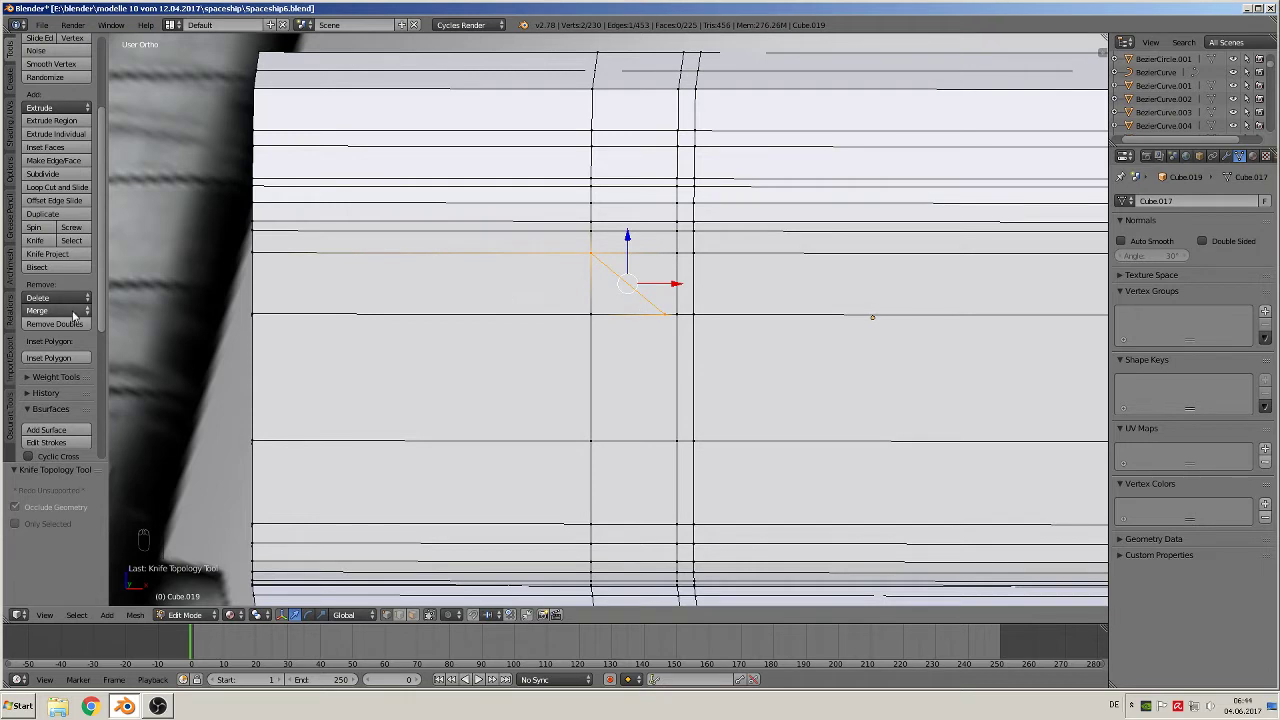
click(36, 241)
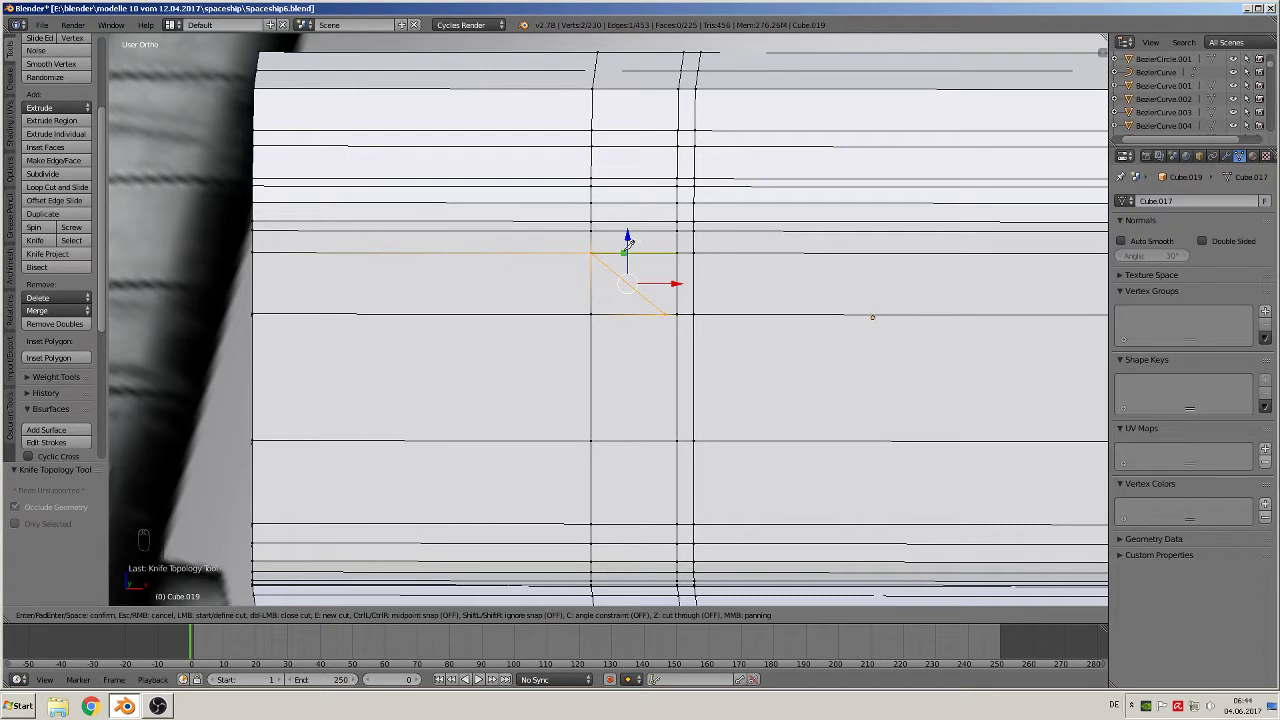
click(623, 252)
click(677, 296)
key(Return)
Knife two matching parallel diagonal cuts across the side face's lower corner, mirroring the upper pair.
shift+middle_drag(710, 463, 703, 436)
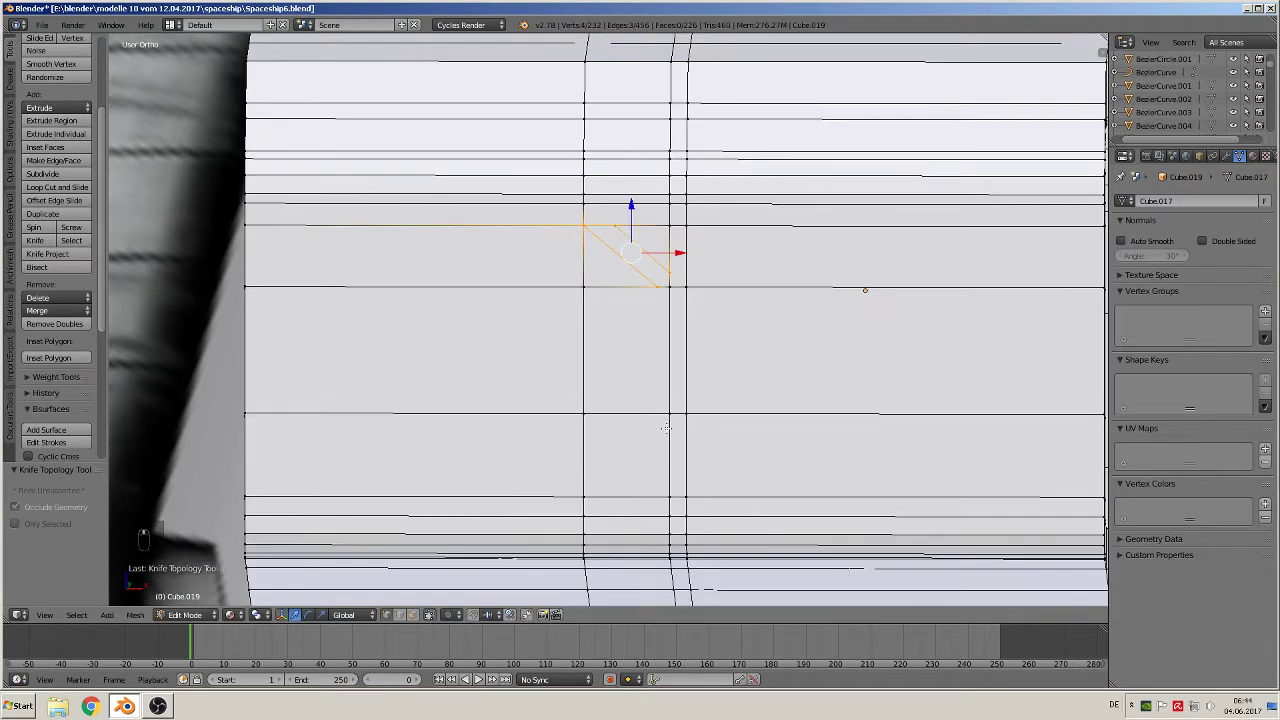
click(35, 241)
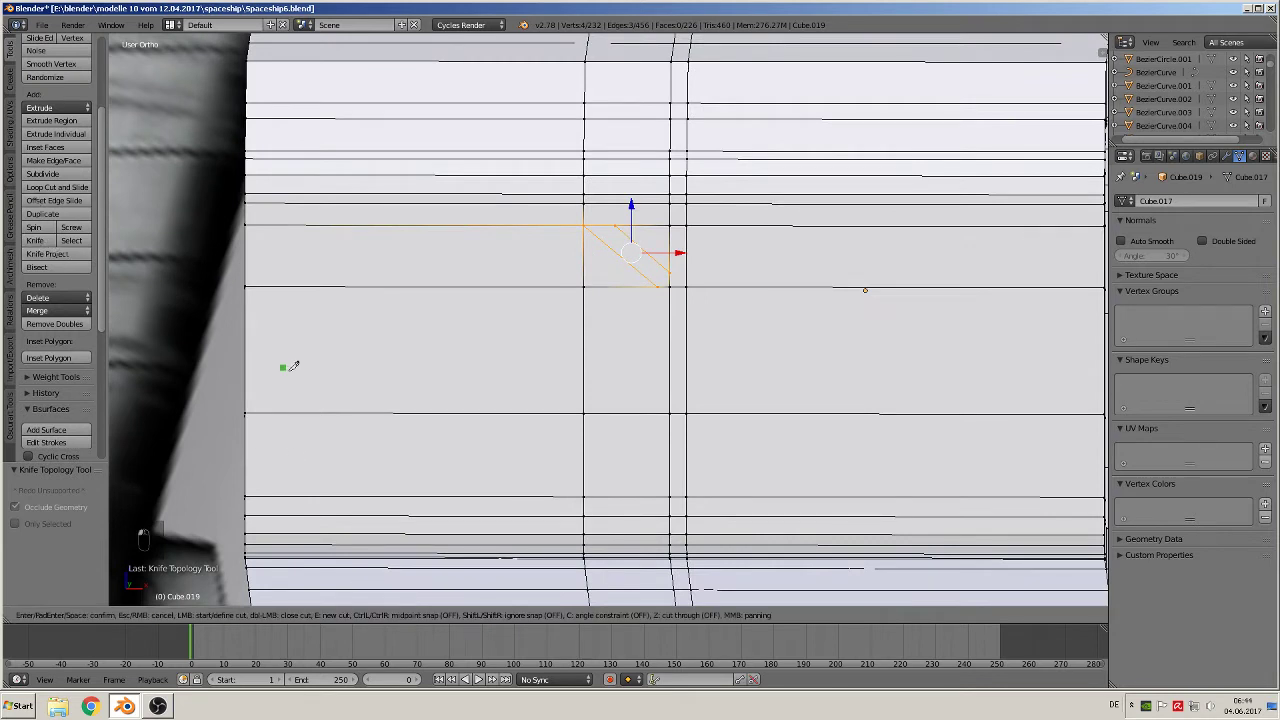
click(584, 496)
click(658, 414)
key(Return)
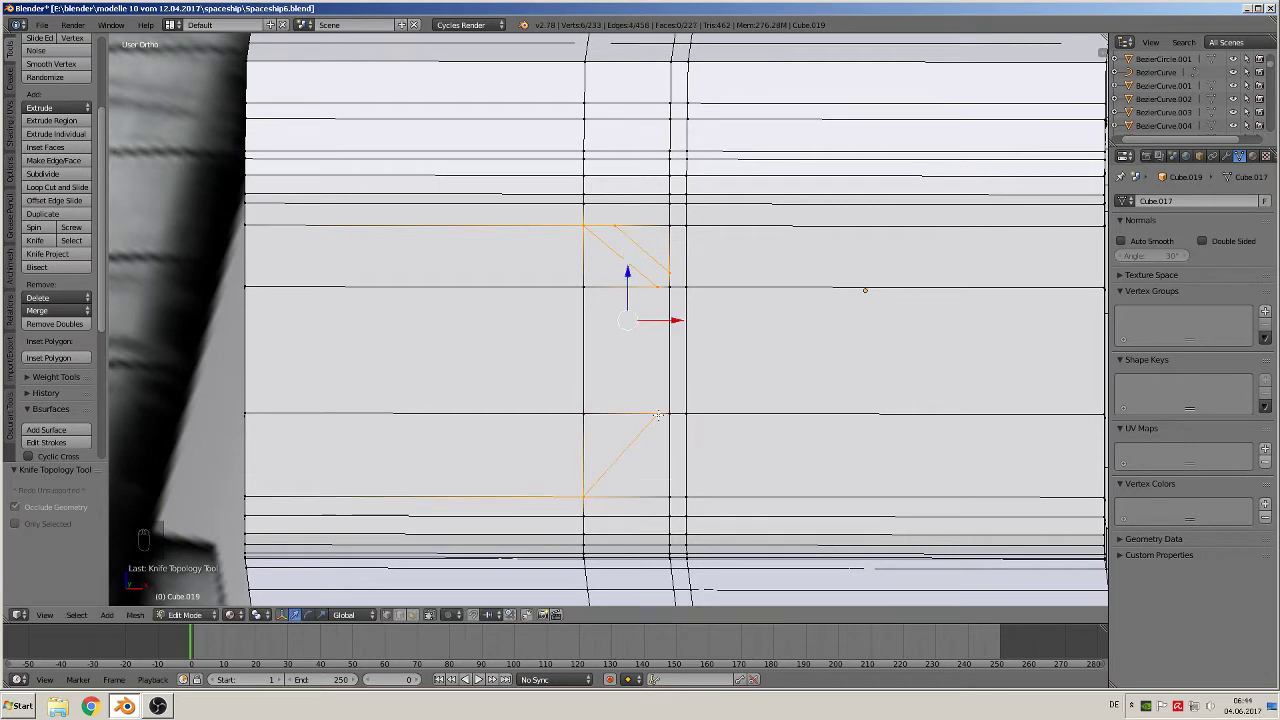
click(37, 242)
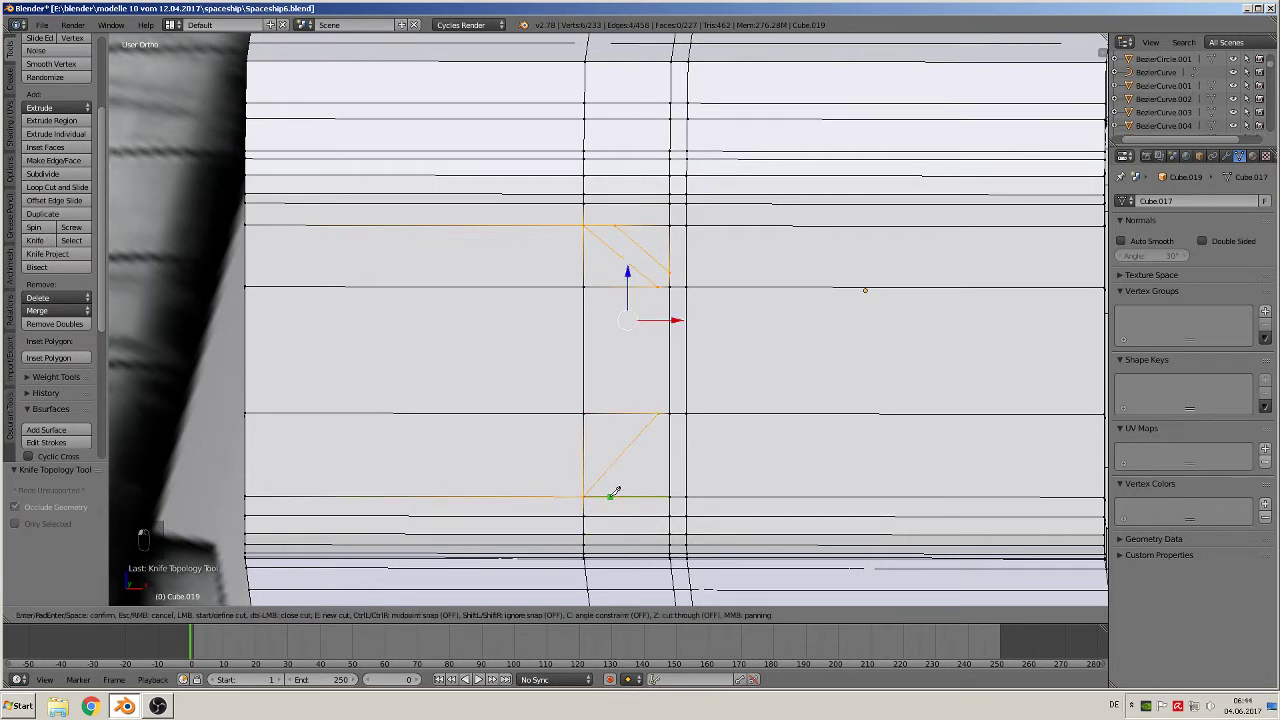
click(611, 495)
click(676, 421)
key(Return)
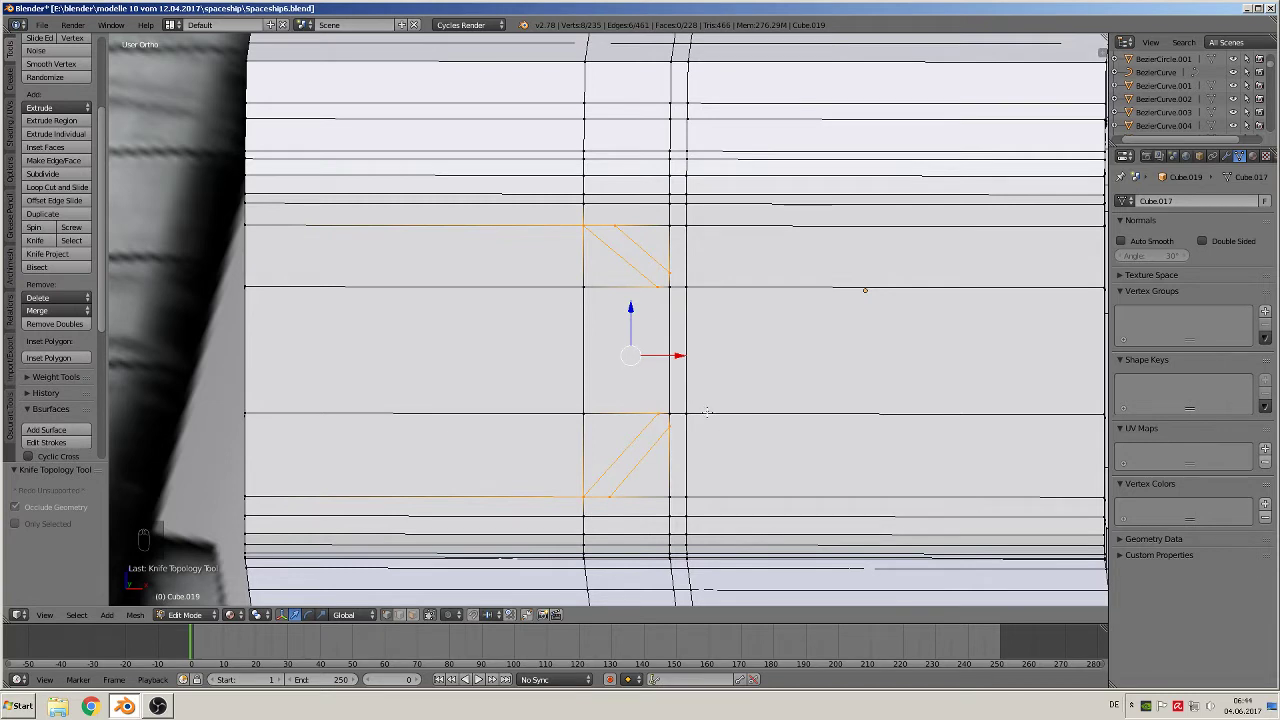
Extend the inner upper and lower diagonals with knife cuts to the nearer crosswise loop of the middle pair.
scroll(707, 411, up, 1)
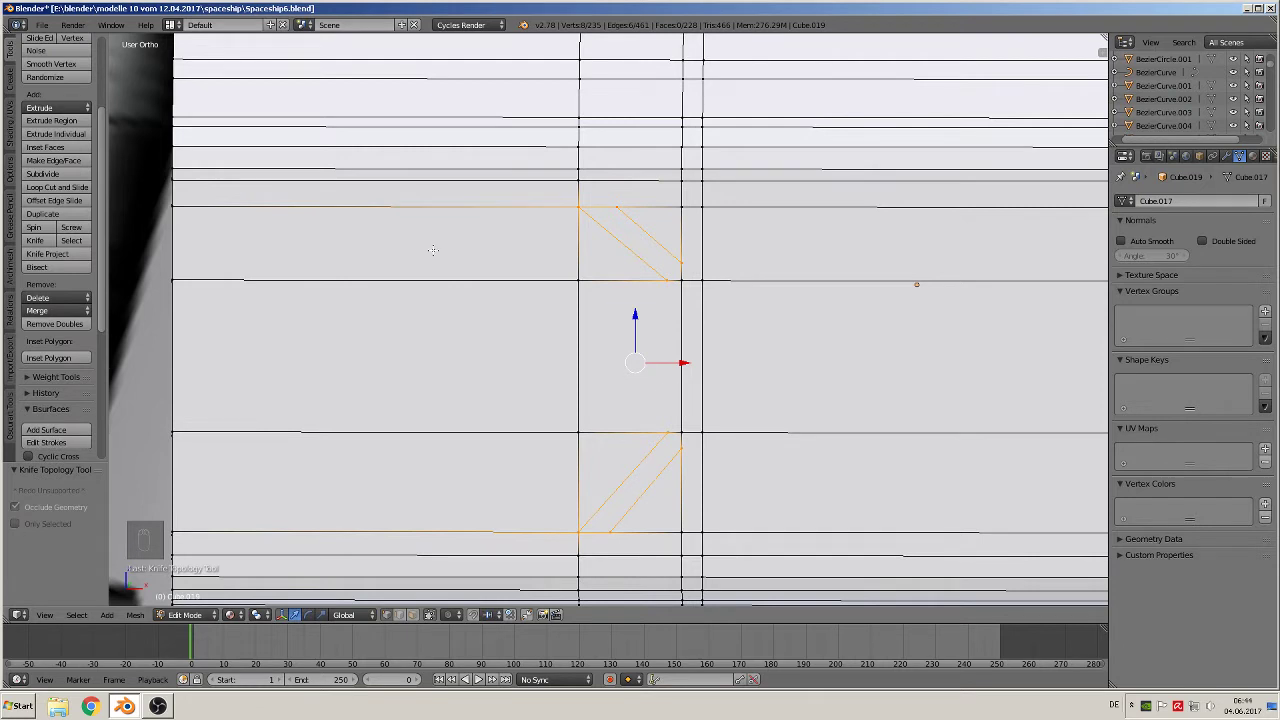
click(34, 227)
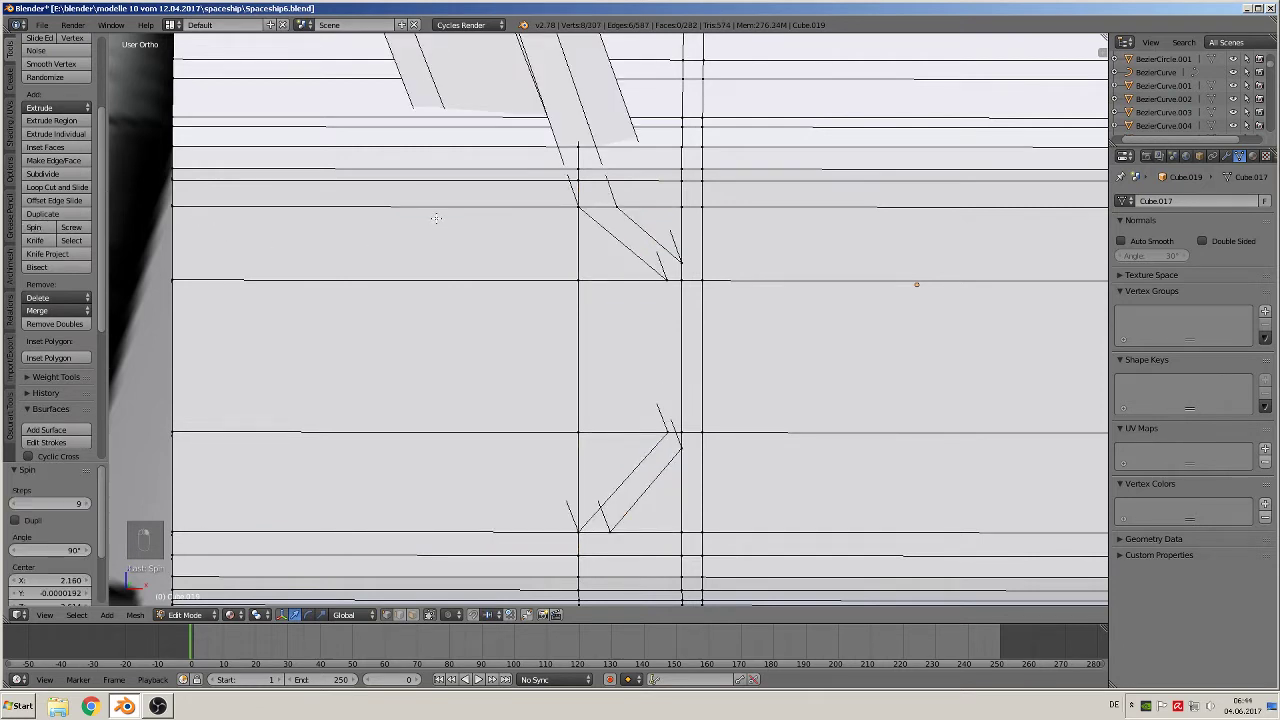
key(ctrl+z)
click(84, 239)
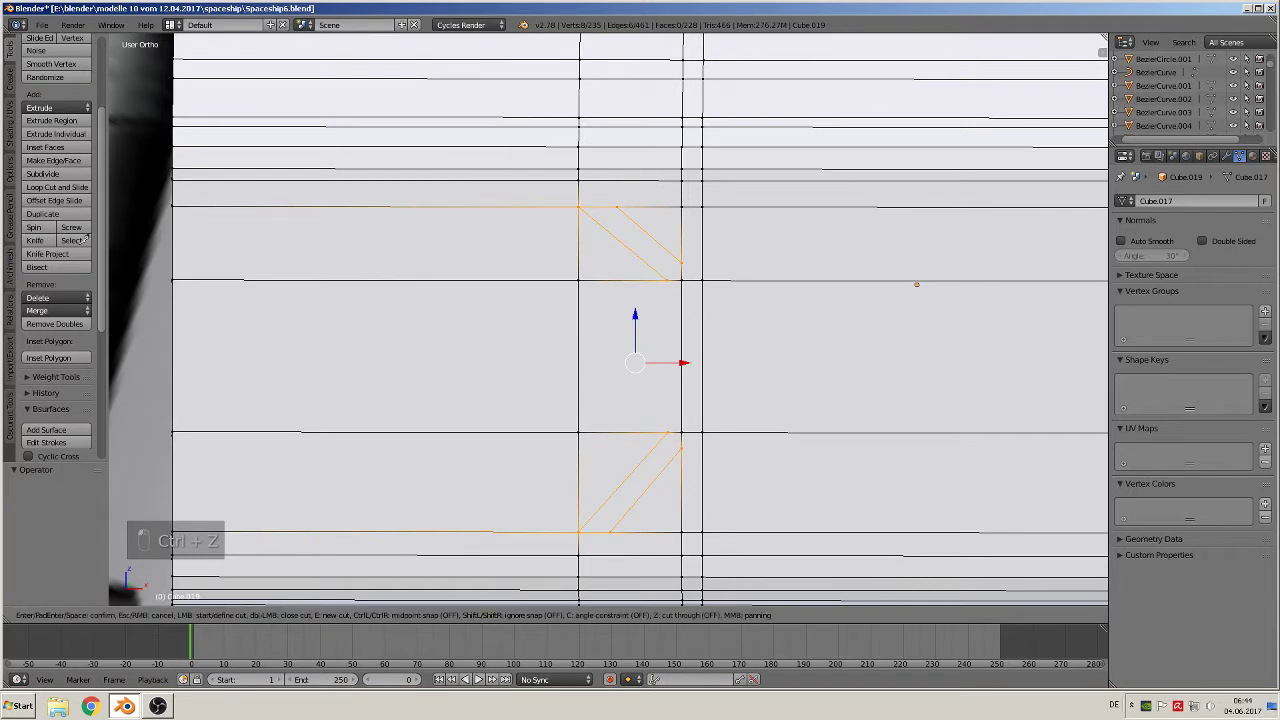
click(667, 280)
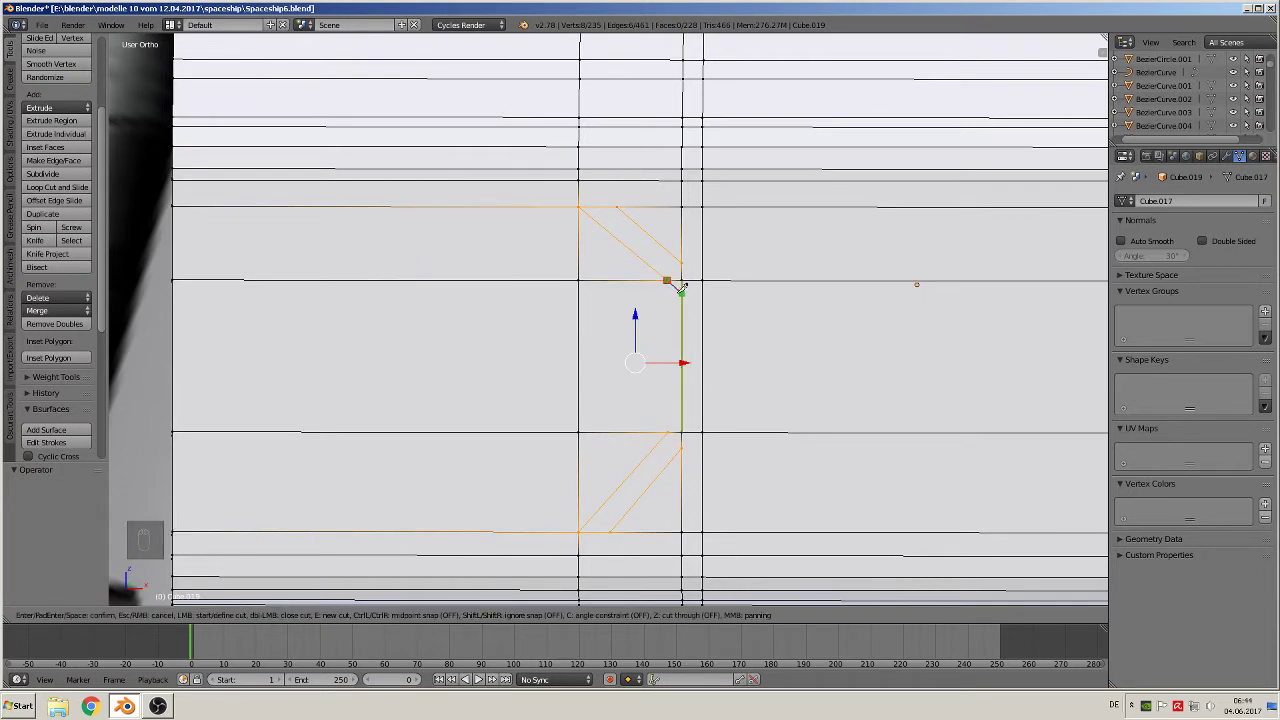
click(681, 284)
key(Return)
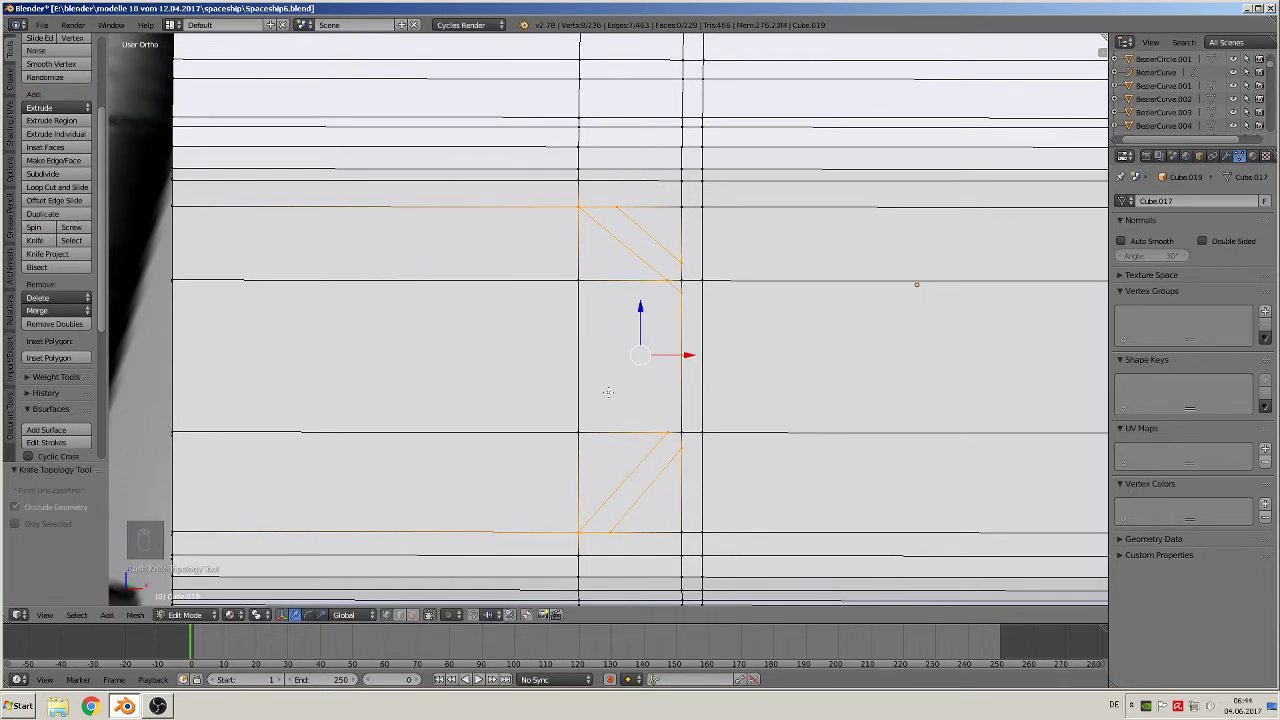
click(36, 240)
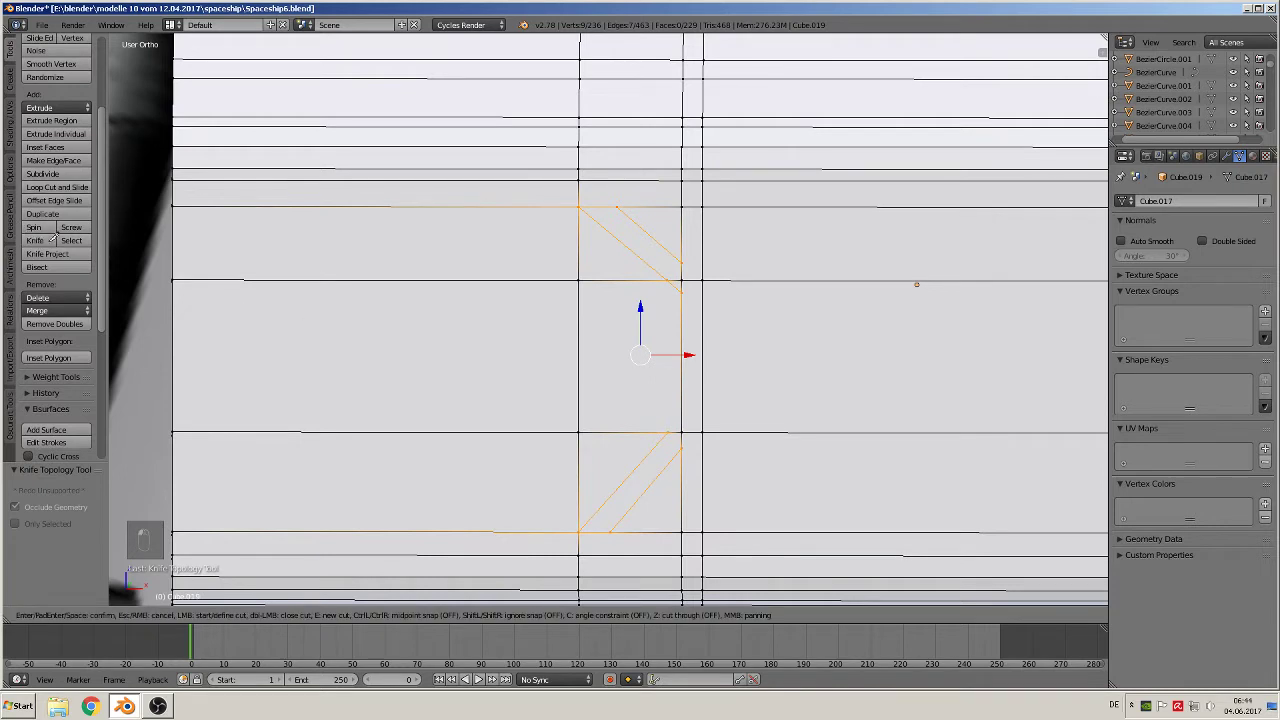
click(667, 432)
click(683, 413)
key(Return)
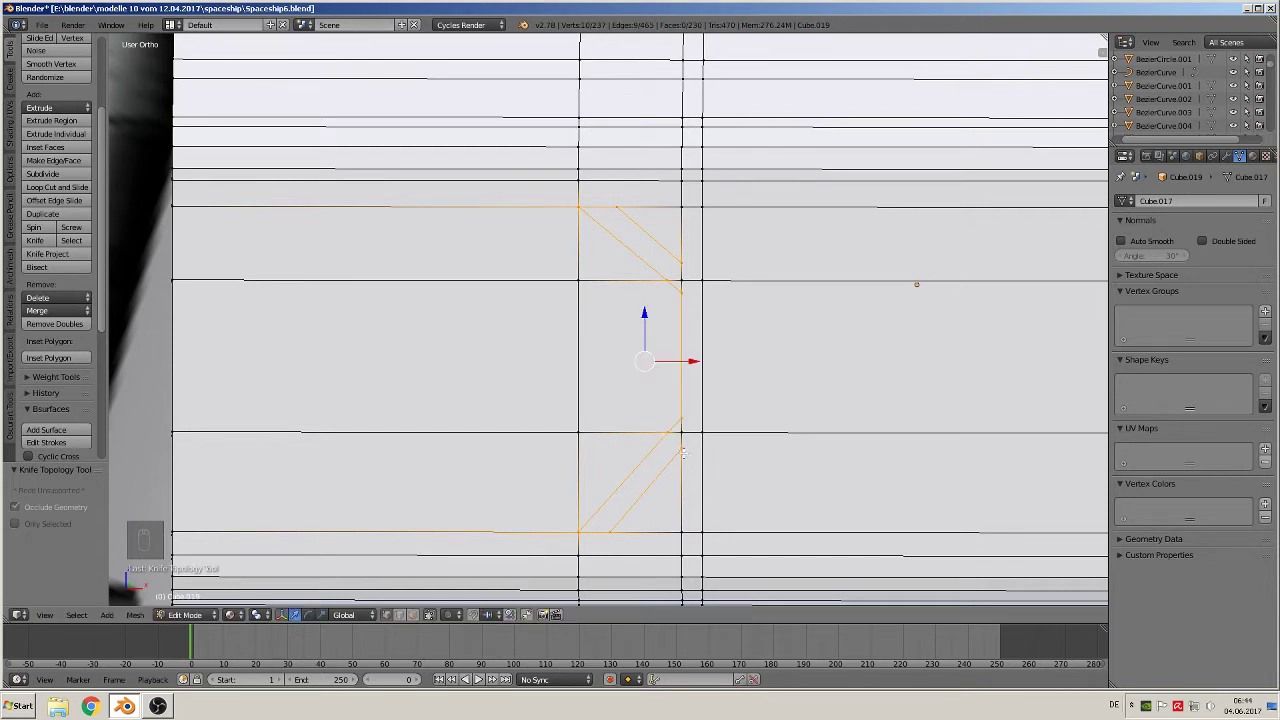
Extend the outer upper and lower diagonals with knife cuts to the farther crosswise loop, ending at its lengthwise-loop intersections, and clear the selection.
click(34, 241)
click(682, 263)
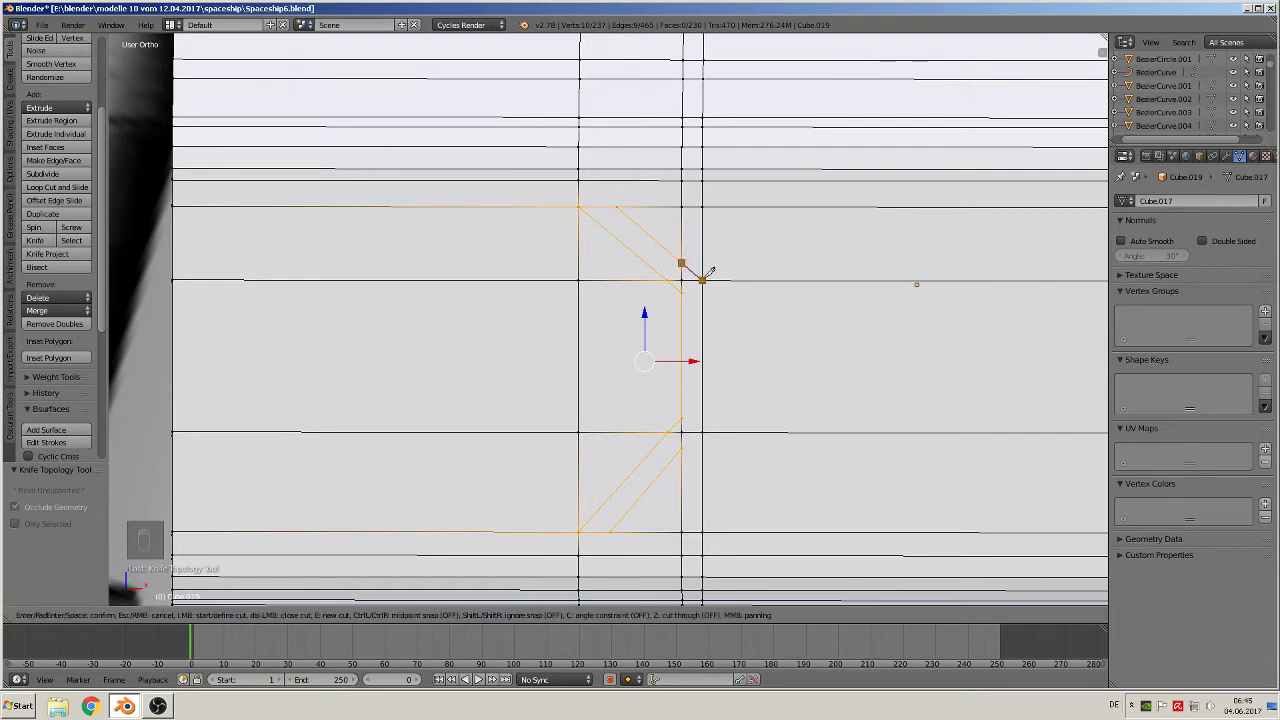
click(702, 280)
key(Return)
click(34, 241)
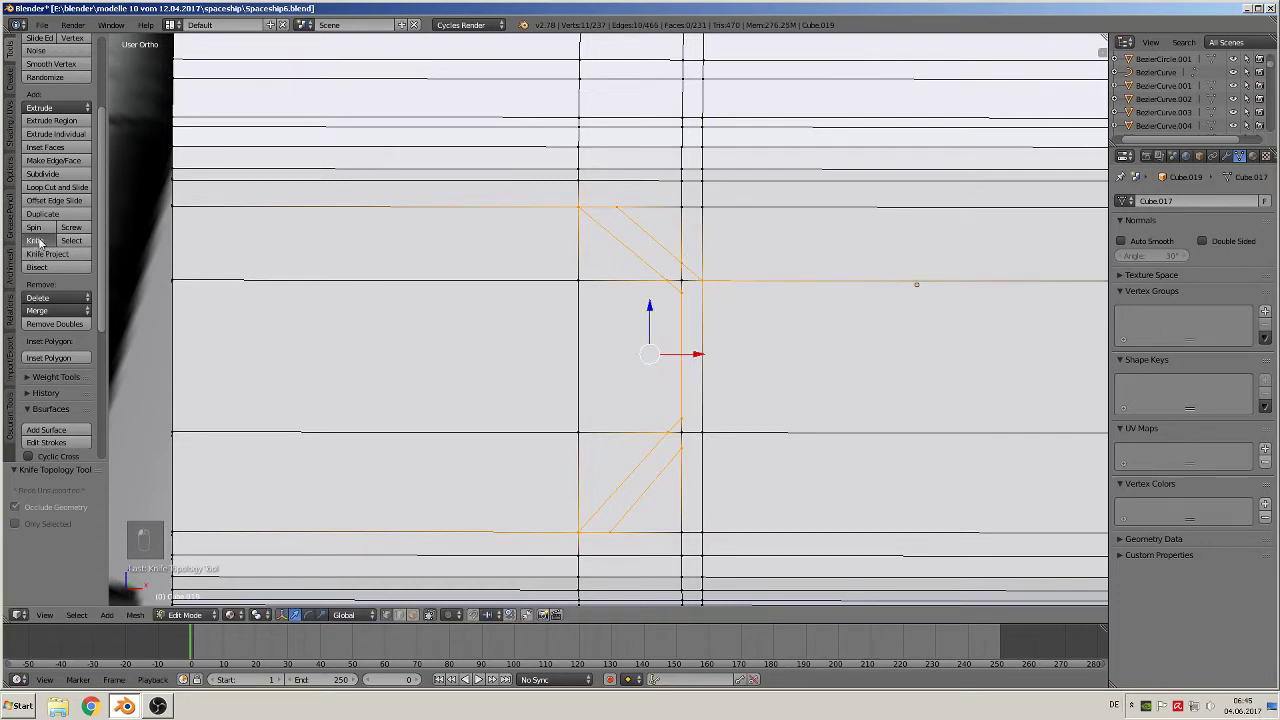
click(681, 447)
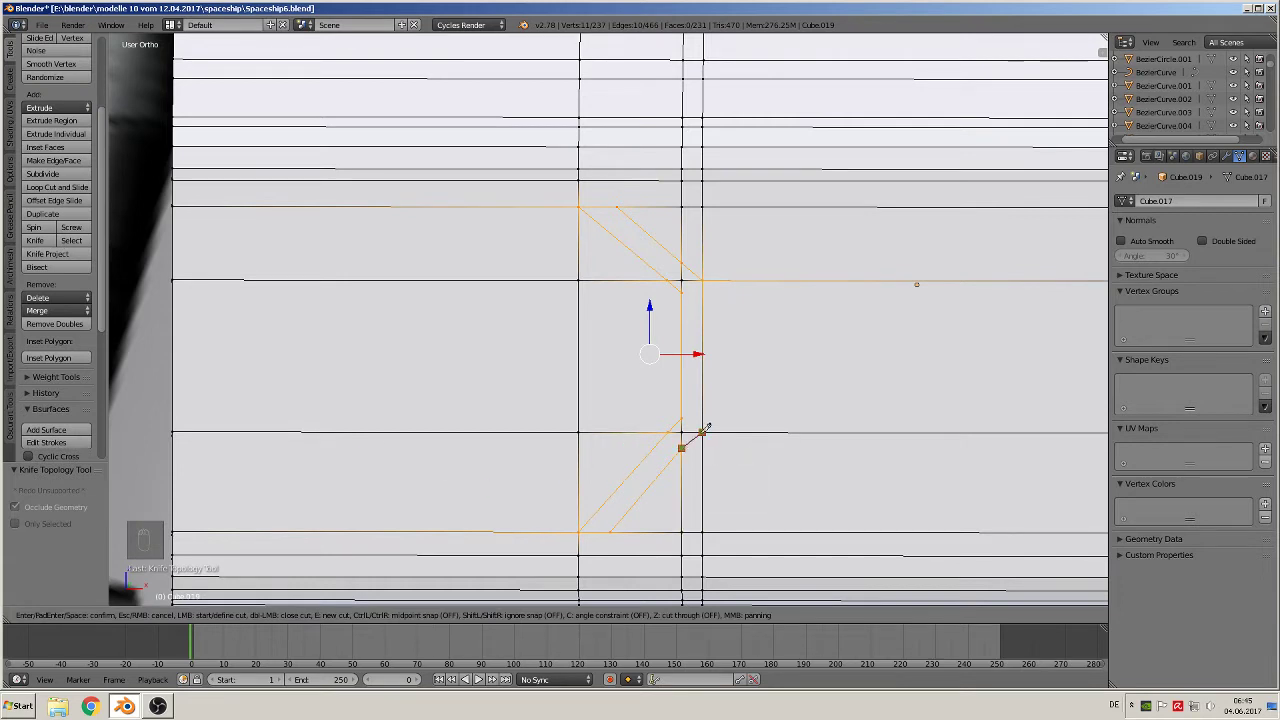
click(702, 432)
key(Return)
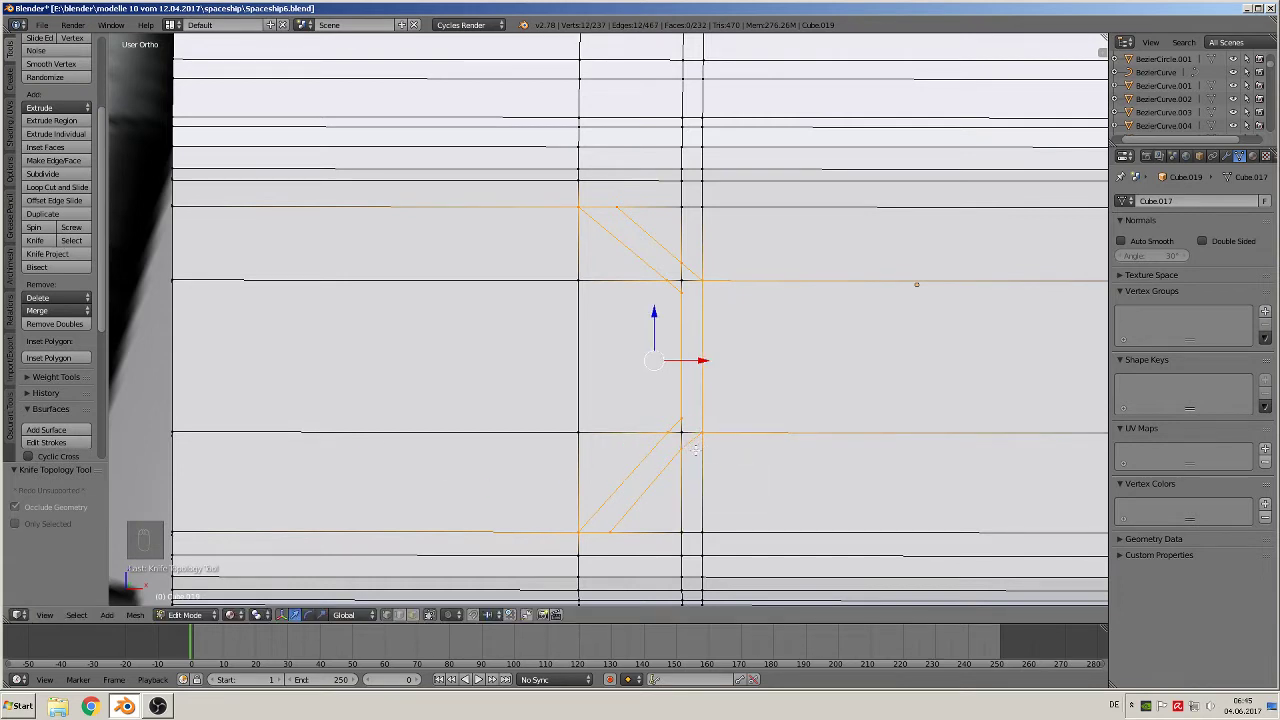
key(a)
Extend the other ends of both outer diagonals with knife cuts to the next lengthwise loops above and below.
scroll(579, 543, down, 5)
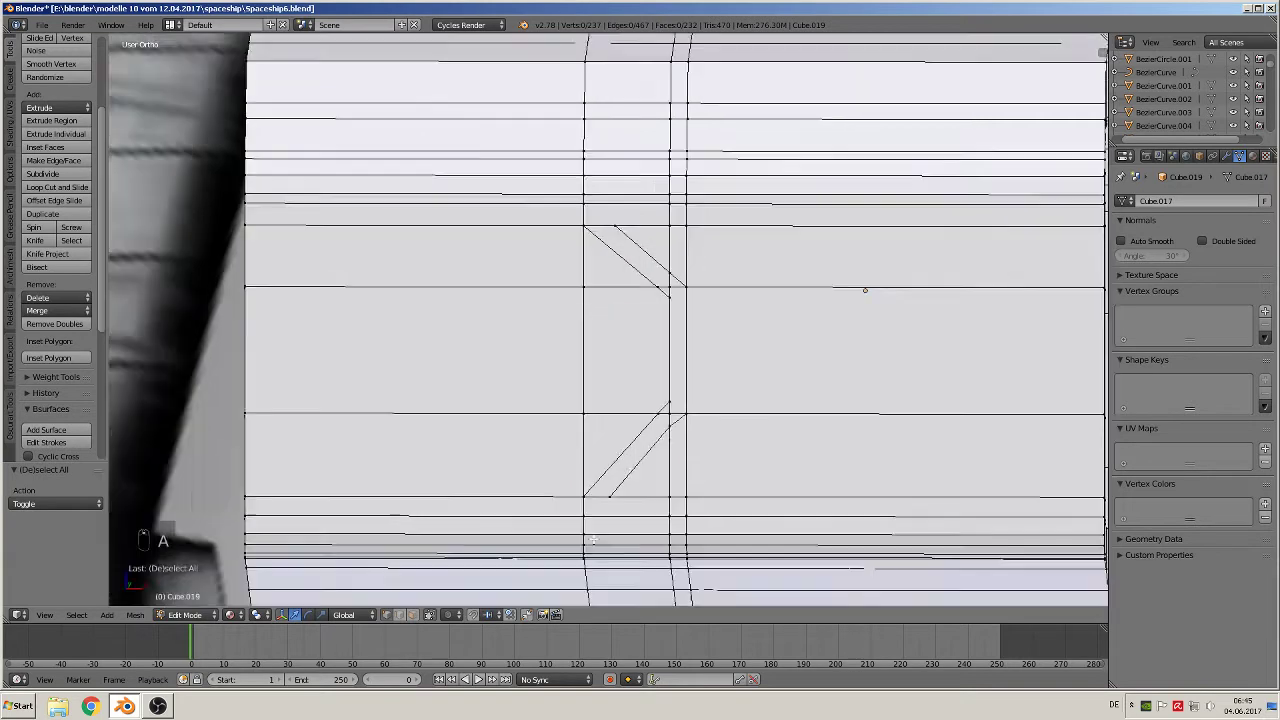
scroll(579, 543, up, 2)
click(35, 241)
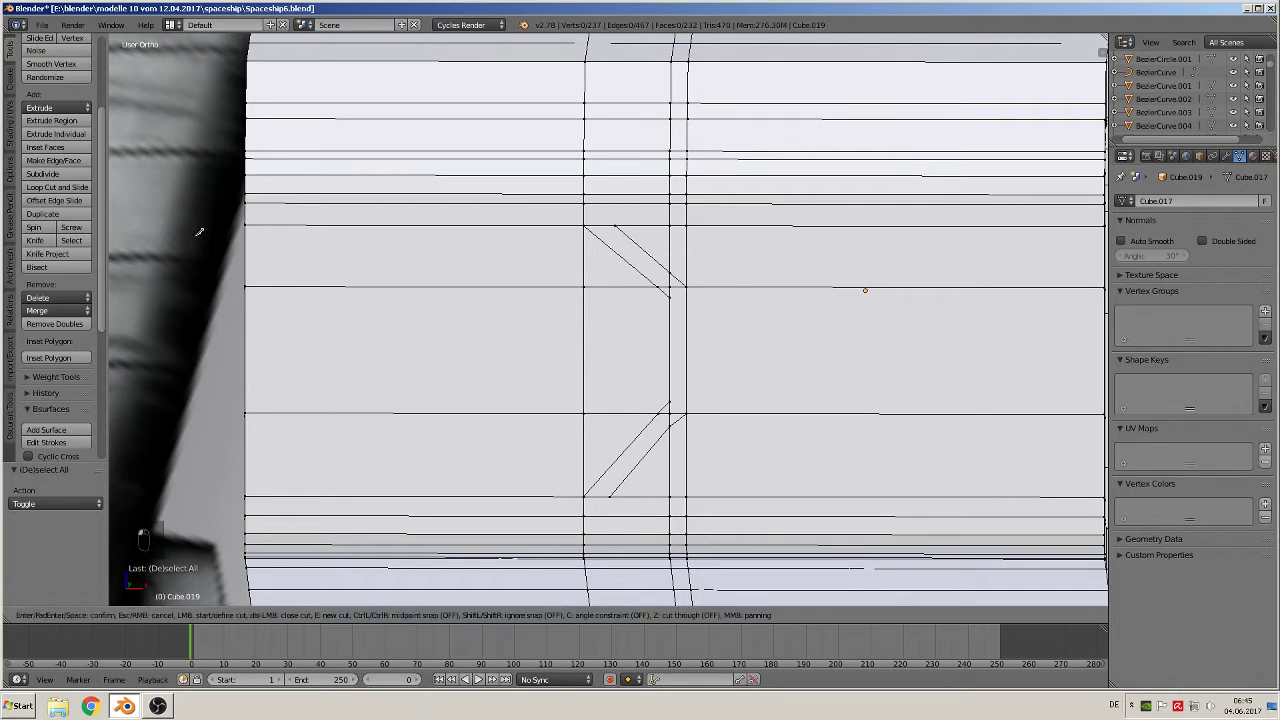
click(593, 203)
key(Return)
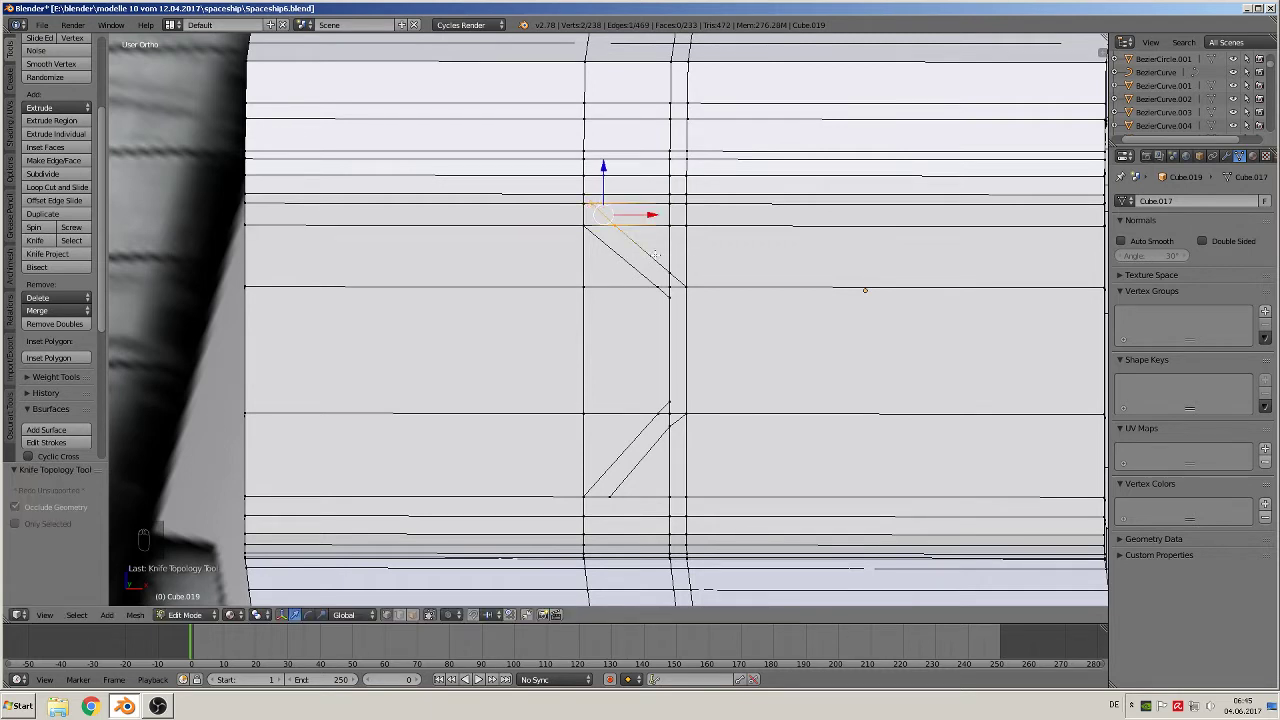
click(35, 240)
click(609, 496)
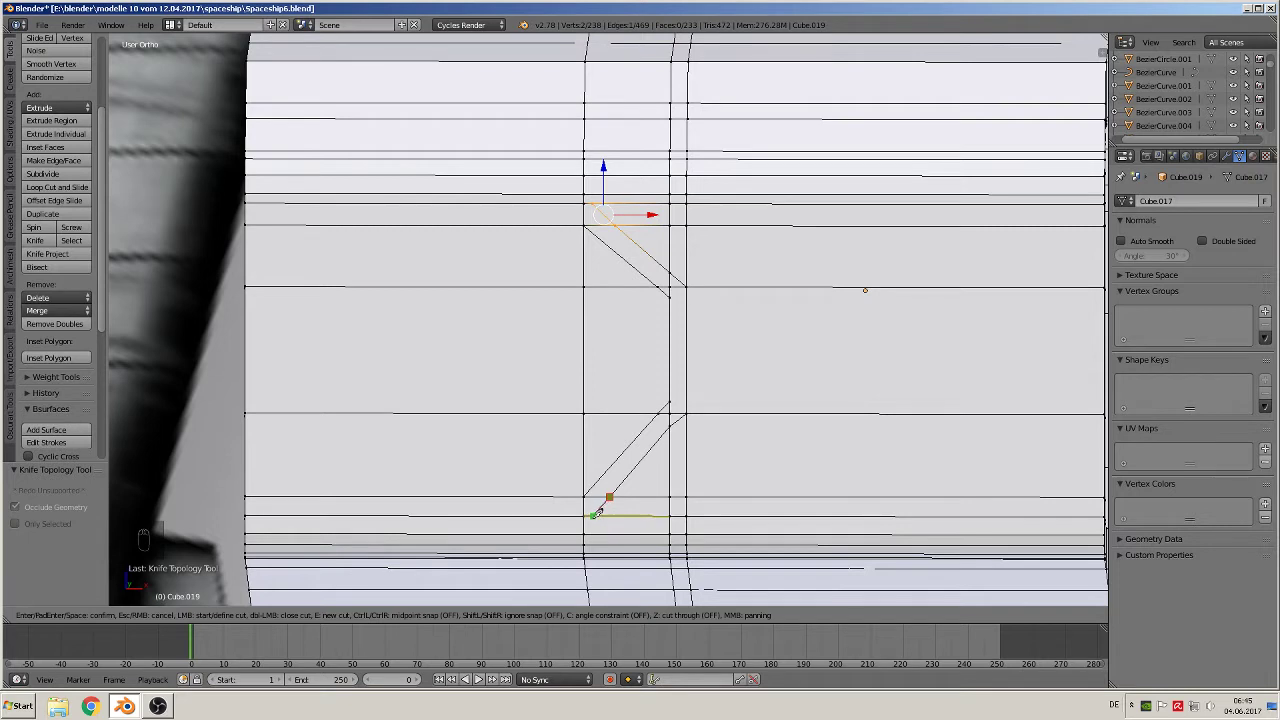
click(594, 514)
key(Return)
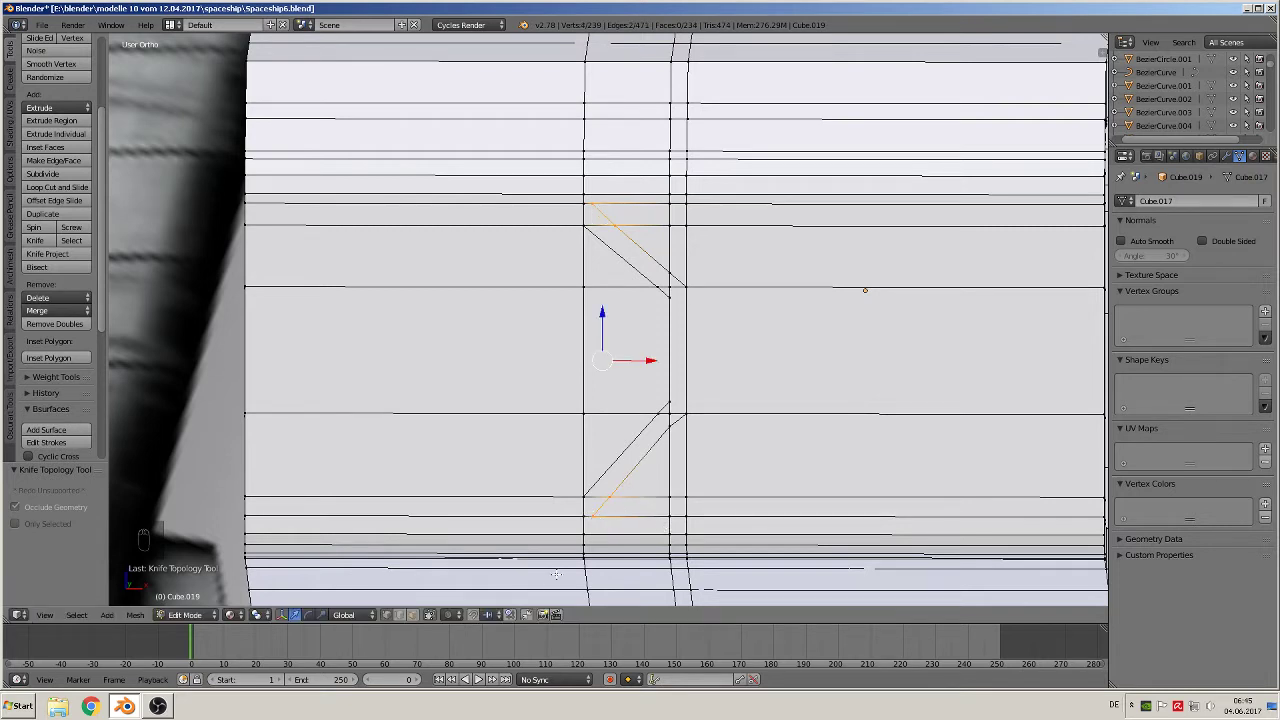
Select the narrow face strip outlining the angled side panel, extrude it in place, push it slightly inward along Y as a groove, and return to Object Mode.
click(413, 615)
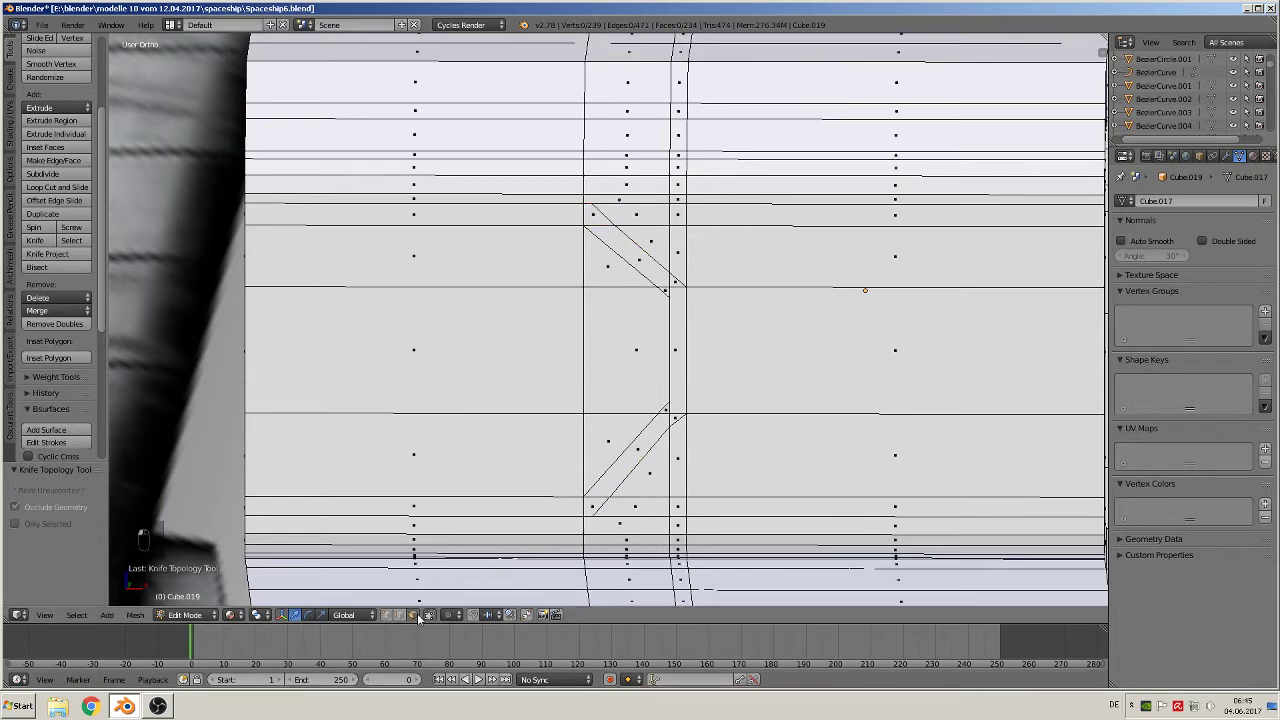
right_click(548, 504)
shift+right_click(616, 473)
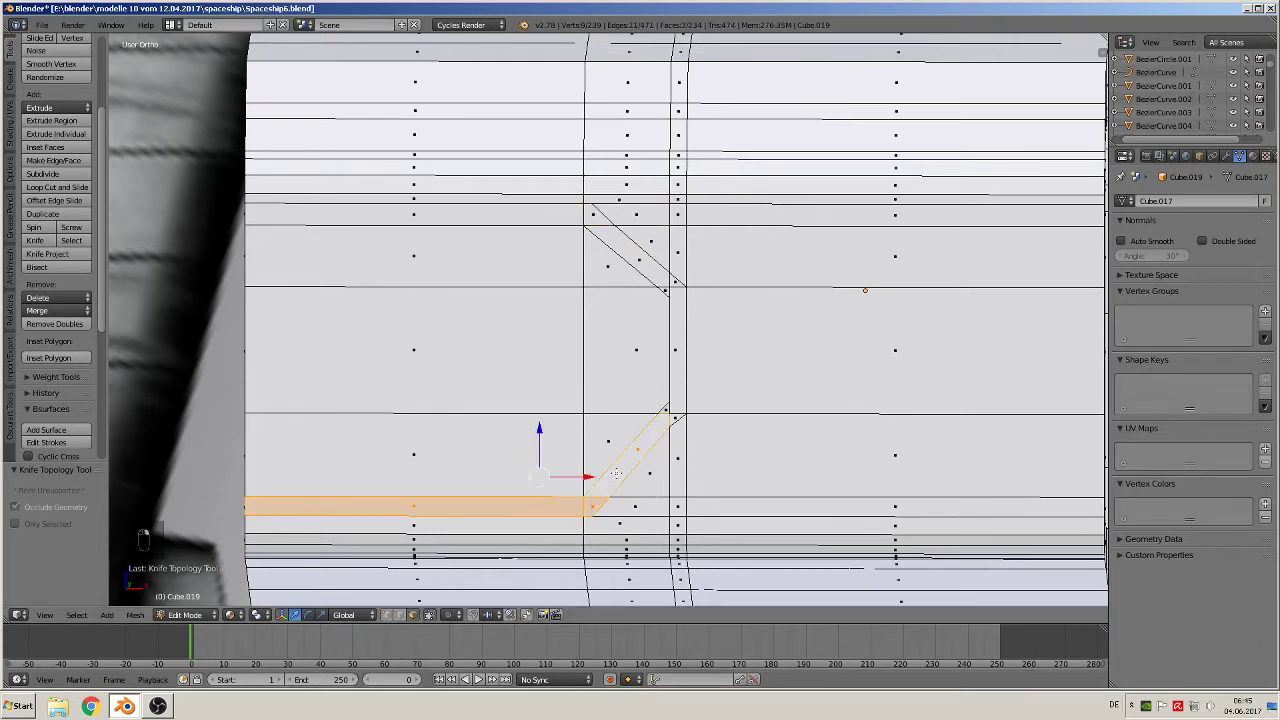
shift+right_click(675, 416)
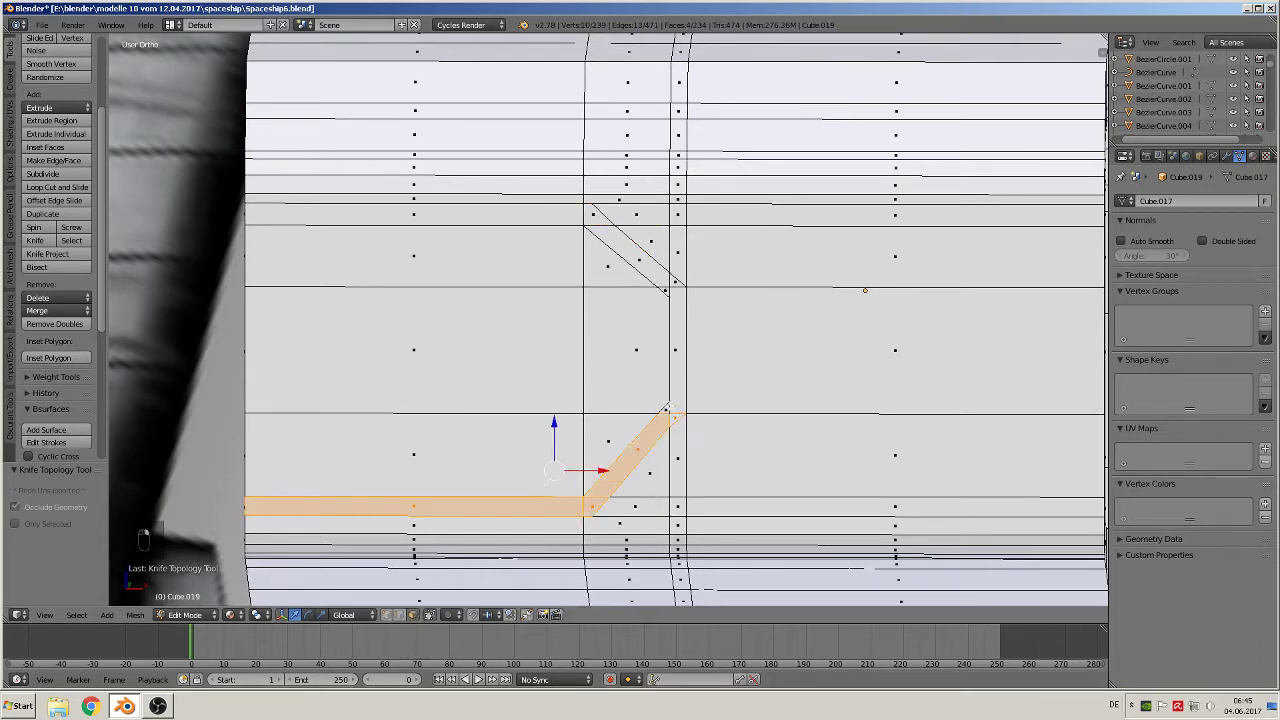
shift+right_click(676, 356)
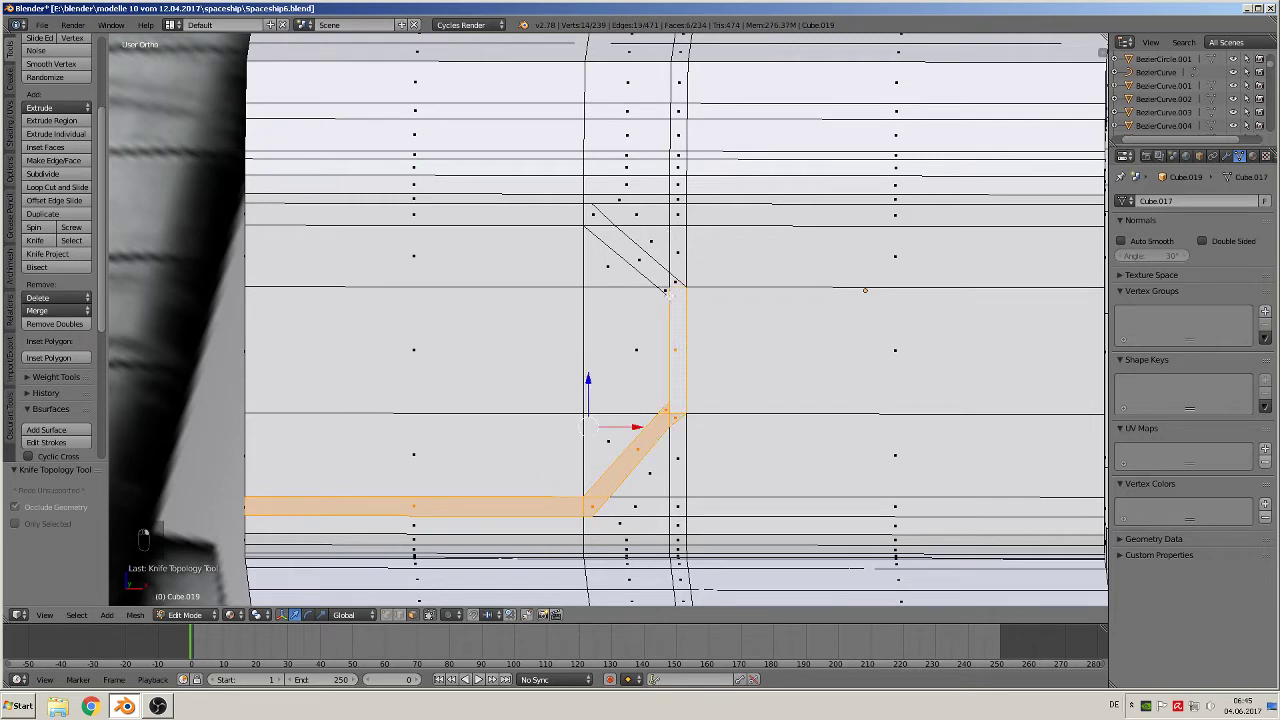
shift+right_click(658, 266)
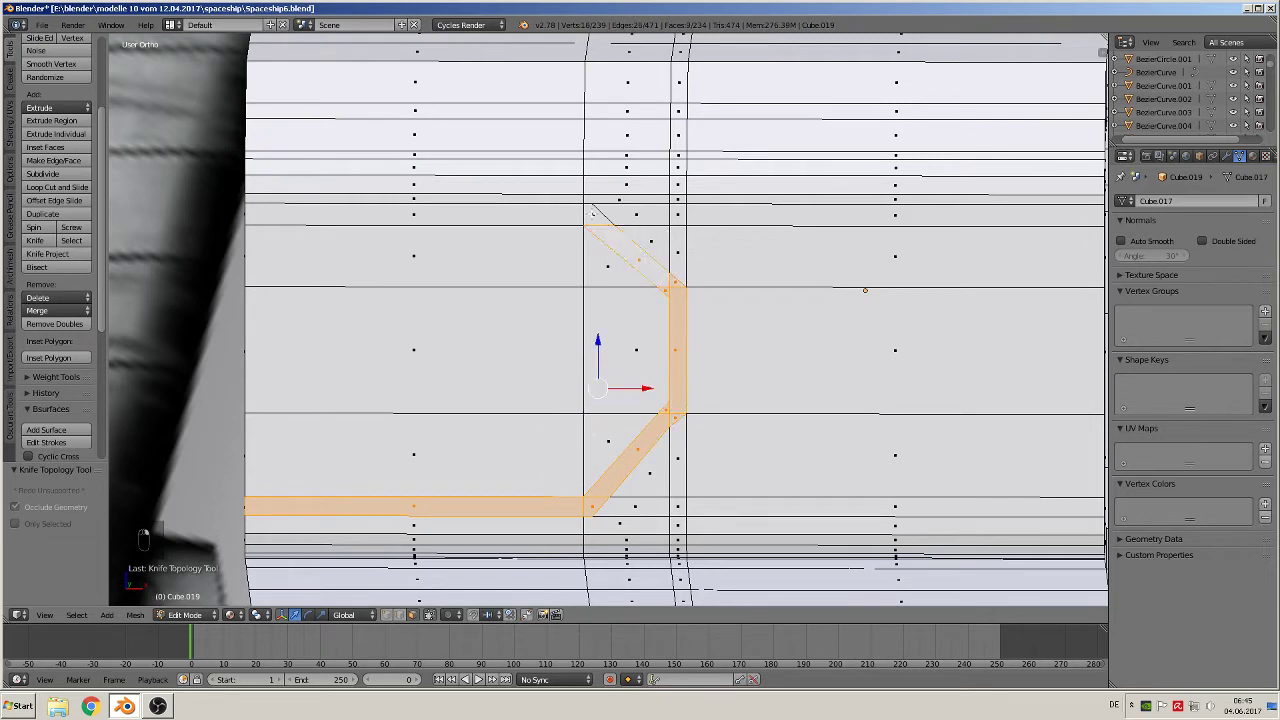
shift+right_click(556, 215)
middle_drag(491, 314, 666, 328)
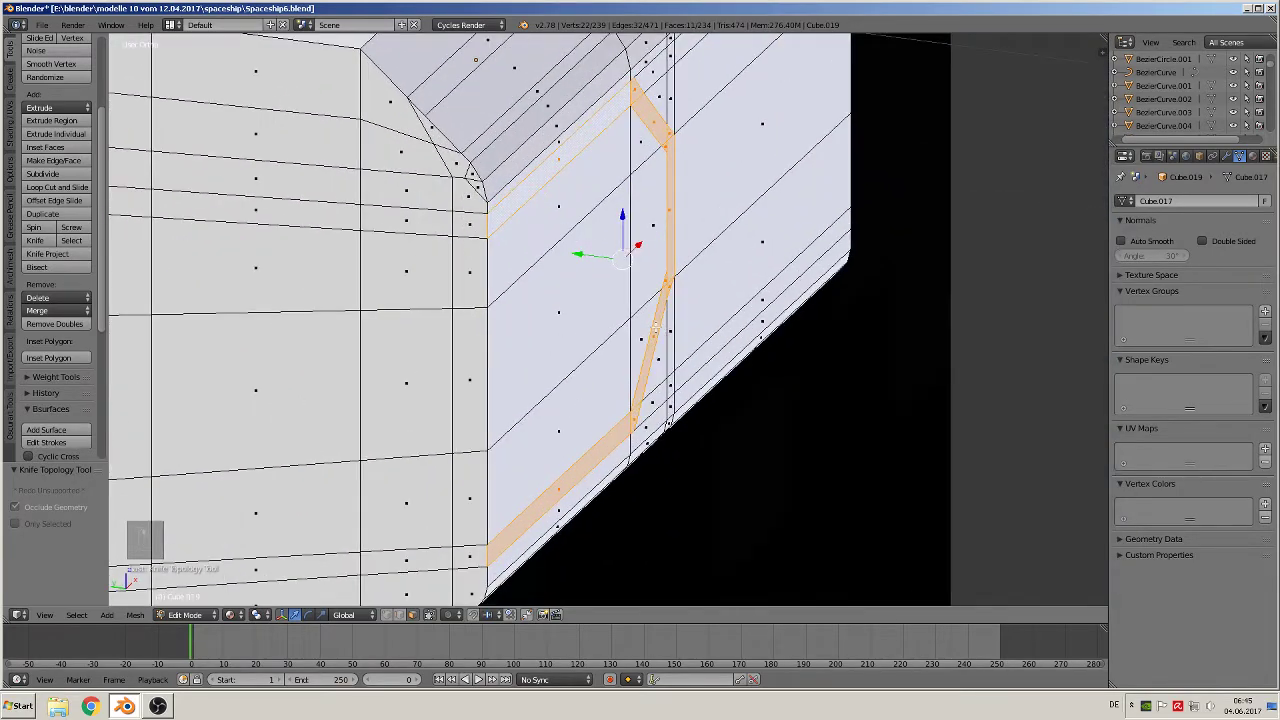
key(e)
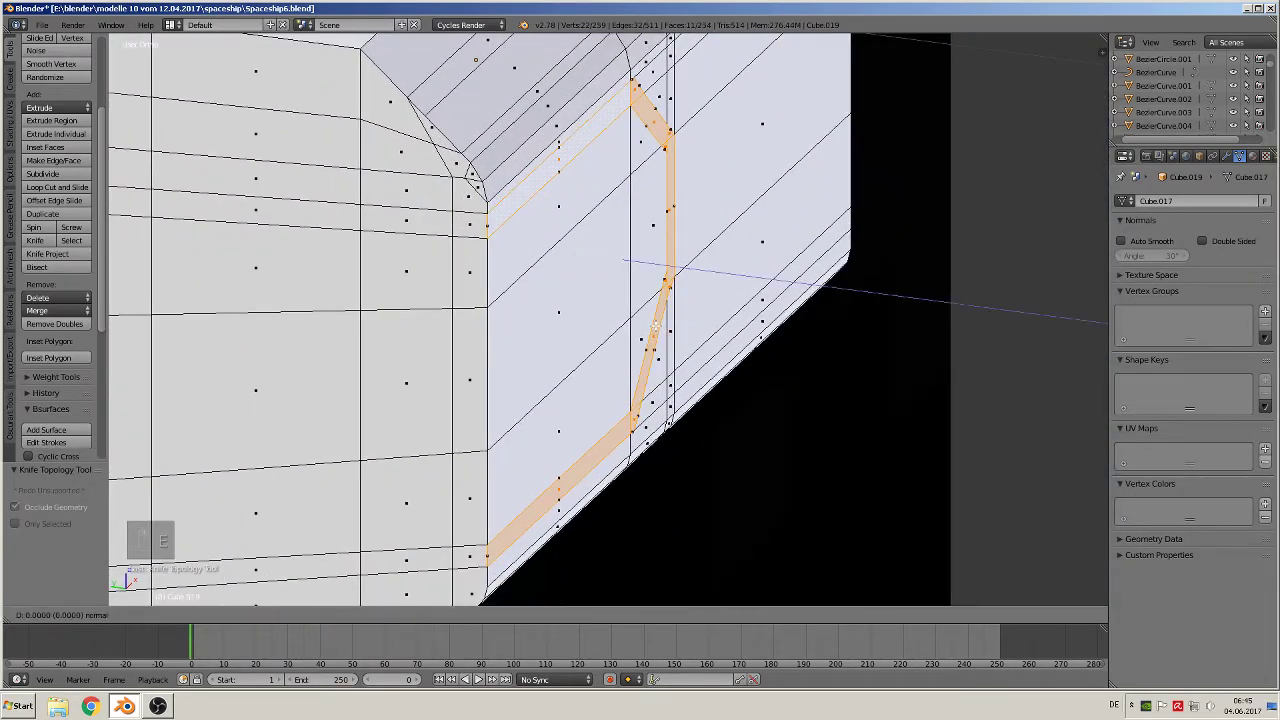
right_click(655, 325)
drag(591, 256, 566, 252)
key(Tab)
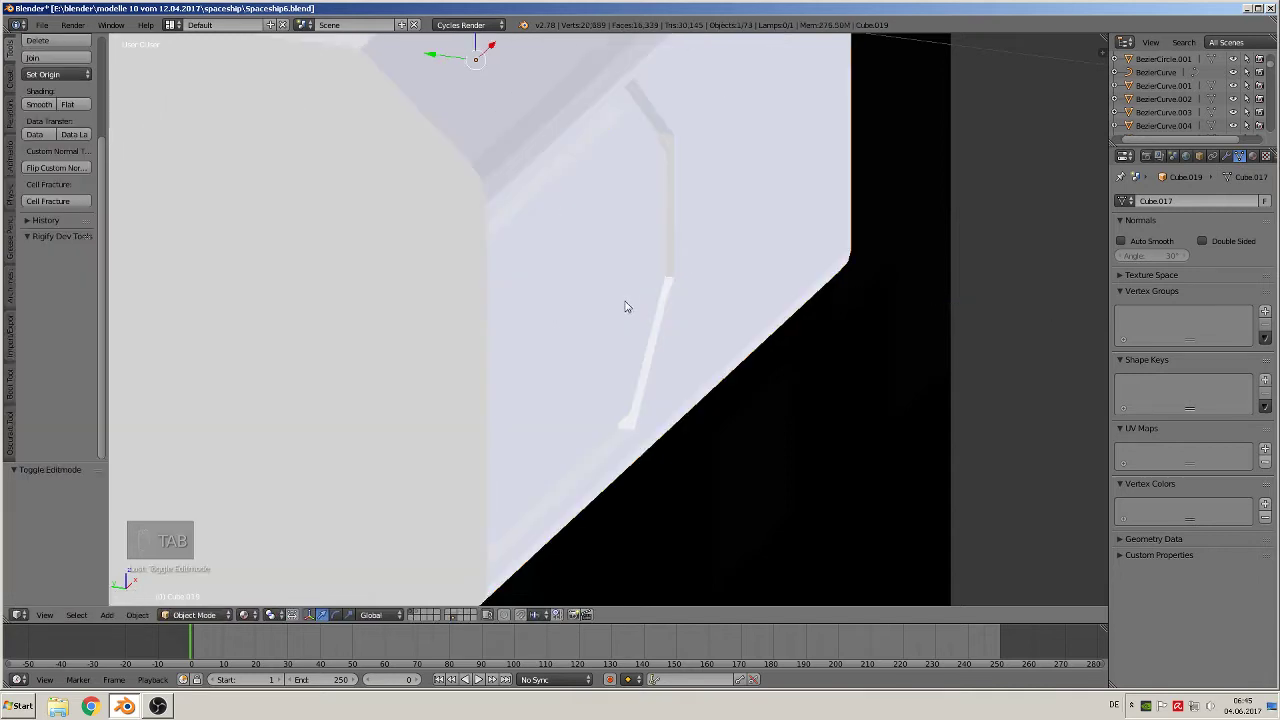
middle_drag(626, 306, 391, 329)
scroll(575, 318, down, 4)
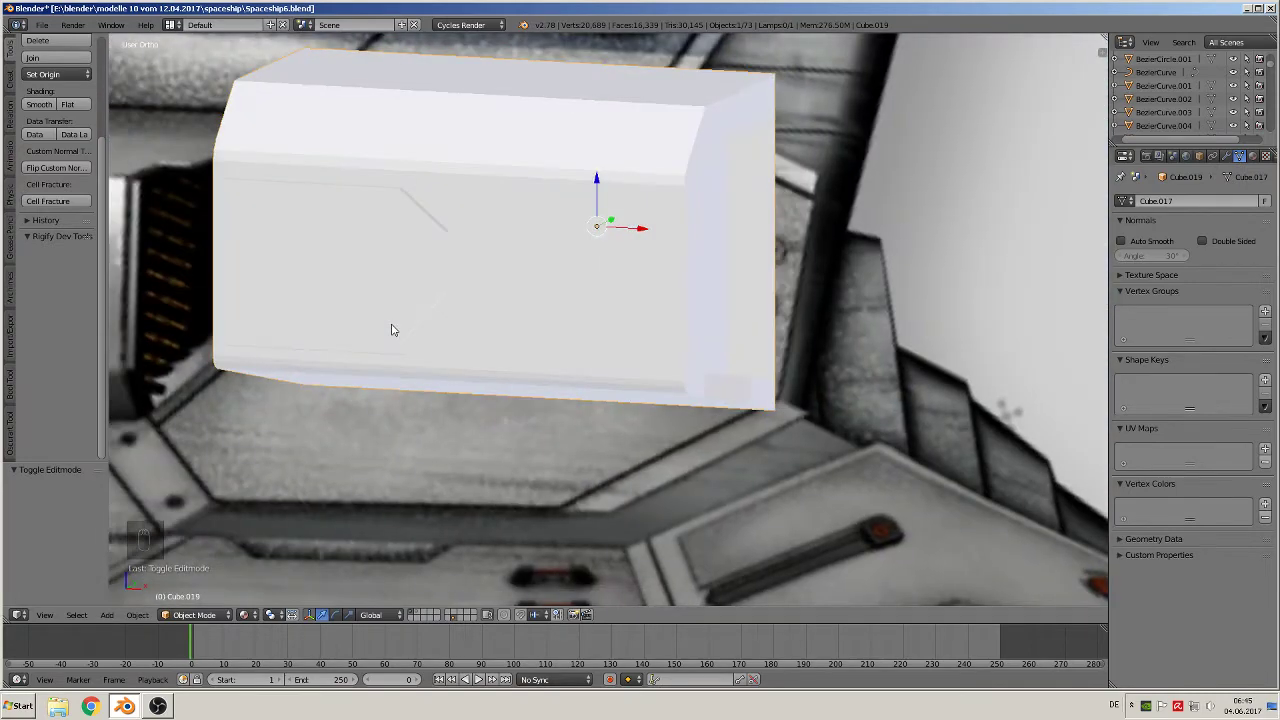
In Edit Mode, add two closely spaced crosswise edge loops around the housing's section beyond the angled side panel.
scroll(391, 329, down, 3)
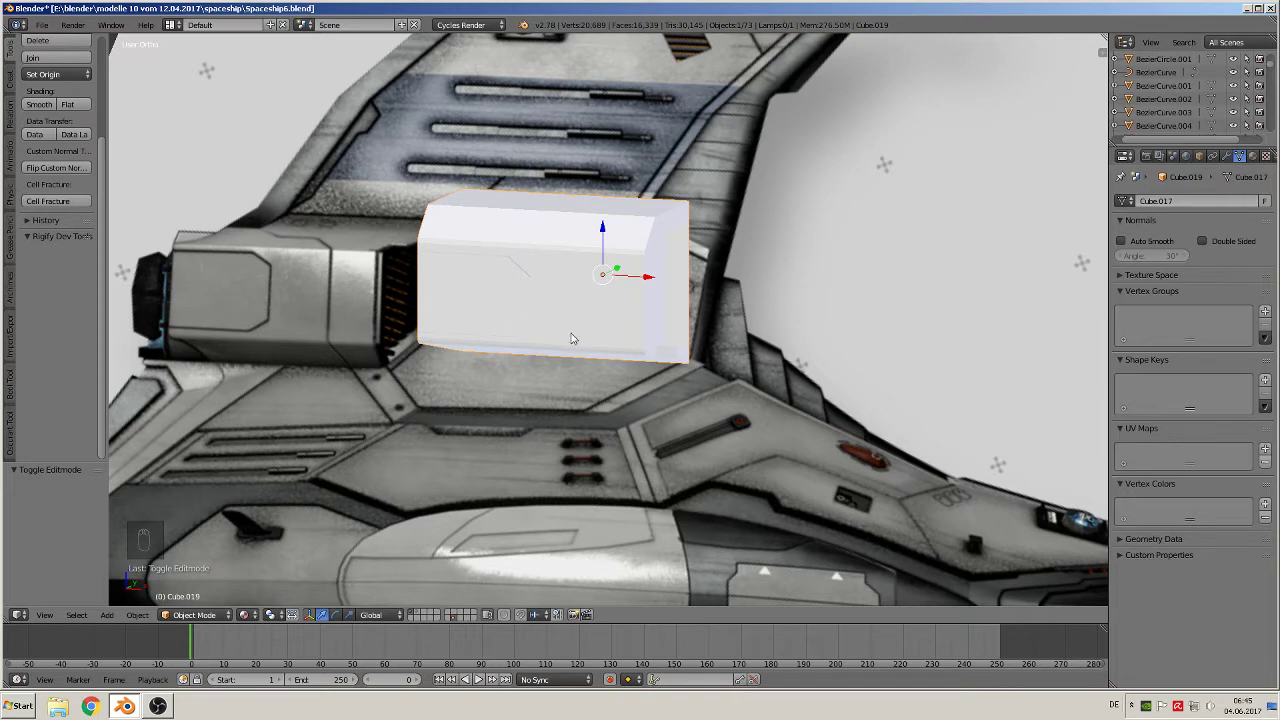
shift+middle_drag(557, 334, 514, 357)
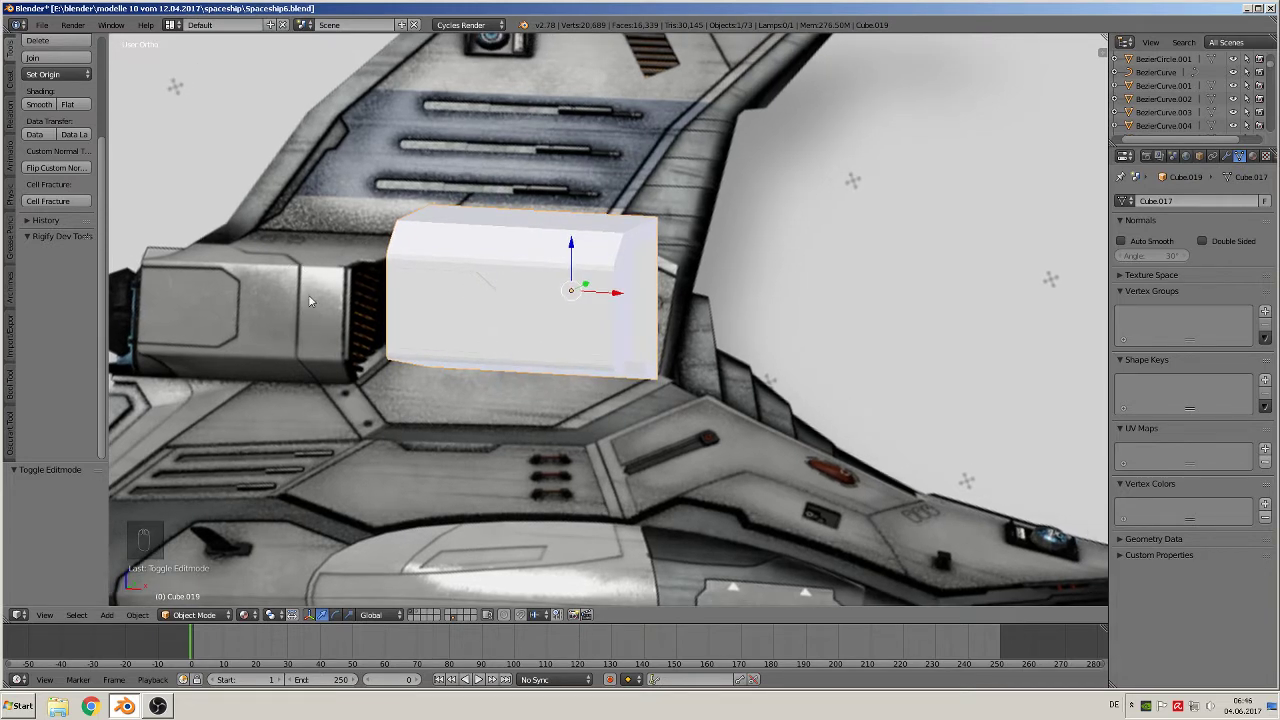
middle_drag(527, 320, 613, 309)
key(Tab)
key(a)
key(a)
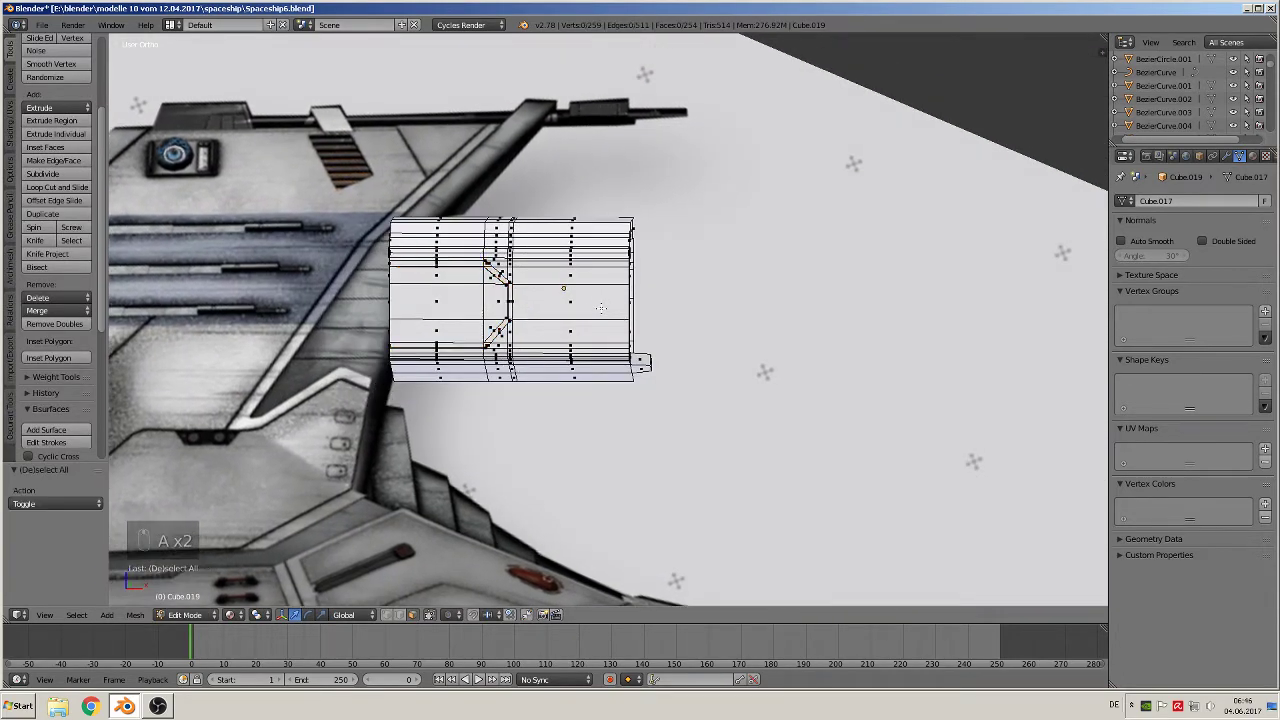
scroll(596, 307, up, 2)
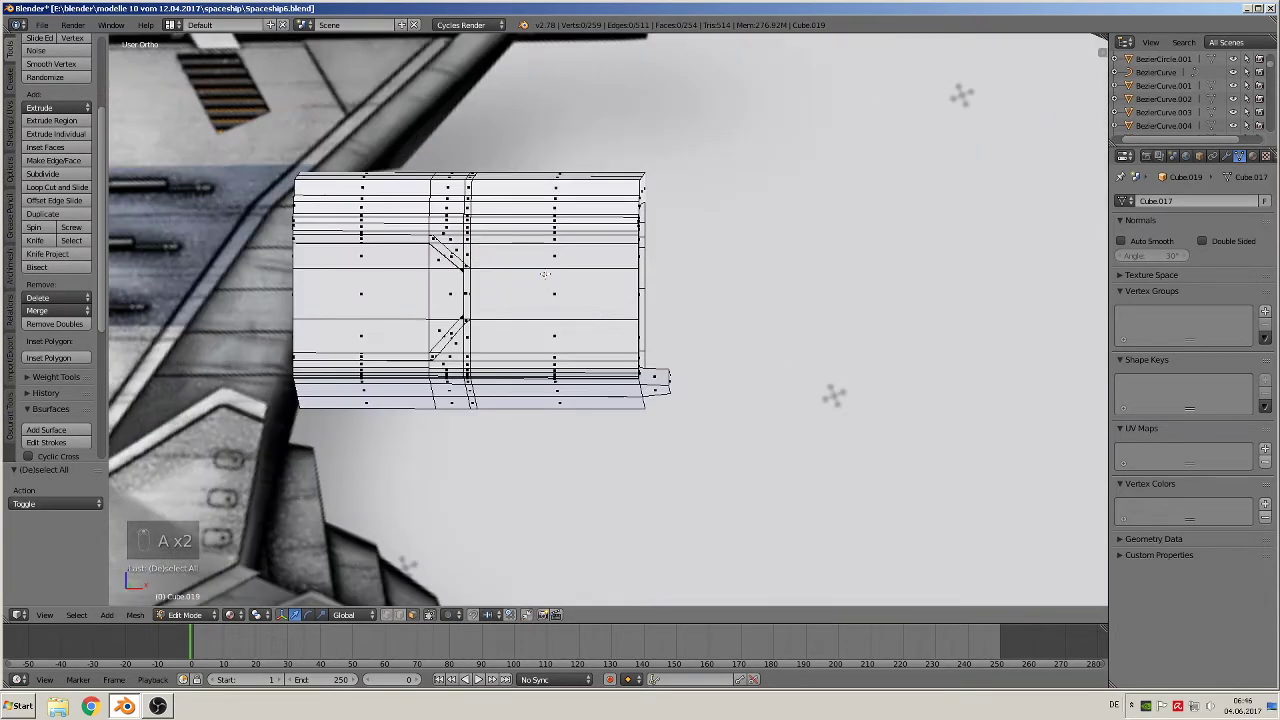
key(ctrl+r)
click(546, 274)
right_click(546, 274)
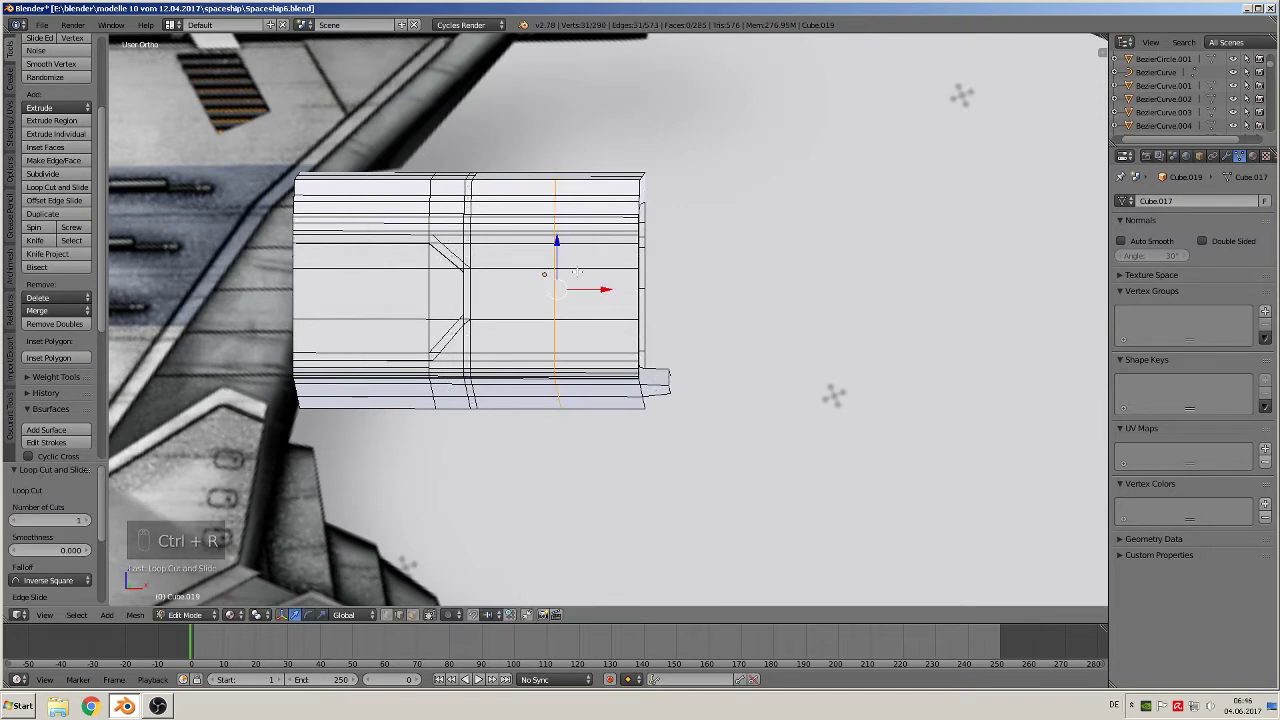
key(ctrl+r)
click(560, 270)
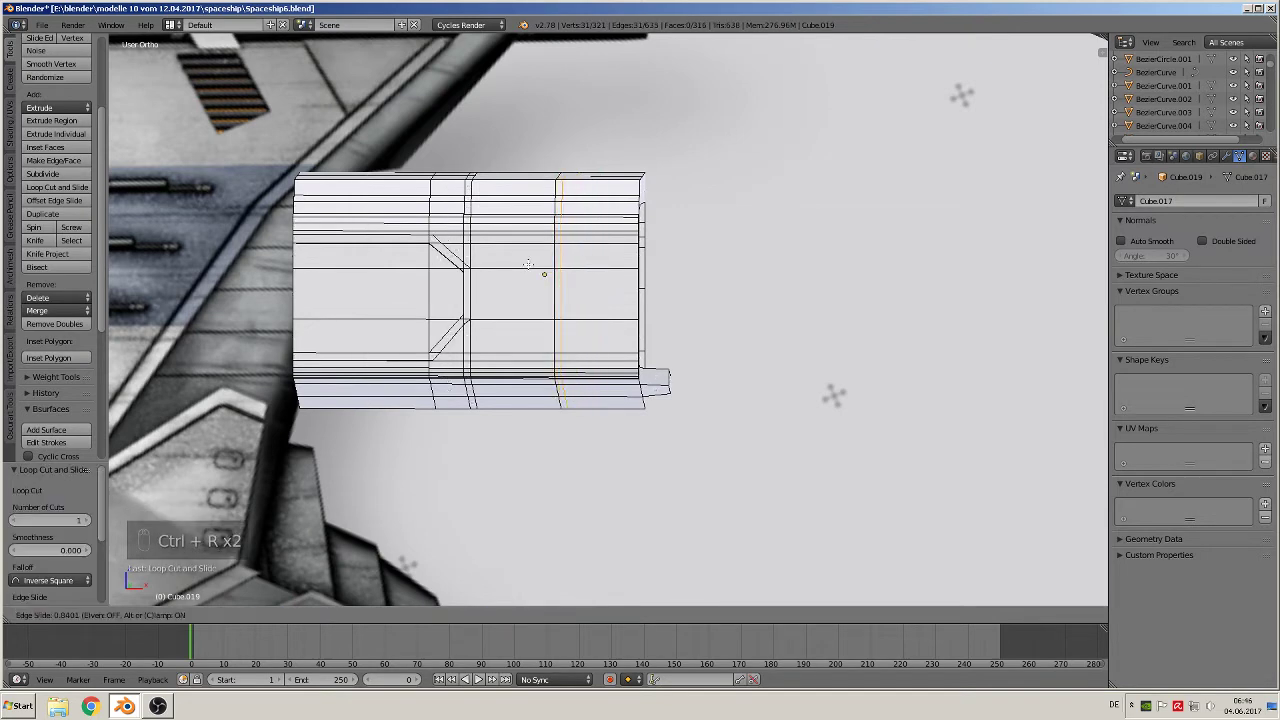
click(528, 264)
Add a lengthwise edge loop across the housing's top face, slid close beside the existing lengthwise loop.
middle_drag(528, 264, 317, 171)
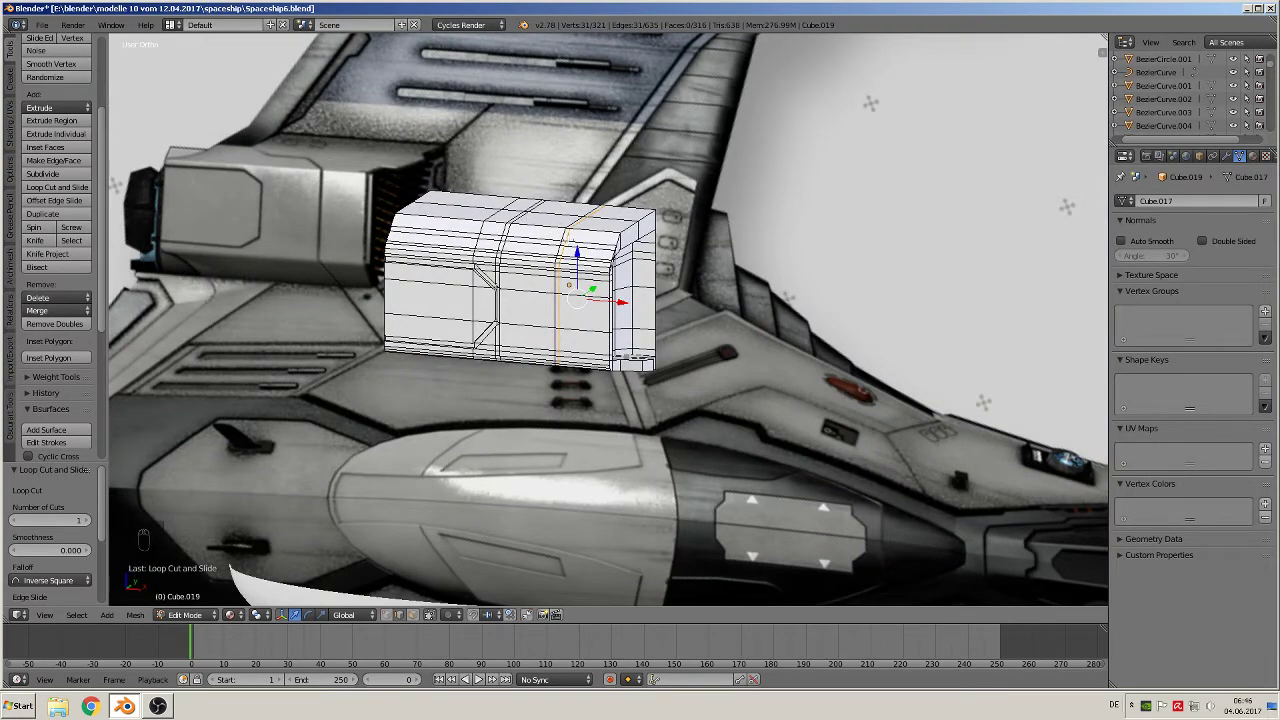
middle_drag(557, 216, 621, 387)
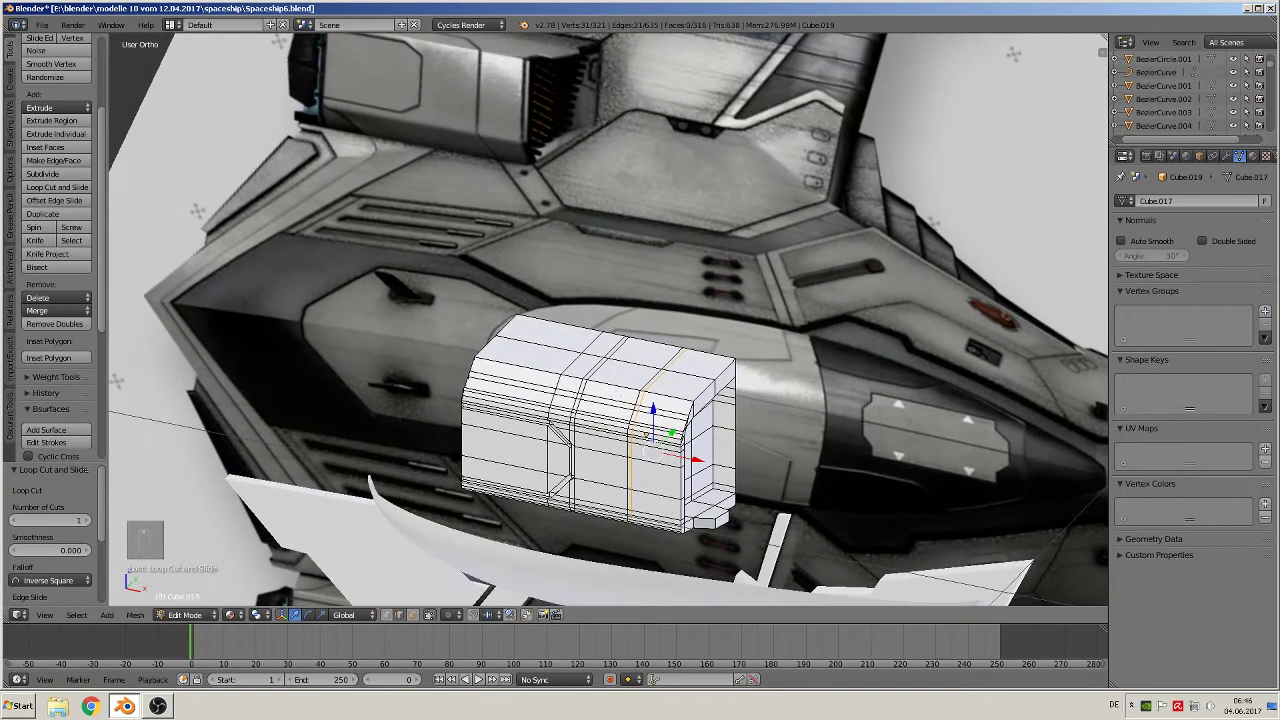
shift+middle_drag(494, 134, 492, 188)
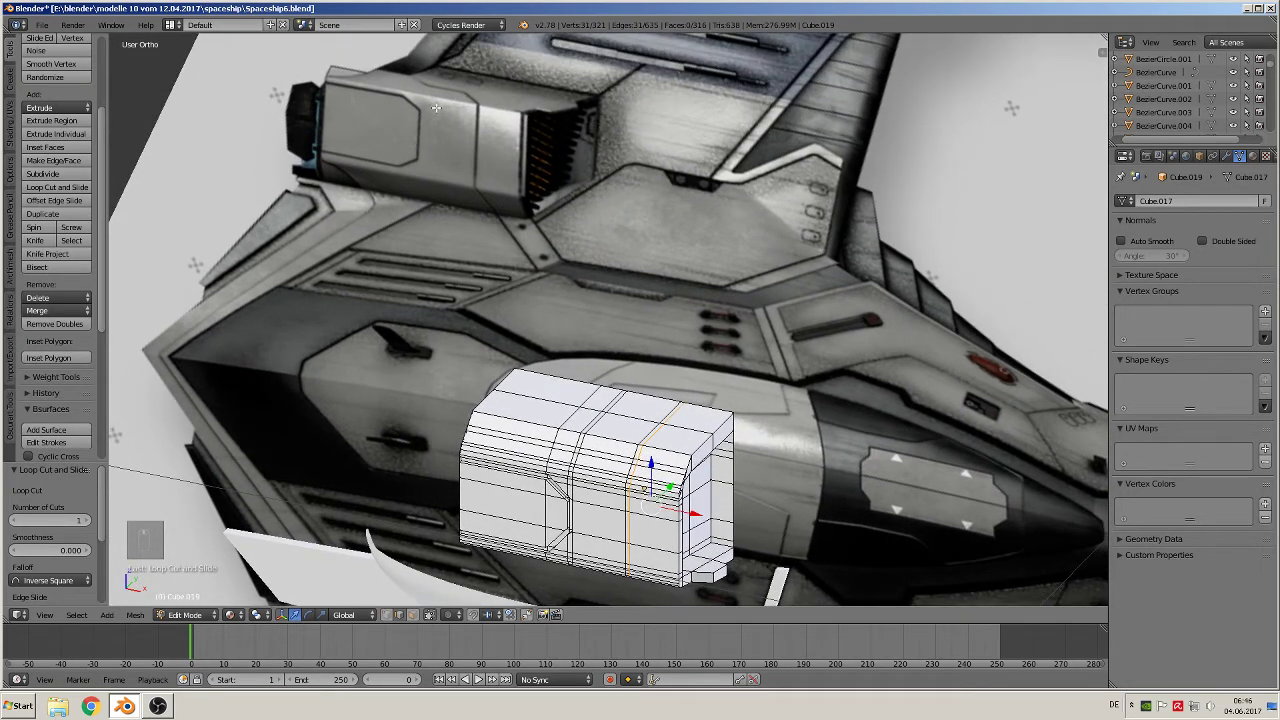
scroll(554, 390, up, 1)
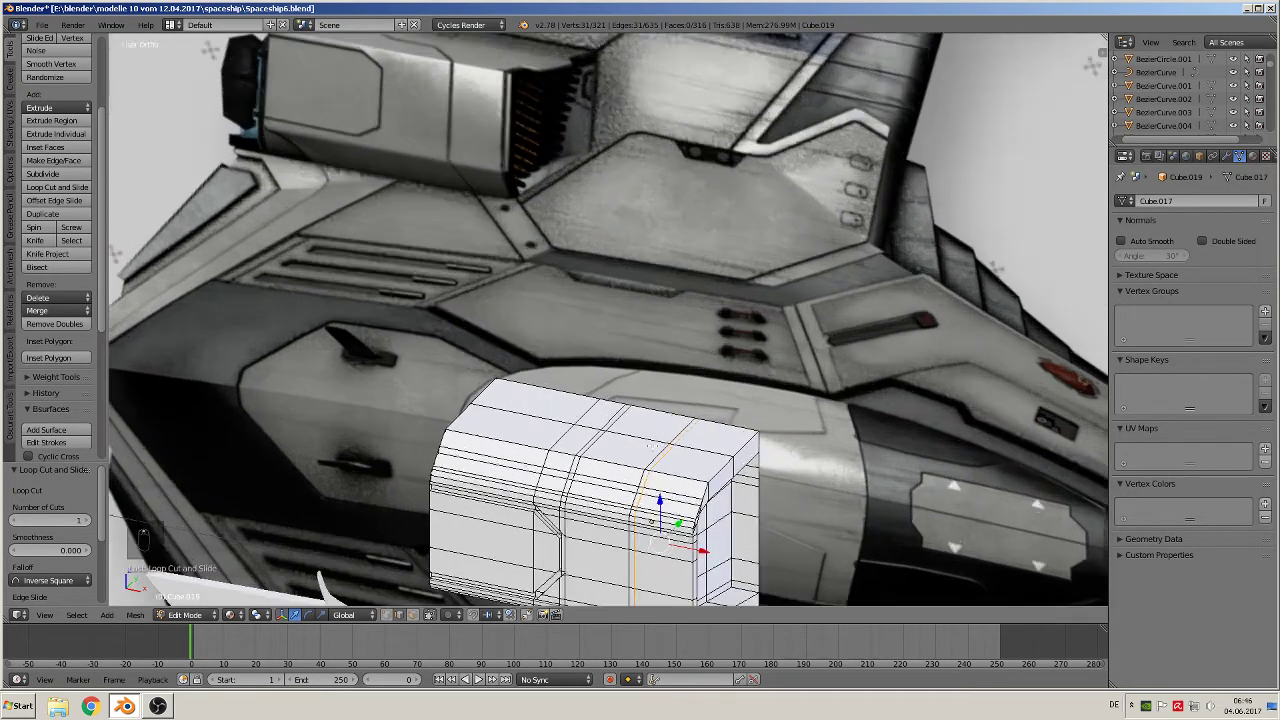
key(ctrl+r)
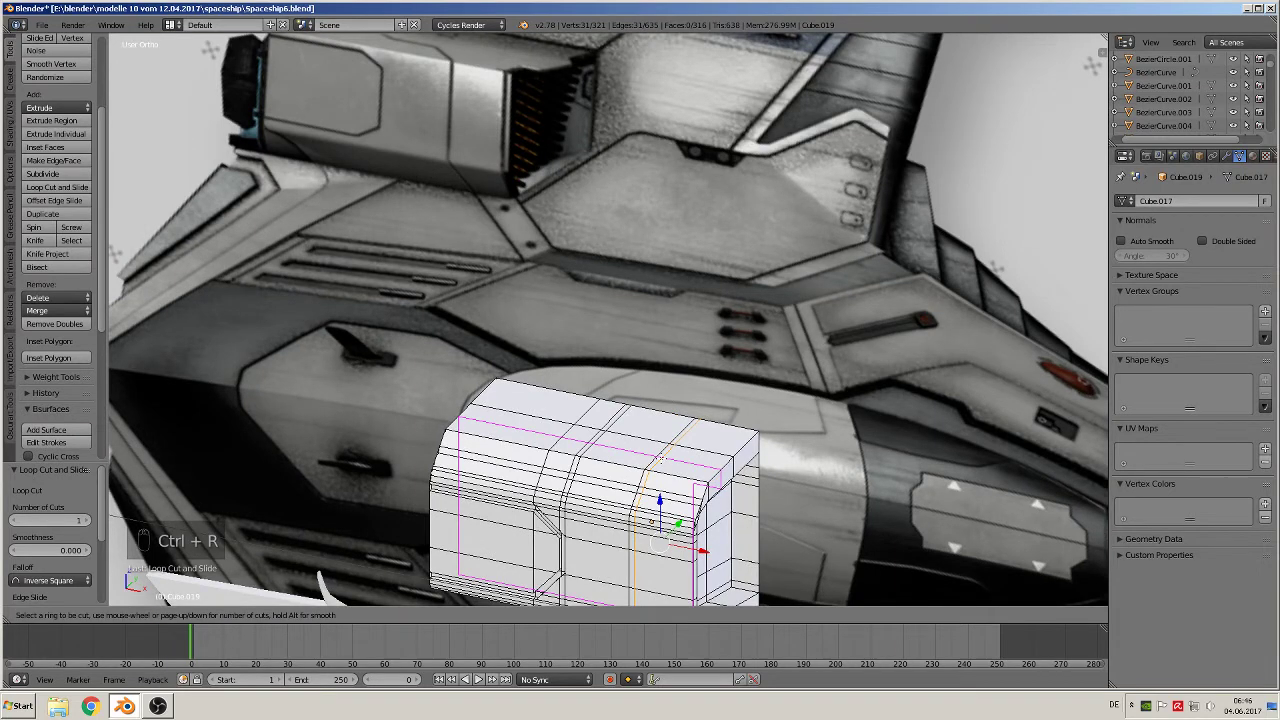
click(663, 455)
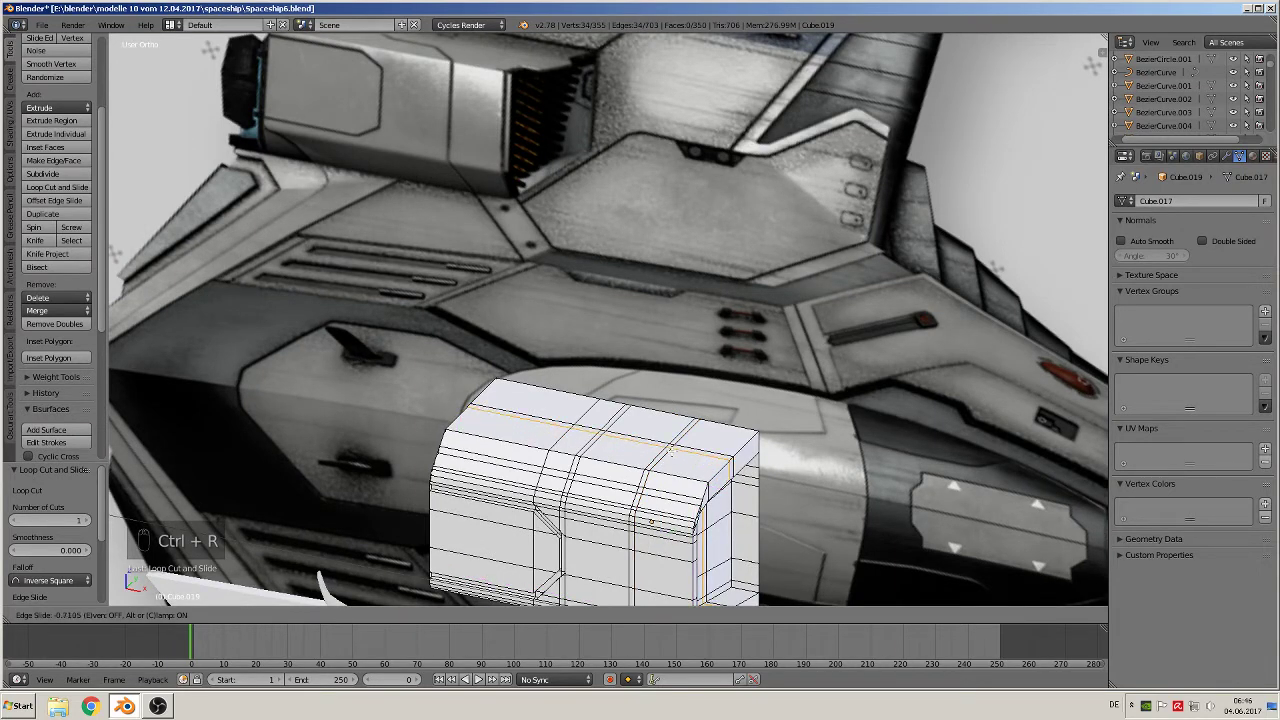
click(676, 452)
Clear the selection and knife-cut a diagonal across the top face, from the newer crosswise pair at the bevel edge to the middle pair's lengthwise-loop intersection.
mouse_move(701, 487)
shift+middle_down()
mouse_move(723, 369)
mouse_move(712, 466)
shift+middle_up()
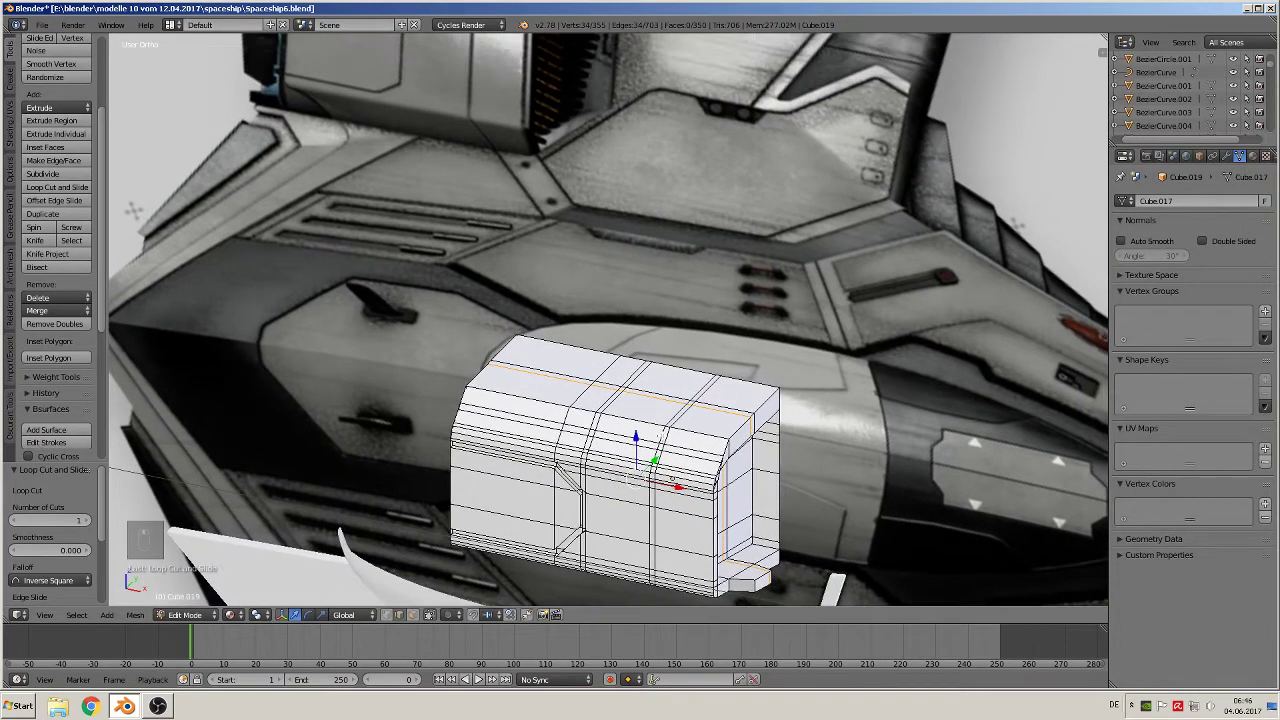
shift+middle_drag(630, 474, 664, 529)
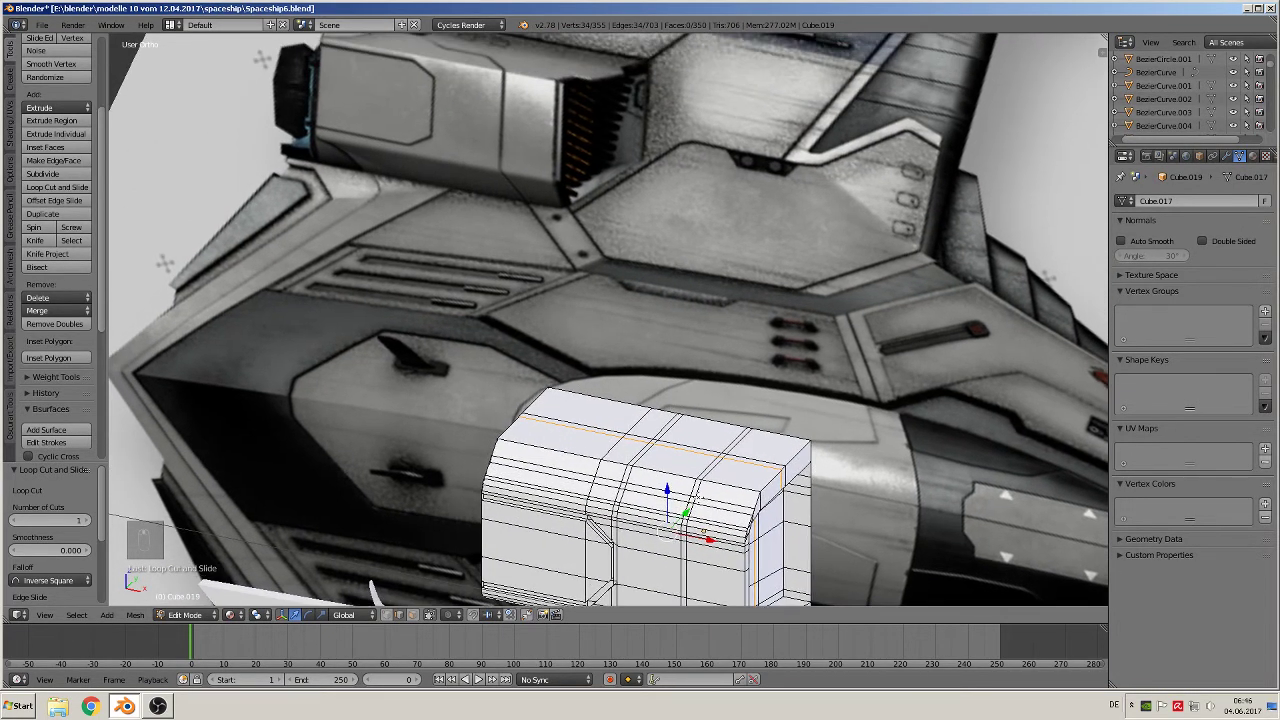
shift+middle_drag(784, 495, 610, 388)
scroll(720, 418, up, 2)
key(a)
scroll(604, 380, up, 2)
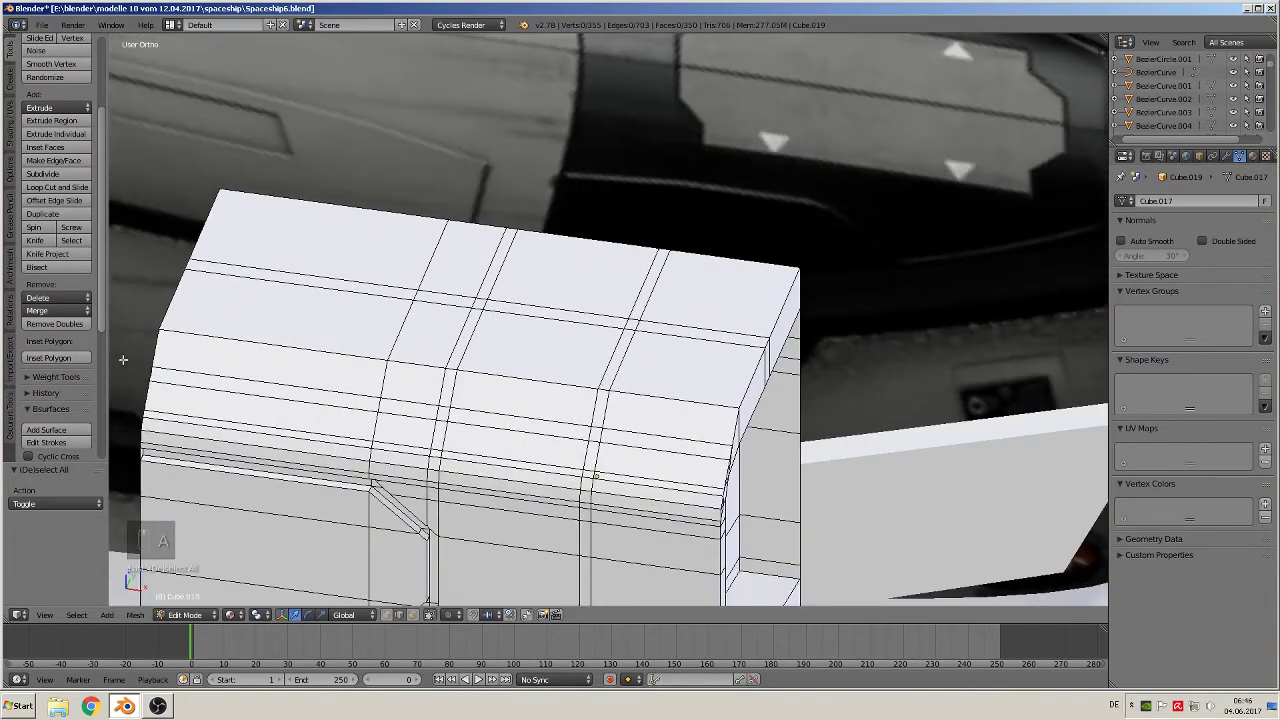
click(34, 241)
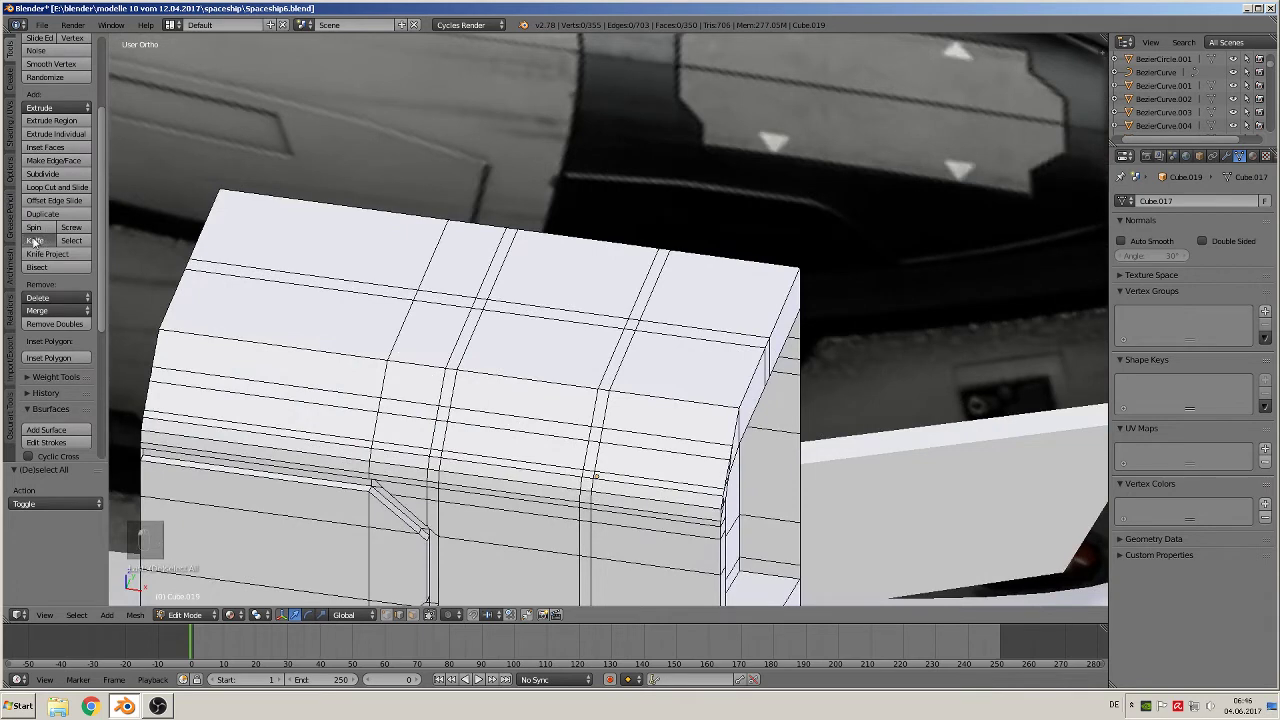
click(597, 389)
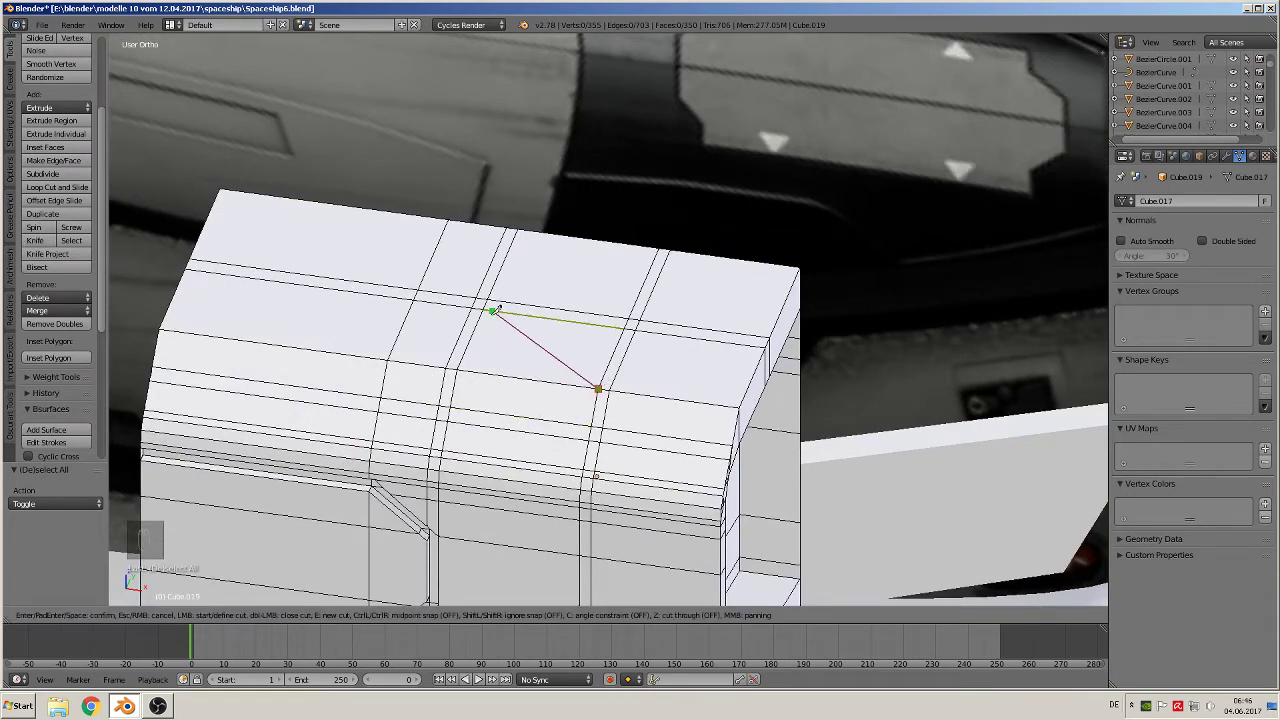
click(486, 307)
key(Return)
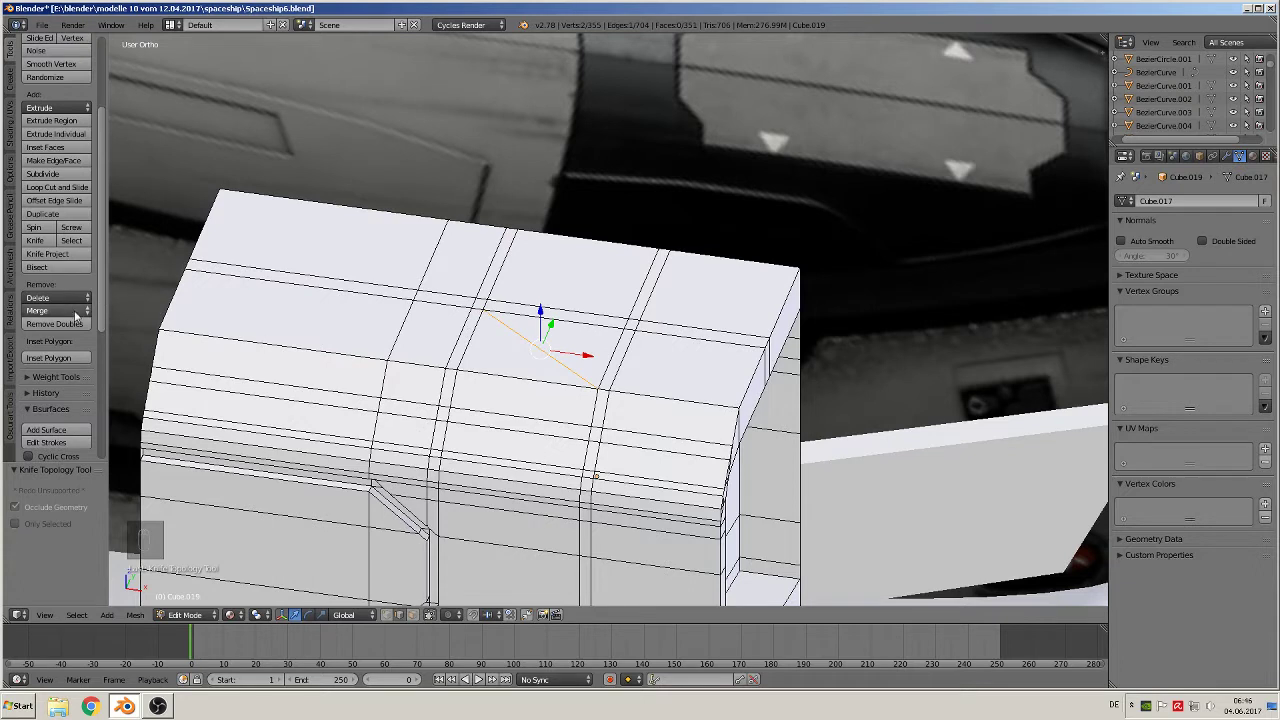
Knife-cut a second diagonal parallel to the first, slightly farther from the bevel edge, to form a narrow strip.
click(34, 241)
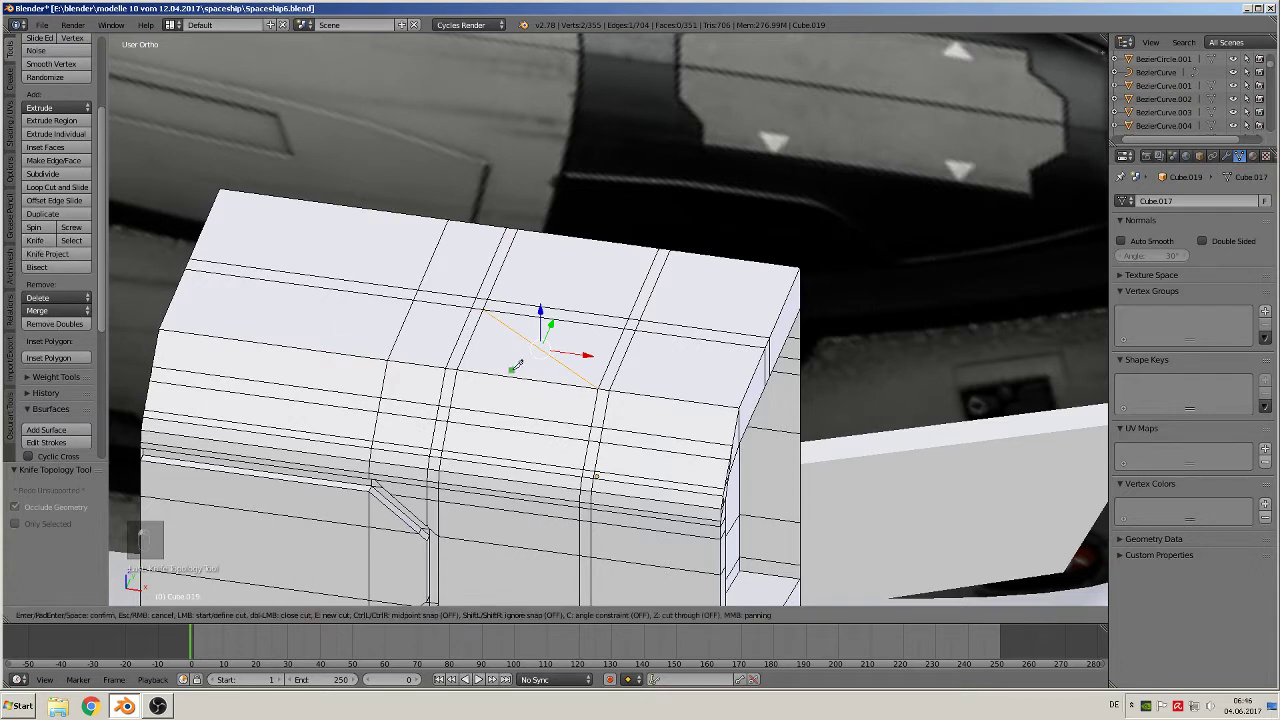
click(604, 374)
click(505, 304)
key(Return)
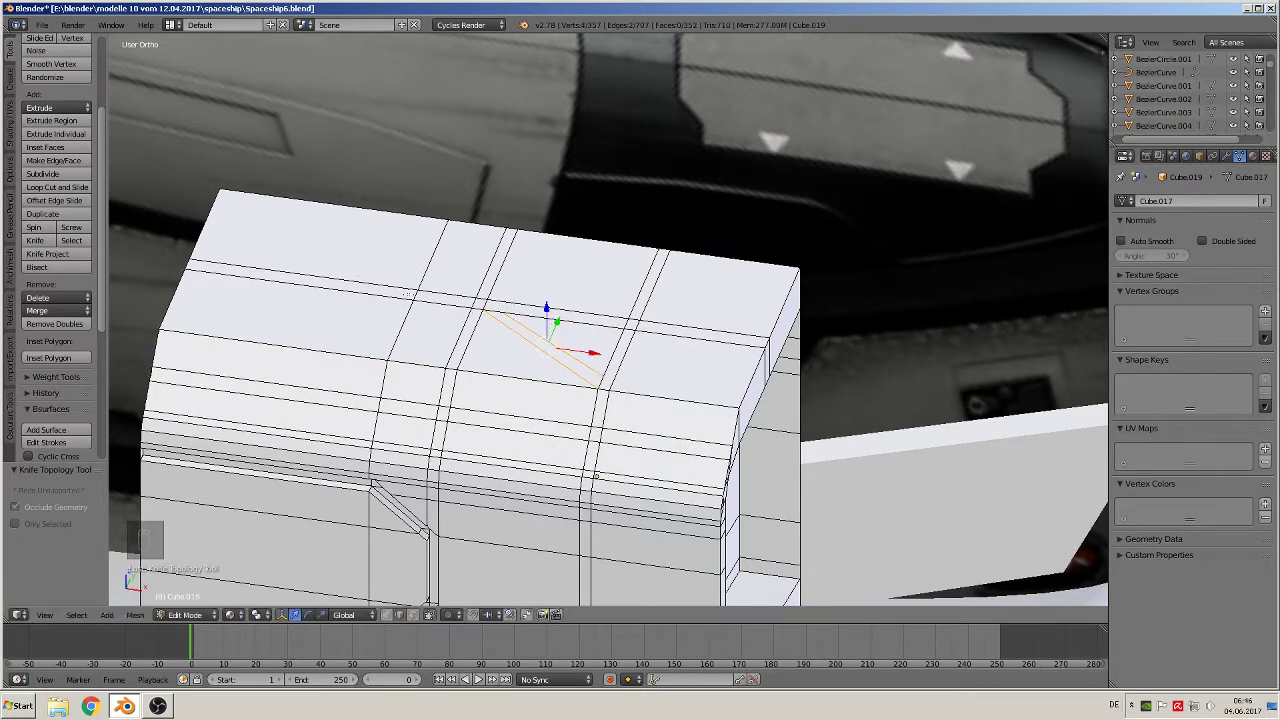
Knife-cut two parallel diagonals on the top face's other end section, from the farther lengthwise loop to the far top edge.
click(38, 240)
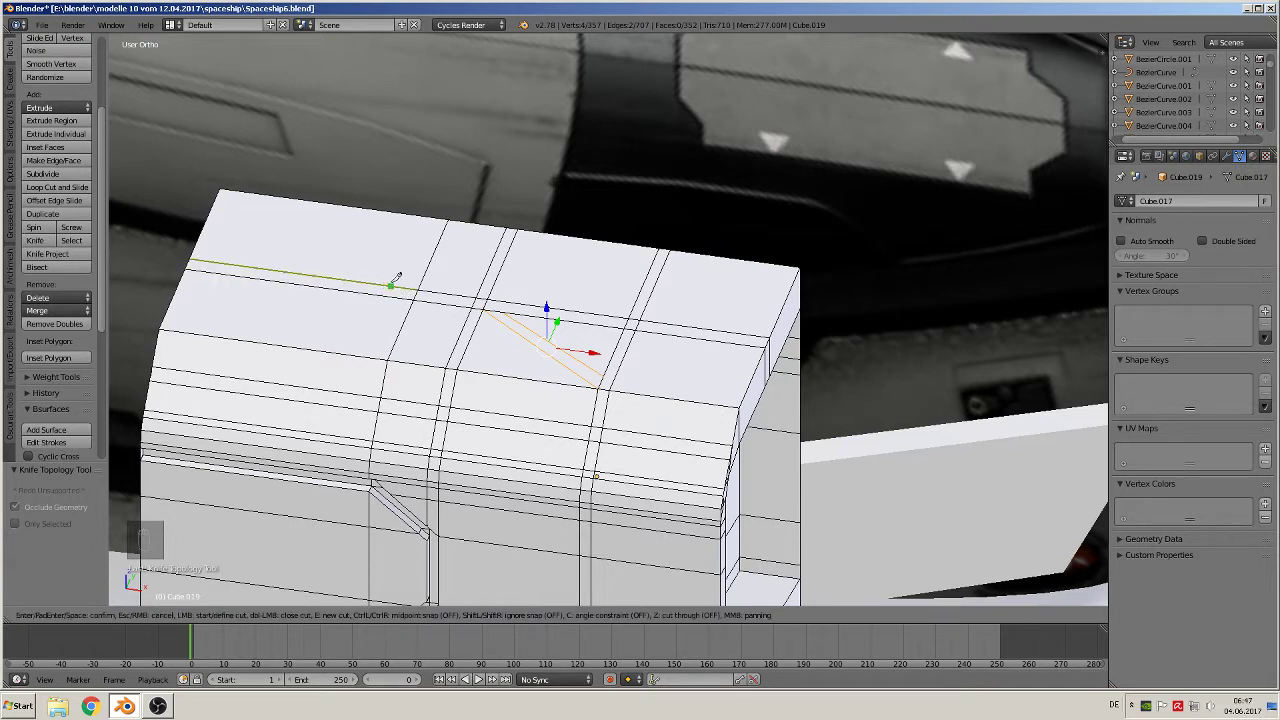
click(392, 286)
click(342, 206)
key(Return)
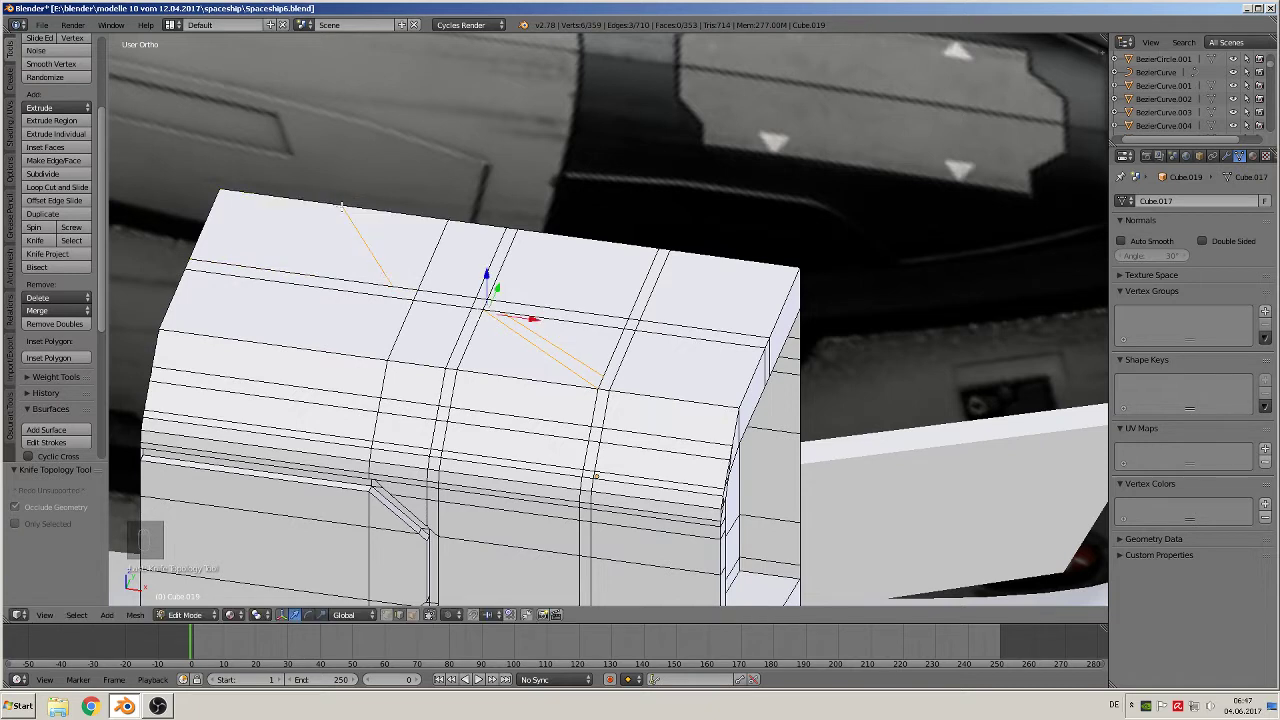
click(38, 240)
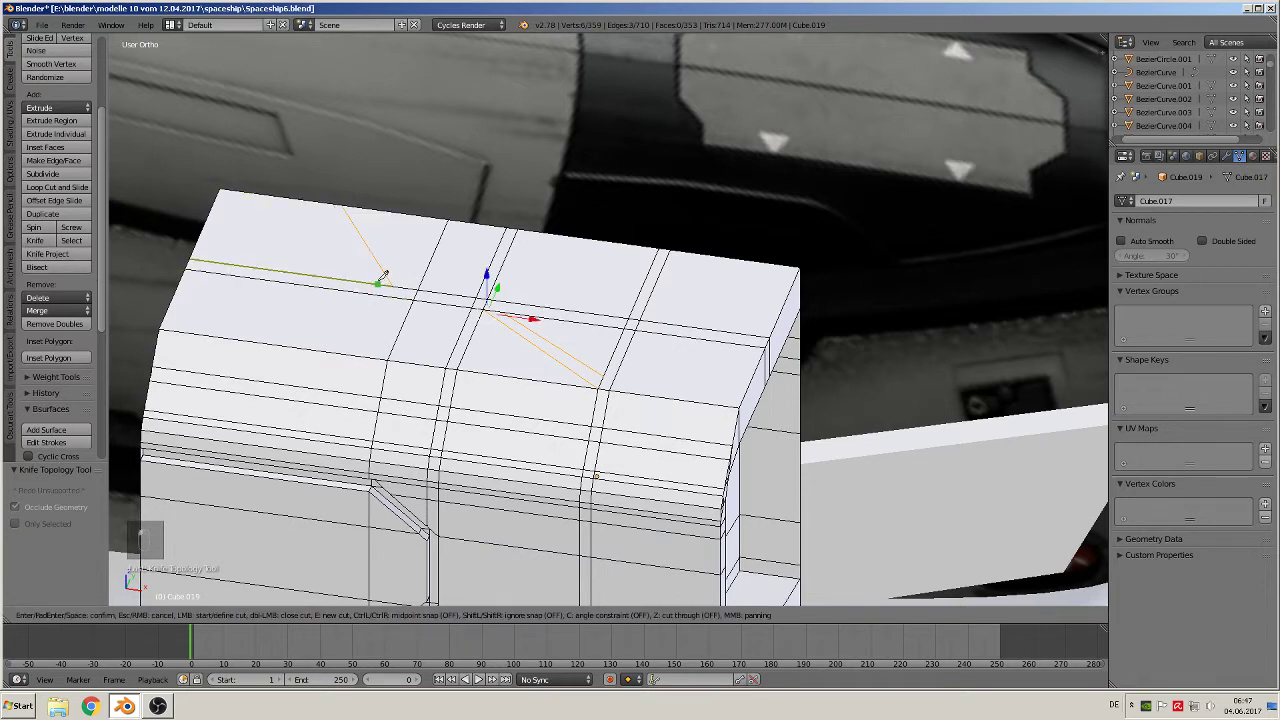
click(377, 278)
click(330, 203)
key(Return)
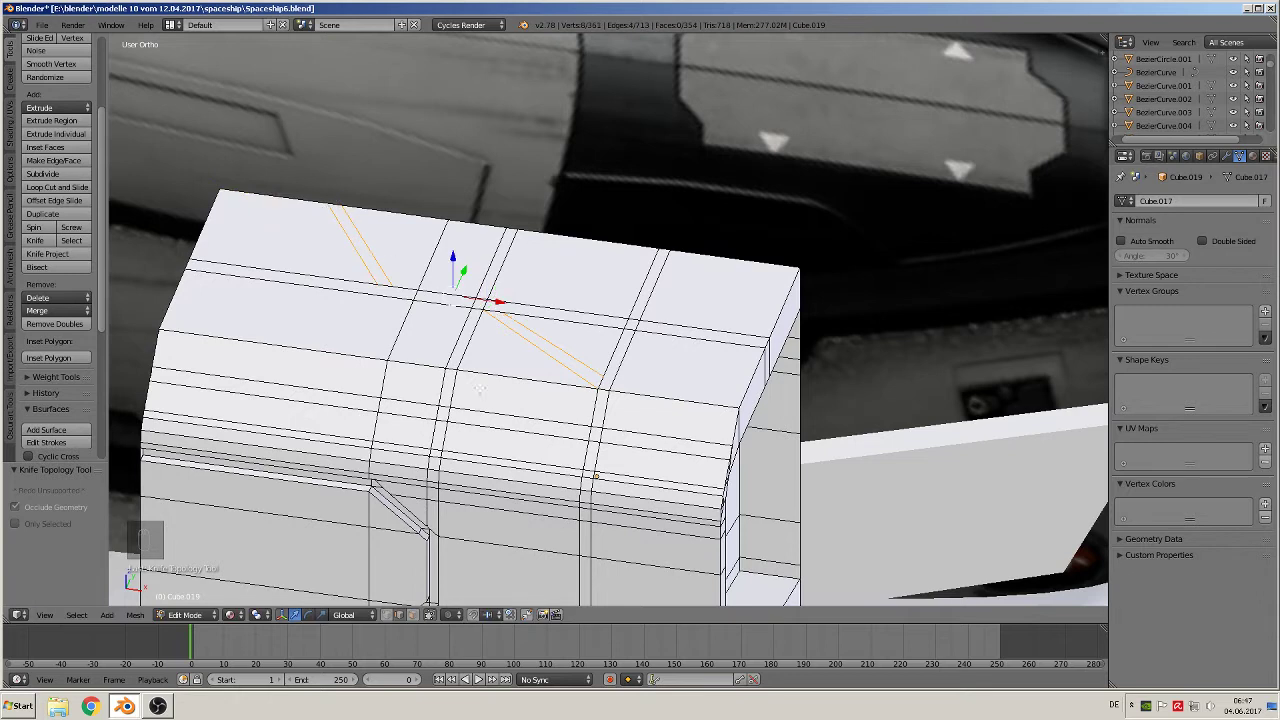
Switch to face selection, clear the selection, and extend the outer diagonal of the second pair across the narrow lengthwise strip with a knife cut.
click(411, 614)
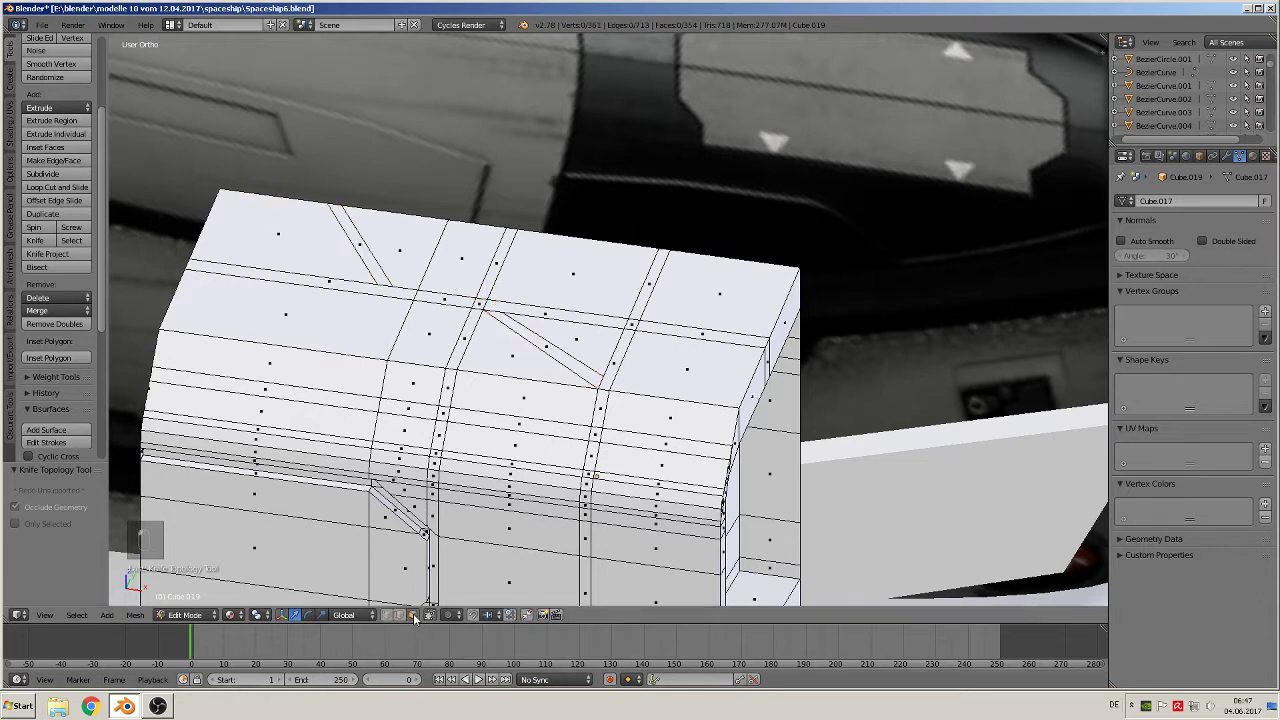
right_click(363, 255)
key(a)
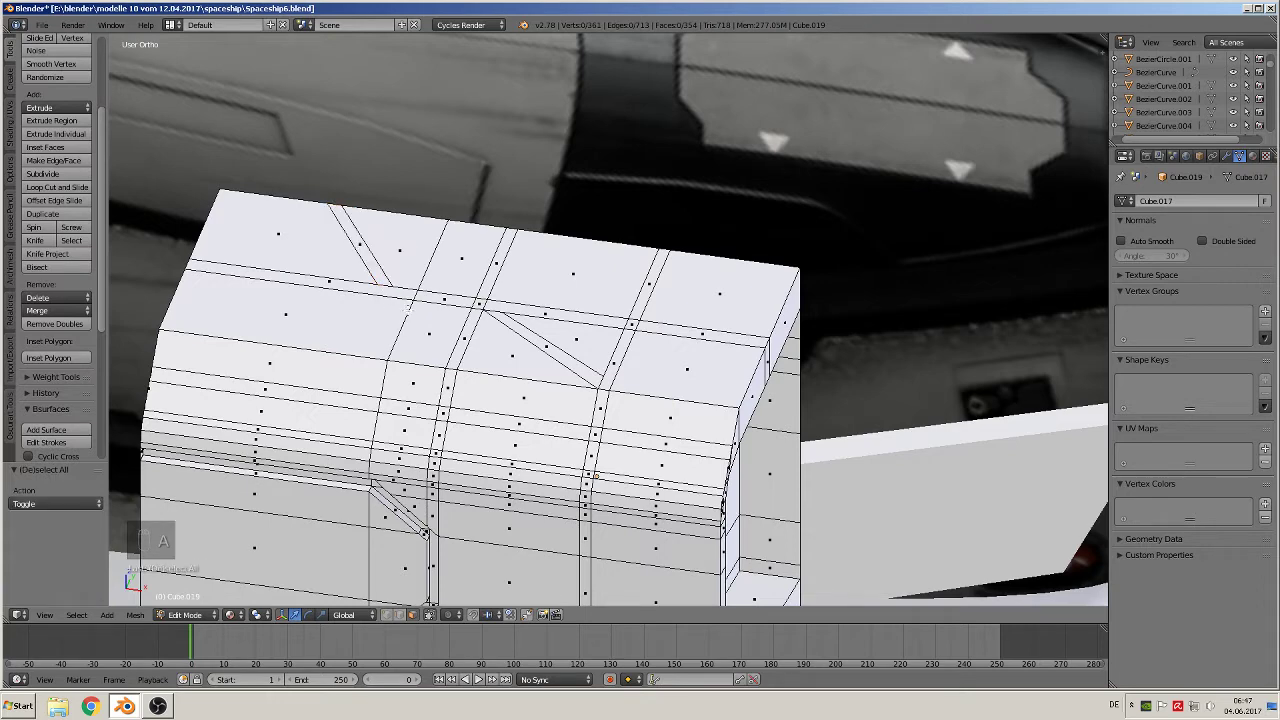
scroll(262, 295, up, 2)
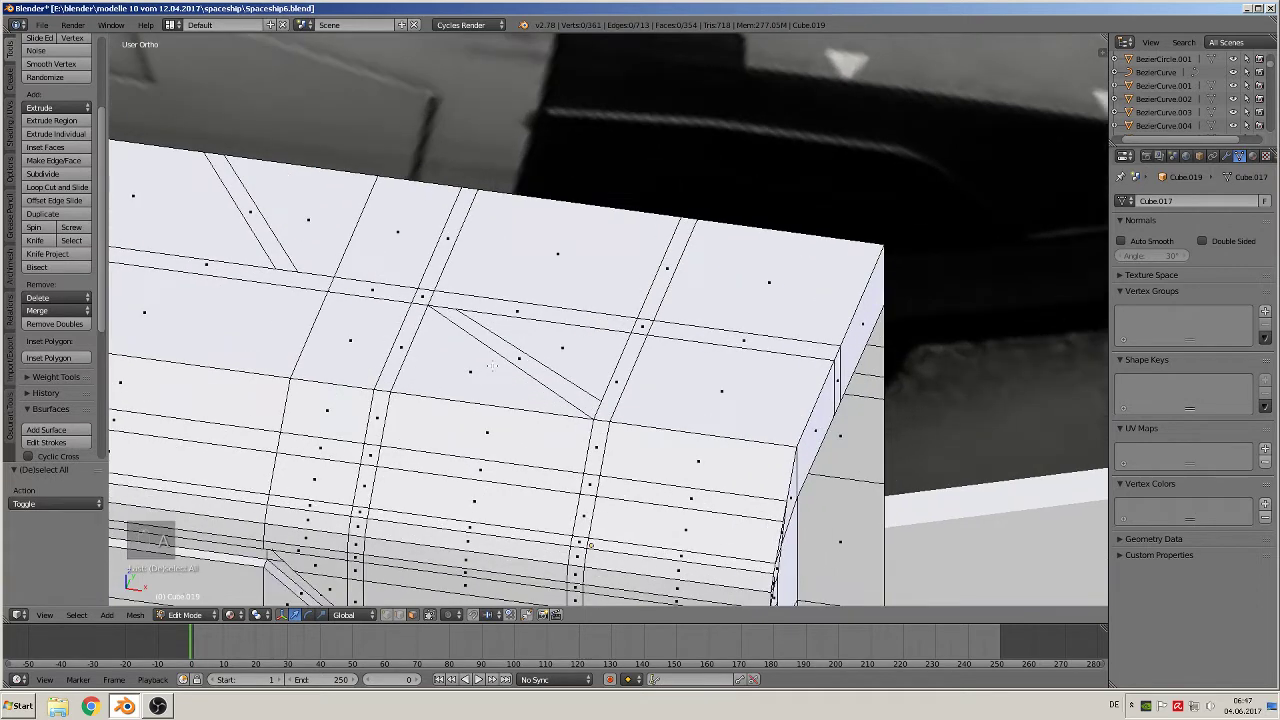
click(35, 240)
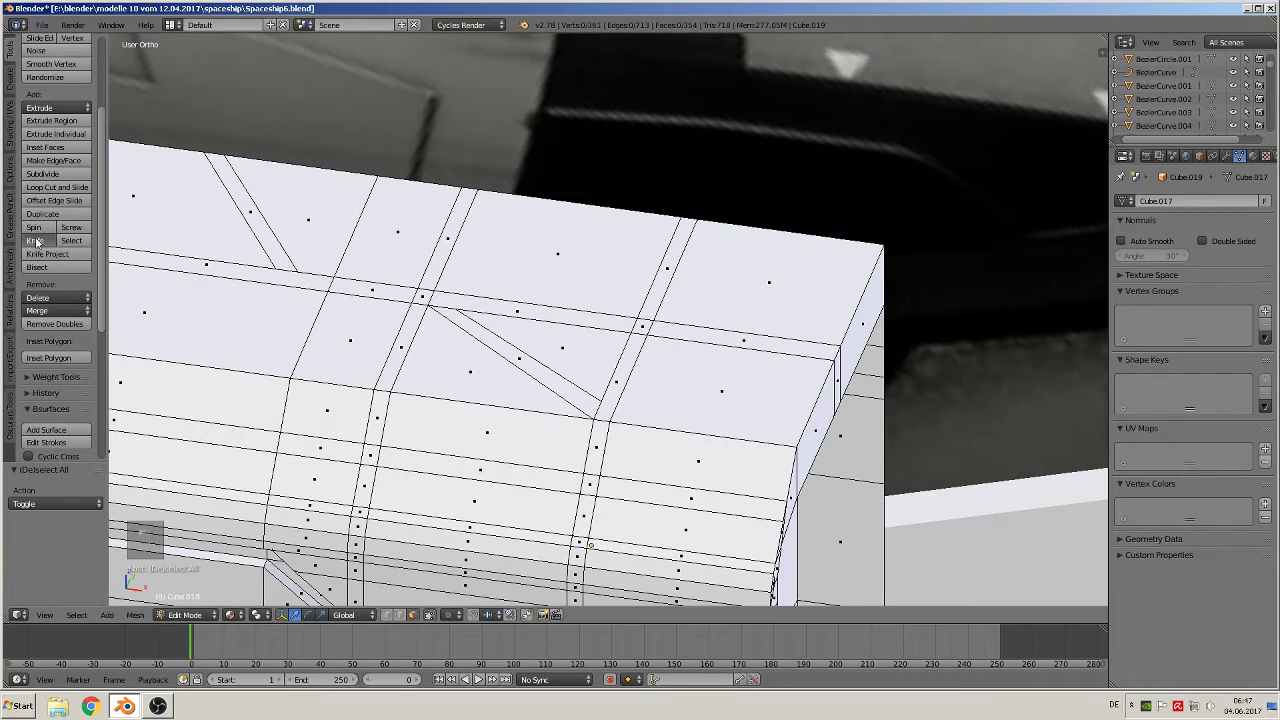
click(288, 284)
key(Return)
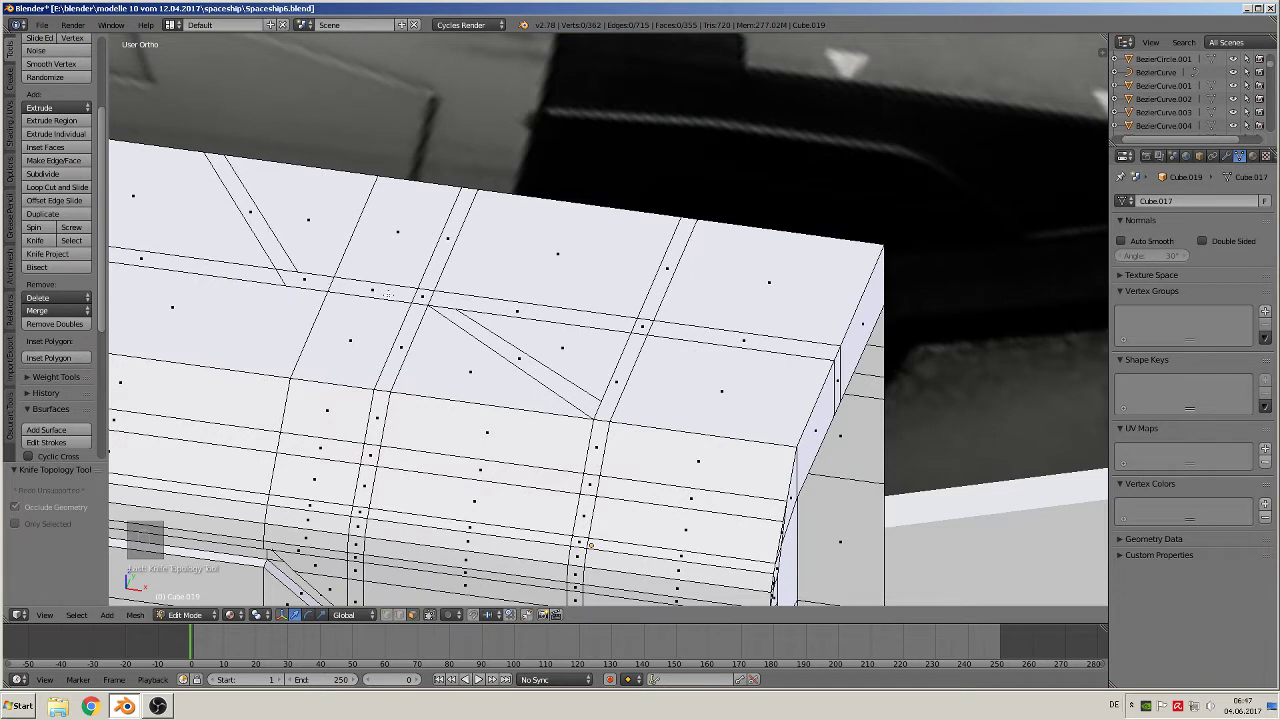
Extend both ends of the first pair's upper diagonal with knife cuts across the adjoining narrow lengthwise and crosswise strips.
click(50, 241)
click(437, 290)
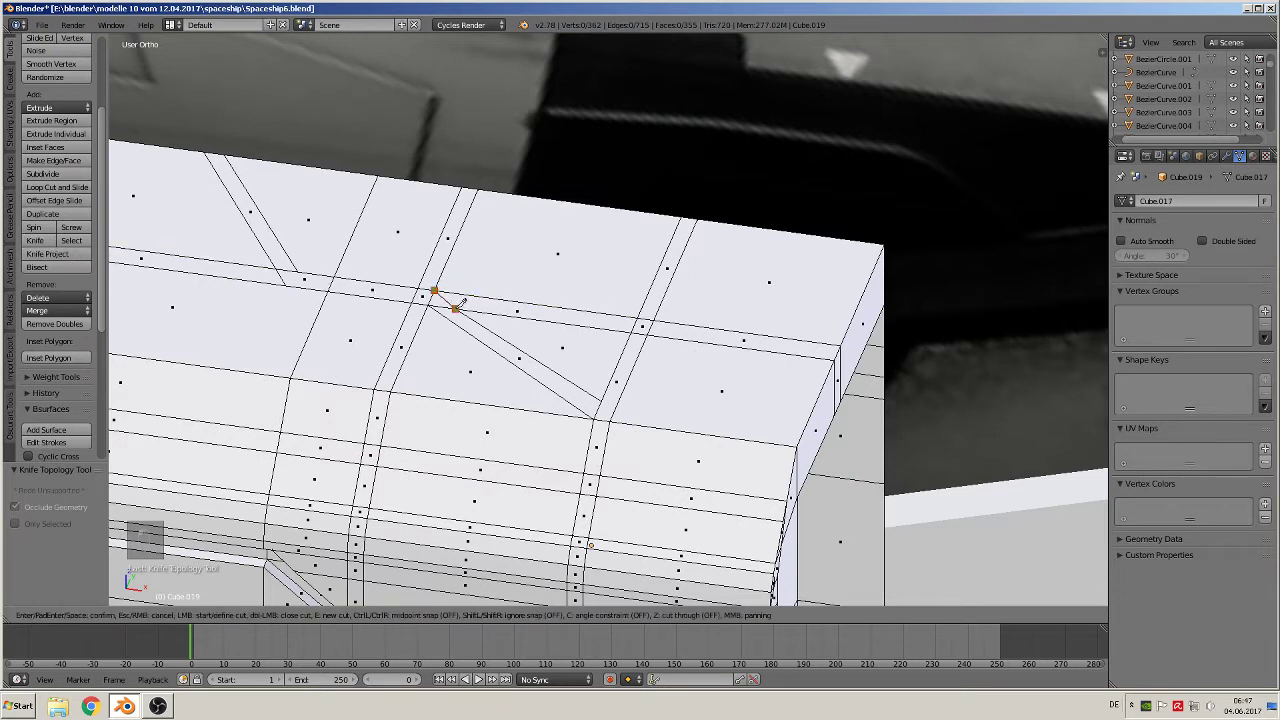
click(457, 298)
key(Return)
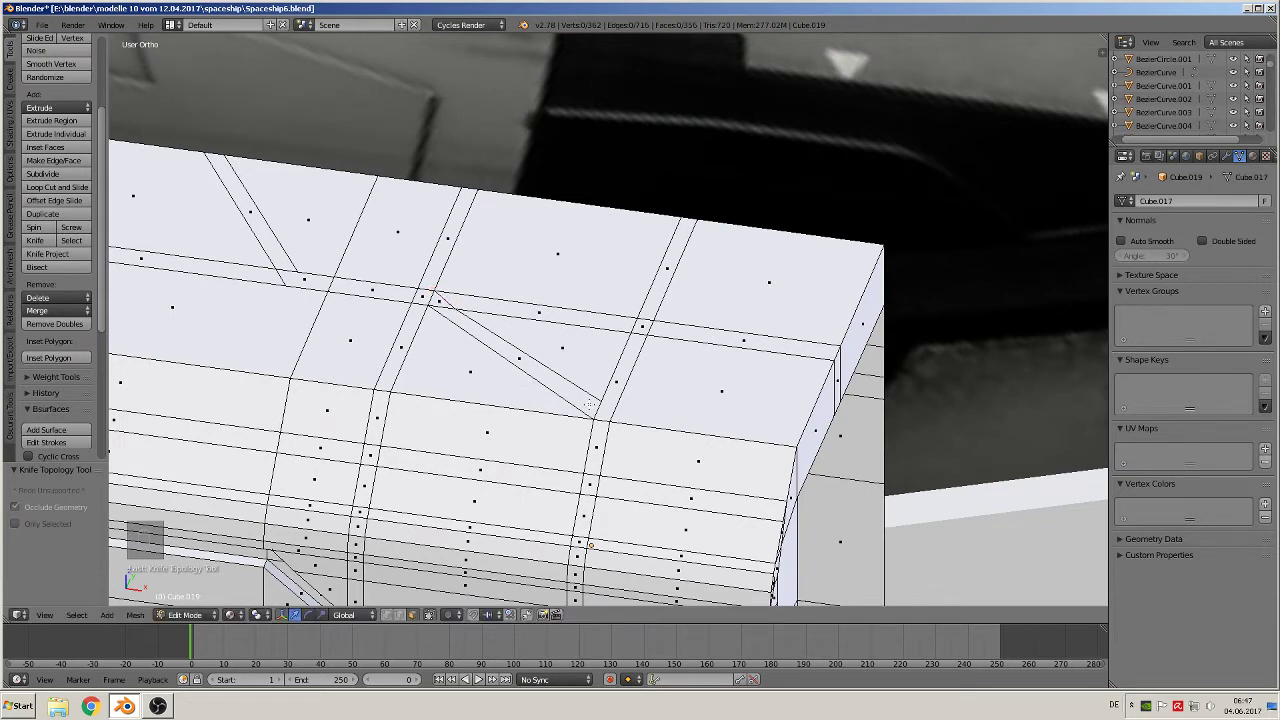
click(38, 241)
click(604, 398)
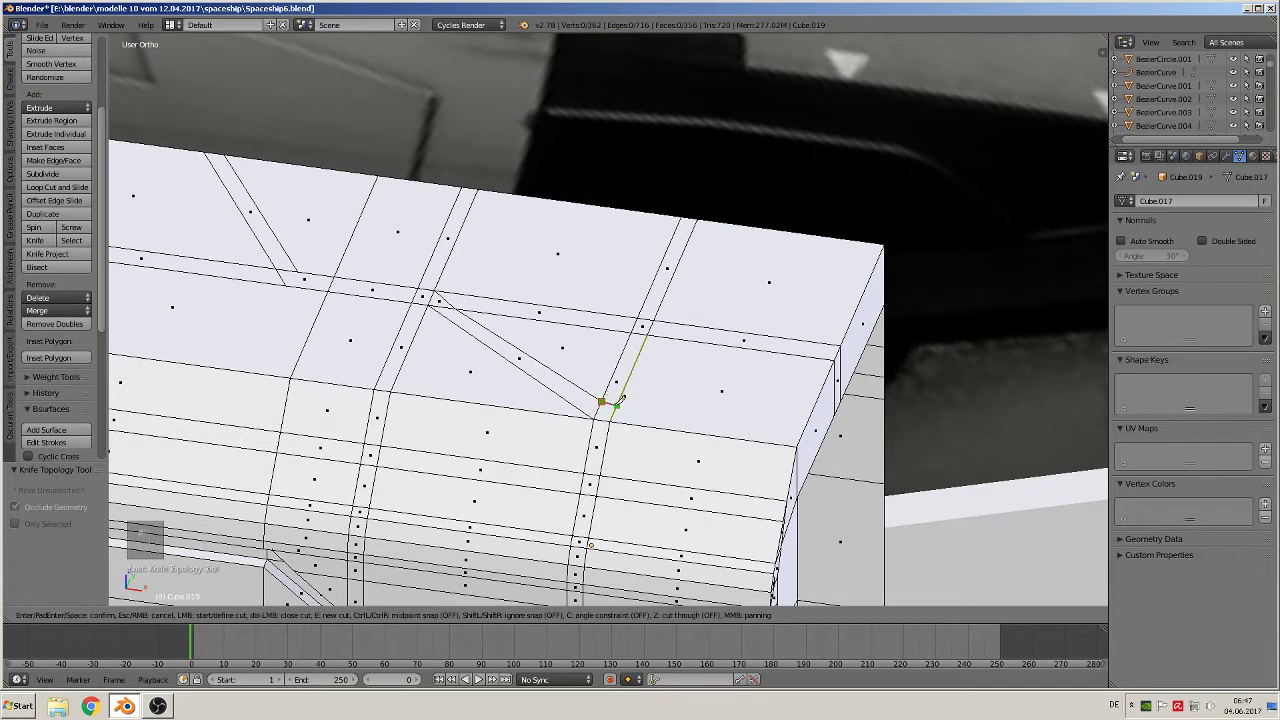
click(620, 398)
key(Return)
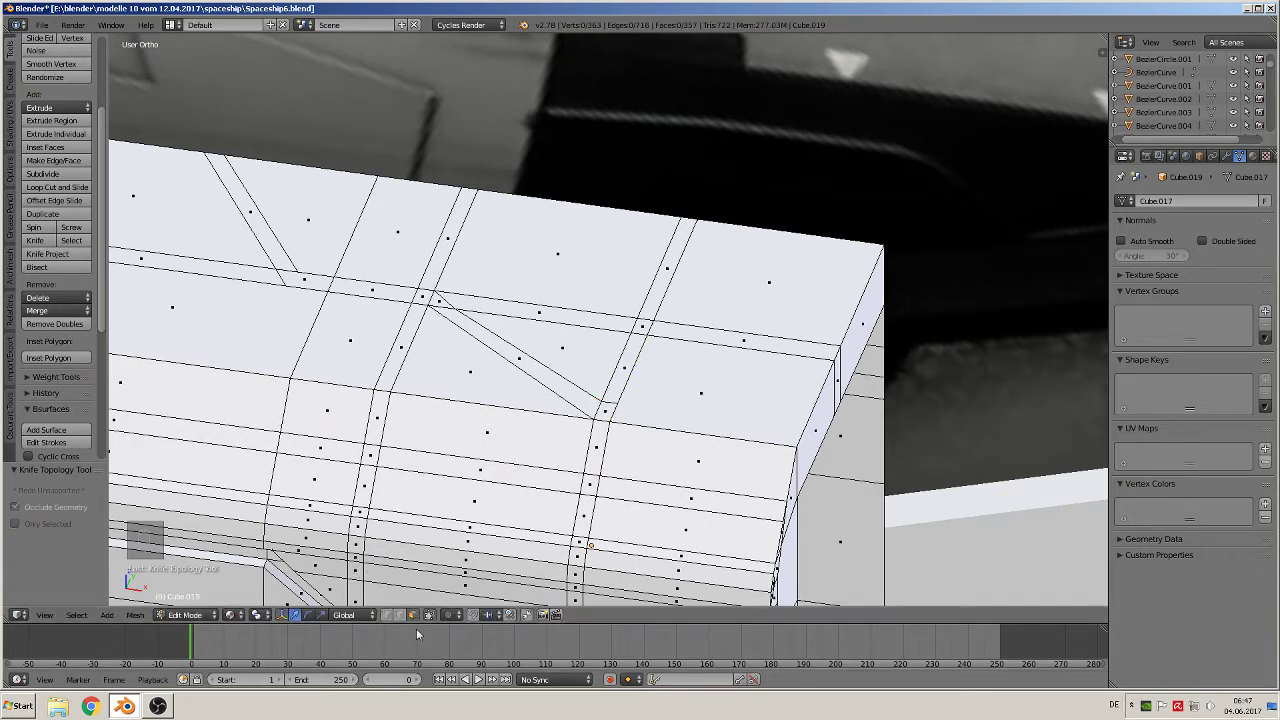
Select the seven connected strip faces of the zigzag outline on the housing's top, extrude them and lower them 0.002 along Z.
right_click(255, 215)
shift+right_click(292, 280)
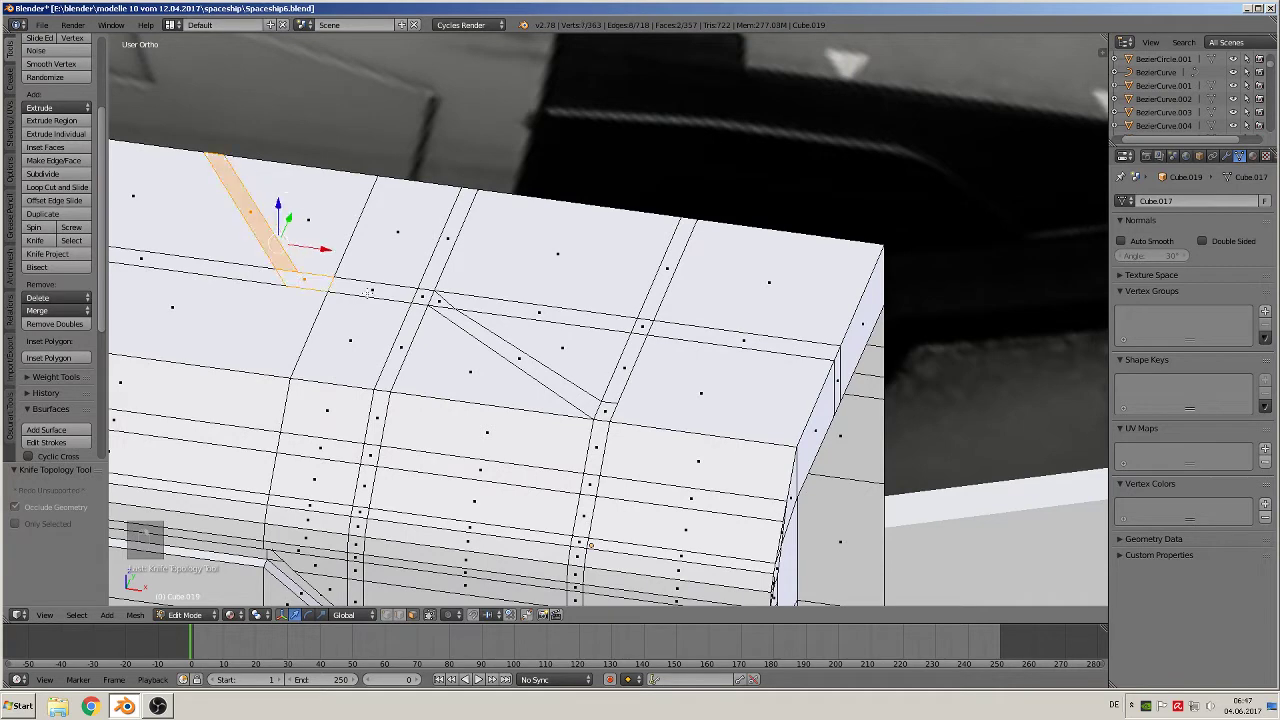
shift+right_click(369, 293)
shift+right_click(425, 297)
shift+right_click(440, 303)
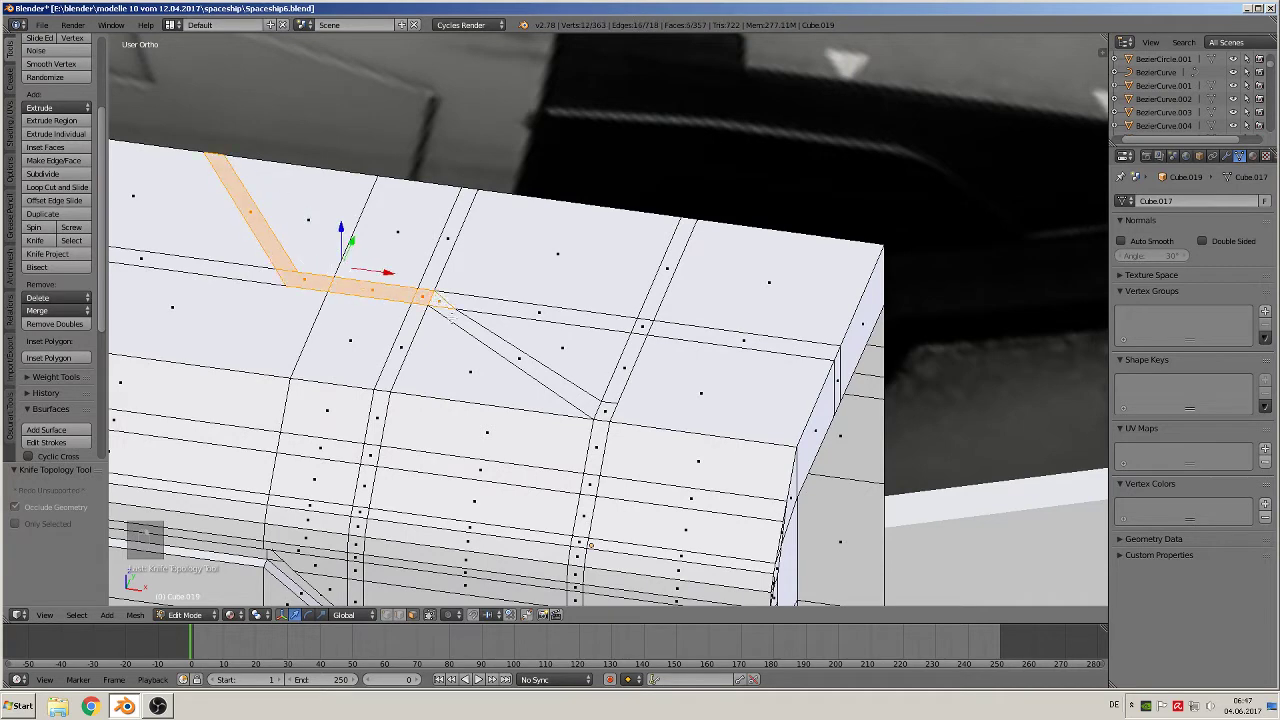
shift+right_click(519, 357)
shift+right_click(604, 410)
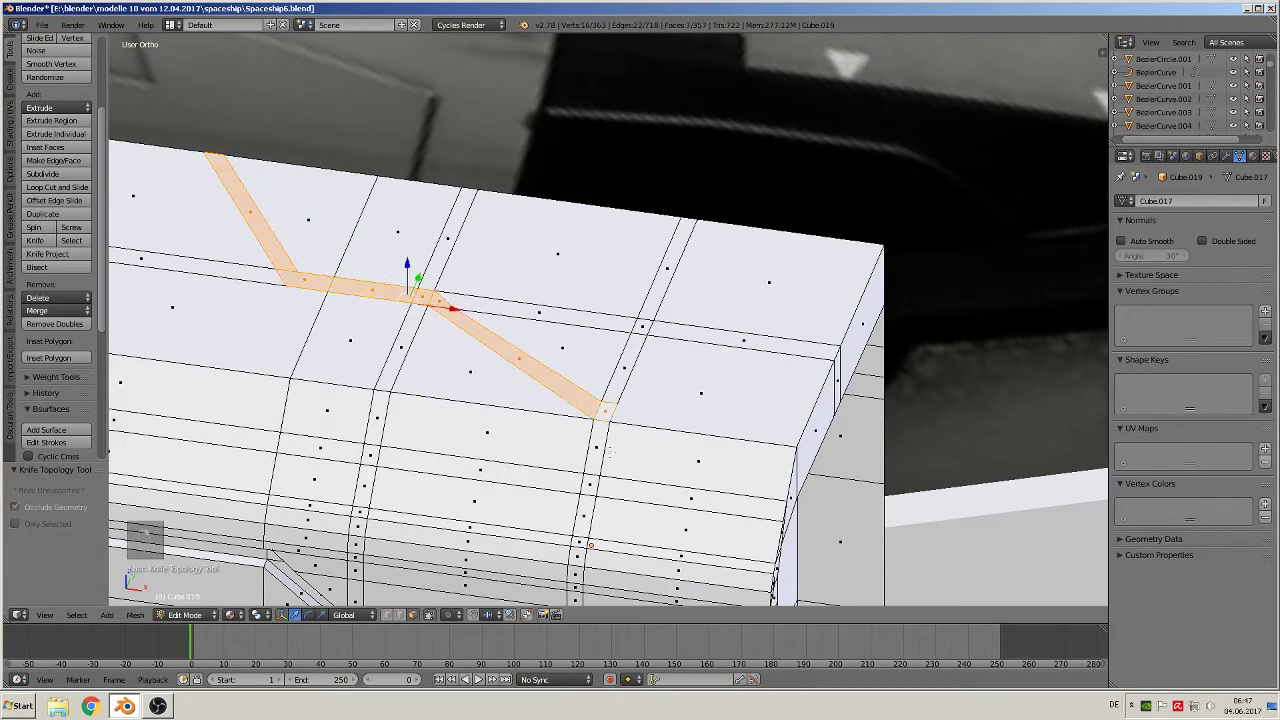
middle_drag(610, 452, 509, 387)
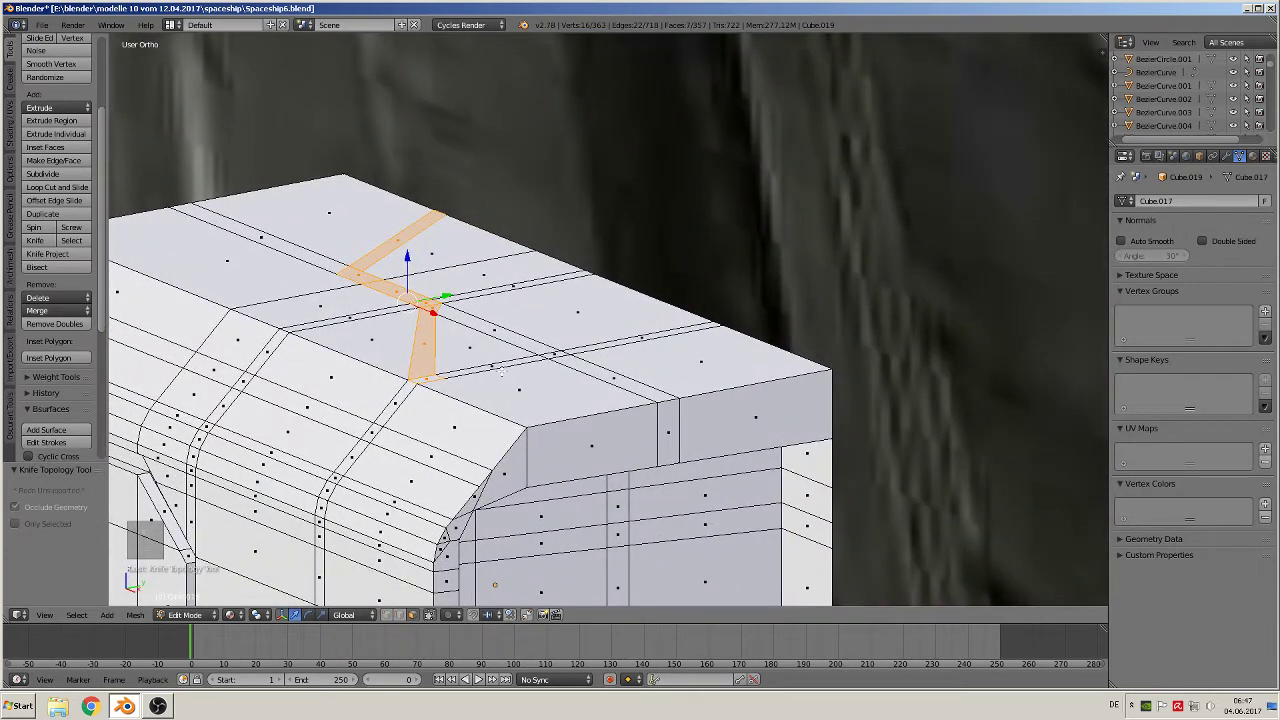
key(e)
click(501, 371)
drag(407, 260, 407, 275)
middle_drag(407, 275, 493, 384)
shift+middle_drag(493, 384, 514, 297)
right_click(513, 297)
shift+right_click(493, 328)
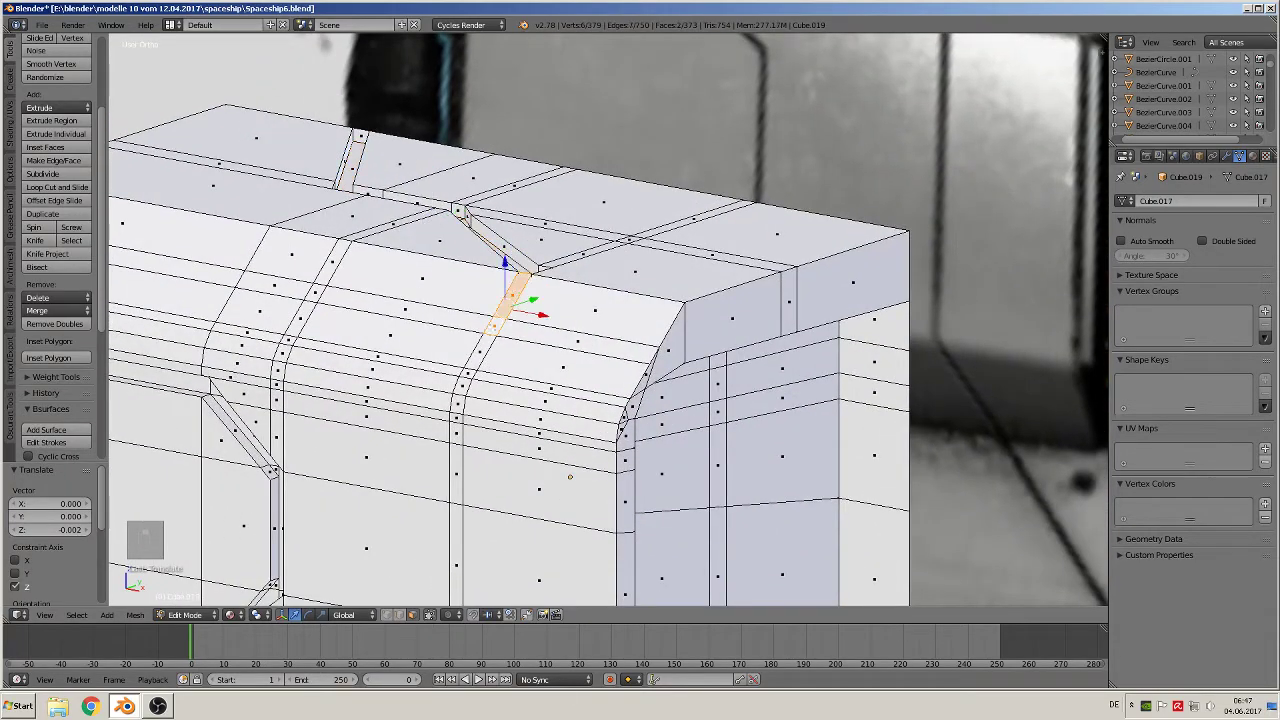
shift+right_click(480, 352)
shift+right_click(466, 377)
shift+right_click(461, 388)
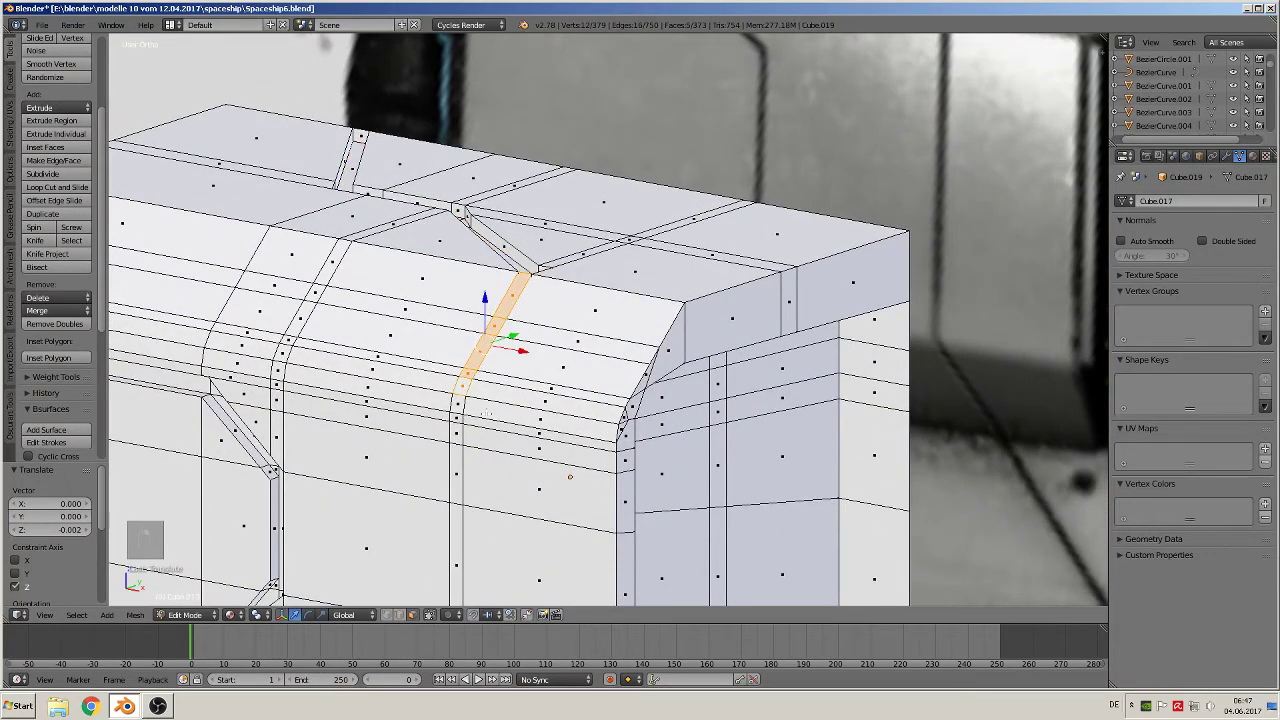
middle_drag(486, 411, 504, 336)
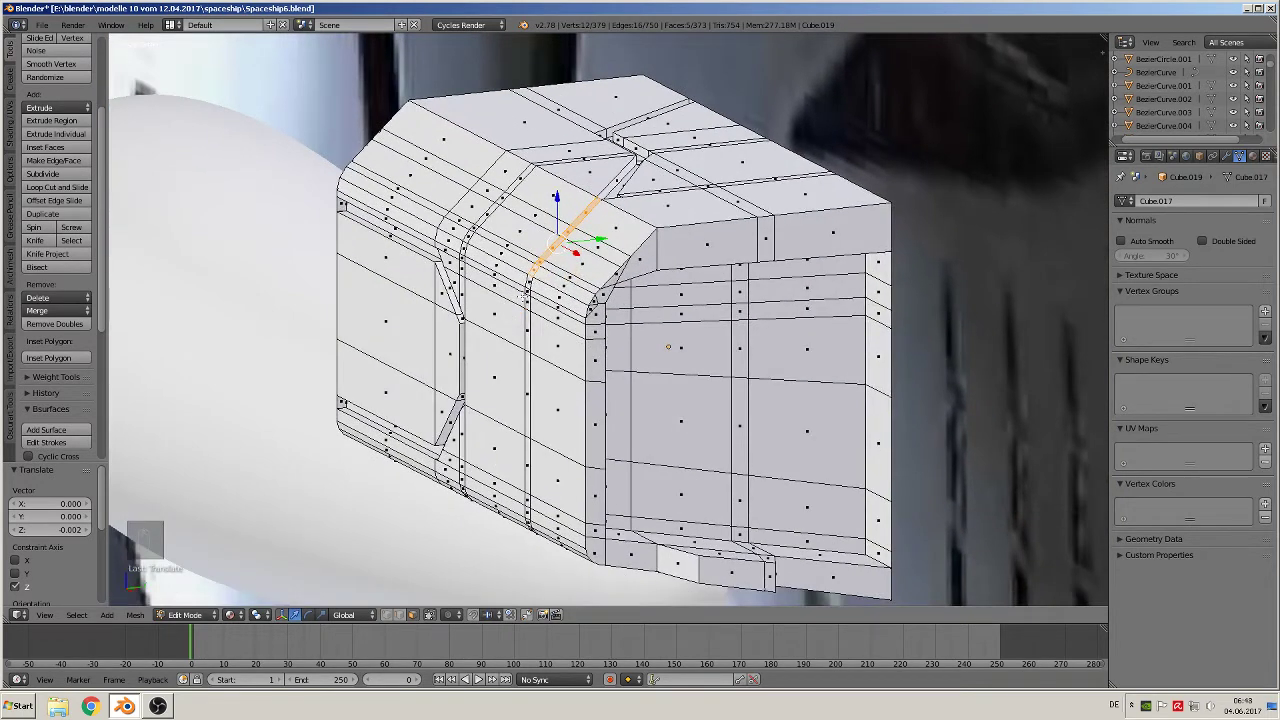
alt+shift+right_click(521, 297)
alt+shift+right_click(525, 293)
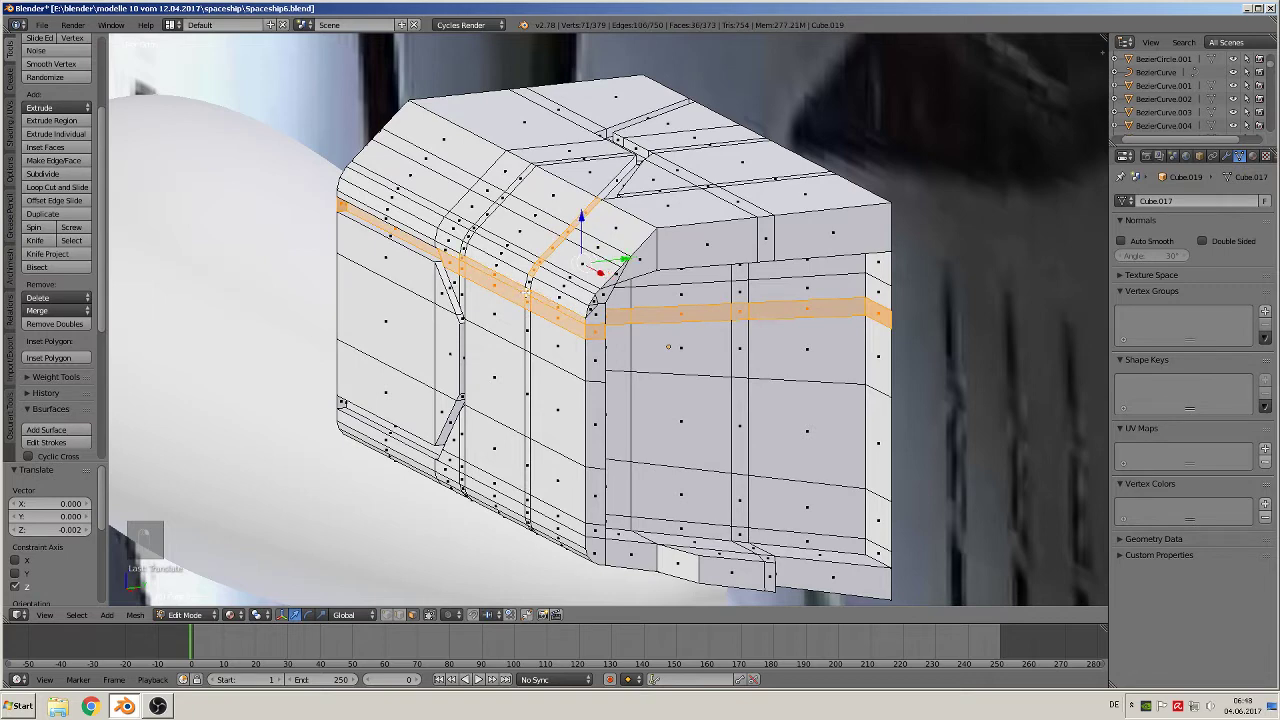
Select the narrow crosswise face loop around the housing and deselect its faces on the top face as far as the bevel edge.
alt+right_click(527, 288)
alt+right_click(528, 300)
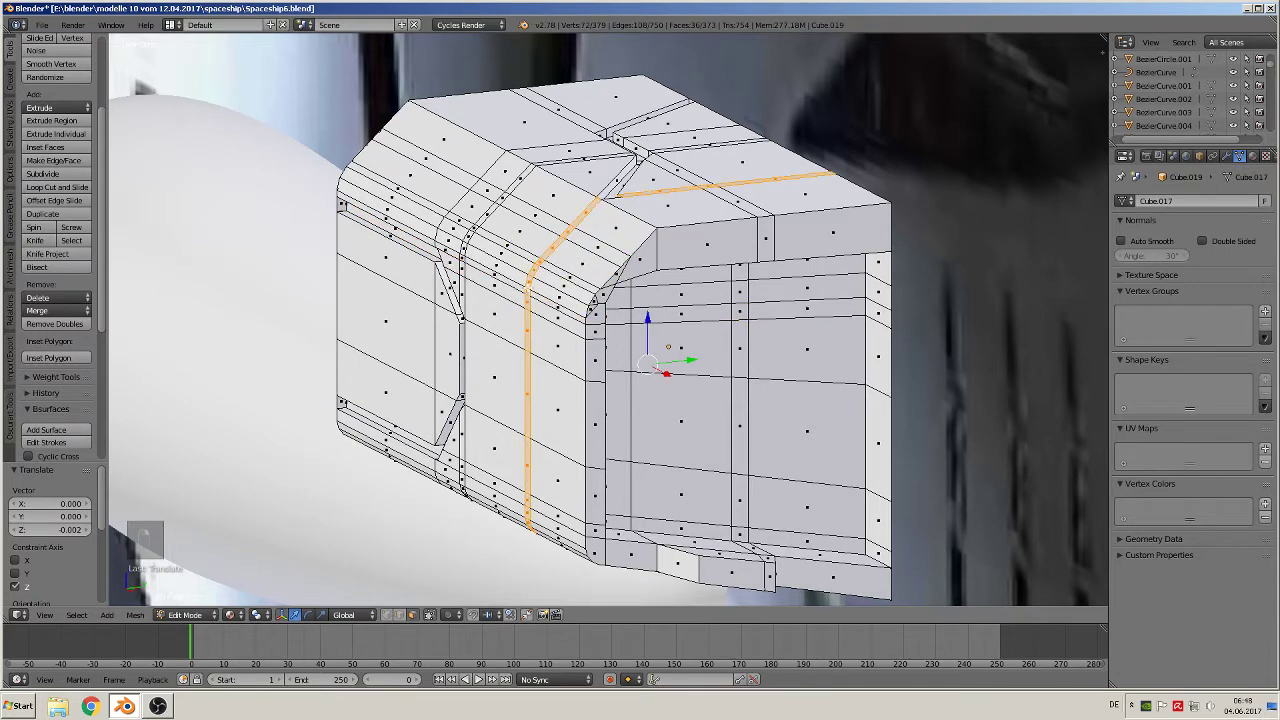
scroll(524, 282, up, 1)
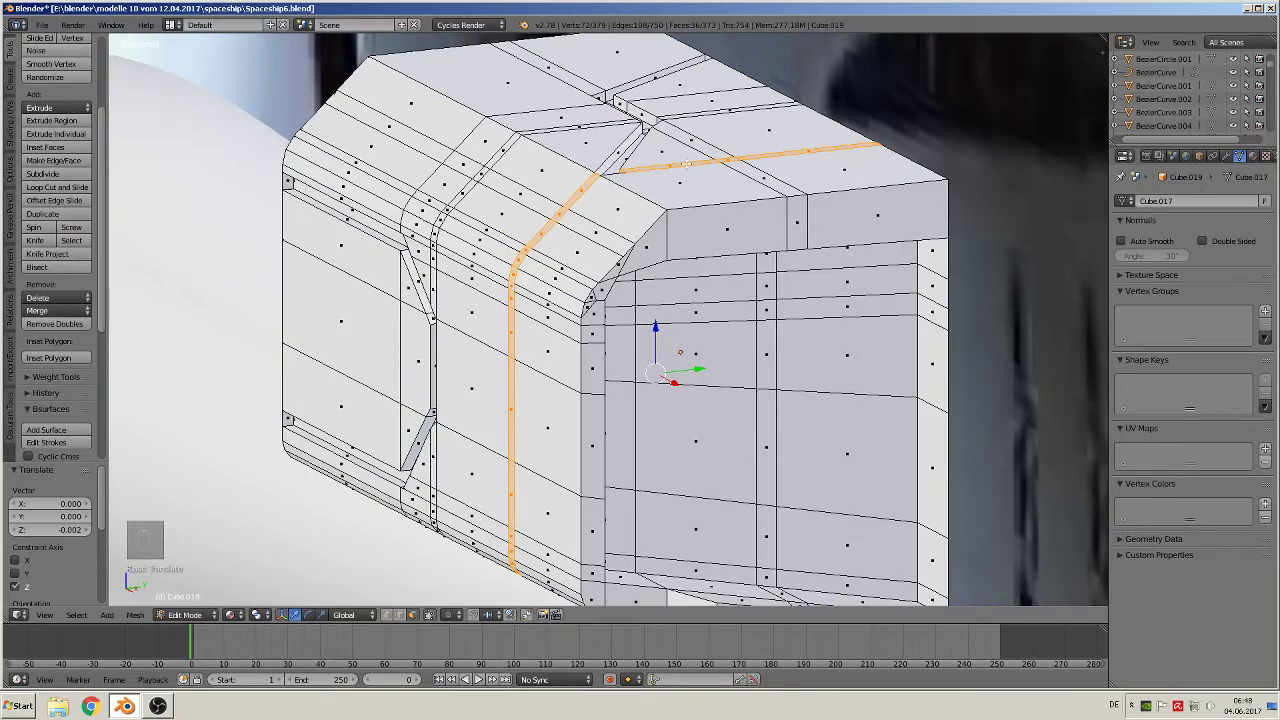
key(c)
middle_drag(687, 163, 814, 159)
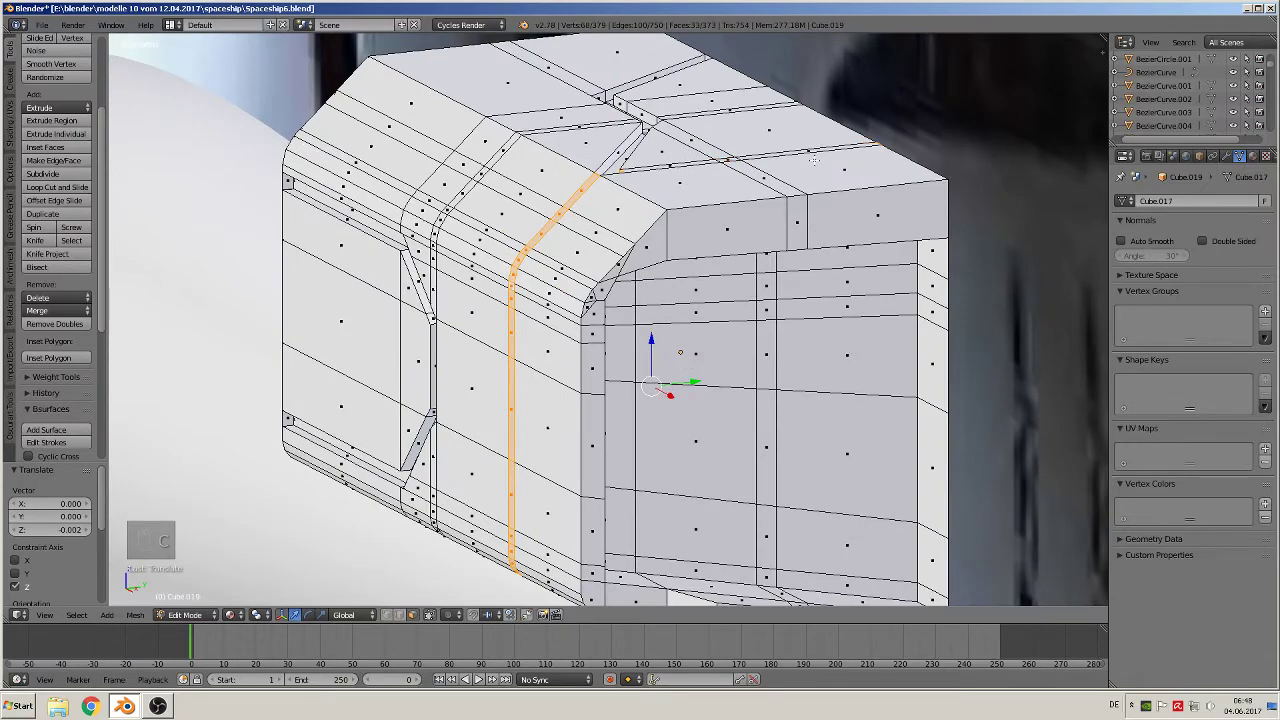
middle_drag(693, 247, 732, 282)
scroll(732, 282, up, 3)
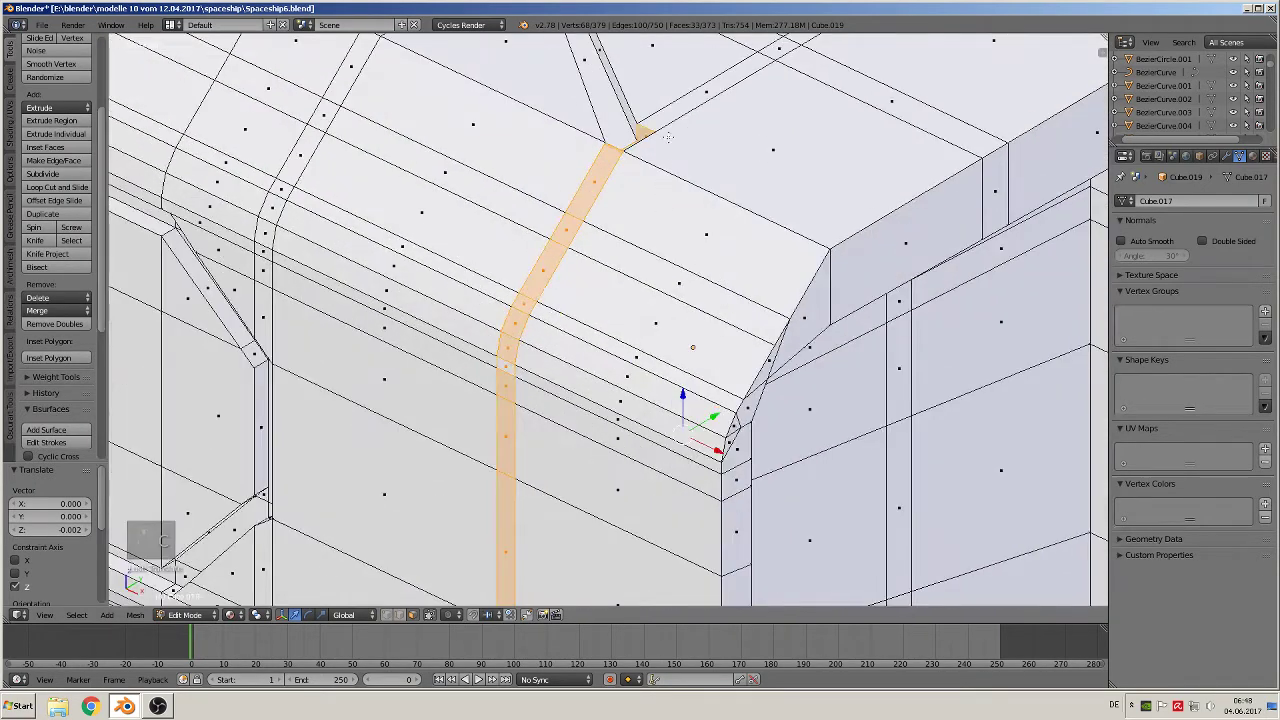
shift+right_click(650, 133)
middle_drag(662, 198, 652, 294)
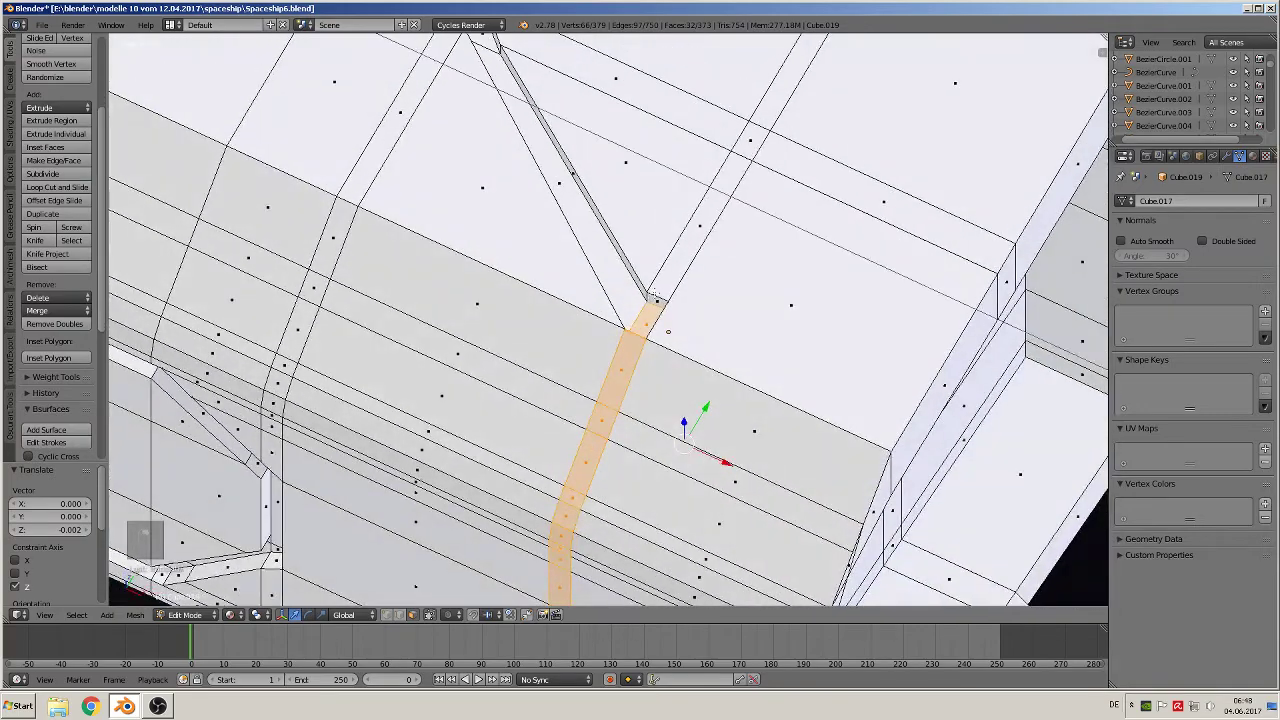
shift+right_click(652, 320)
middle_drag(682, 366, 646, 292)
scroll(652, 316, down, 5)
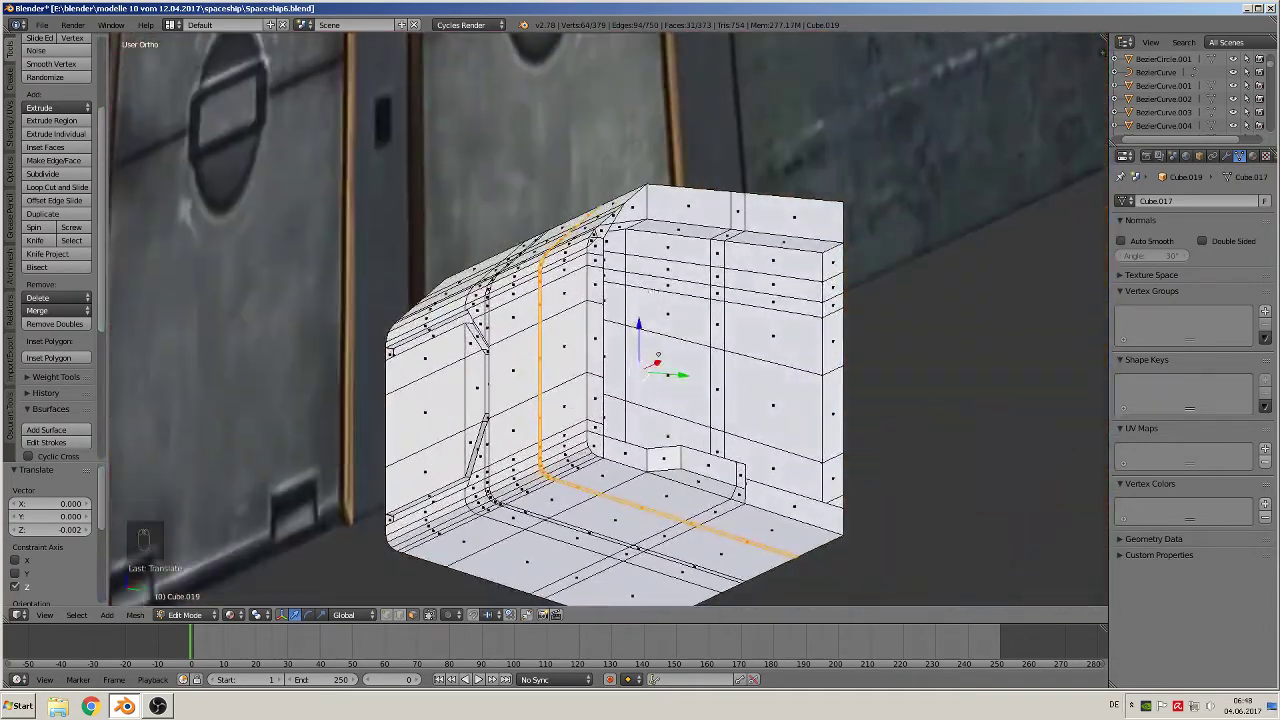
Undo the unextruded move, extrude the selected crosswise strip faces and shift them 0.002 along Y.
key(ctrl+z)
key(ctrl+z)
key(ctrl+z)
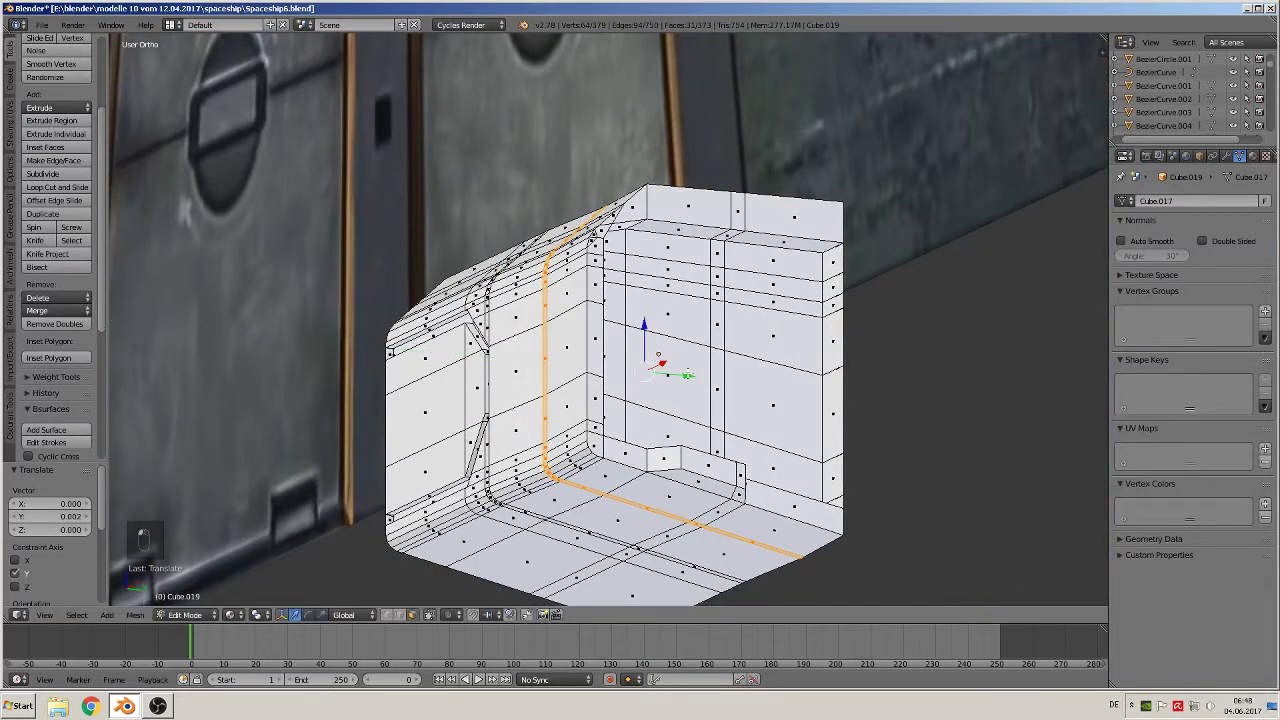
key(e)
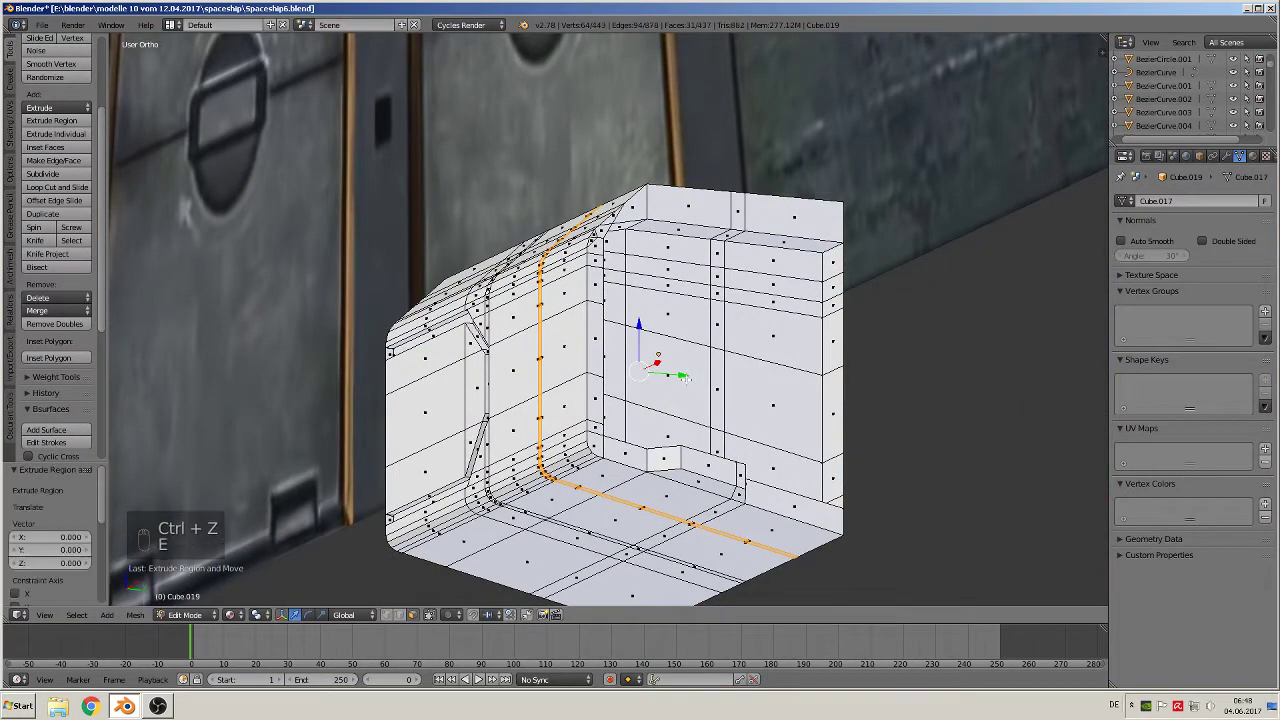
click(691, 373)
Examine the corner where the extruded crosswise groove meets the diagonal groove on top, including a check in Object Mode.
middle_drag(691, 373, 722, 590)
scroll(622, 172, up, 3)
shift+middle_drag(622, 172, 624, 347)
scroll(624, 347, up, 3)
scroll(624, 347, up, 2)
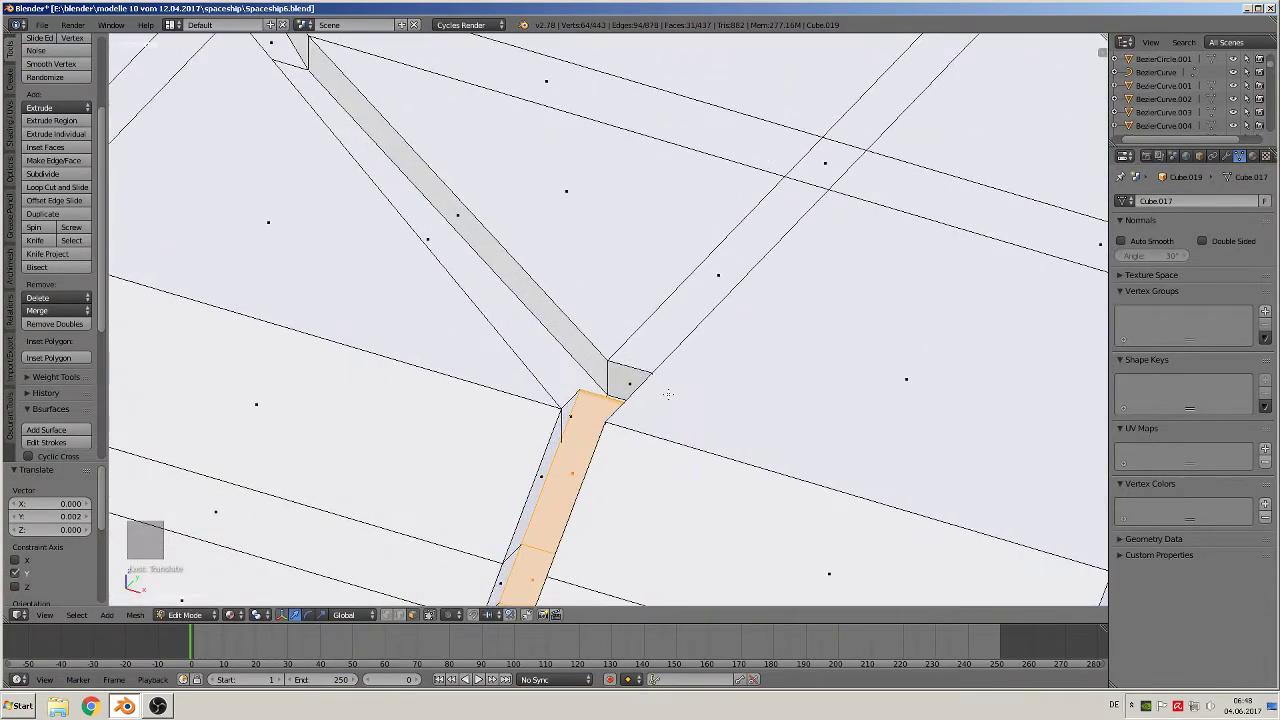
scroll(754, 272, up, 3)
key(Tab)
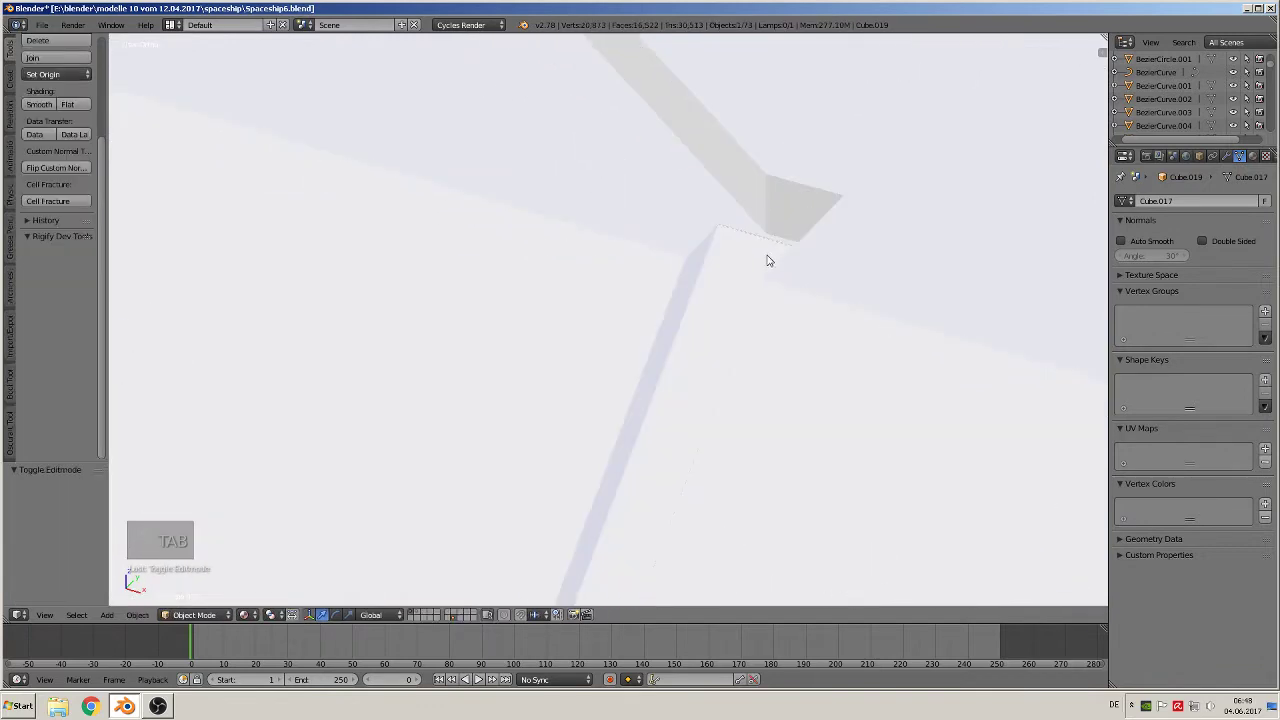
key(Tab)
Clear the selection, switch to edge selection, and move the groove floor's end edge by -0.002 in Z and -0.002 in Y.
key(a)
key(a)
key(a)
middle_drag(760, 253, 605, 300)
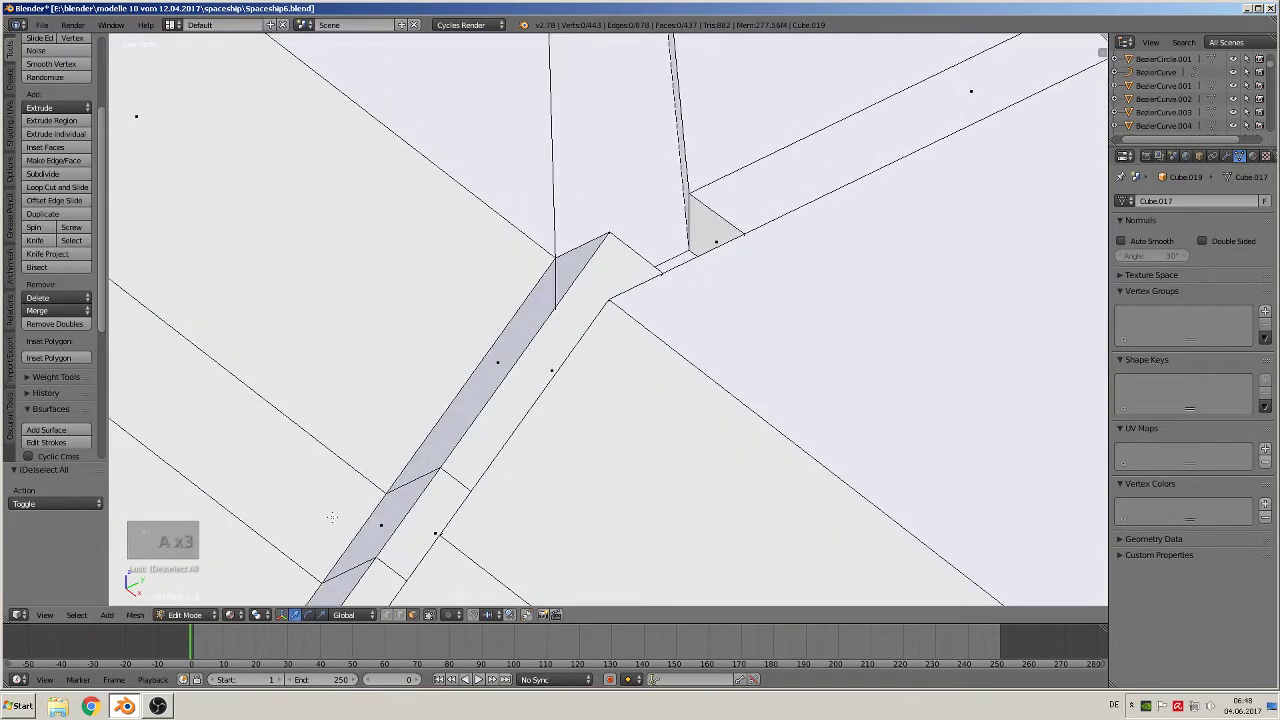
click(399, 614)
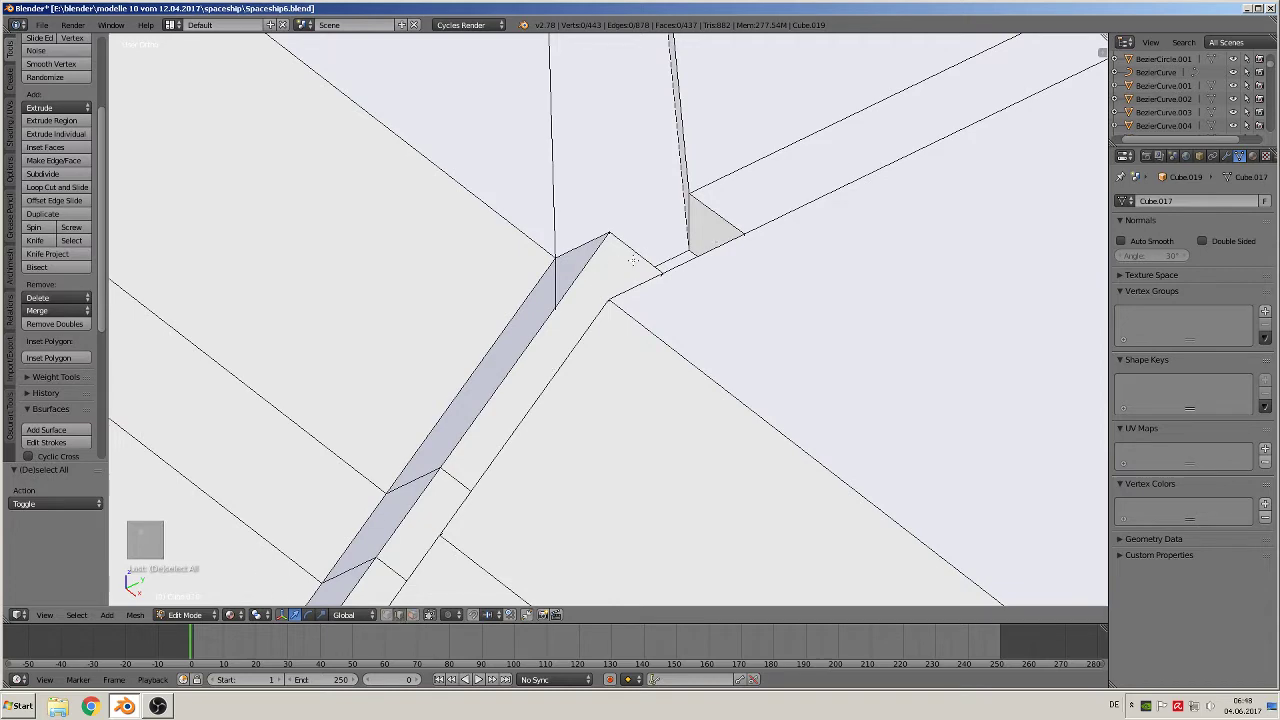
right_click(633, 260)
drag(641, 216, 649, 274)
scroll(652, 284, down, 1)
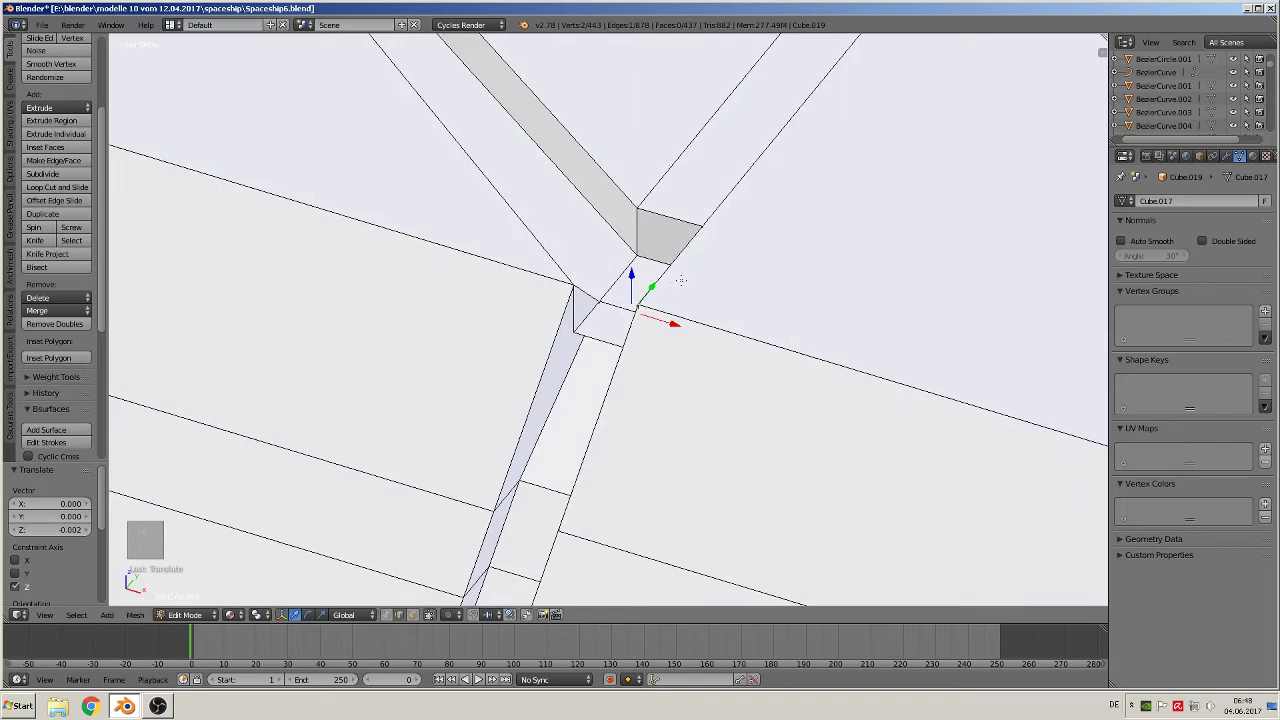
drag(652, 287, 620, 310)
middle_drag(620, 310, 628, 276)
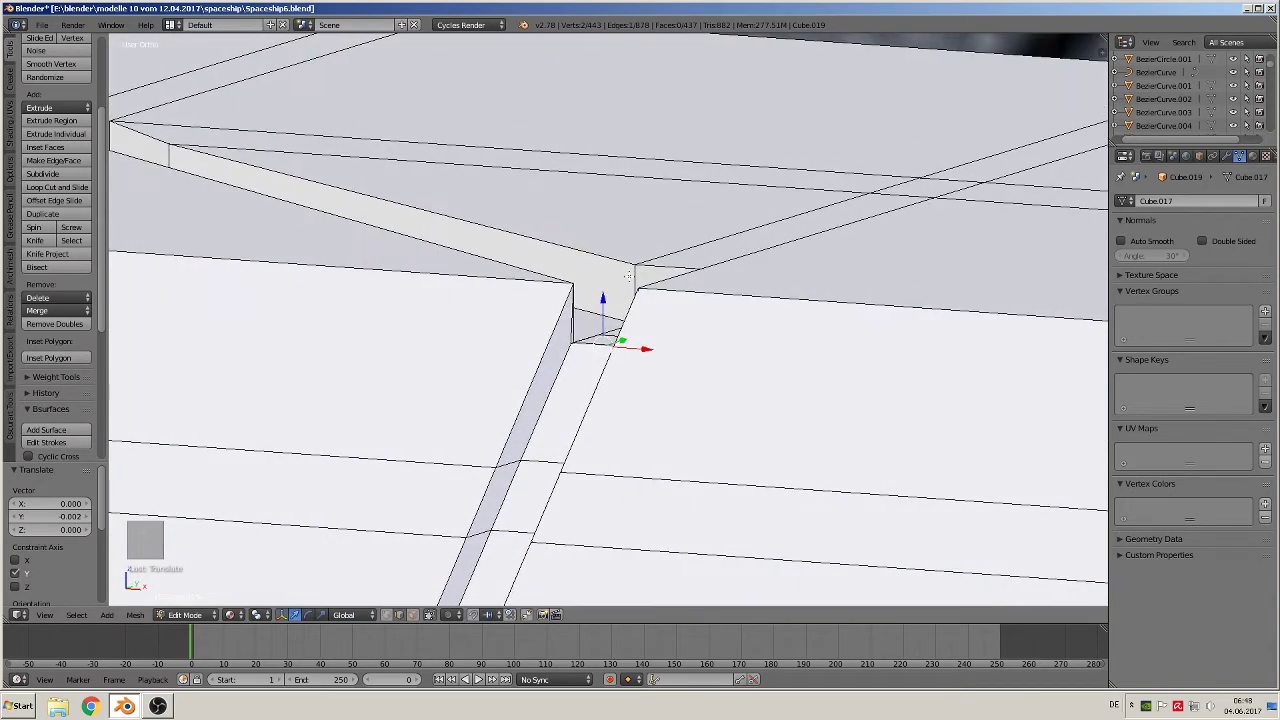
Leave the end edge unscaled and delete its vertices to open up the groove at the corner.
key(s)
right_click(612, 343)
key(x)
click(614, 343)
middle_drag(614, 343, 626, 366)
Fill the missing groove side wall between the top corner and the first bevel loop with a face from its four vertices.
right_click(557, 334)
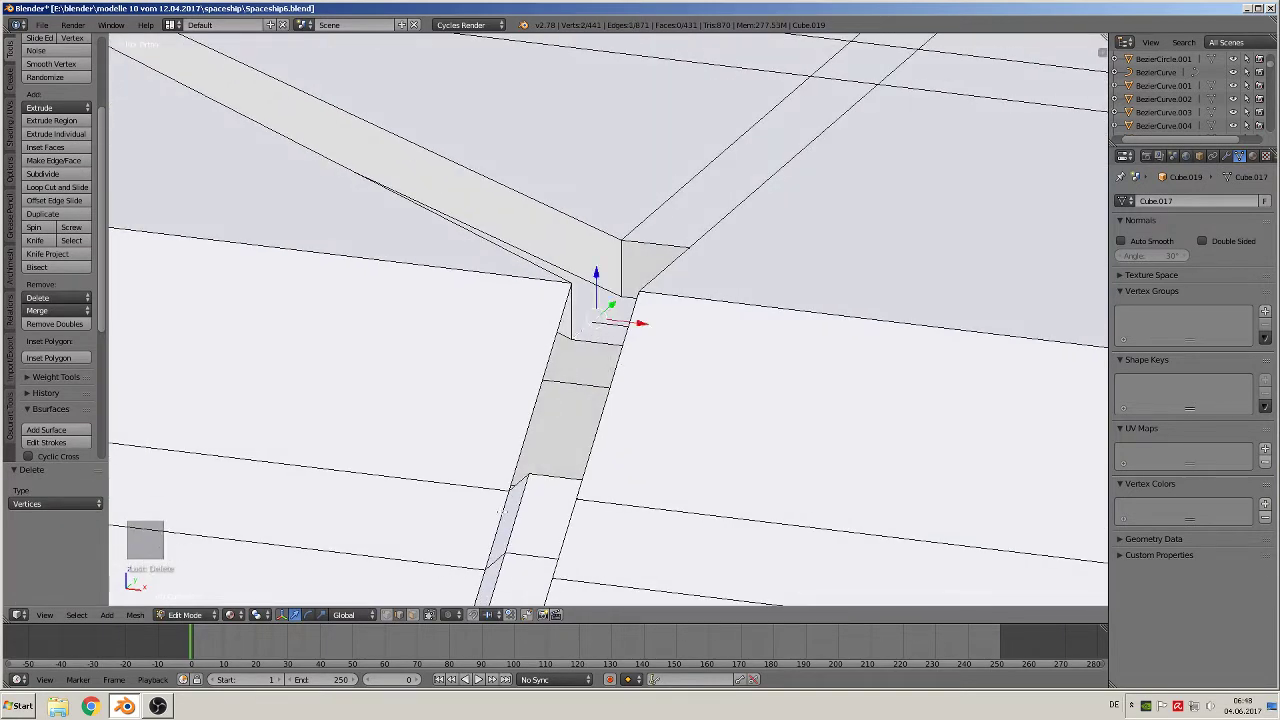
right_click(575, 338)
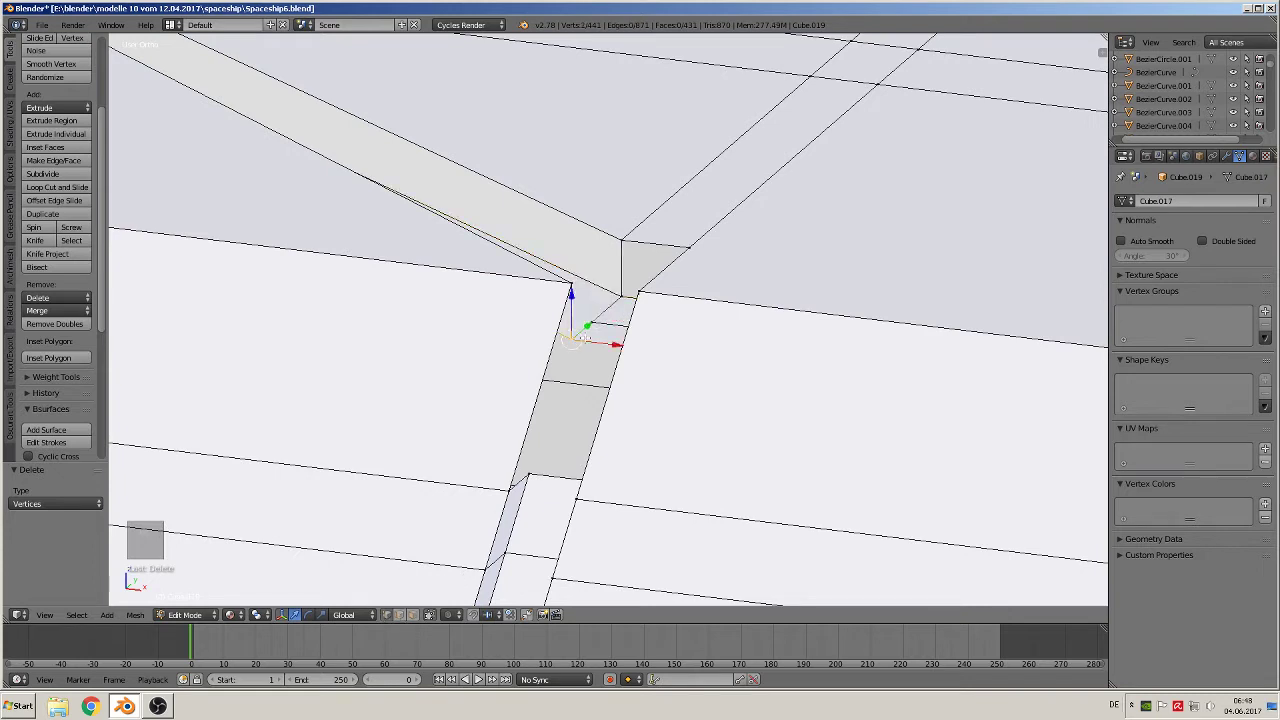
shift+right_click(568, 289)
shift+right_click(505, 477)
shift+right_click(542, 472)
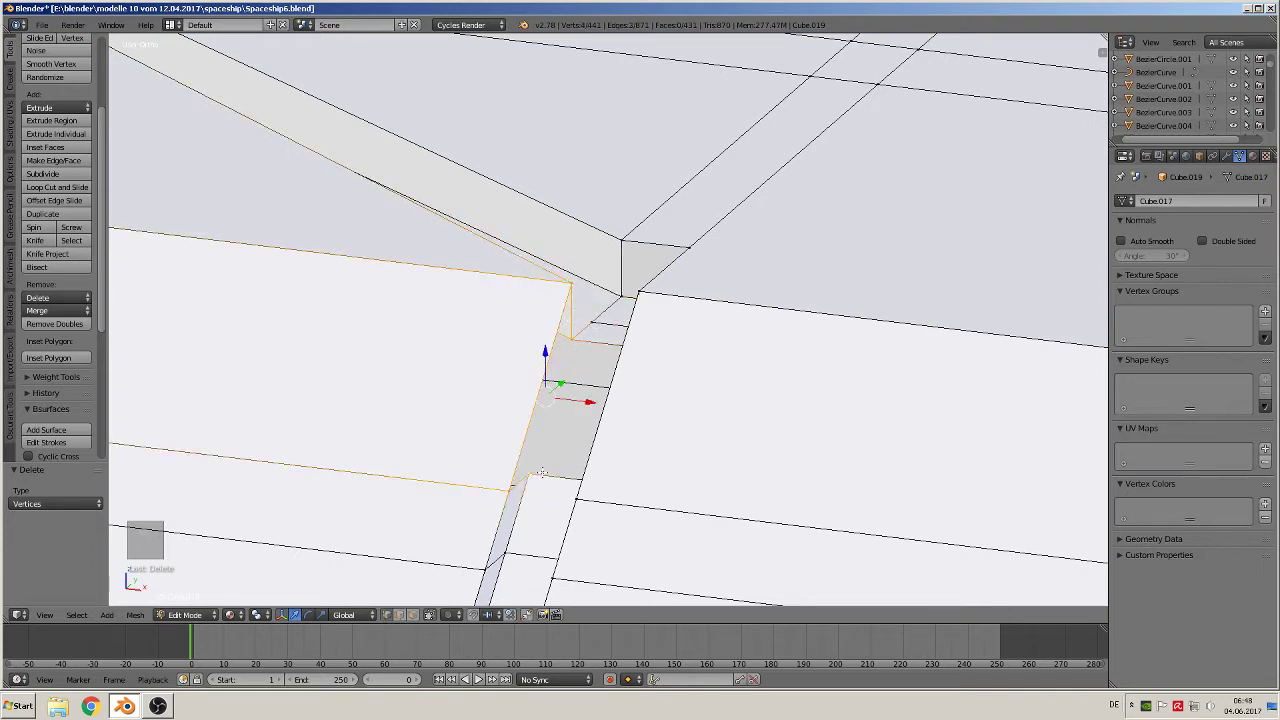
key(f)
Fill the opposite missing side wall of the groove with a four-vertex face.
middle_drag(538, 483, 627, 503)
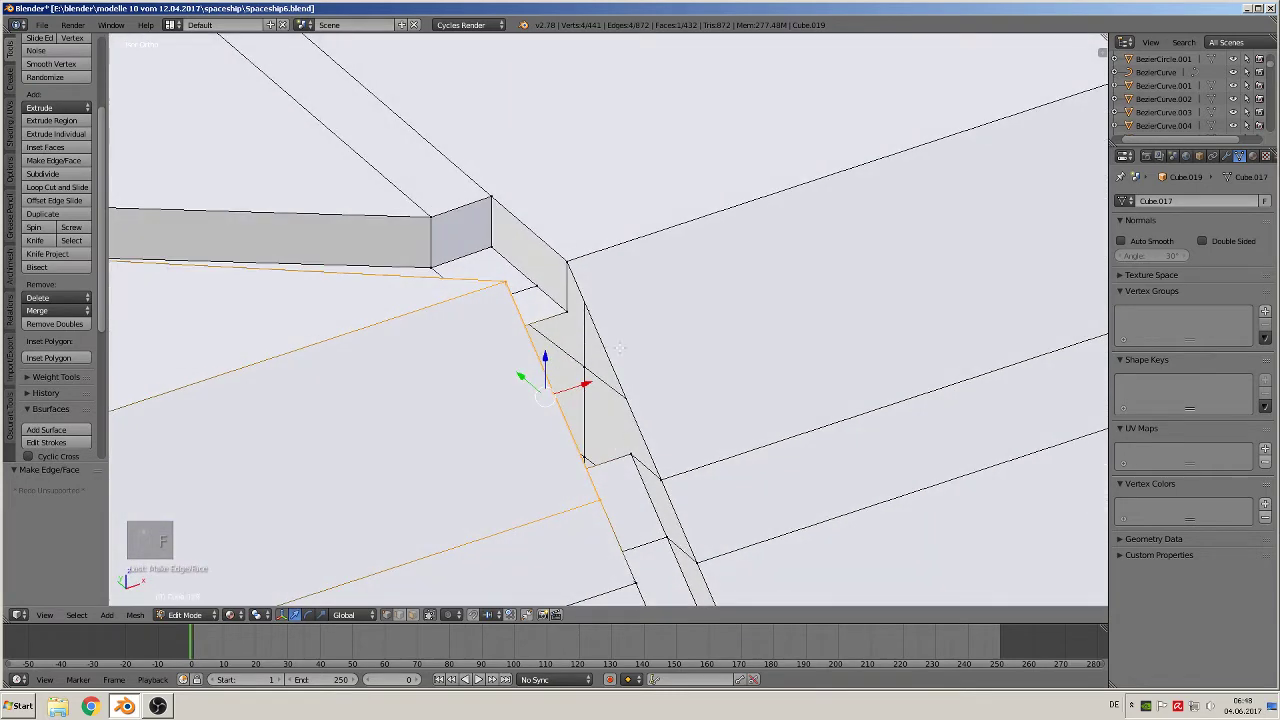
right_click(564, 313)
shift+right_click(626, 476)
shift+right_click(656, 473)
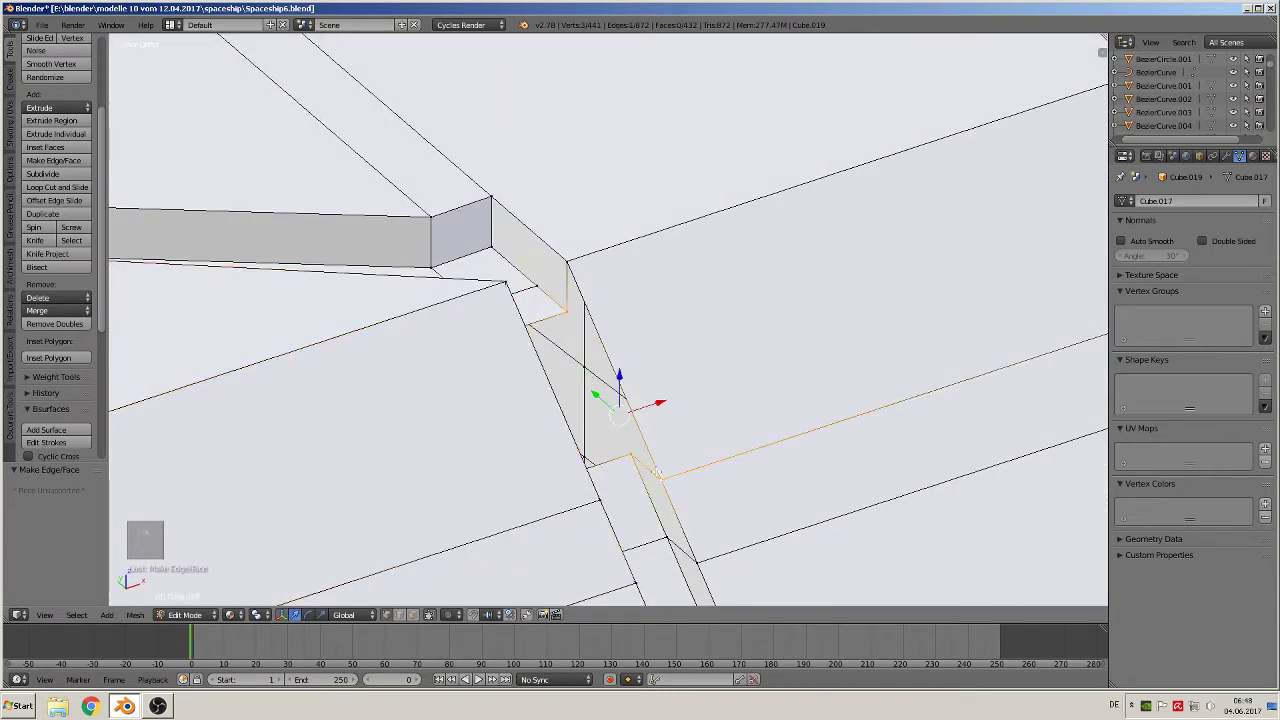
shift+right_click(577, 259)
key(f)
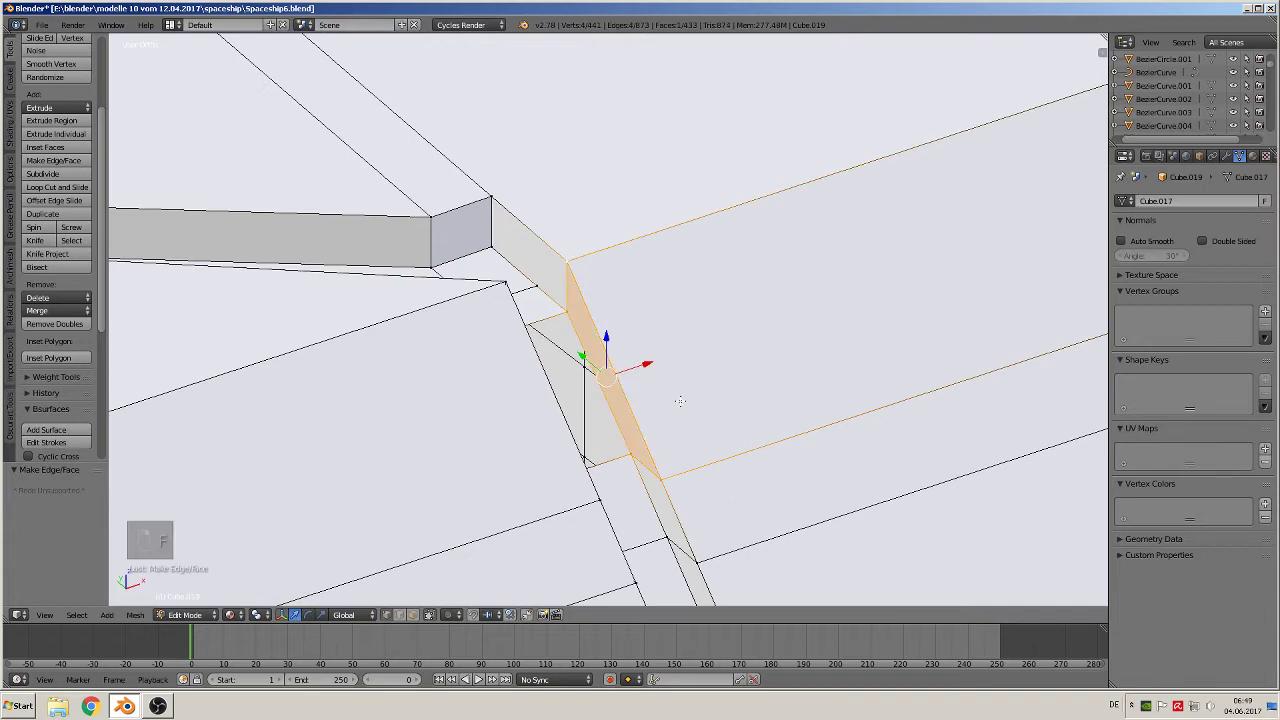
Close the groove floor's gap between the two side walls with a face from its four corner vertices.
middle_drag(684, 401, 540, 368)
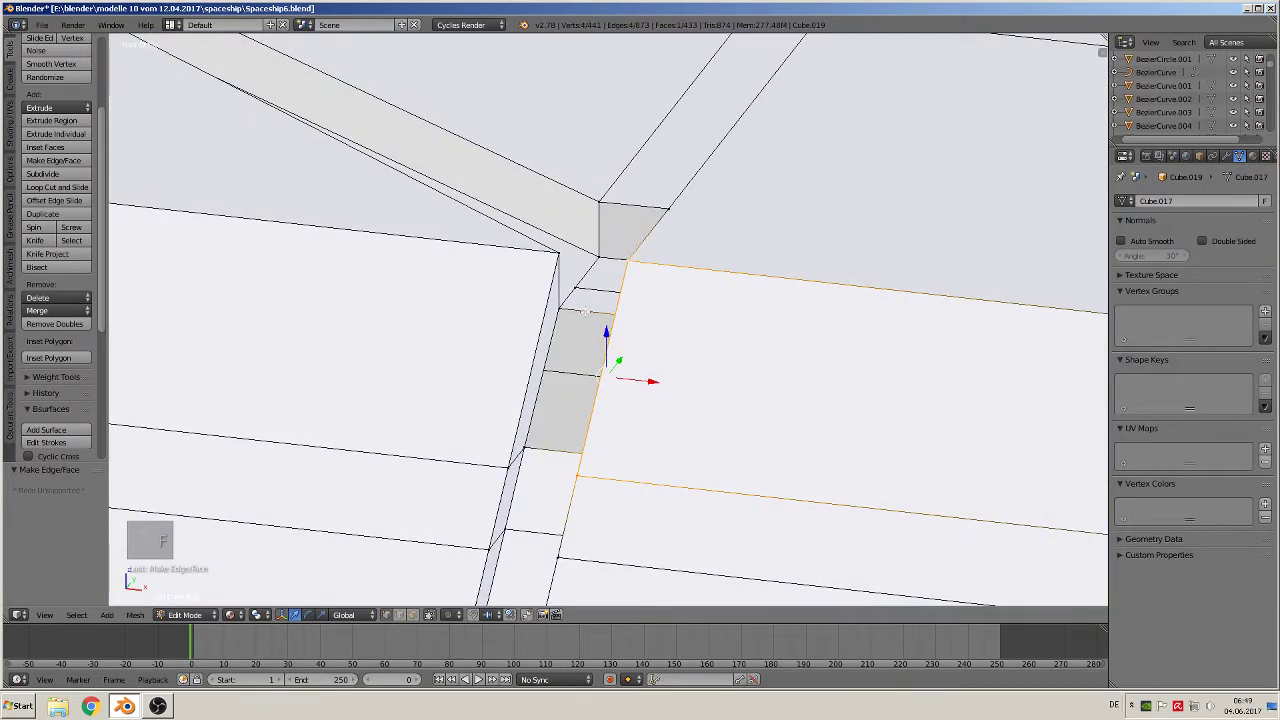
right_click(560, 316)
shift+right_click(526, 449)
middle_drag(526, 450, 634, 459)
shift+right_click(617, 434)
shift+right_click(597, 299)
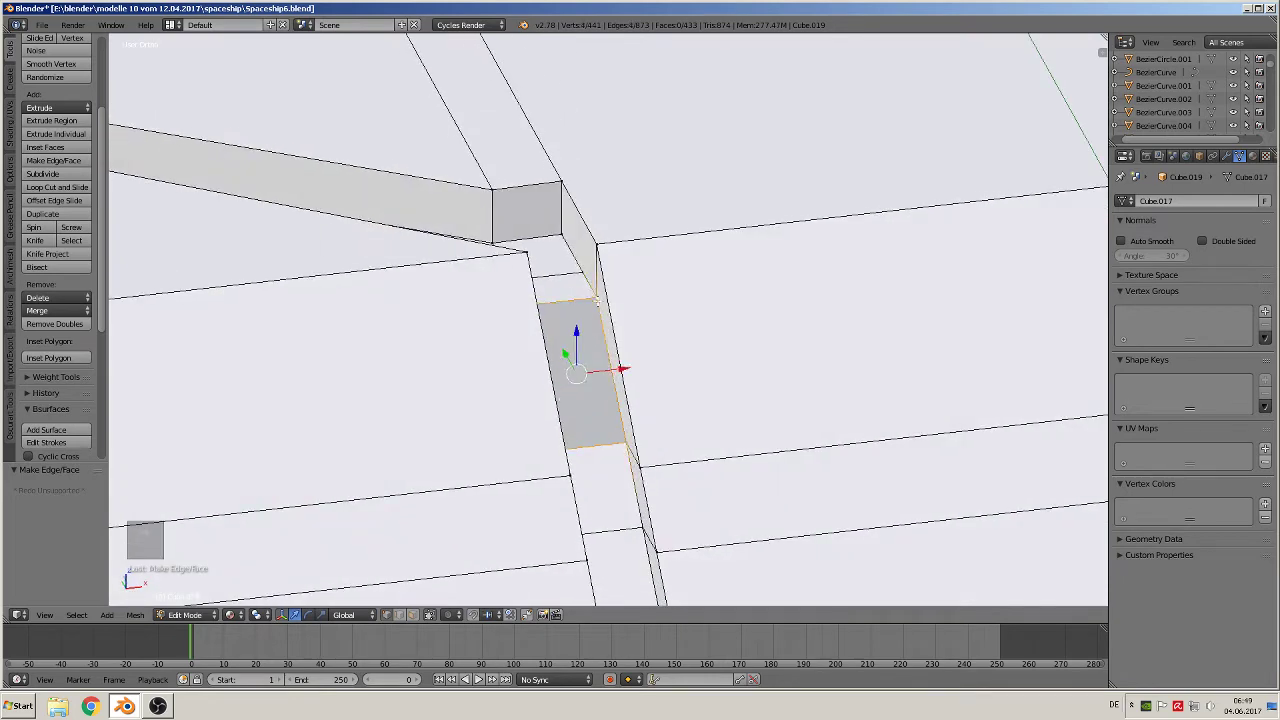
key(f)
Add a lengthwise loop cut on the housing's underside and slide it close to the existing loop nearer the bevel.
middle_drag(595, 348, 854, 328)
key(Tab)
scroll(574, 335, down, 10)
key(Tab)
scroll(667, 319, up, 2)
scroll(885, 327, up, 1)
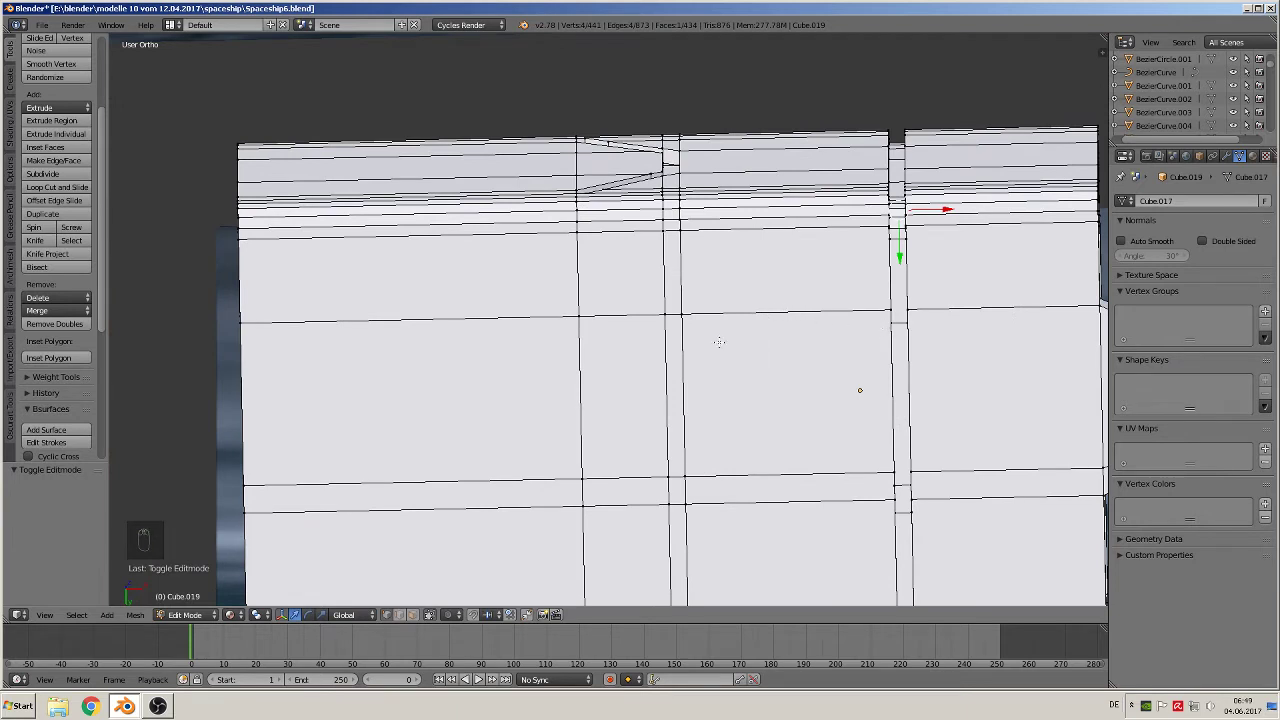
key(ctrl+r)
click(672, 352)
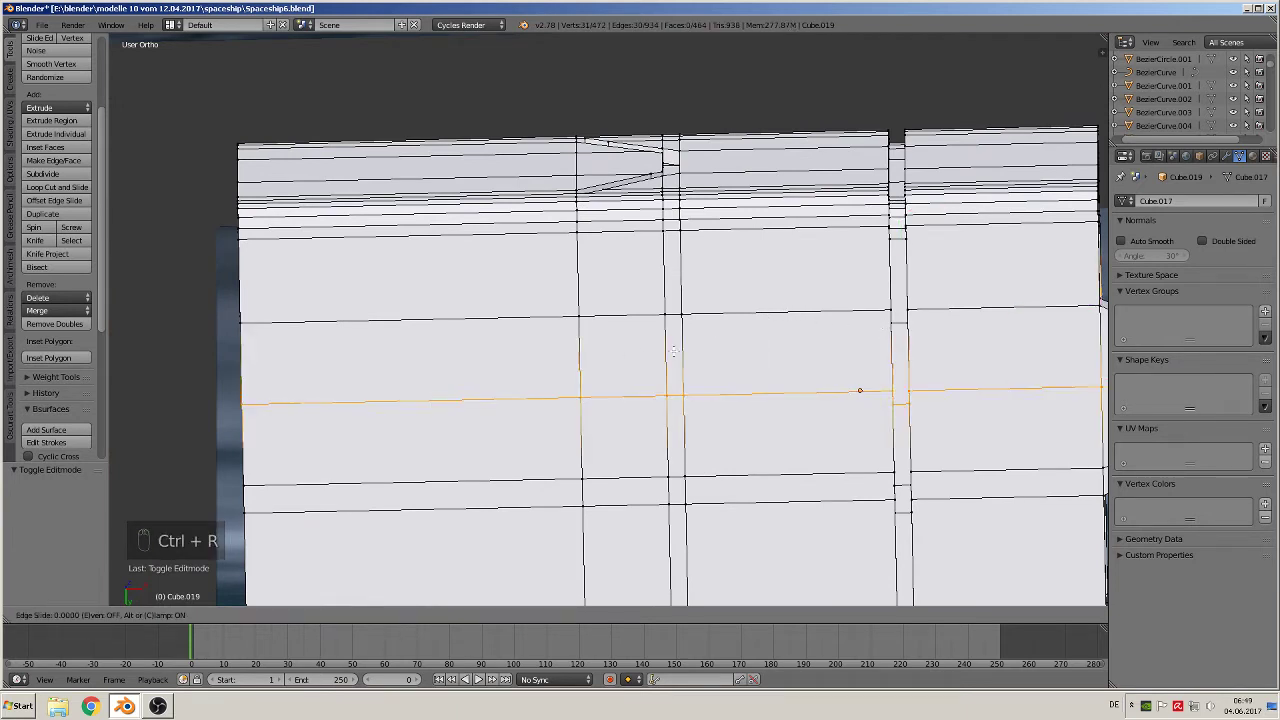
click(702, 282)
Knife two parallel diagonal cuts on the underside from the existing crosswise groove to the lengthwise loop near the bevel, forming a narrow strip.
middle_drag(752, 276, 759, 300)
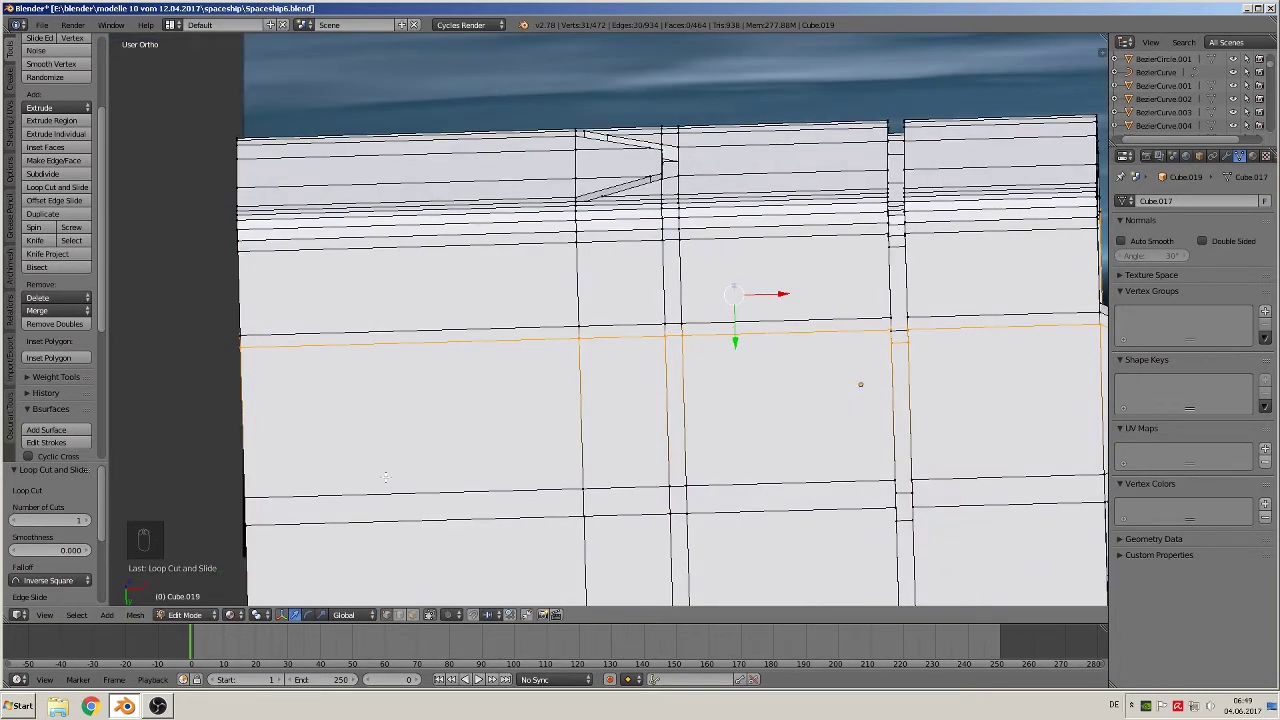
click(37, 242)
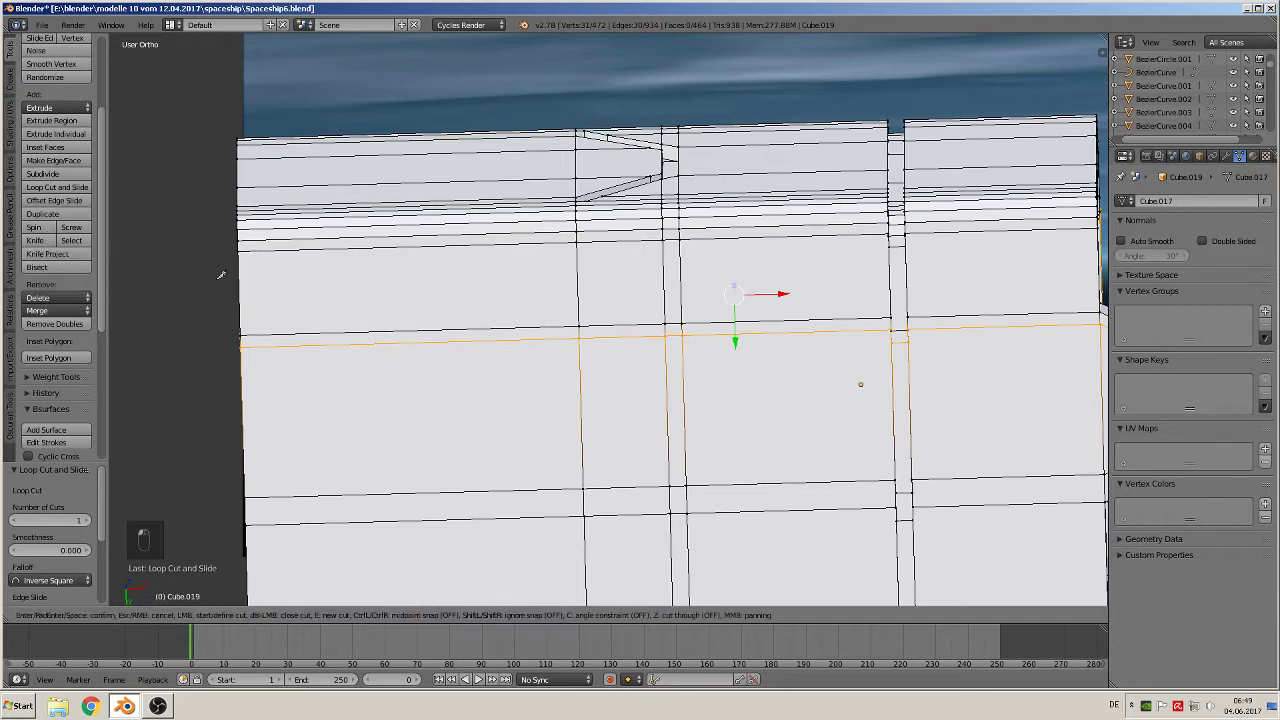
click(888, 233)
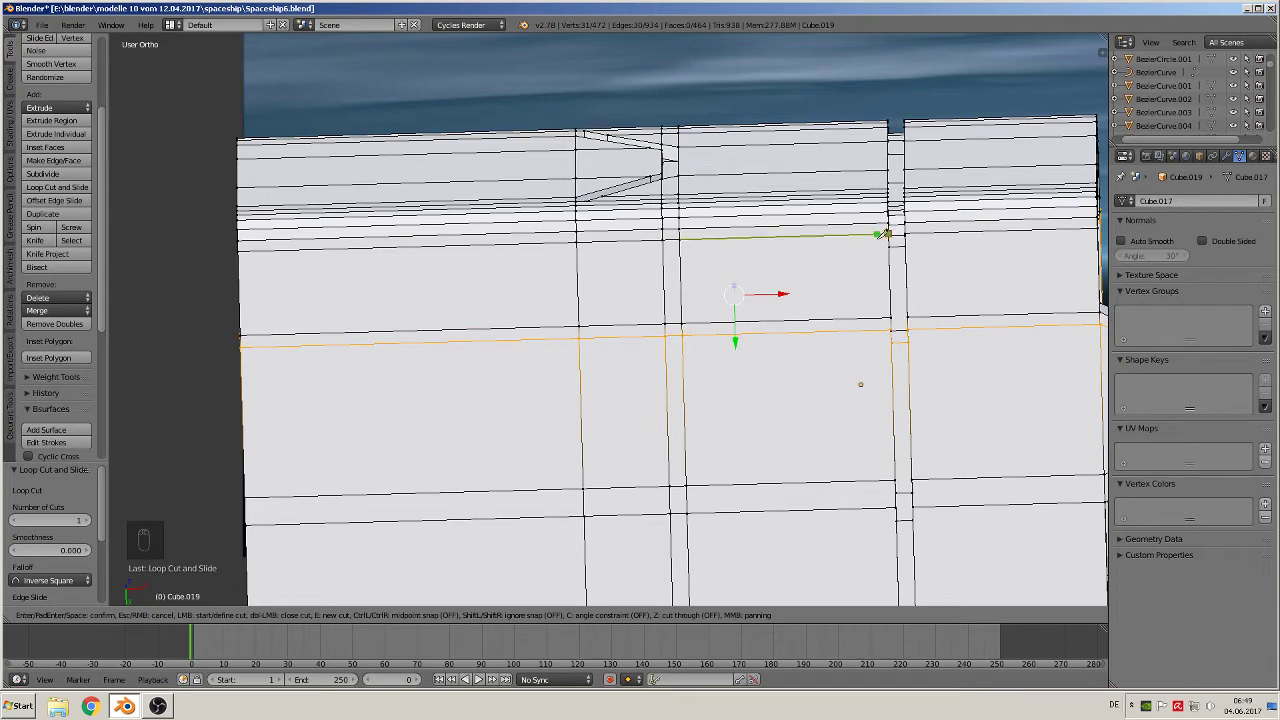
click(681, 322)
key(Return)
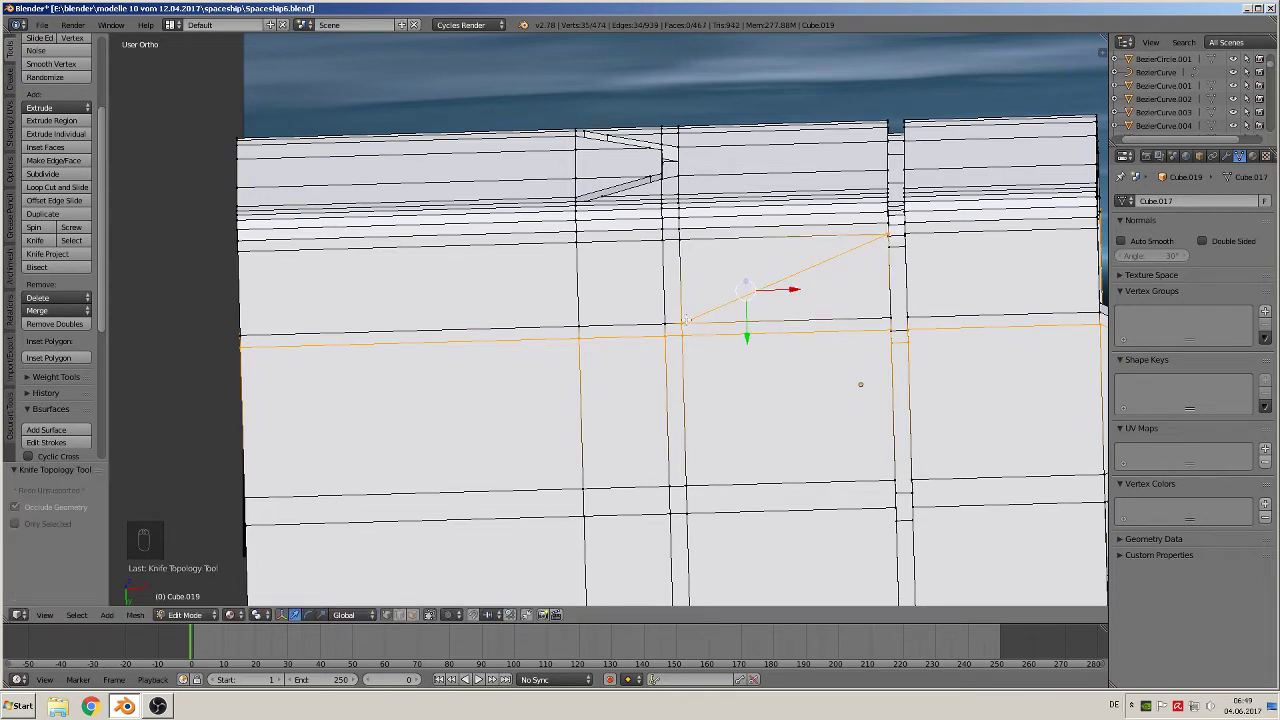
click(36, 243)
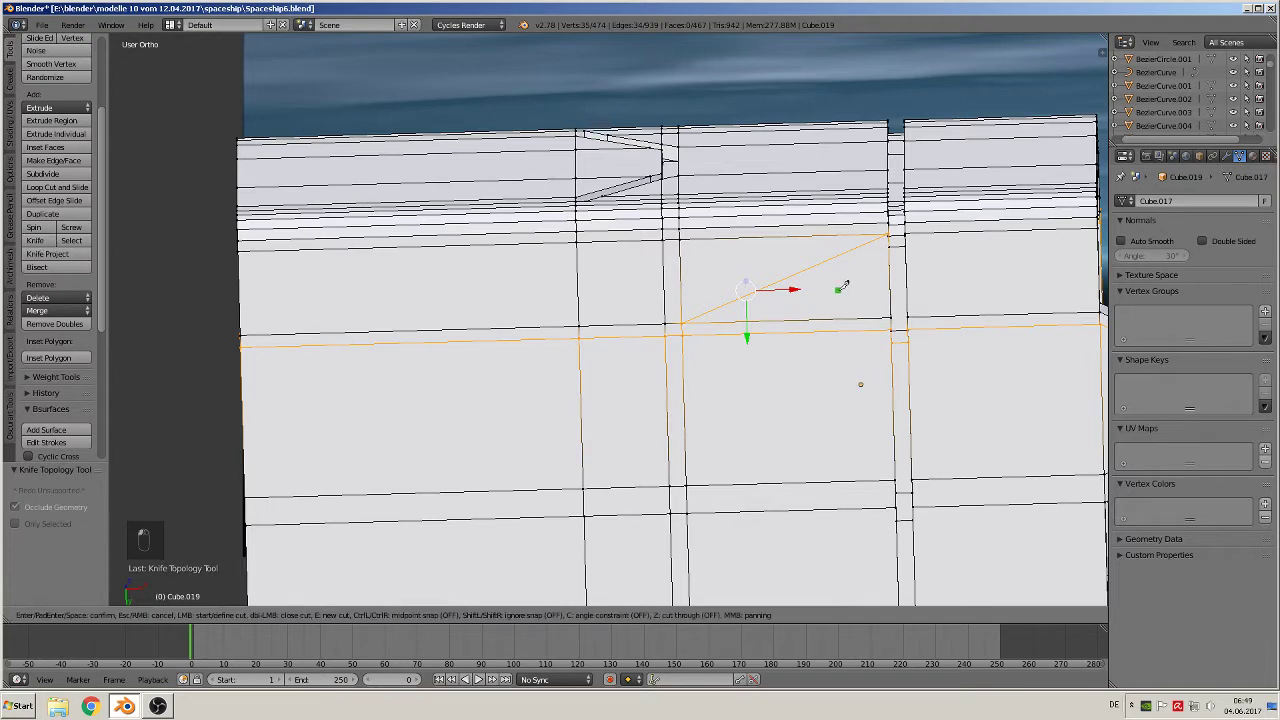
click(889, 247)
click(720, 321)
key(Return)
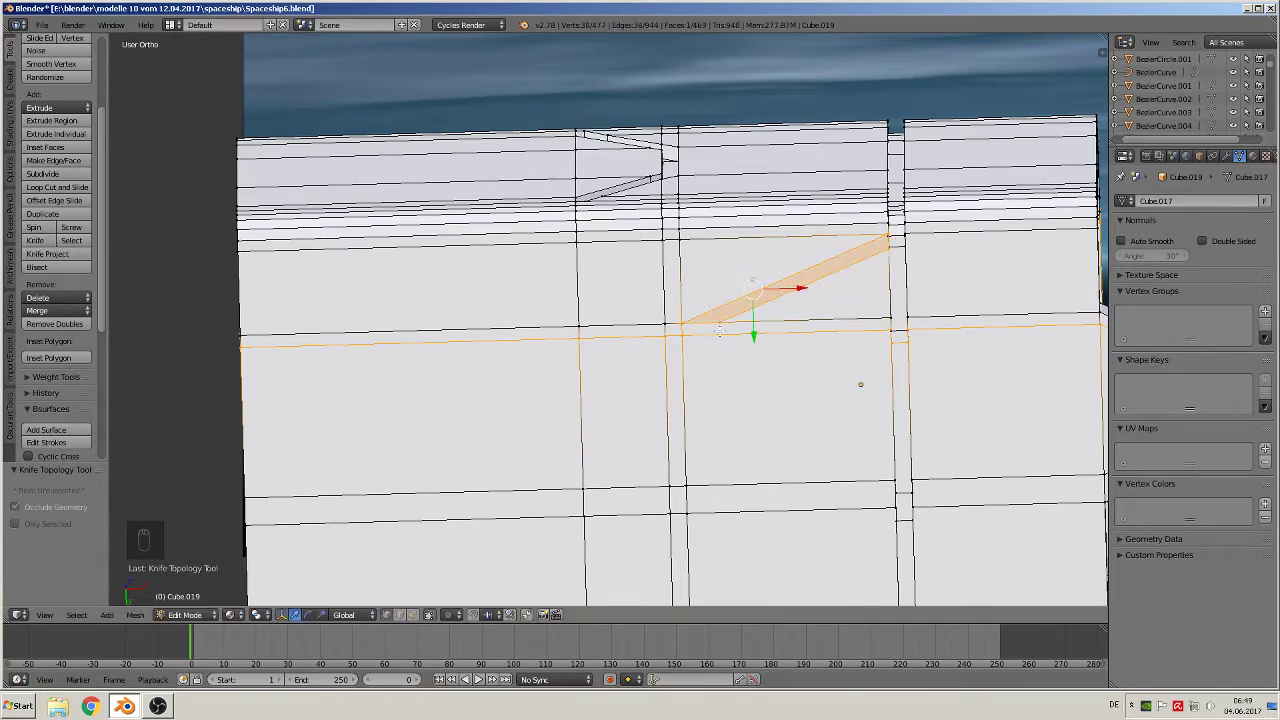
Knife a second pair of parallel diagonal cuts from the new lengthwise loop's crossing down to the next lengthwise loop on the underside.
shift+middle_drag(741, 396, 784, 305)
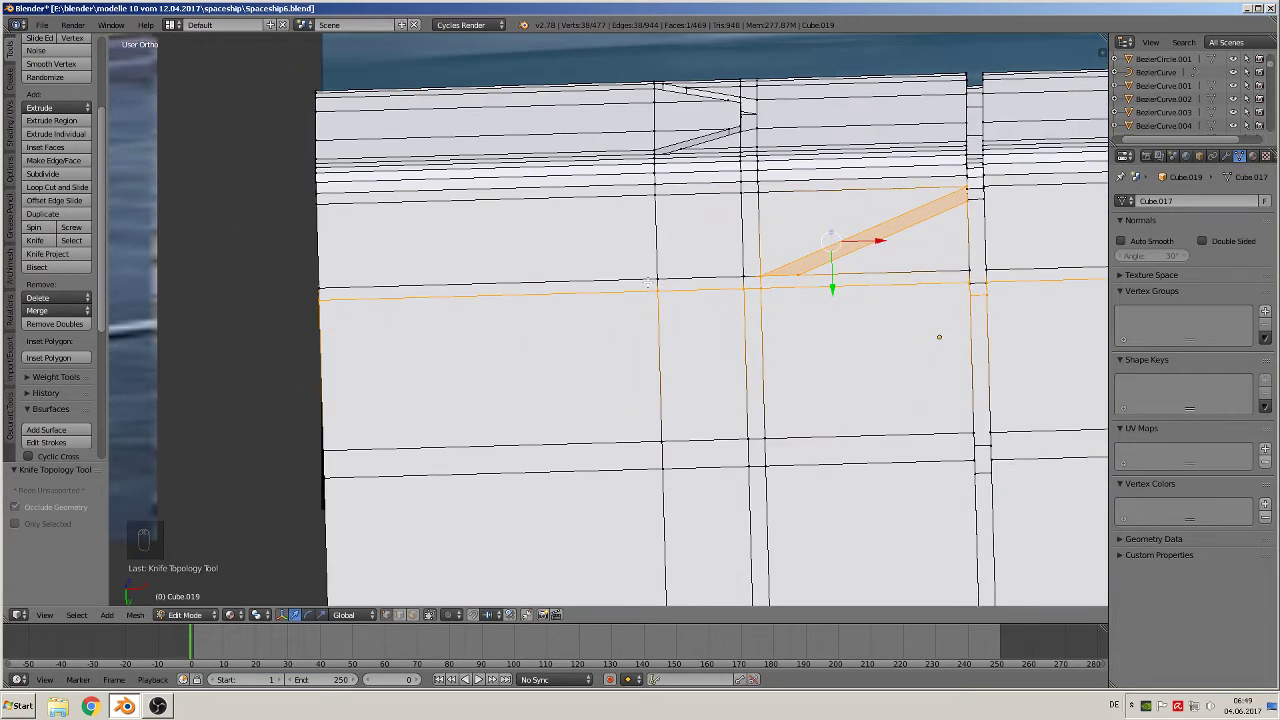
click(36, 241)
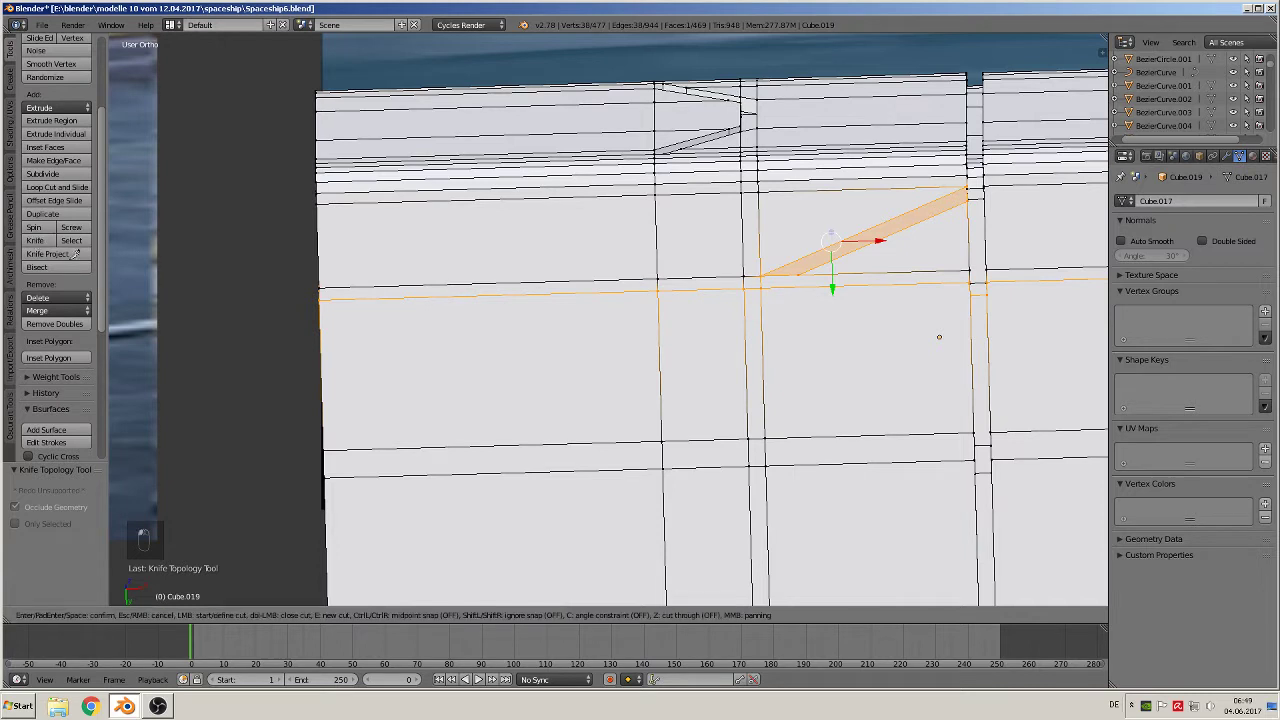
click(657, 289)
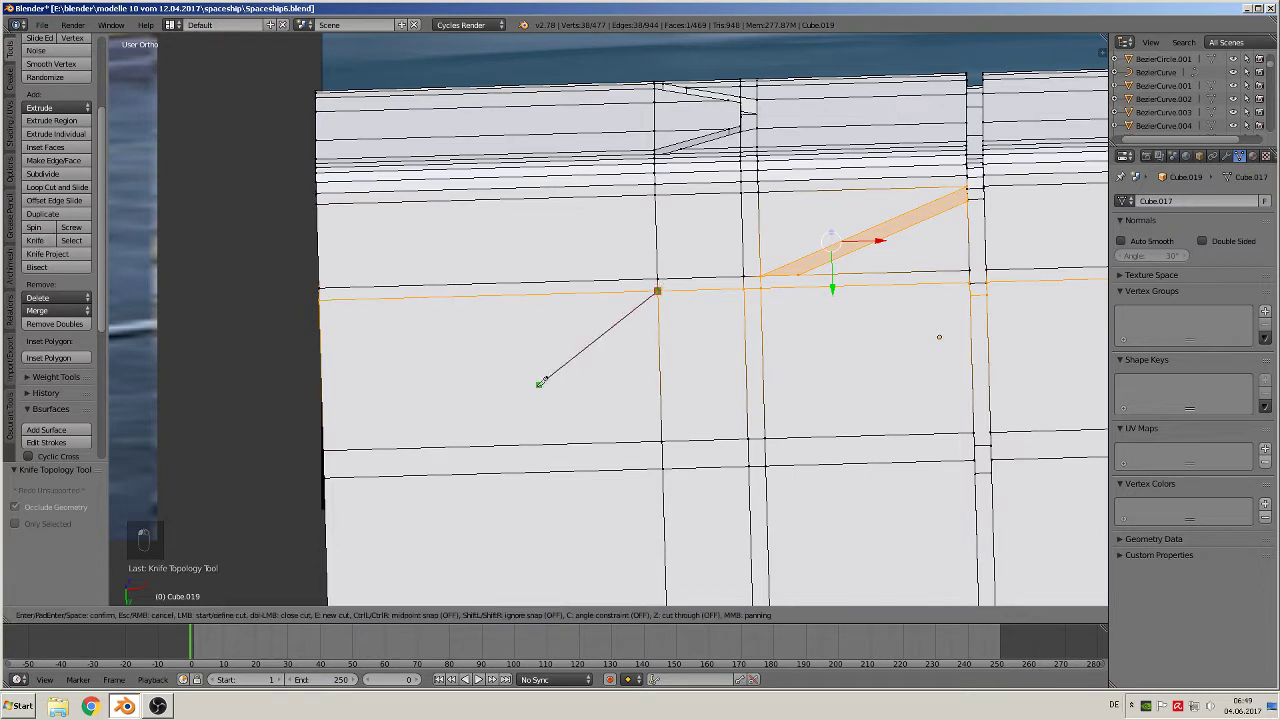
click(489, 445)
key(Return)
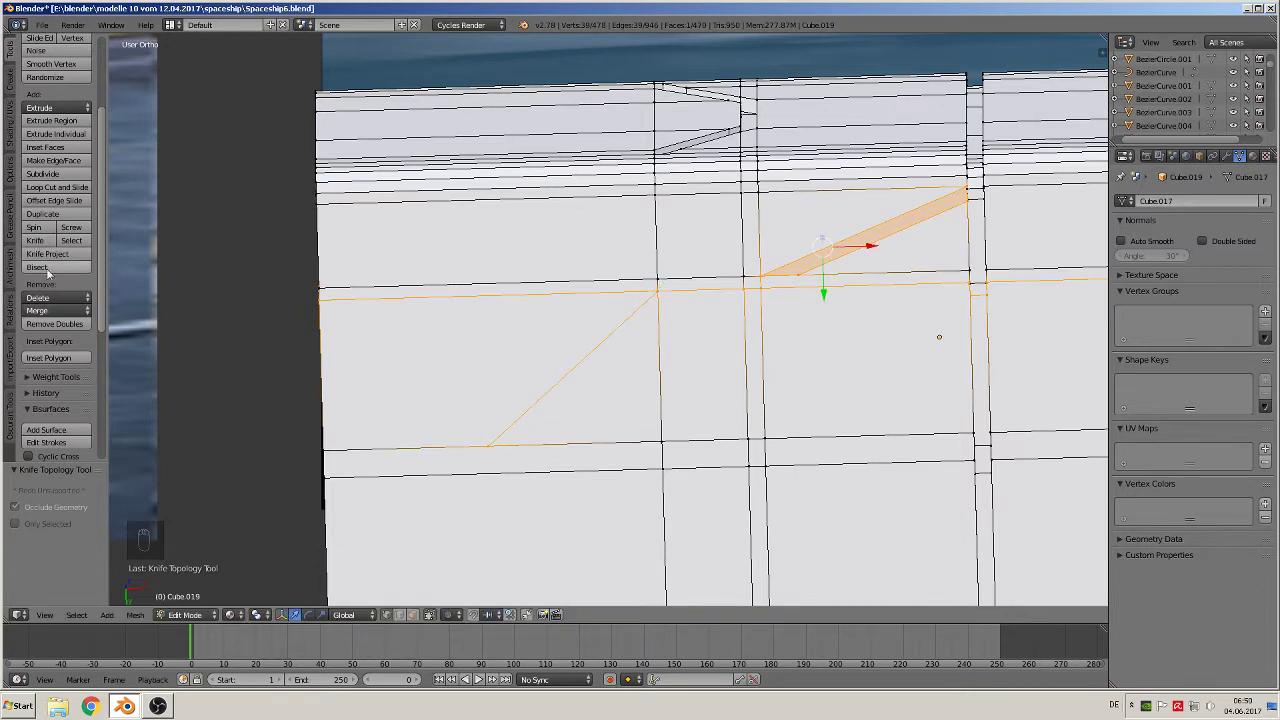
click(36, 241)
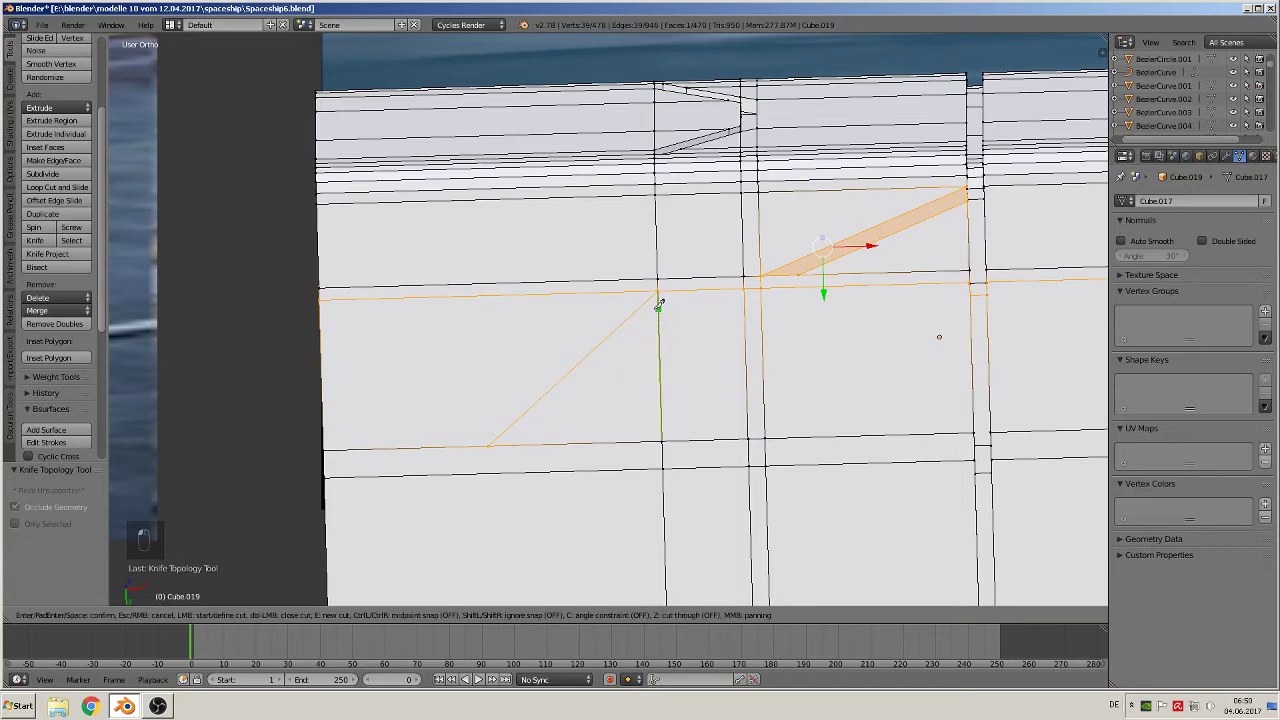
click(658, 308)
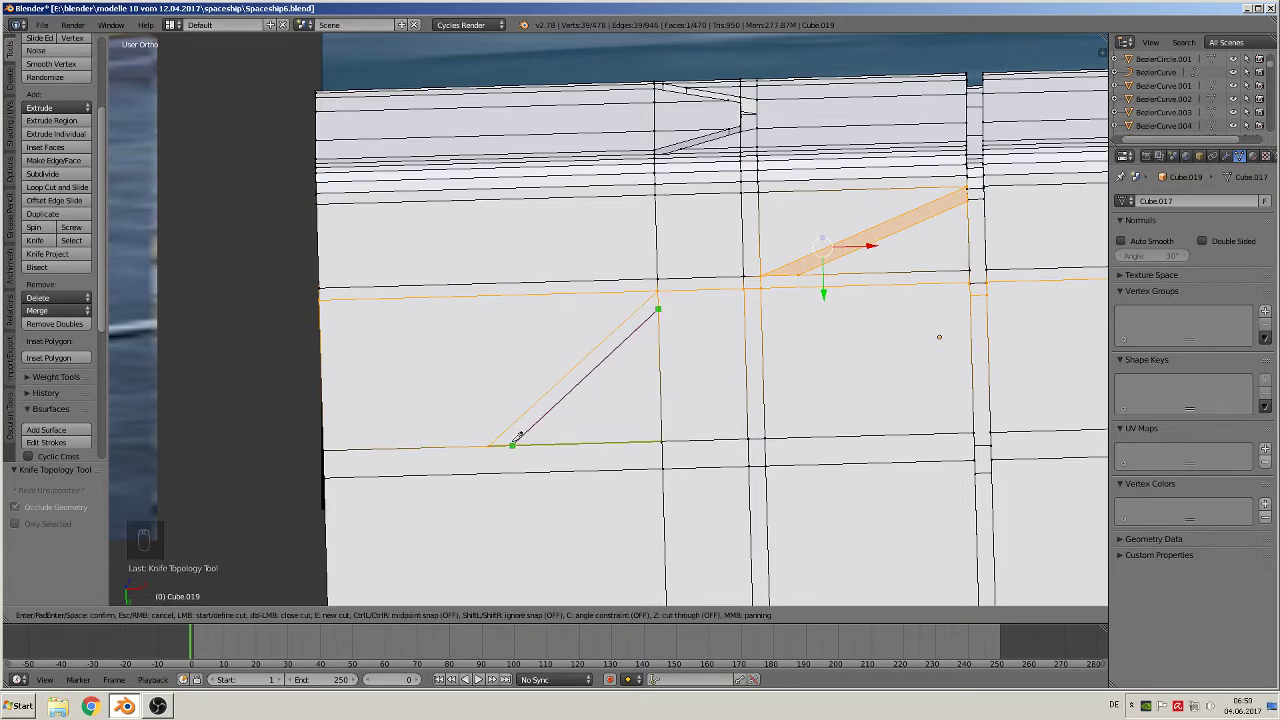
click(512, 444)
key(Return)
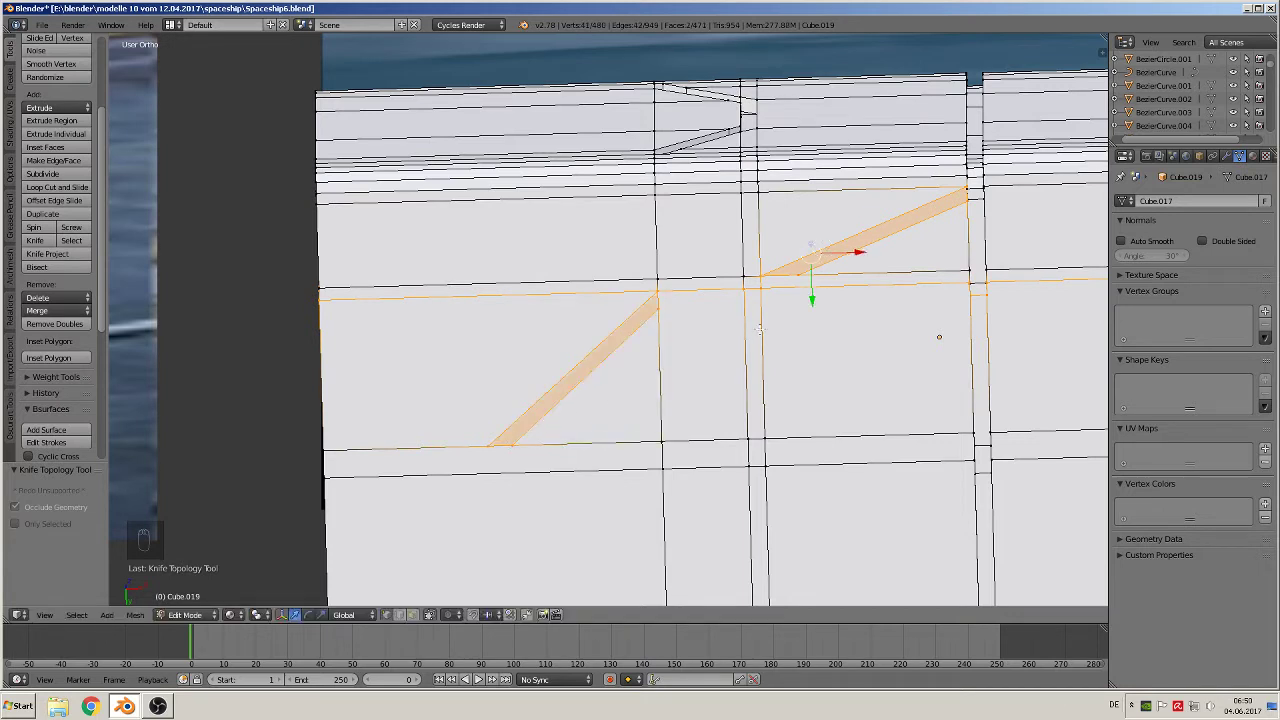
Knife the second diagonal strip's two edges onward across the crosswise loop and into the narrow lengthwise strip to form the corner.
click(36, 241)
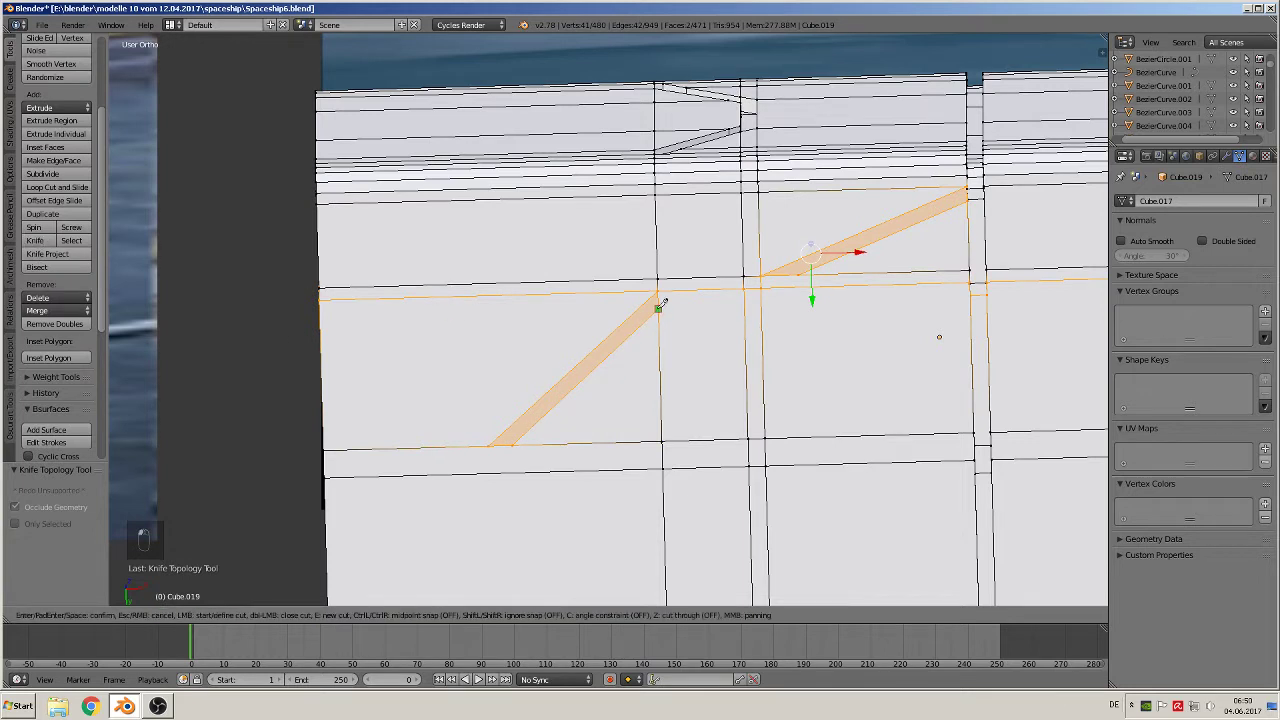
click(658, 308)
click(680, 289)
key(Return)
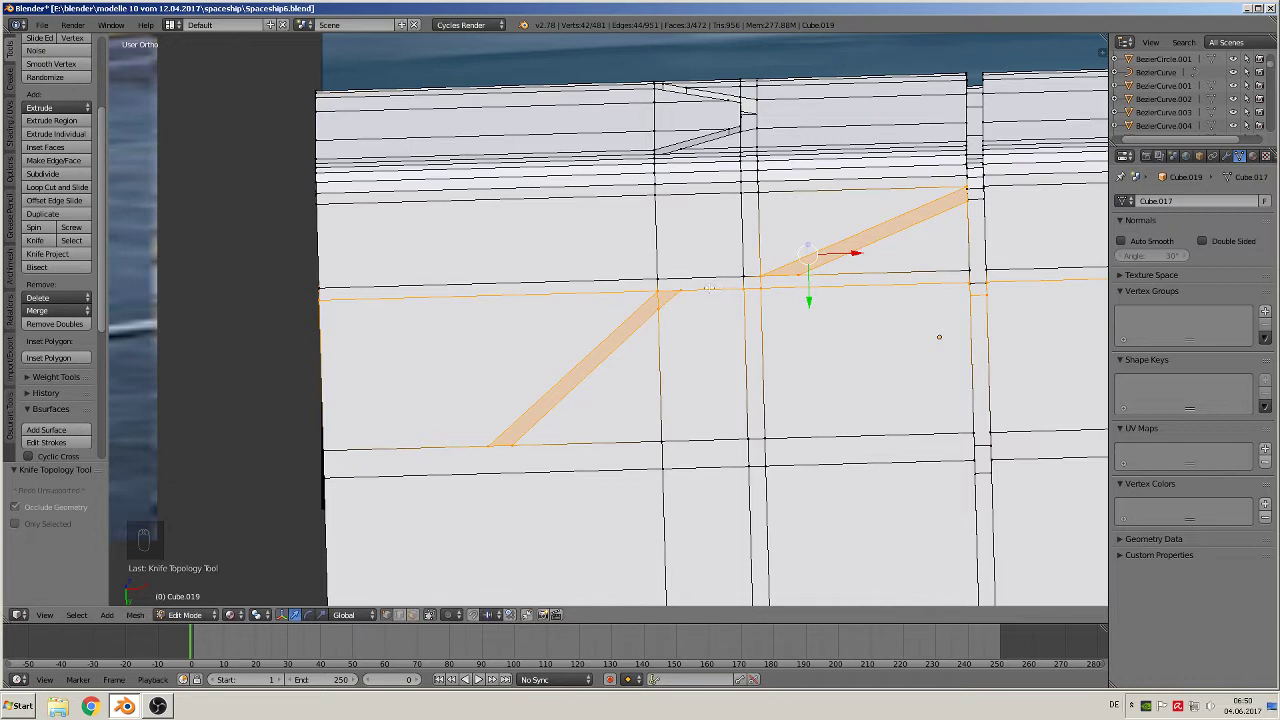
click(36, 241)
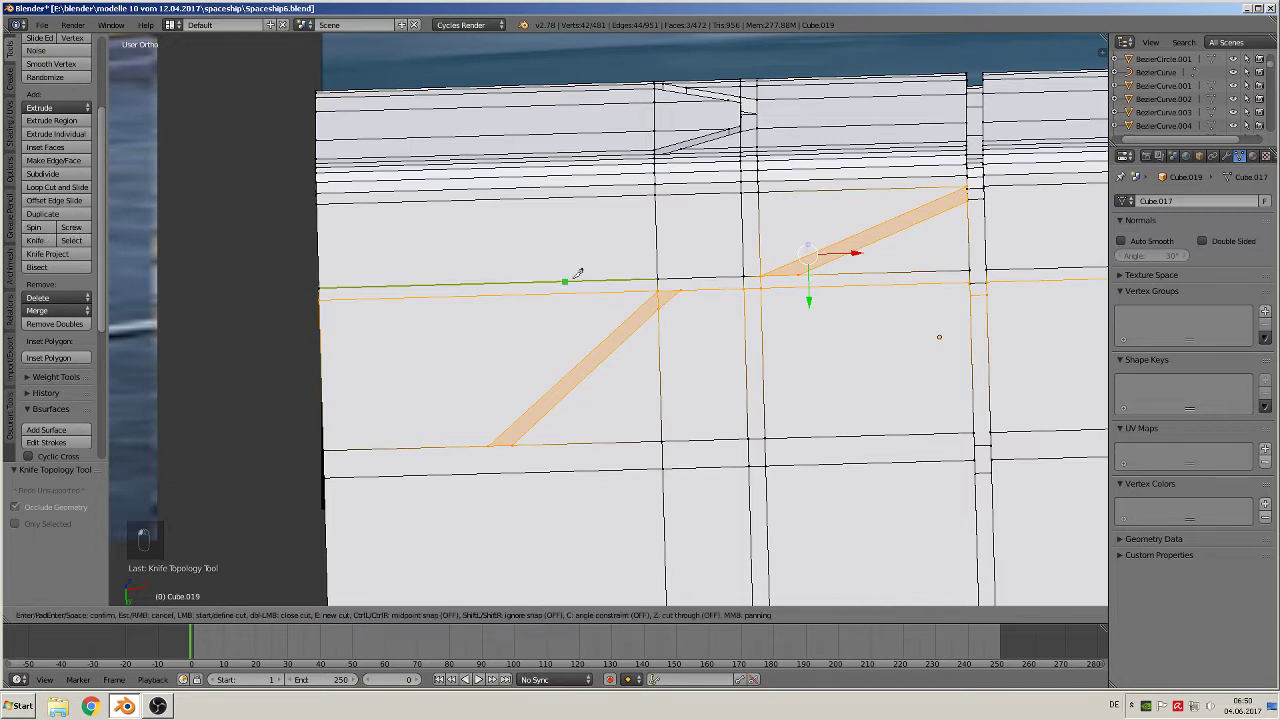
click(660, 289)
click(675, 272)
key(Return)
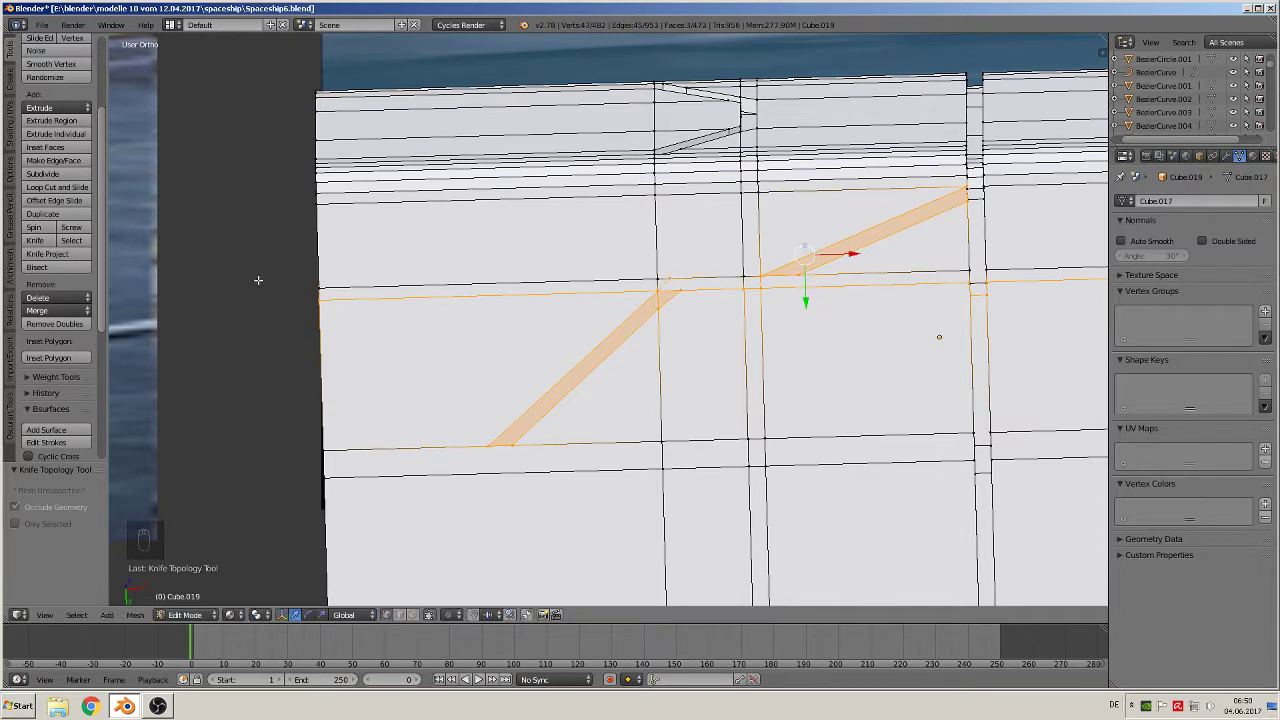
Knife a short cut across the narrow lengthwise strip at the first diagonal strip's inner end to complete its corner.
click(39, 242)
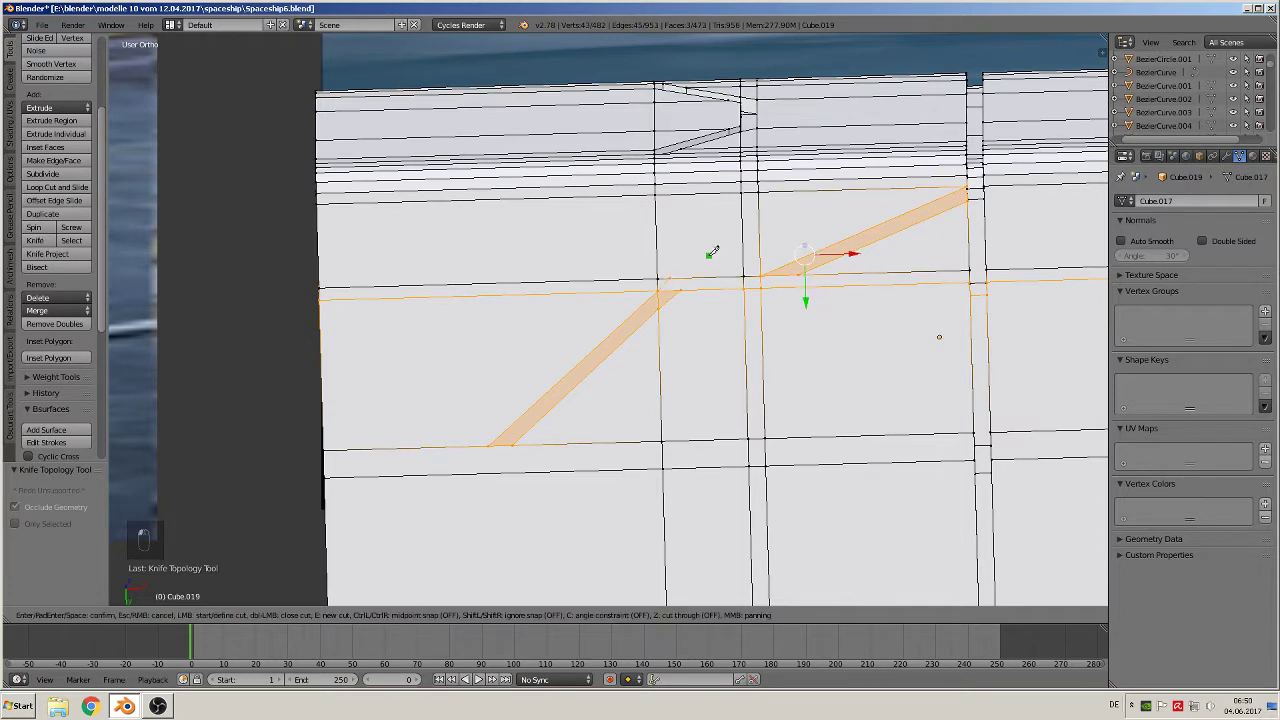
click(799, 271)
click(777, 284)
key(Return)
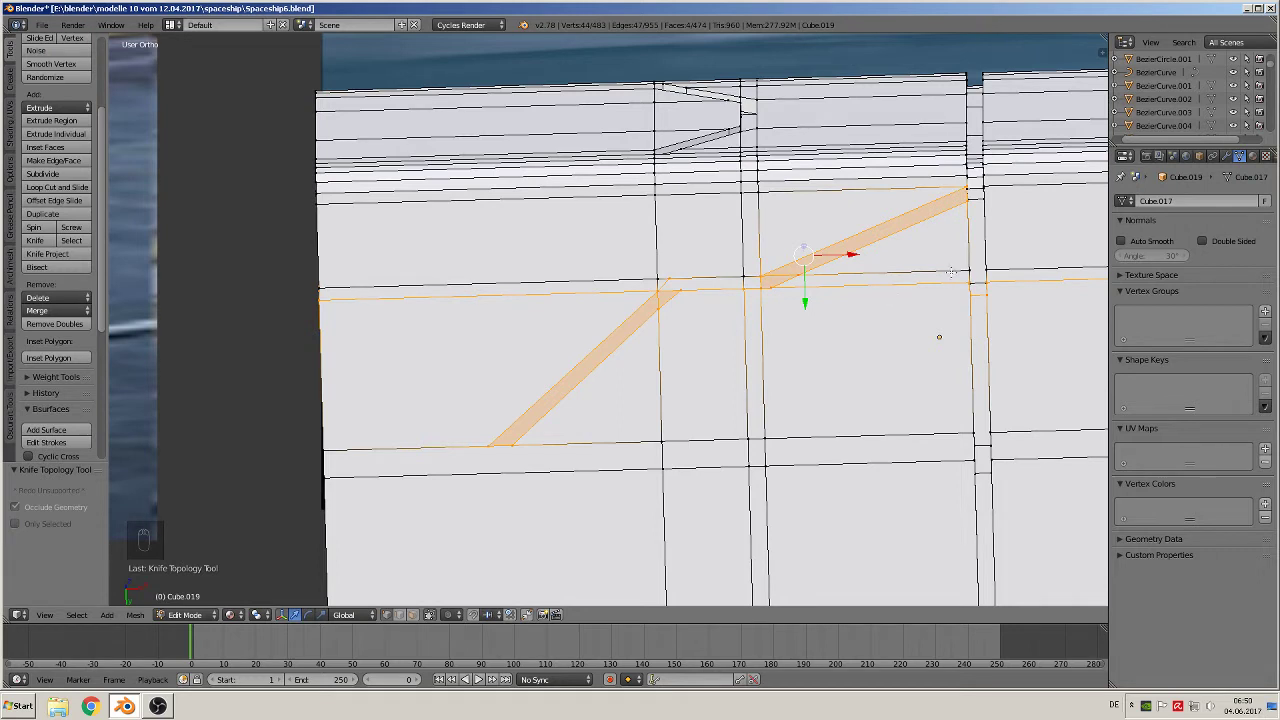
key(Tab)
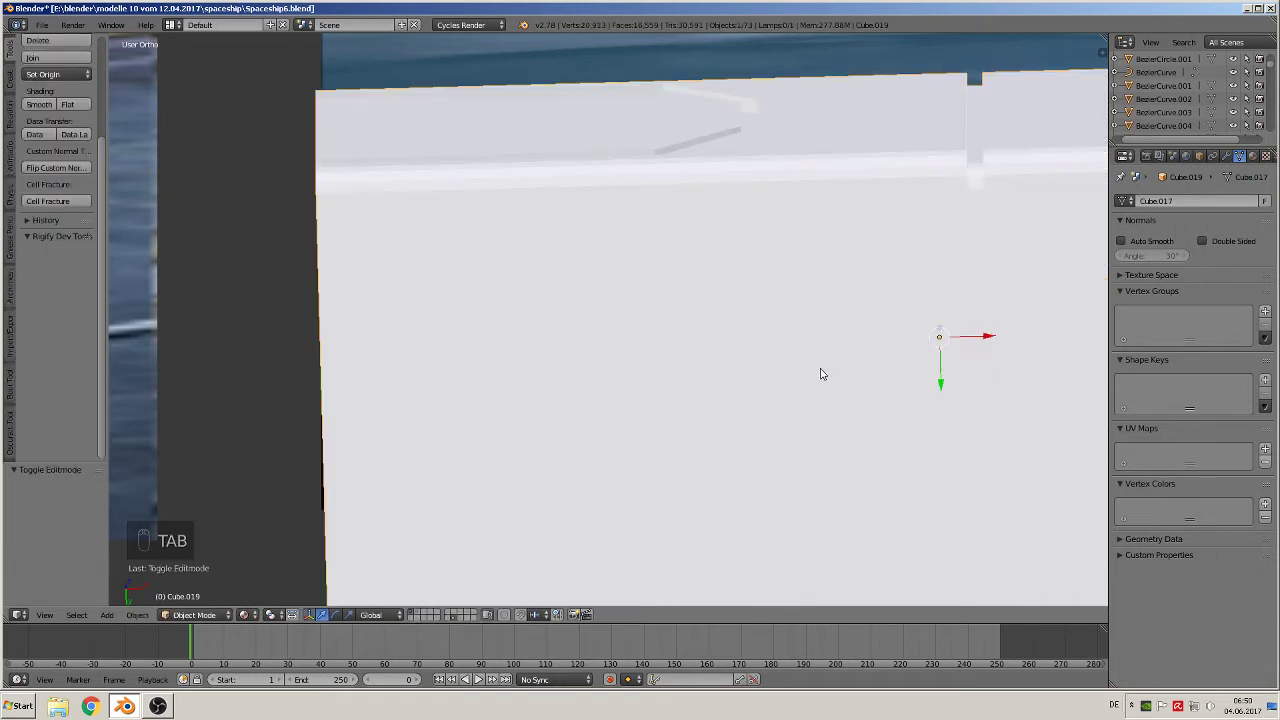
Extrude the connected diagonal and straight strip faces on the underside and move them 0.001 along Z into the housing as a groove.
key(Tab)
key(a)
key(a)
key(a)
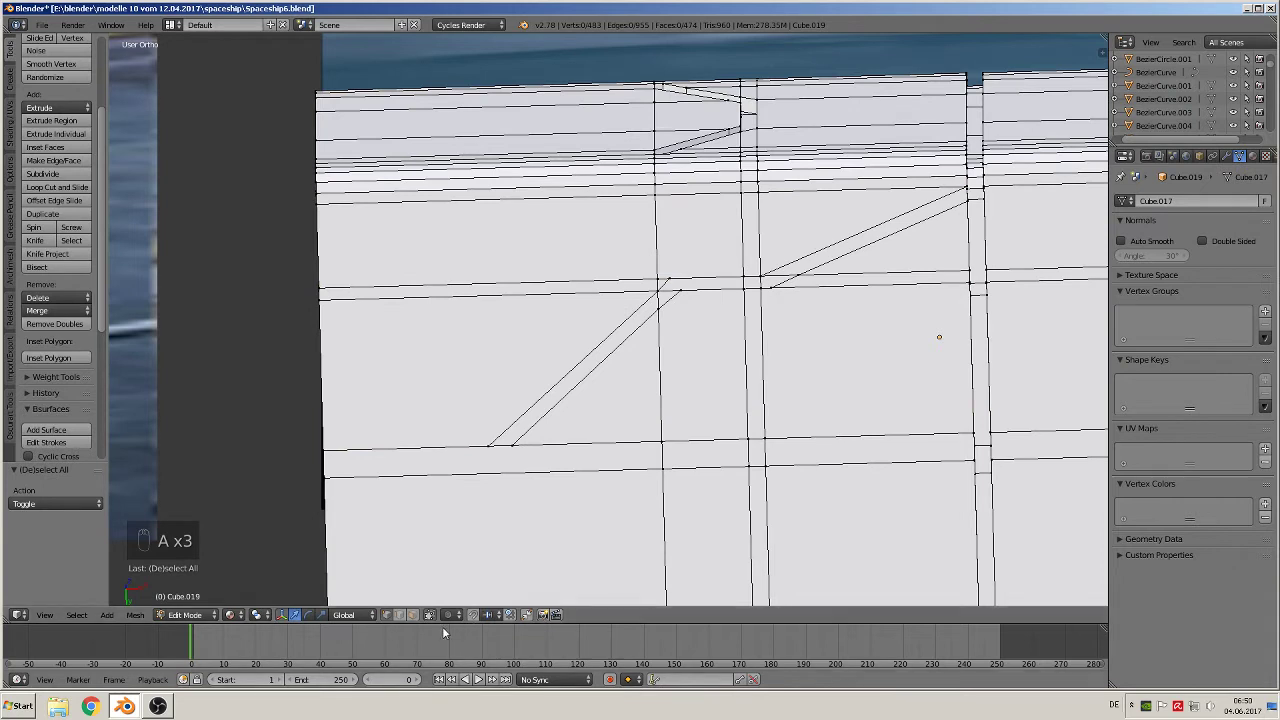
click(411, 614)
click(578, 374)
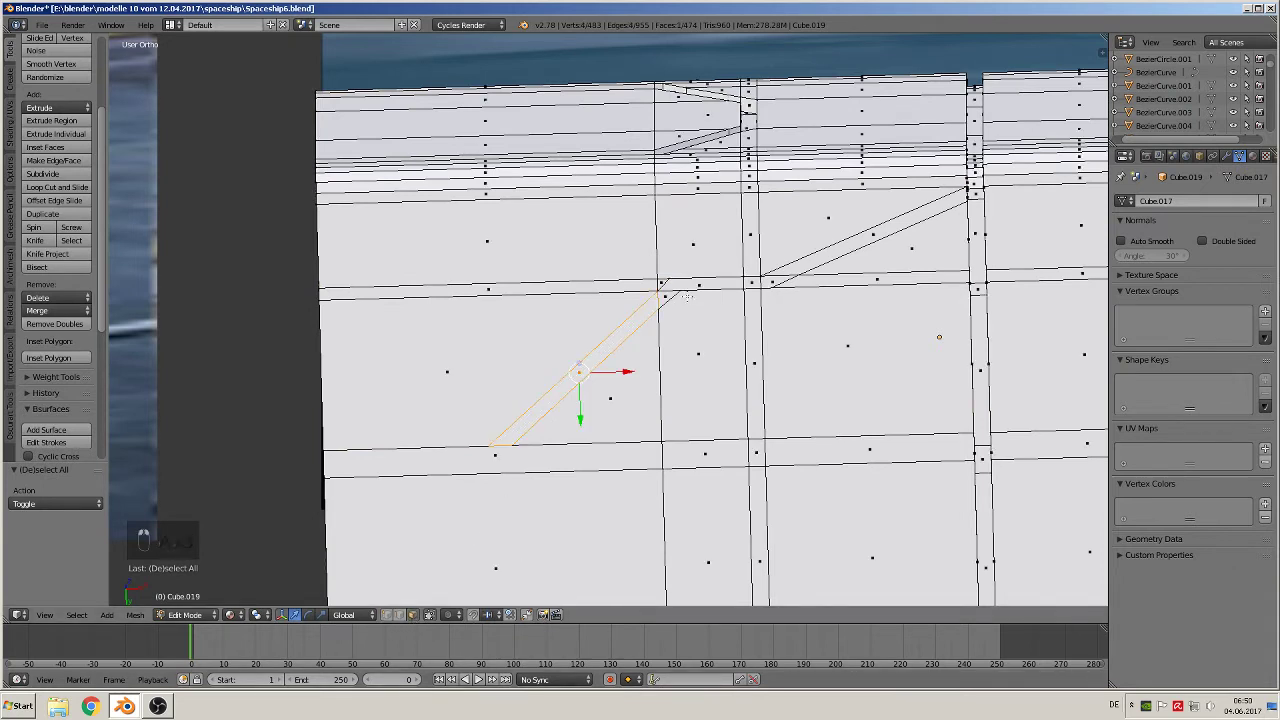
shift+click(680, 288)
shift+click(752, 283)
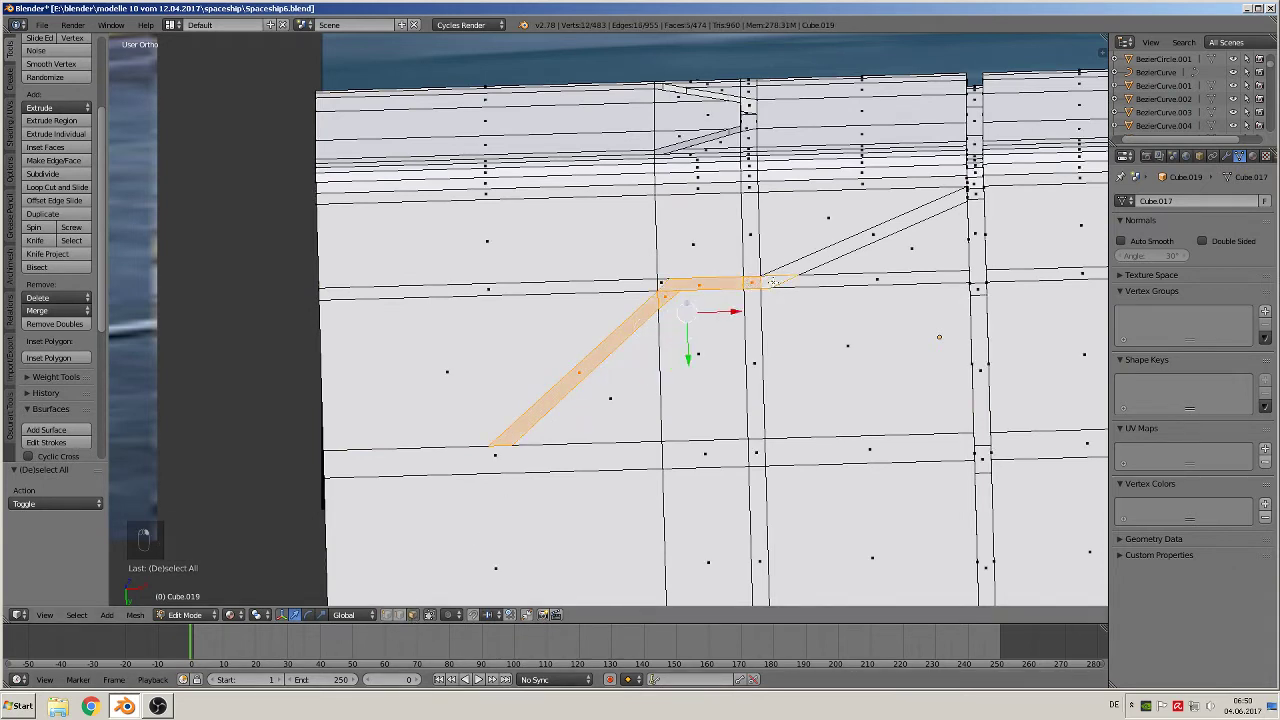
shift+click(813, 264)
middle_drag(953, 270, 851, 388)
key(e)
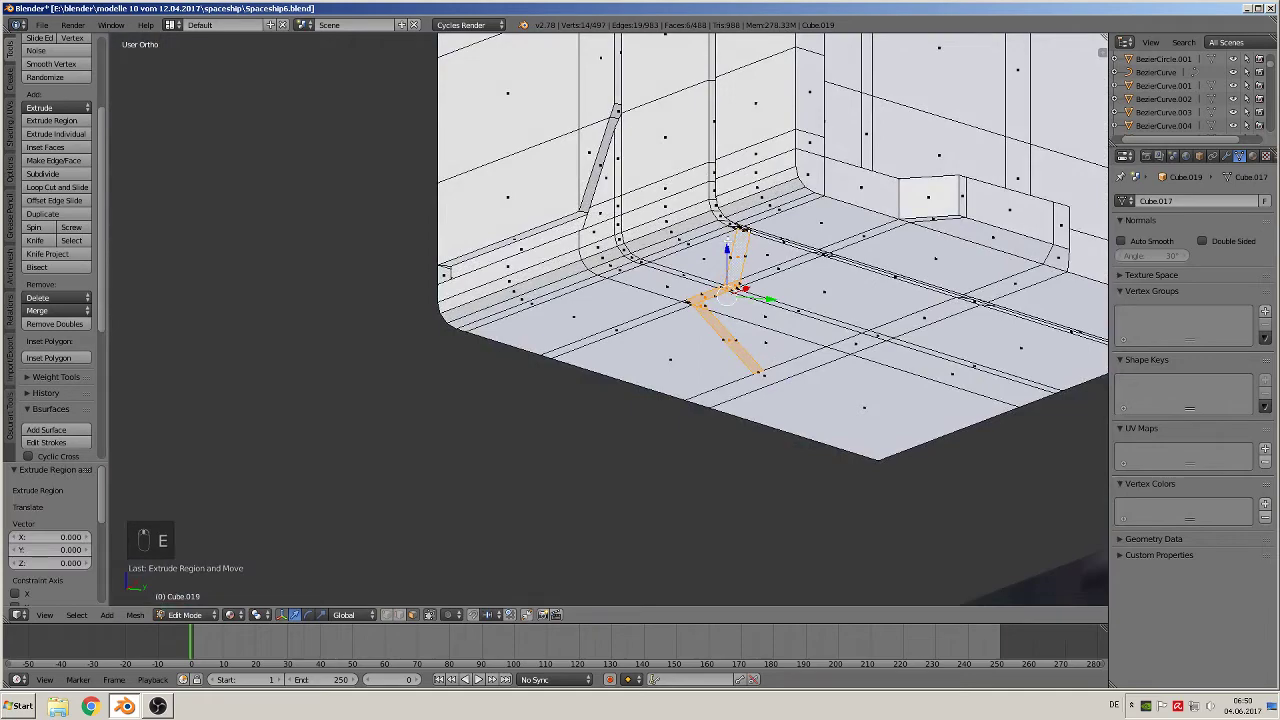
drag(728, 250, 733, 242)
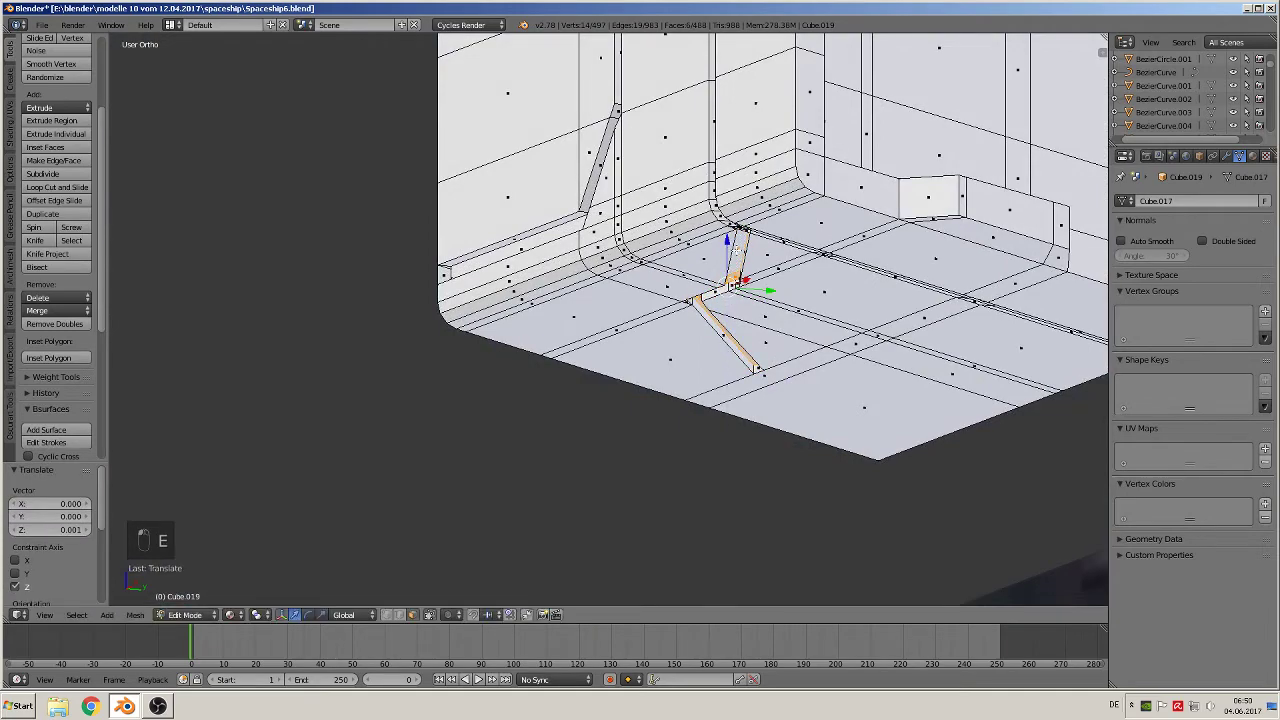
Delete the edge shared by the wall faces that block the new diagonal groove's opening into the crosswise groove.
middle_drag(737, 250, 563, 480)
key(Tab)
key(Tab)
right_click(557, 225)
right_click(594, 217)
scroll(606, 190, up, 5)
scroll(558, 480, up, 1)
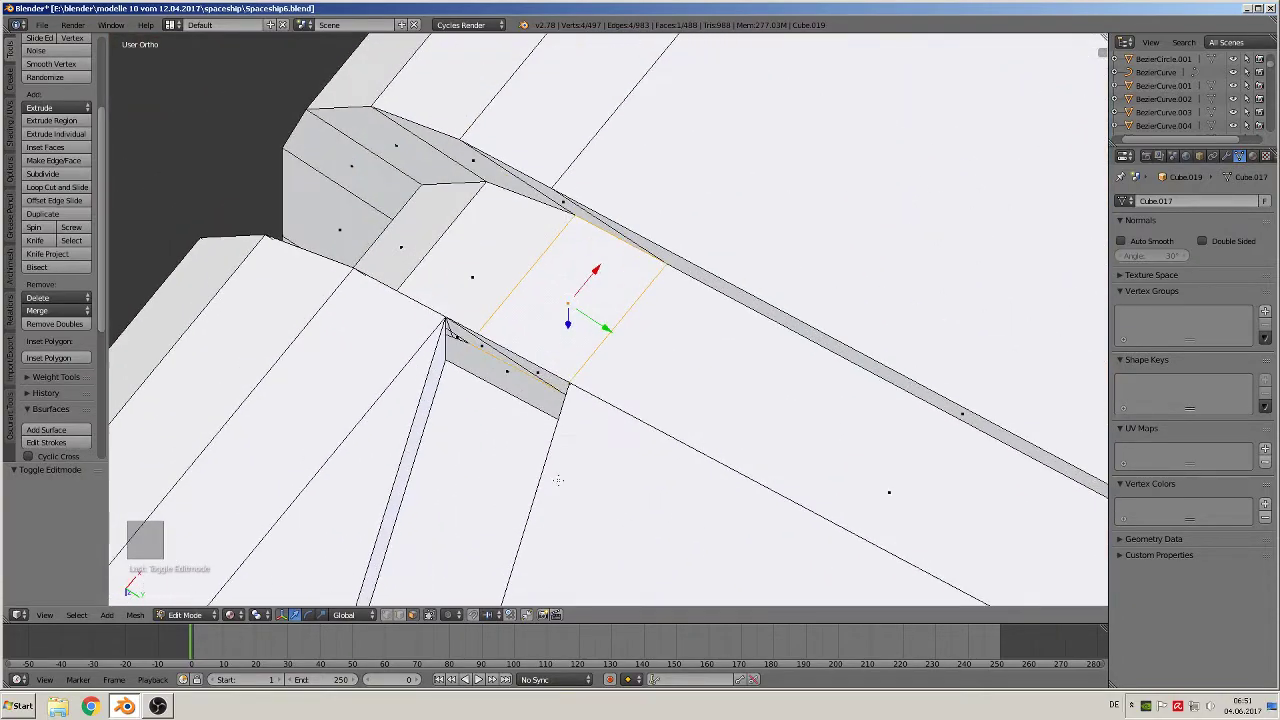
click(399, 615)
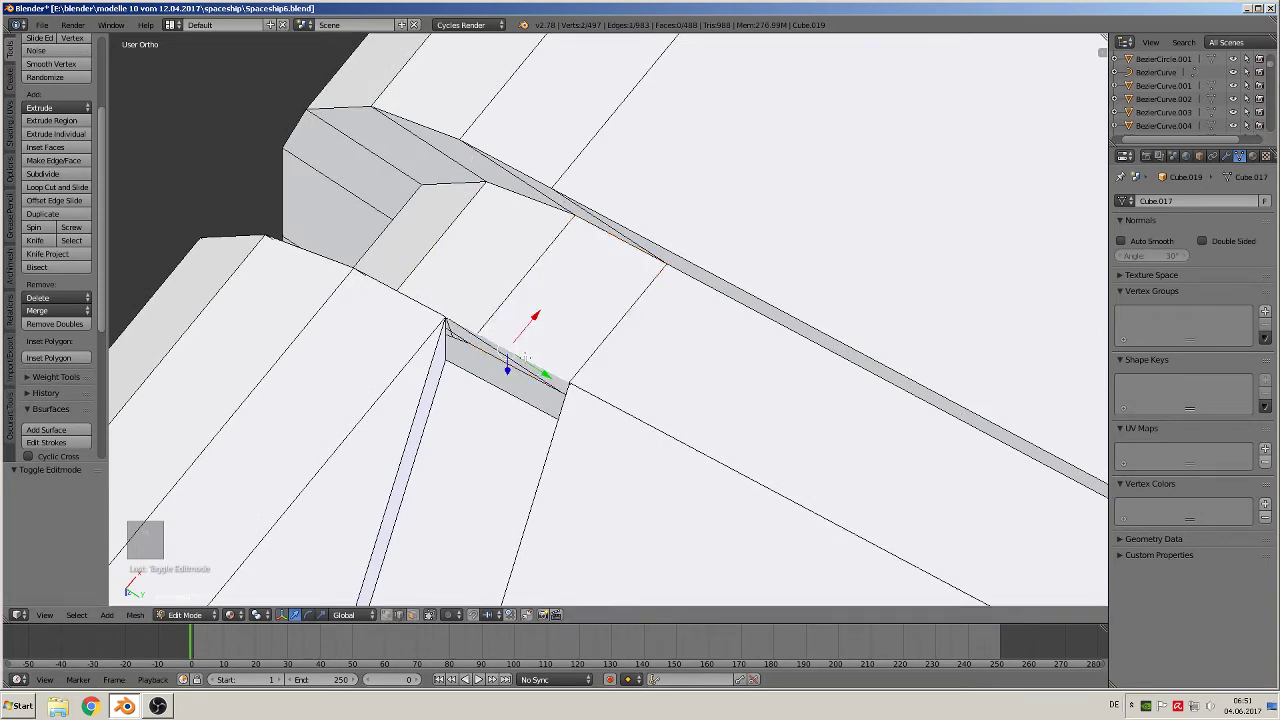
key(x)
click(508, 379)
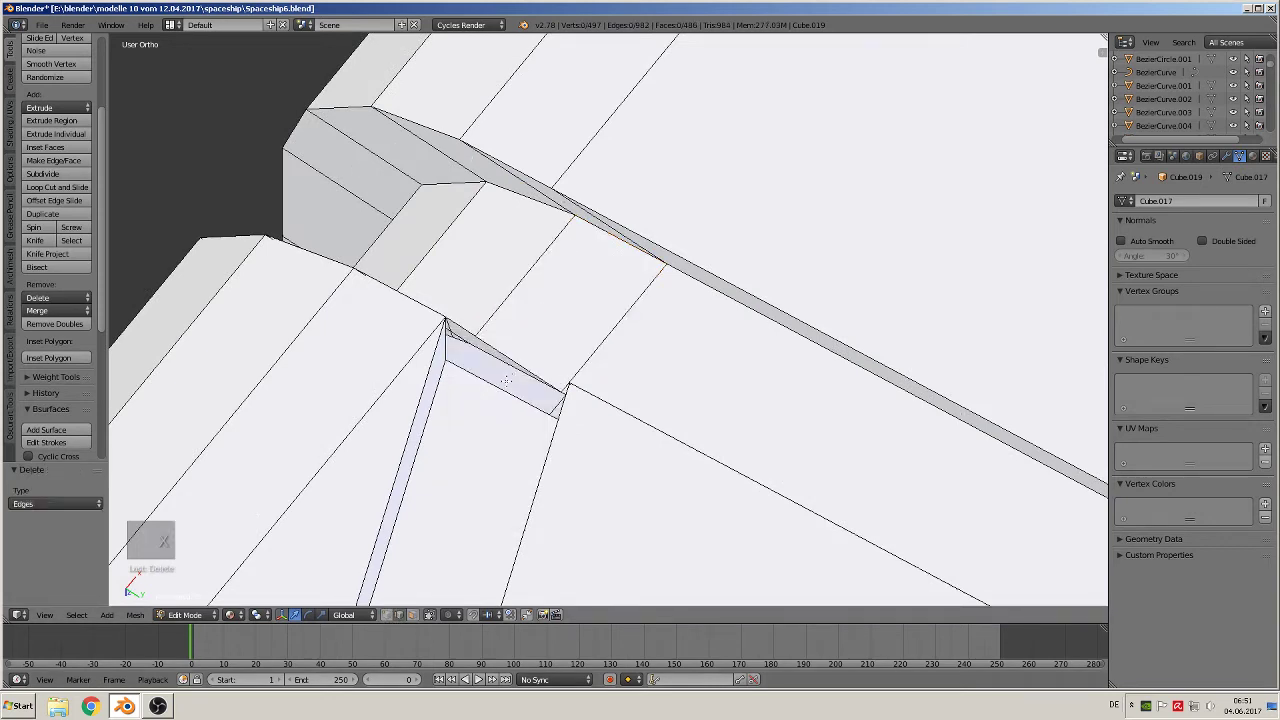
Delete the remaining leftover edge at the junction between the diagonal and crosswise grooves.
middle_drag(508, 376, 231, 321)
key(x)
click(489, 320)
scroll(231, 321, down, 8)
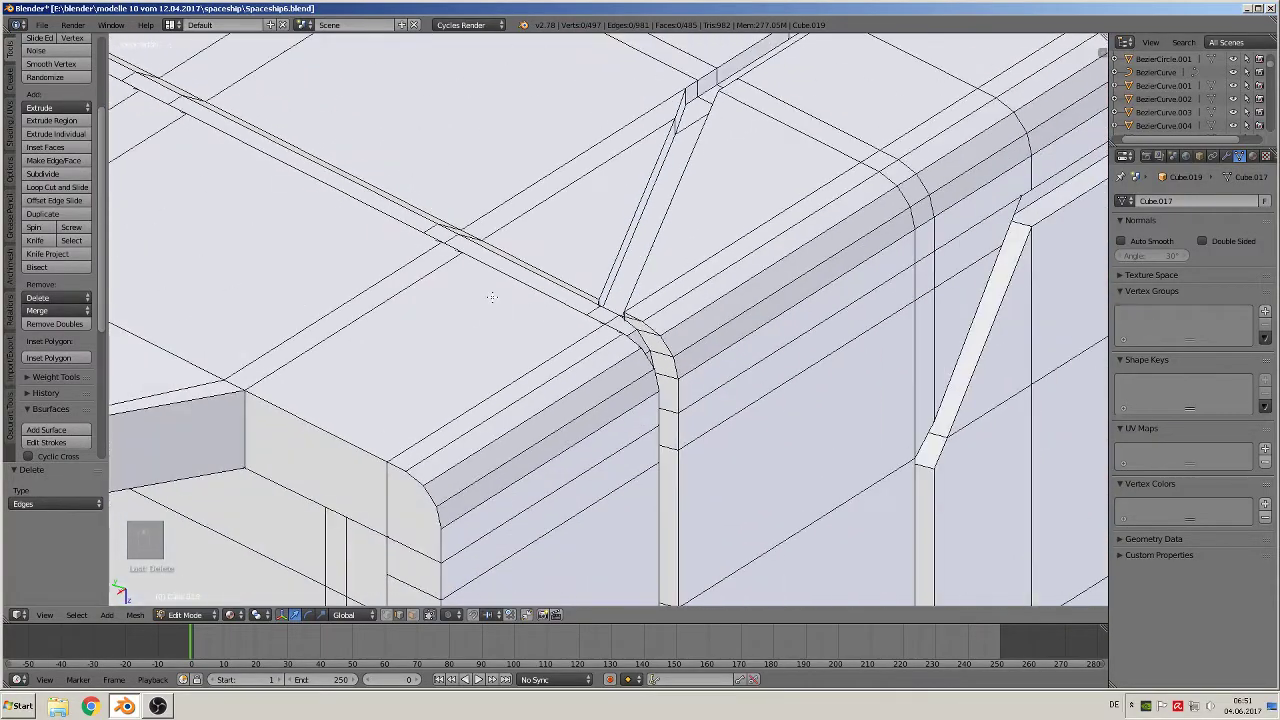
Shade smooth all faces of the rounded bevel along the housing's upper long edge, excluding the adjoining flat faces.
key(Tab)
middle_drag(456, 483, 520, 323)
scroll(581, 326, up, 2)
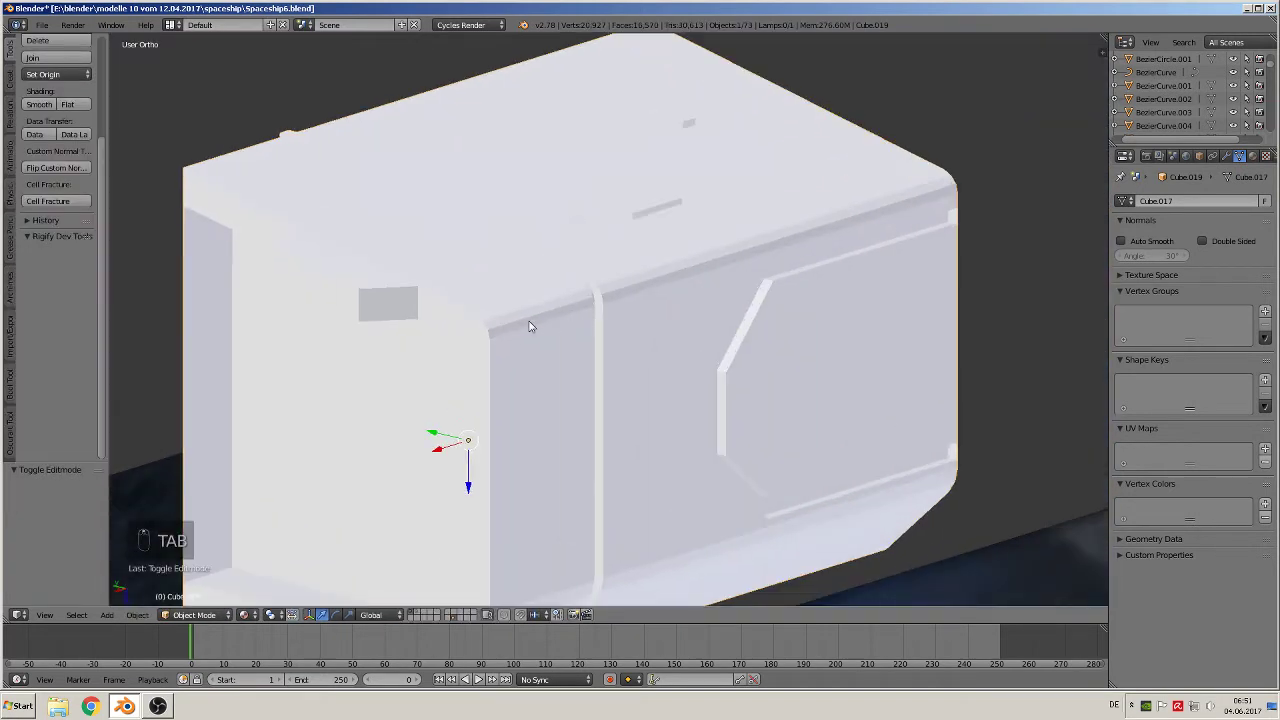
key(Tab)
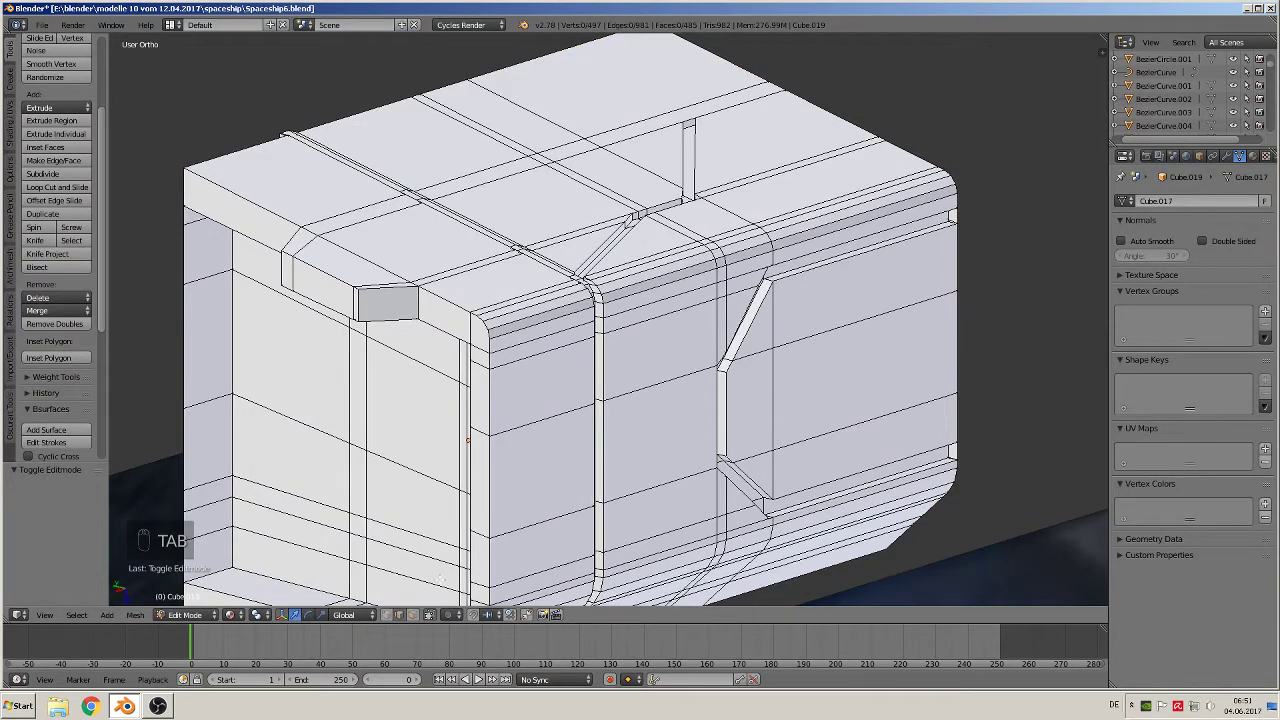
click(413, 614)
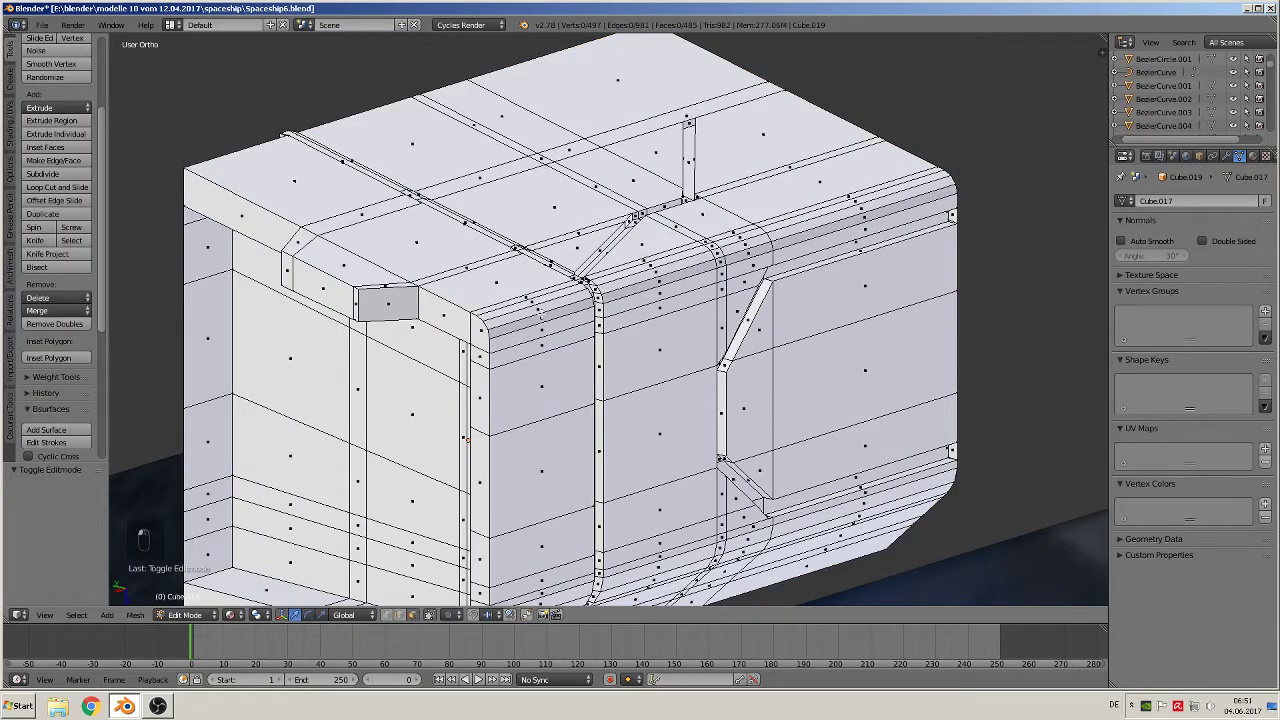
click(537, 303)
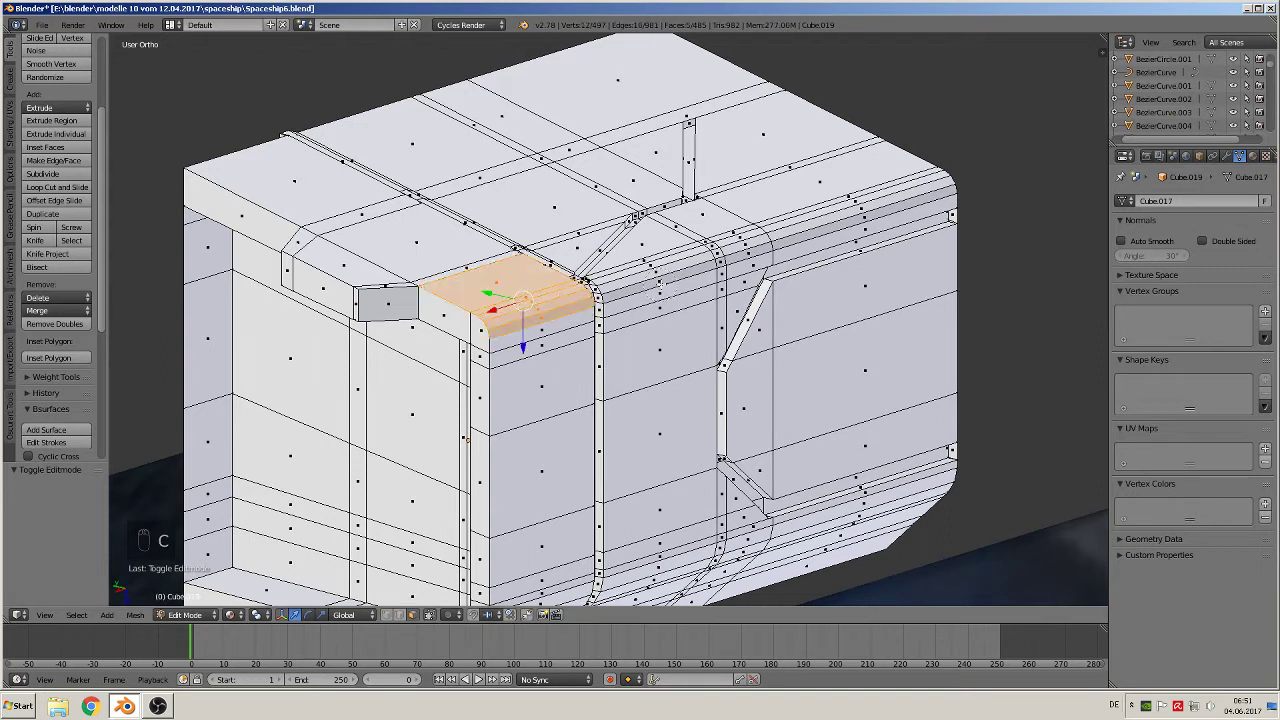
drag(659, 272, 836, 210)
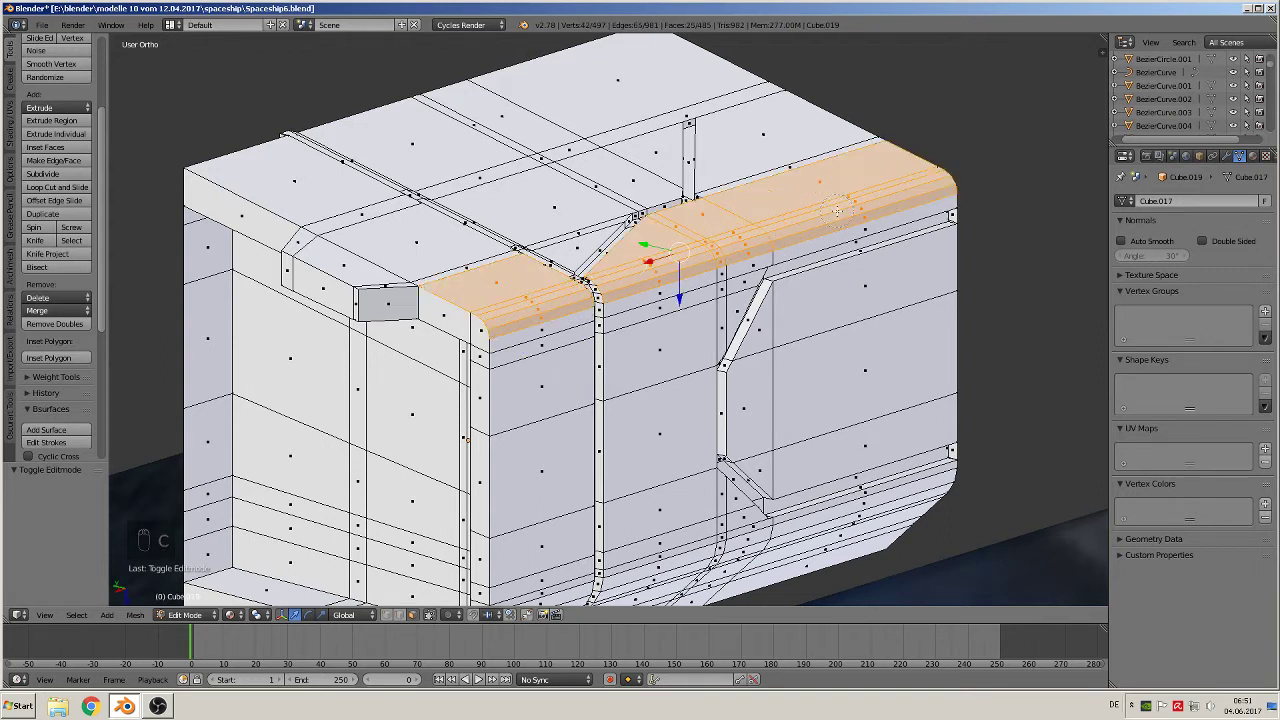
mouse_move(833, 213)
middle_down()
mouse_move(798, 198)
mouse_move(682, 232)
mouse_move(640, 228)
middle_up()
middle_drag(516, 274, 504, 278)
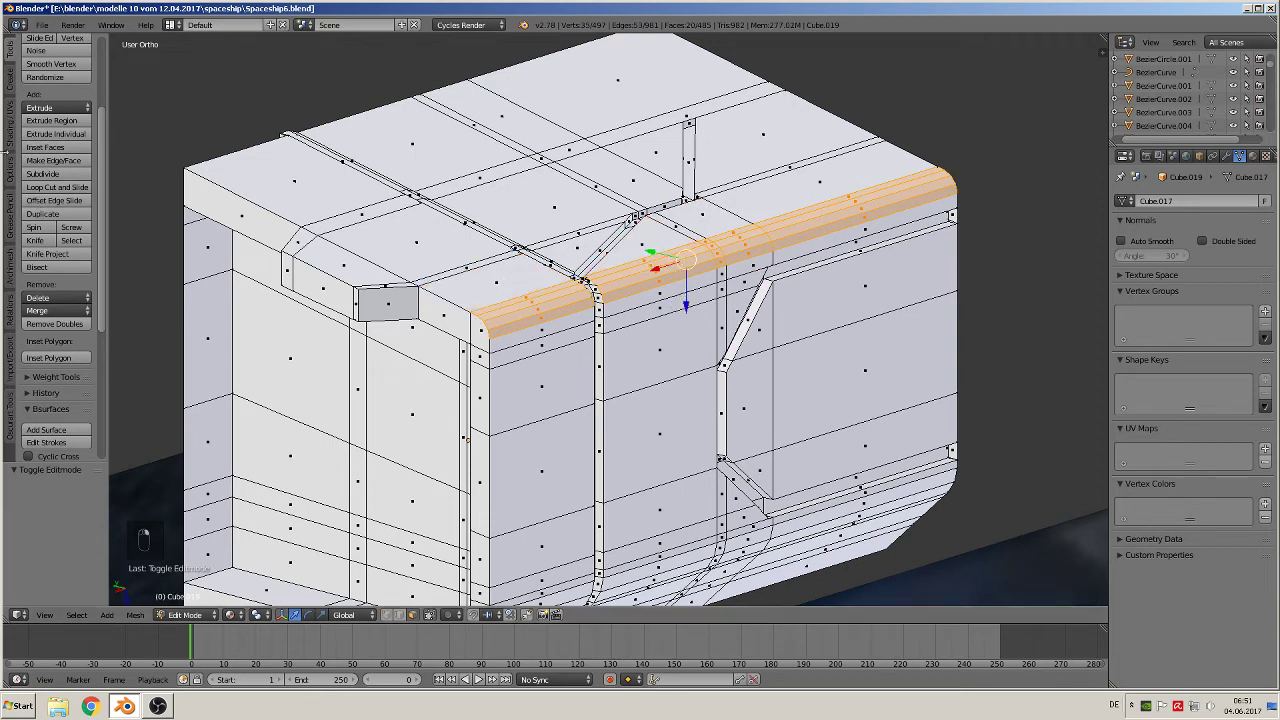
click(8, 124)
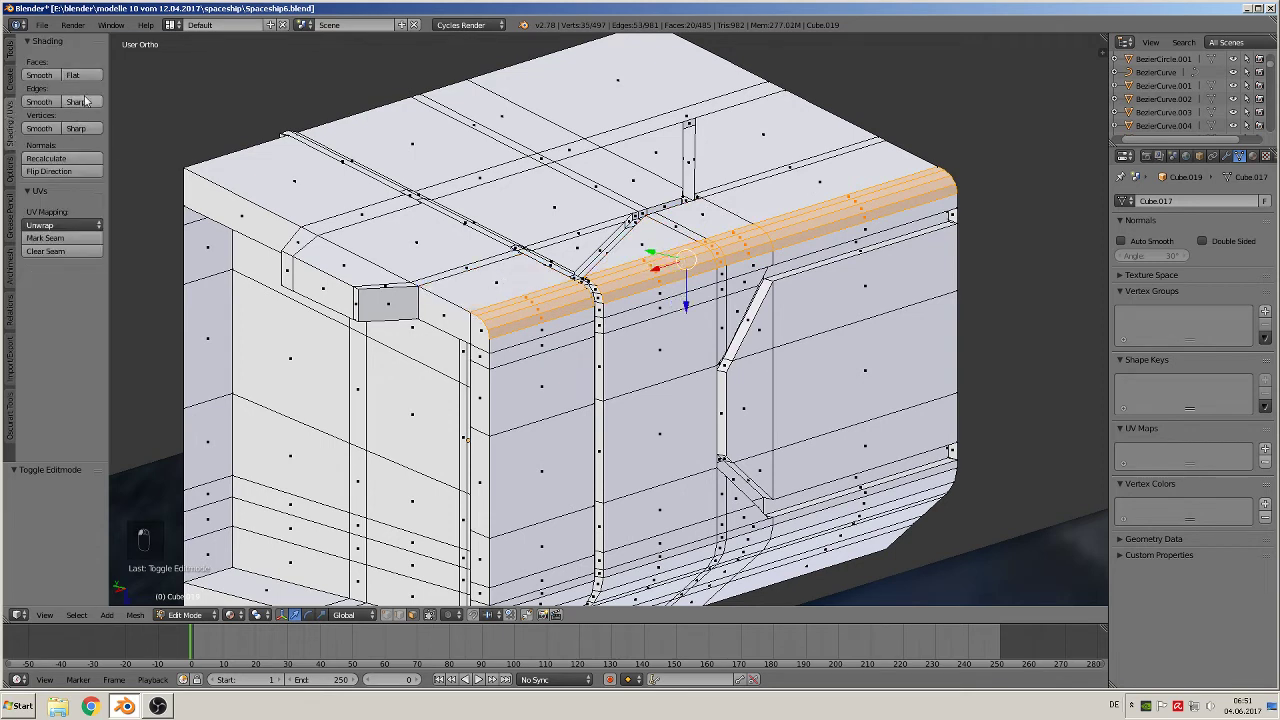
click(39, 76)
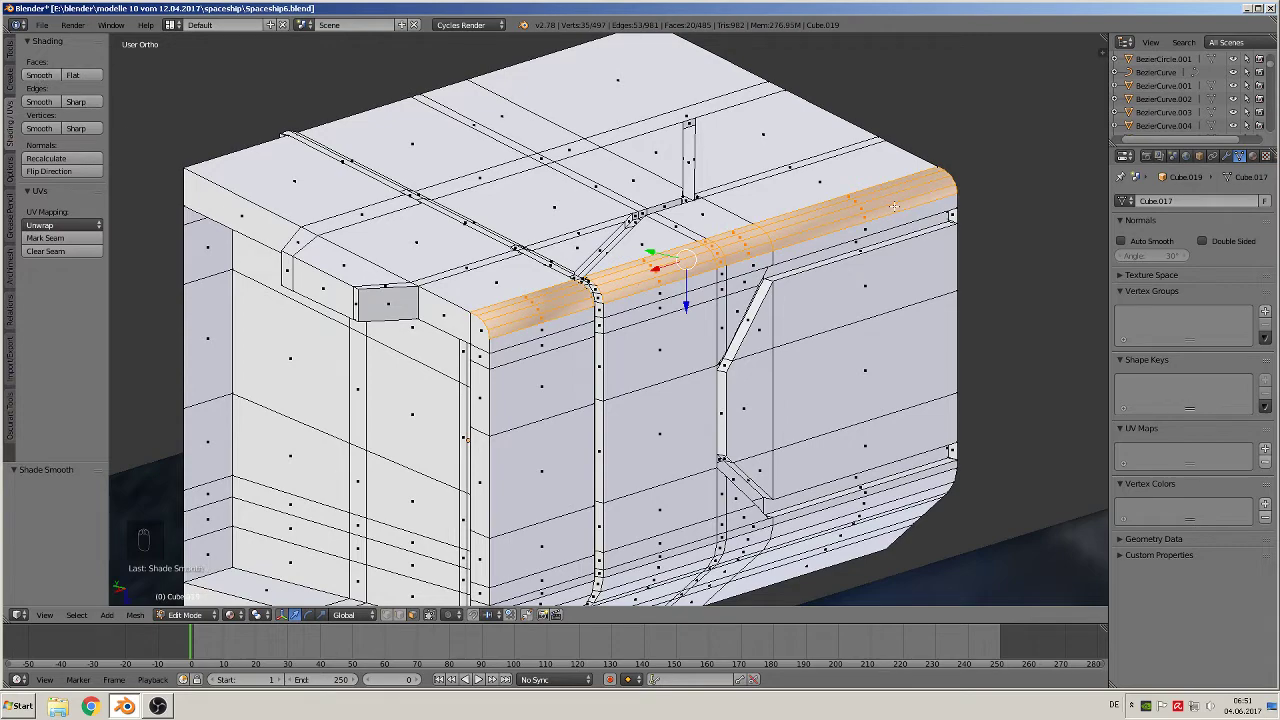
Add two loop cuts across the housing's front section, one close to the crosswise groove and one close to the open front end.
middle_drag(604, 338, 548, 354)
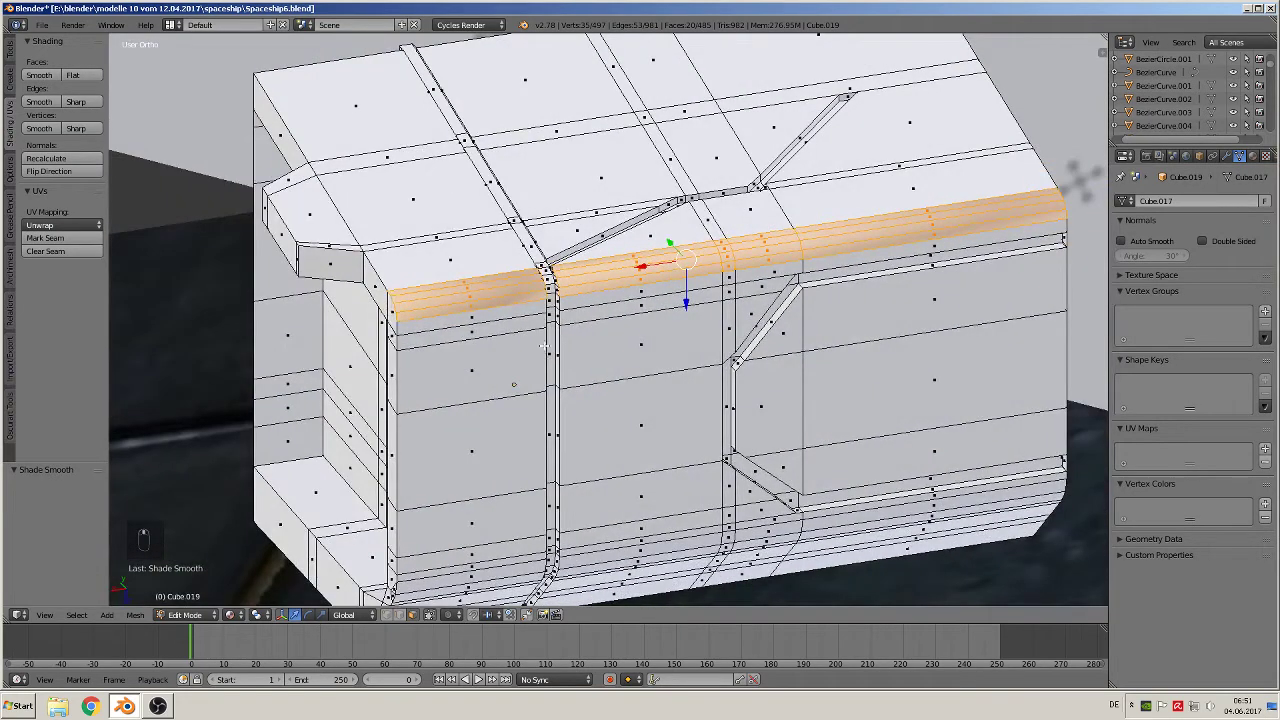
scroll(545, 346, up, 1)
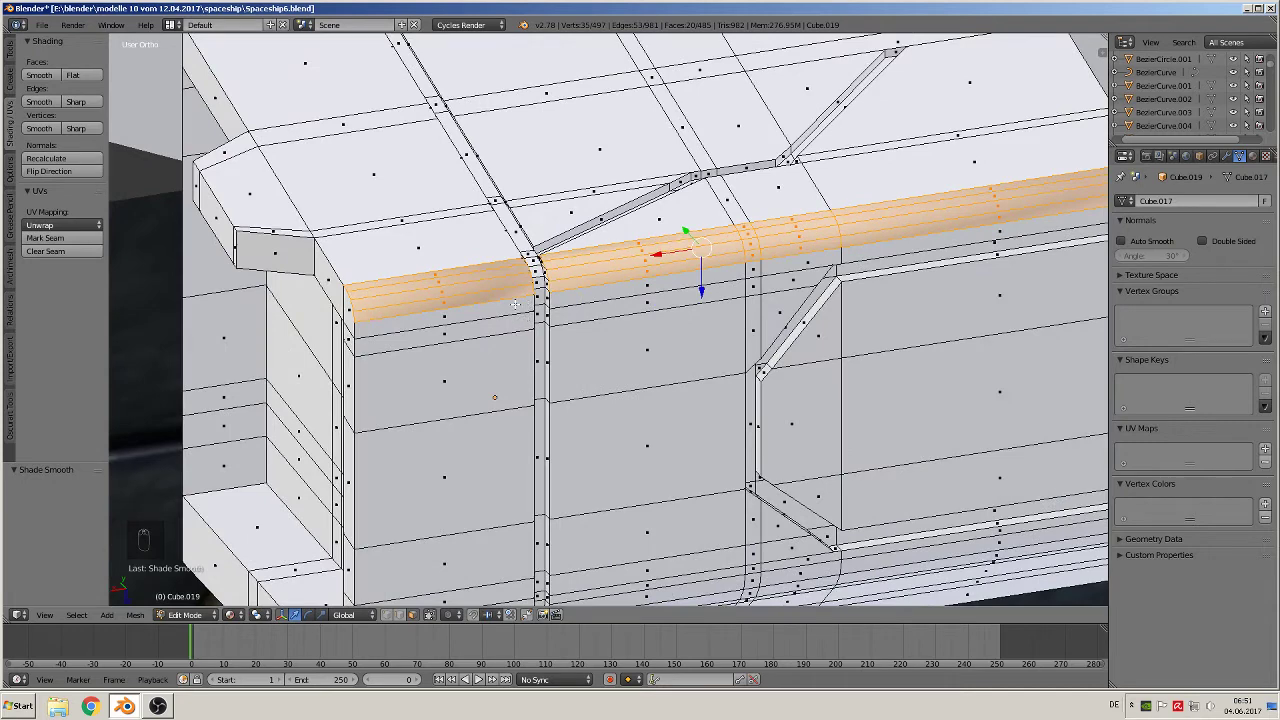
key(ctrl+r)
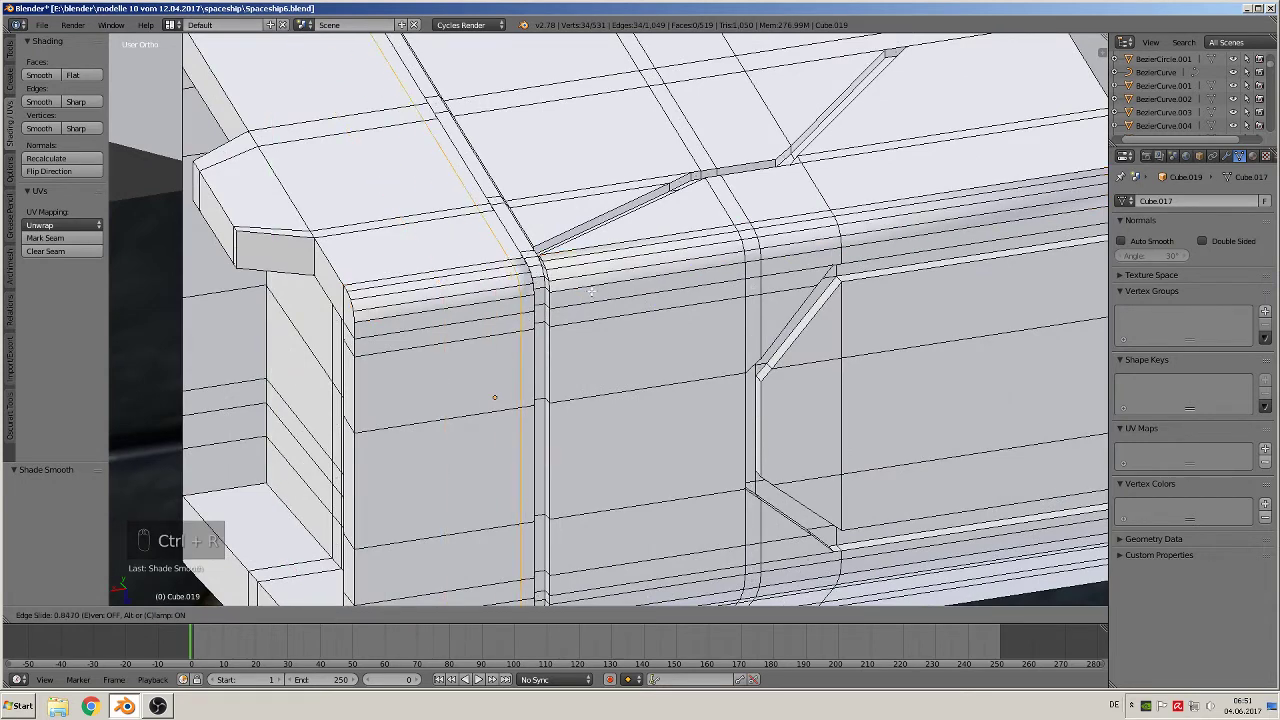
click(538, 296)
key(ctrl+r)
click(399, 291)
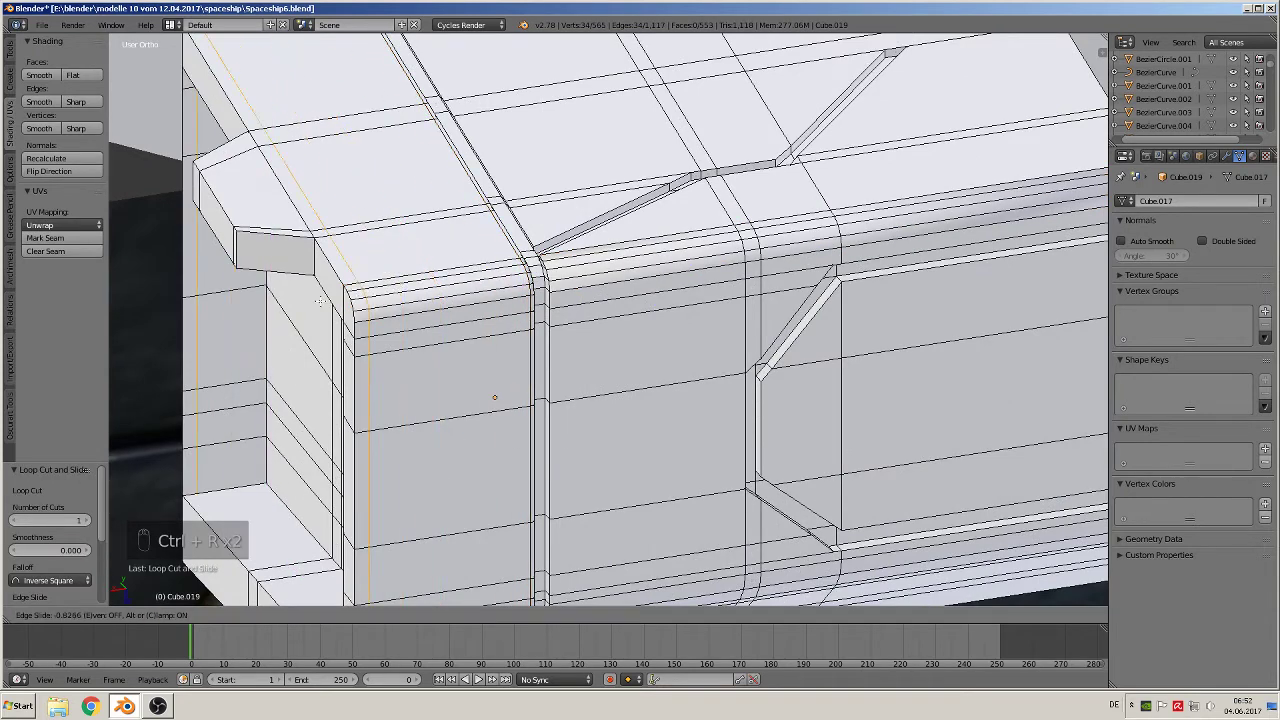
click(311, 295)
scroll(492, 308, down, 2)
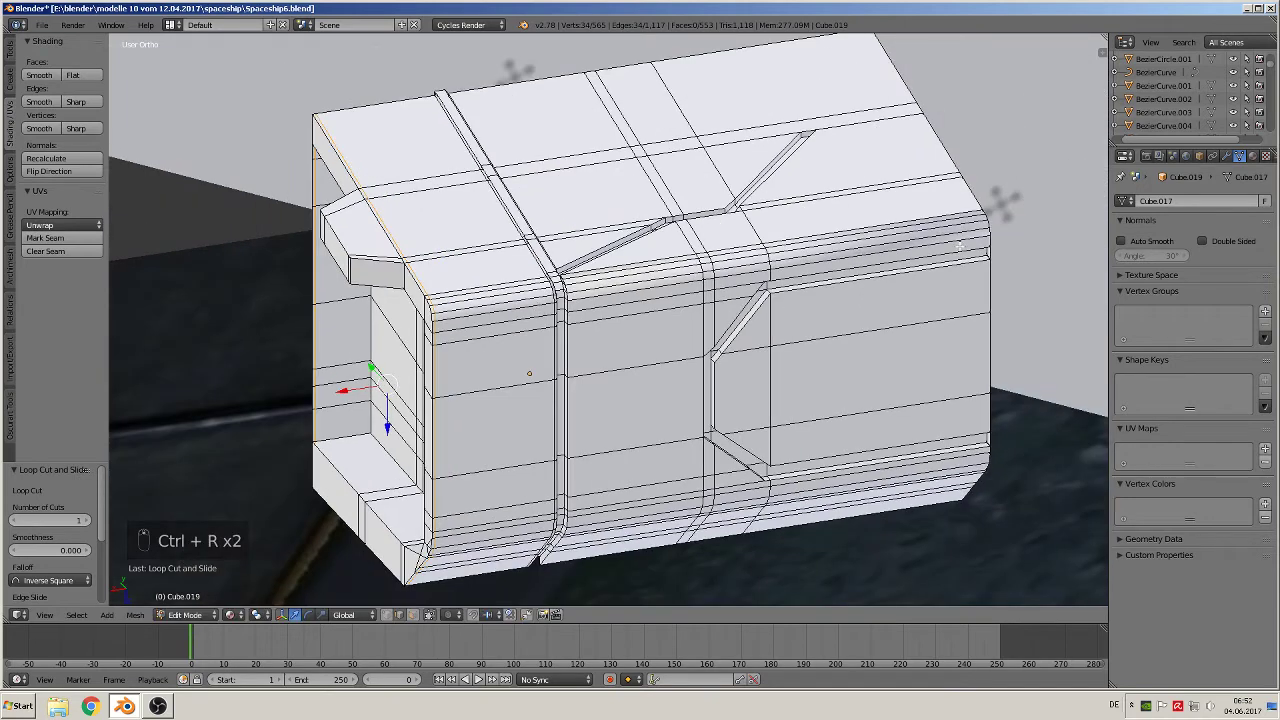
Add a loop cut across the housing close to its rear end to tighten the bevel's smooth shading there.
key(ctrl+r)
click(950, 236)
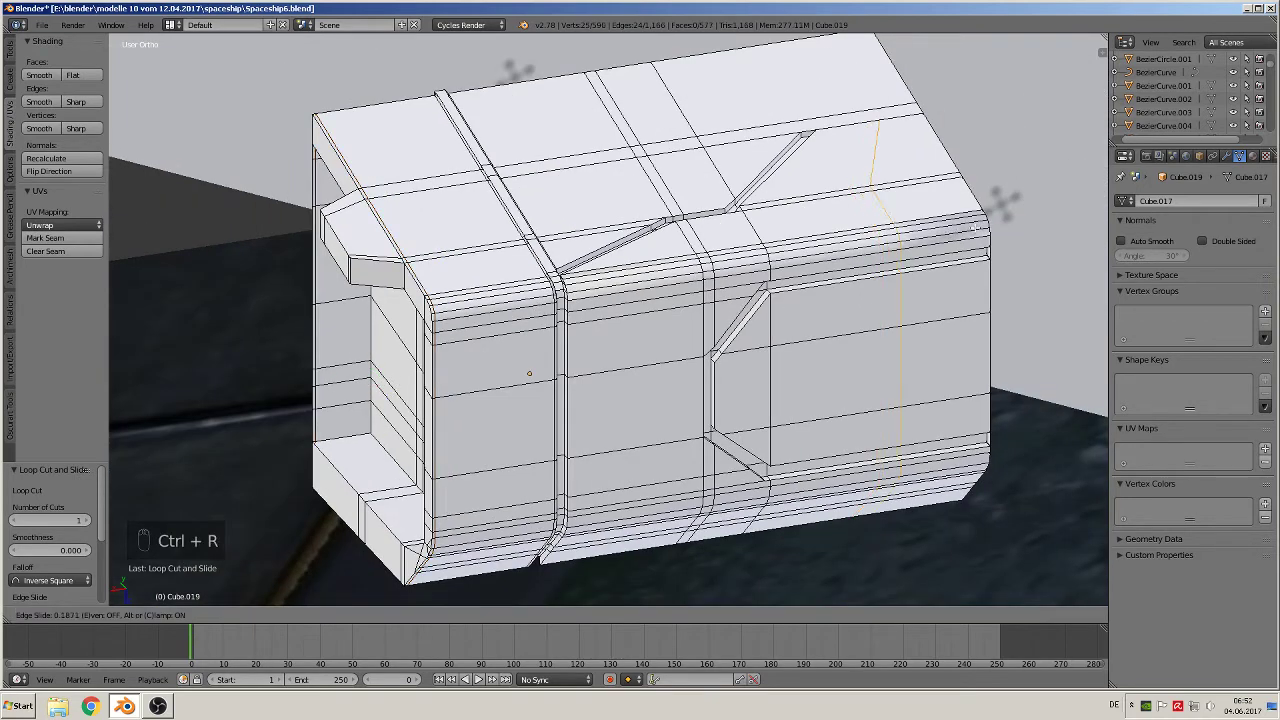
click(1054, 222)
scroll(740, 318, down, 2)
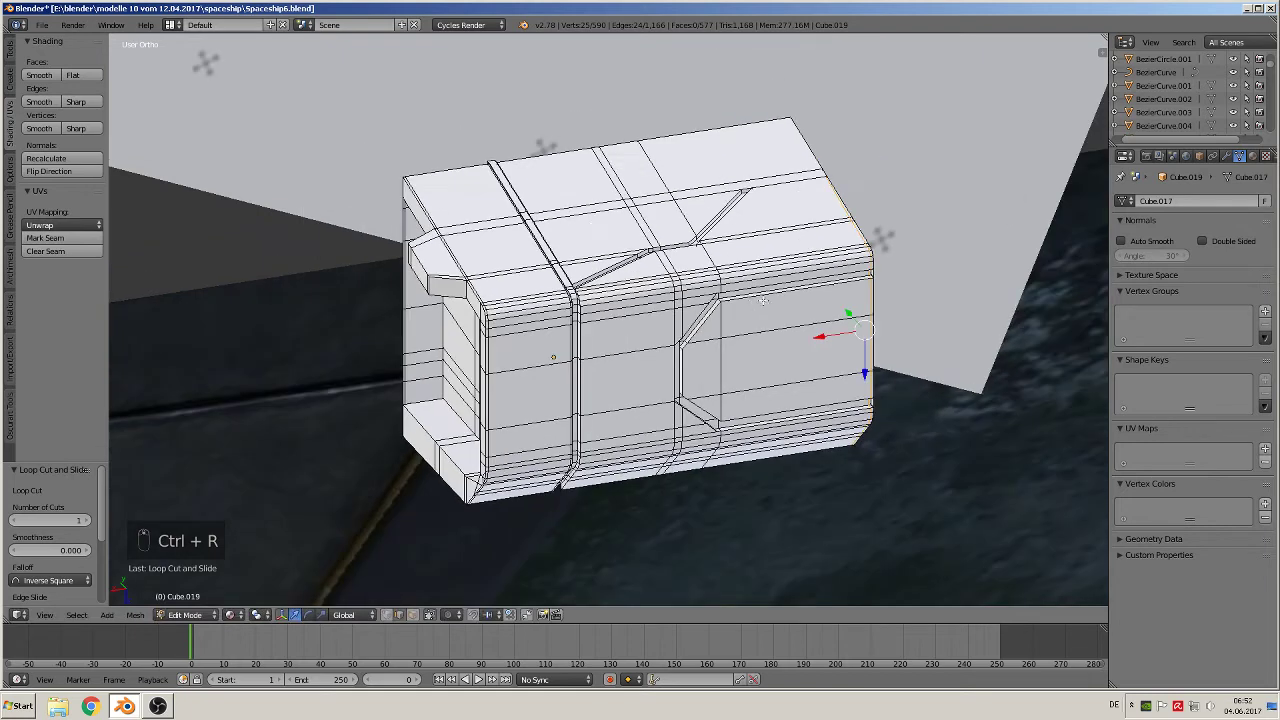
scroll(718, 325, up, 1)
key(Tab)
middle_drag(694, 357, 649, 326)
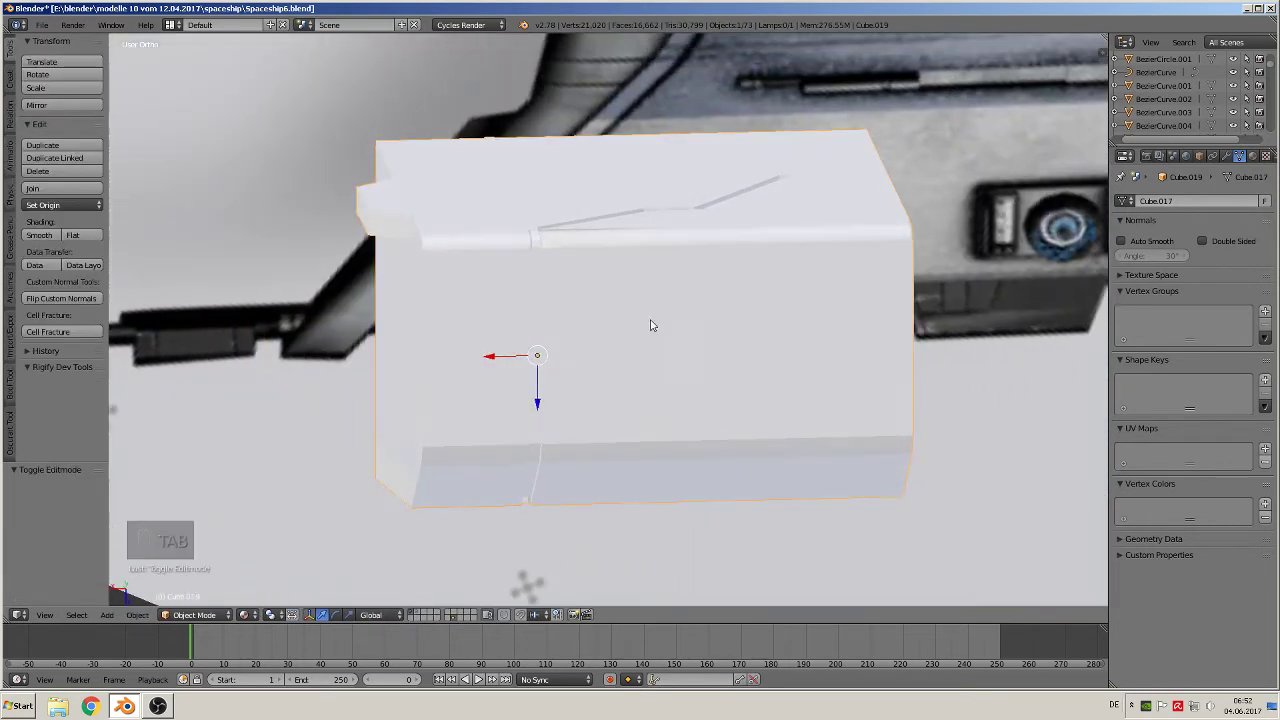
Shade smooth the four crosswise-groove floor faces that curve around the upper bevel.
scroll(519, 257, up, 4)
scroll(519, 257, down, 1)
key(Tab)
middle_drag(468, 170, 589, 316)
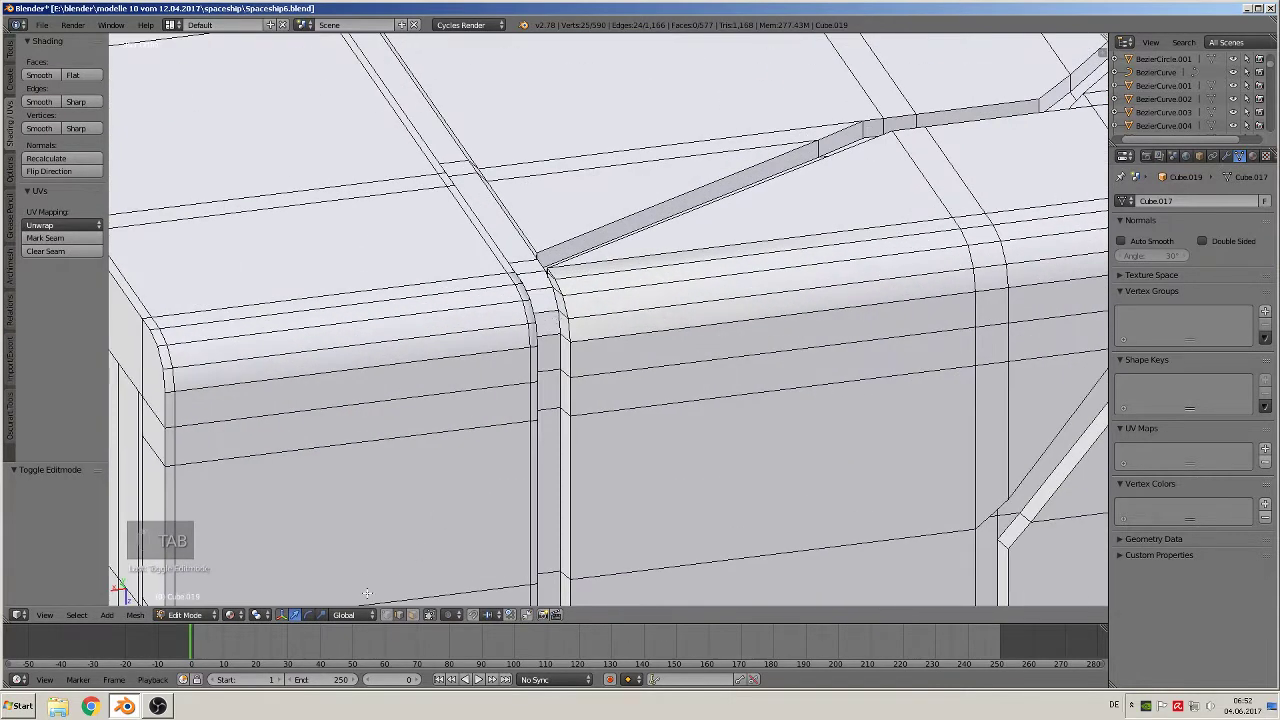
key(a)
right_click(527, 268)
shift+right_click(537, 286)
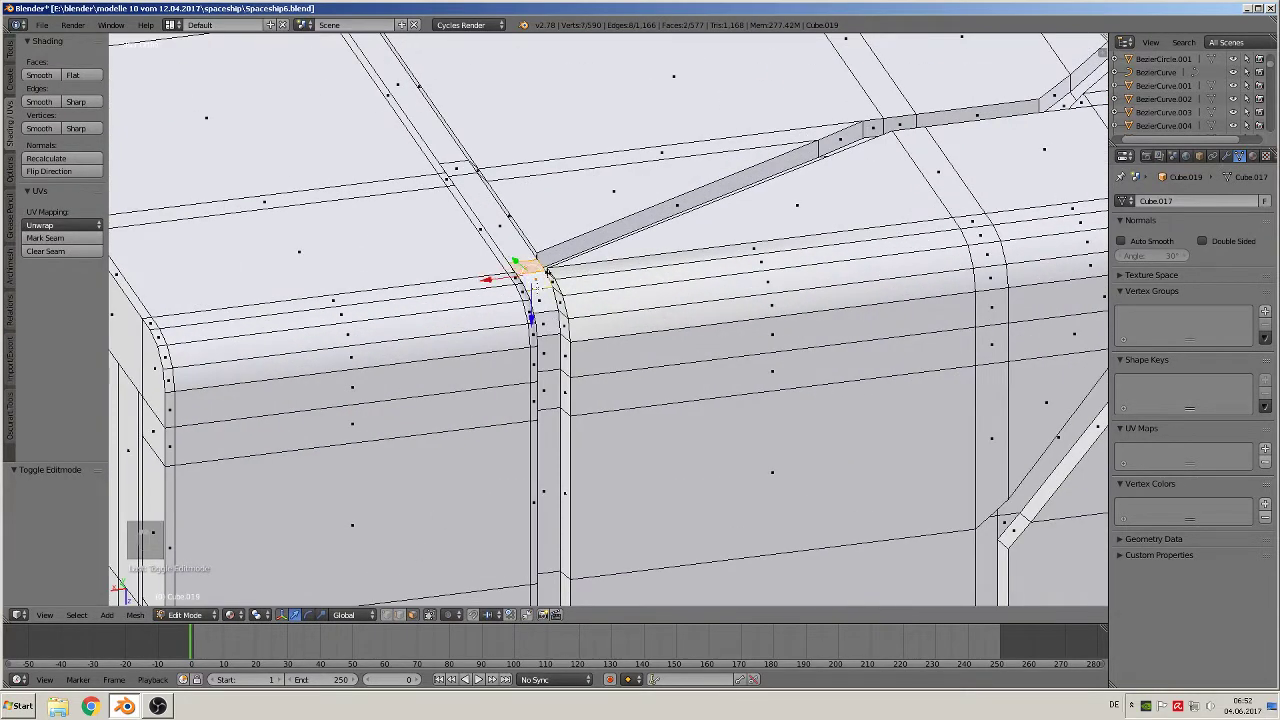
shift+right_click(542, 304)
shift+right_click(546, 331)
shift+right_click(551, 354)
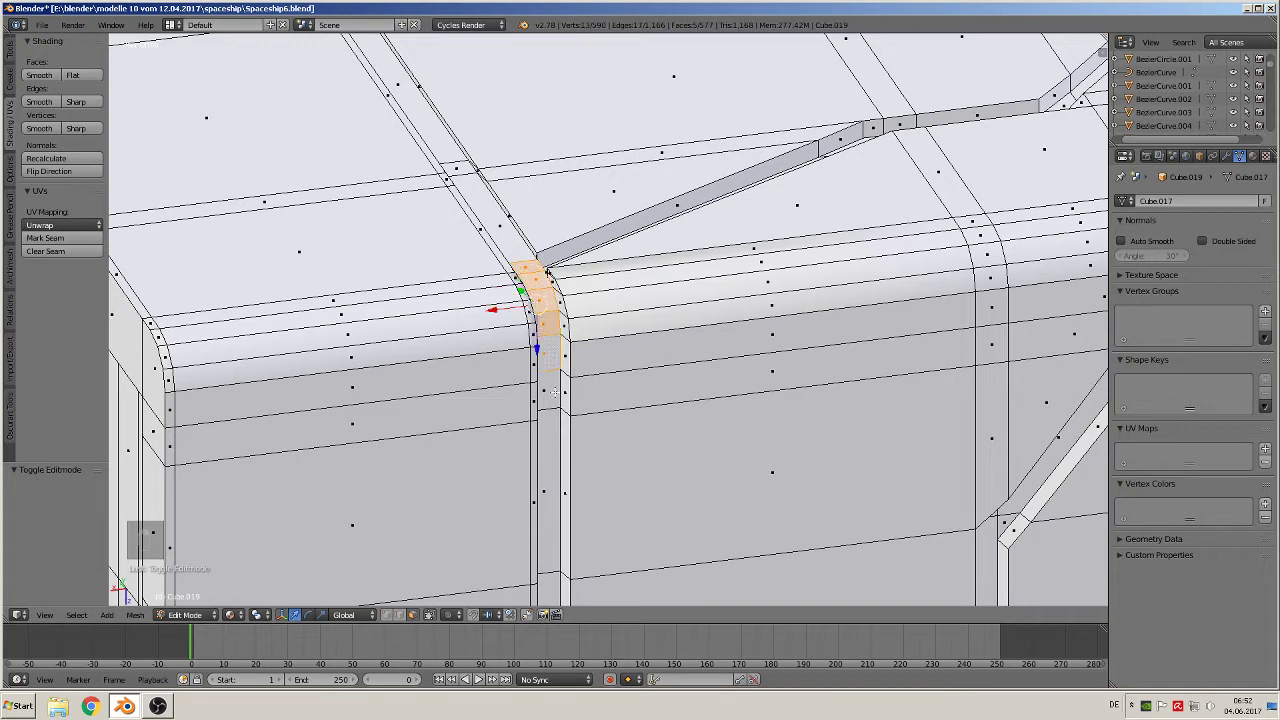
shift+right_click(550, 392)
shift+right_click(551, 356)
shift+right_click(551, 388)
click(38, 75)
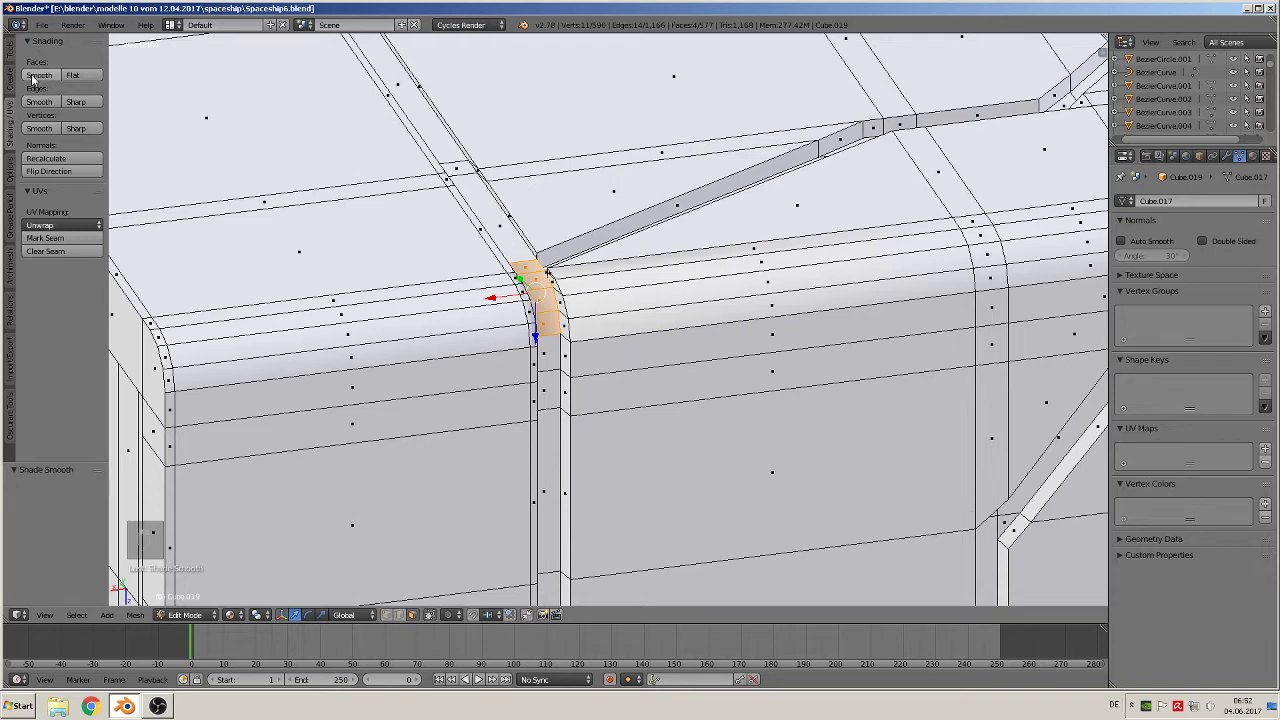
key(Tab)
key(Tab)
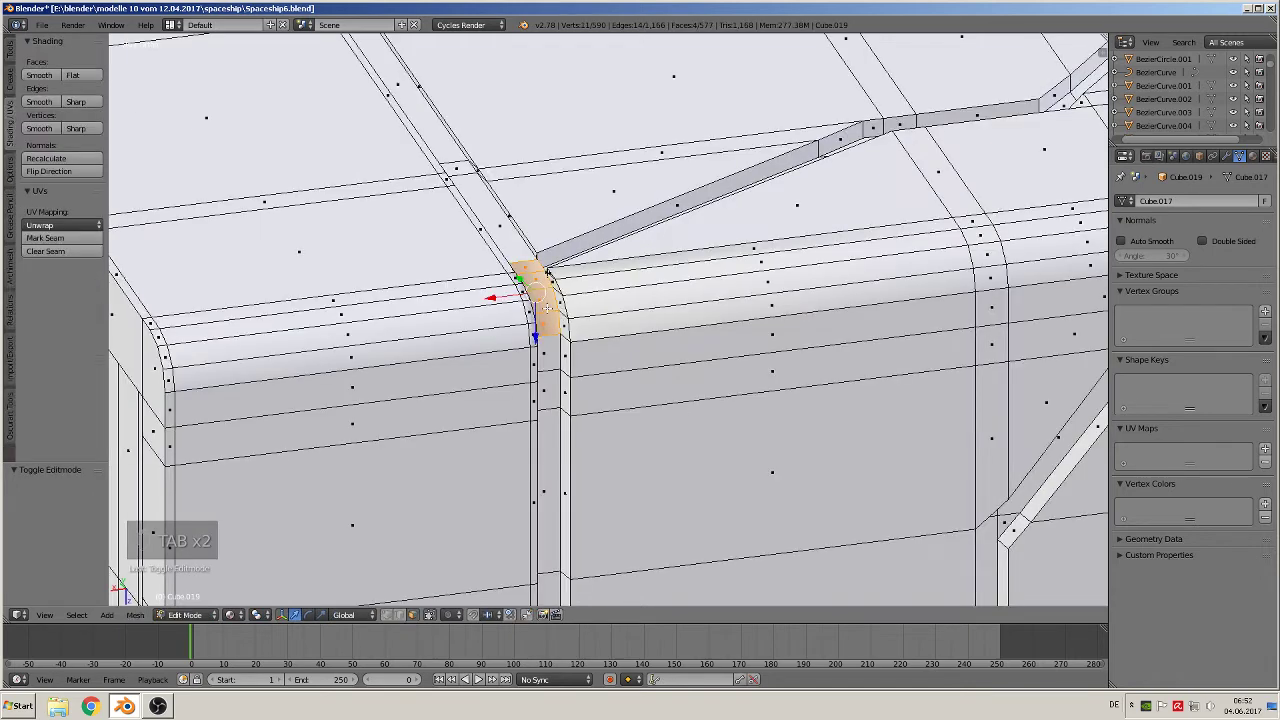
Move the edge loop beside the crosswise groove about 0.0004 closer to the groove's front rim.
scroll(548, 272, up, 4)
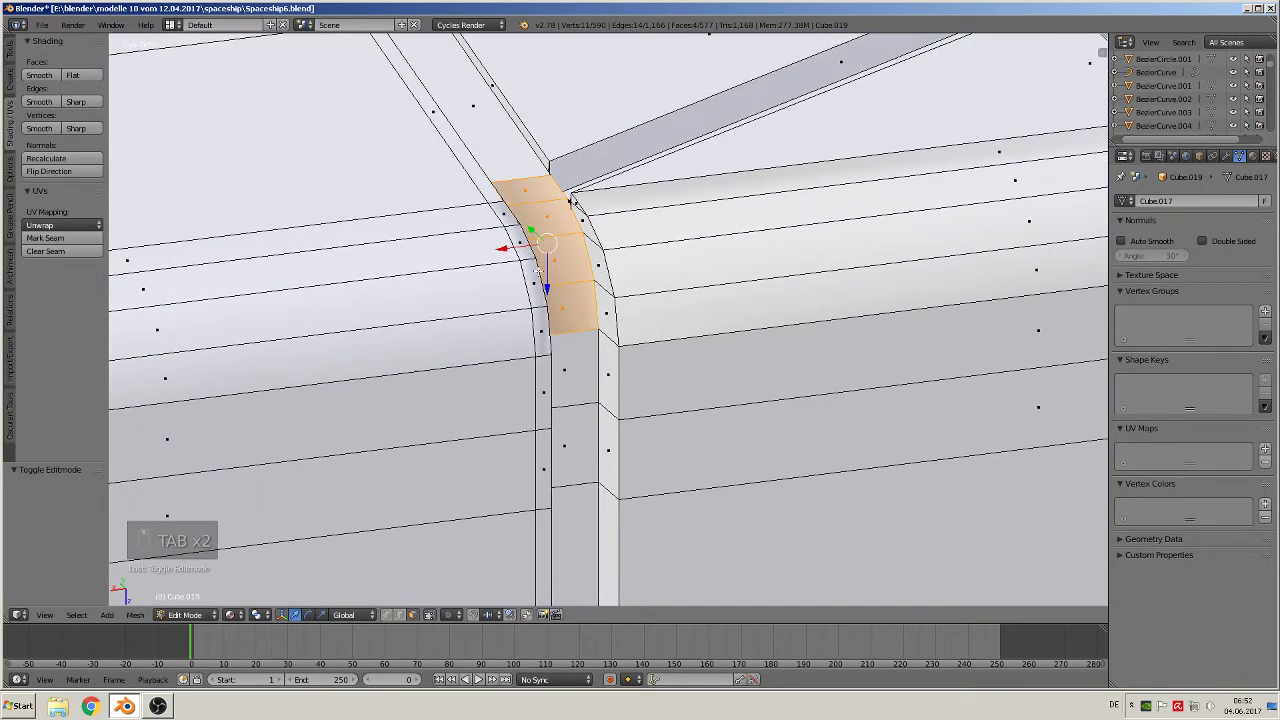
click(400, 614)
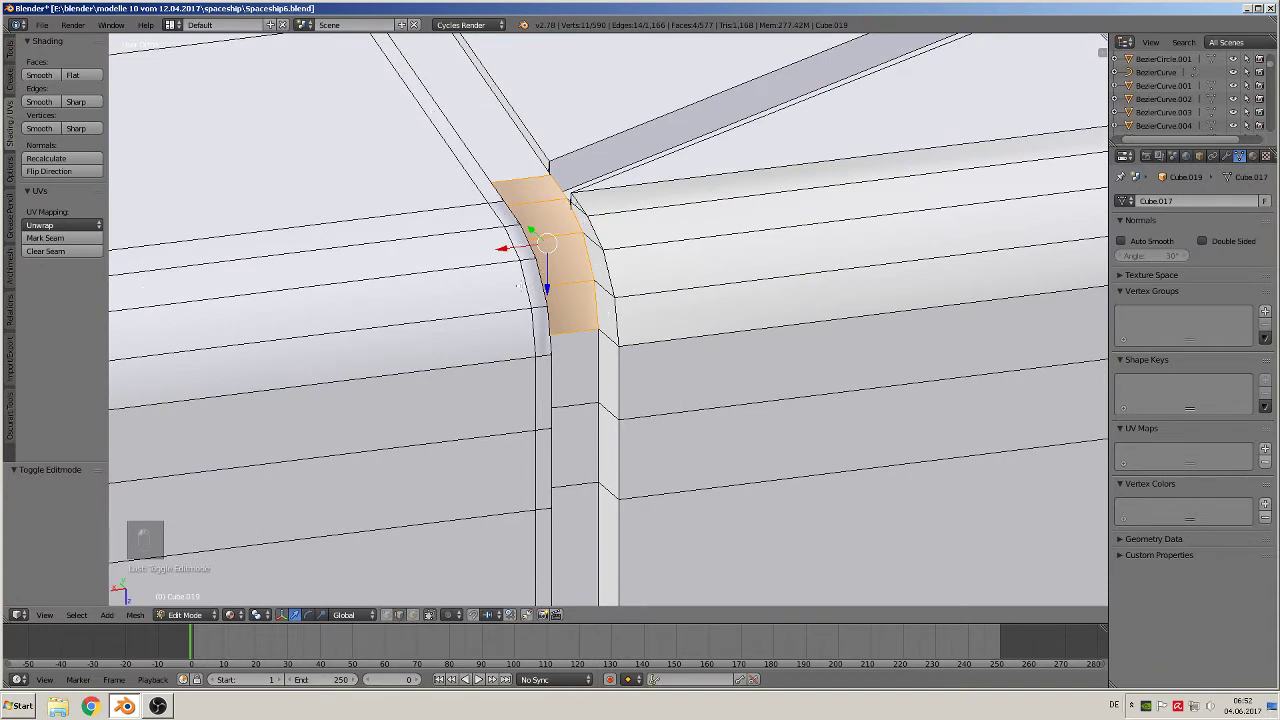
alt+right_click(519, 285)
key(g)
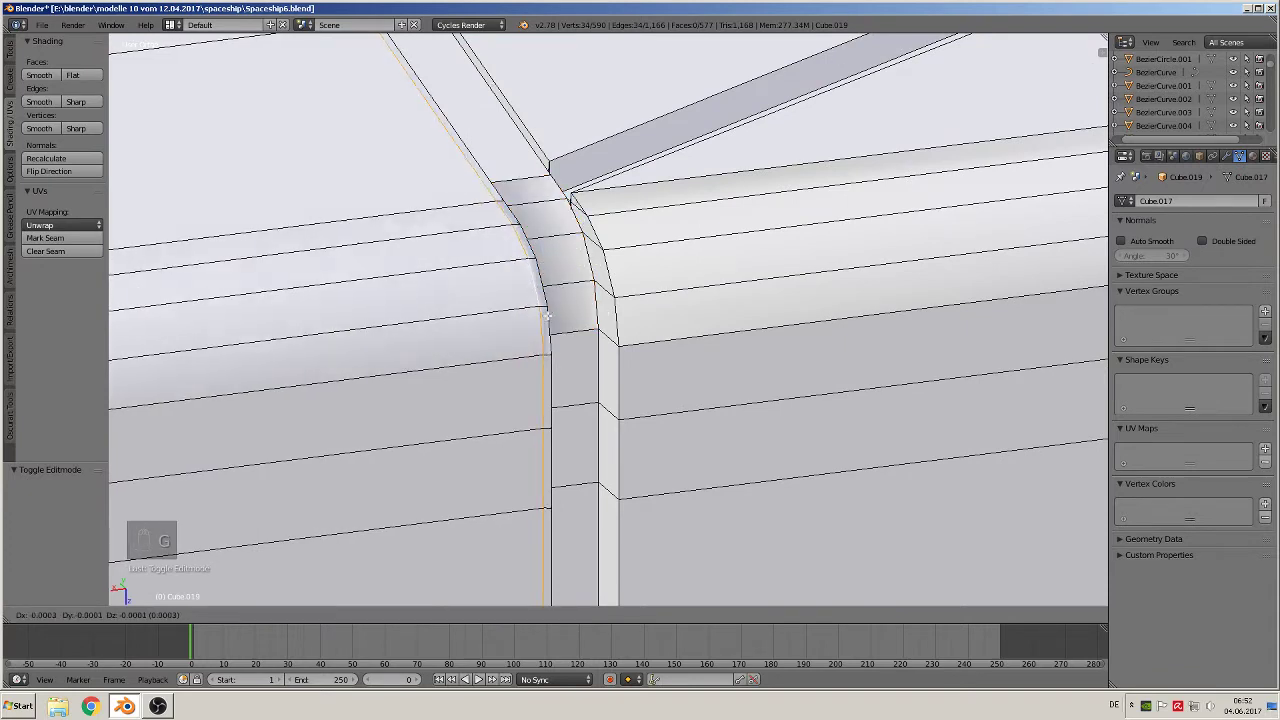
click(550, 315)
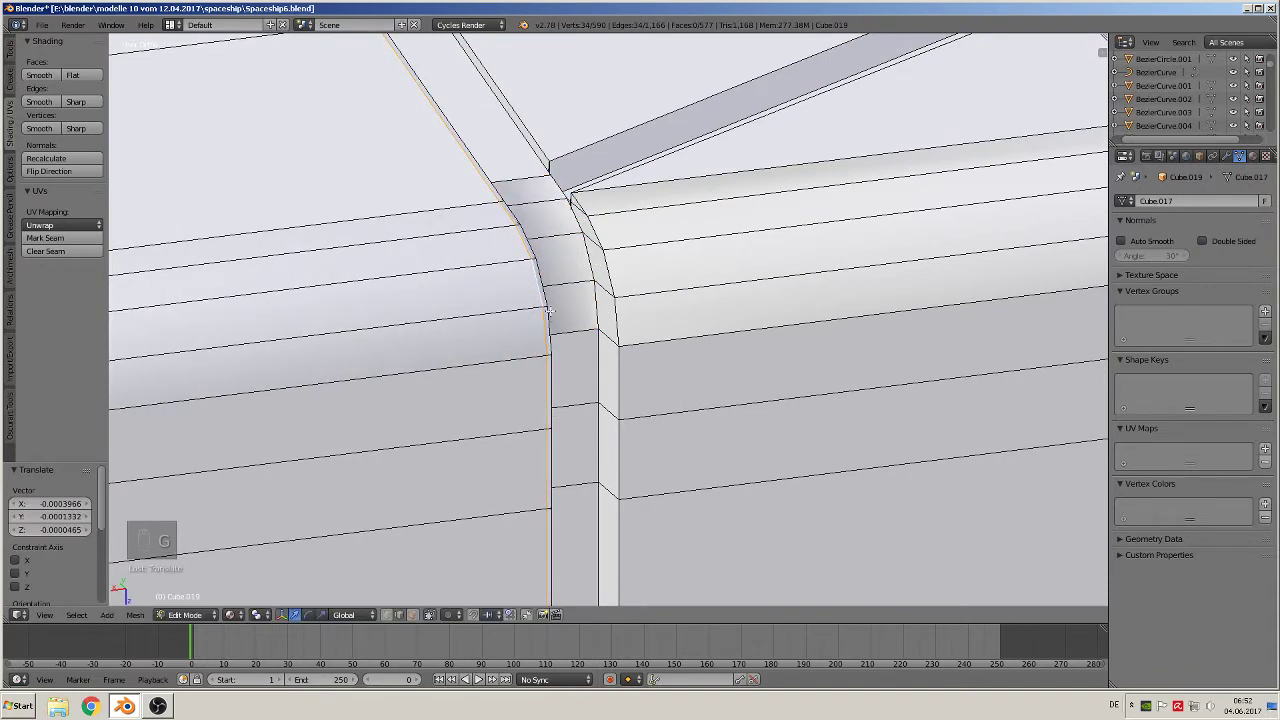
Add a loop cut along the crosswise groove's floor and slide it close to the rear side wall.
key(ctrl+r)
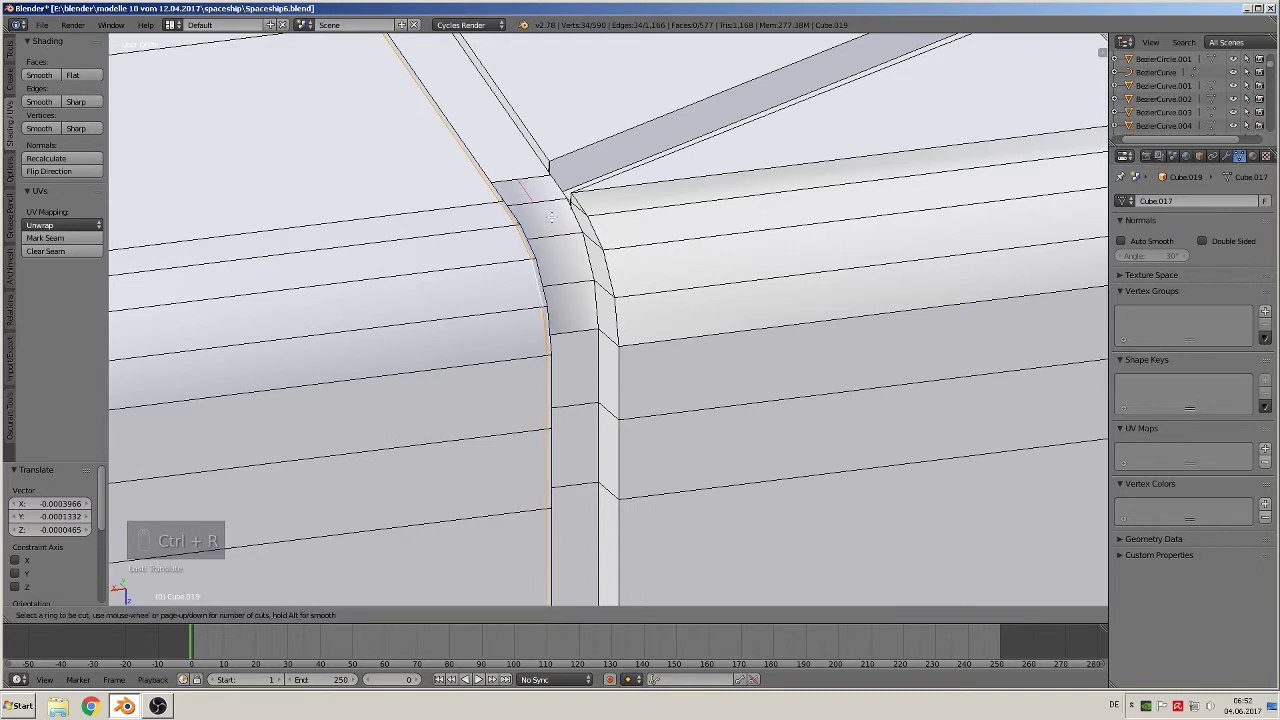
click(552, 215)
click(582, 245)
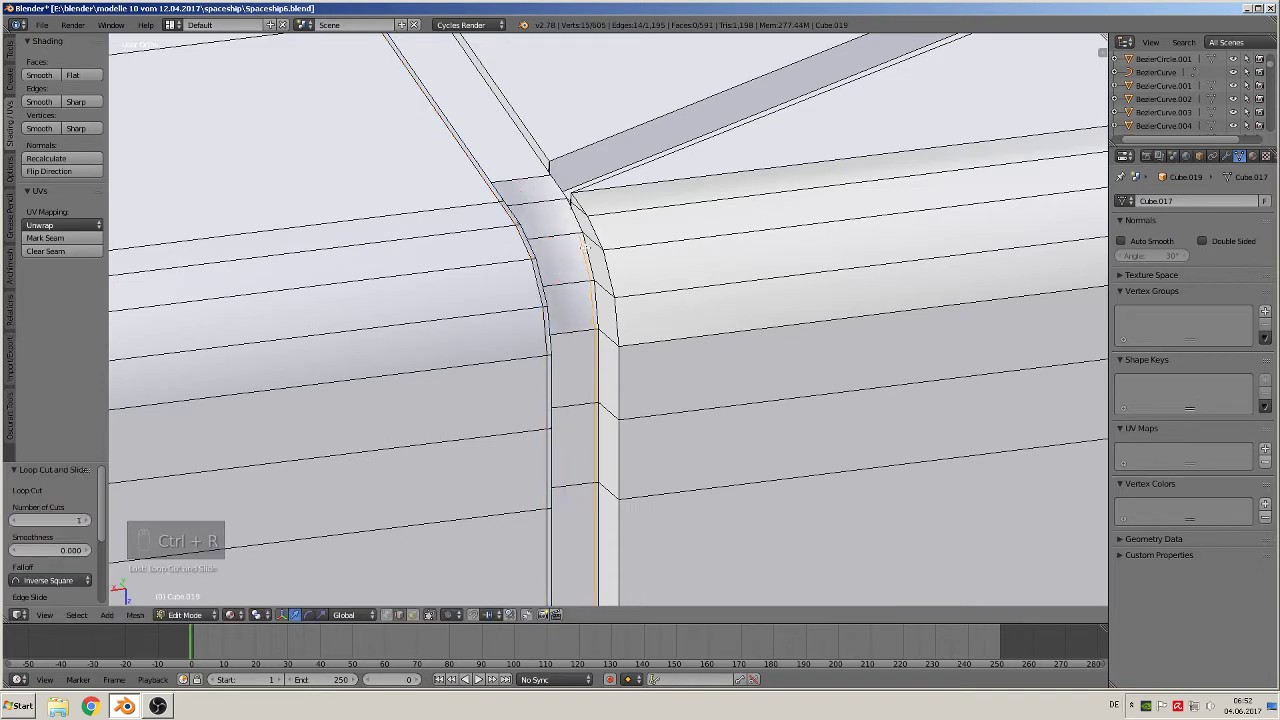
Add a second loop cut along the groove floor and move it tight against the front side wall.
key(ctrl+r)
click(548, 258)
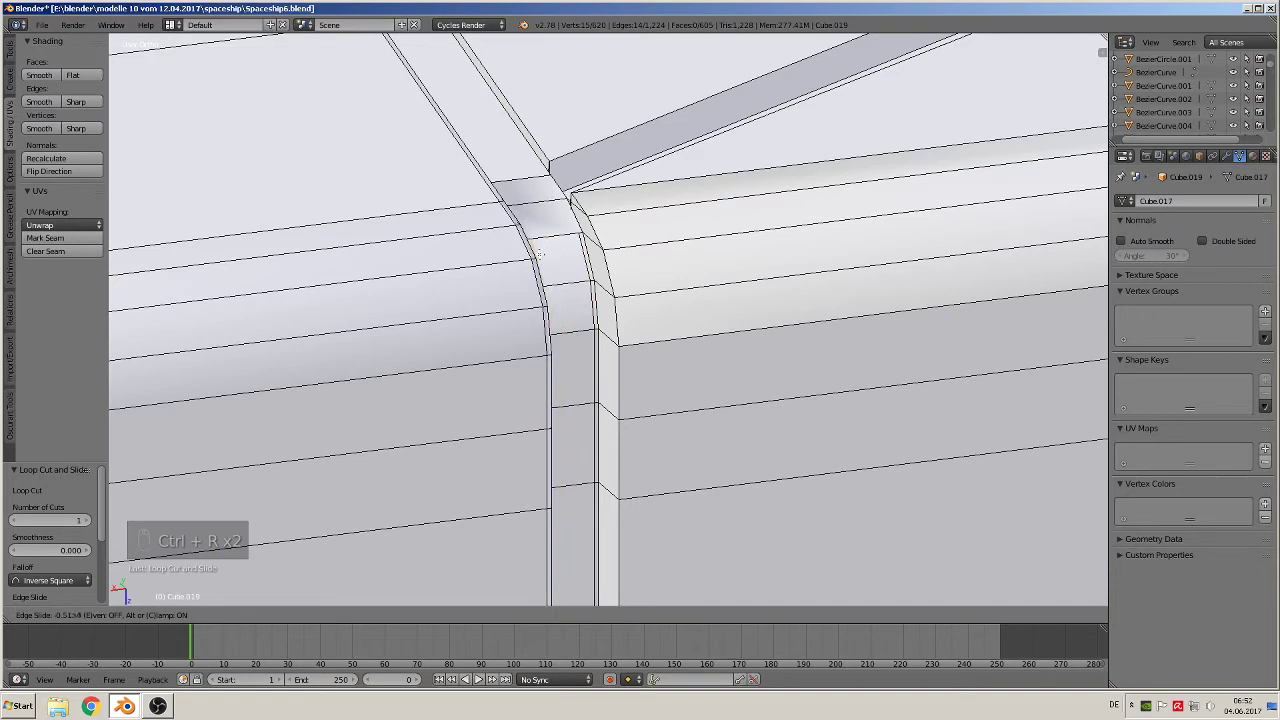
click(538, 254)
middle_drag(540, 251, 548, 249)
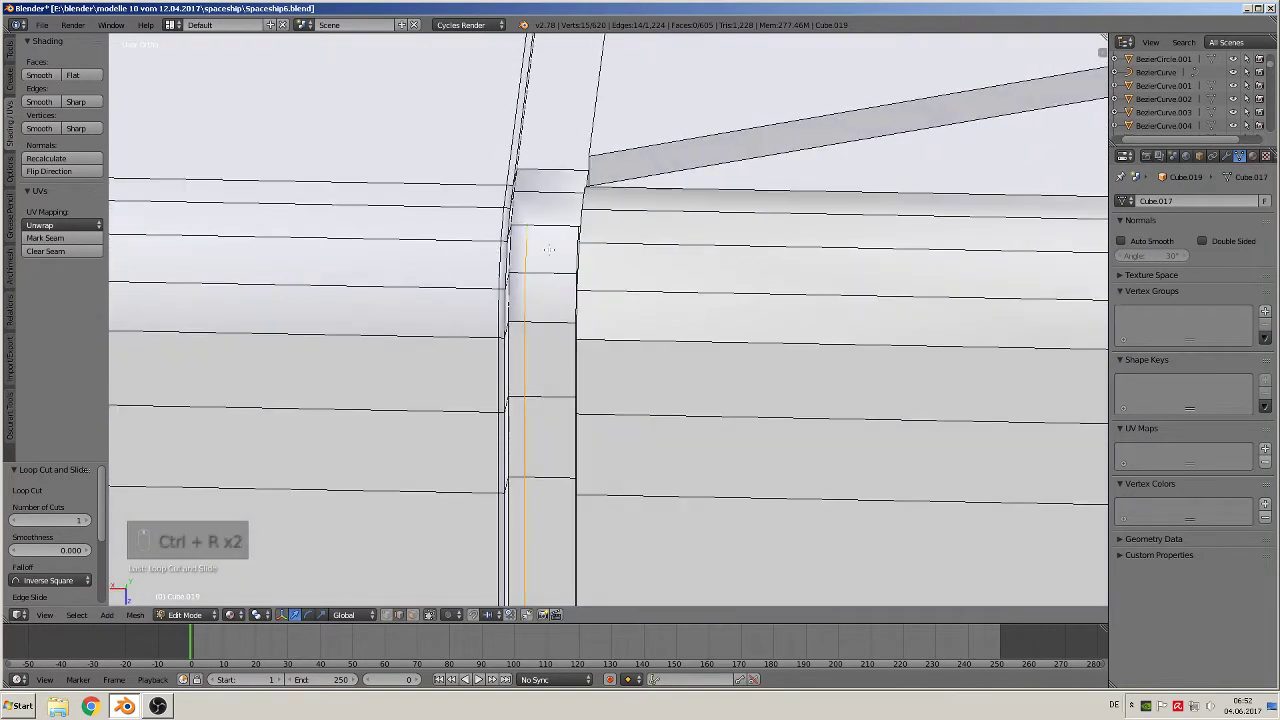
key(g)
click(536, 250)
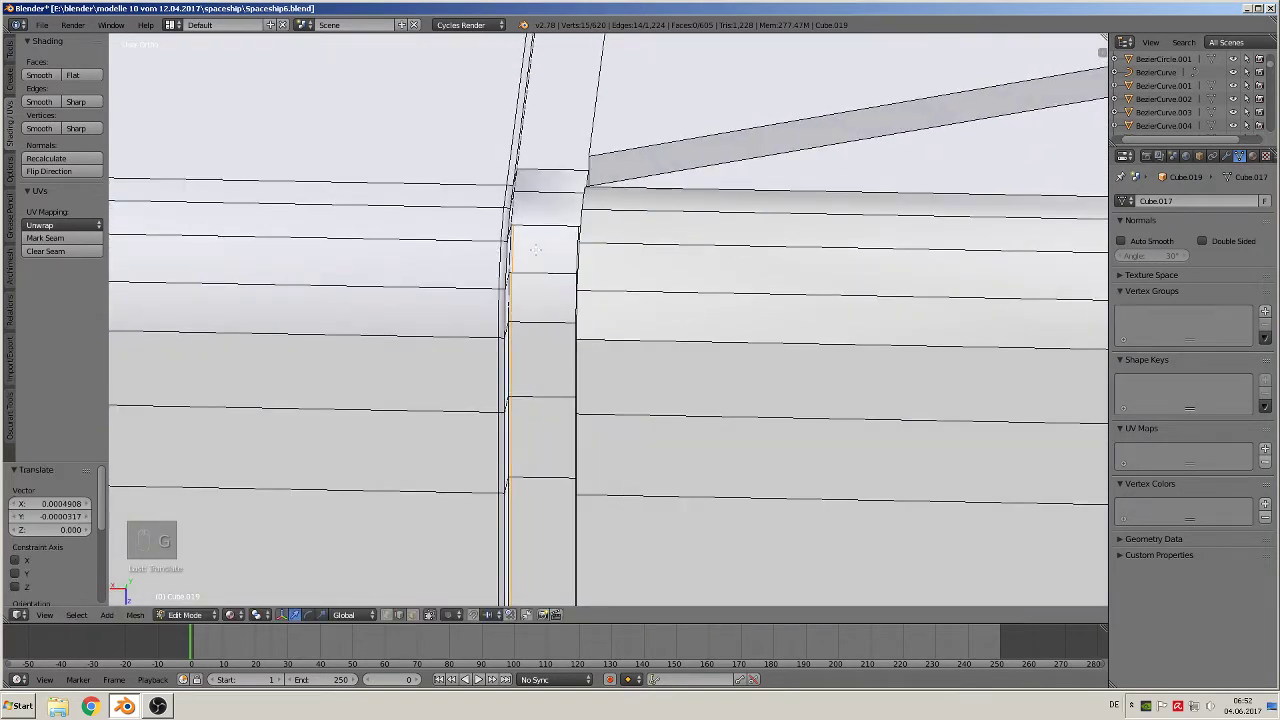
Knife a cut extending the front-side floor loop over the groove's two uppermost curved floor faces.
middle_drag(547, 221, 490, 218)
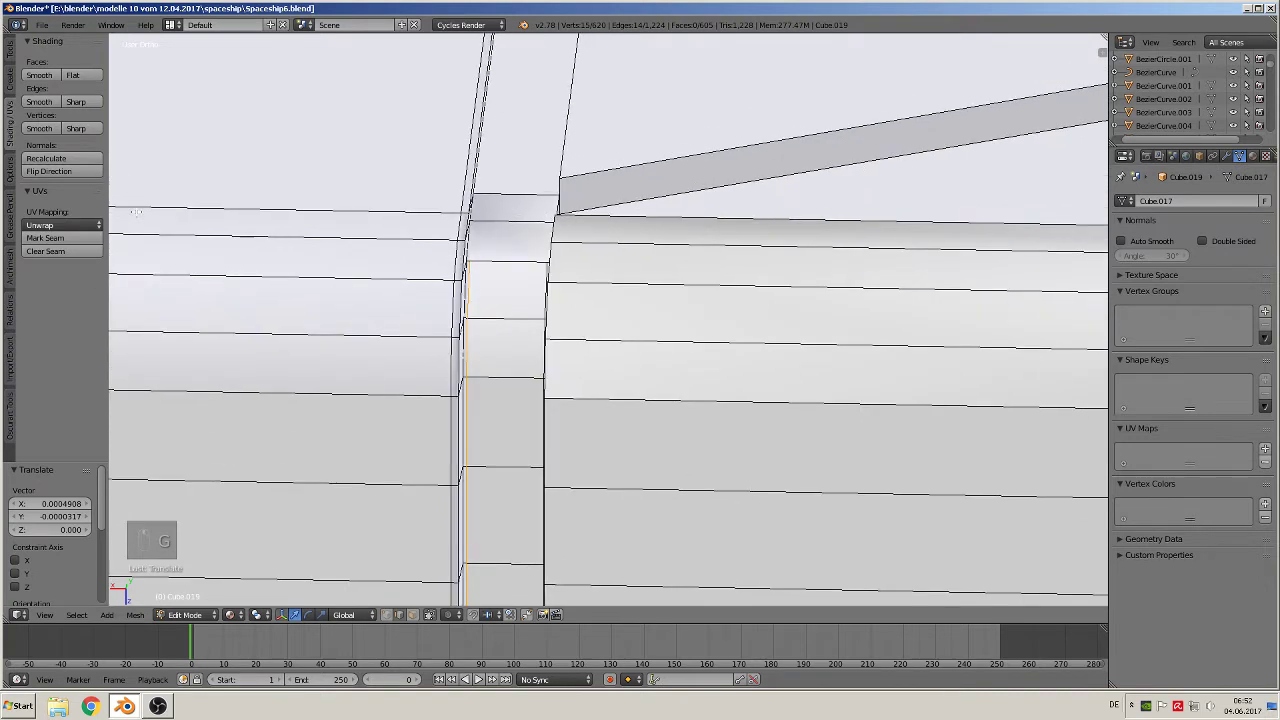
click(14, 50)
click(40, 372)
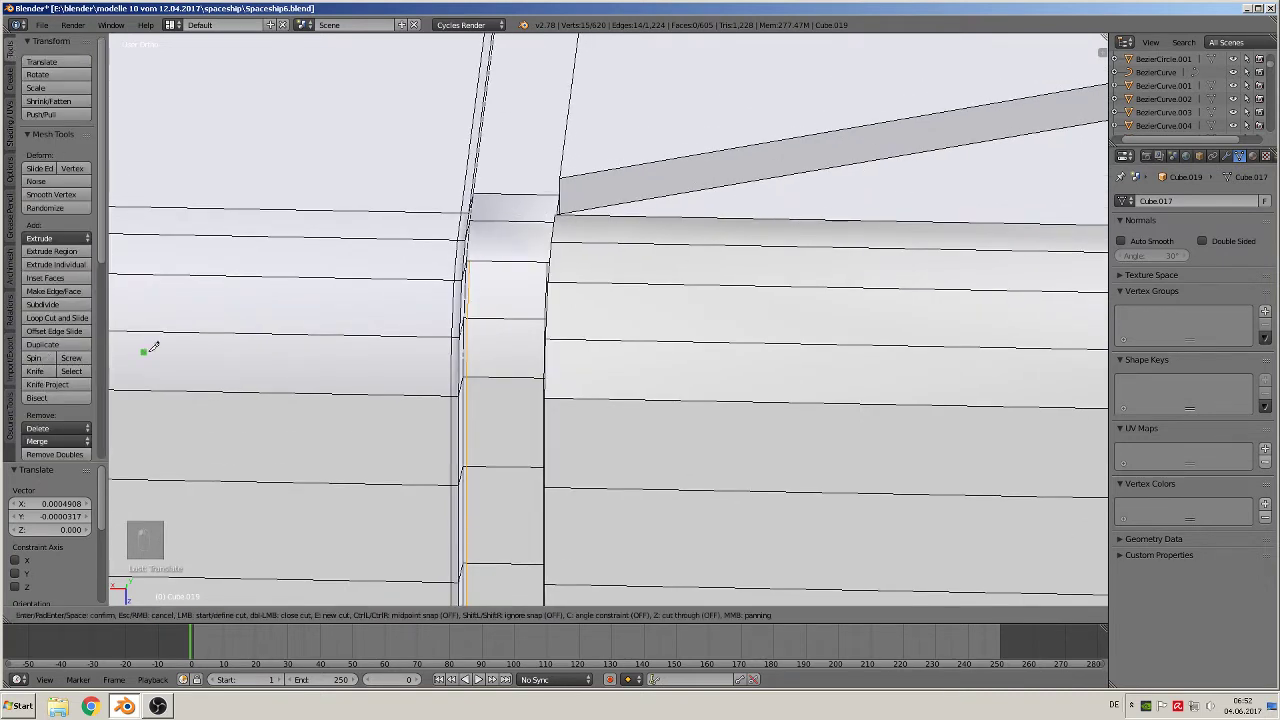
click(469, 261)
click(479, 194)
key(Return)
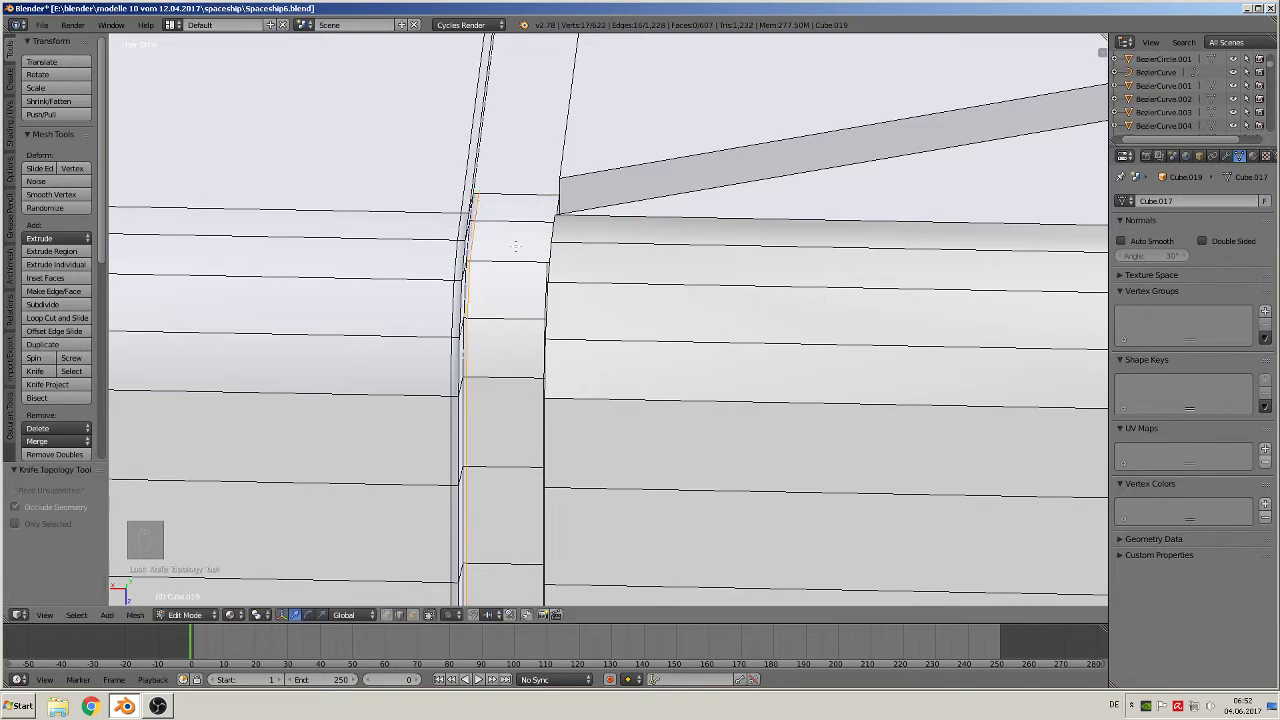
Knife a cut extending the rear-side floor loop across the crosswise groove's two uppermost curved floor faces.
middle_drag(353, 232, 440, 242)
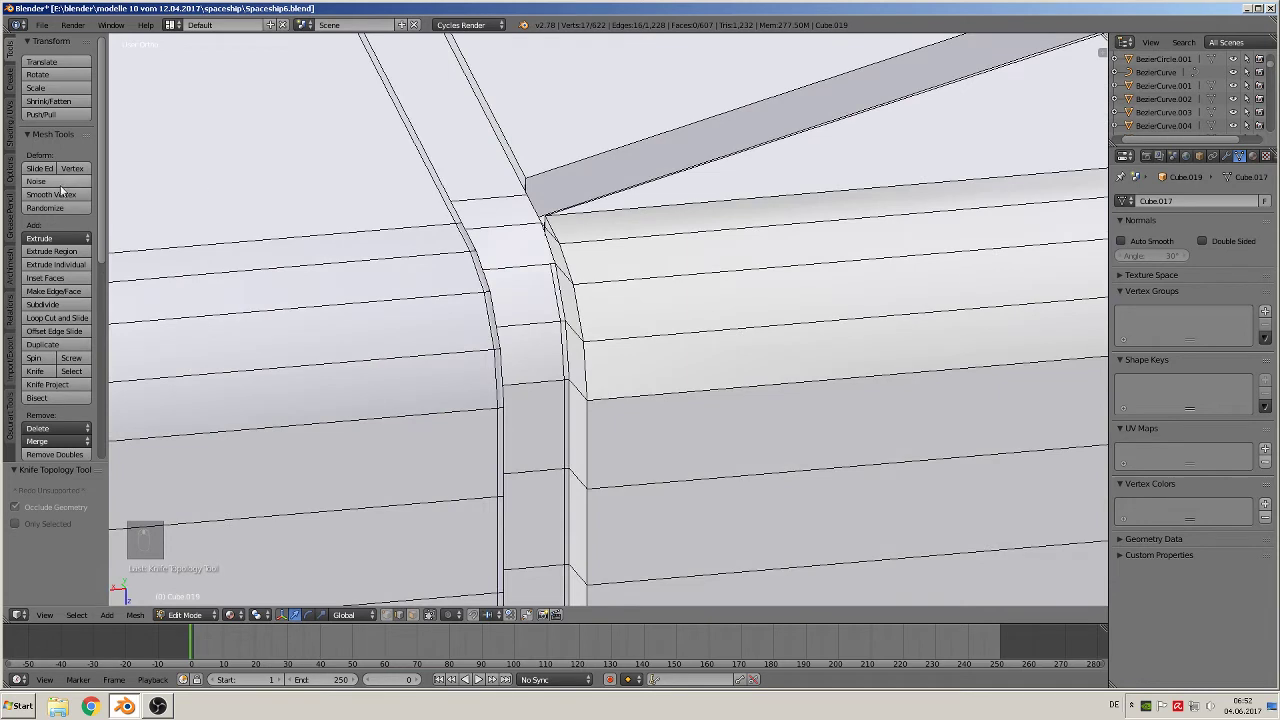
click(36, 371)
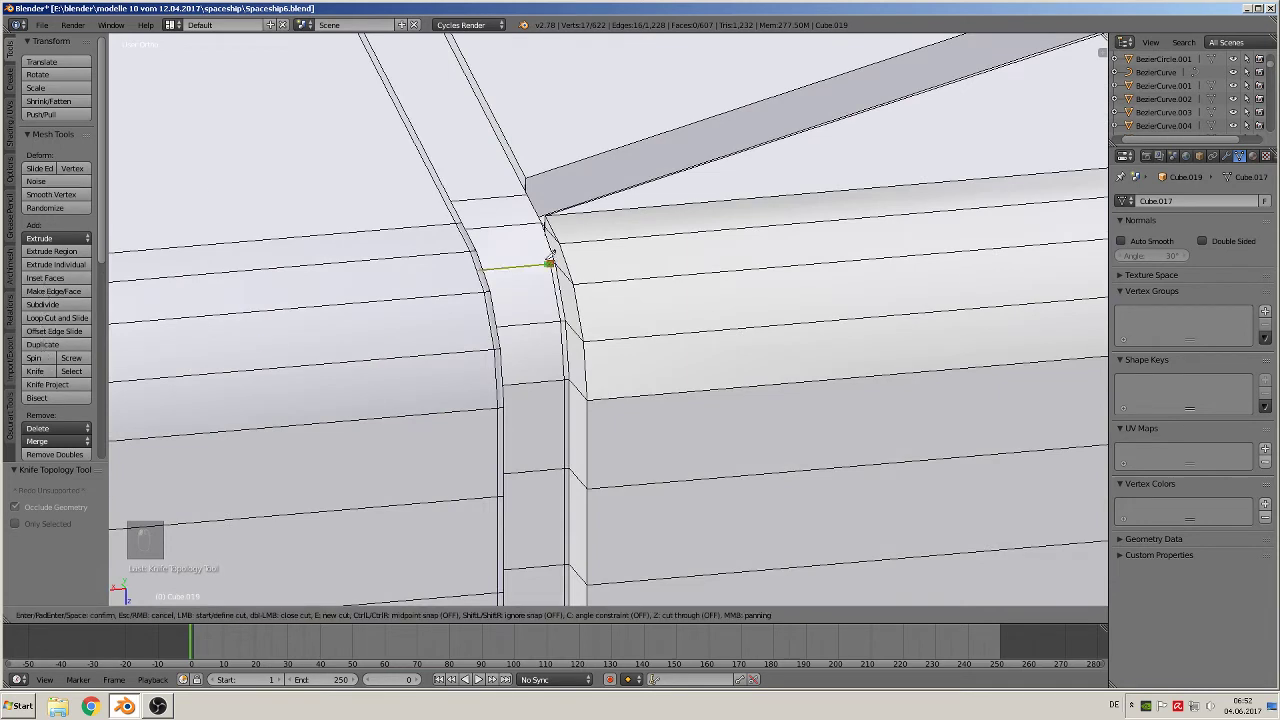
click(550, 263)
click(528, 193)
key(Return)
scroll(700, 405, down, 8)
key(Tab)
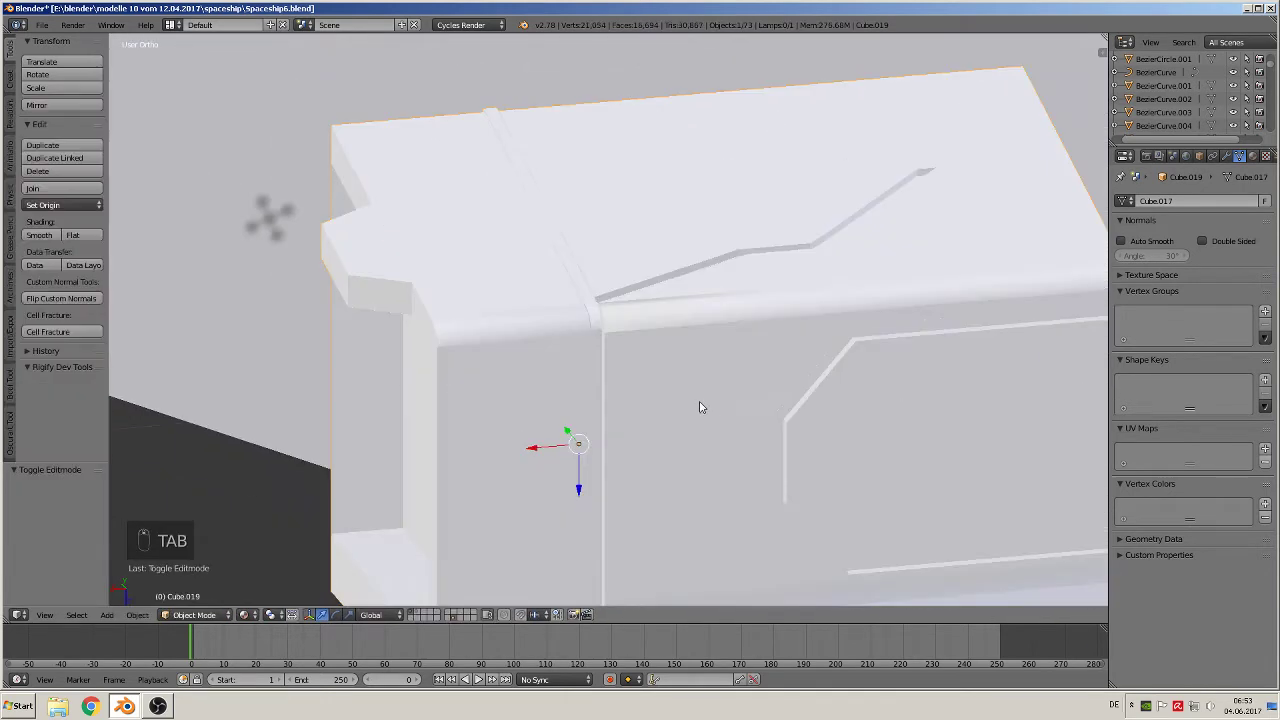
In face select mode, select the lower bevel's three face strips ahead of the crosswise groove and directly behind it.
mouse_move(700, 405)
middle_down()
mouse_move(688, 386)
mouse_move(704, 380)
middle_up()
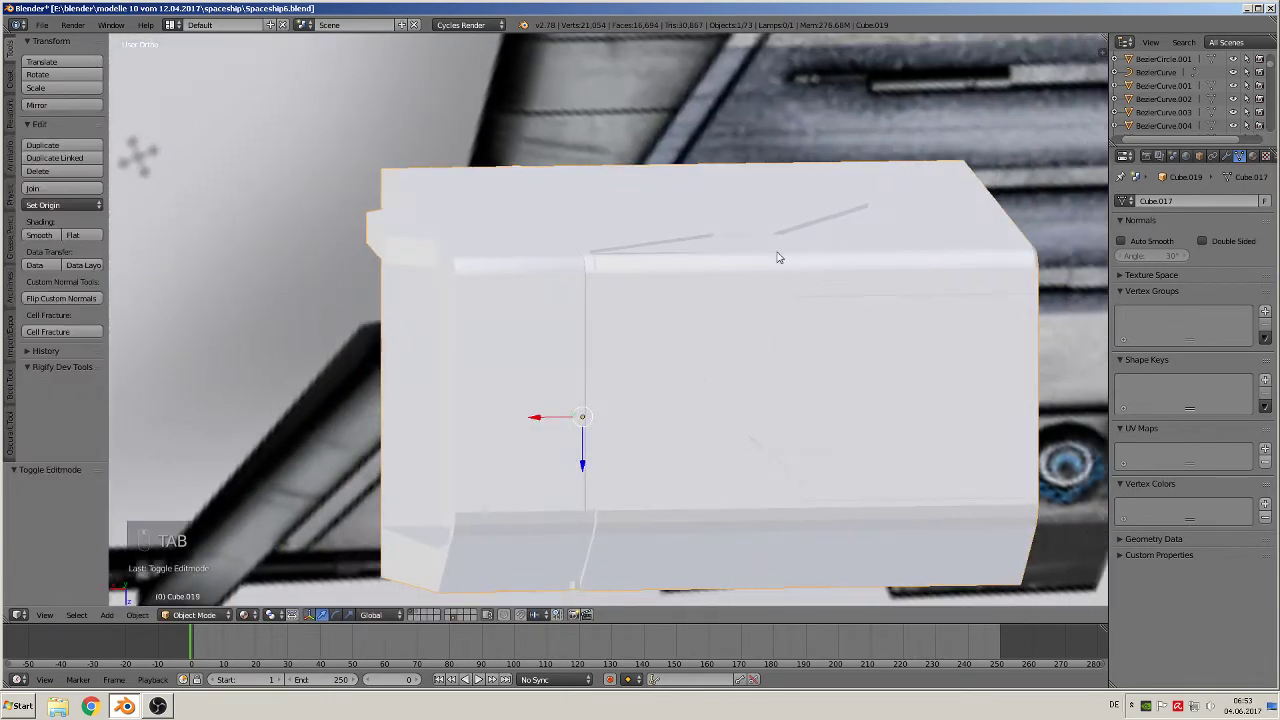
middle_drag(740, 427, 734, 406)
scroll(687, 446, up, 2)
middle_drag(686, 446, 635, 299)
key(KP_5)
key(Tab)
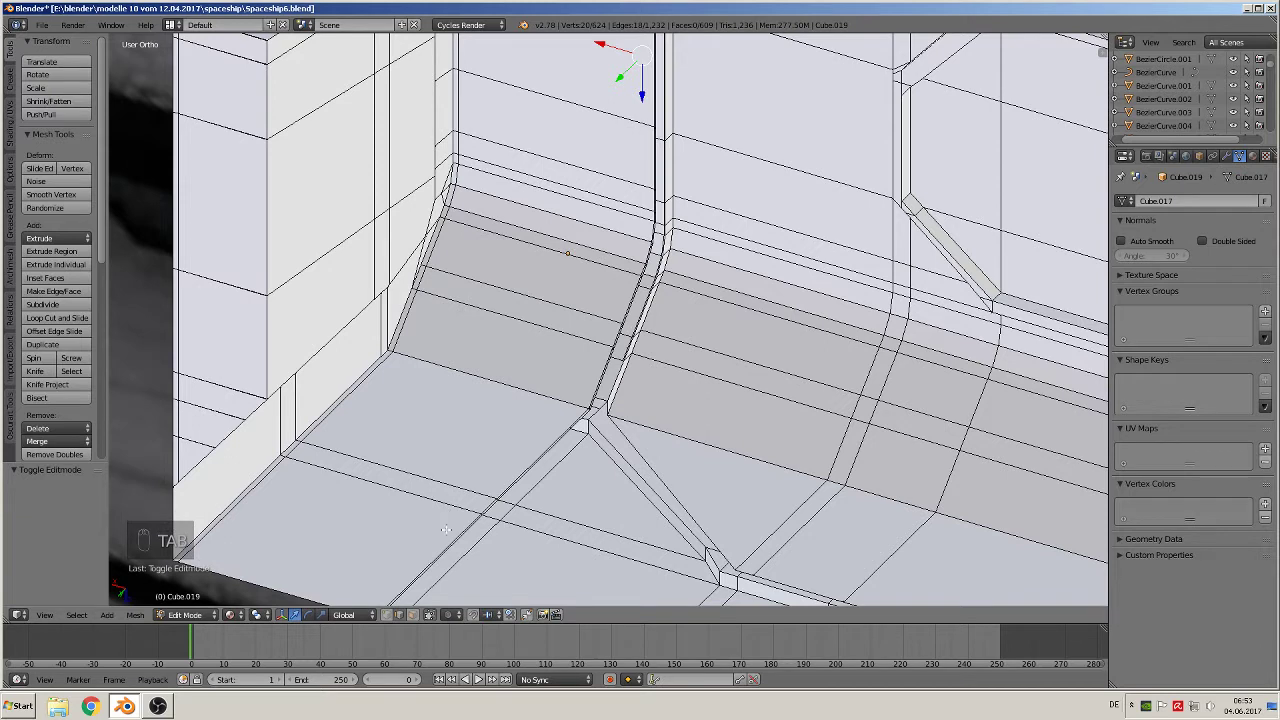
click(412, 614)
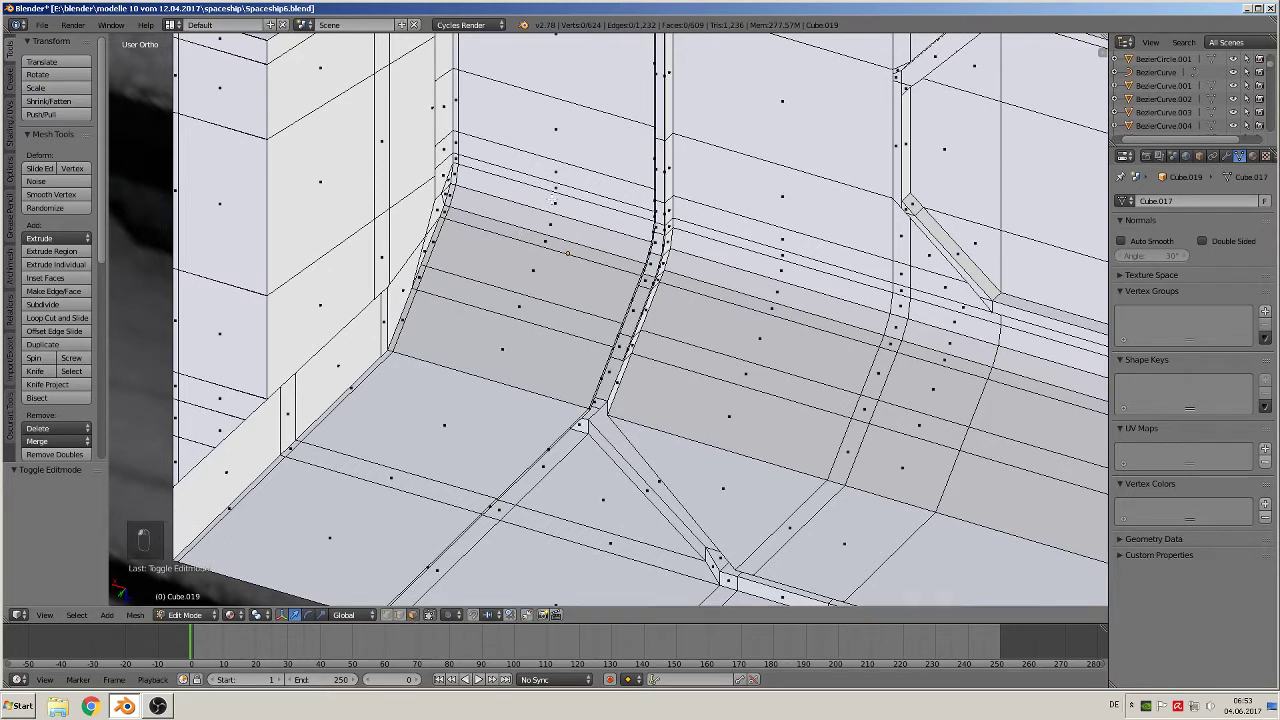
right_click(554, 200)
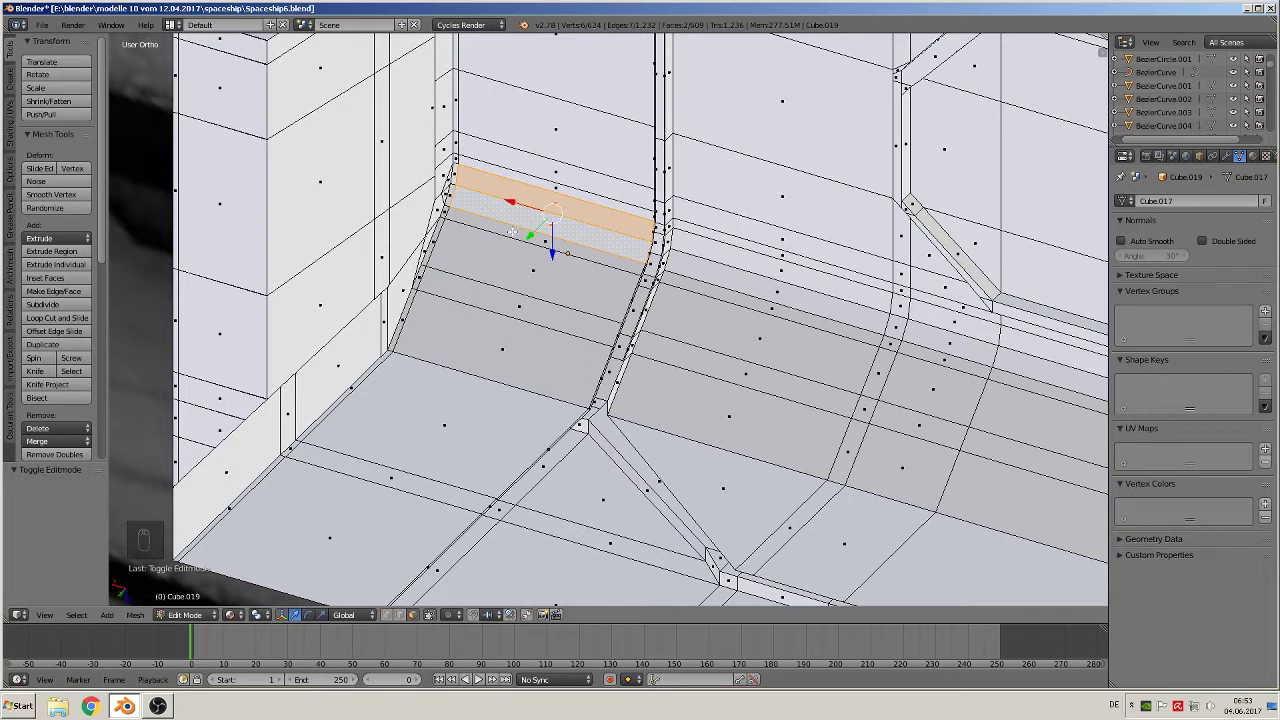
shift+right_click(519, 232)
shift+right_click(722, 297)
shift+right_click(726, 277)
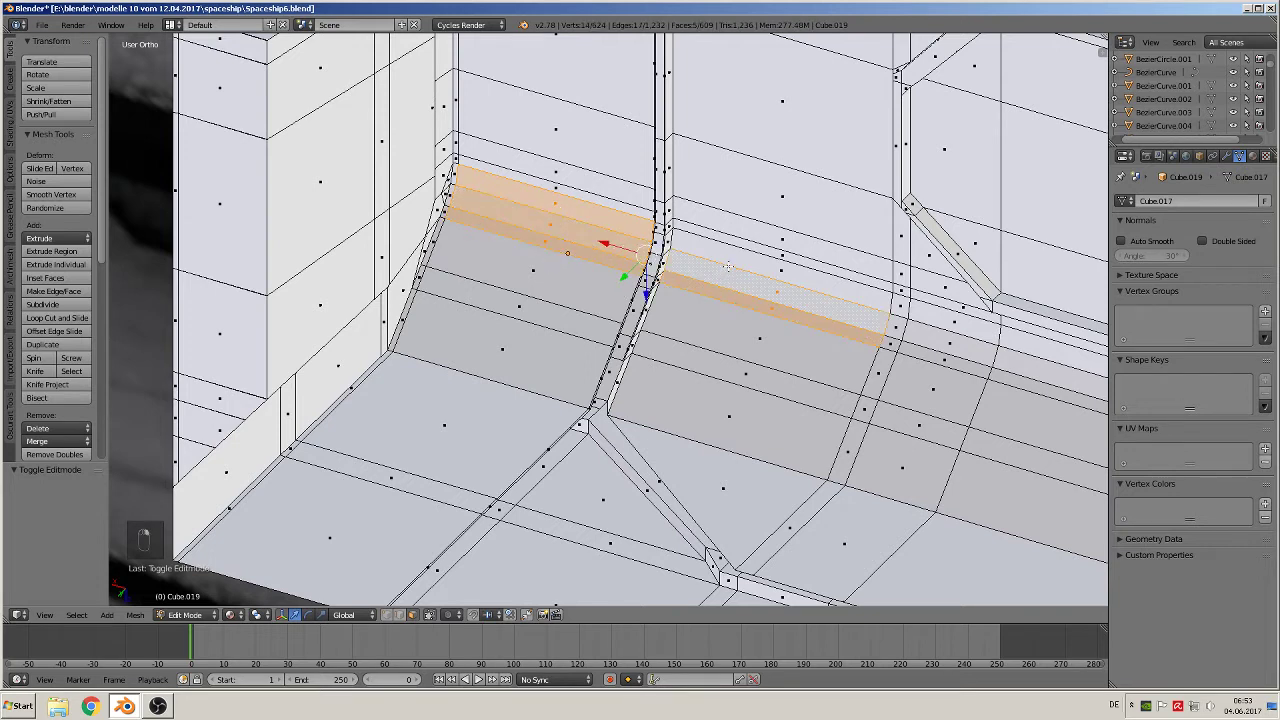
shift+right_click(730, 262)
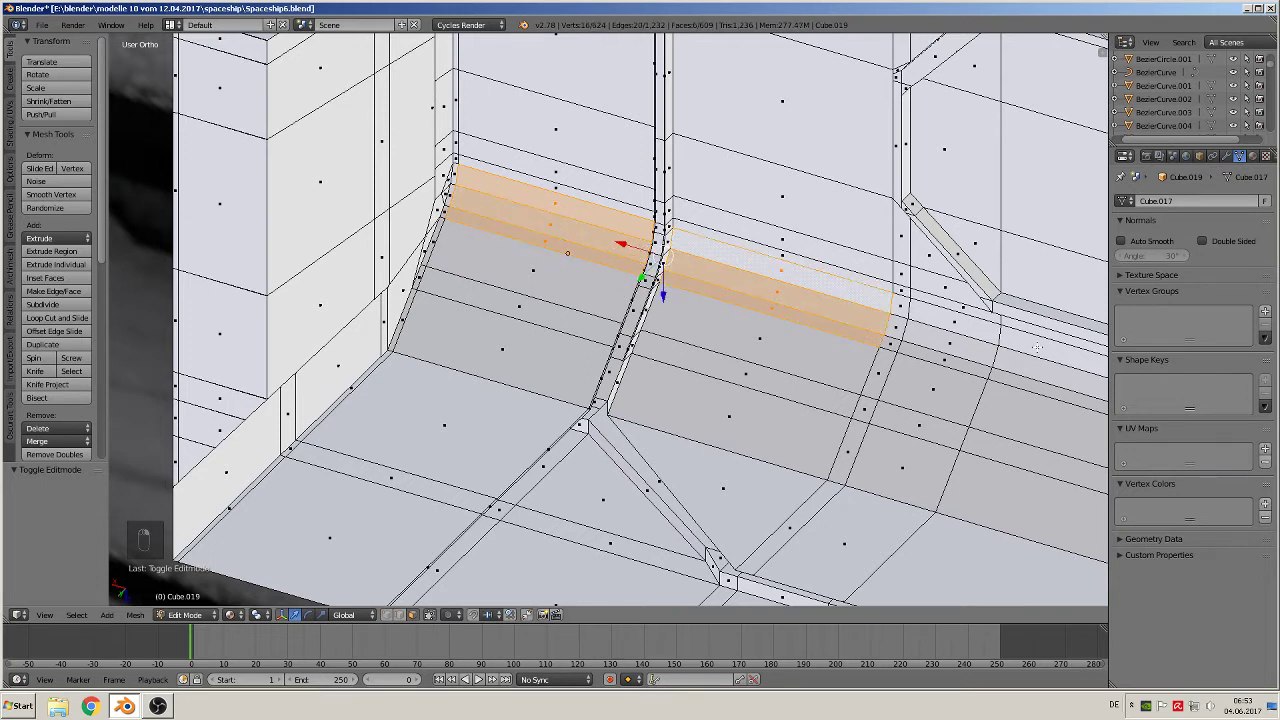
Extend the selection along the lower bevel to the rear end, include the groove-side faces, and shade all of them smooth.
shift+middle_drag(1038, 347, 713, 273)
shift+right_click(670, 258)
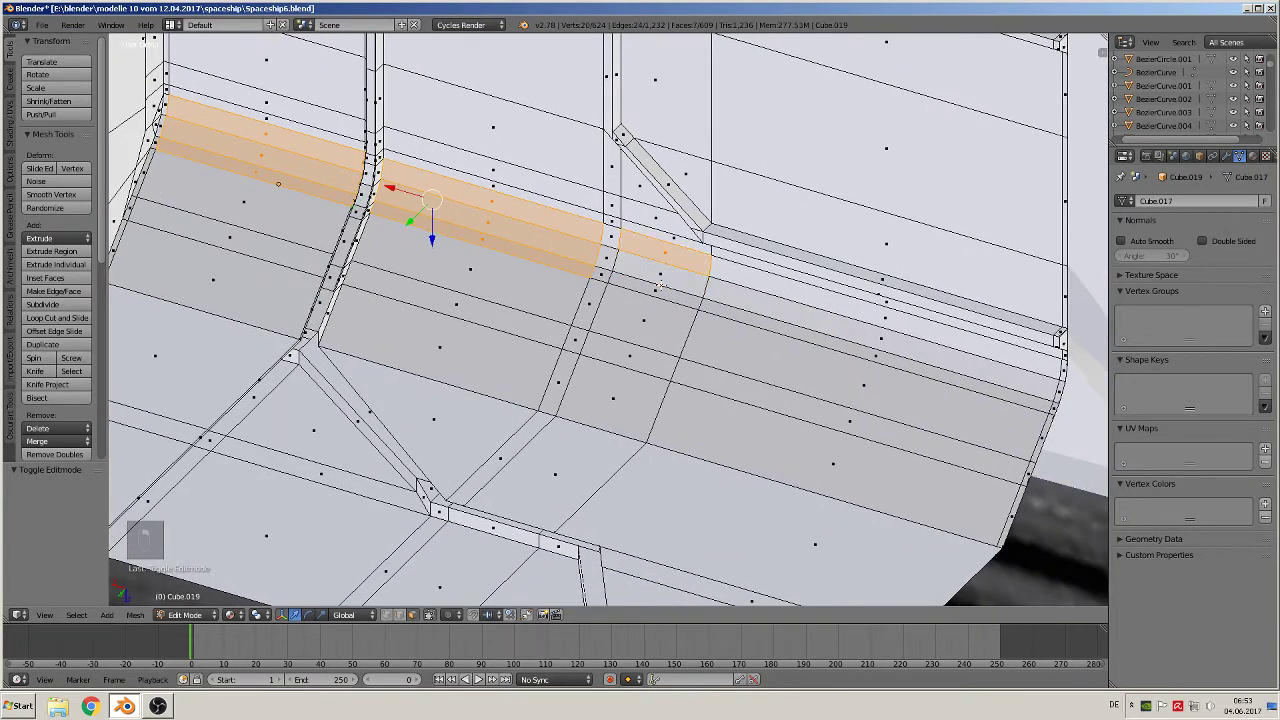
shift+right_click(660, 274)
alt+shift+right_click(781, 322)
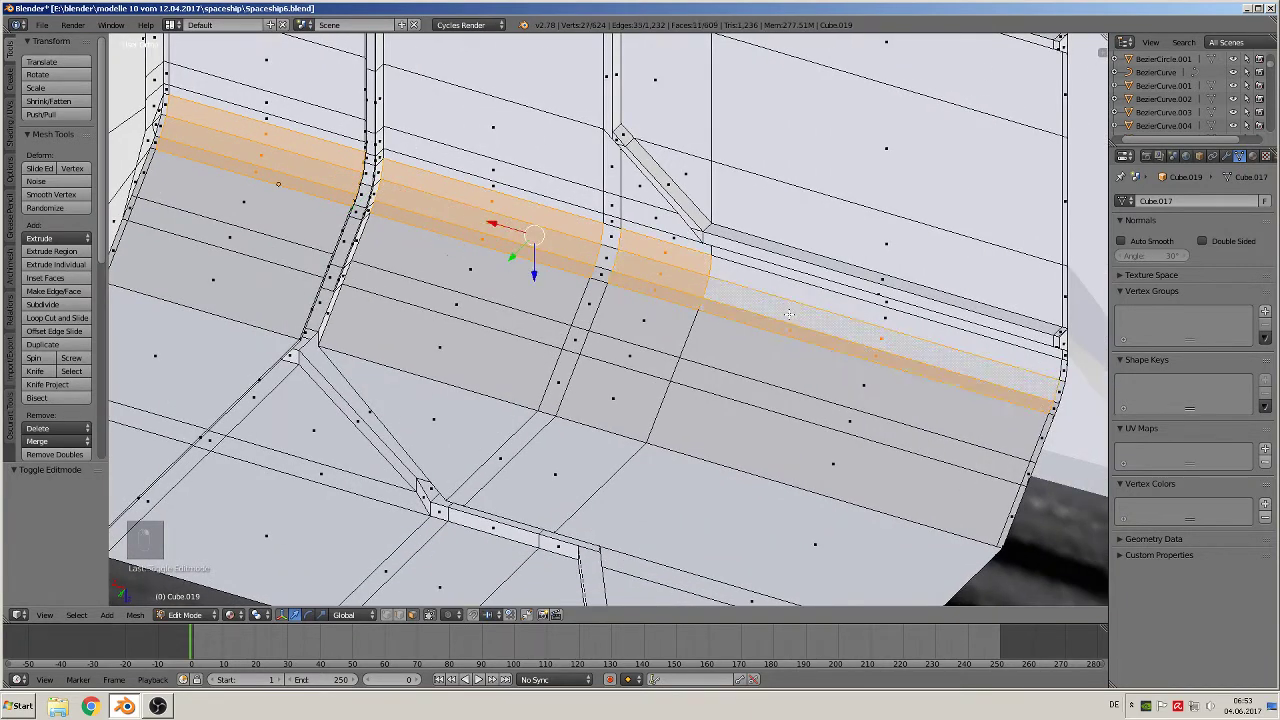
shift+right_click(607, 254)
shift+right_click(609, 238)
shift+right_click(603, 274)
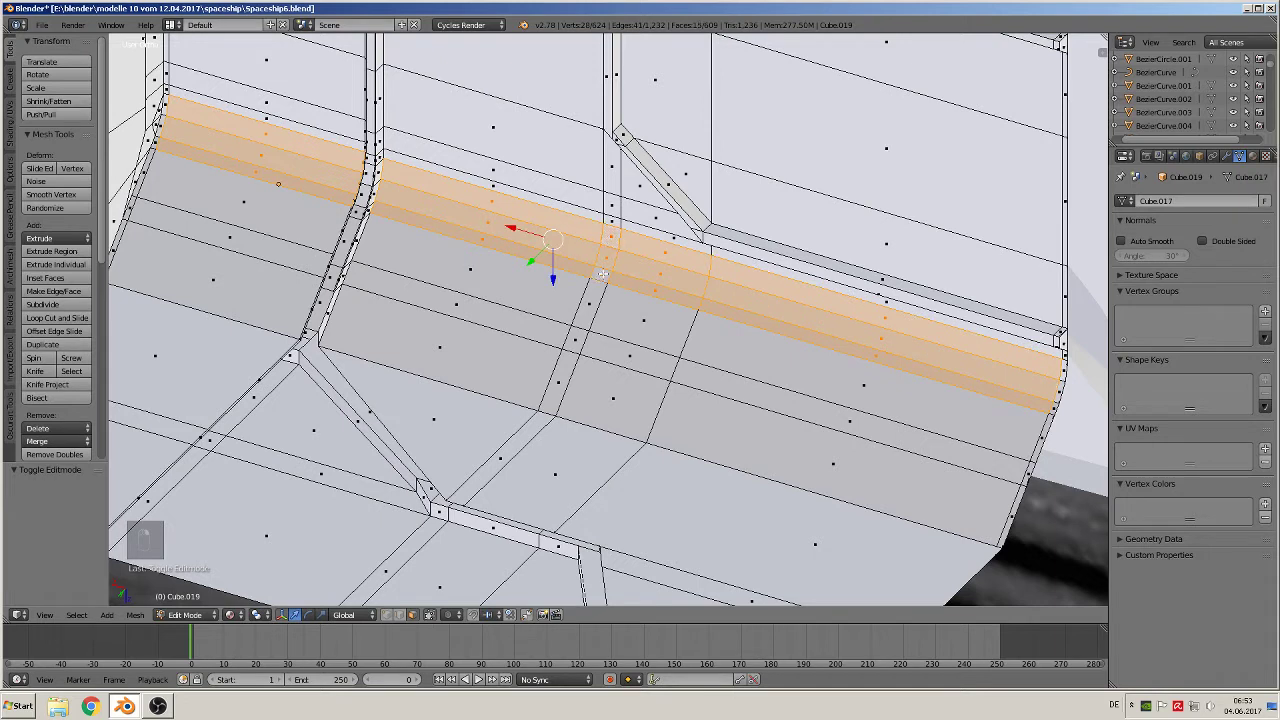
shift+right_click(368, 174)
shift+right_click(364, 194)
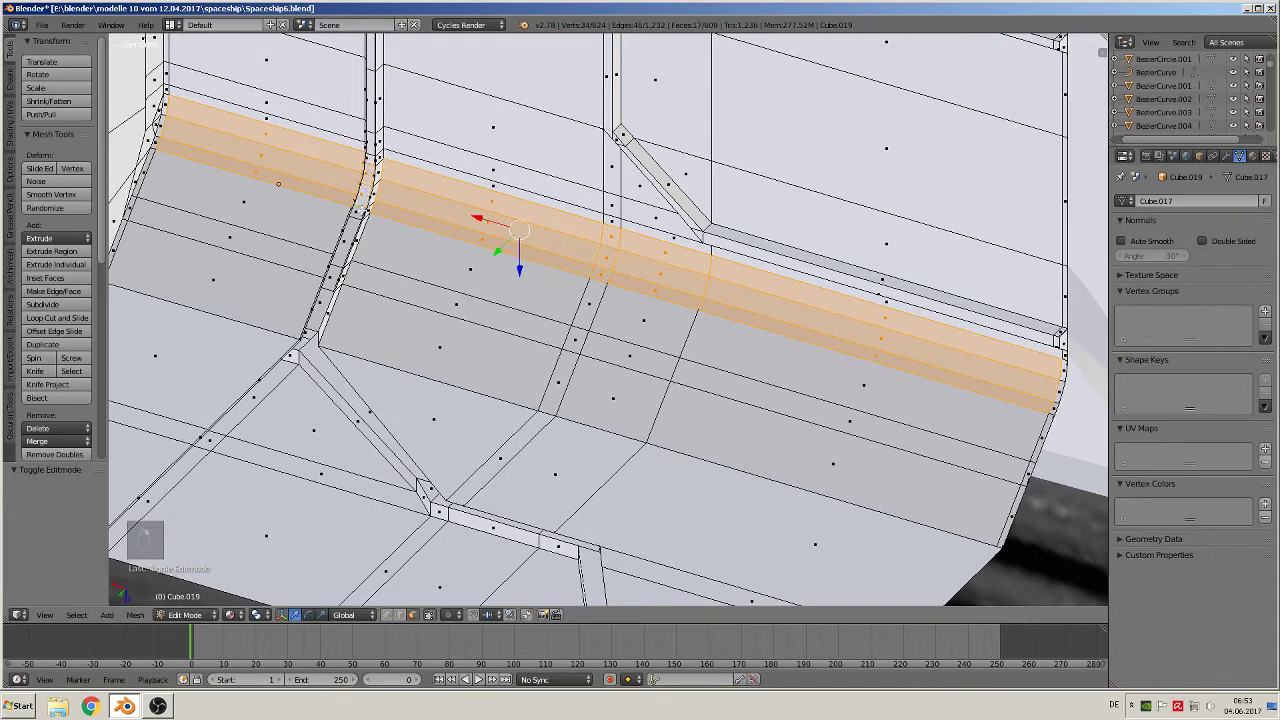
shift+right_click(360, 211)
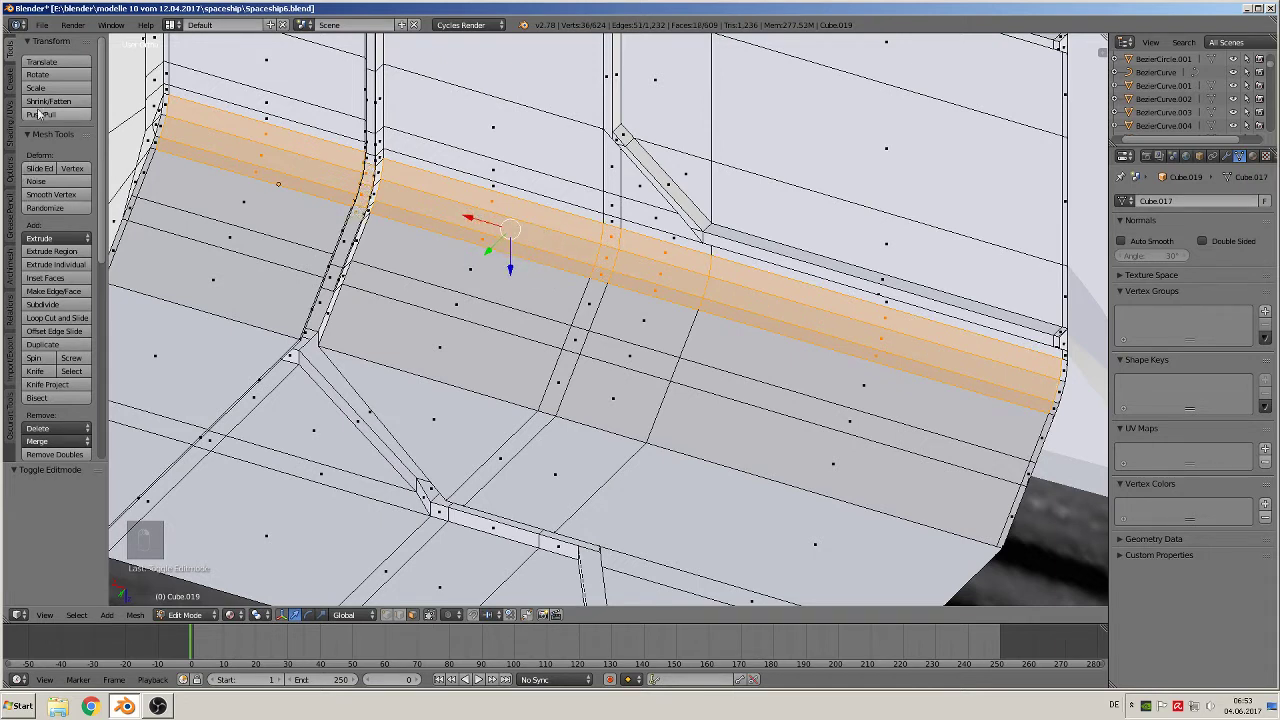
click(11, 129)
click(40, 76)
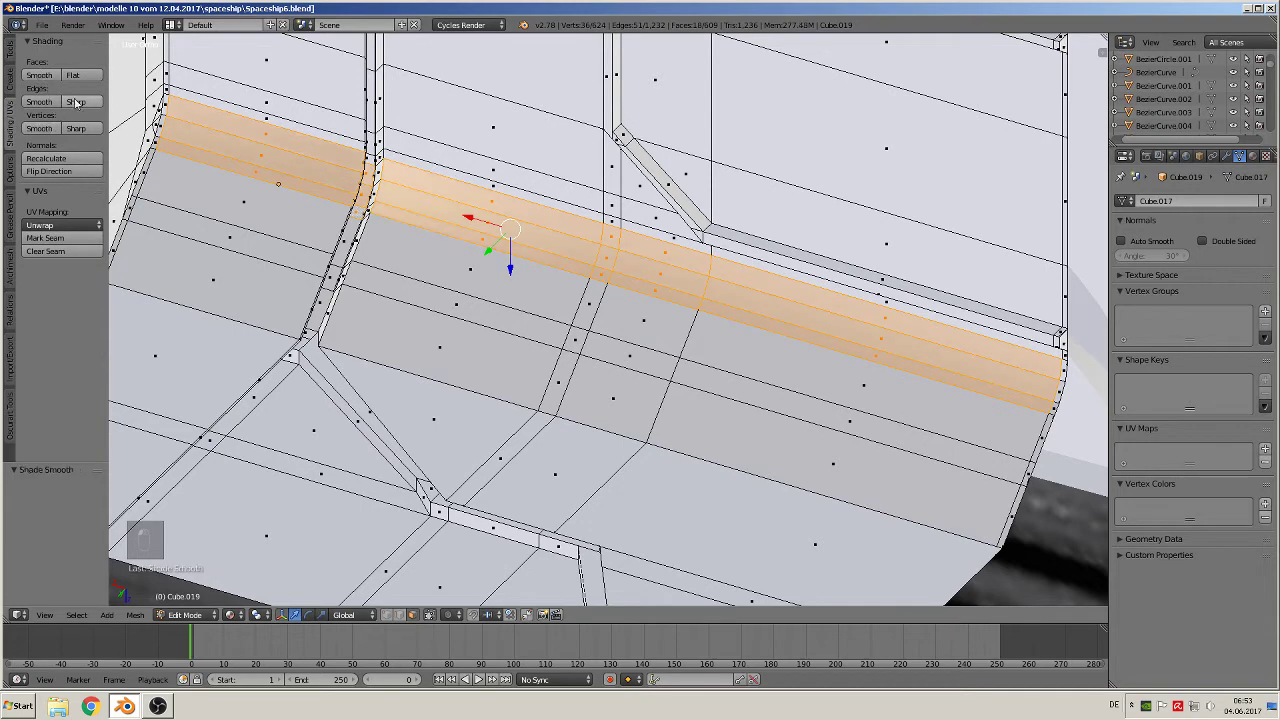
key(Tab)
Add a loop cut around the housing panel behind the crosswise groove and slide it tight against the groove's rear edge.
mouse_move(346, 226)
middle_down()
mouse_move(380, 317)
mouse_move(303, 363)
mouse_move(240, 358)
mouse_move(268, 339)
middle_up()
scroll(349, 248, down, 1)
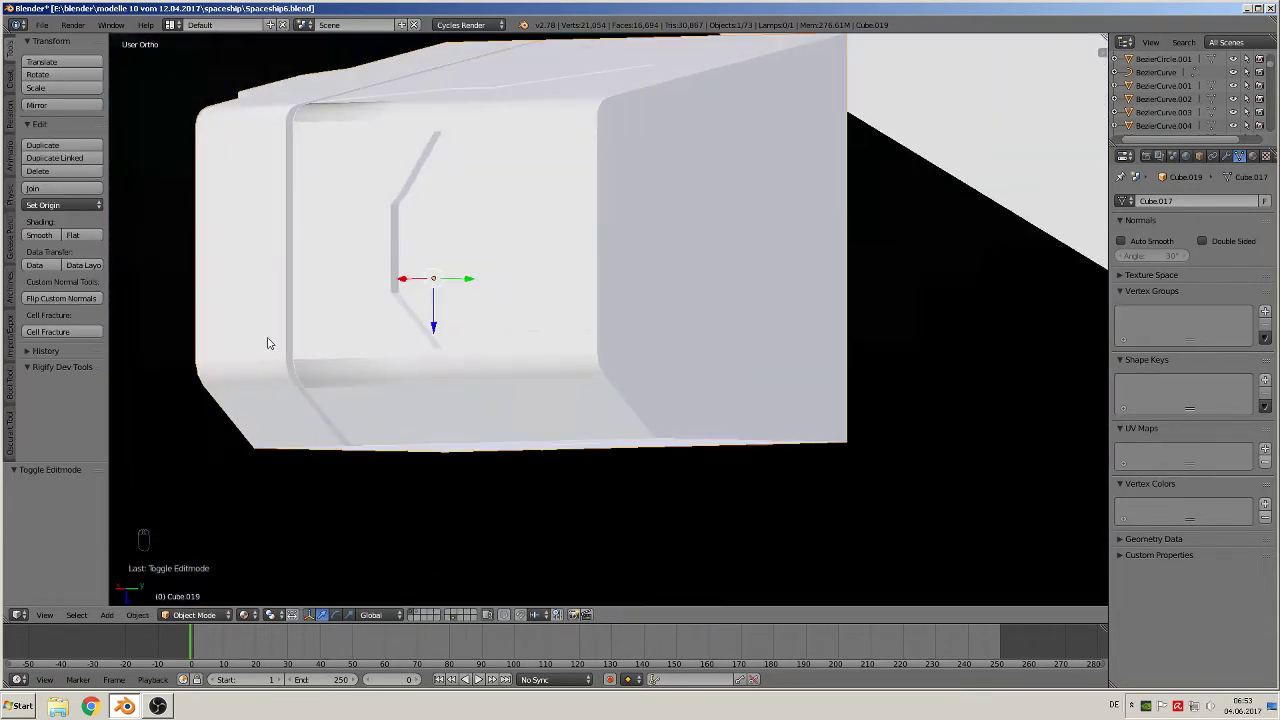
scroll(331, 378, up, 3)
scroll(290, 391, down, 2)
scroll(506, 300, up, 2)
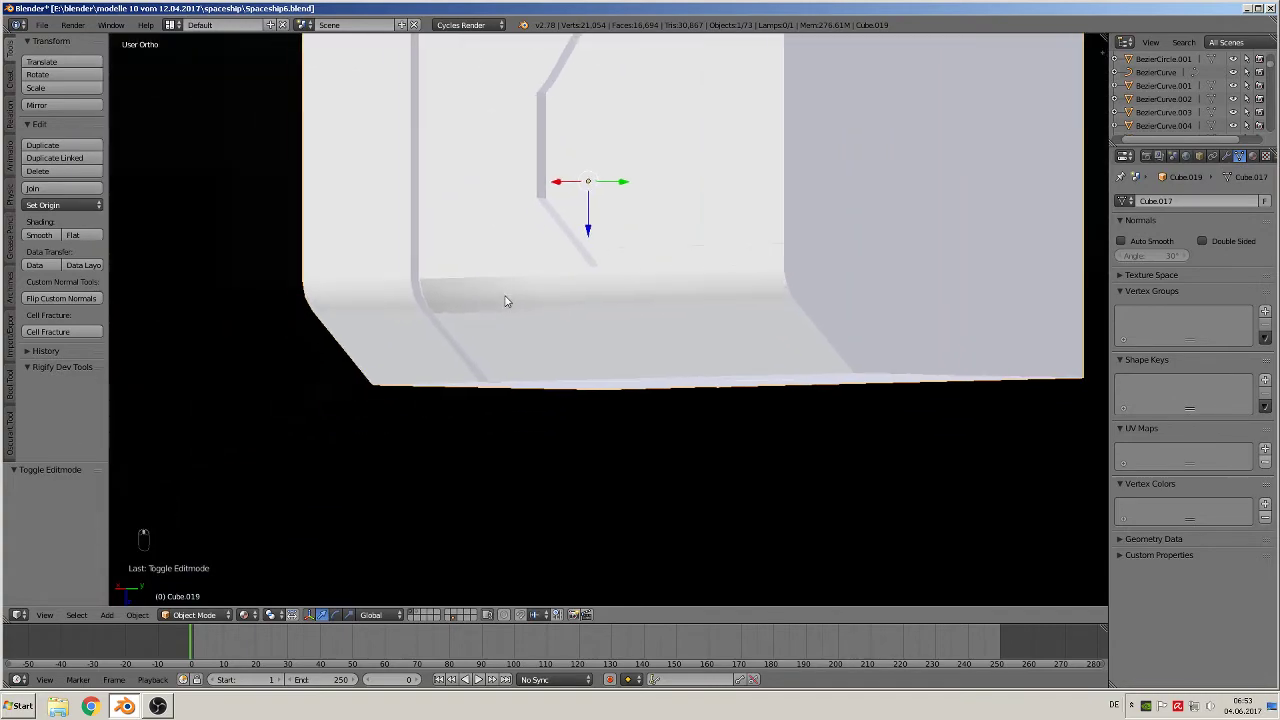
key(Tab)
scroll(360, 272, up, 3)
middle_drag(360, 273, 670, 260)
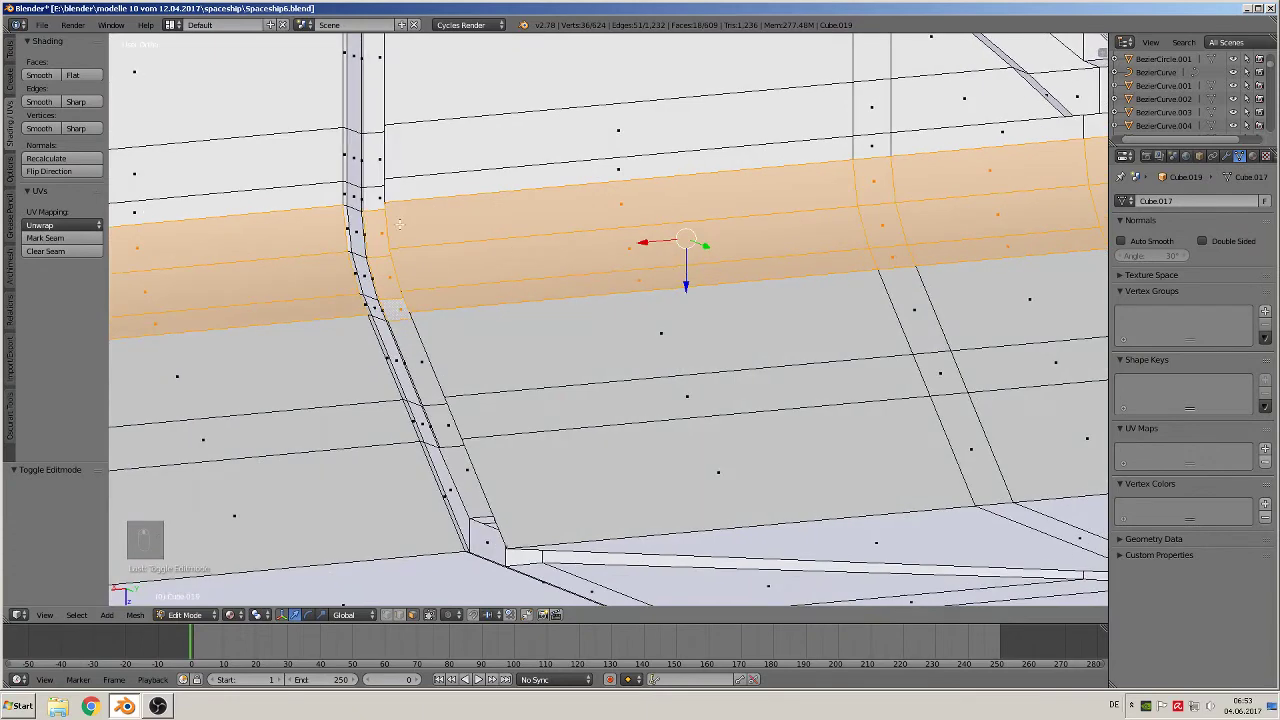
key(ctrl+r)
click(655, 300)
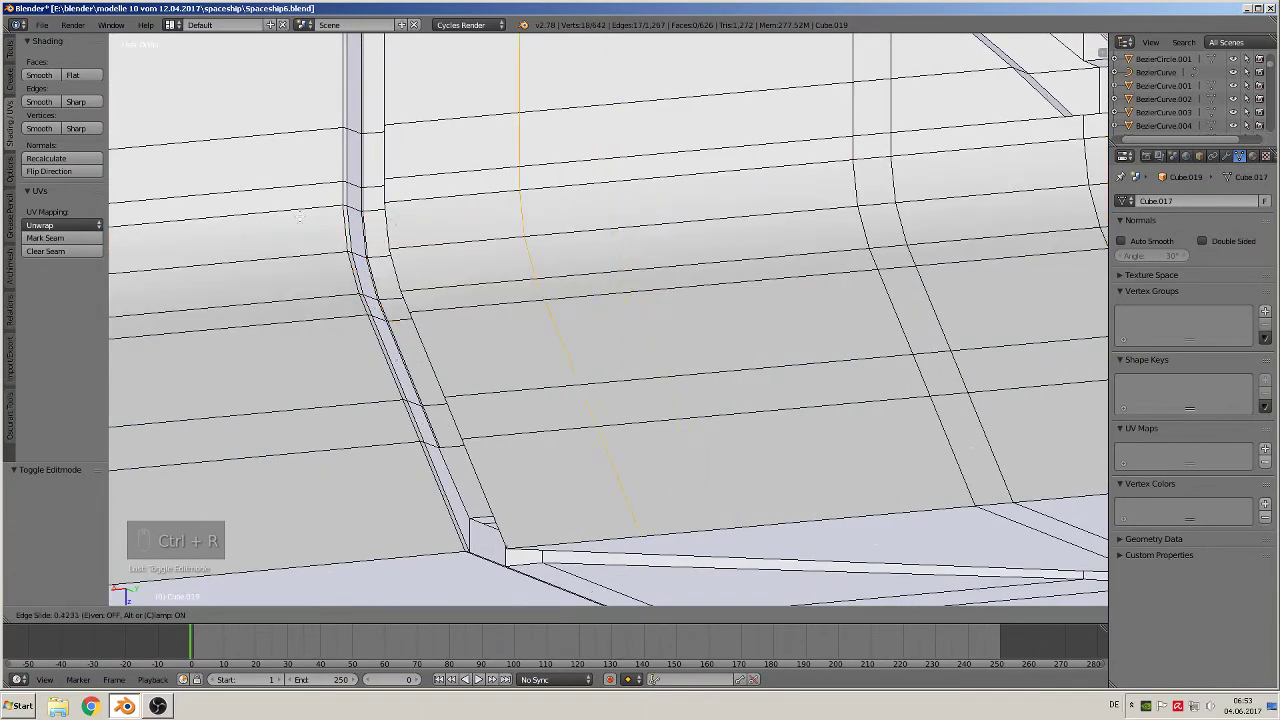
click(173, 194)
Inspect the housing's bevel shading and groove edges in object mode from several angles and distances.
key(Tab)
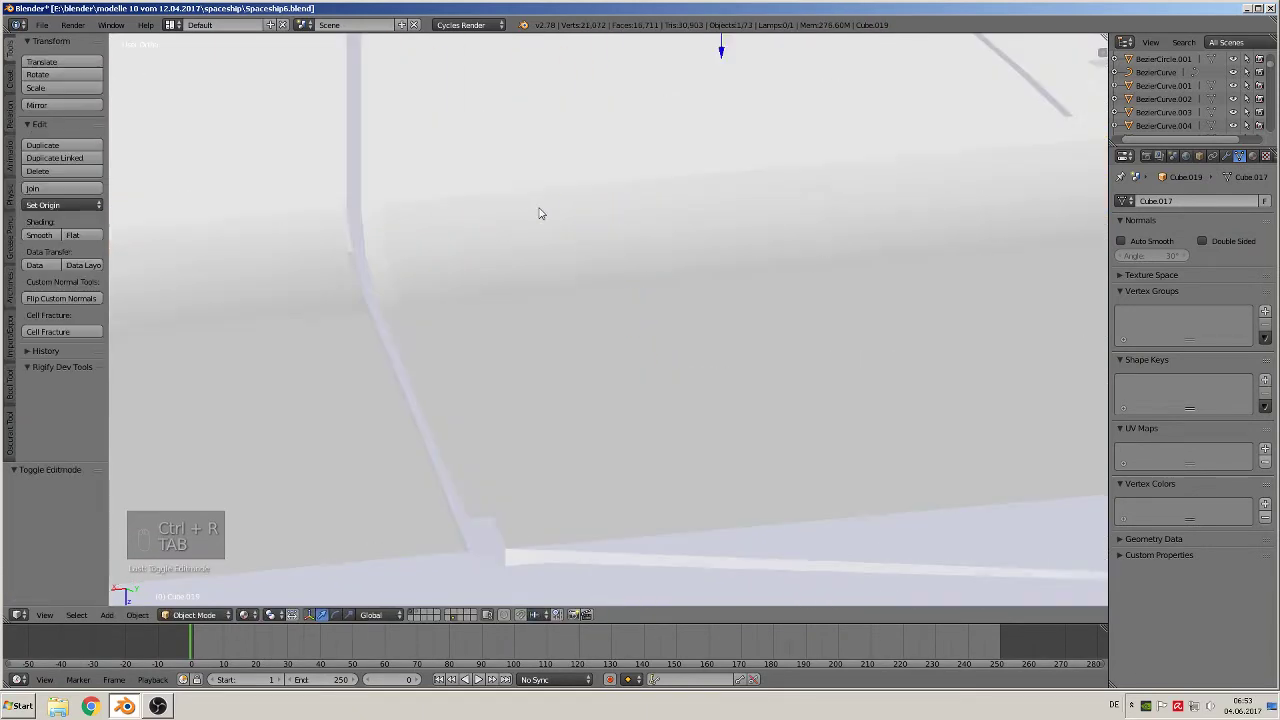
scroll(577, 243, down, 5)
scroll(632, 272, down, 3)
mouse_move(643, 291)
middle_down()
mouse_move(711, 334)
mouse_move(794, 334)
mouse_move(636, 326)
mouse_move(658, 273)
middle_up()
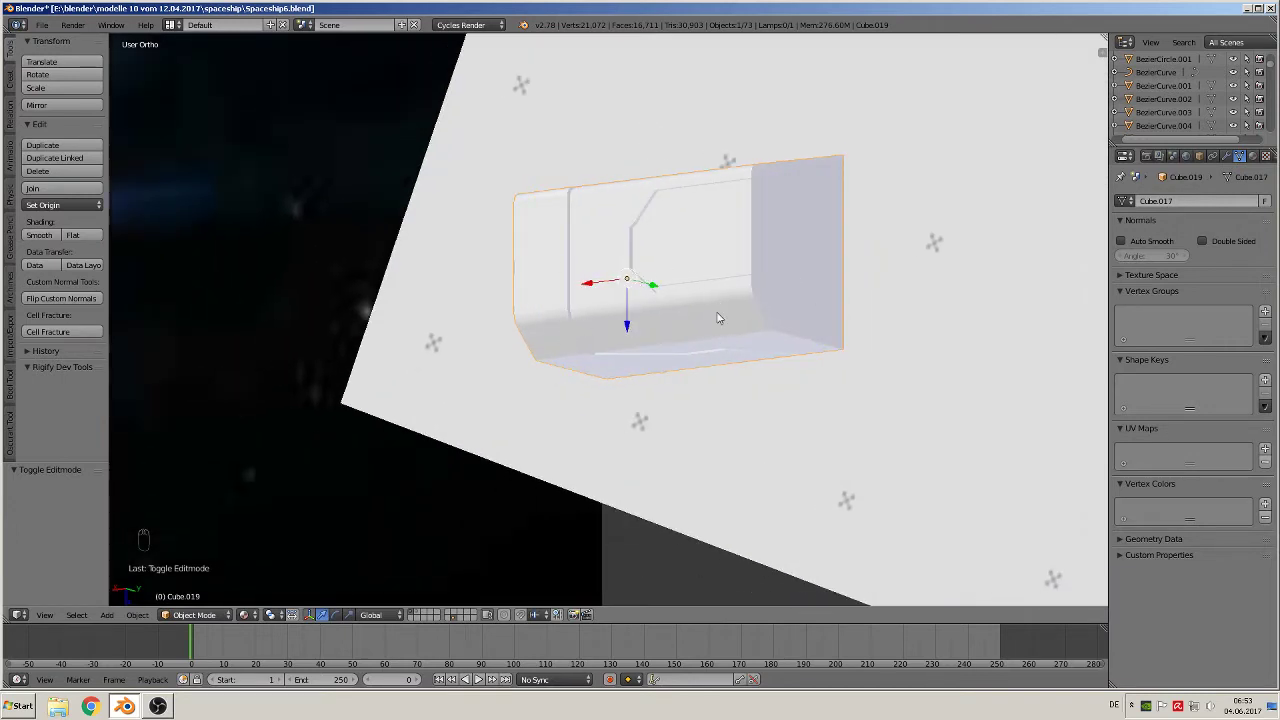
key(Tab)
key(Tab)
scroll(642, 358, down, 6)
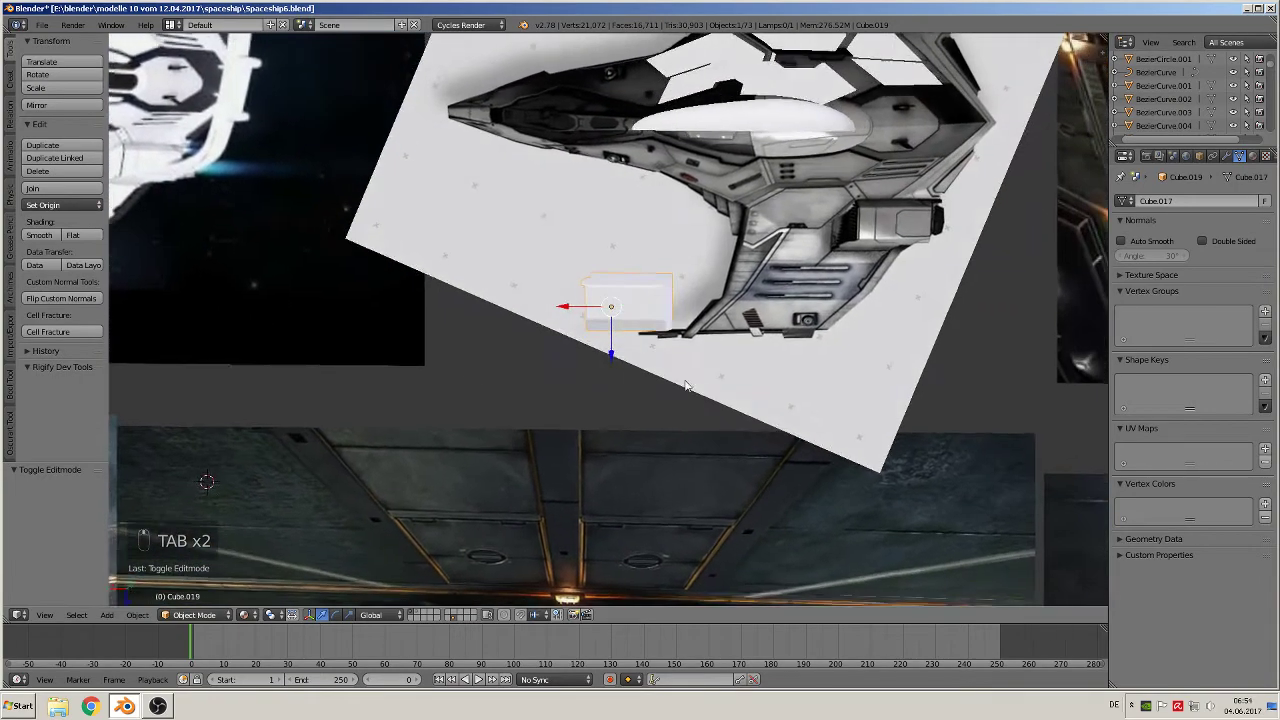
scroll(686, 386, up, 6)
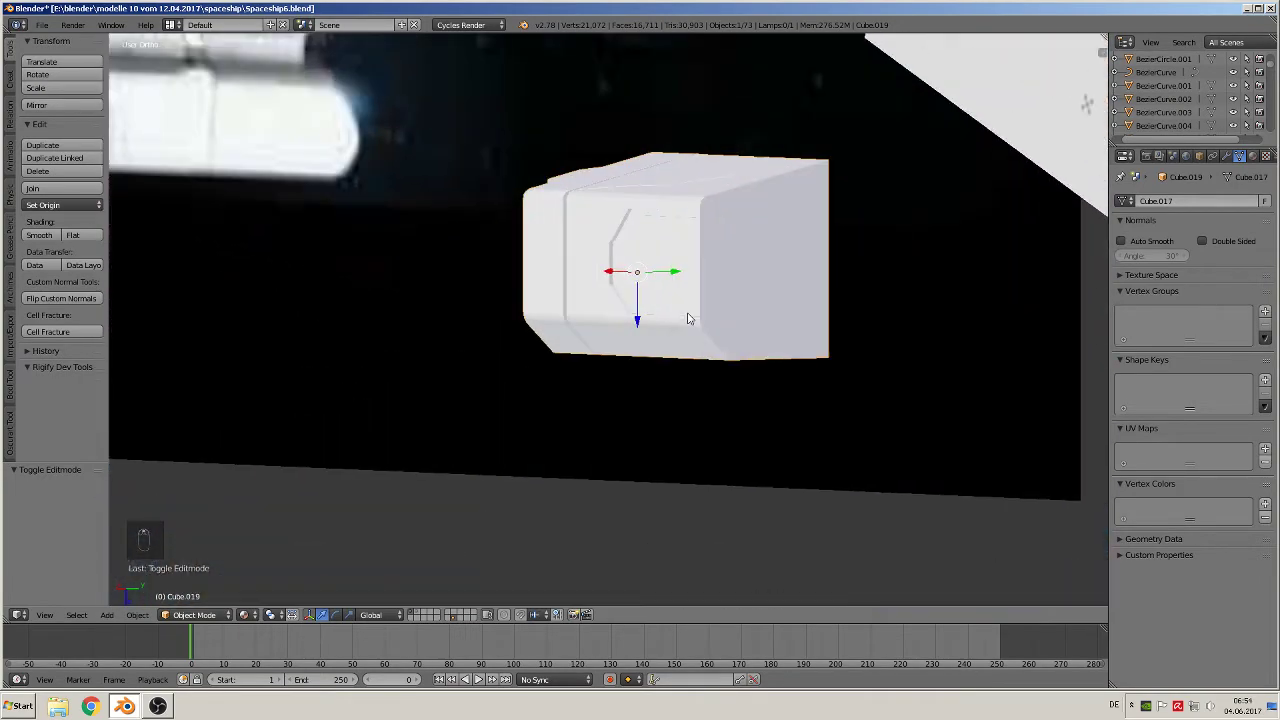
Move the box-shaped engine housing onto the lower engine of the tilted ship reference image in front view.
key(Tab)
middle_drag(735, 295, 604, 296)
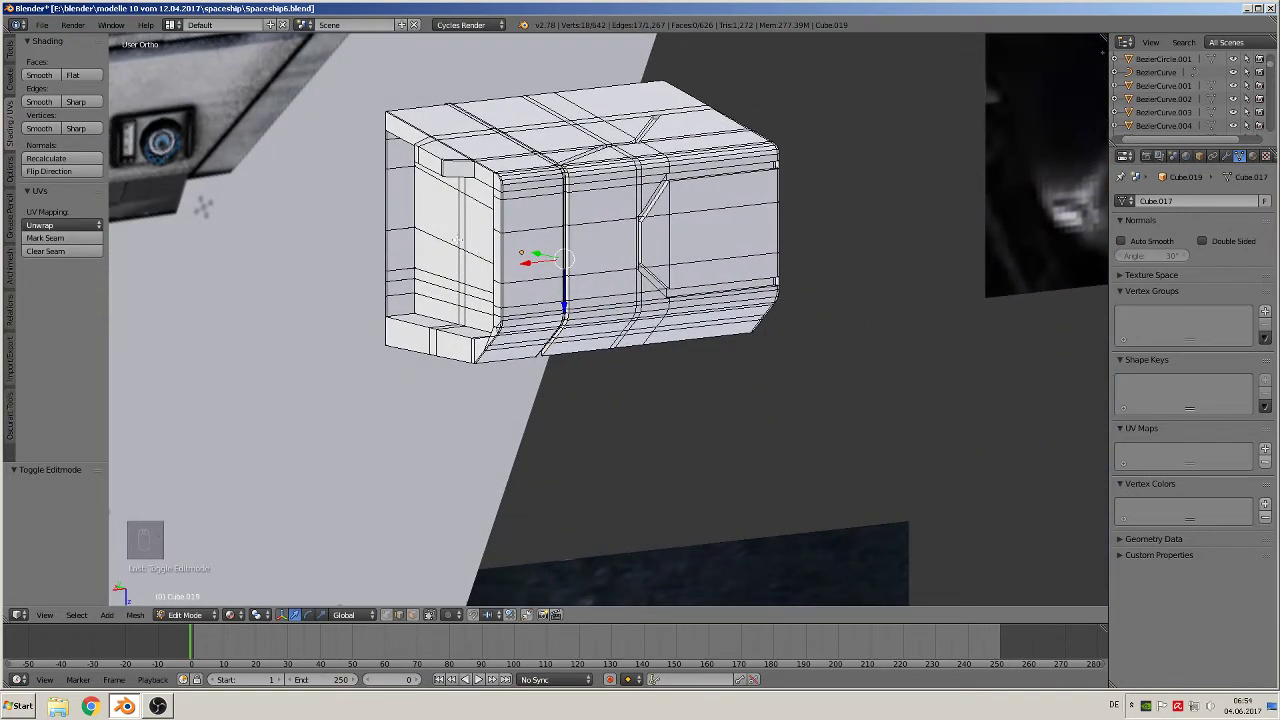
scroll(477, 272, down, 5)
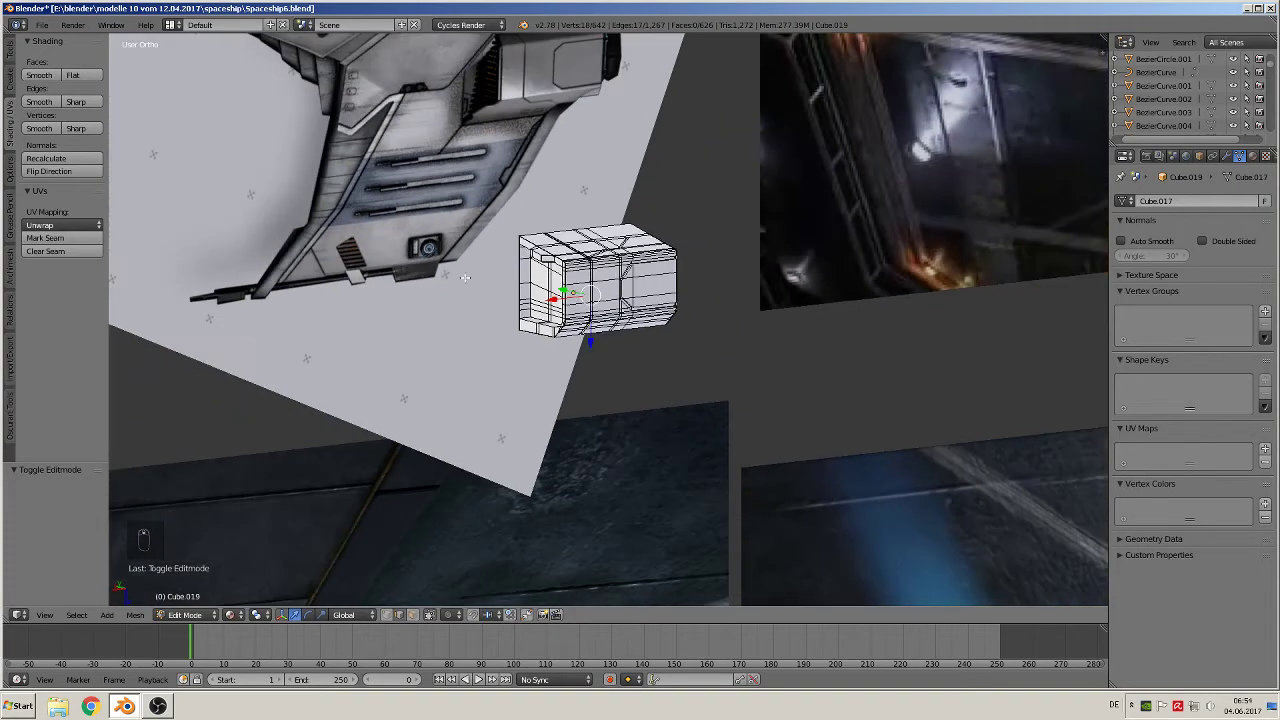
key(Tab)
scroll(670, 332, down, 8)
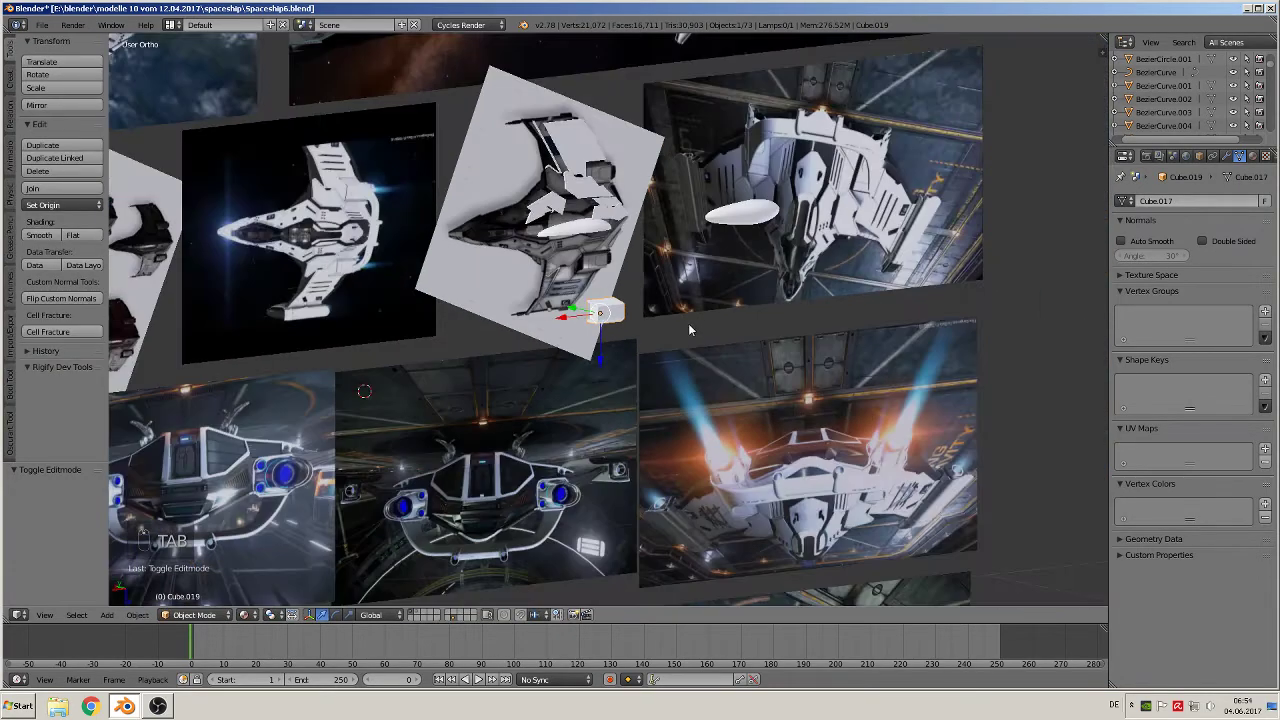
scroll(670, 332, up, 1)
key(KP_1)
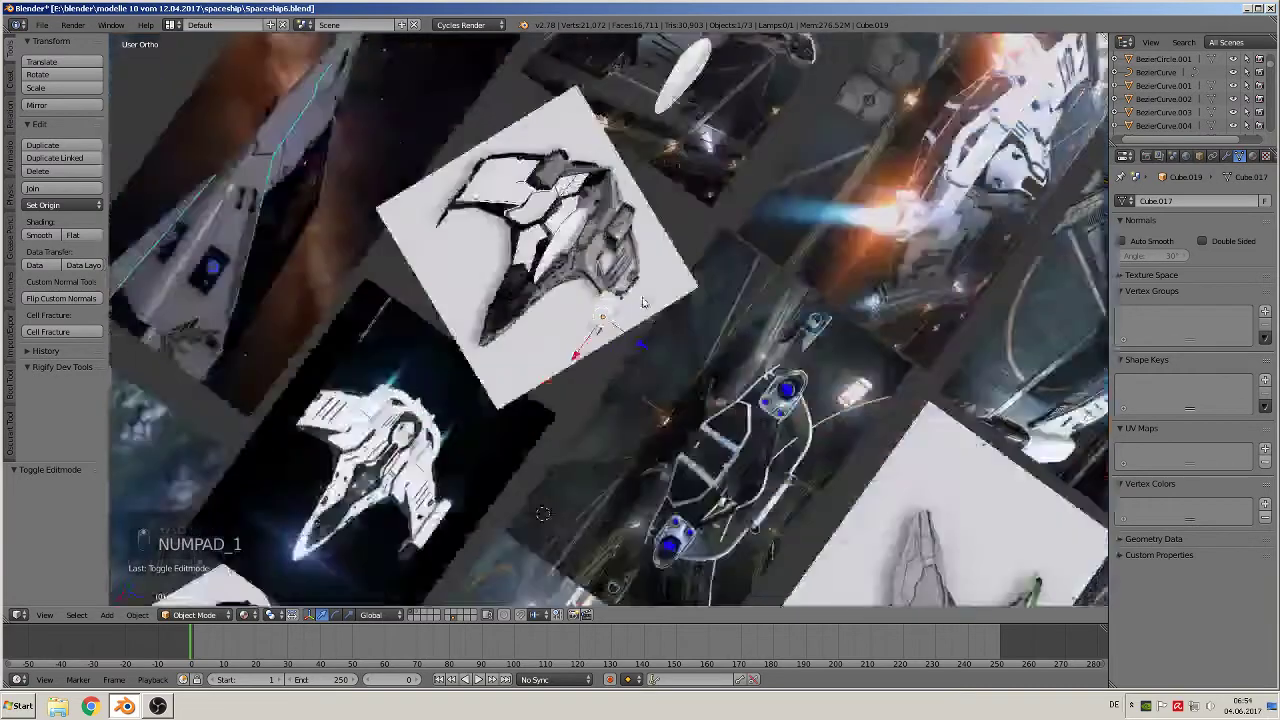
shift+middle_drag(643, 334, 640, 430)
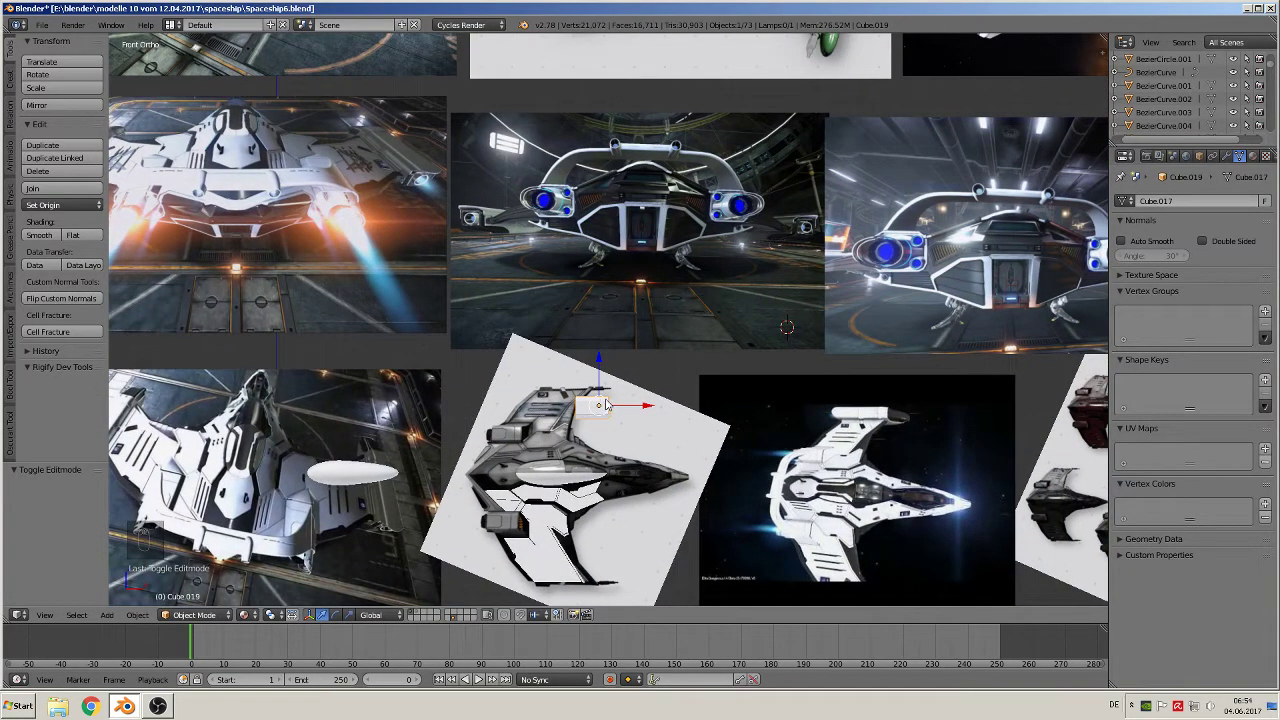
key(g)
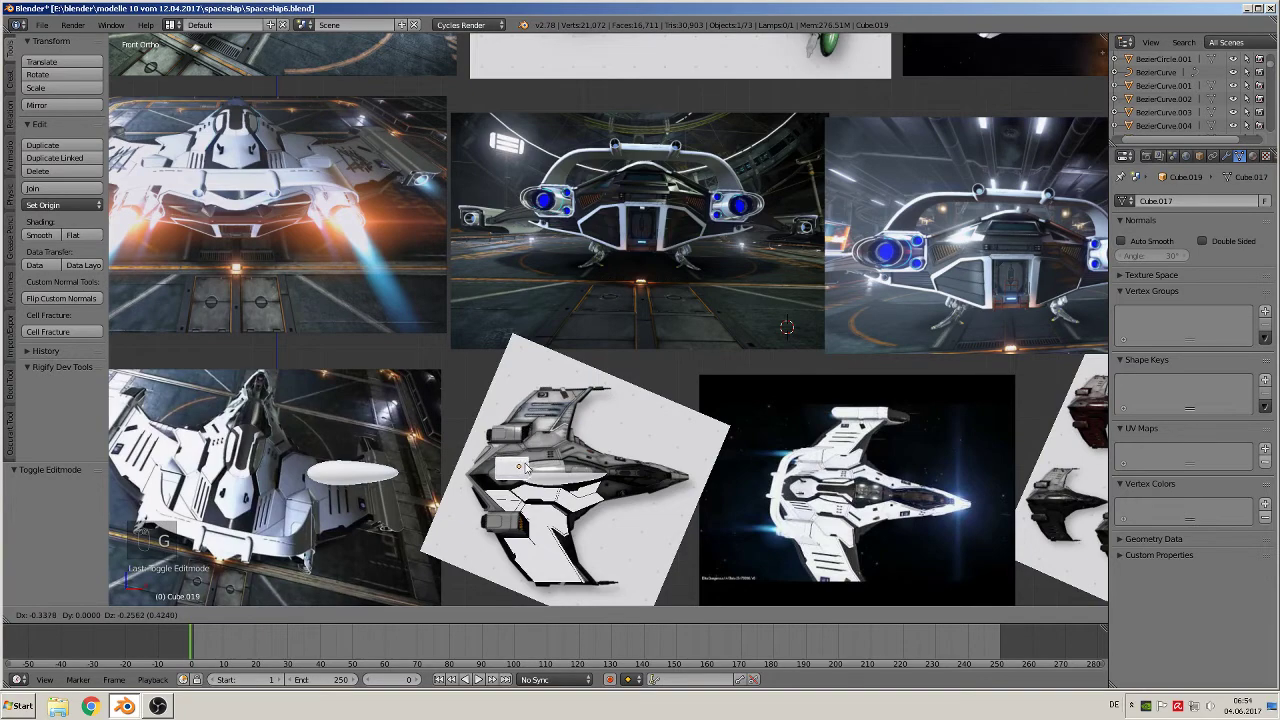
click(519, 517)
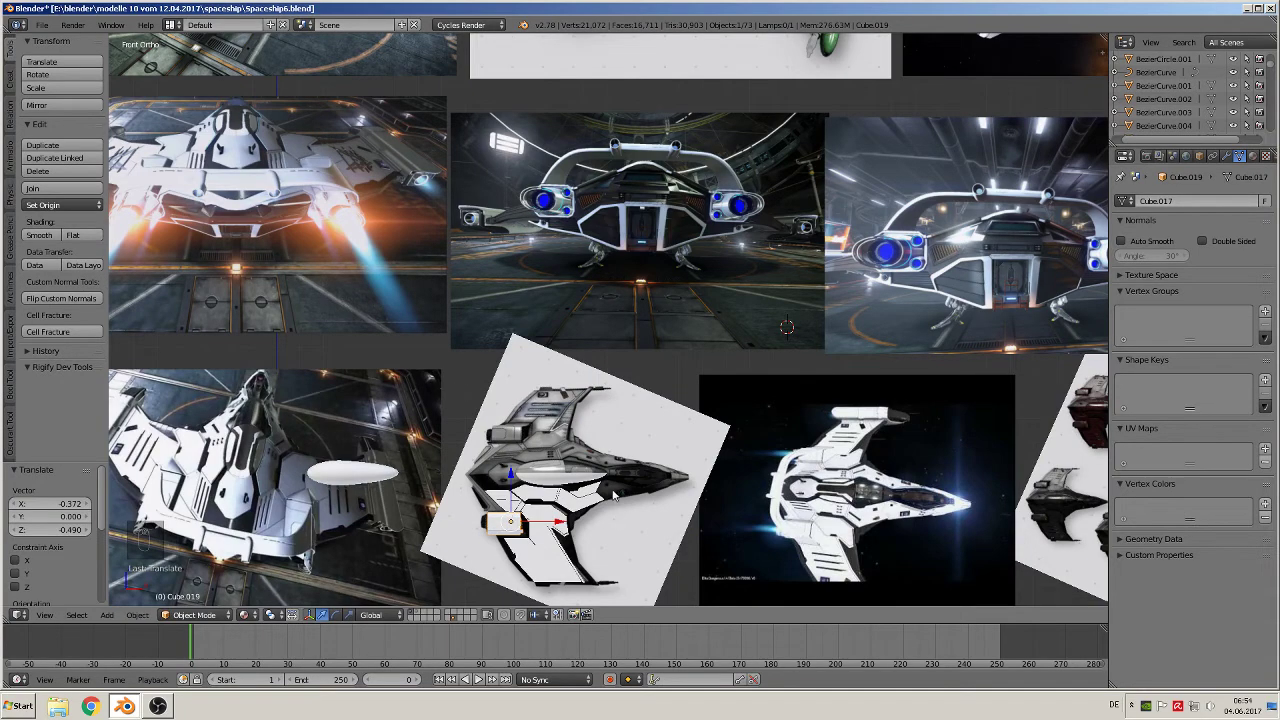
Add a mesh plane at the 3D cursor on the rear of the ship's centre line.
scroll(770, 350, up, 5)
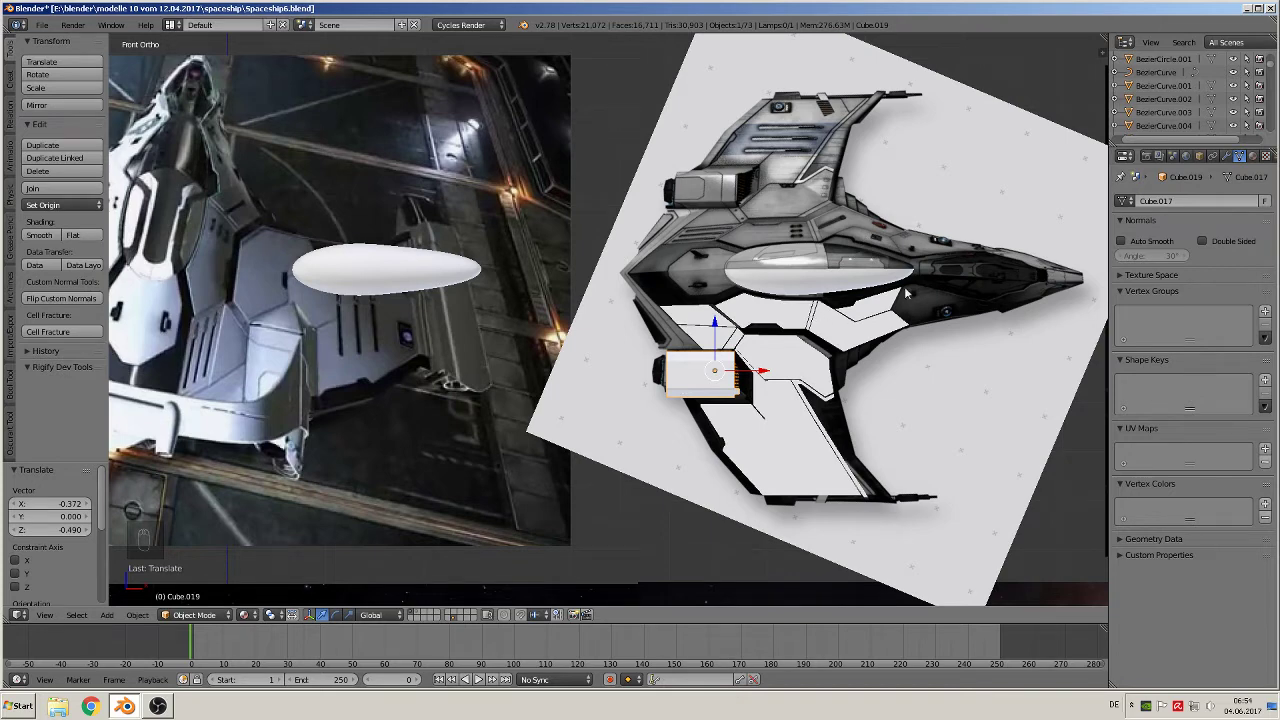
scroll(906, 292, up, 2)
scroll(862, 278, up, 1)
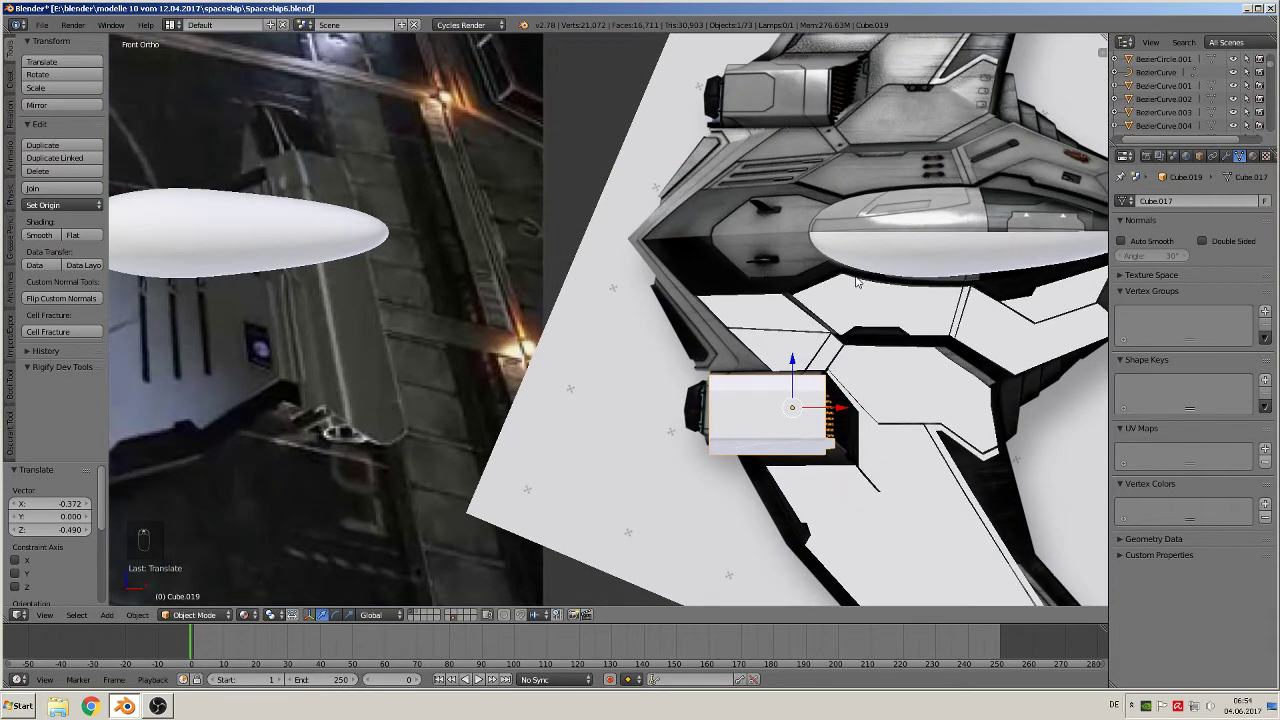
shift+middle_drag(898, 274, 553, 252)
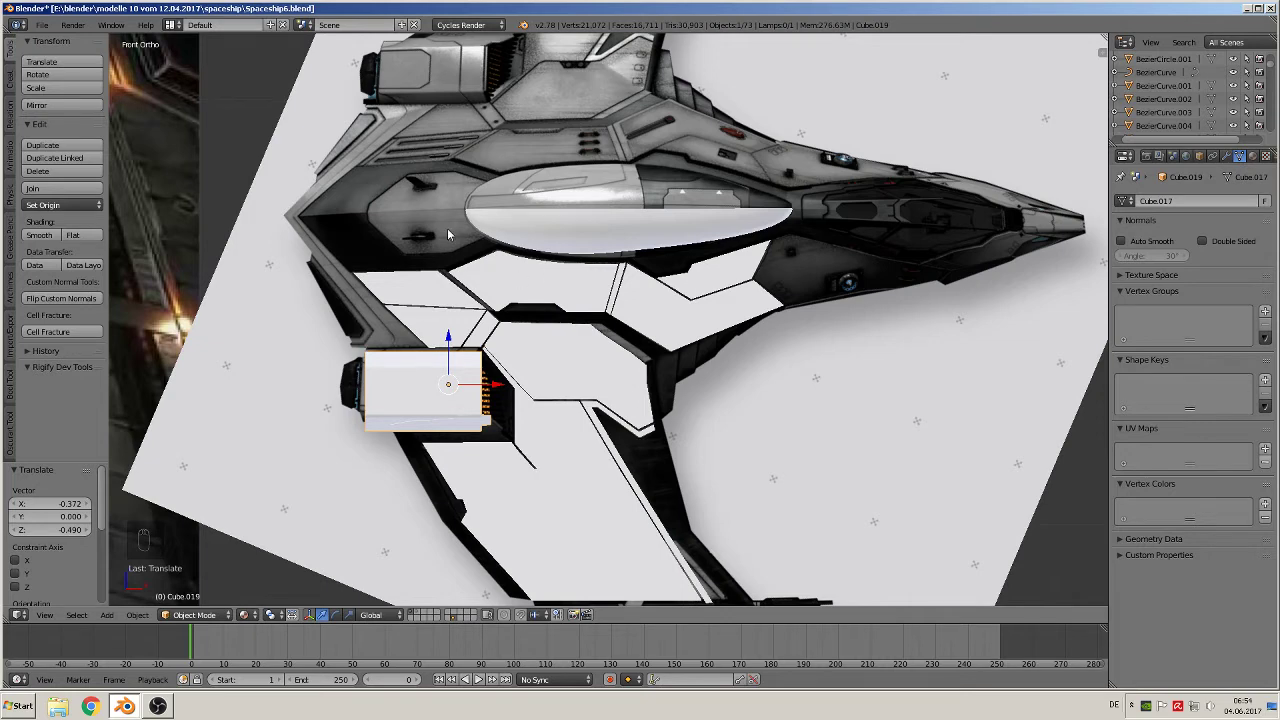
shift+middle_drag(496, 245, 665, 286)
scroll(592, 277, up, 3)
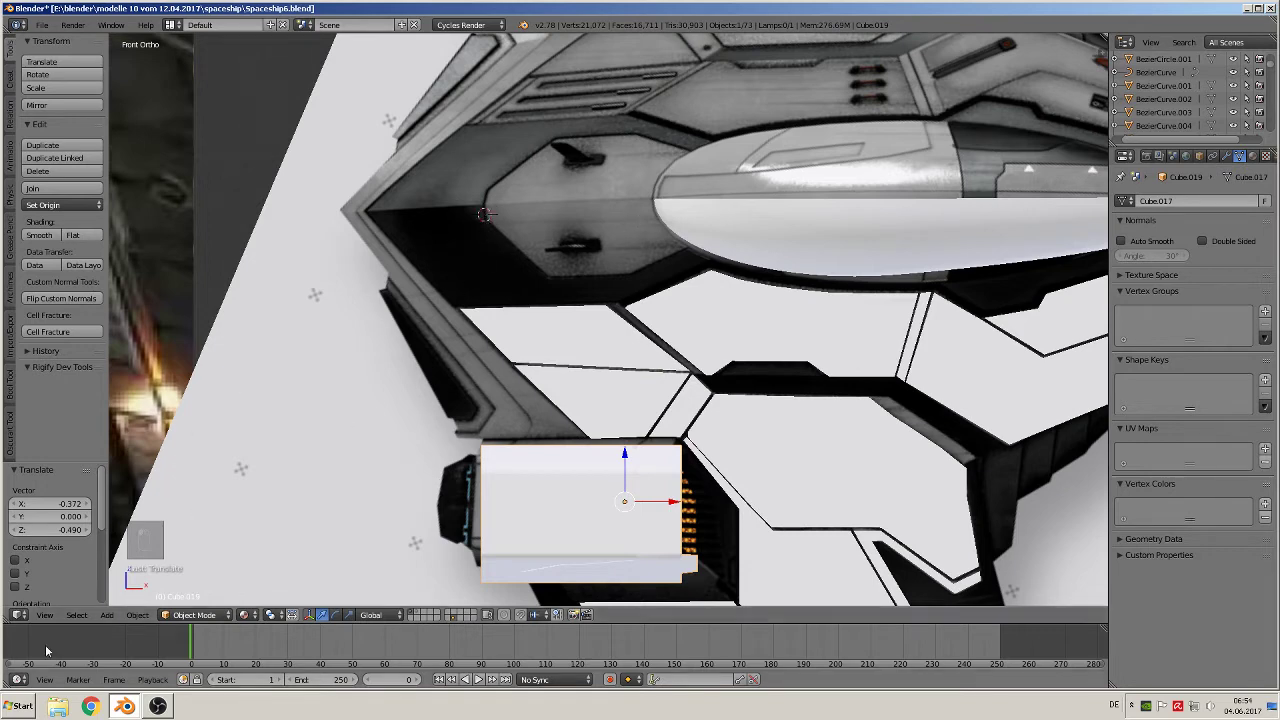
click(107, 614)
mouse_move(124, 598)
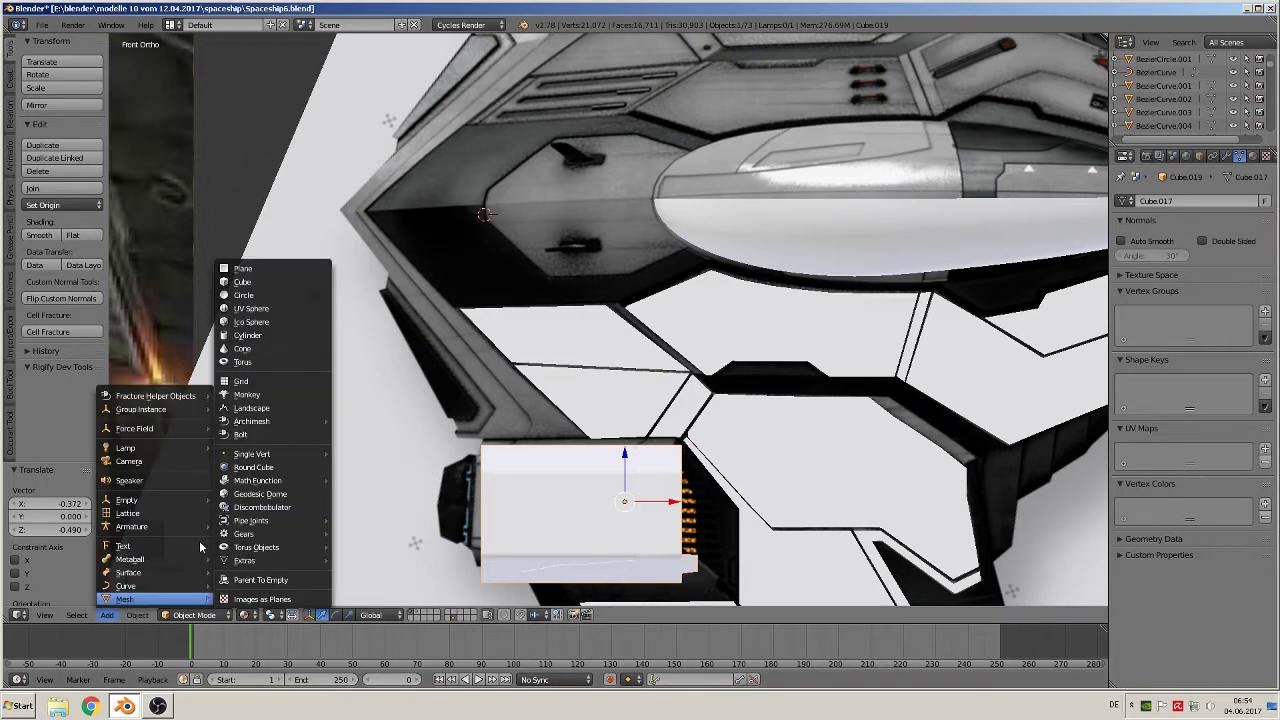
click(250, 269)
Try to rotate the new plane about the global X axis.
key(r)
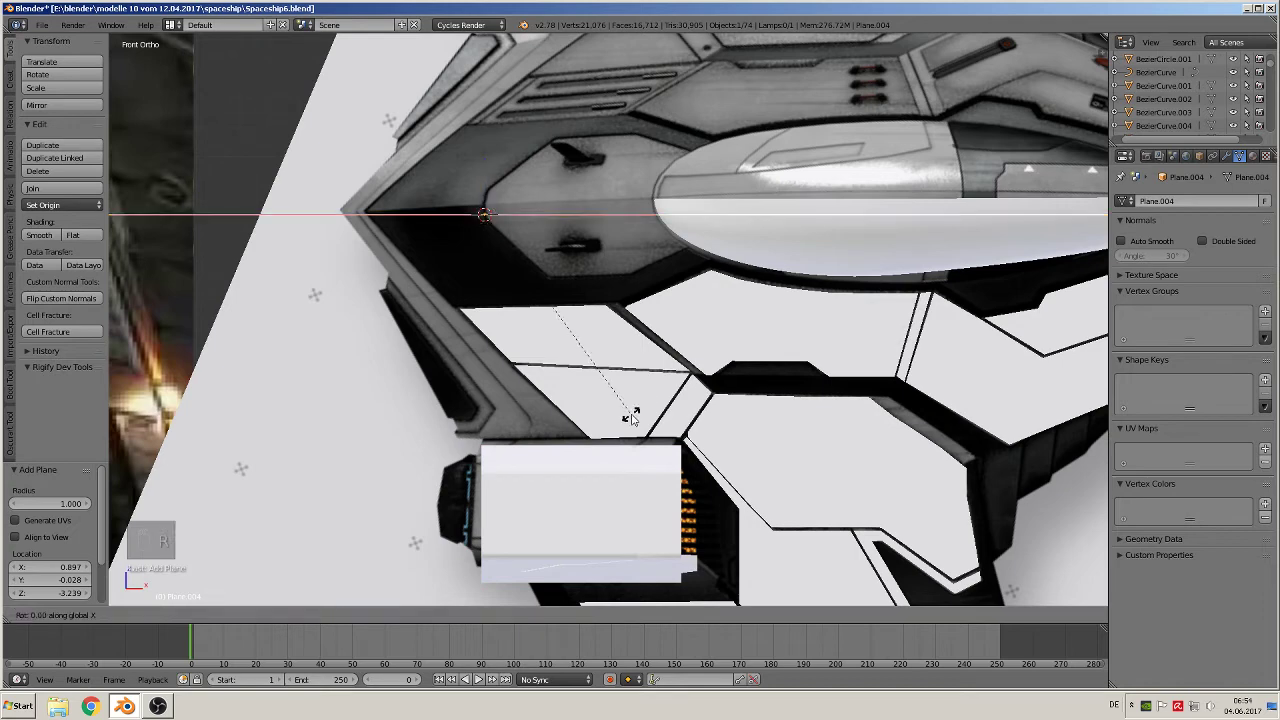
key(x)
click(630, 410)
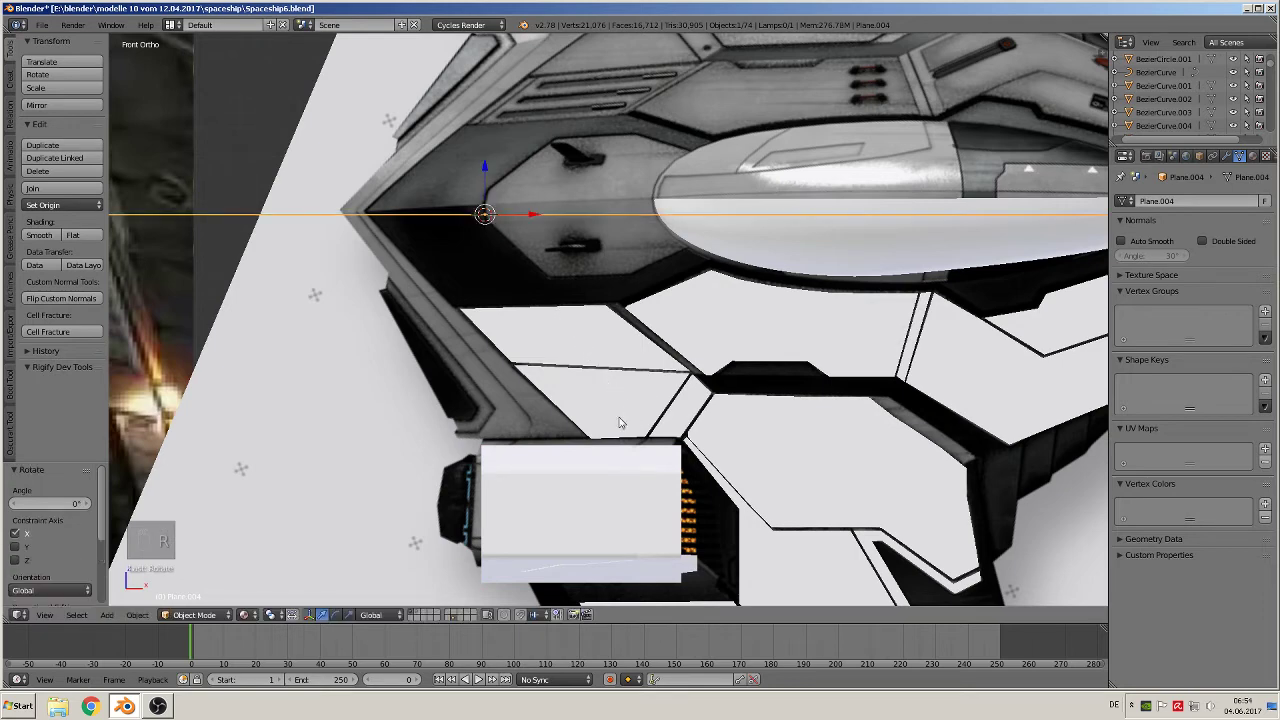
key(r)
text(x)
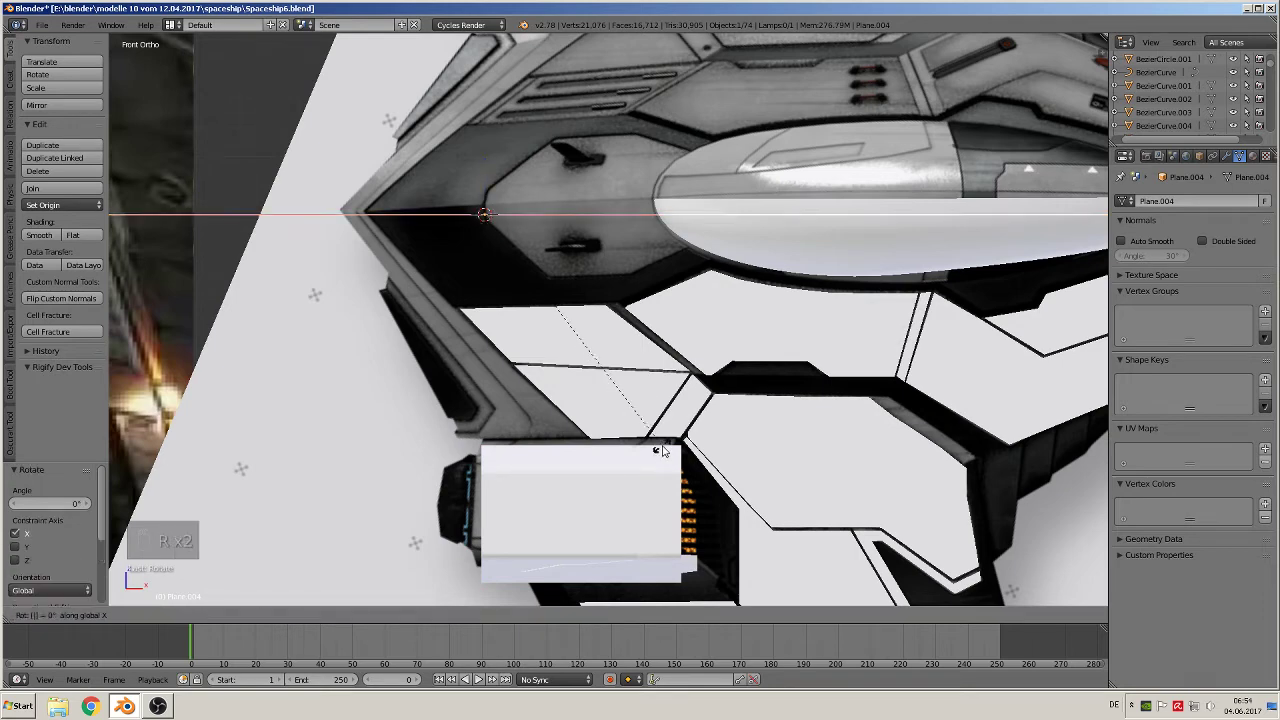
text(Ax90)
key(Return)
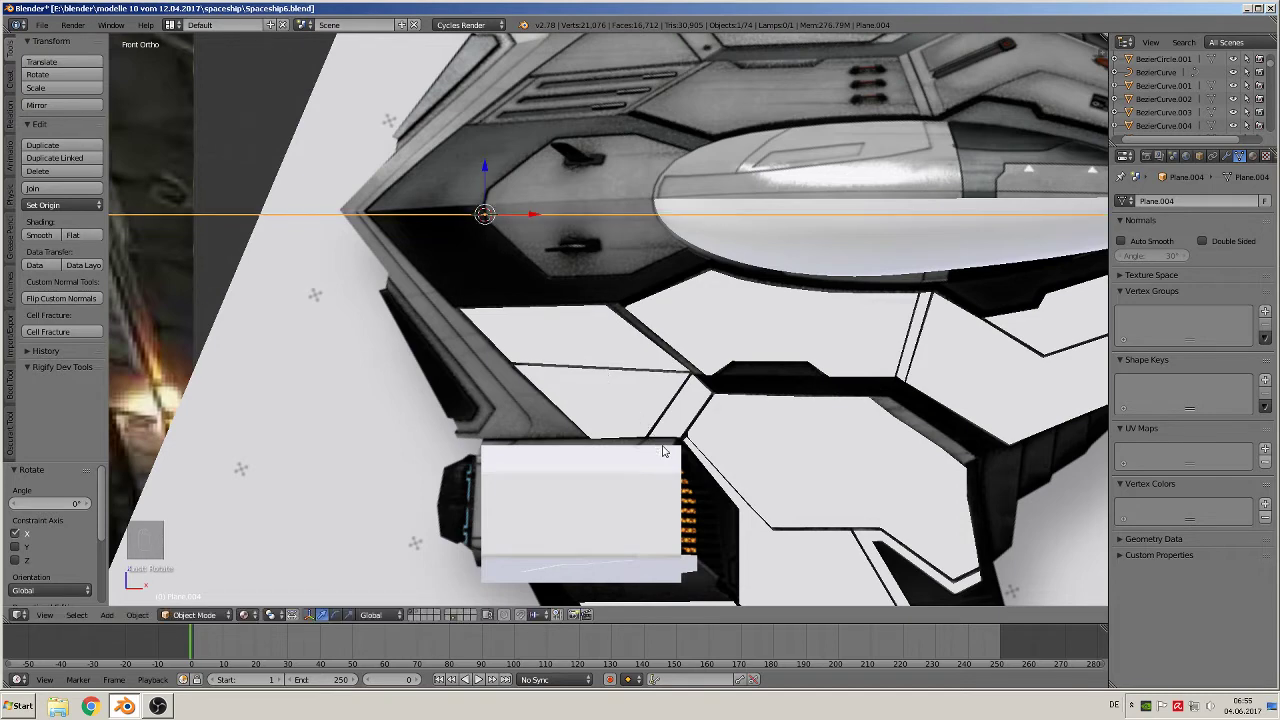
Rotate the plane 90 degrees about X and scale it down to a tiny square, by about 0.268 and 0.021.
text(rx90)
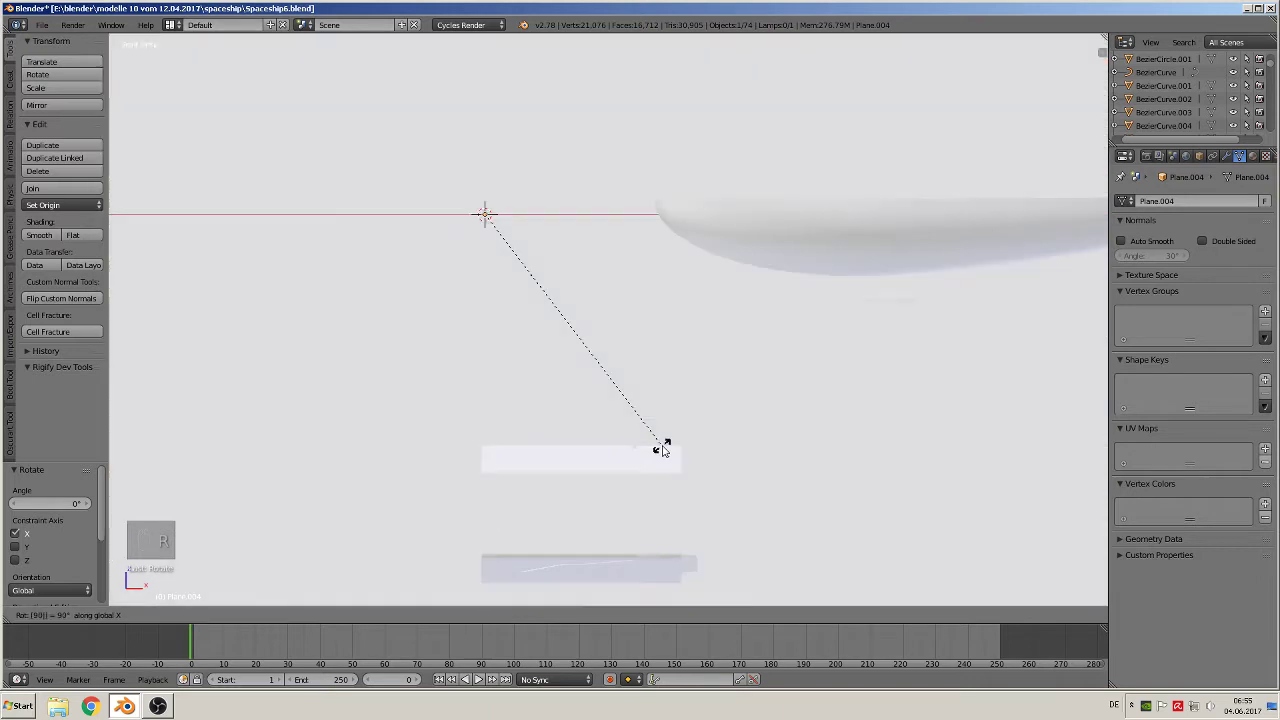
key(Return)
key(s)
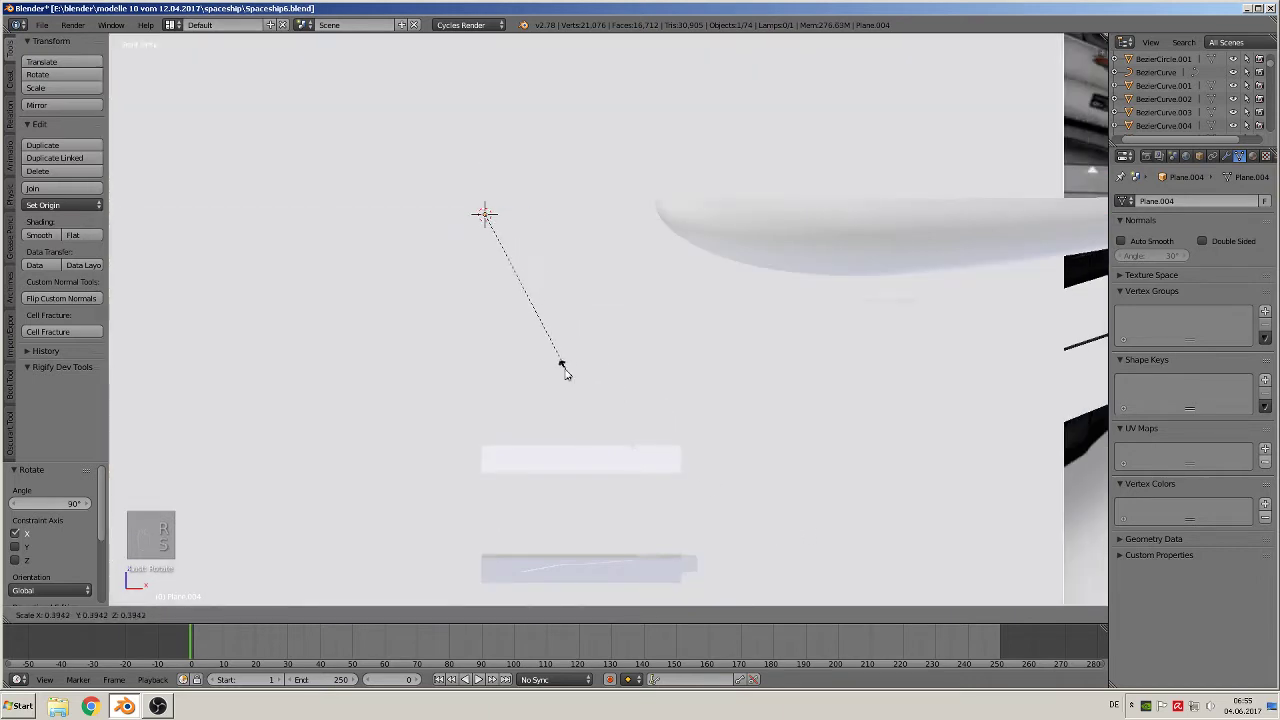
click(511, 334)
key(s)
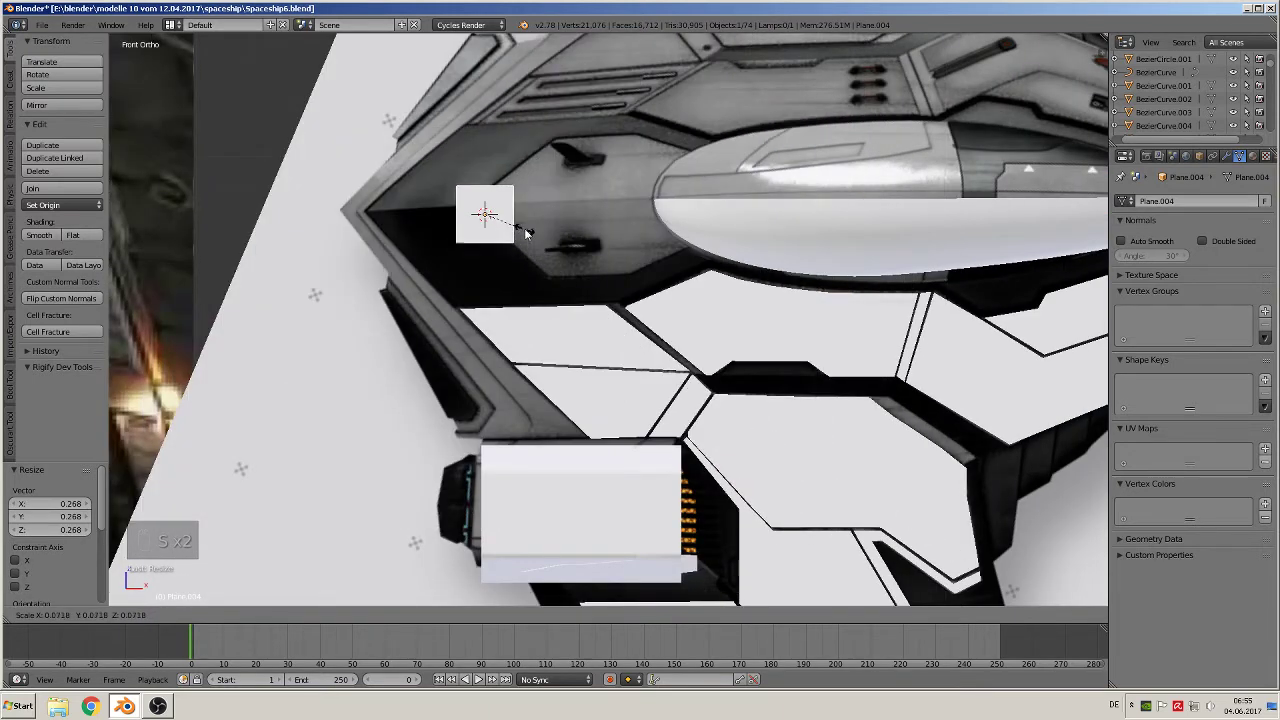
click(498, 212)
Move the small plane about 0.009 along X, just inside the rear end of the hull panel behind the canopy.
key(g)
key(x)
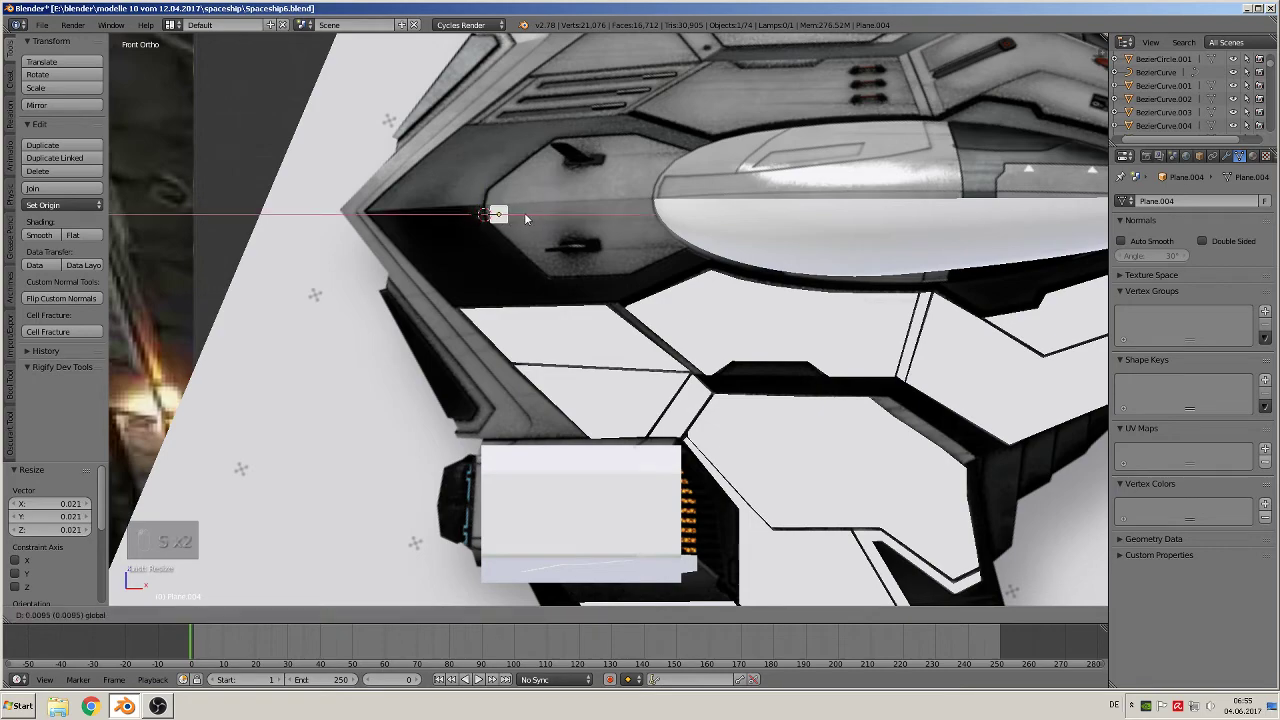
click(524, 212)
scroll(580, 218, up, 1)
scroll(575, 230, down, 1)
middle_drag(554, 270, 503, 334)
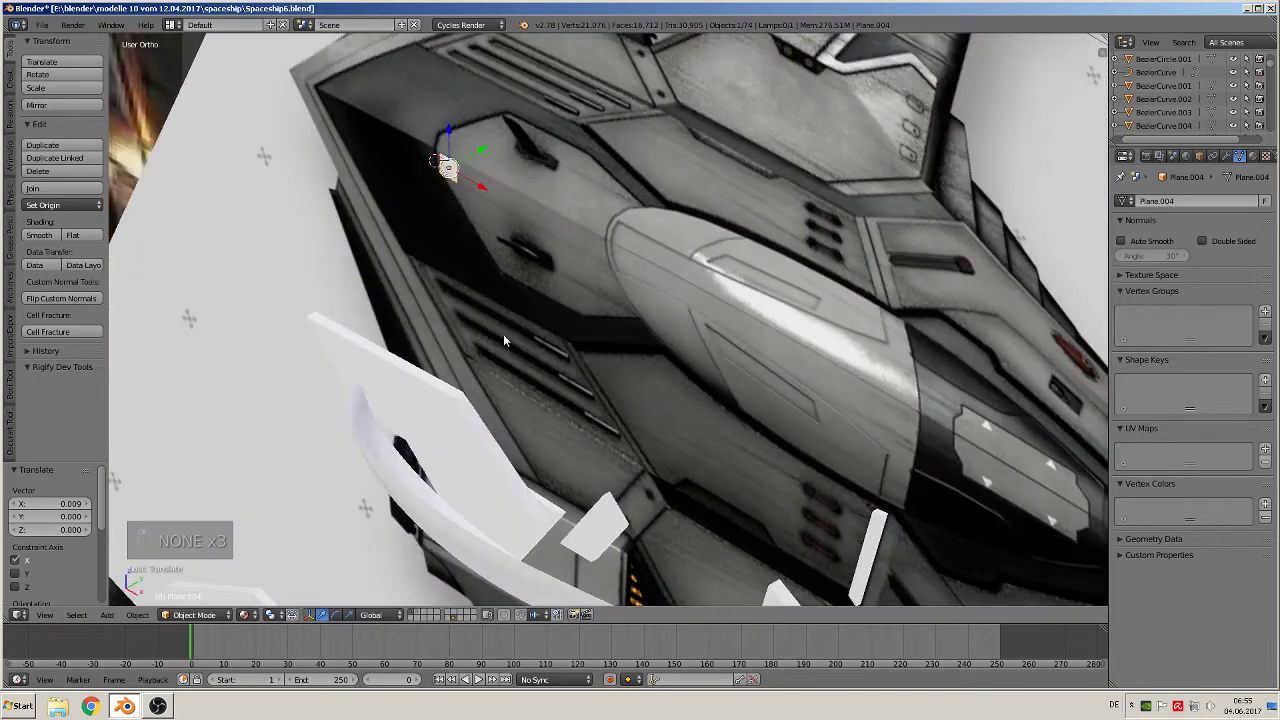
key(KP_1)
Shift the plane's upper edge about -0.004 along X and stretch its front edge about 0.104 along X to the canopy.
scroll(521, 294, up, 2)
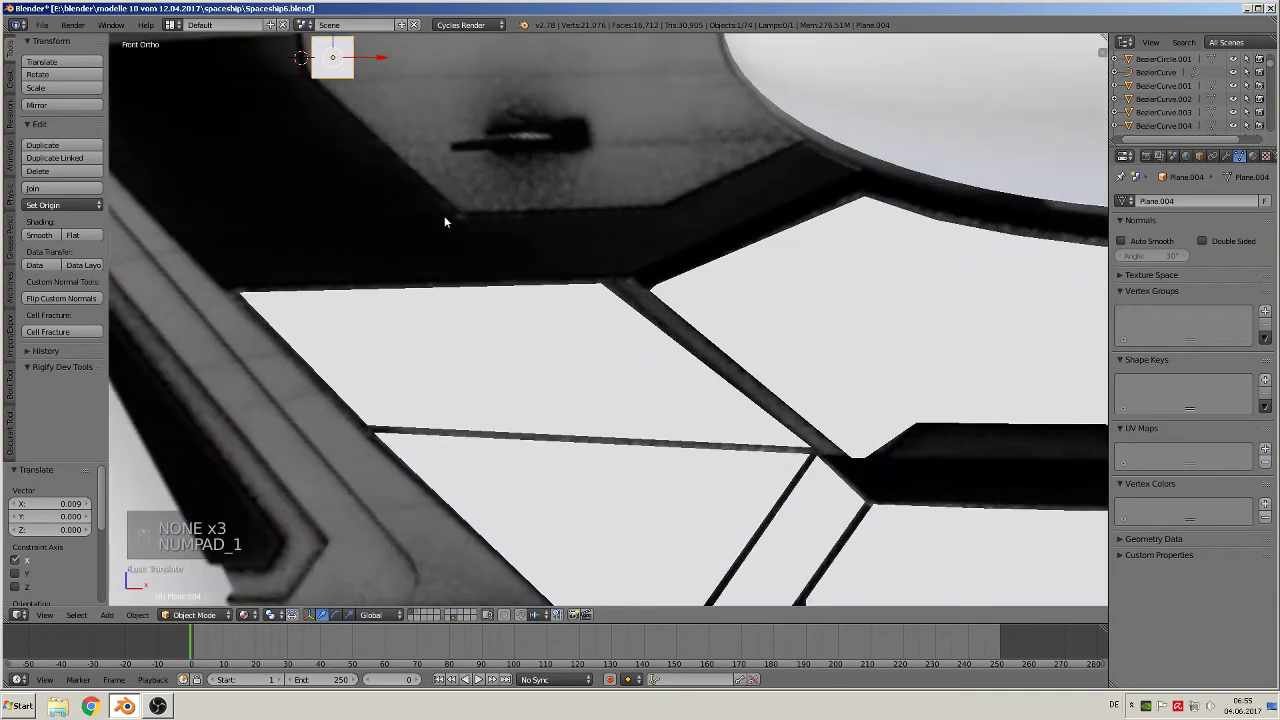
shift+middle_drag(438, 166, 538, 316)
scroll(536, 306, up, 1)
key(Tab)
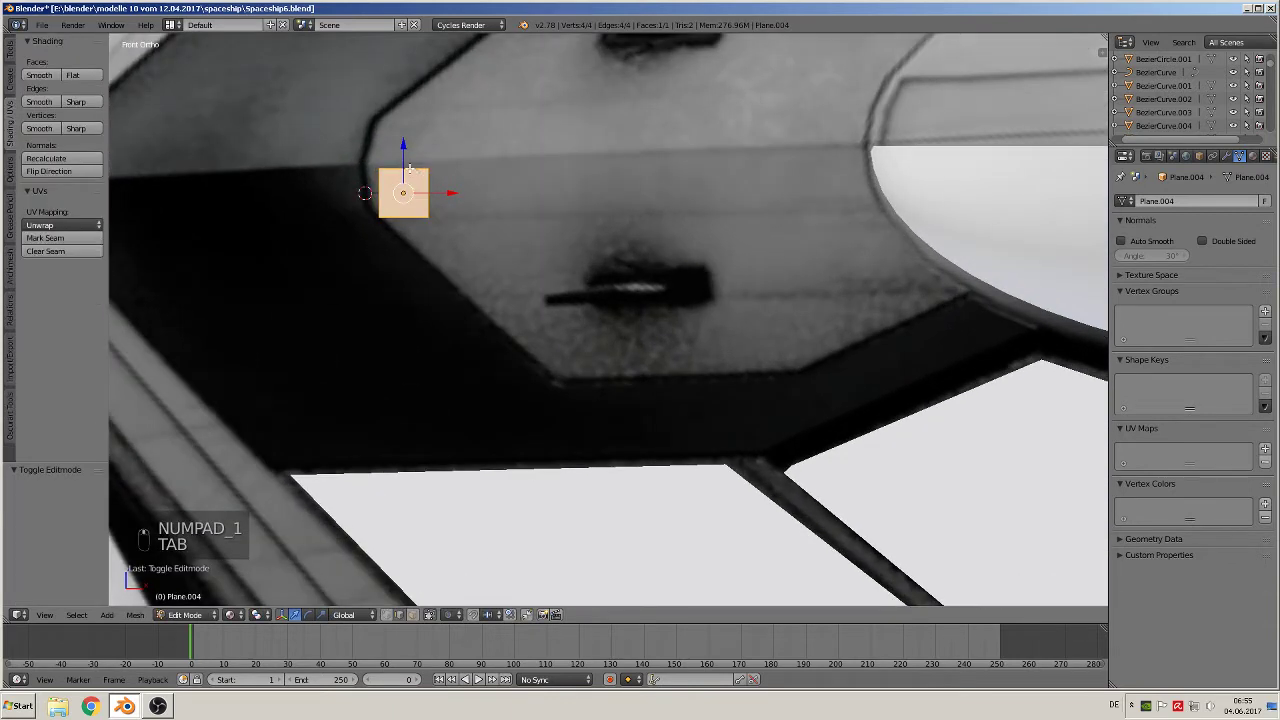
right_click(409, 170)
drag(460, 168, 447, 167)
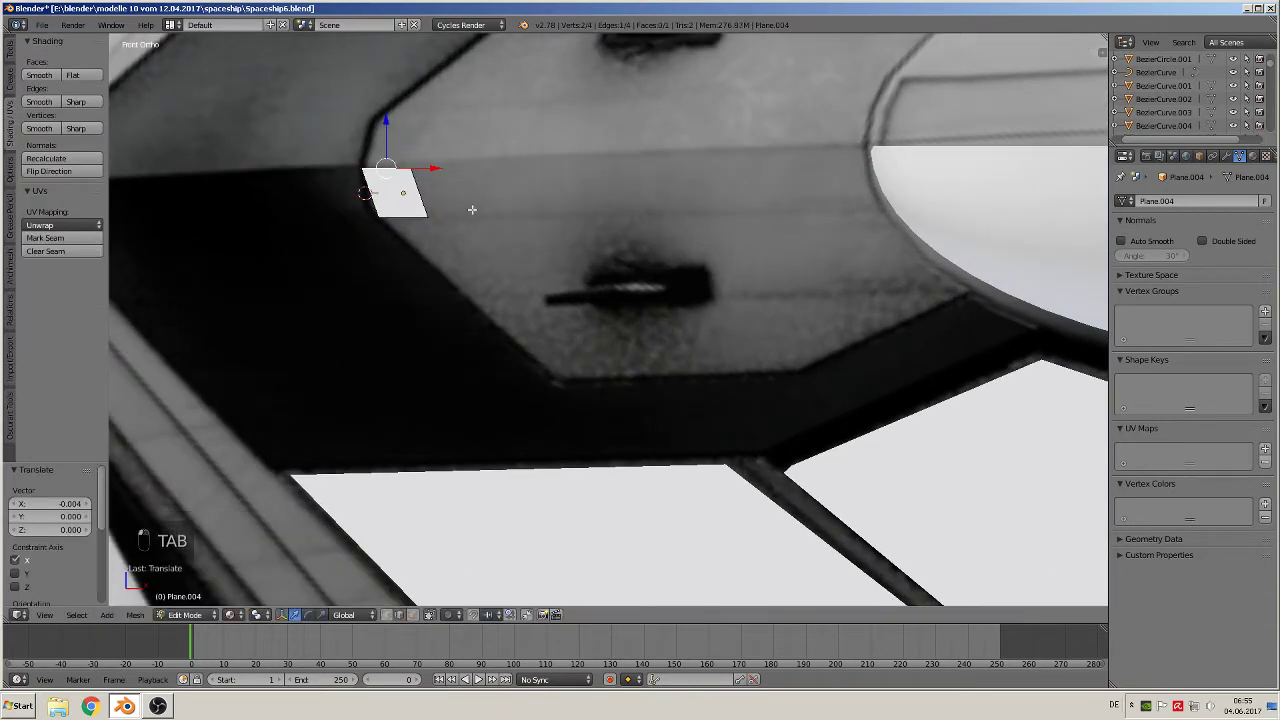
right_click(424, 193)
drag(467, 193, 915, 176)
Cut an edge loop across the strip, slid to about a third of its length from the rear end.
shift+middle_drag(917, 344, 839, 265)
right_click(383, 141)
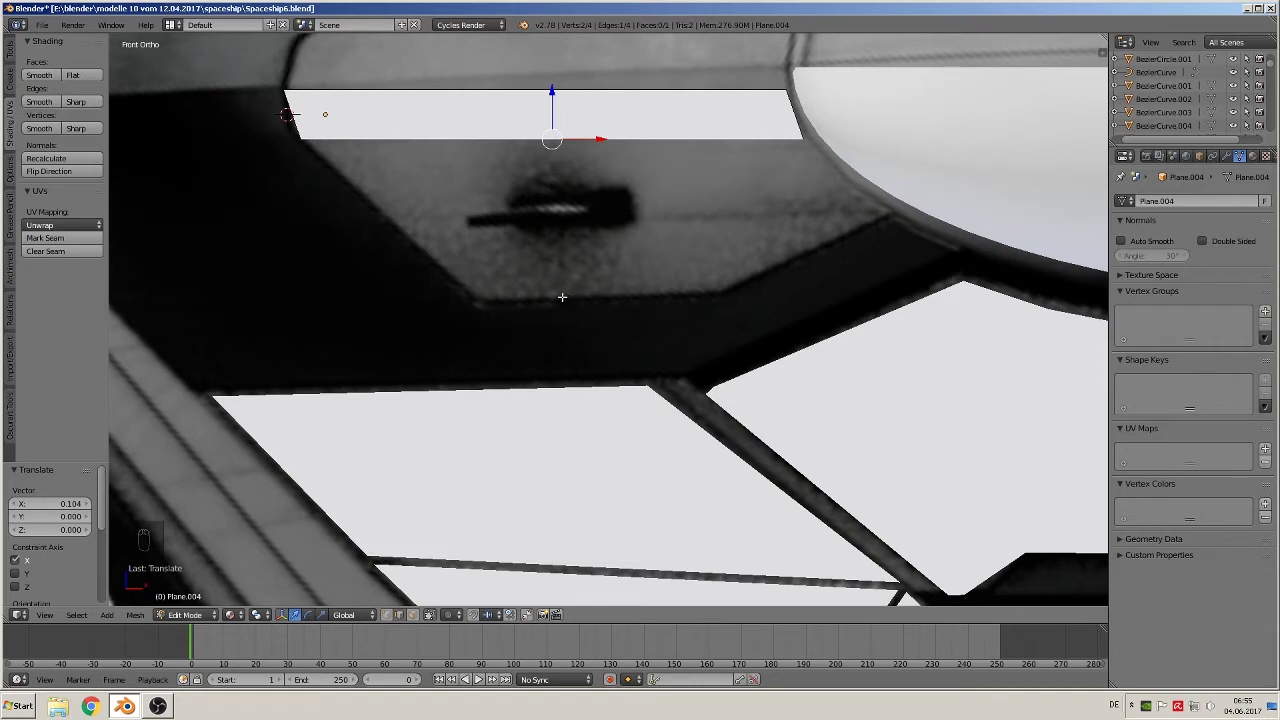
key(ctrl+r)
click(469, 110)
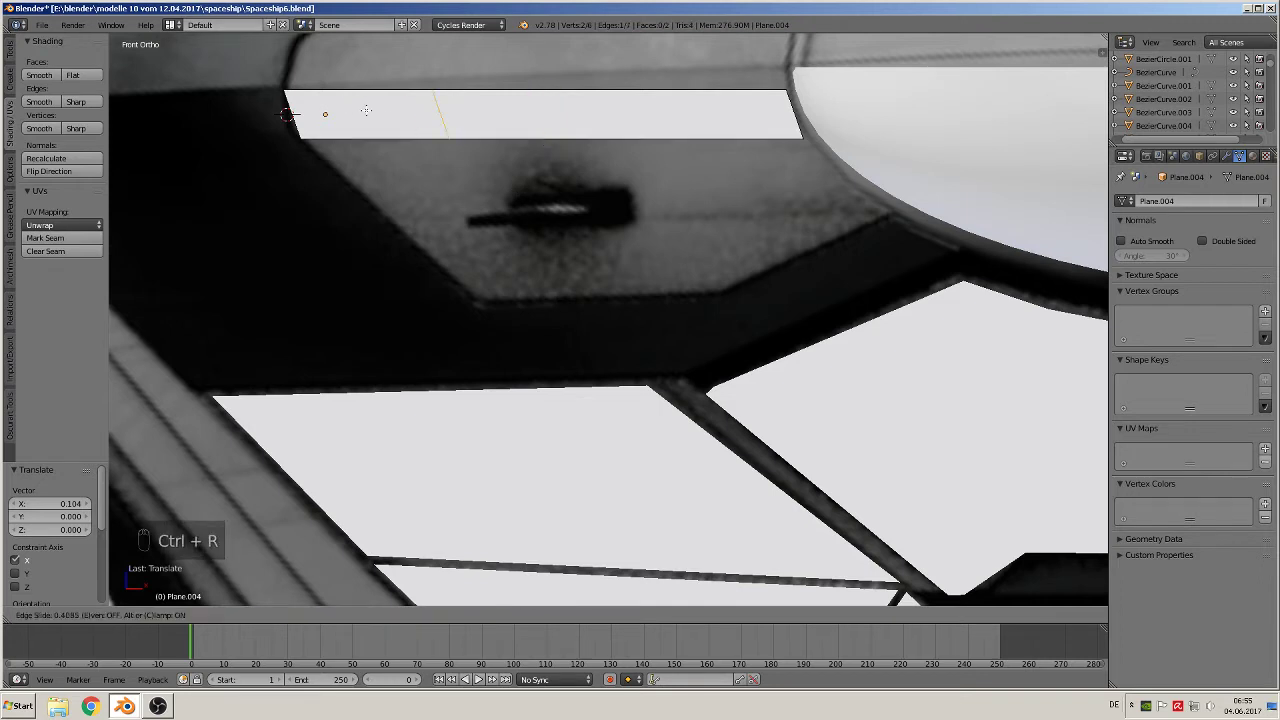
click(370, 111)
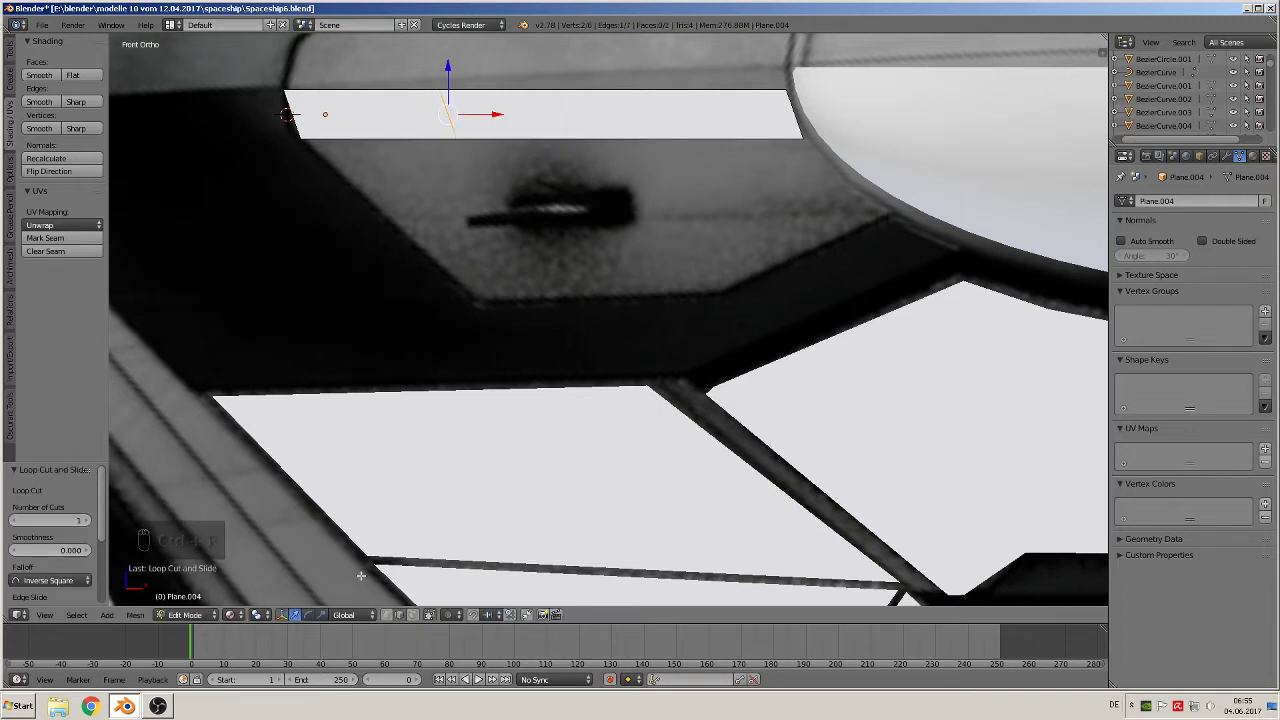
Extrude the rear segment's lower edge by 0.039 in X and -0.037 in Z, and move its front corner -0.011 along X.
right_click(367, 140)
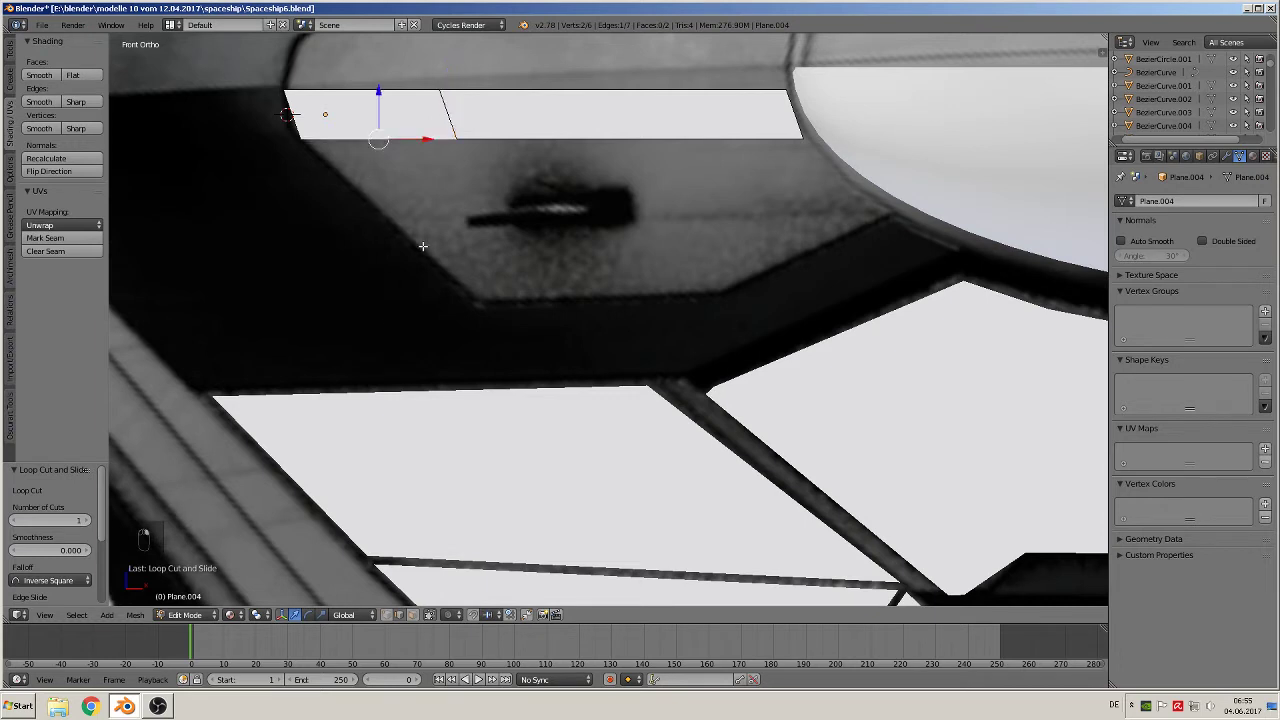
key(e)
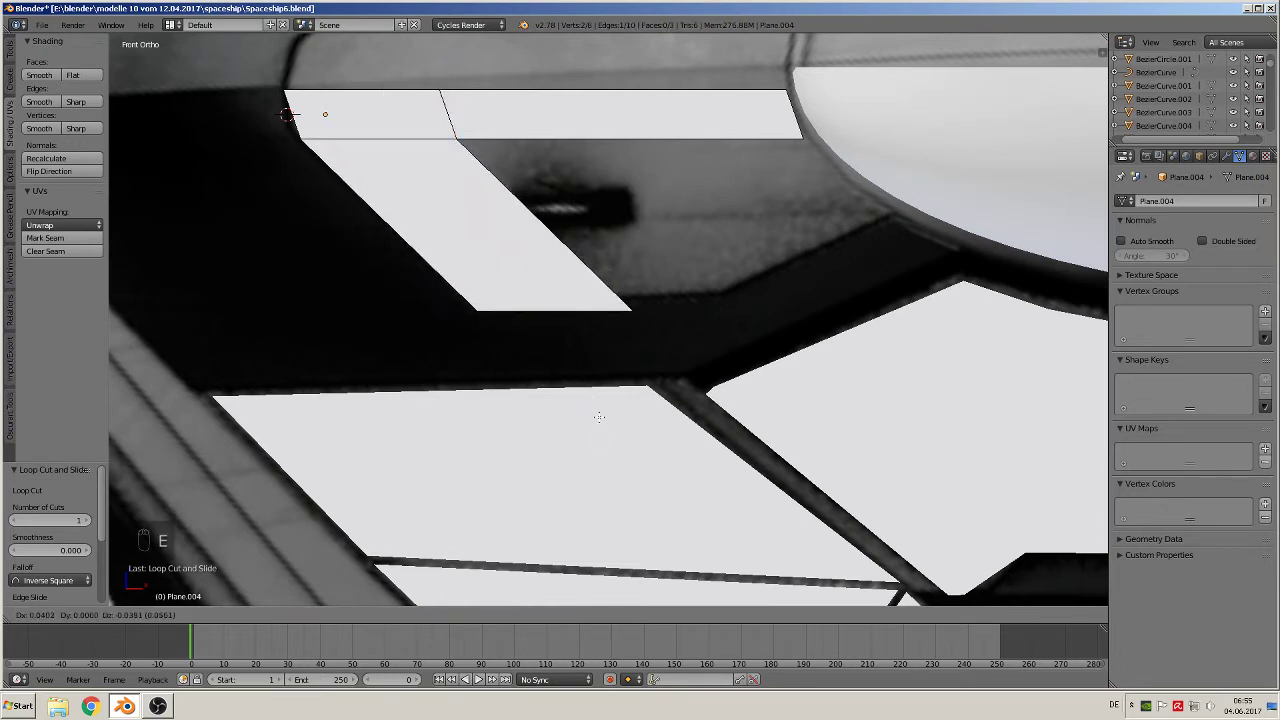
click(595, 405)
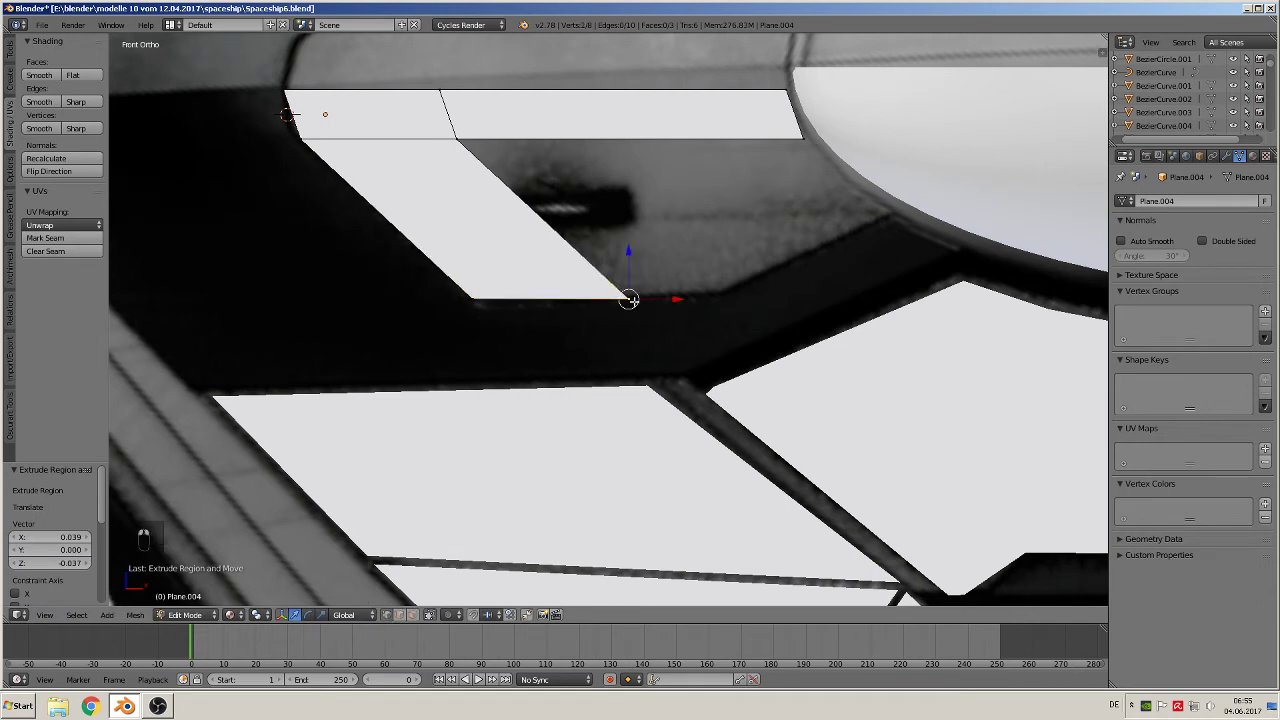
key(g)
key(x)
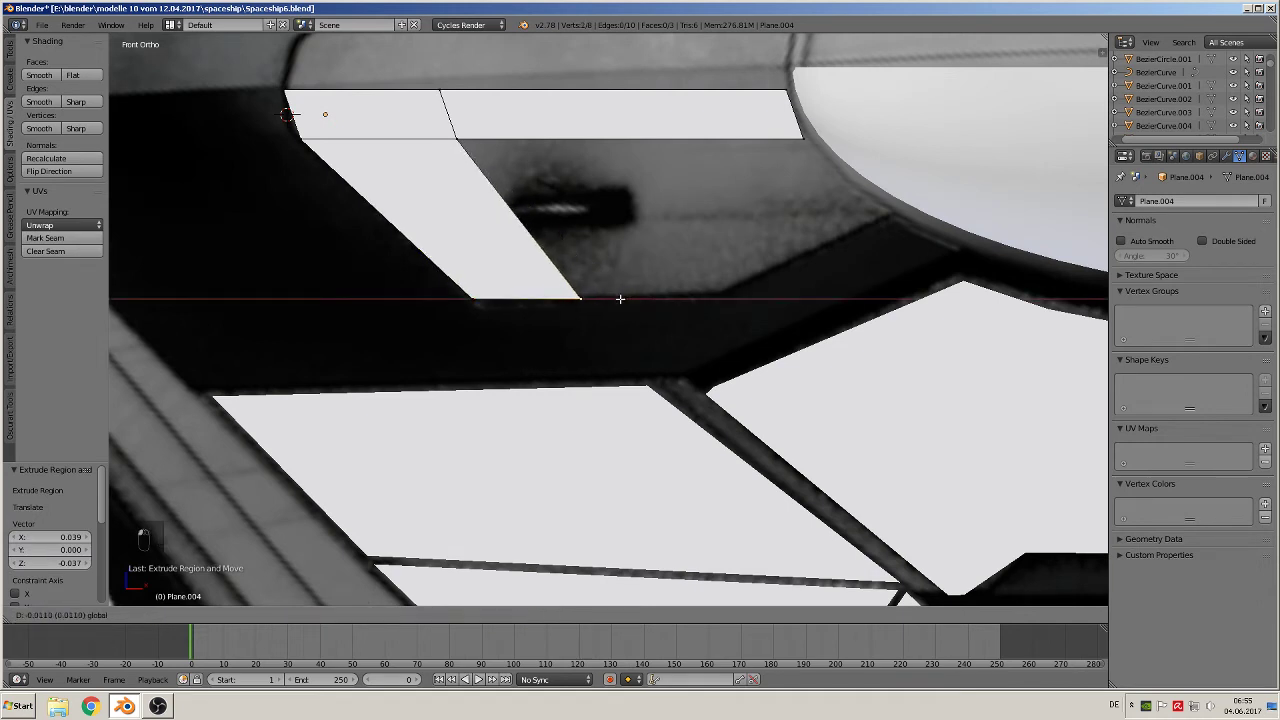
click(620, 298)
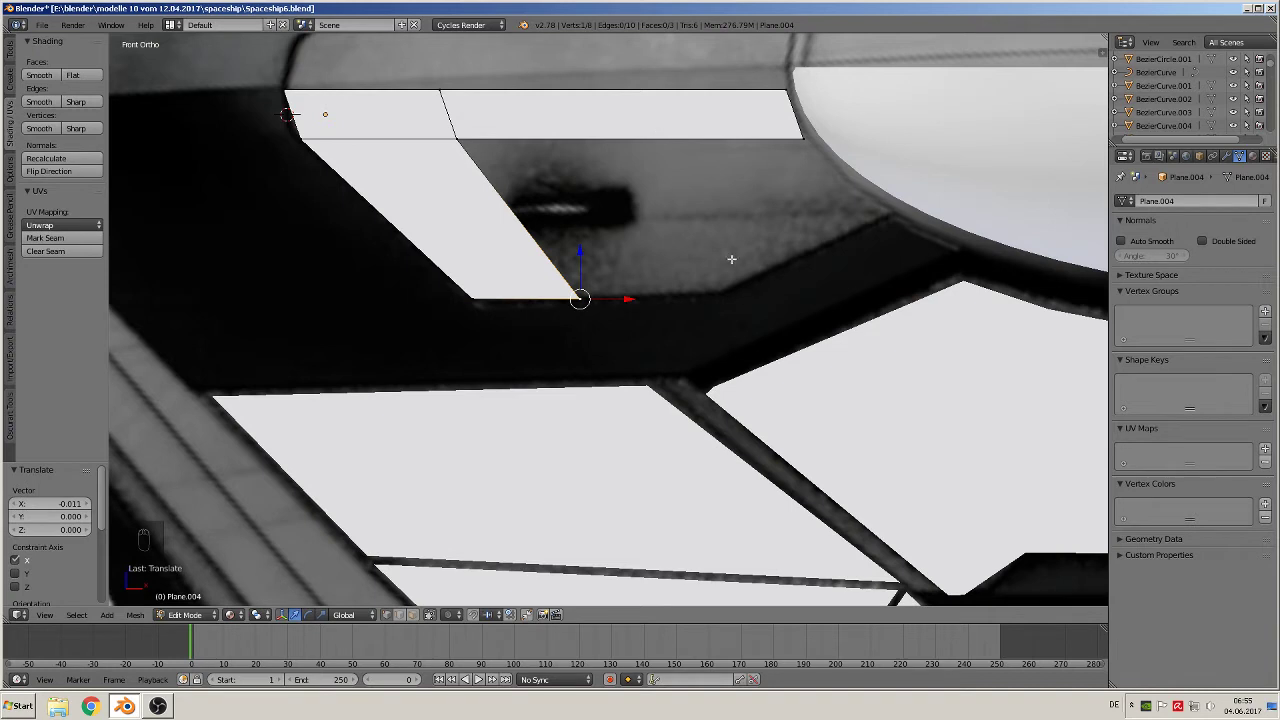
Cut an edge loop midway across the front part of the strip and extrude its lower vertex 0.020 in X and -0.035 in Z.
key(ctrl+r)
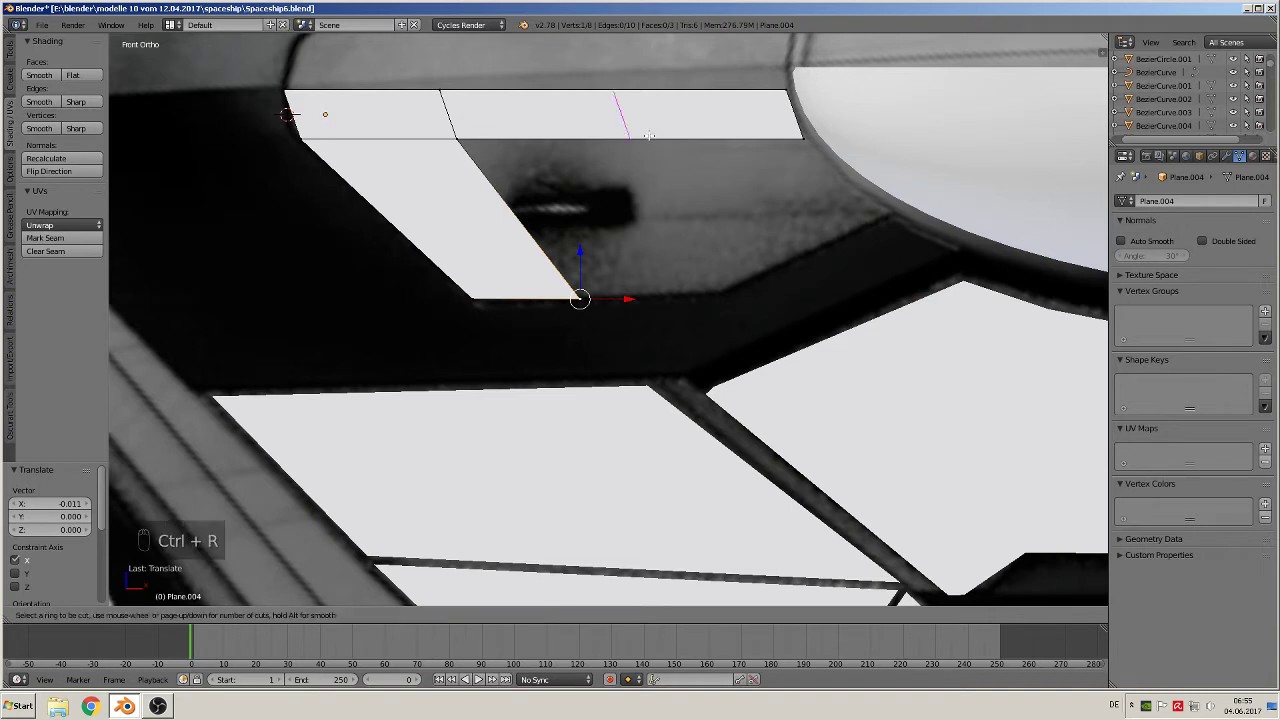
click(648, 136)
click(648, 136)
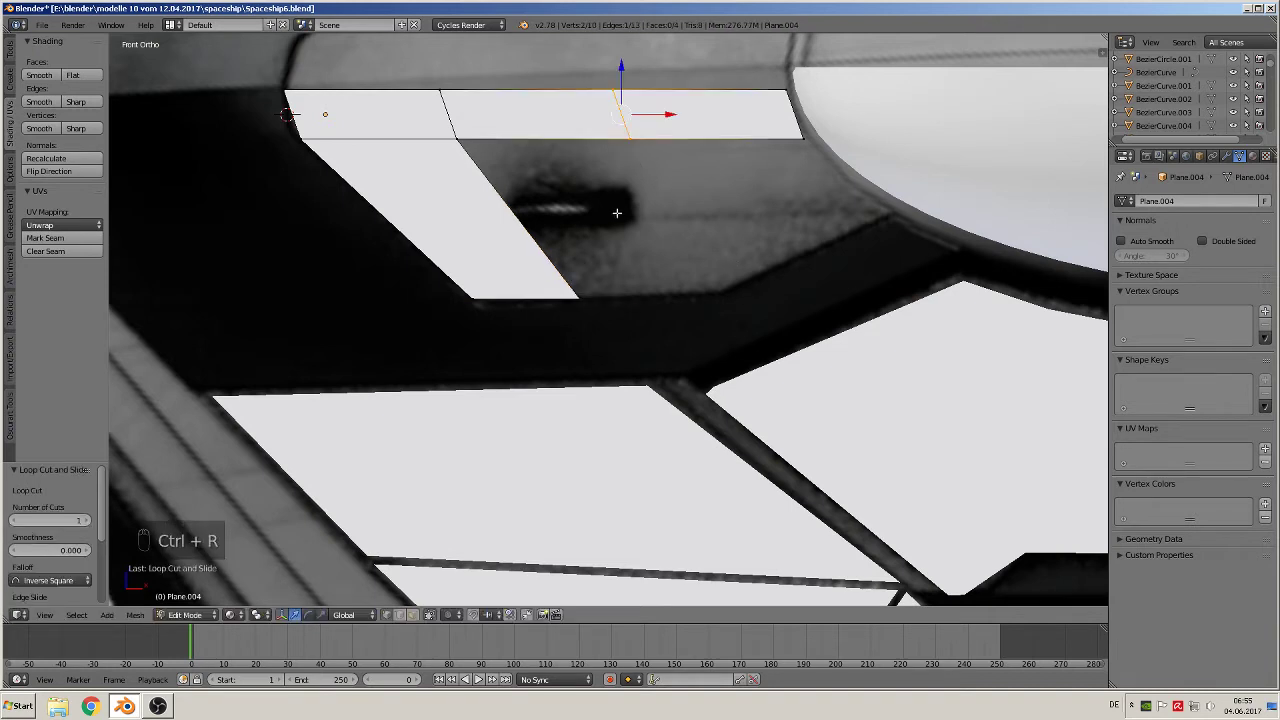
key(e)
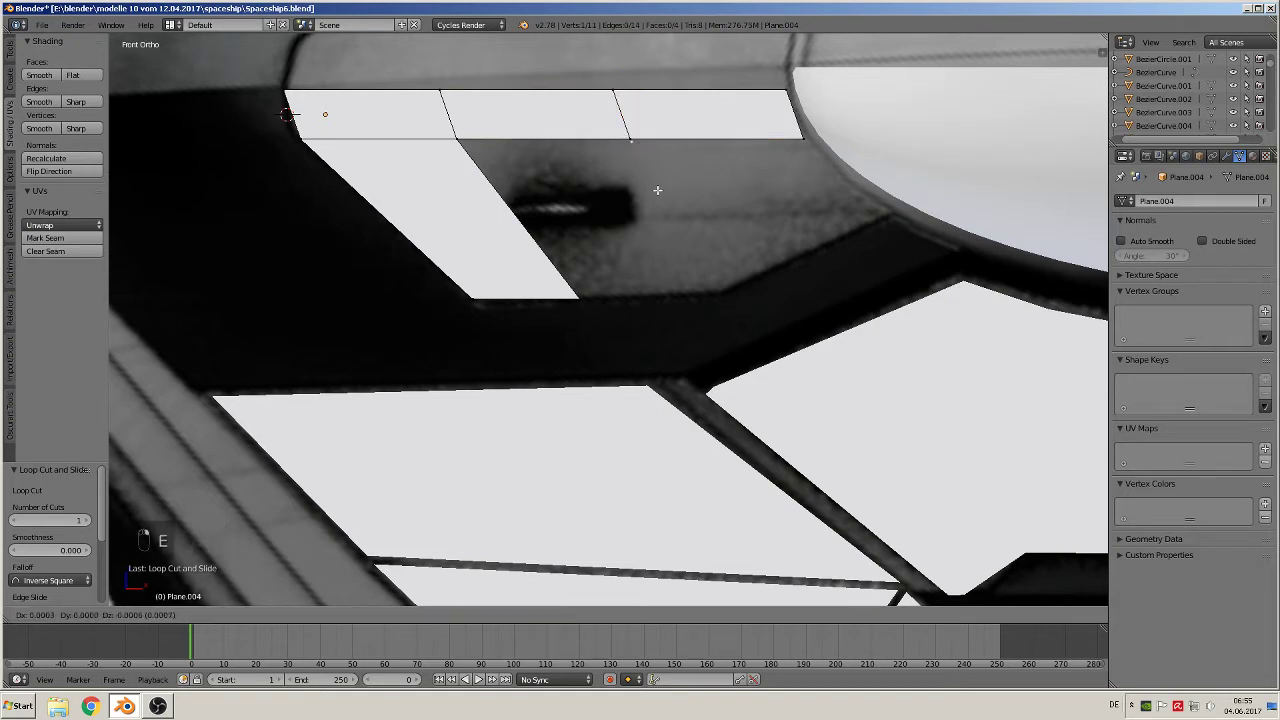
click(740, 340)
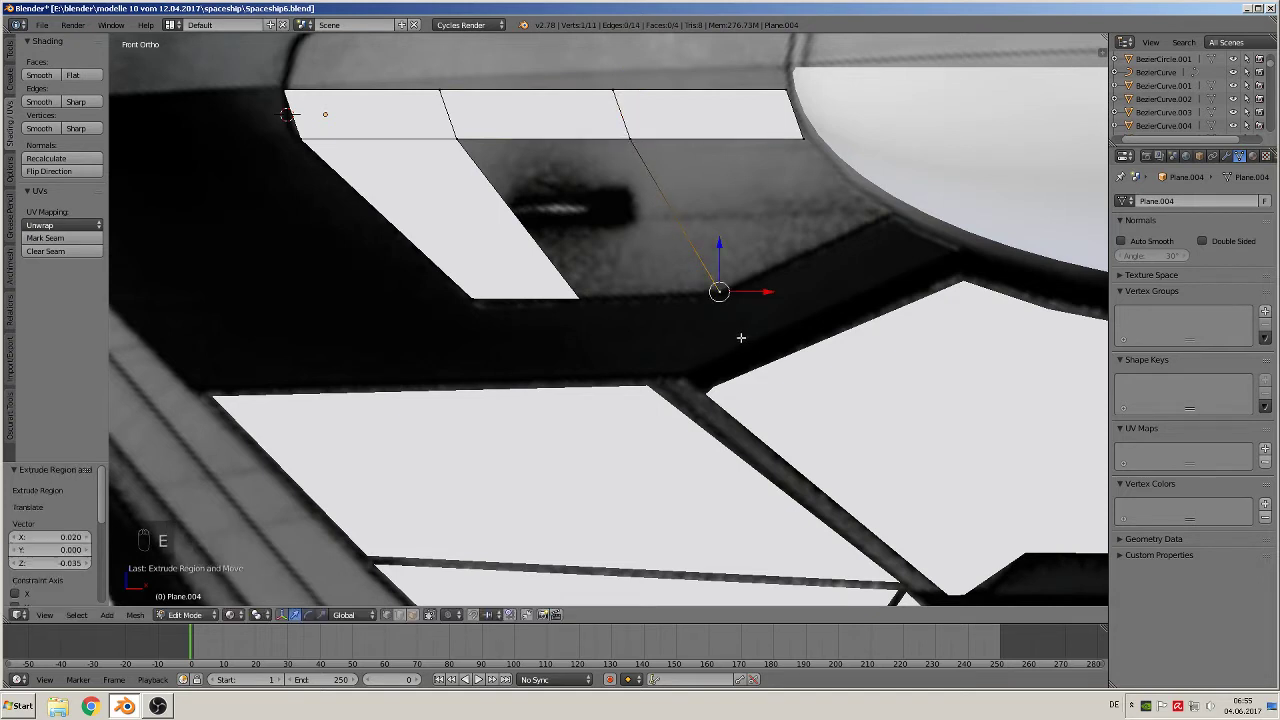
Fill the four-sided gap between the rear lower face and the newly extruded edge with a face.
shift+right_click(571, 293)
shift+right_click(466, 136)
shift+right_click(618, 138)
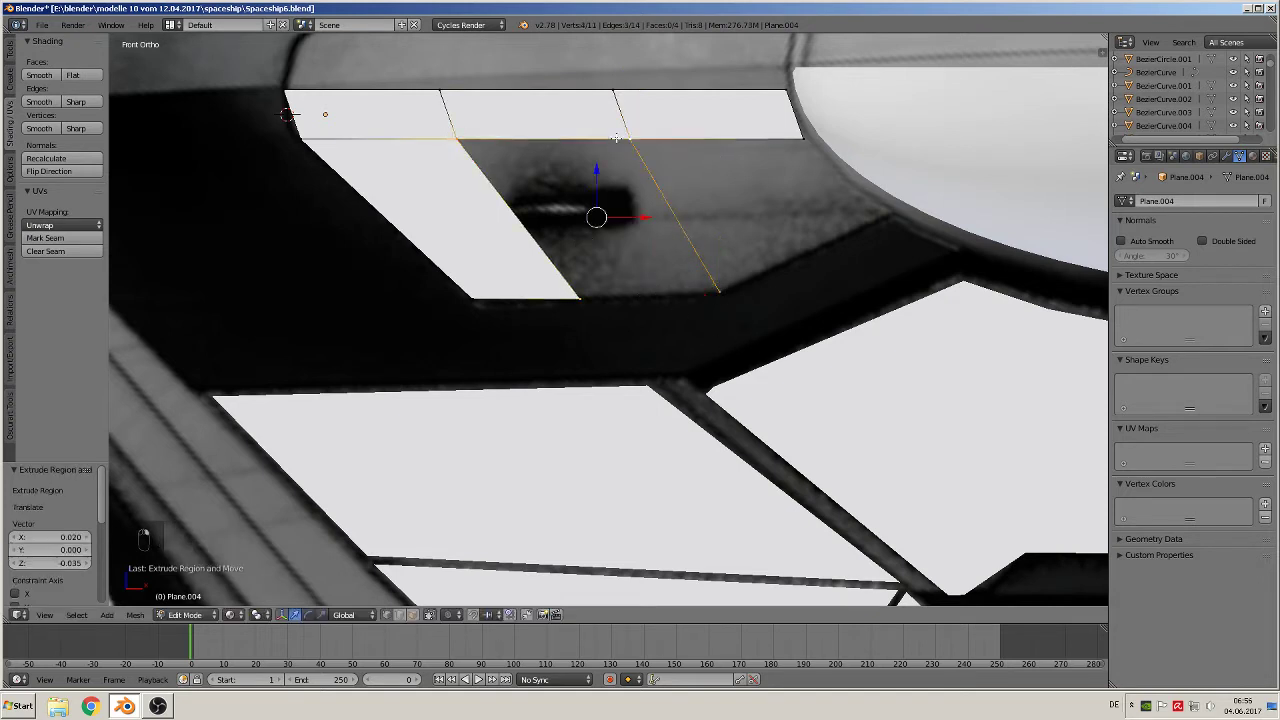
key(f)
Extrude the lower front vertex 0.039 in X and 0.017 in Z to the canopy and fill the remaining front gap with a face.
right_click(743, 291)
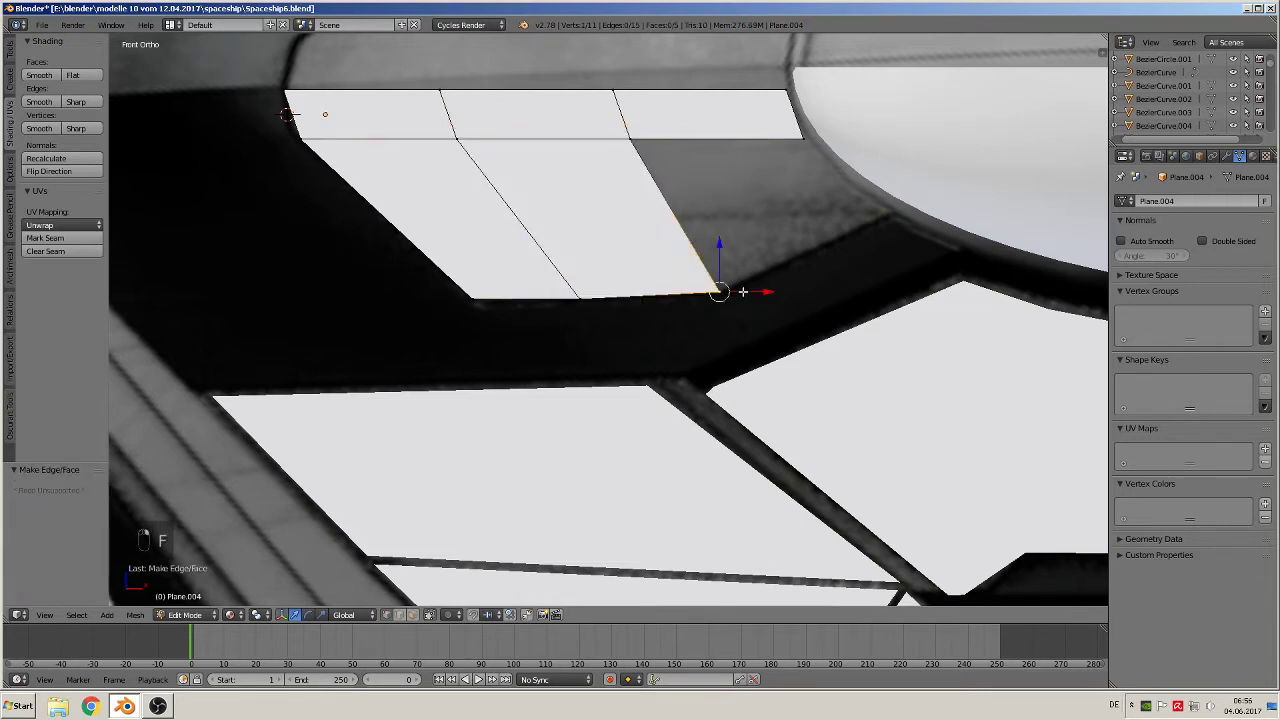
key(e)
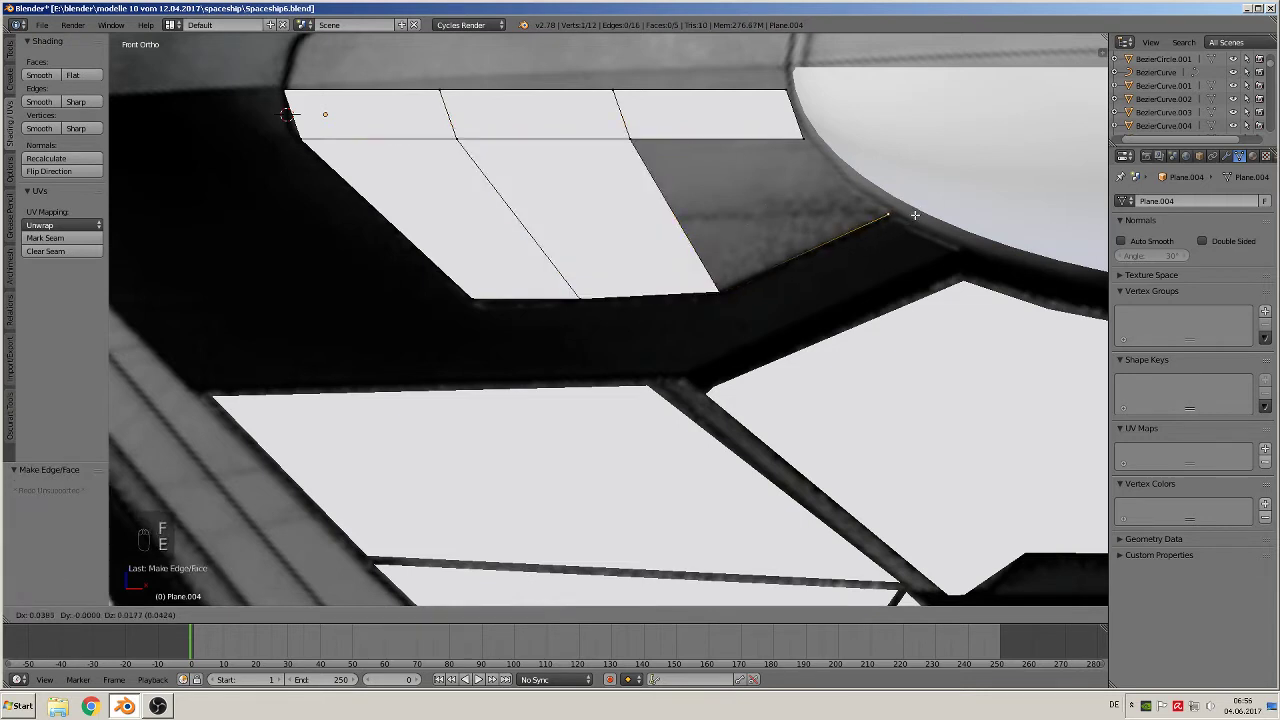
click(915, 216)
shift+right_click(800, 139)
shift+right_click(631, 138)
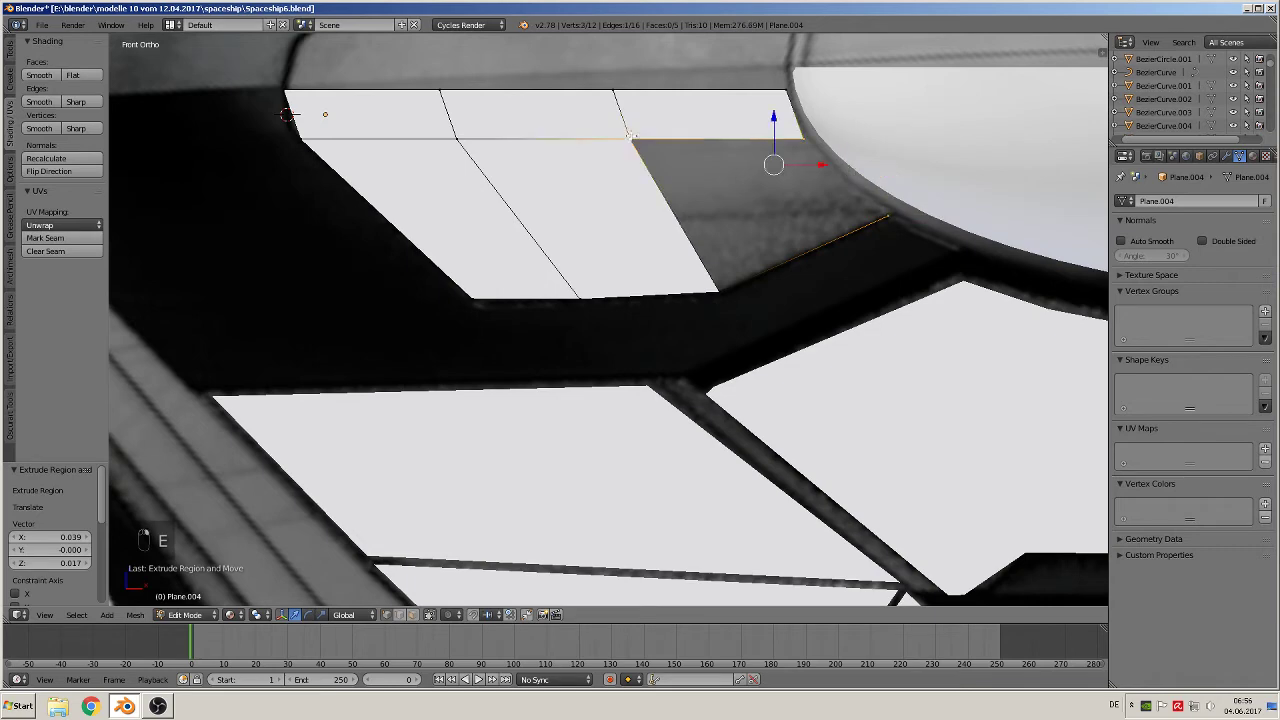
shift+right_click(720, 291)
key(f)
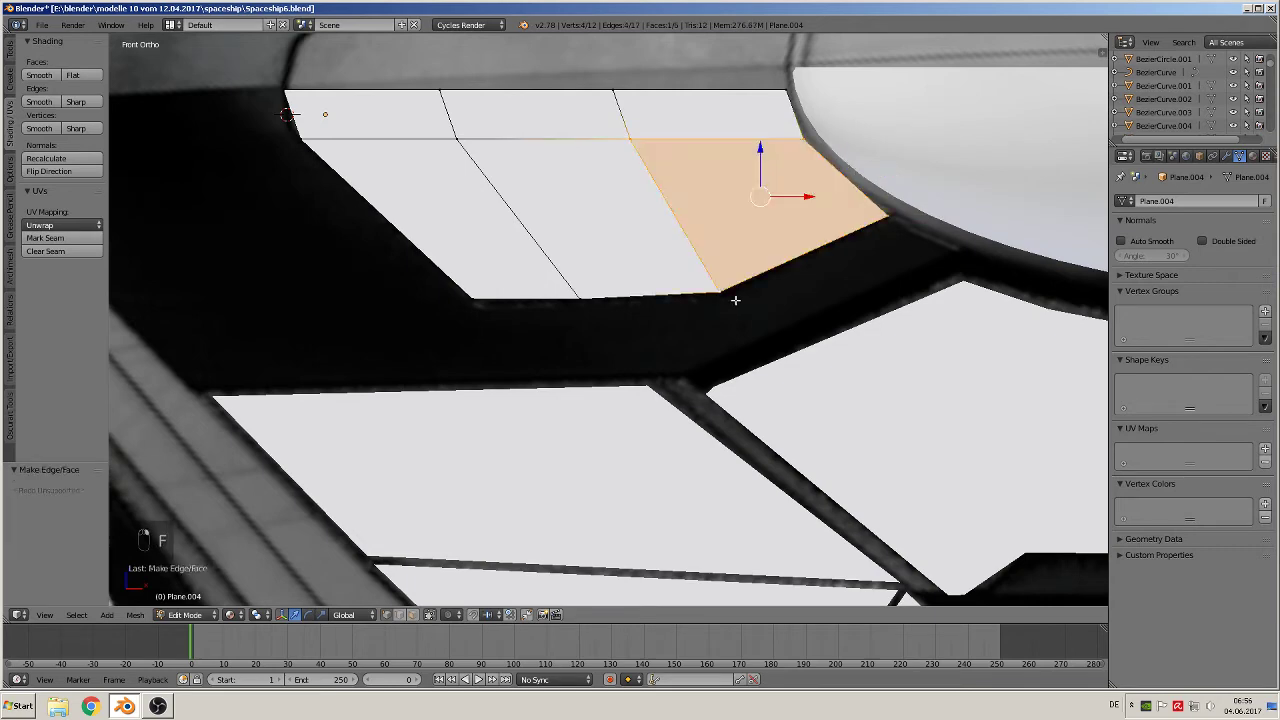
key(a)
scroll(806, 235, down, 3)
shift+middle_drag(811, 231, 620, 273)
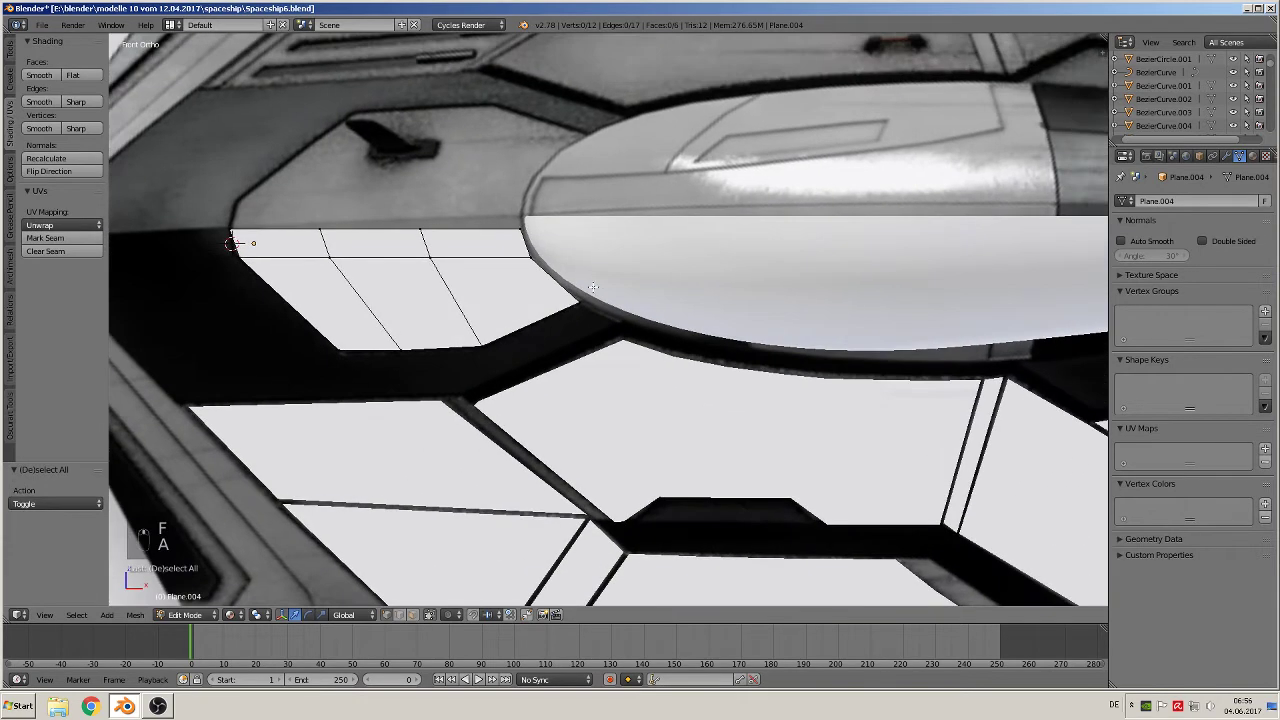
scroll(543, 256, up, 3)
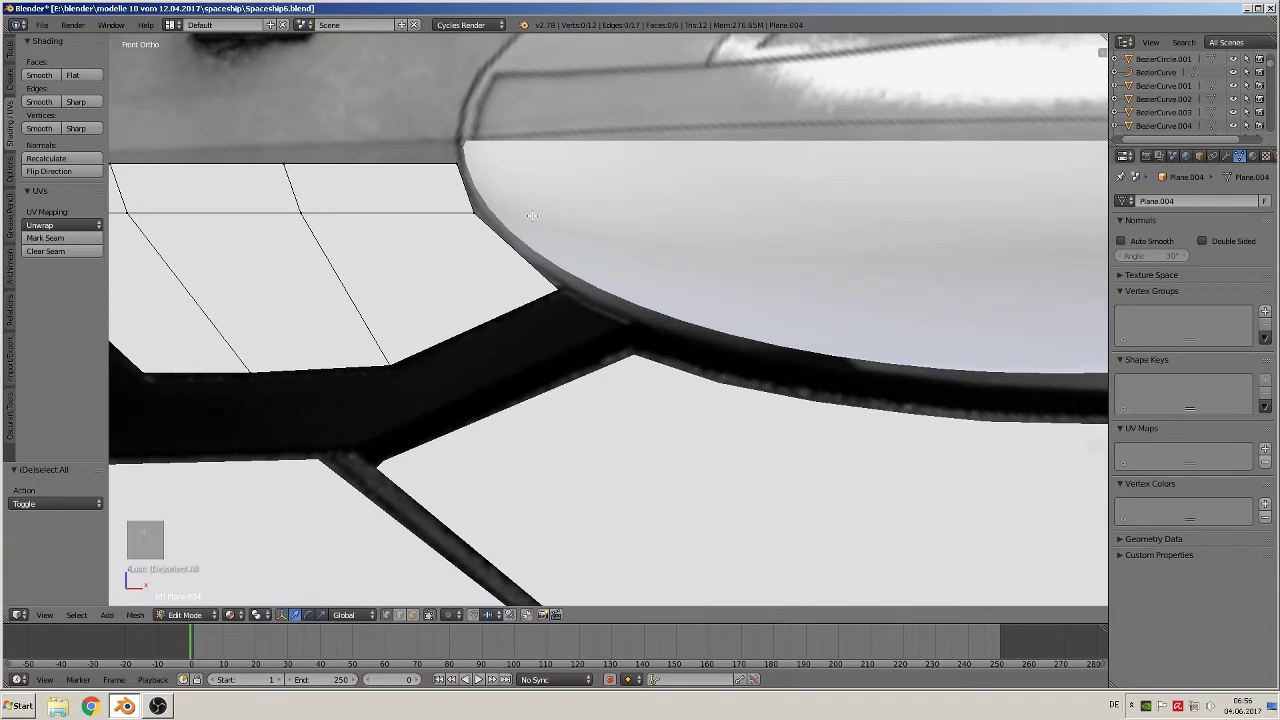
key(Tab)
right_click(512, 190)
key(Tab)
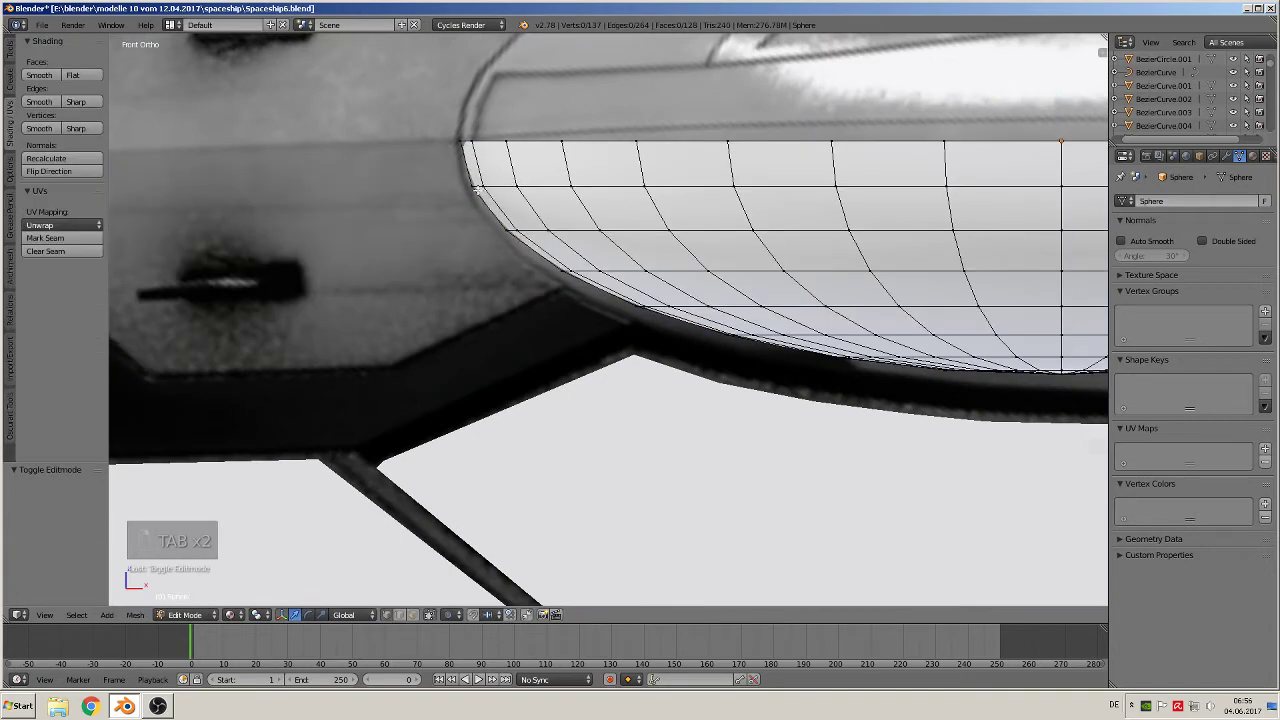
key(Tab)
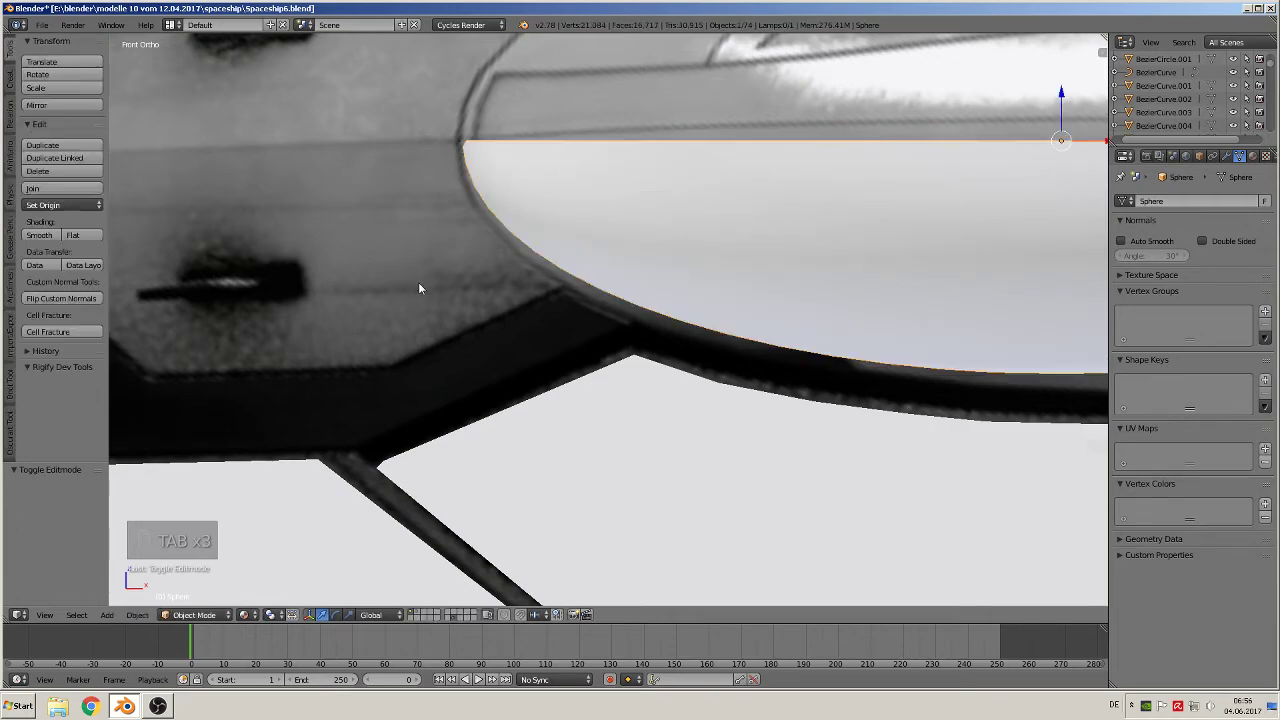
Move the traced panel -0.121 along Y so it sits in front of the reference image, and return to the front view.
right_click(359, 228)
middle_drag(391, 246, 286, 317)
scroll(337, 317, down, 3)
drag(347, 172, 1100, 263)
middle_drag(508, 326, 614, 283)
key(KP_1)
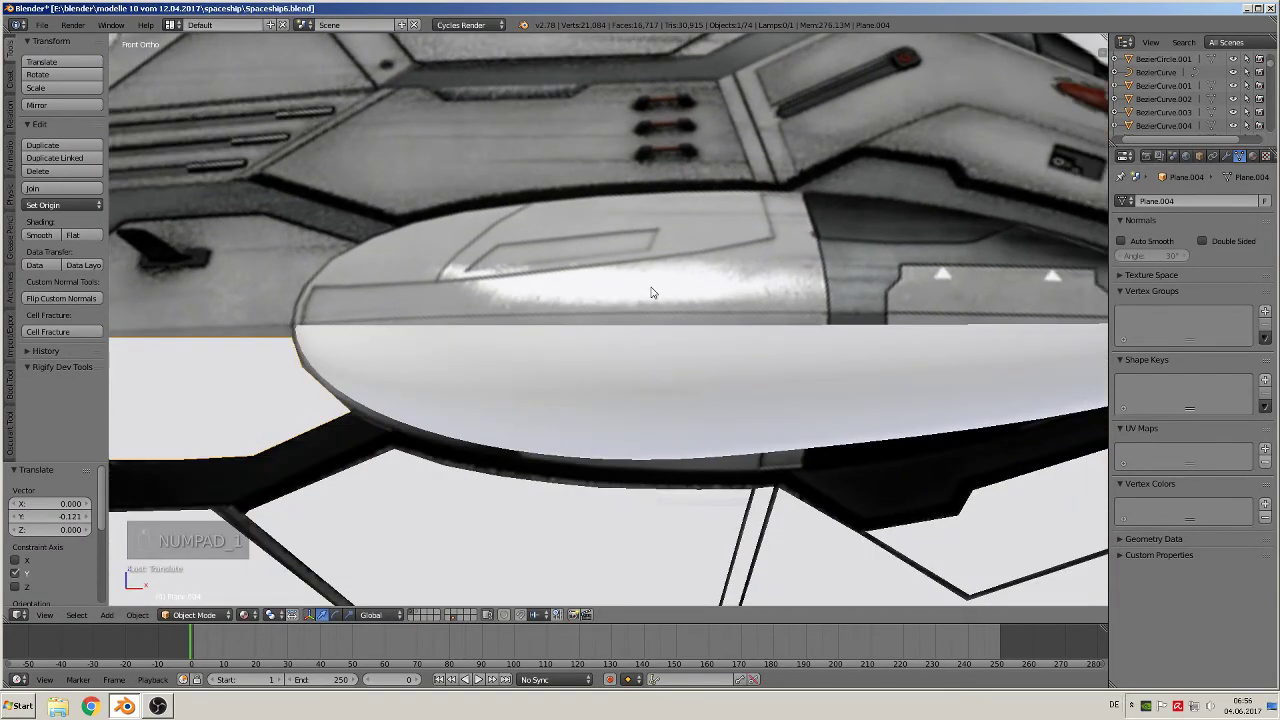
Cut an edge loop through the middle of the panel's lower faces and shift its front vertex about -0.003 in X to the canopy outline.
scroll(561, 292, up, 3)
shift+middle_drag(346, 331, 716, 216)
key(Tab)
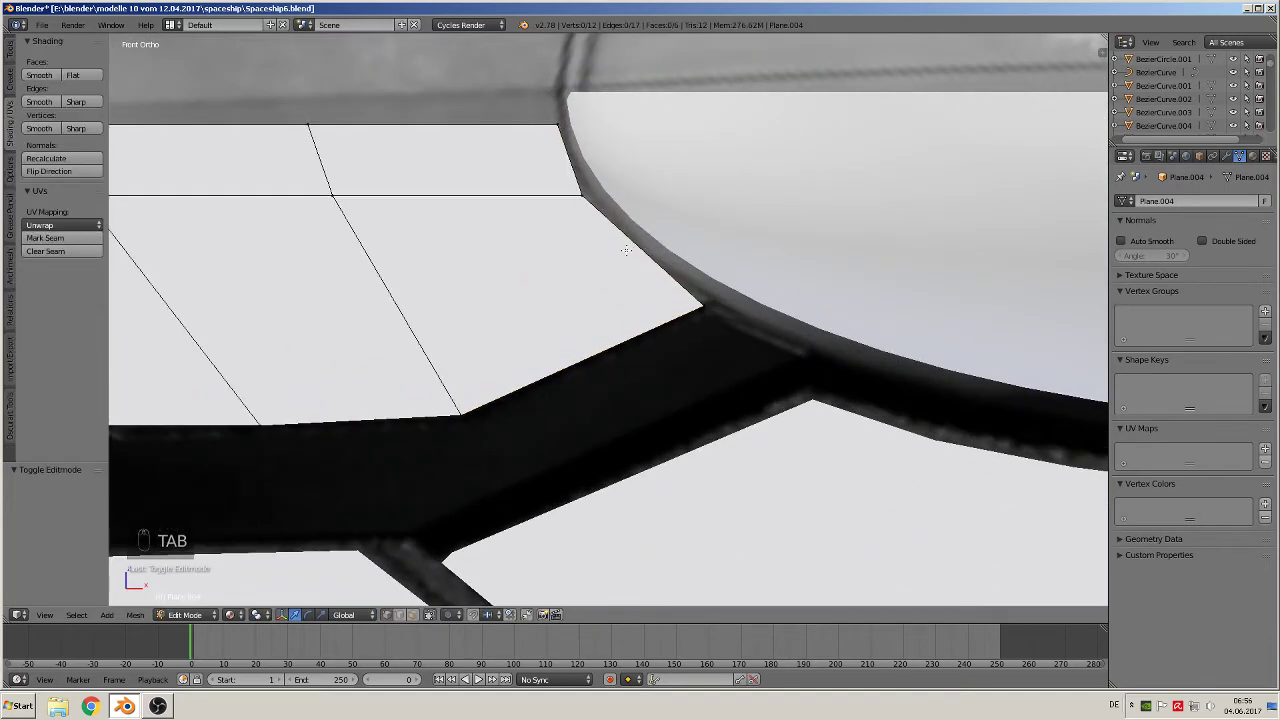
key(ctrl+r)
click(628, 250)
right_click(630, 250)
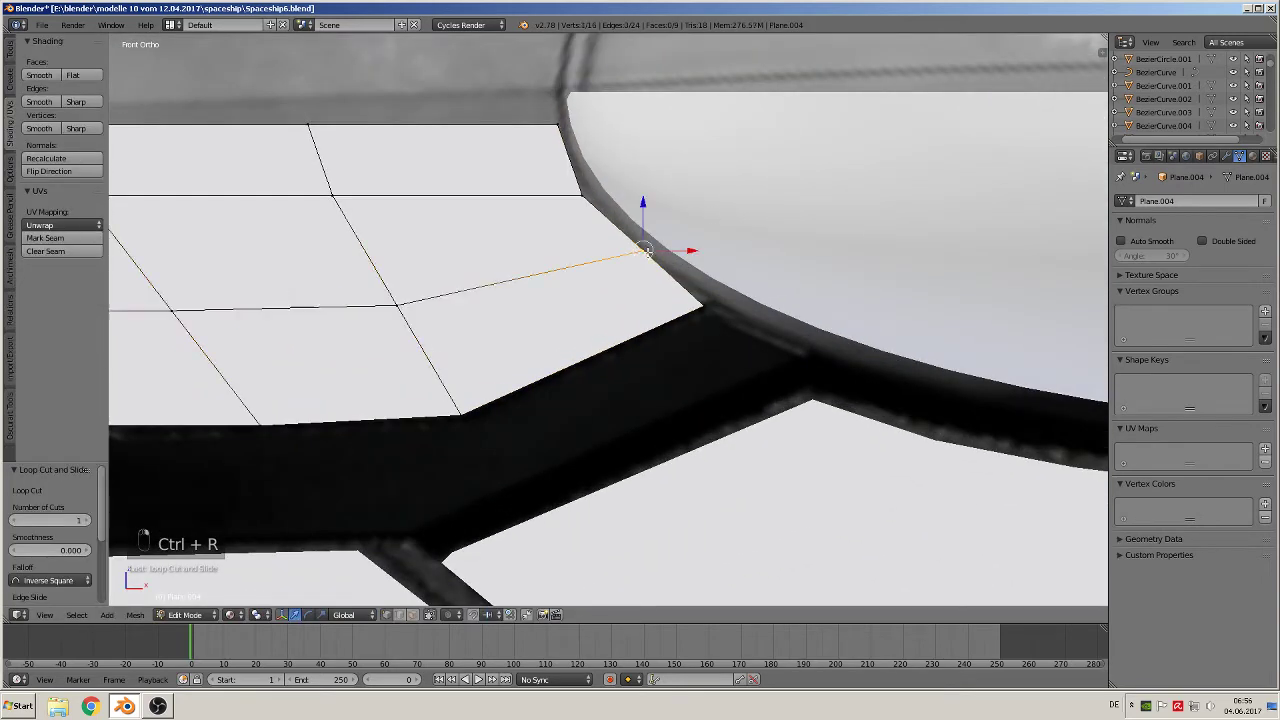
key(g)
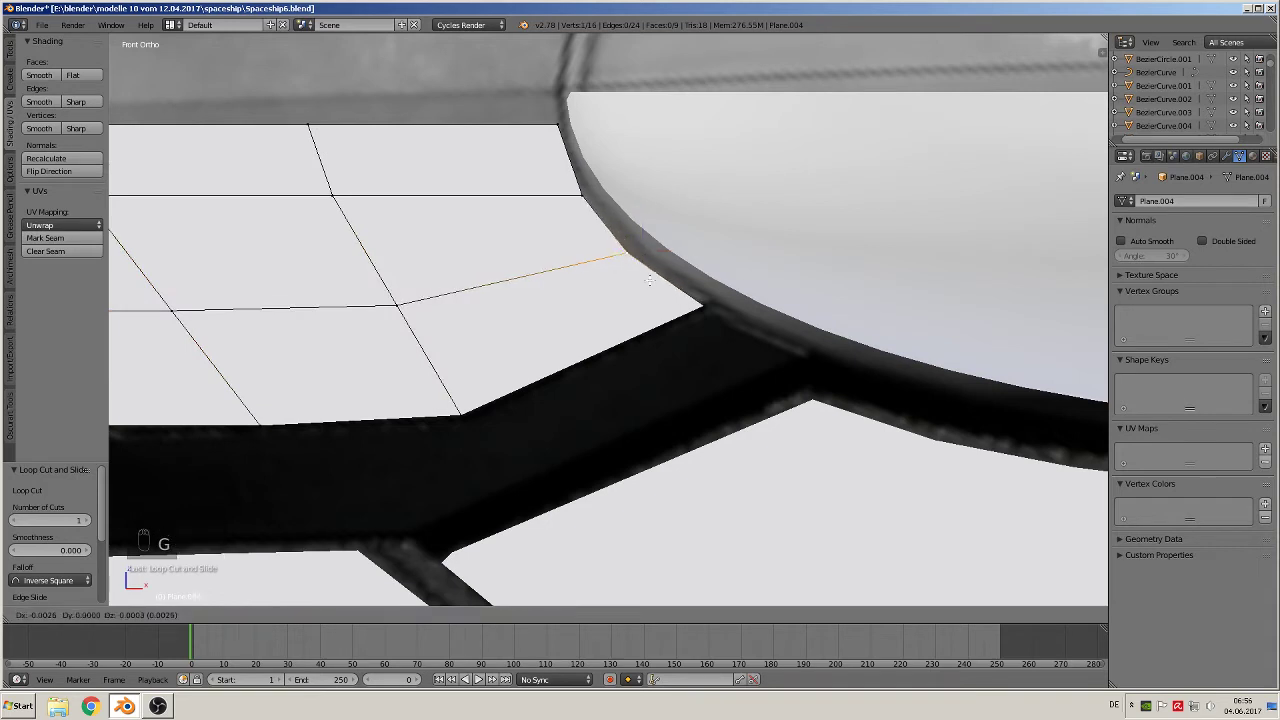
click(648, 280)
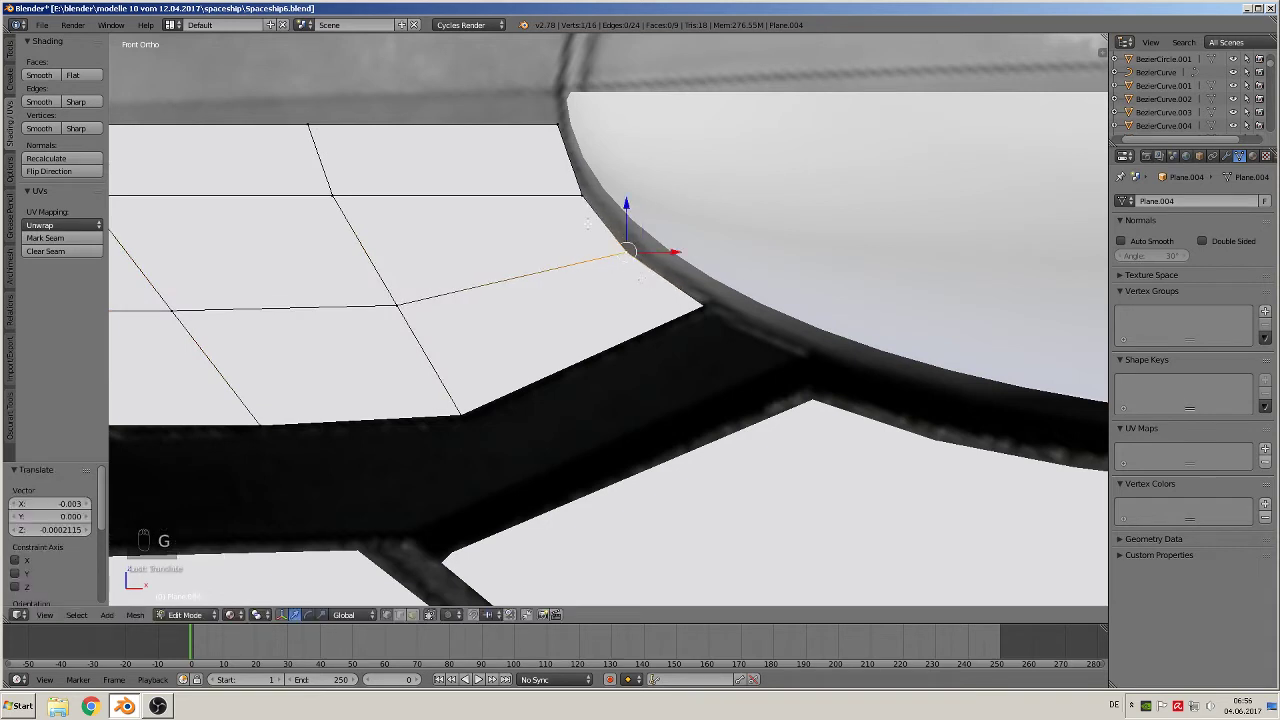
Cut an edge loop lengthwise through the upper strip and shift its front vertex about -0.0005 in X and -0.0001 in Z.
key(ctrl+r)
click(568, 160)
right_click(568, 160)
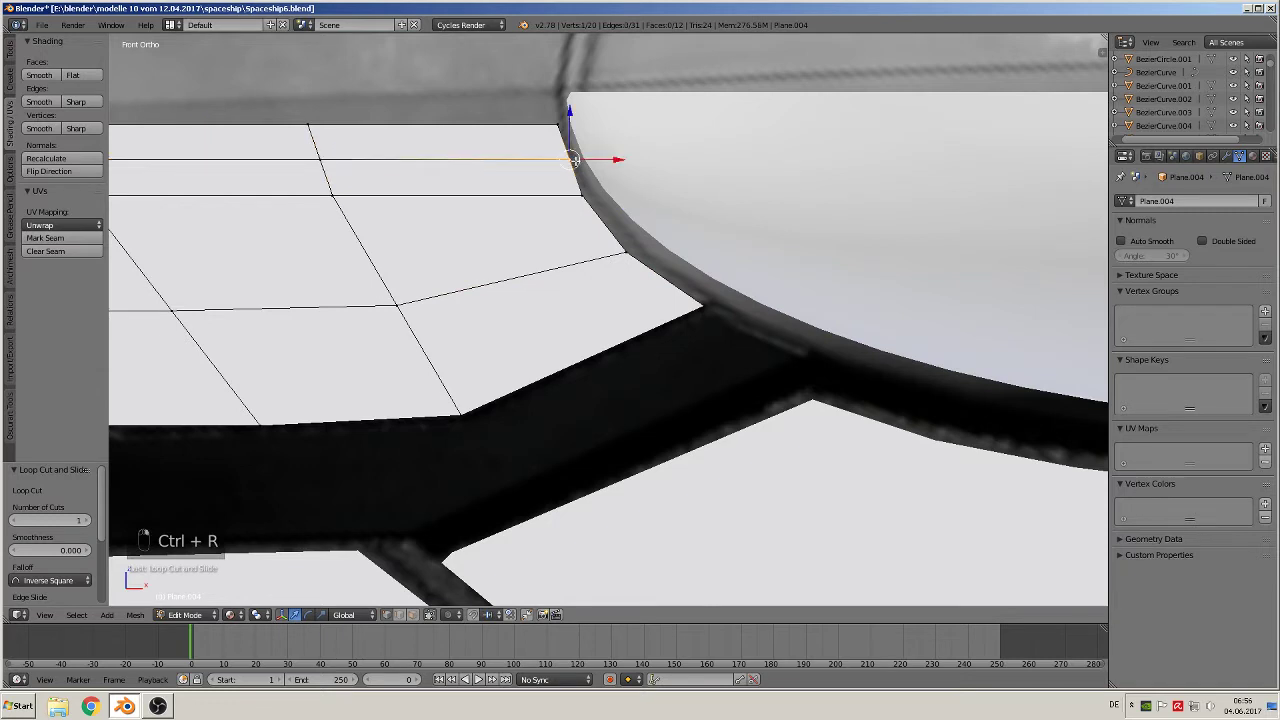
key(g)
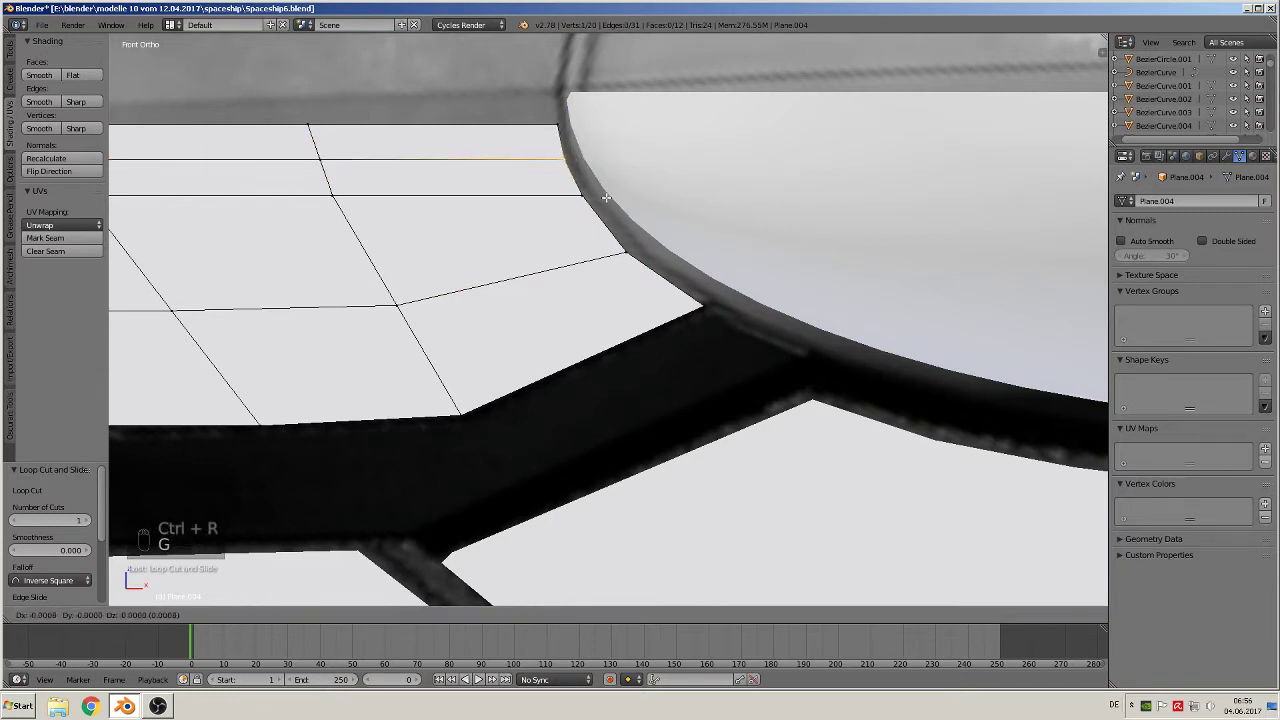
click(612, 212)
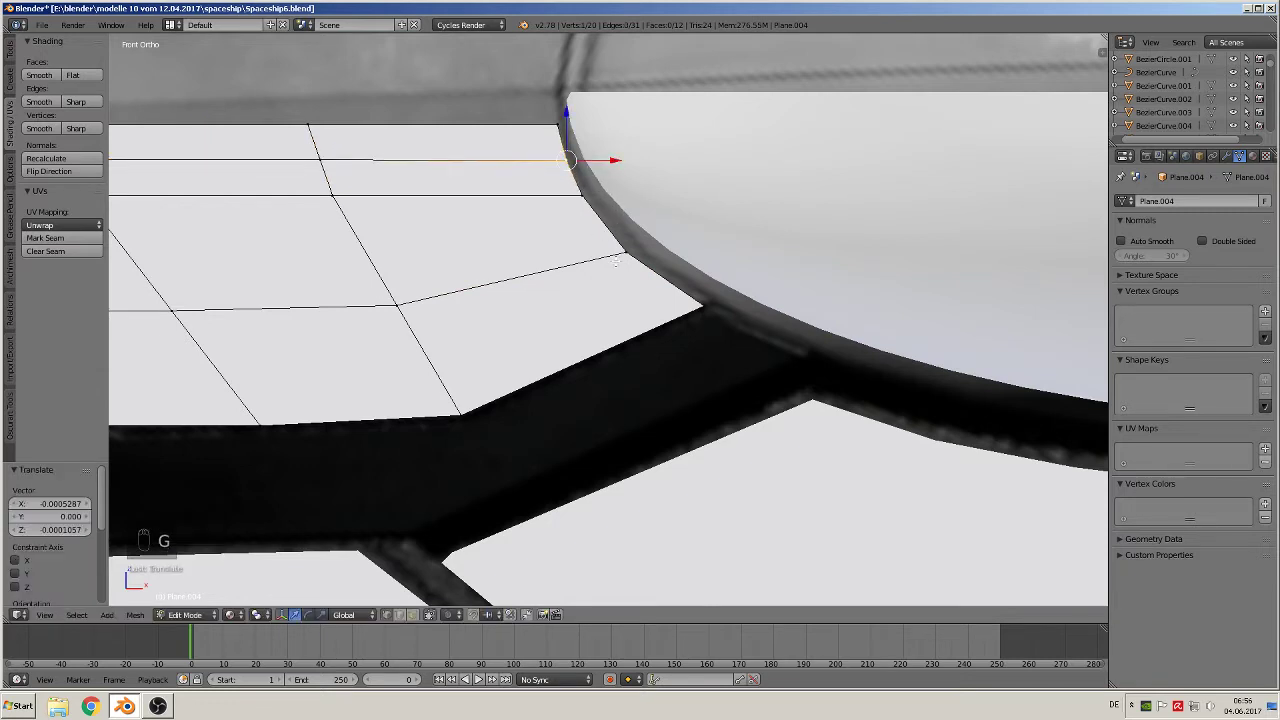
key(ctrl+g)
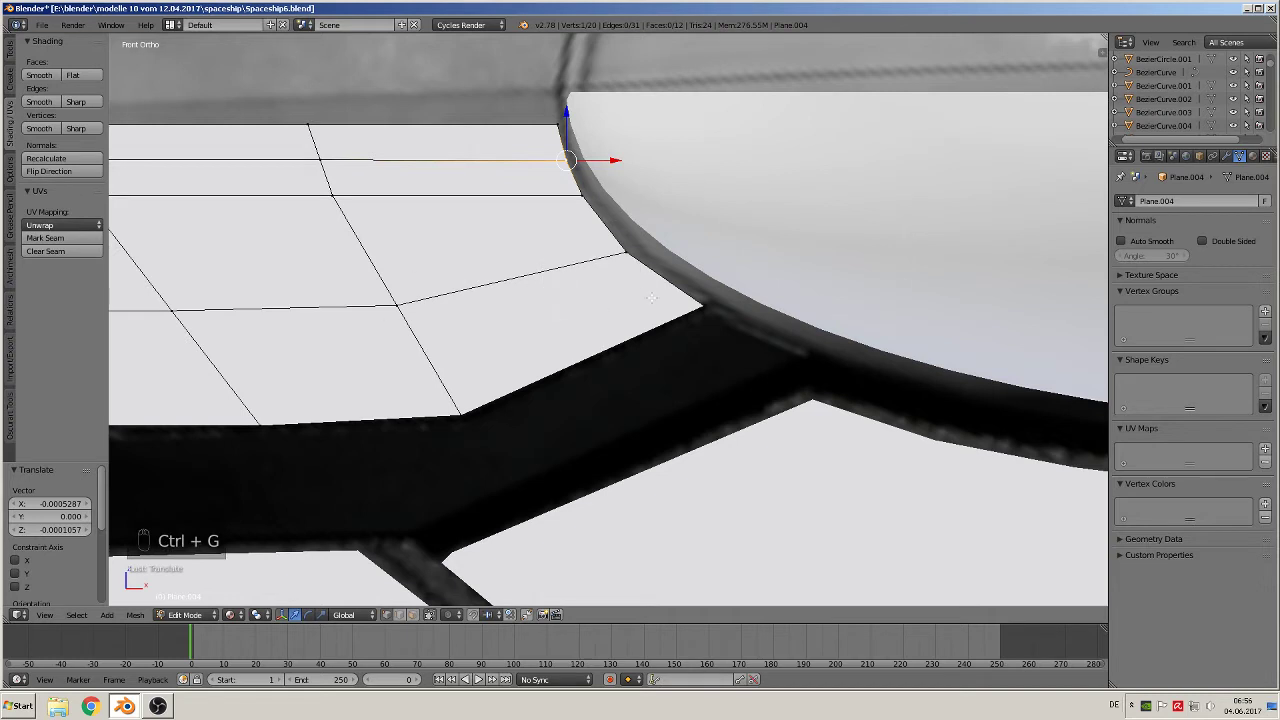
Cut an edge loop through the panel's lowest row and shift its front vertex about -0.001 in X and -0.0003 in Z.
key(ctrl+r)
click(630, 290)
click(675, 277)
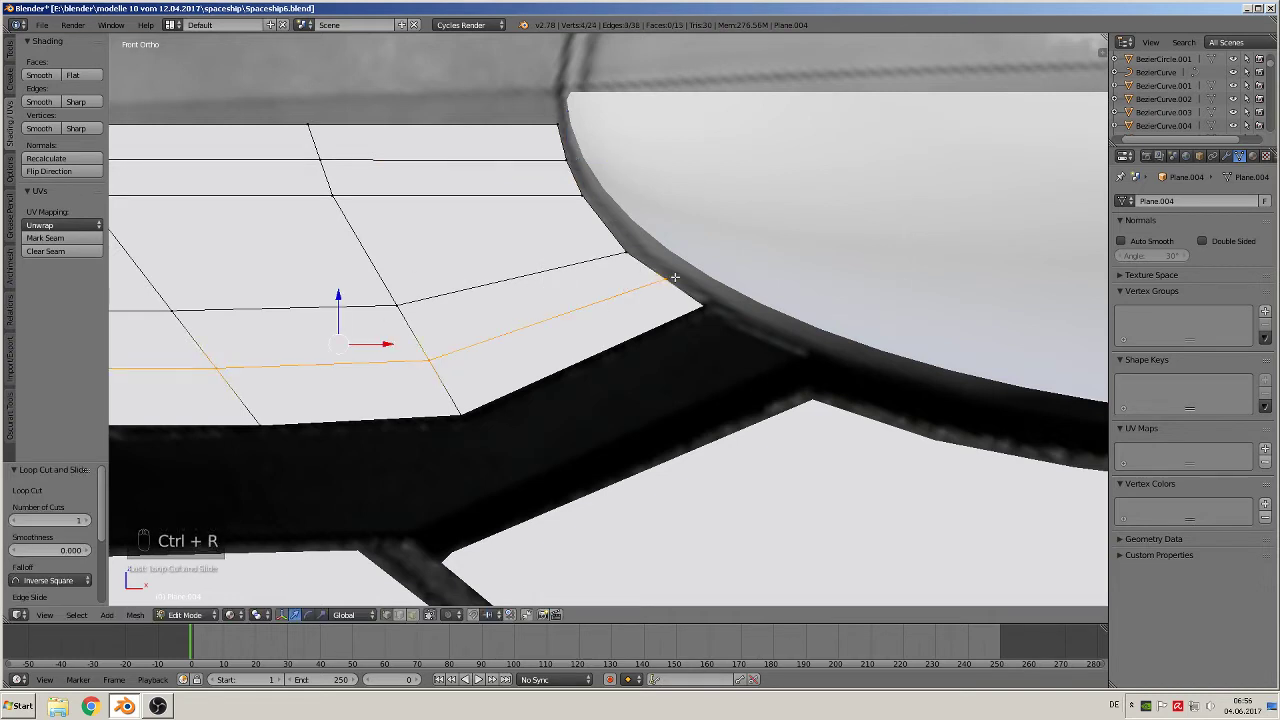
right_click(675, 277)
key(g)
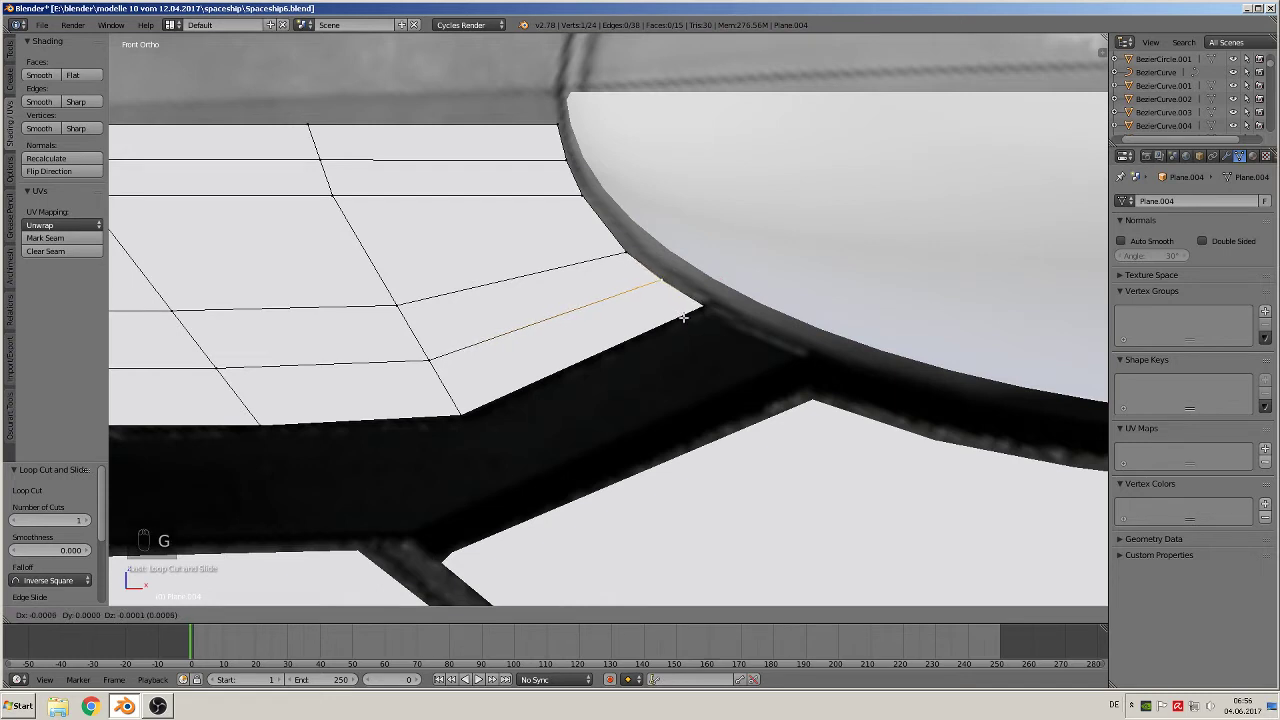
click(683, 318)
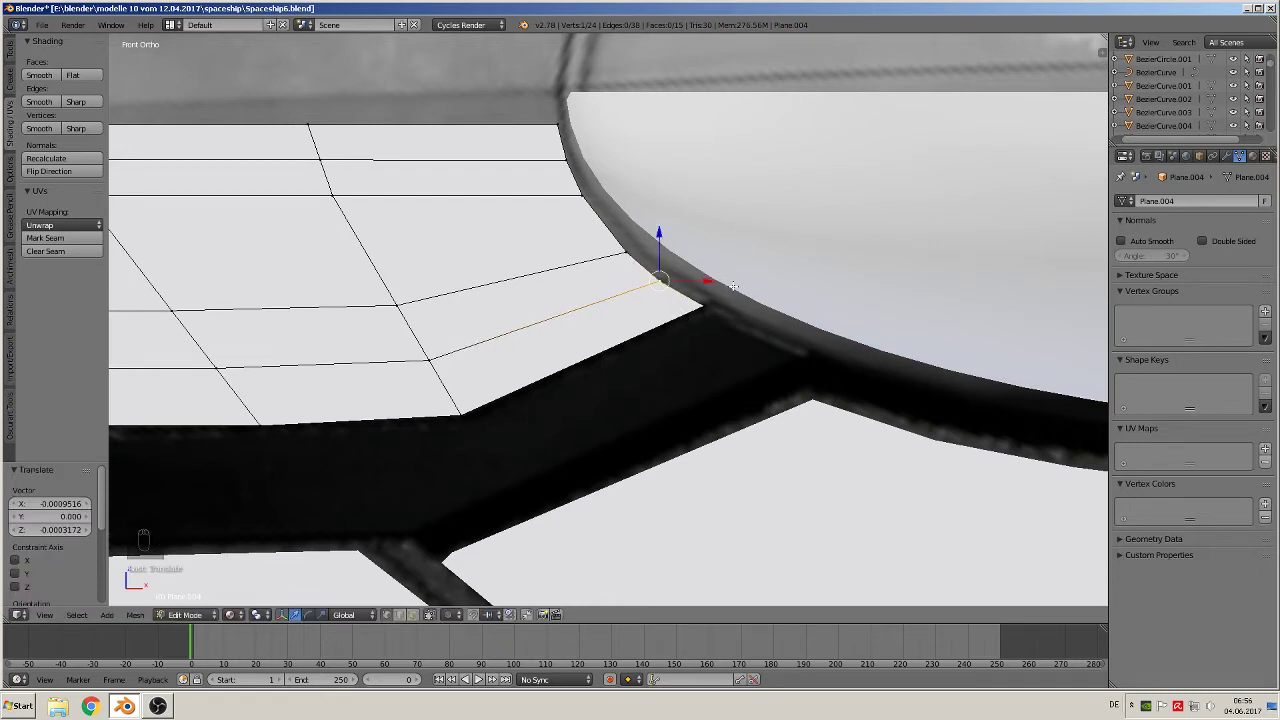
Nudge the three lowest front vertices along the canopy outline by about 0.0007, 0.001 and 0.0003 in X, from upper to lower.
right_click(625, 256)
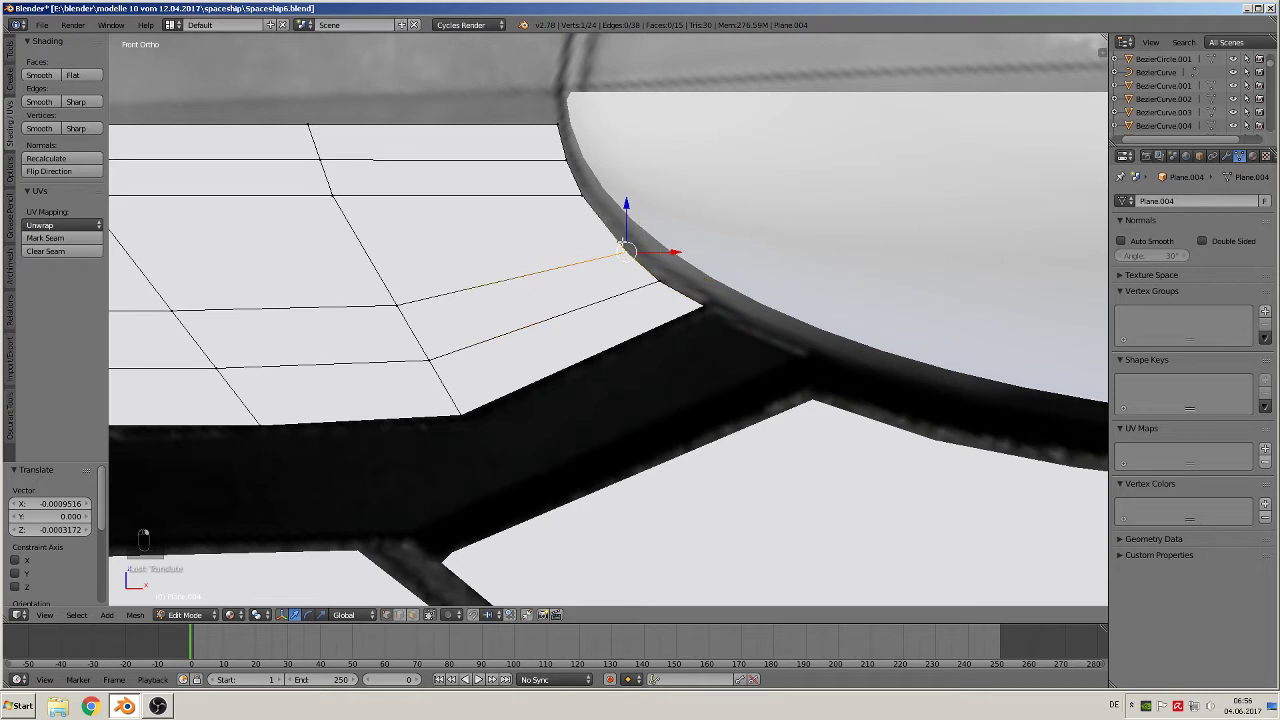
key(g)
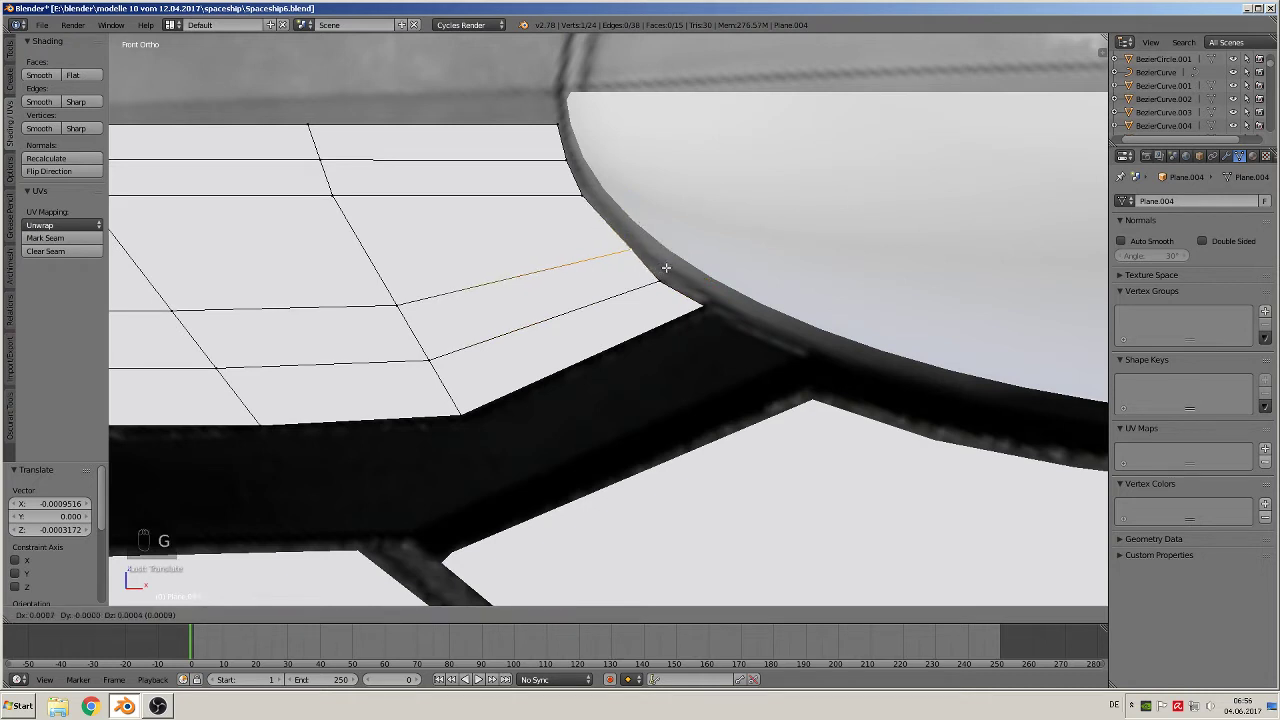
click(666, 268)
right_click(662, 279)
key(g)
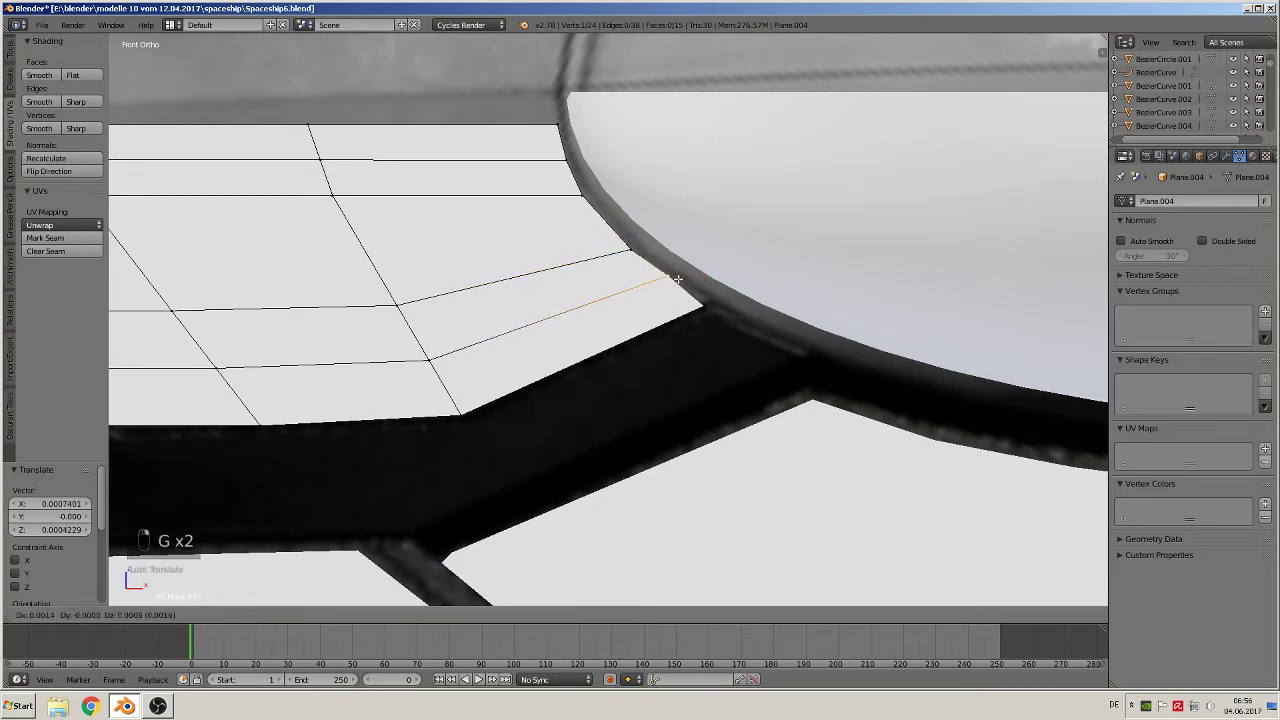
click(678, 280)
right_click(705, 295)
key(g)
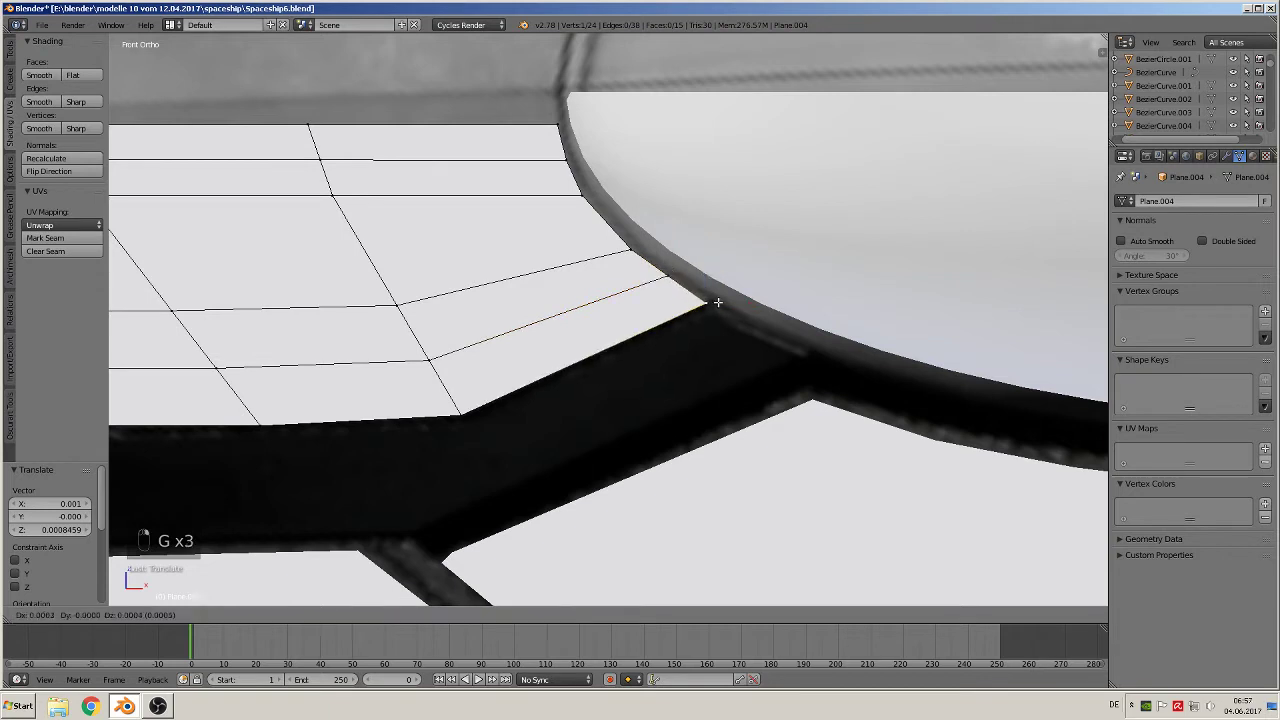
click(716, 301)
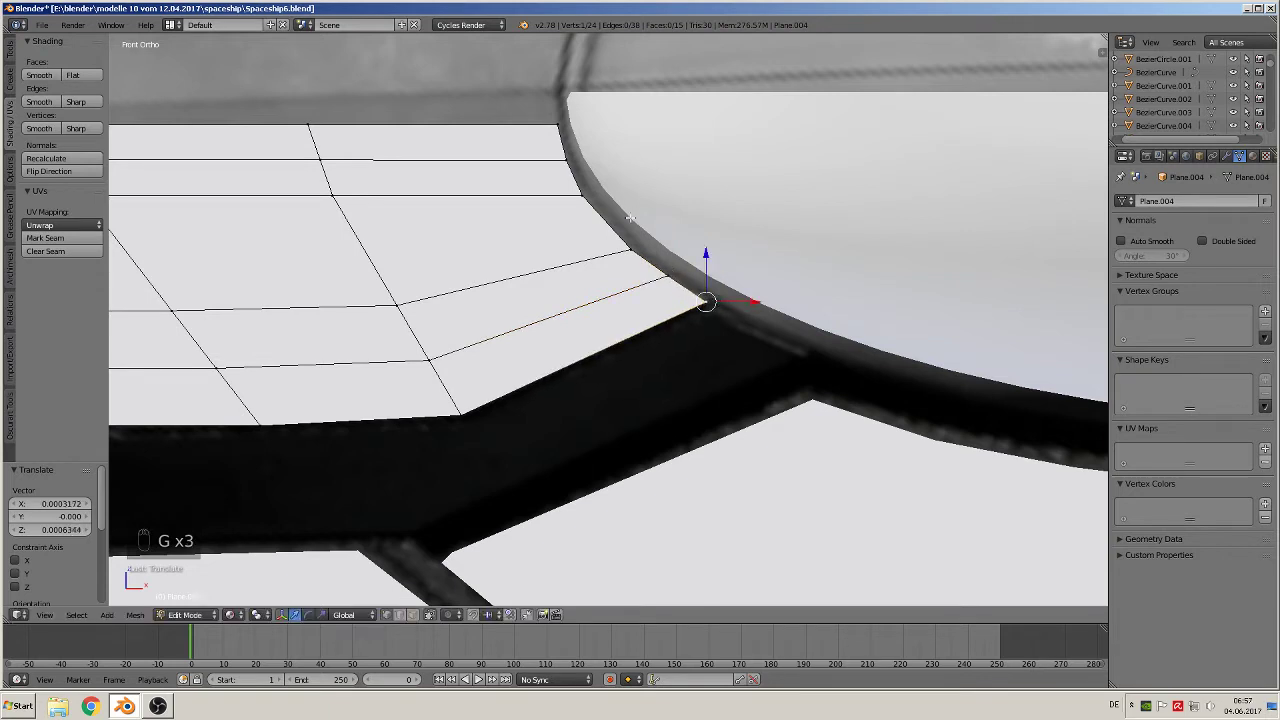
Cut an edge loop through the row just below the upper strip and shift its front vertex about -0.0008 in X.
key(ctrl+r)
click(606, 226)
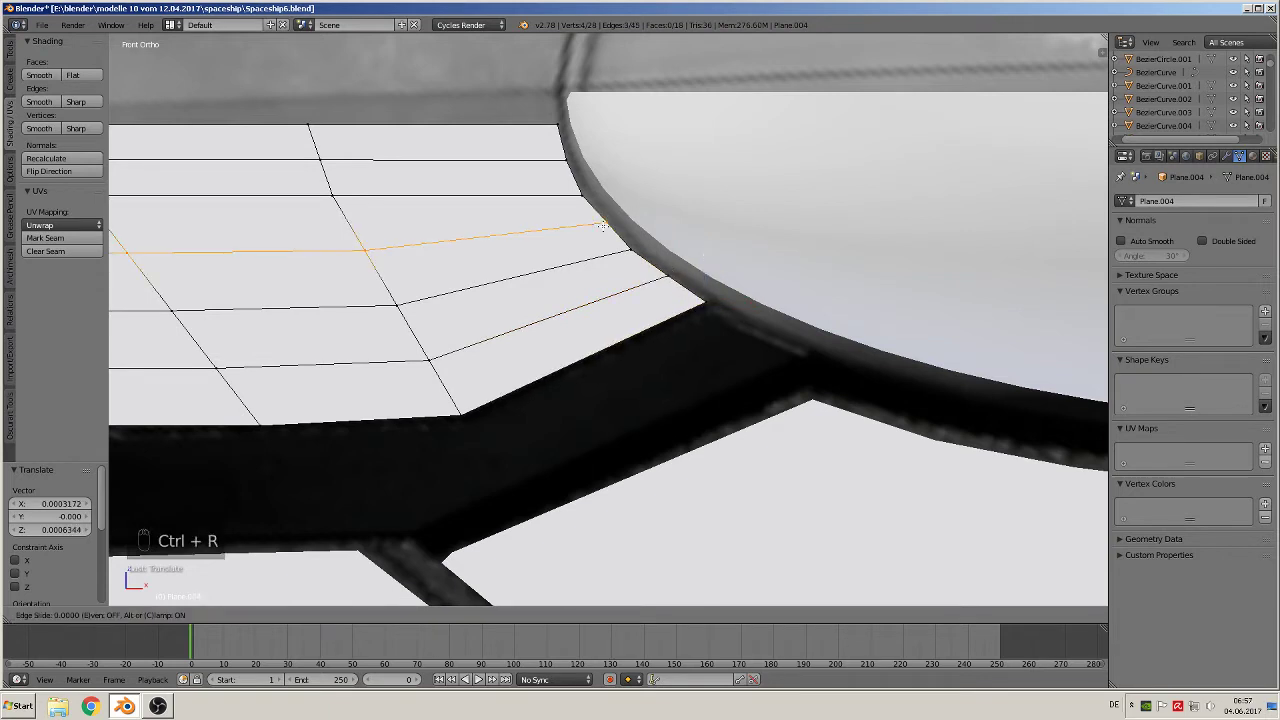
click(606, 226)
right_click(617, 224)
key(g)
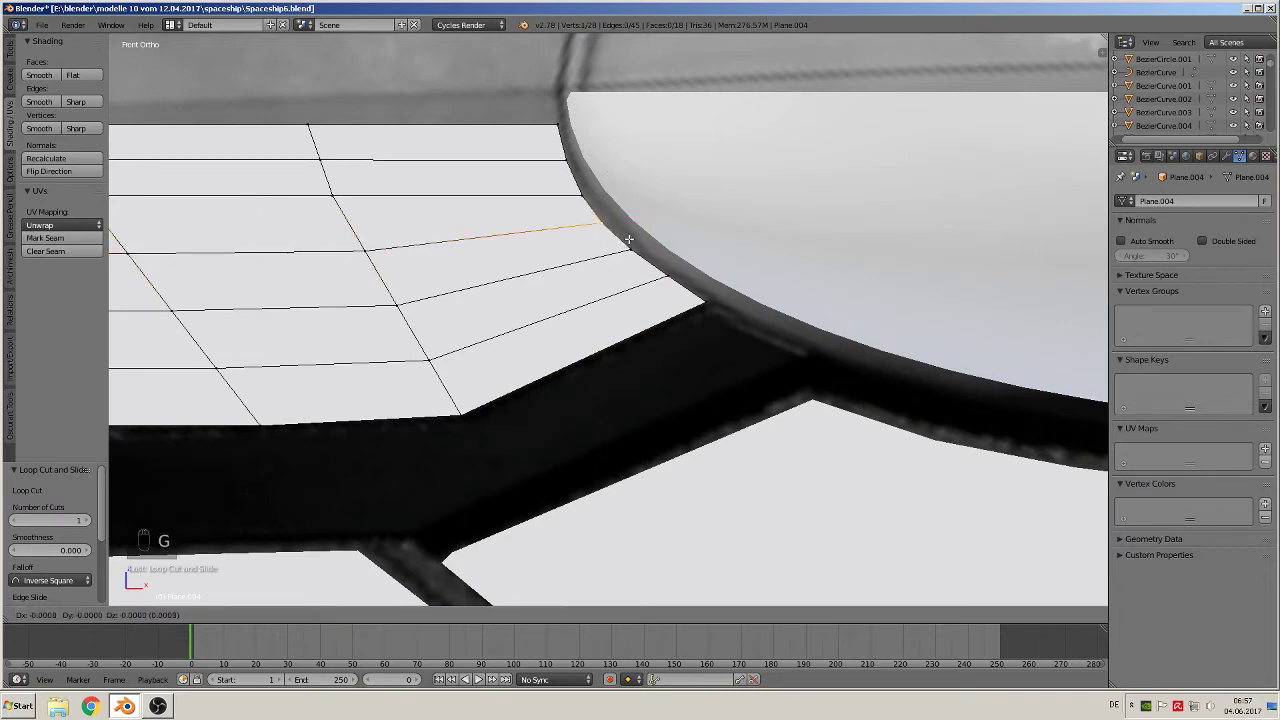
click(628, 240)
Shift the panel's upper front corner slightly in the negative X direction and the vertex below it about -0.0004 along X.
scroll(632, 300, down, 6)
key(Tab)
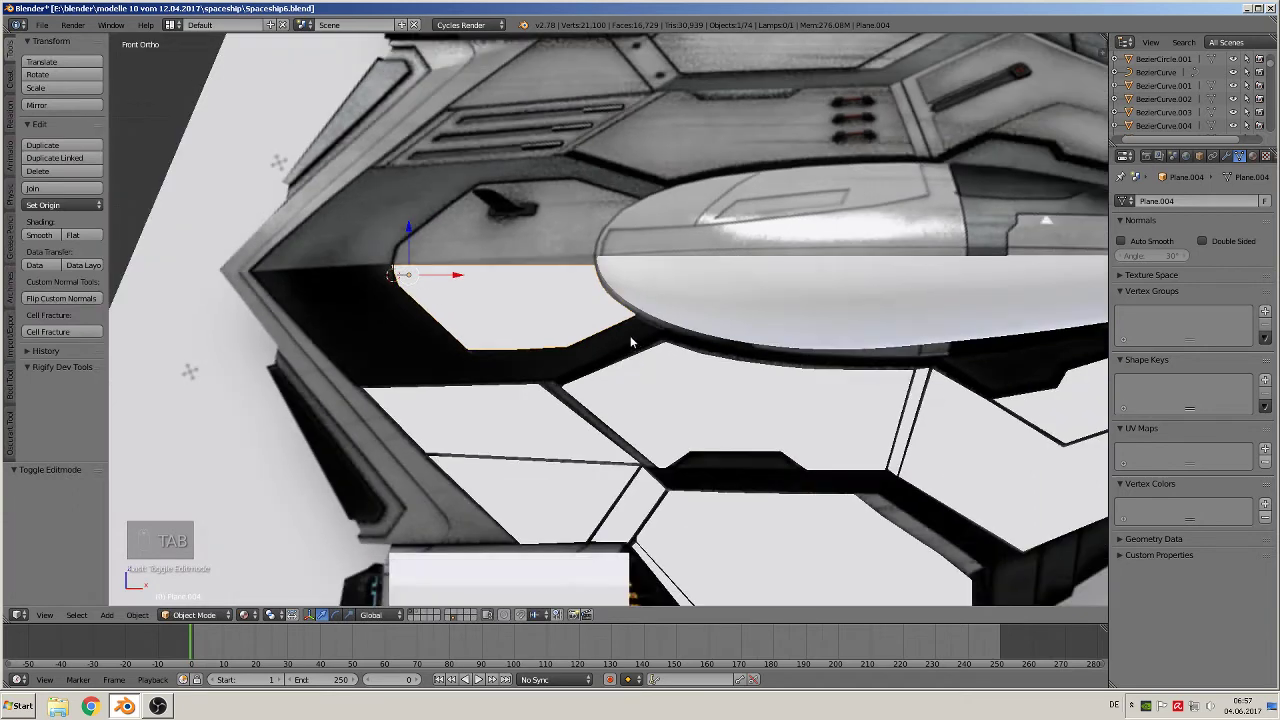
scroll(630, 335, up, 6)
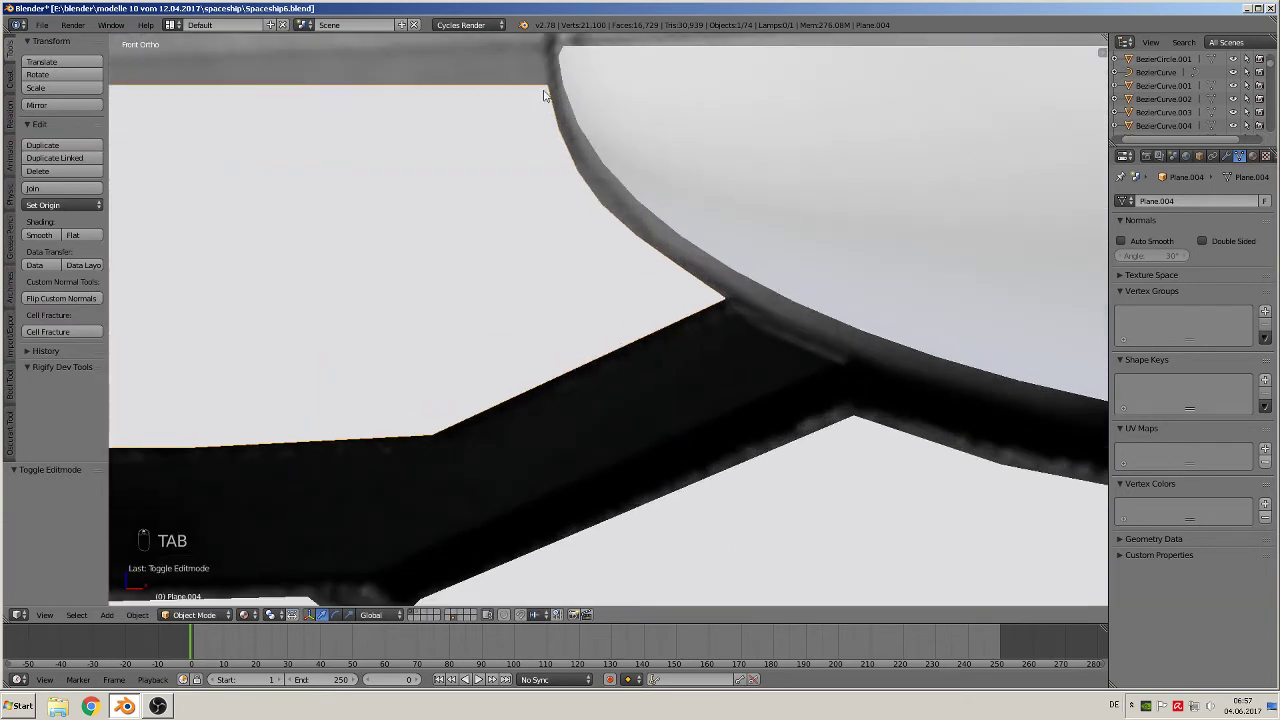
key(Tab)
right_click(557, 88)
drag(583, 87, 595, 128)
right_click(560, 128)
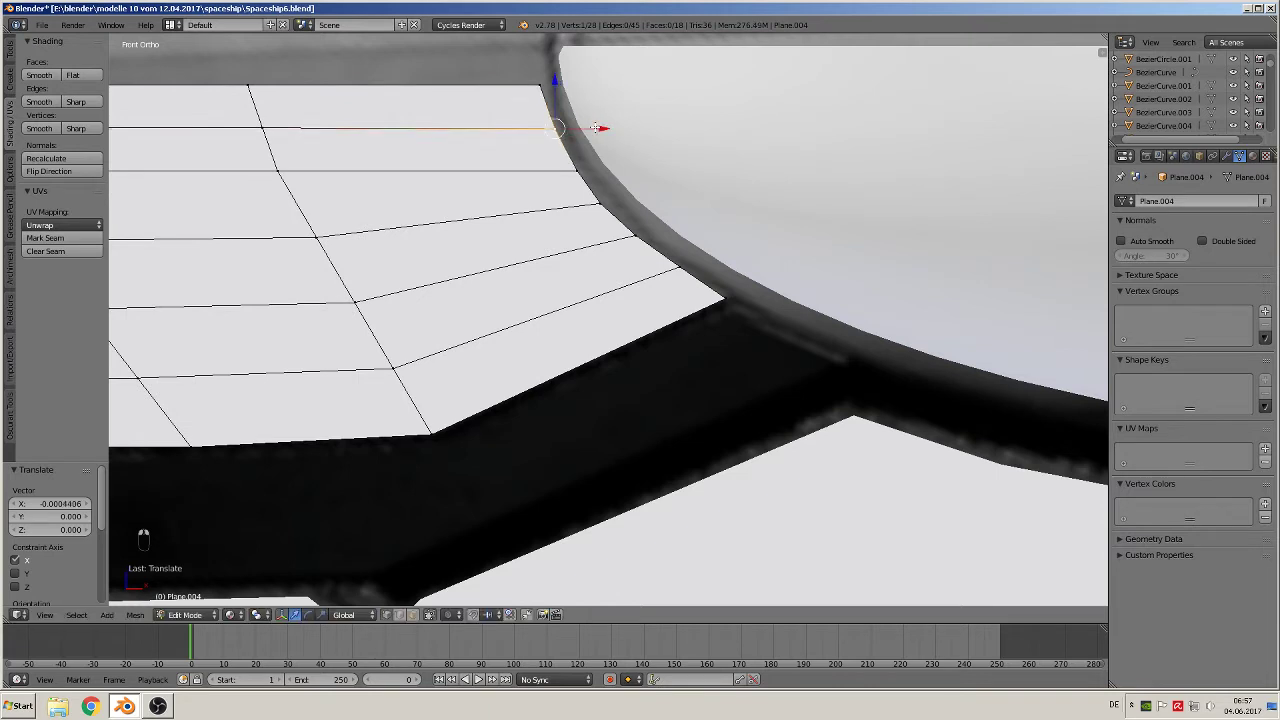
Shift one upper front vertex of the panel slightly in the positive X direction to follow the canopy outline.
key(Tab)
scroll(716, 258, down, 2)
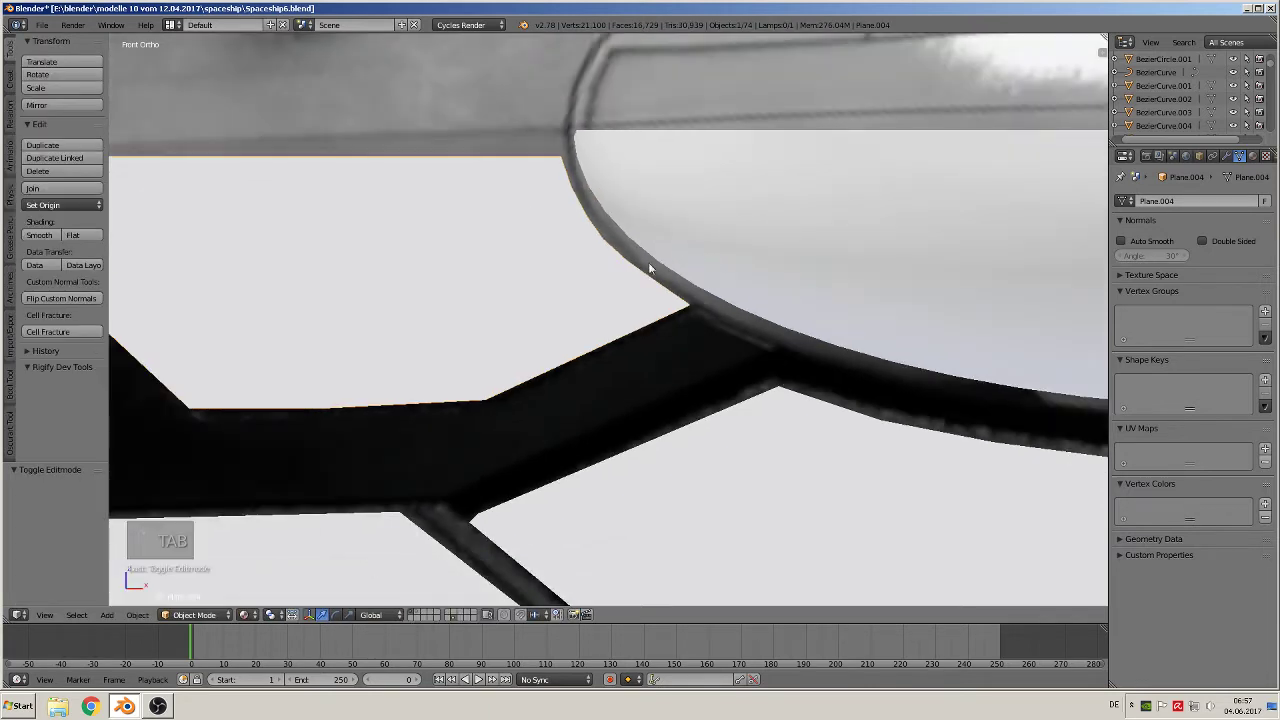
key(Tab)
right_click(603, 241)
drag(641, 238, 651, 240)
key(Tab)
middle_drag(666, 237, 718, 304)
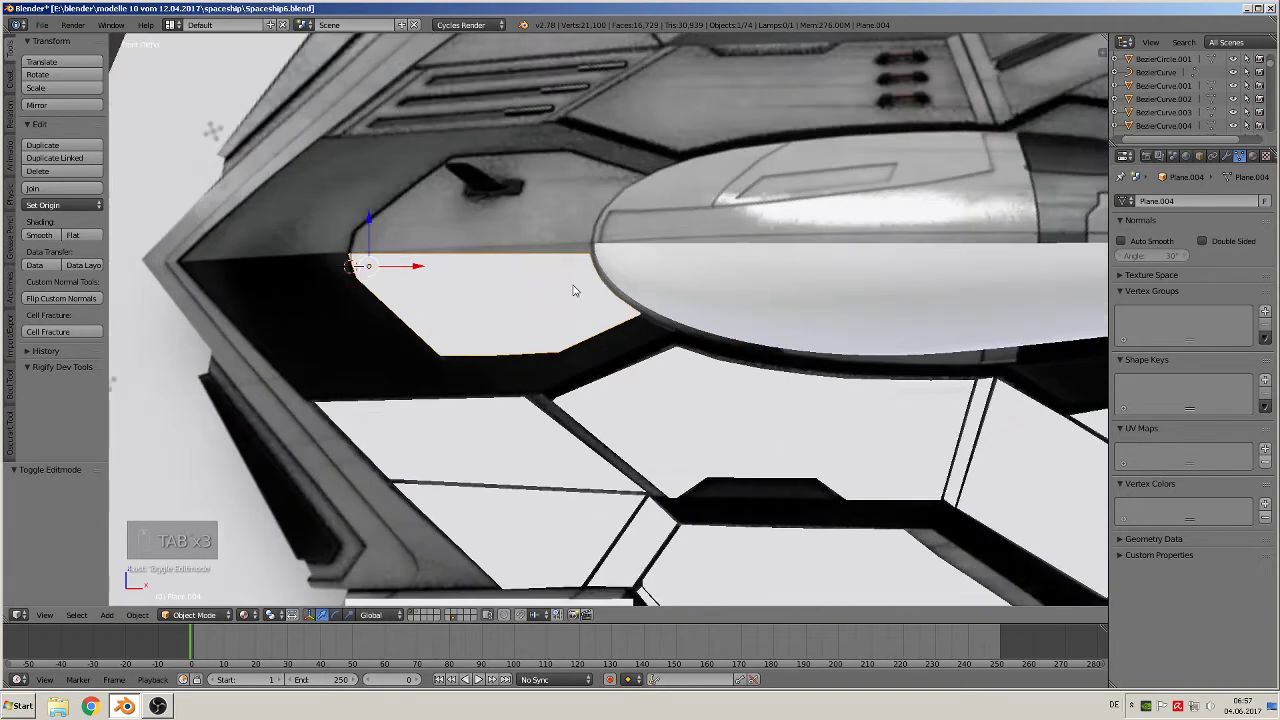
Cut one edge loop through the panel's middle, rear and front columns, each centred between the existing crosswise loops.
key(Tab)
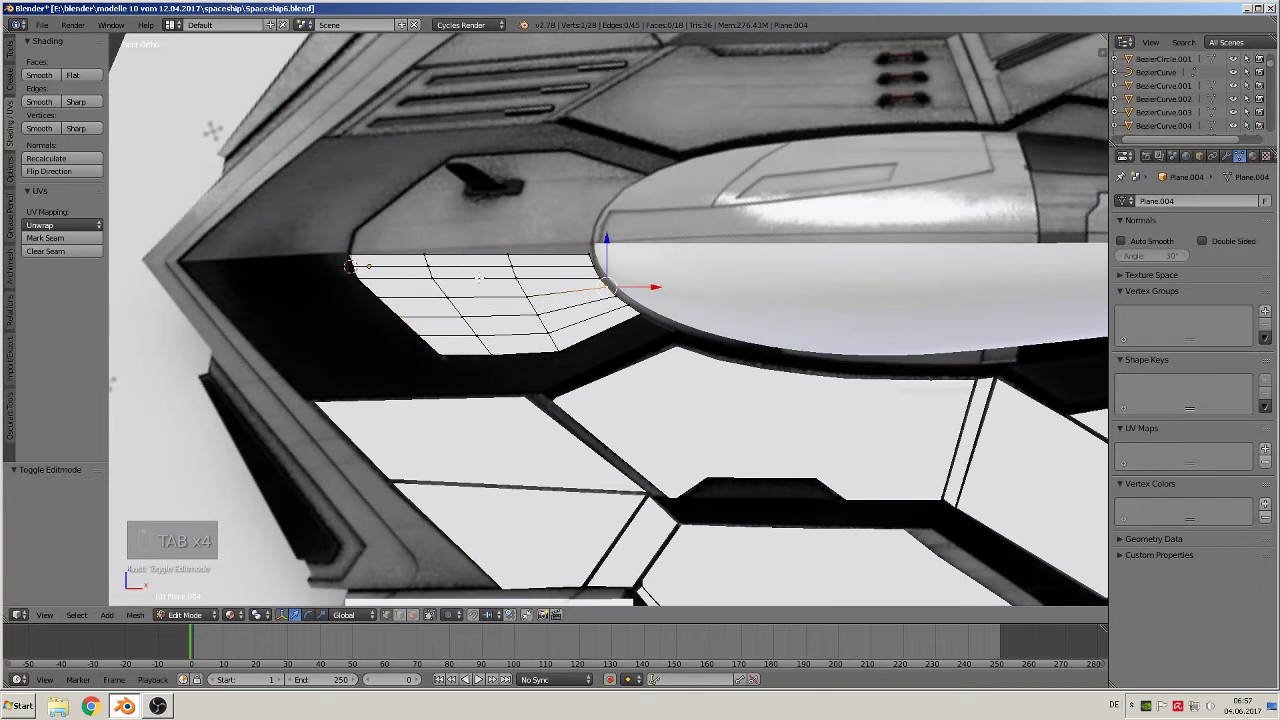
key(ctrl+r)
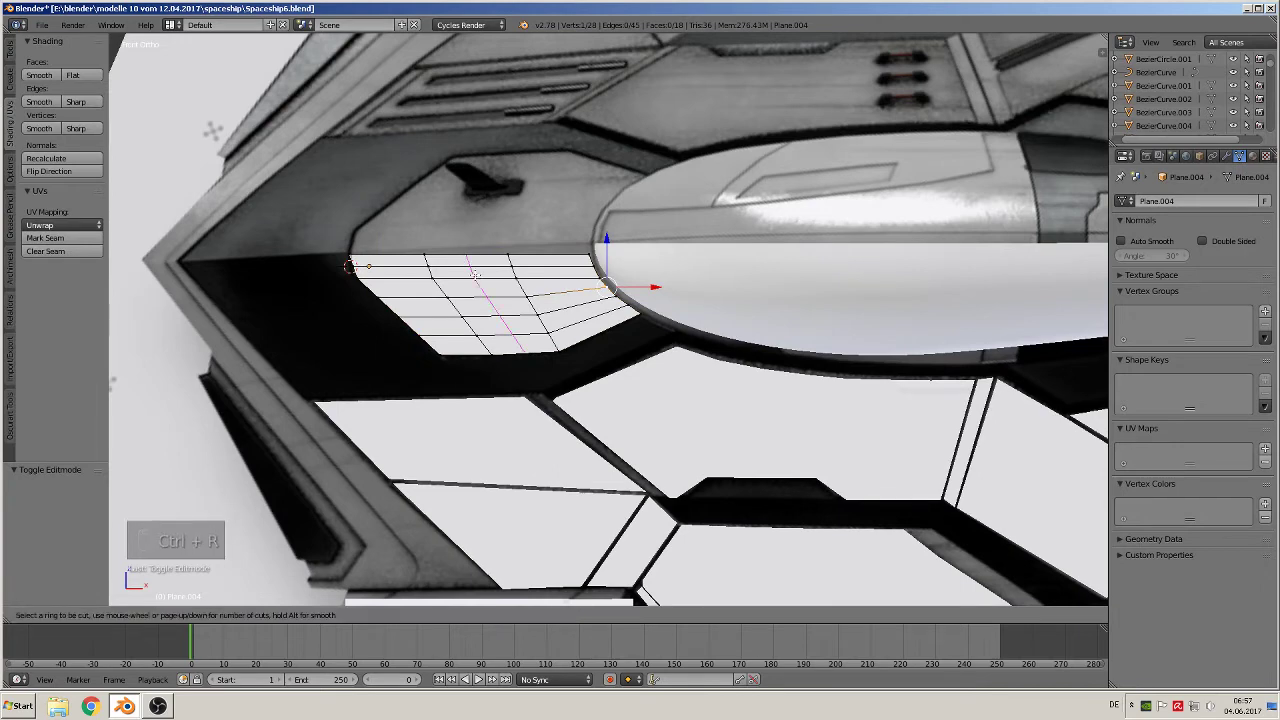
click(476, 277)
click(476, 277)
key(ctrl+r)
click(399, 276)
click(399, 276)
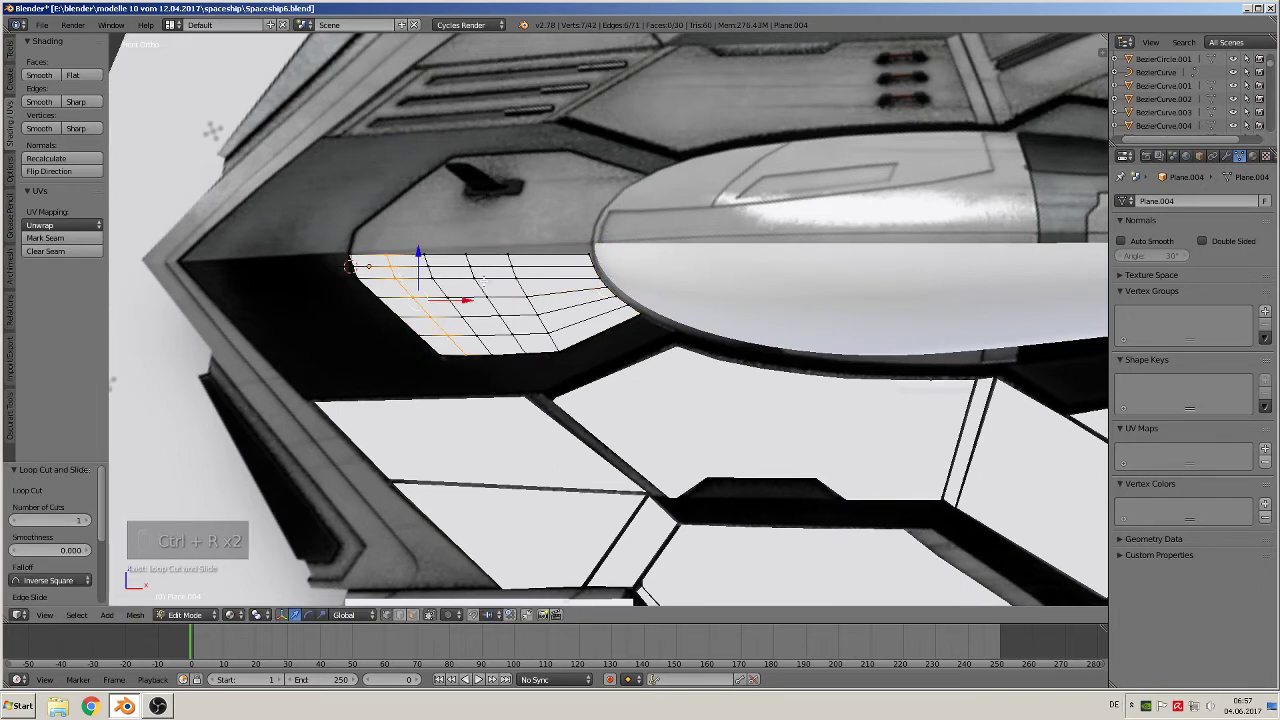
key(ctrl+r)
click(568, 269)
click(568, 269)
key(Tab)
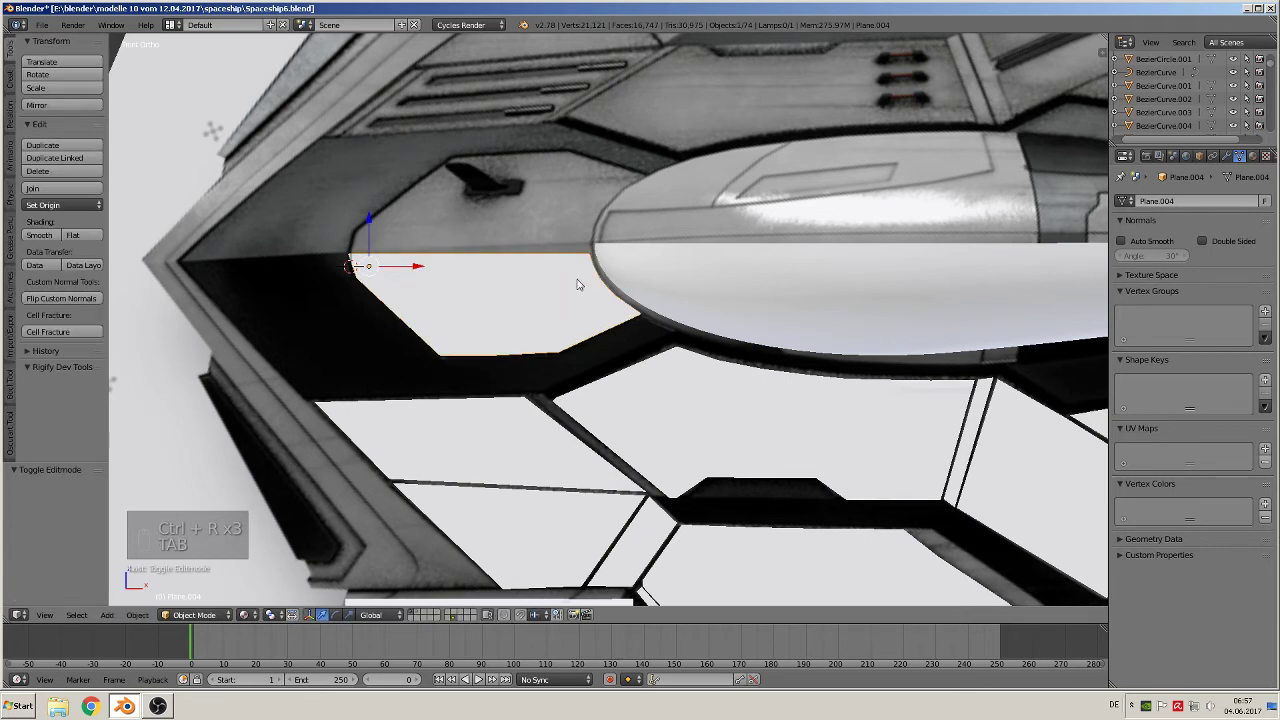
Examine the surrounding ship reference images and the cluster of hexagonal cells beneath the wing in the hangar view.
scroll(585, 300, down, 2)
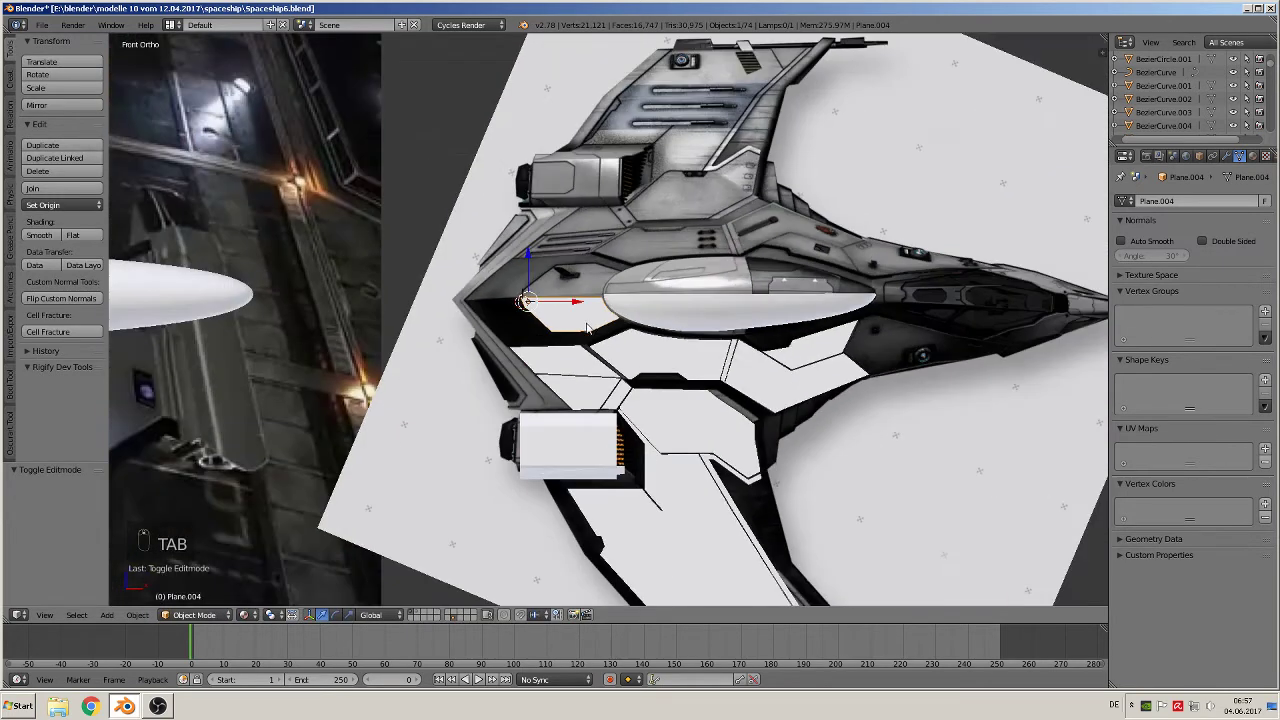
scroll(590, 328, down, 3)
scroll(705, 409, down, 5)
shift+middle_drag(752, 422, 627, 352)
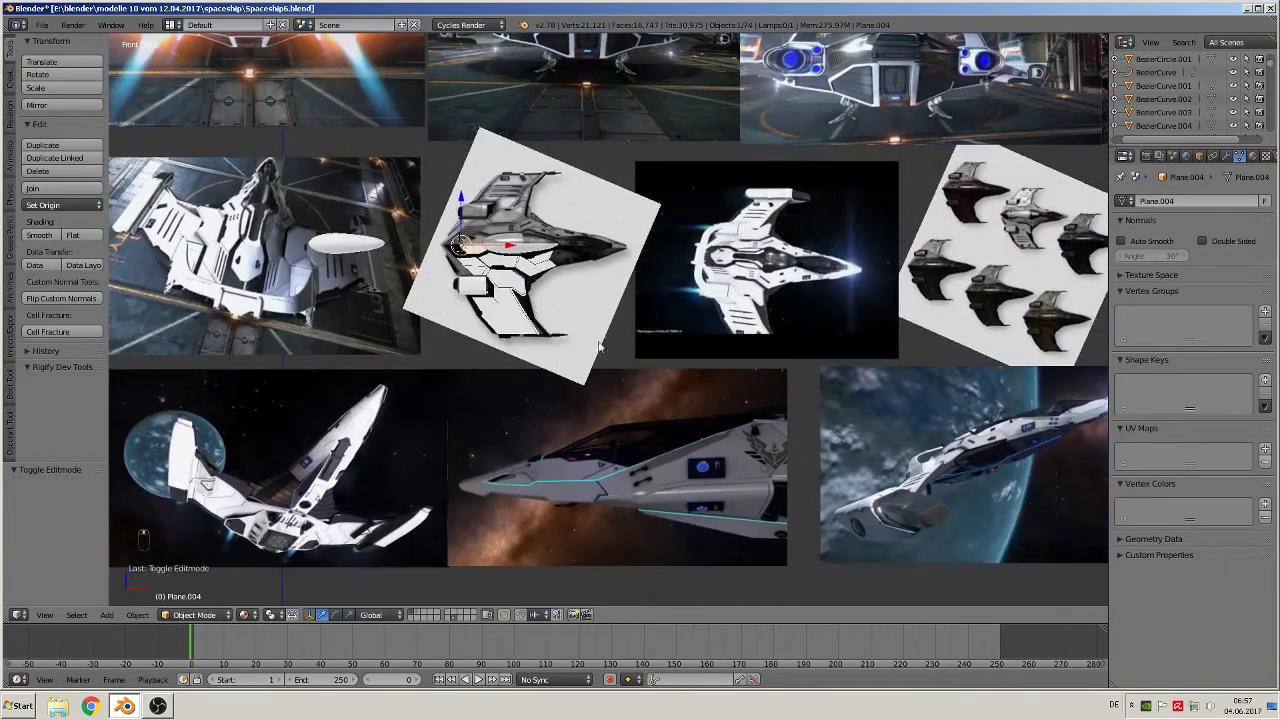
shift+middle_drag(749, 204, 786, 413)
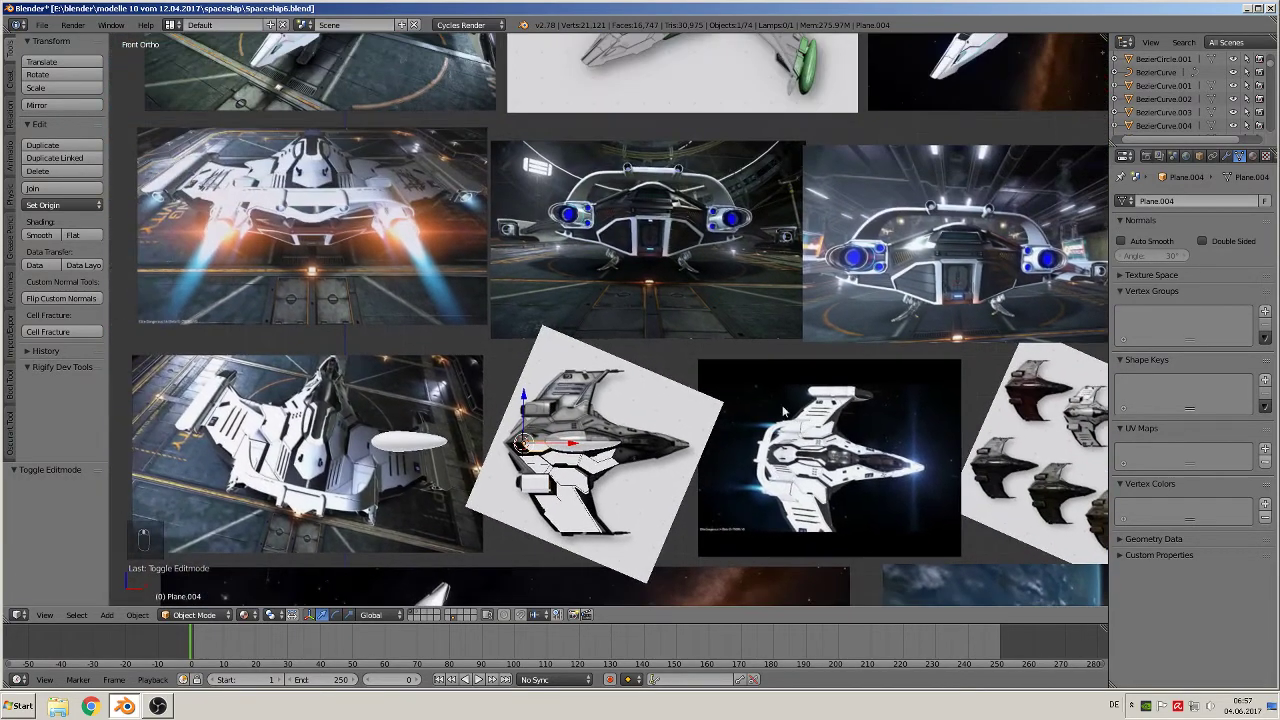
shift+middle_drag(660, 274, 659, 459)
shift+middle_drag(612, 364, 602, 564)
shift+middle_drag(283, 215, 606, 348)
scroll(588, 344, up, 8)
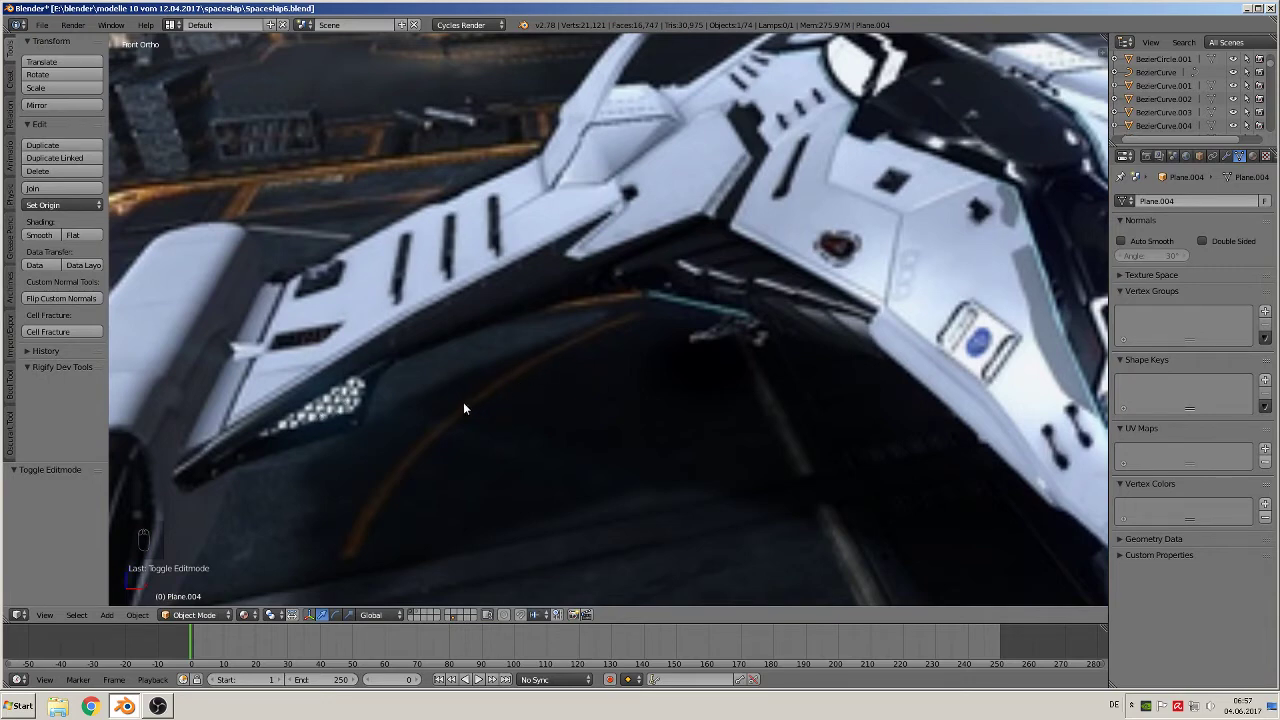
Place the 3D cursor on the honeycomb cells beneath the wing and add a cylinder with 6 vertices there.
click(330, 407)
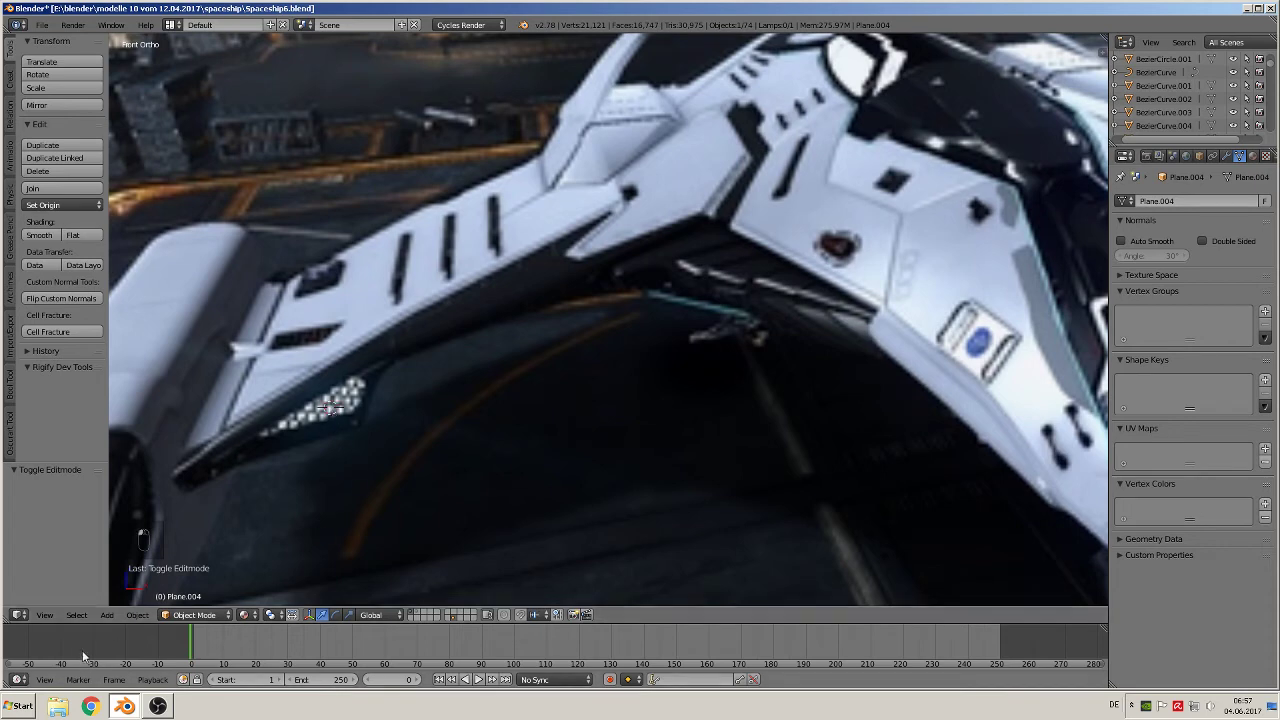
click(107, 615)
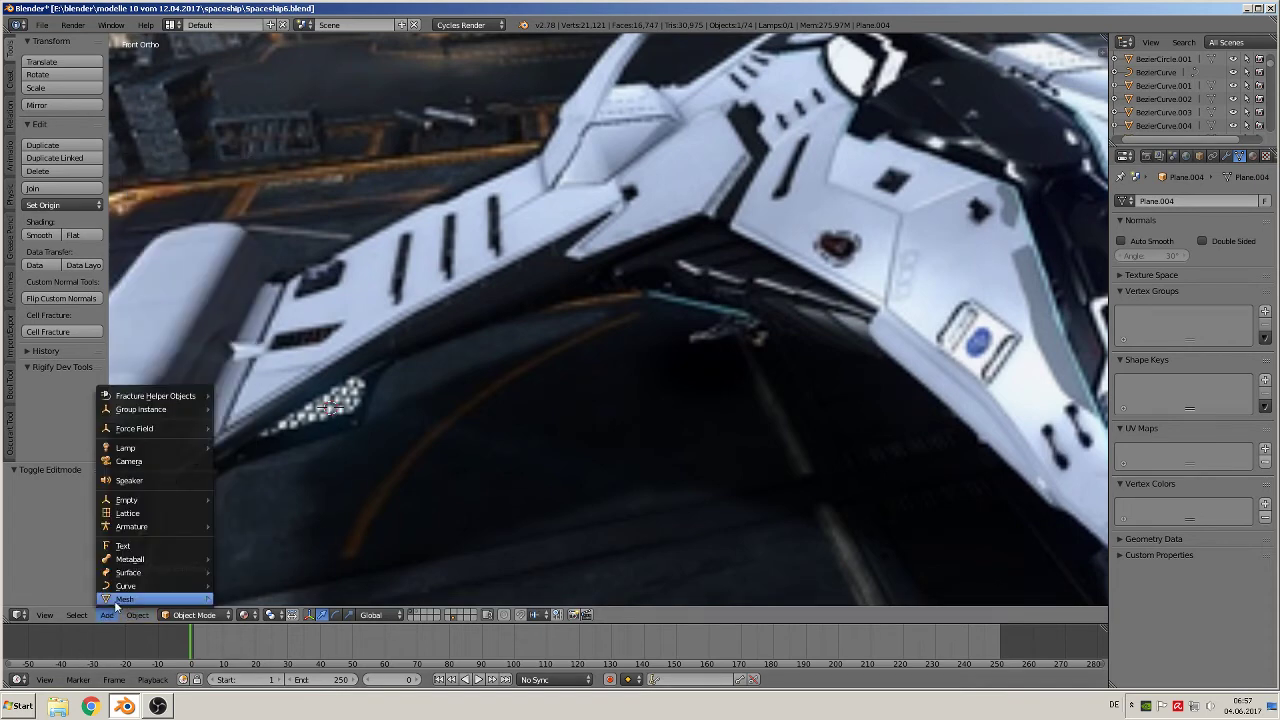
mouse_move(120, 599)
click(261, 336)
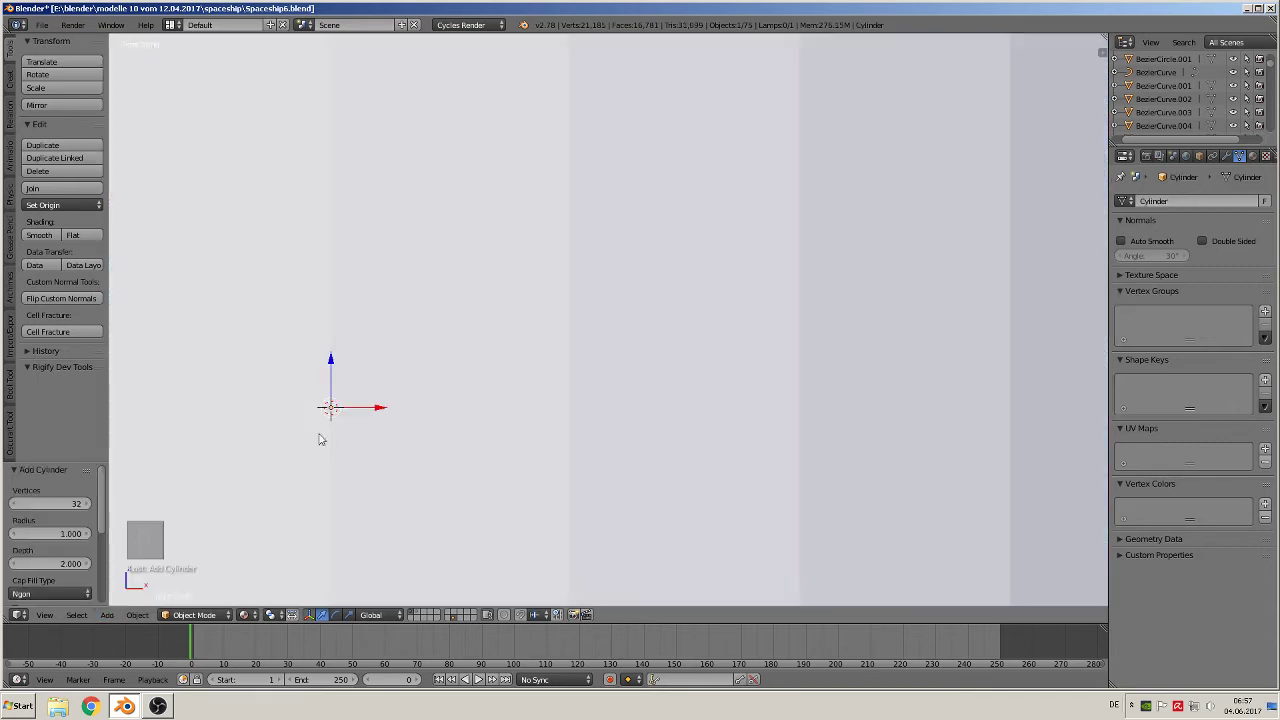
click(53, 502)
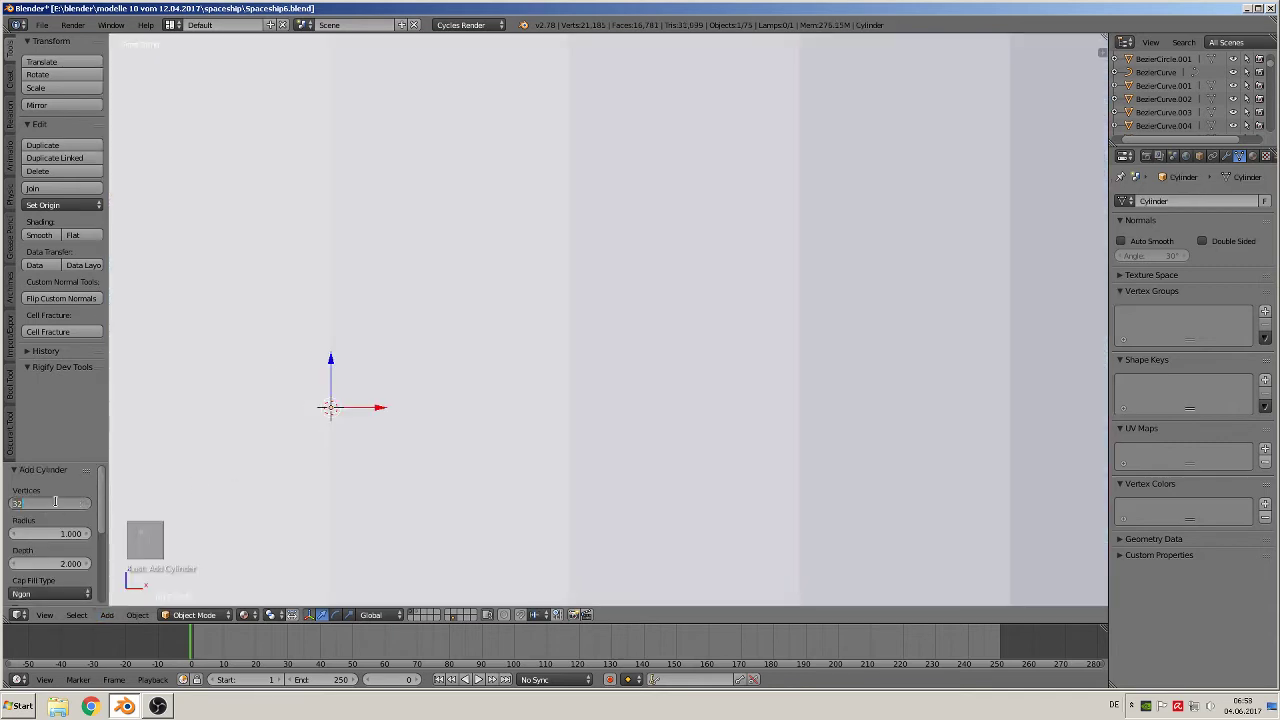
text(&)
key(Return)
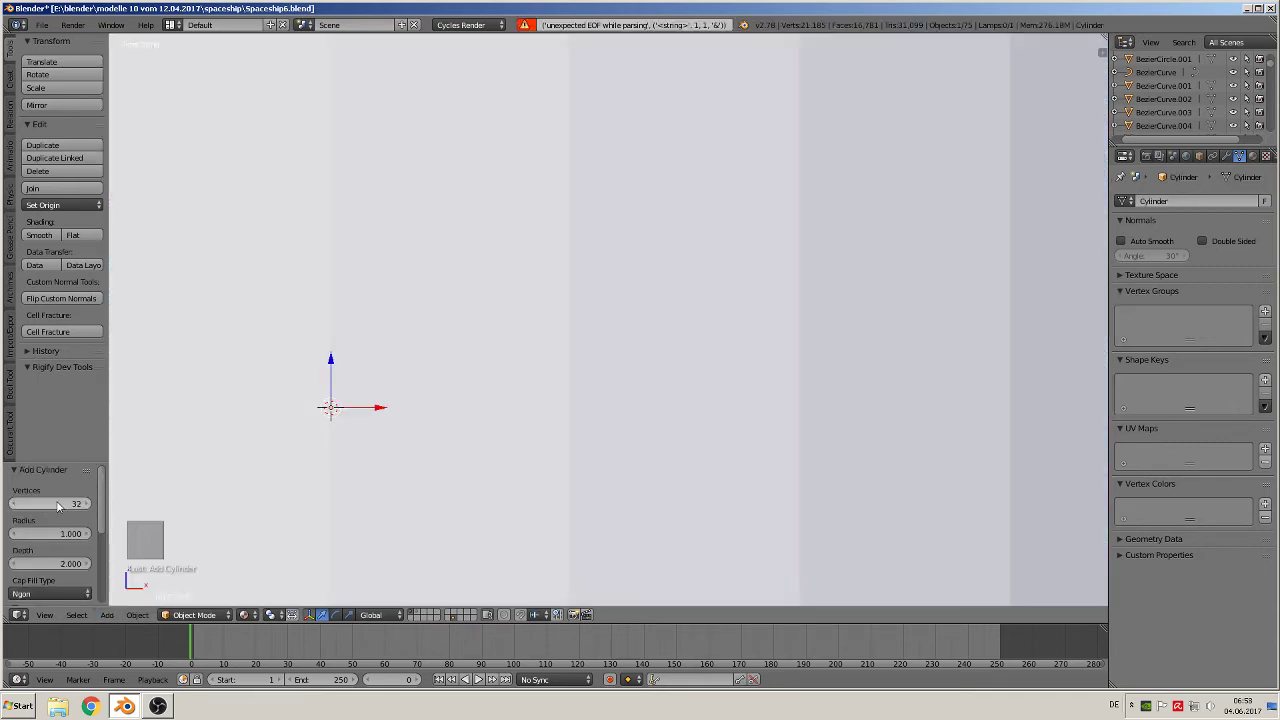
click(62, 507)
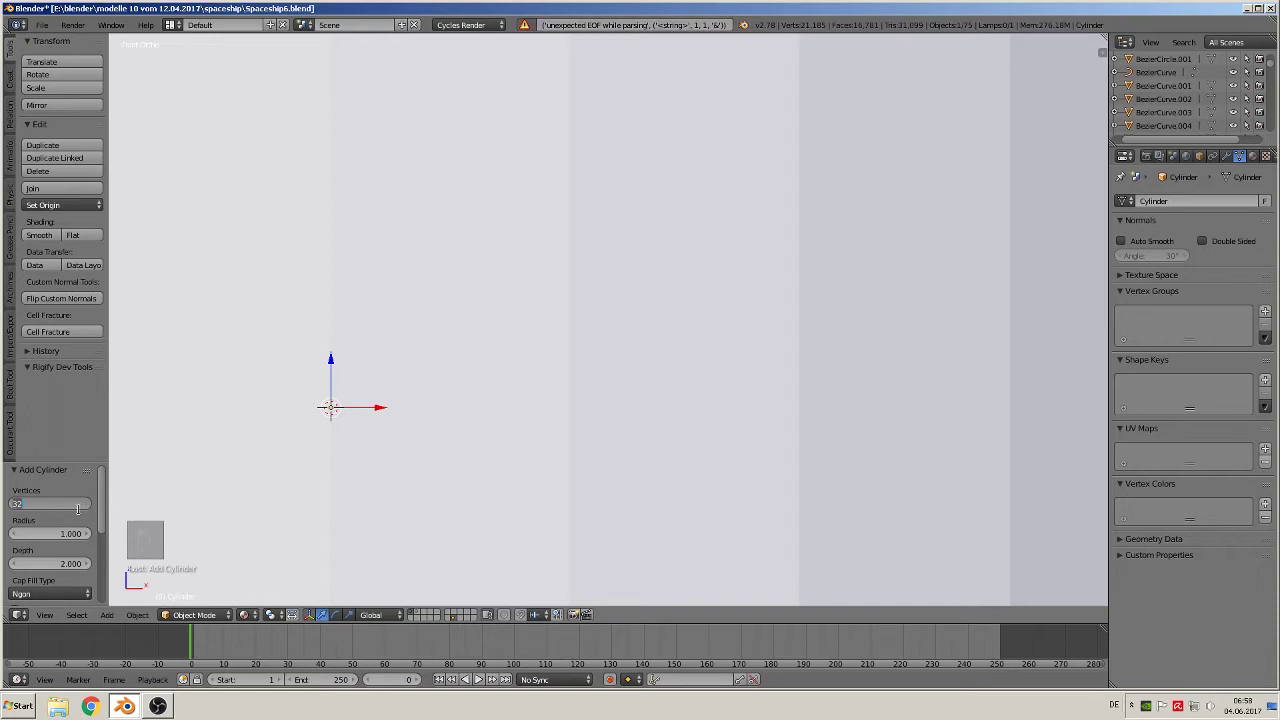
text(6)
key(Return)
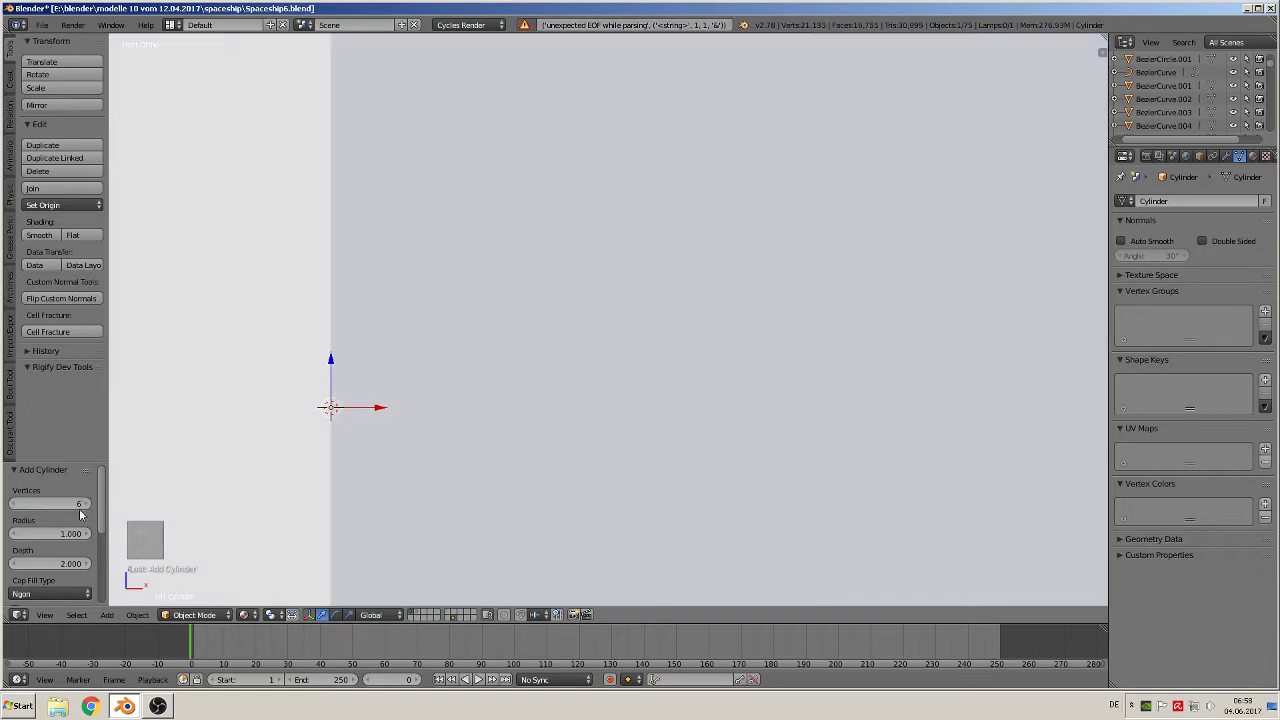
Scale the cylinder down by about 0.042 and again by about 0.105 to roughly match a single honeycomb cell.
scroll(550, 447, down, 5)
scroll(550, 447, down, 3)
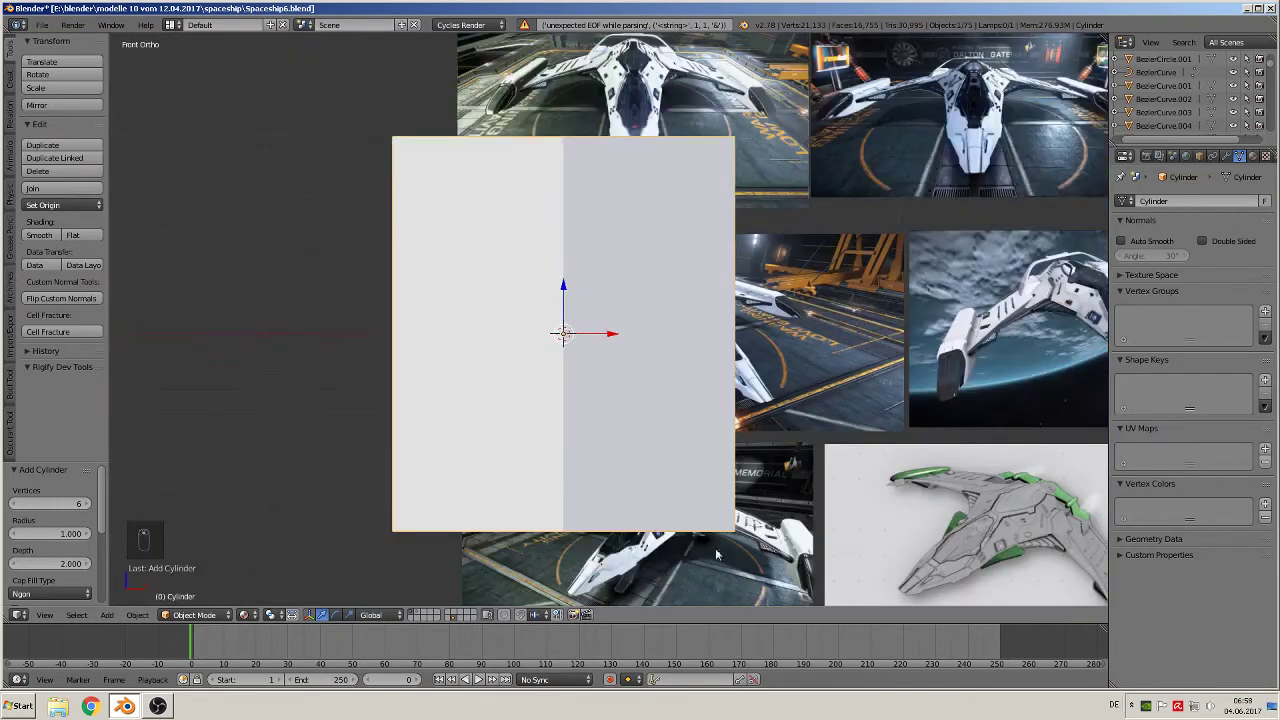
key(s)
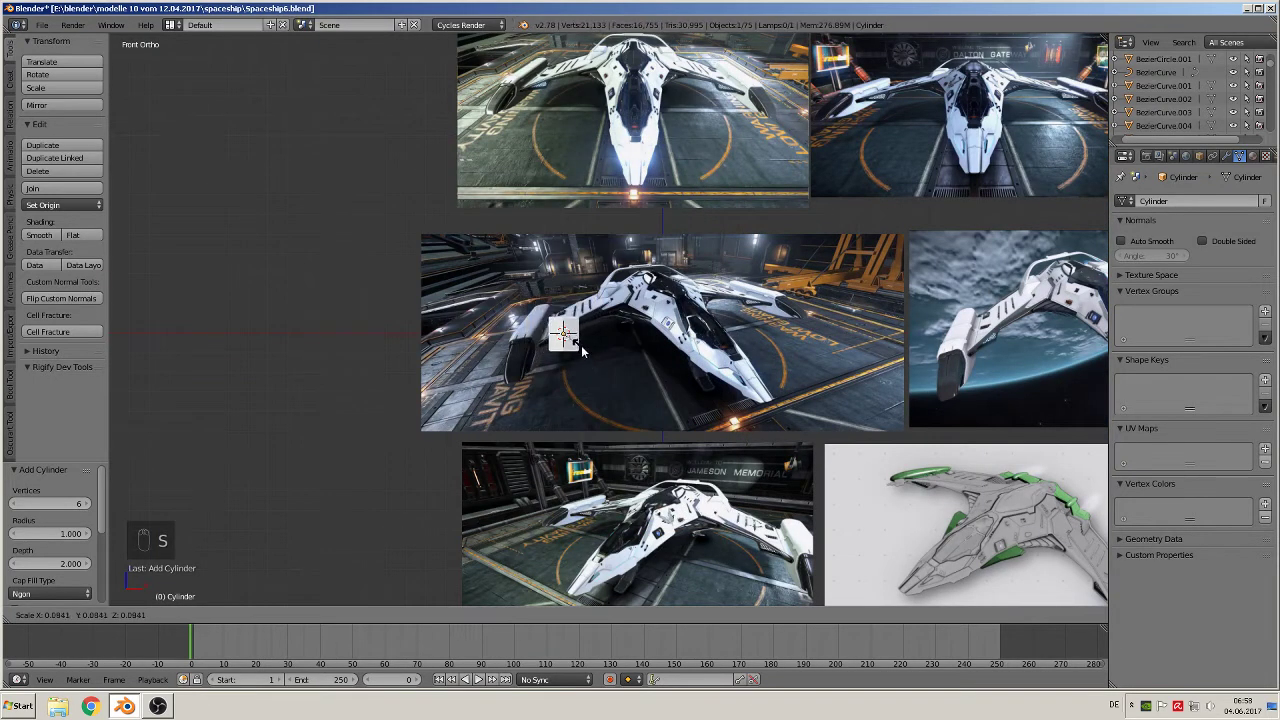
click(575, 337)
scroll(600, 380, up, 8)
key(s)
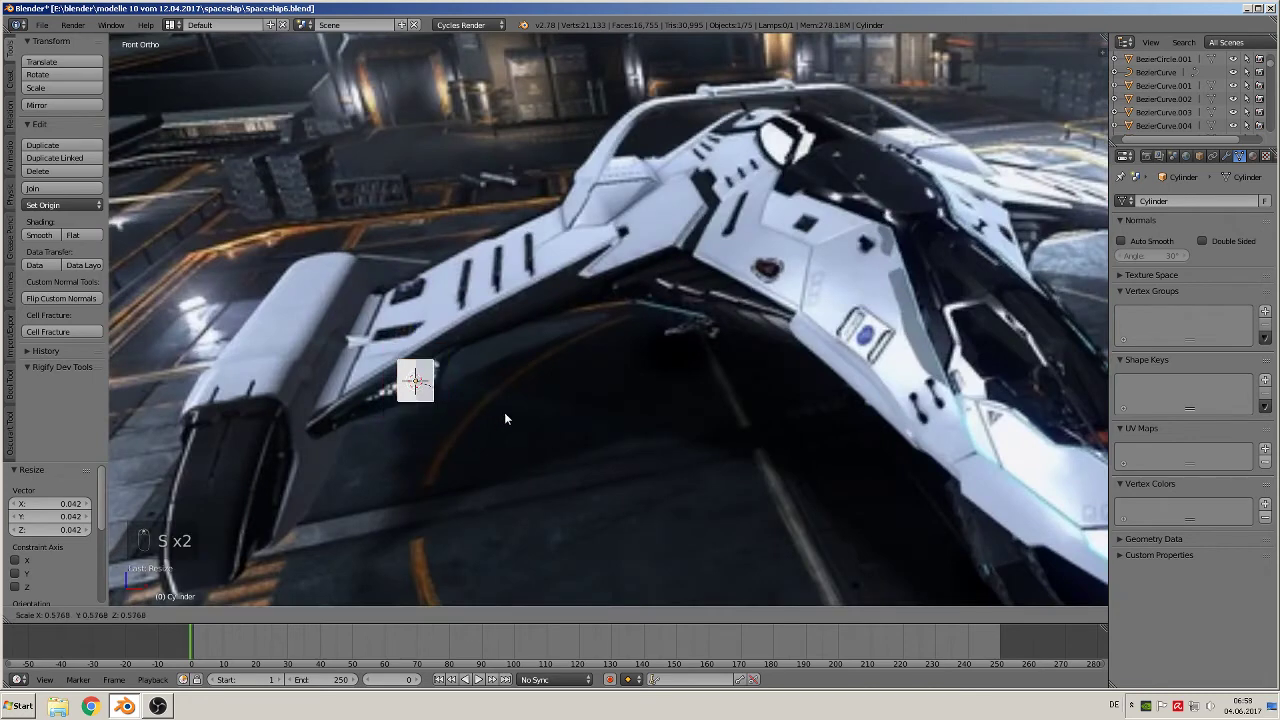
click(432, 382)
scroll(440, 410, up, 6)
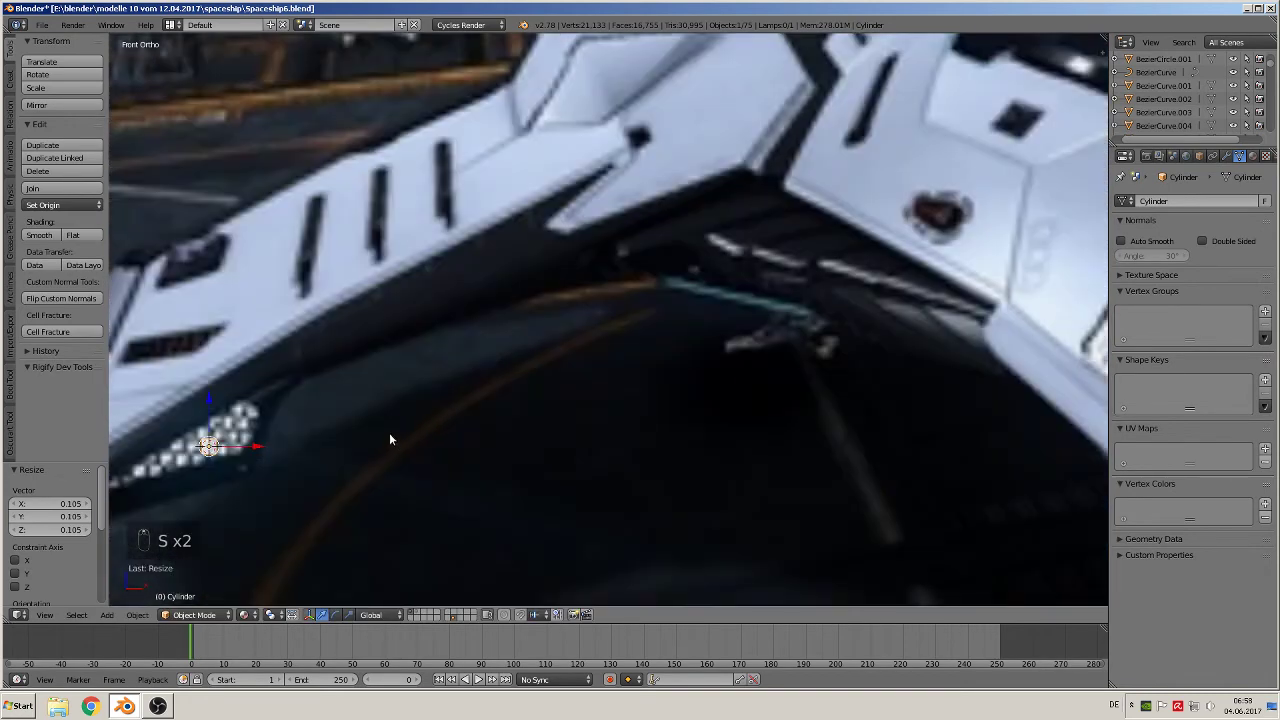
scroll(790, 298, up, 4)
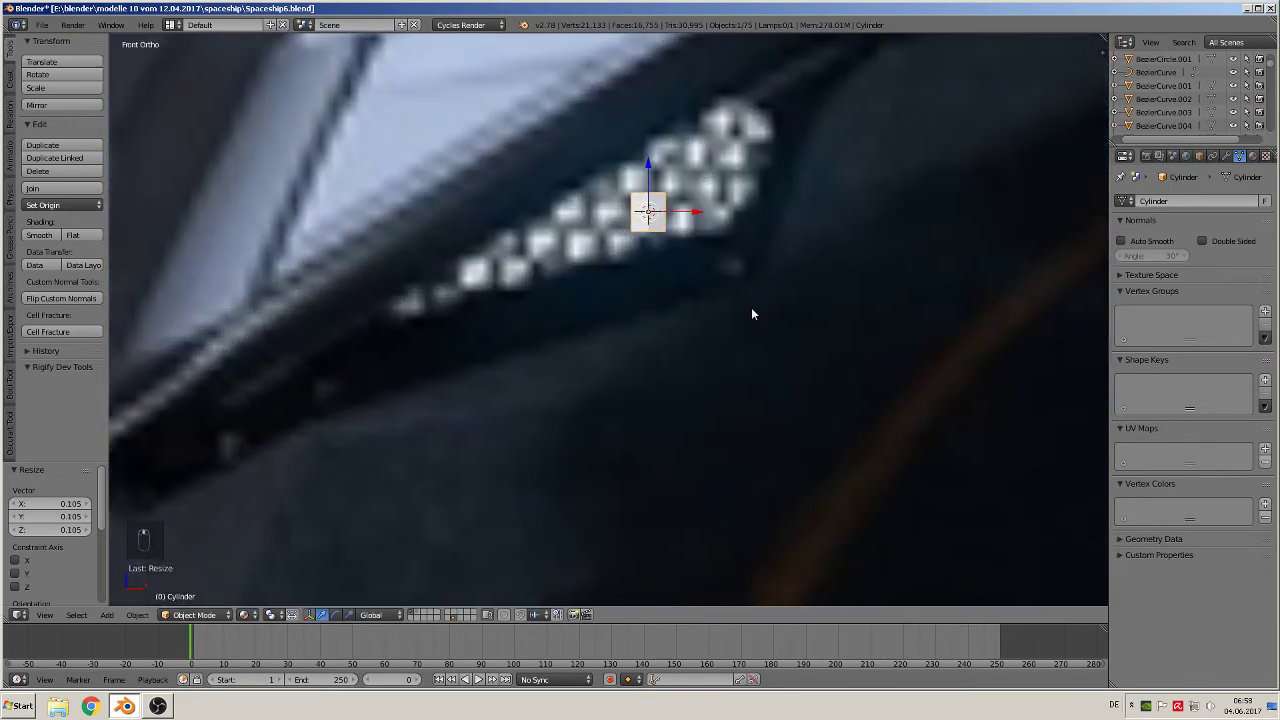
Flatten the cylinder along Z by about 0.144 and rotate it 90° about X so its hexagonal face points forward.
key(s)
key(z)
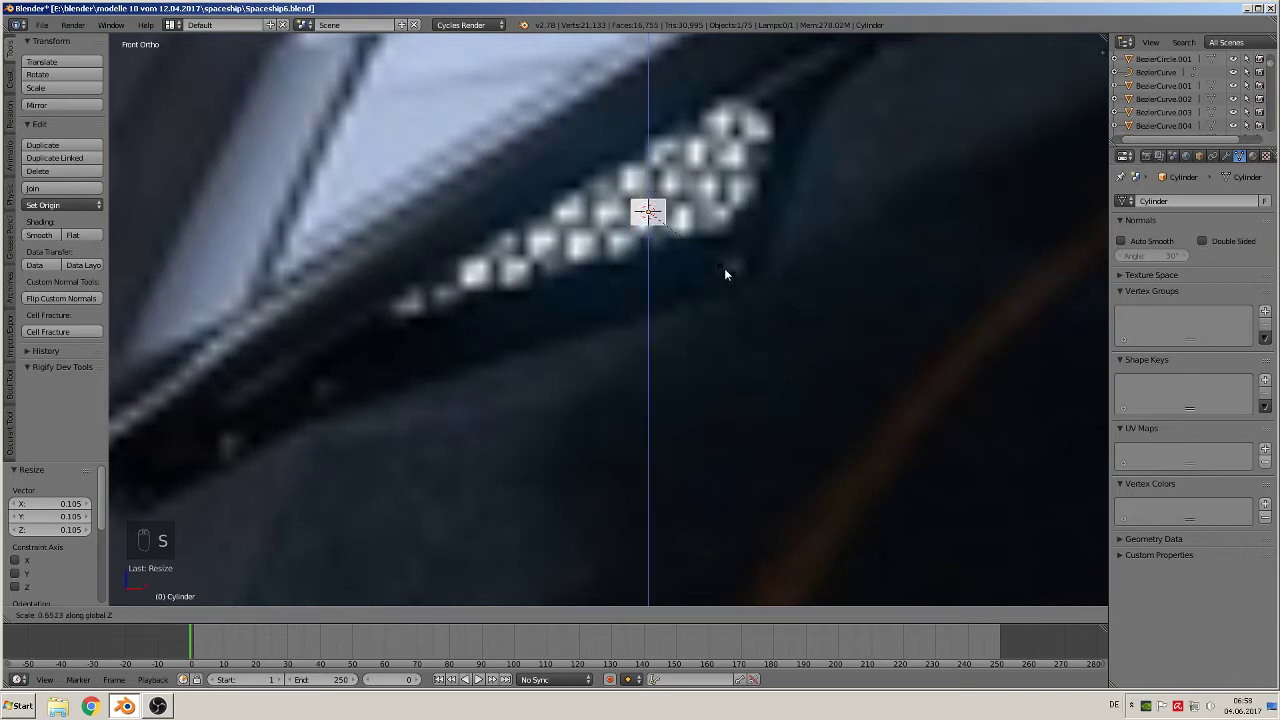
click(670, 226)
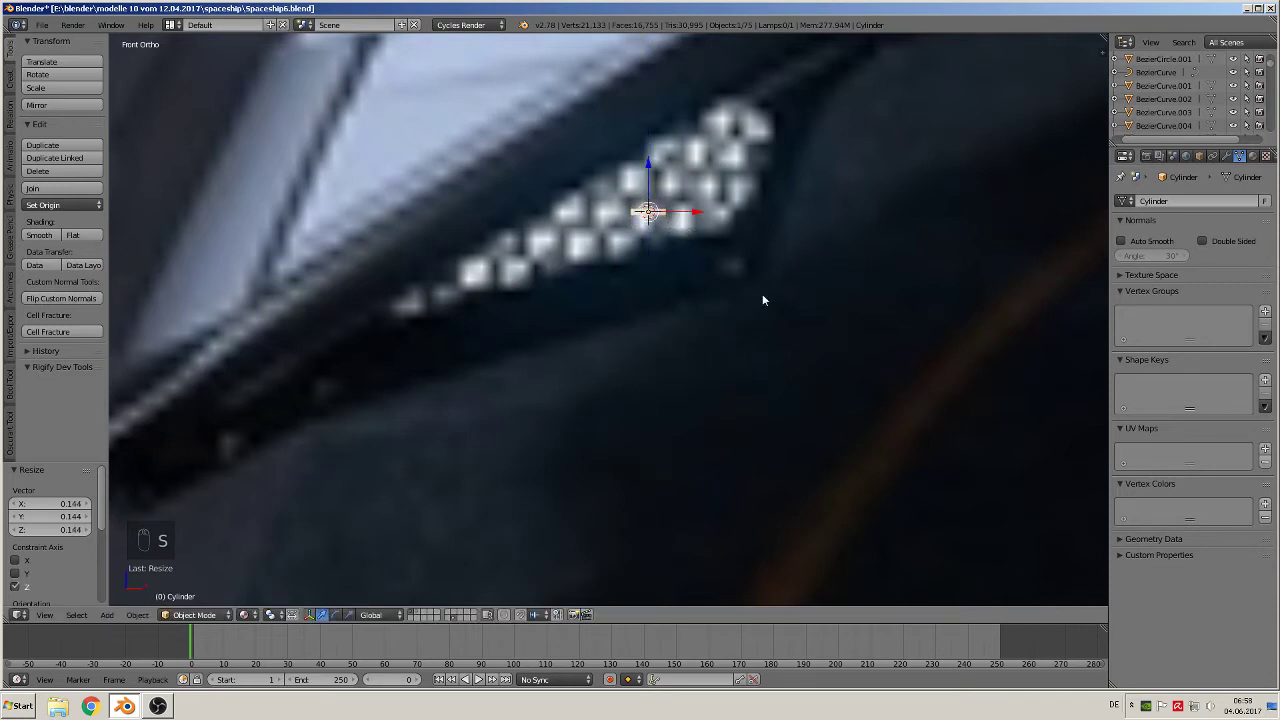
scroll(762, 300, up, 1)
text(rx)
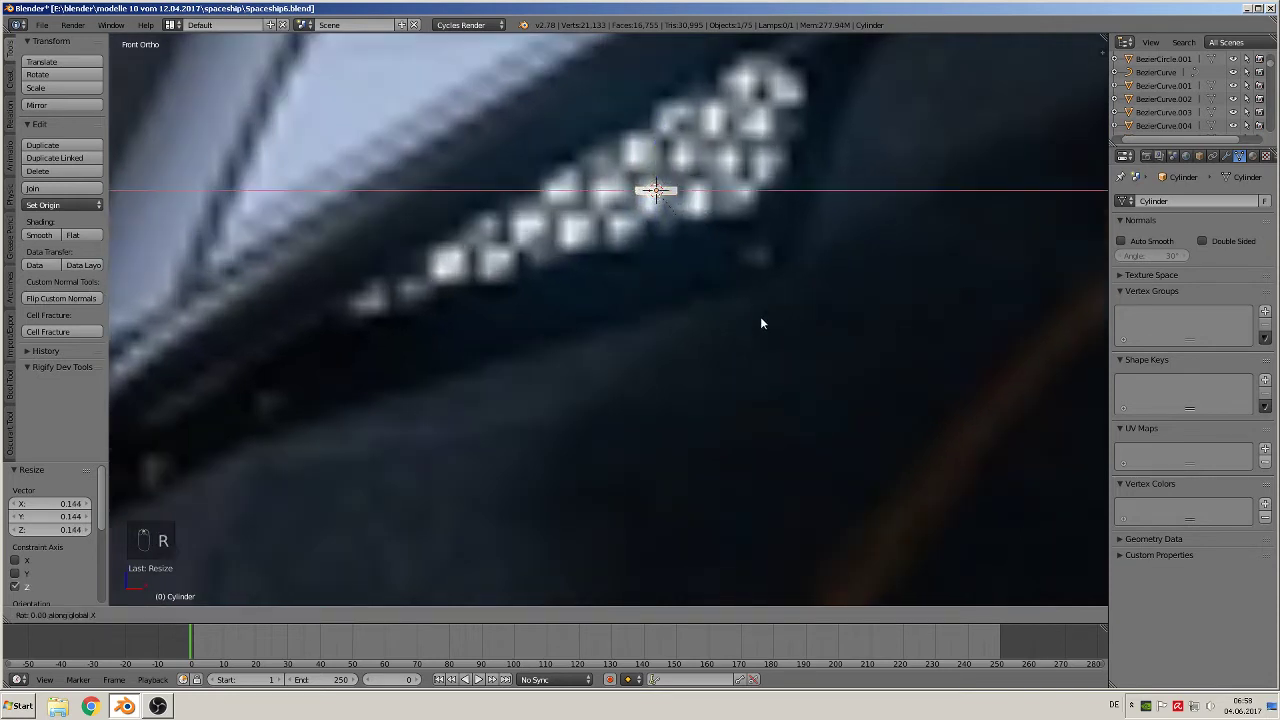
text(90)
key(Return)
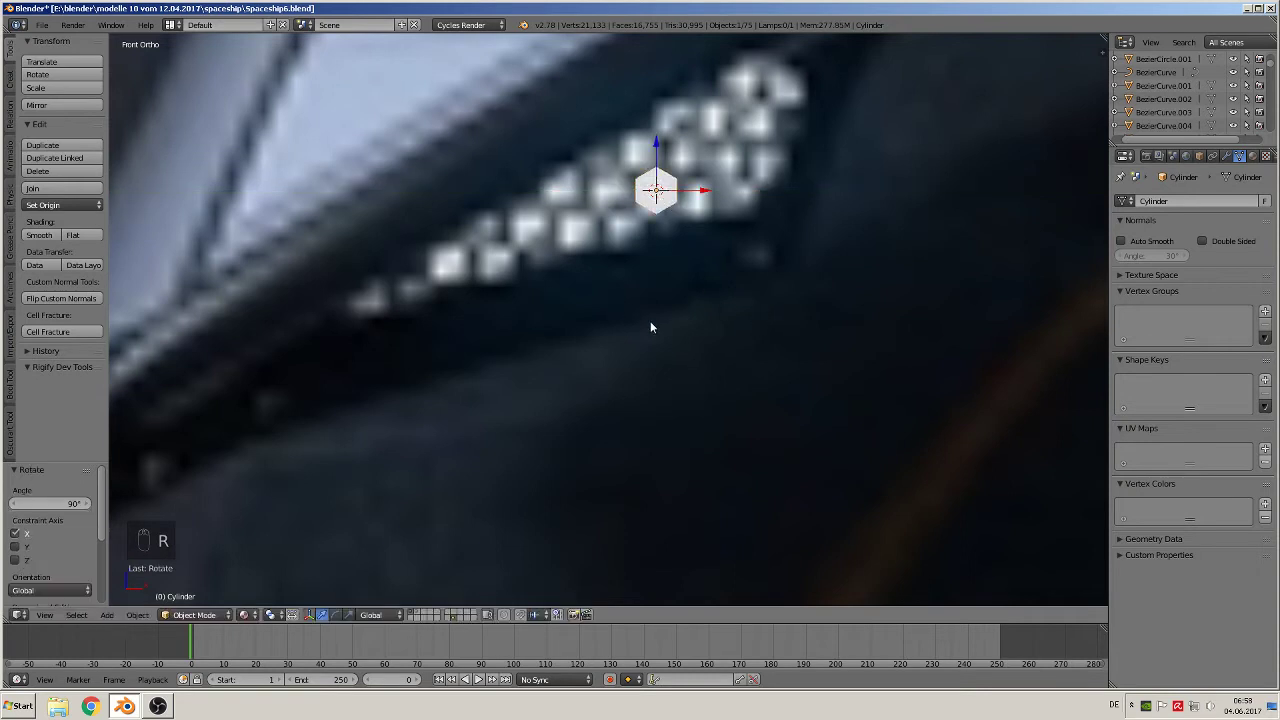
Move the hexagonal cylinder about -0.031 along Y, in front of the reference image.
shift+middle_drag(650, 321, 560, 426)
scroll(590, 380, up, 6)
middle_drag(380, 286, 470, 364)
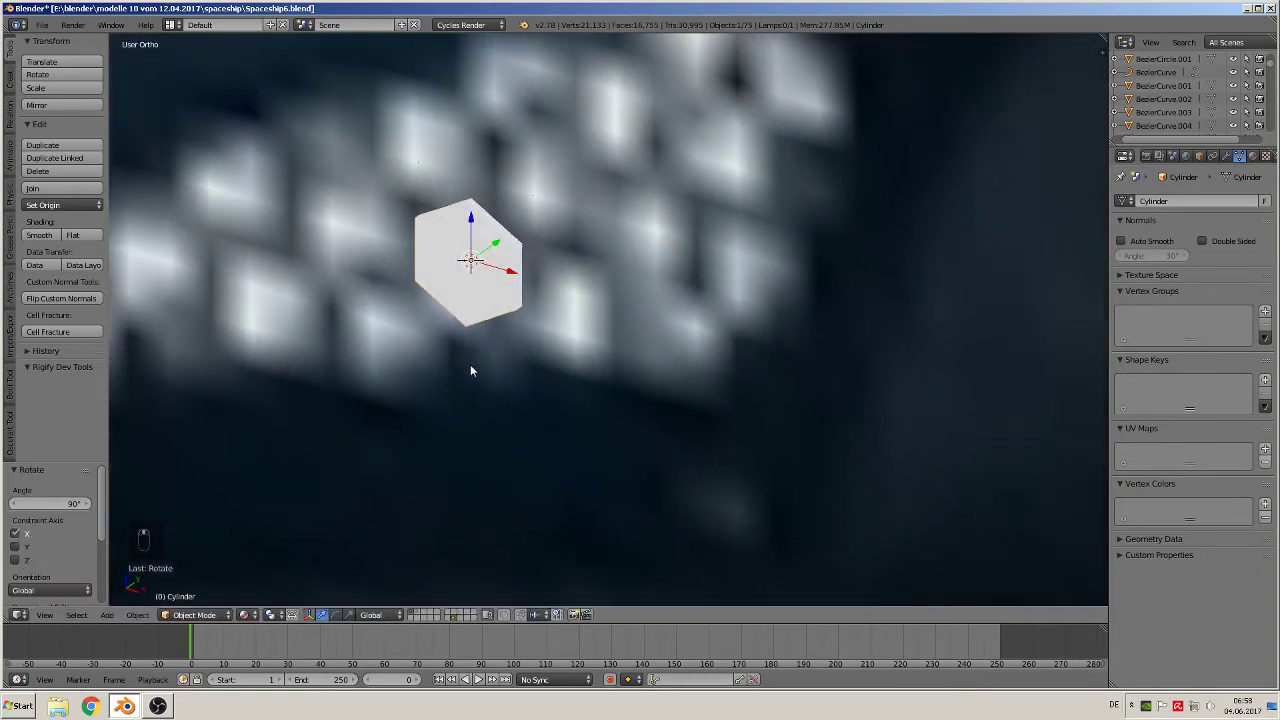
drag(493, 245, 231, 423)
shift+middle_drag(290, 362, 852, 258)
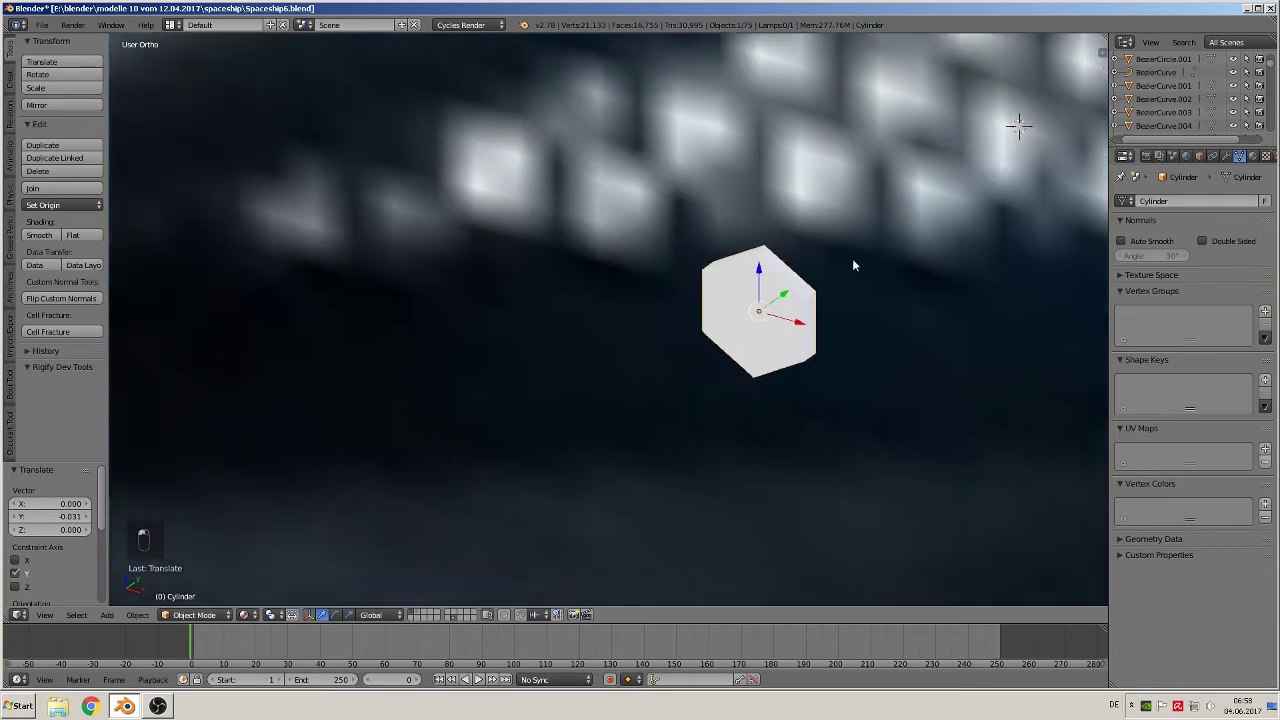
Delete the vertices of the cylinder's front face in face select mode, leaving only the rear hexagon.
scroll(848, 268, up, 2)
key(Tab)
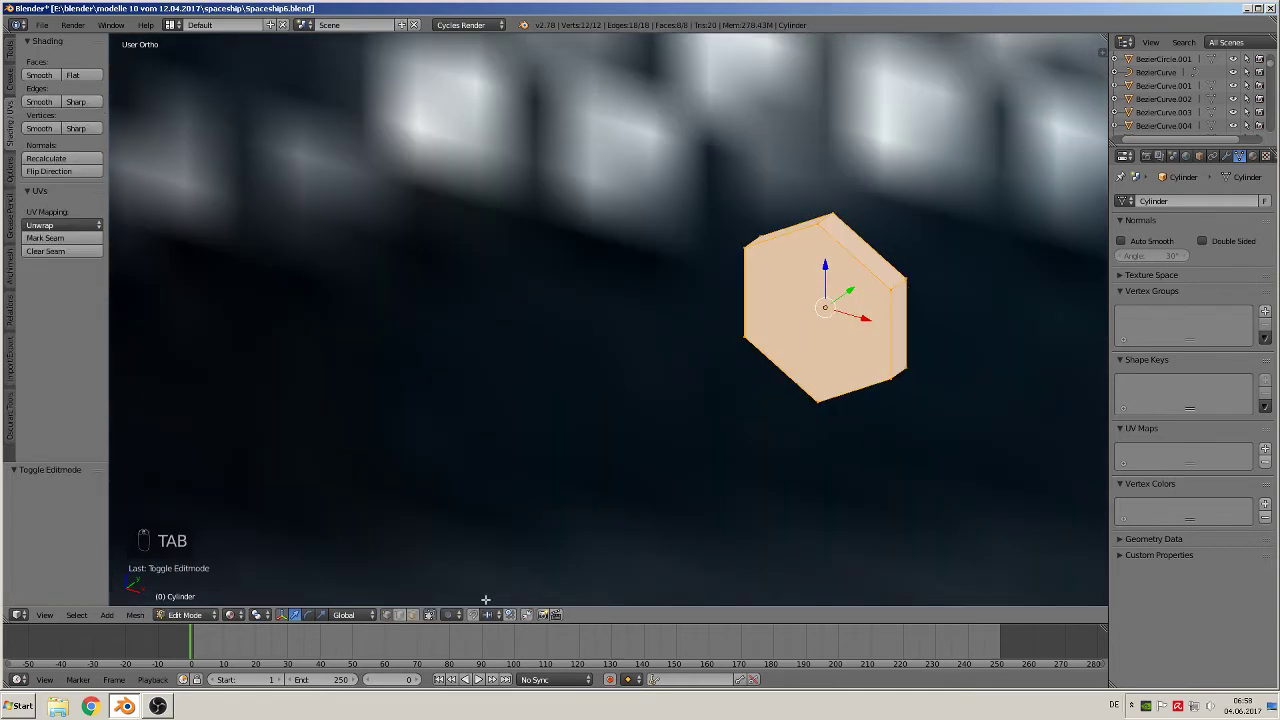
click(414, 618)
right_click(820, 330)
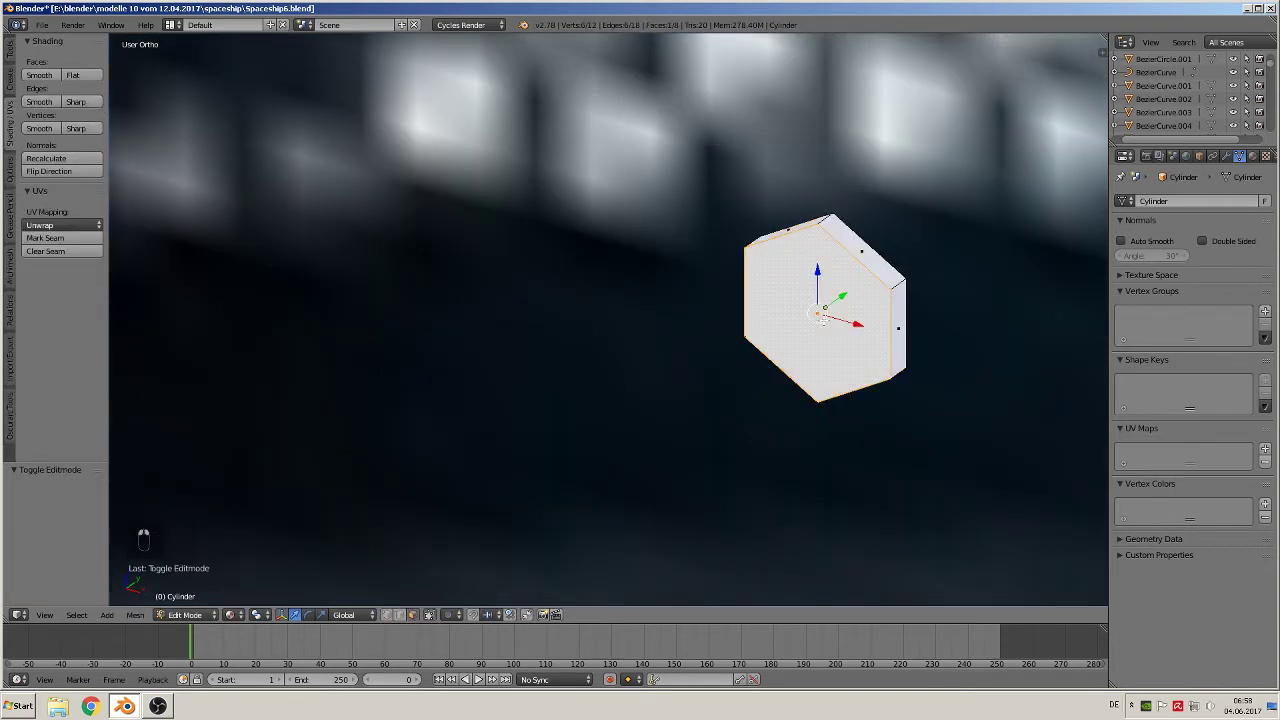
key(x)
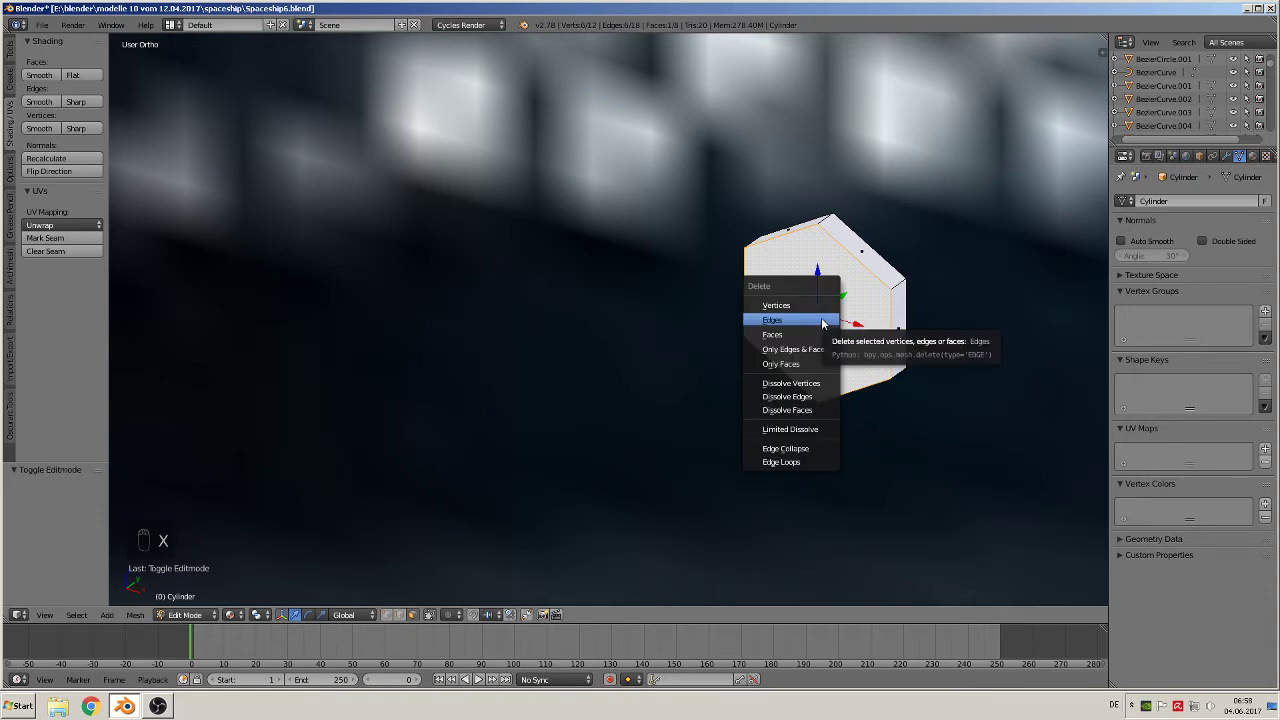
click(835, 300)
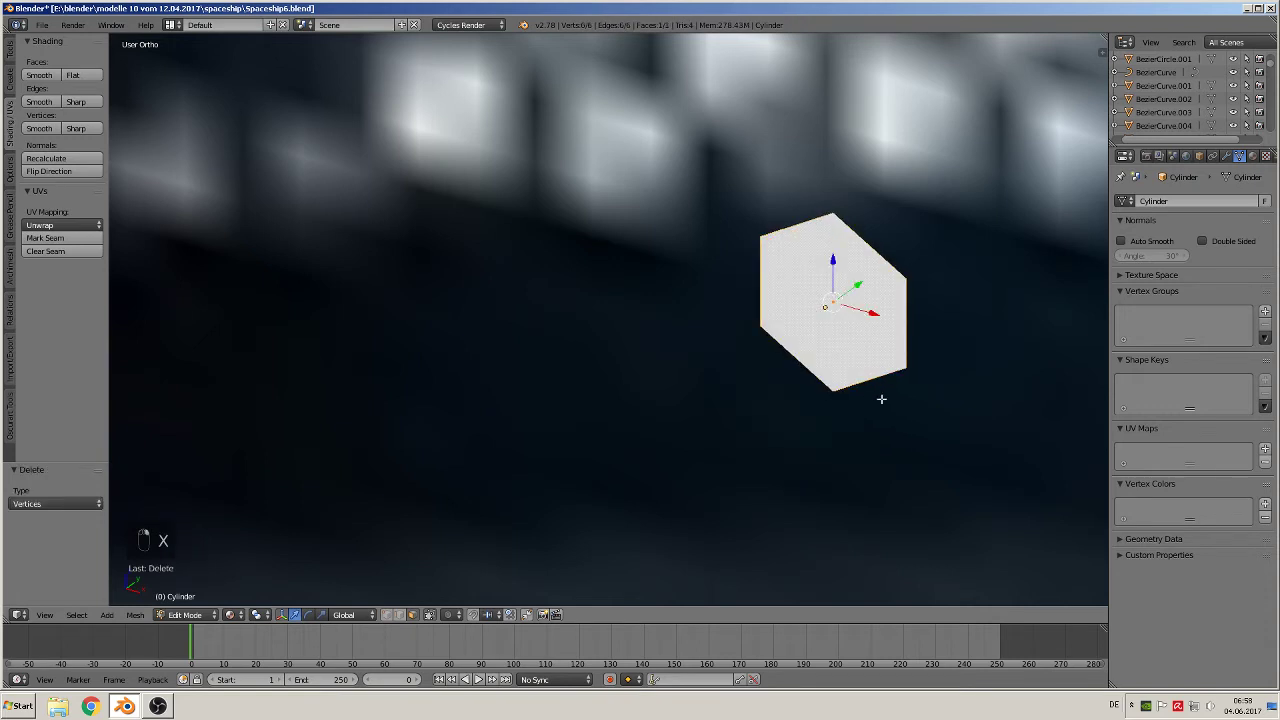
Extrude the hexagon face in place and scale it inward to about 0.807 to form a surrounding rim.
middle_drag(881, 399, 931, 378)
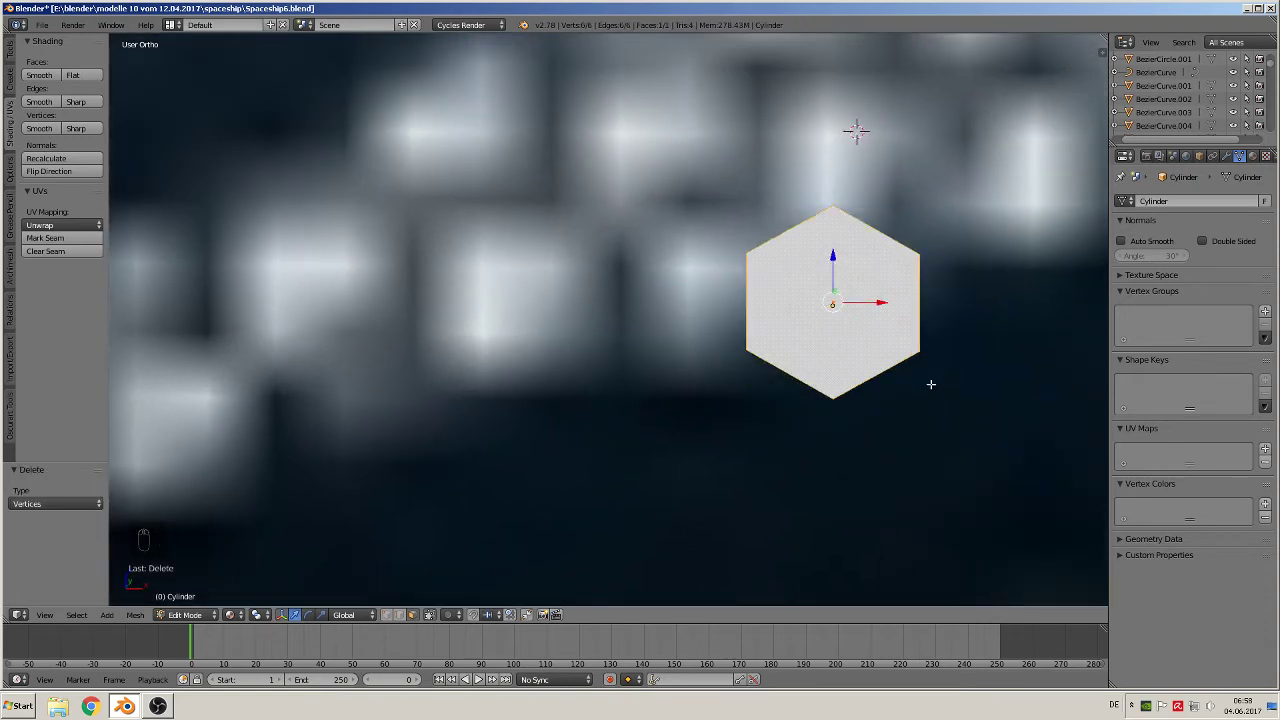
key(e)
key(s)
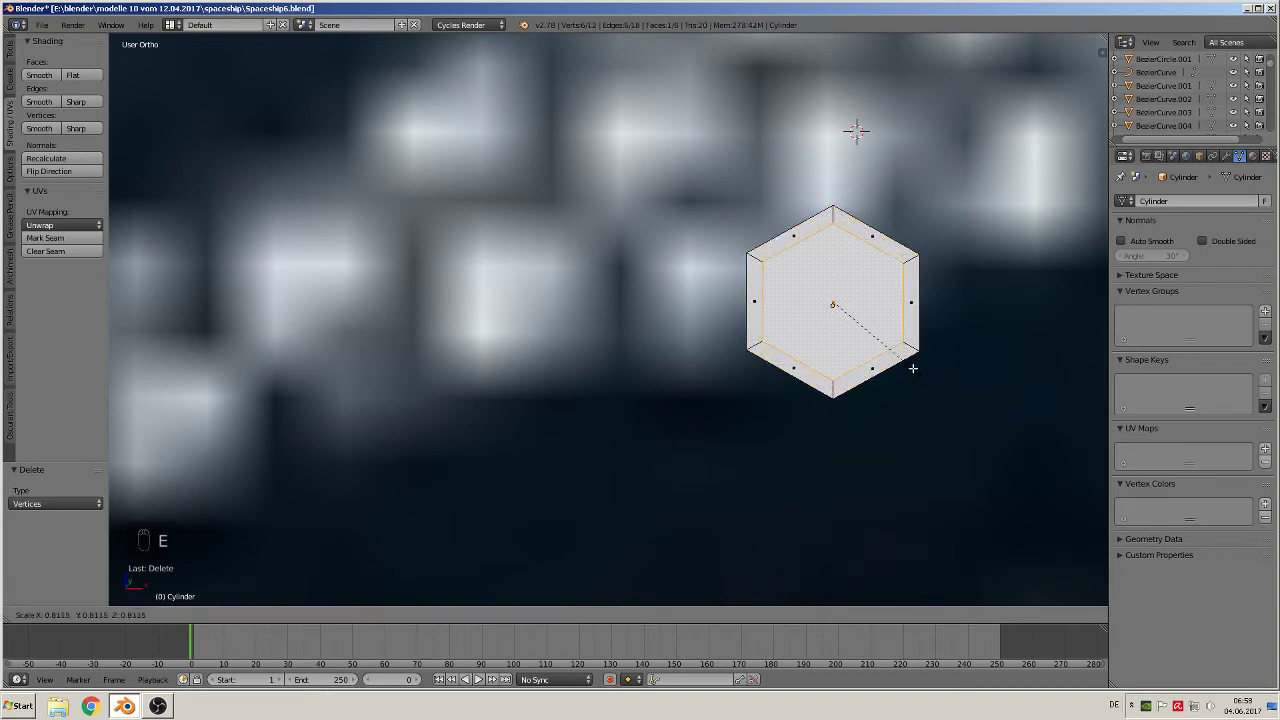
click(909, 366)
middle_drag(909, 366, 837, 326)
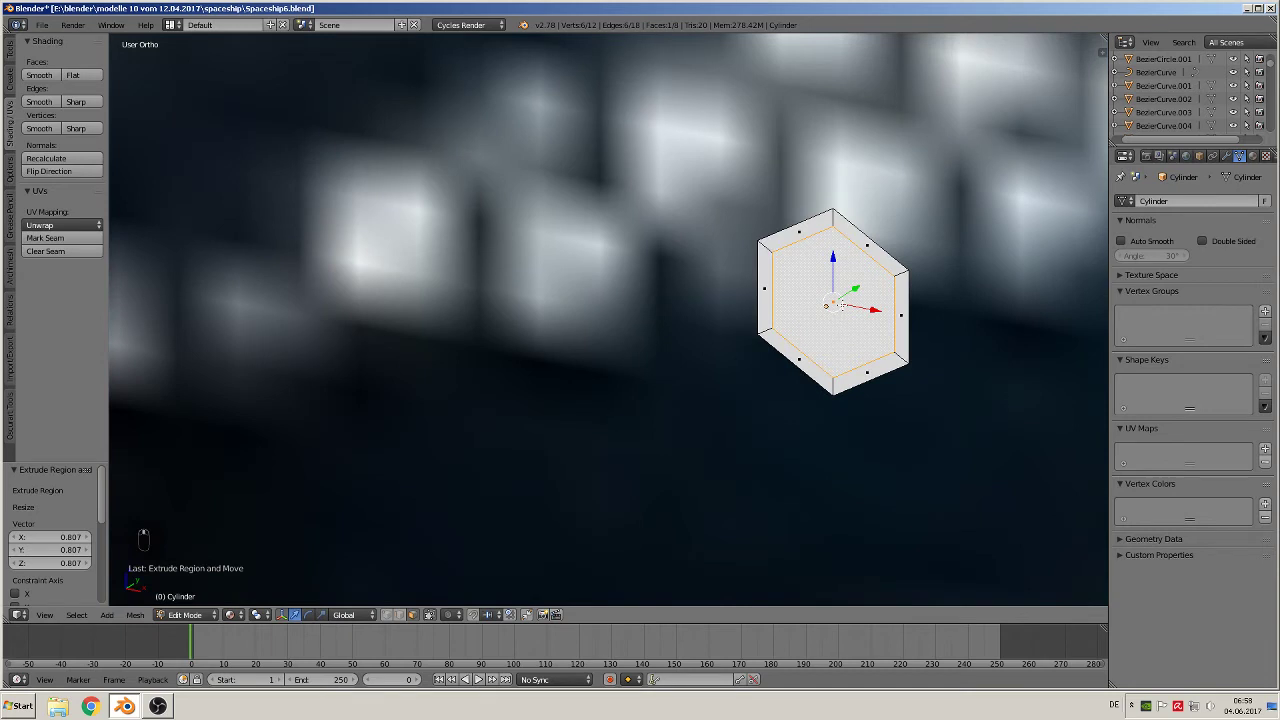
Delete the hexagon's overlapping inner faces with Only Faces, leaving an open hexagonal ring.
right_click(841, 306)
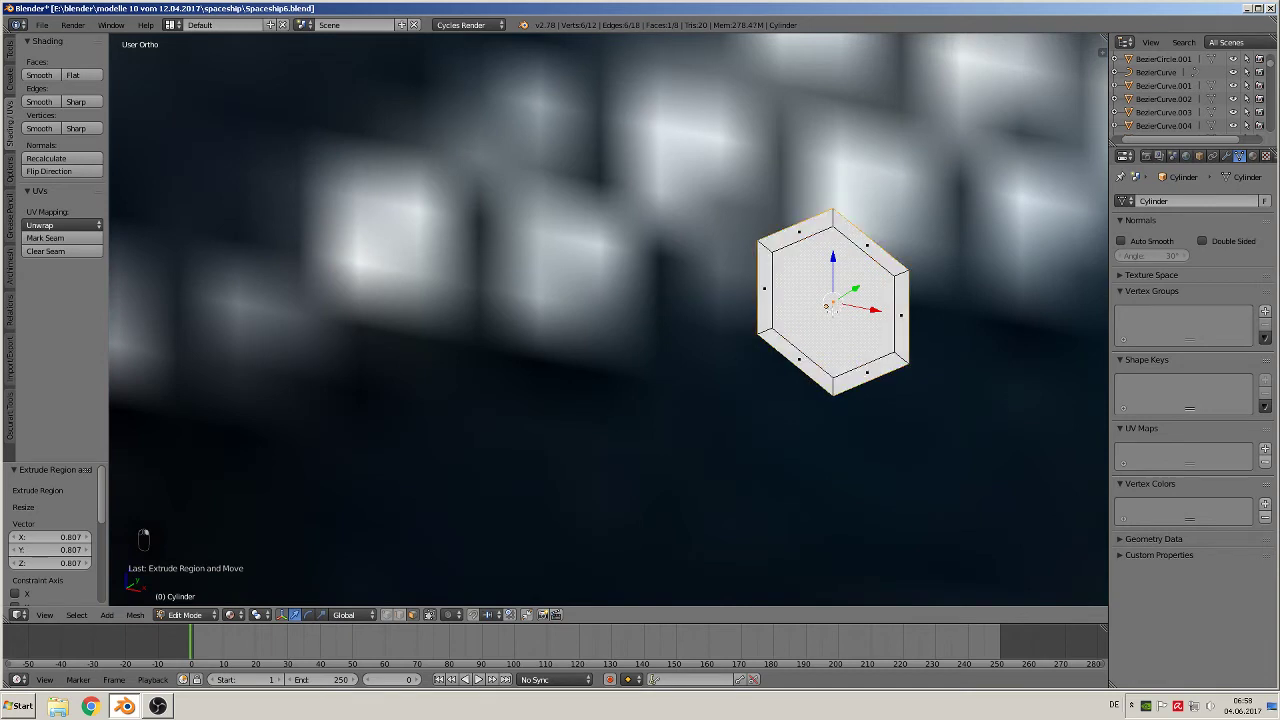
key(x)
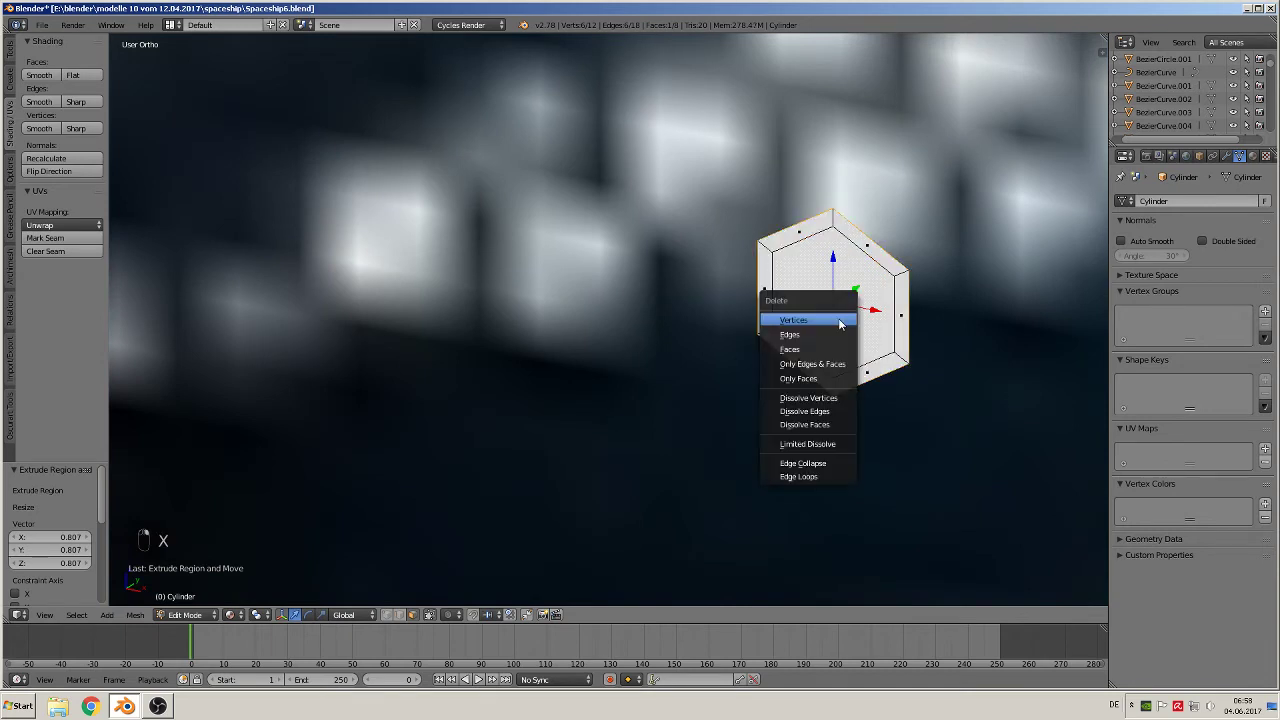
click(819, 378)
right_click(840, 321)
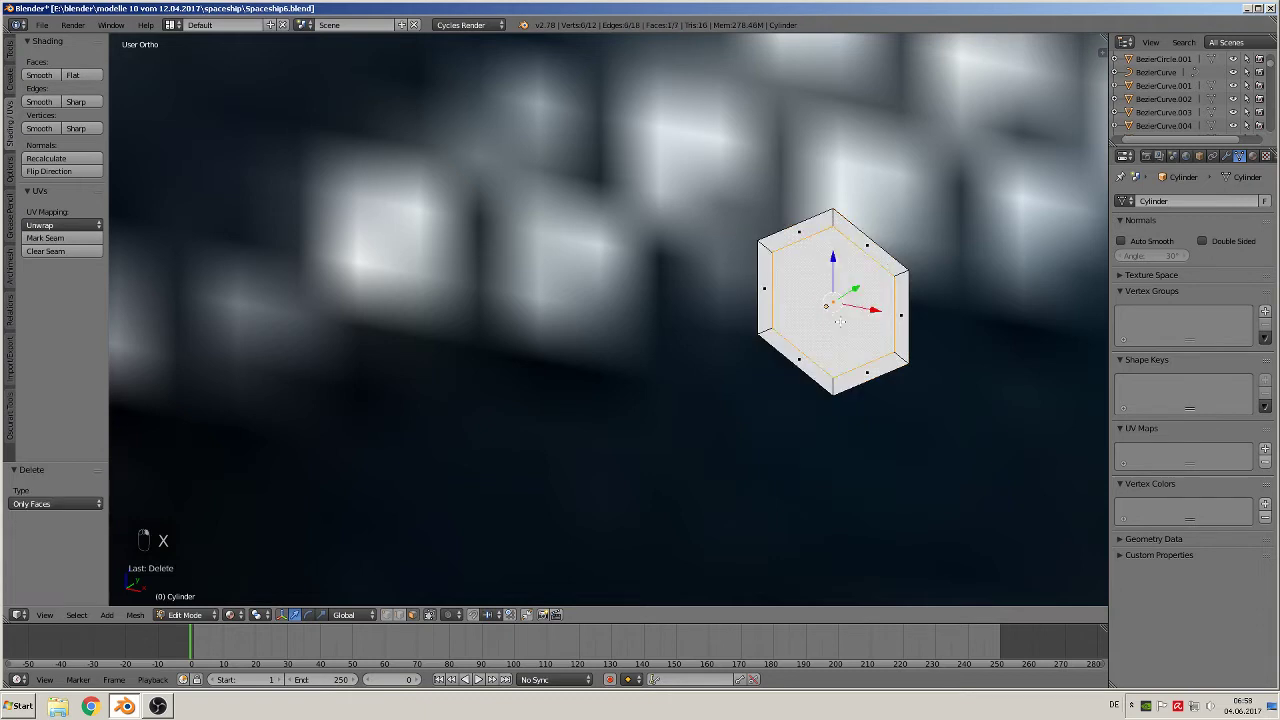
key(x)
click(840, 321)
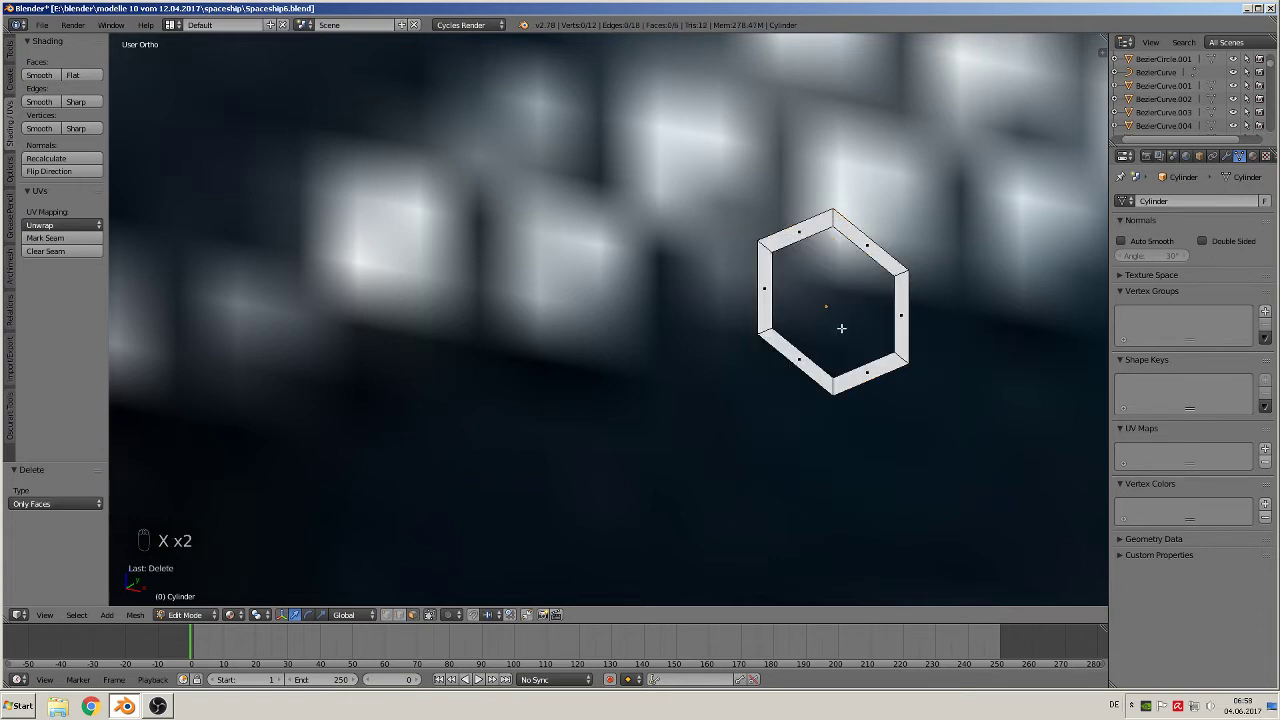
Return to Object Mode and move the hexagonal ring about -0.028 along Y.
middle_drag(808, 302, 830, 270)
key(KP_1)
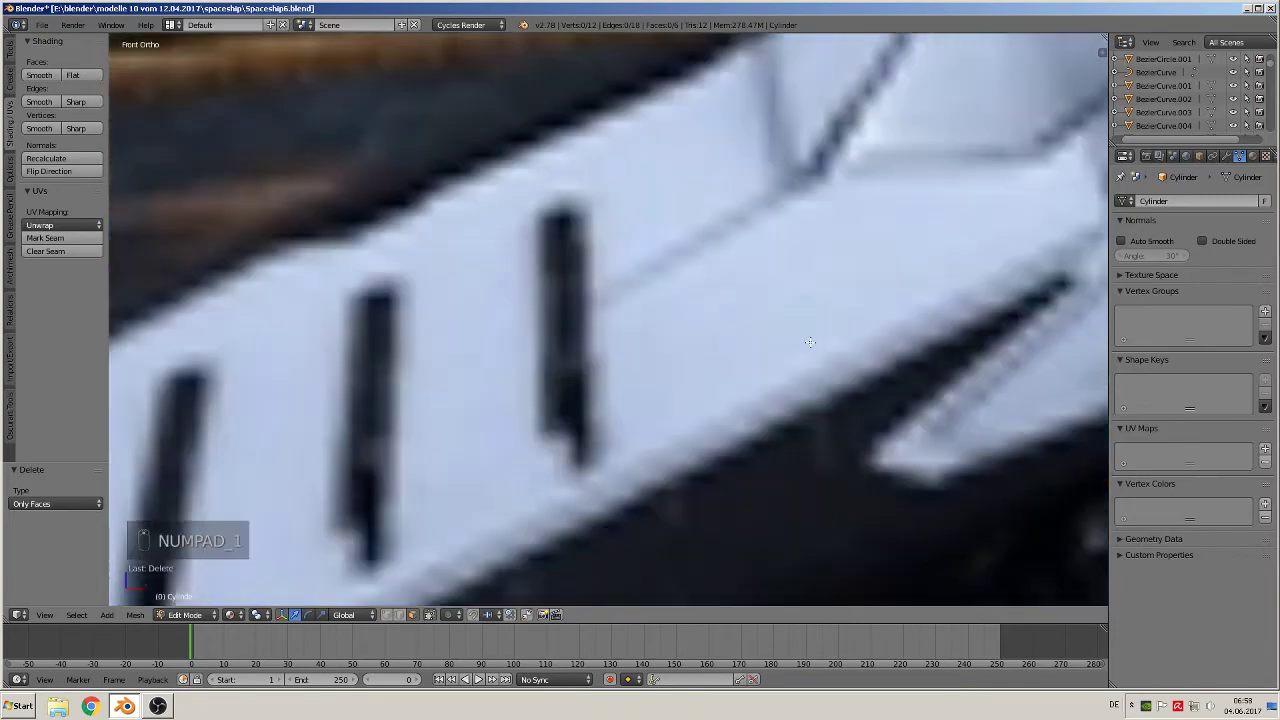
scroll(810, 342, down, 2)
middle_drag(720, 391, 698, 246)
scroll(597, 420, down, 5)
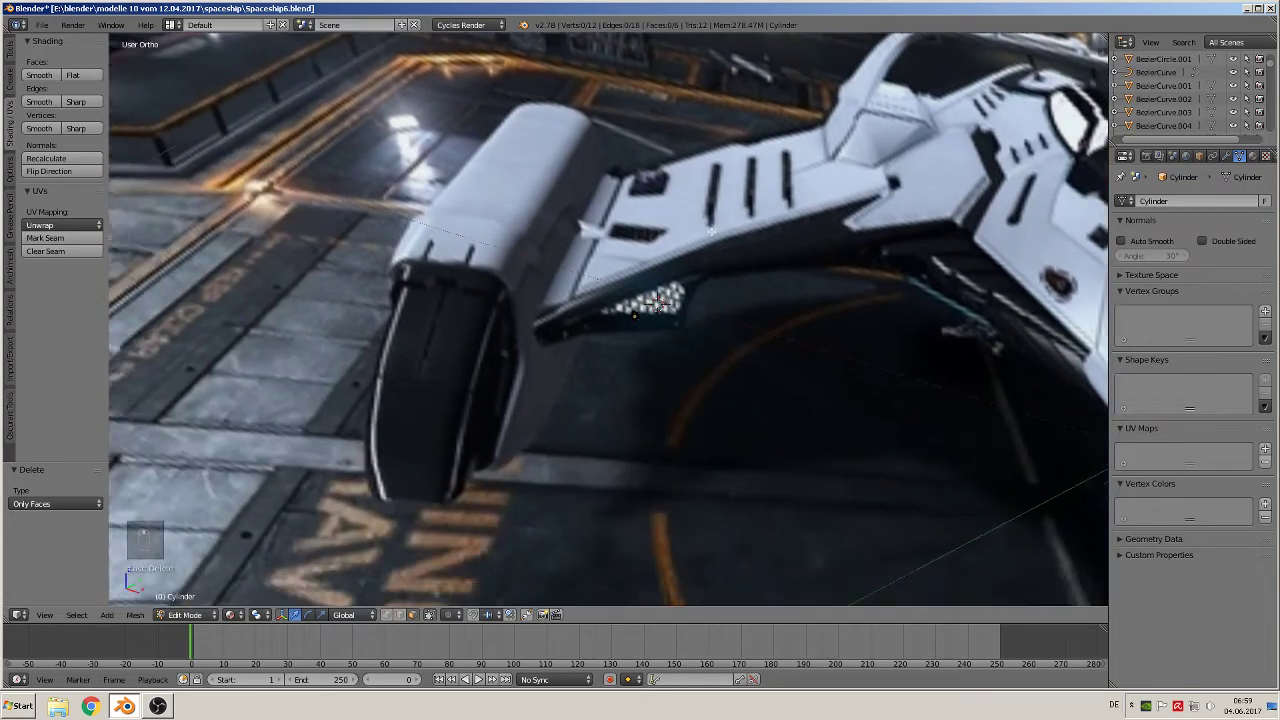
scroll(700, 246, up, 8)
key(Tab)
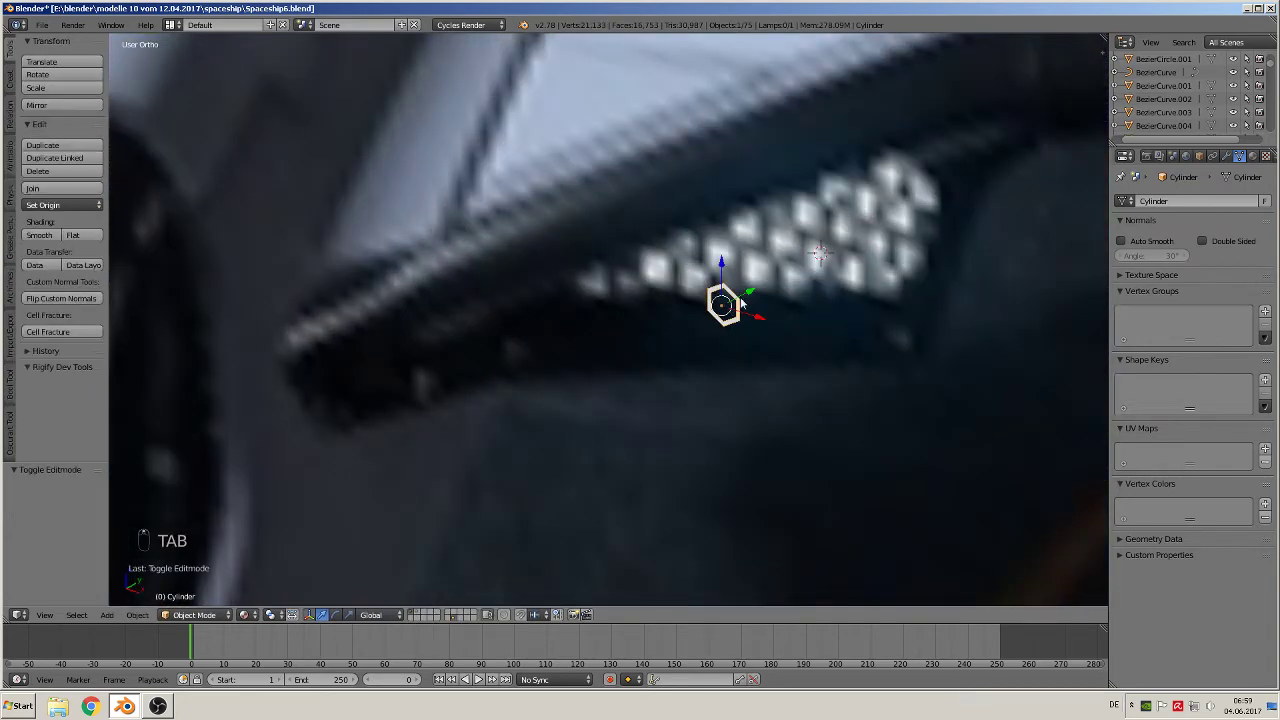
drag(742, 295, 651, 342)
middle_drag(651, 342, 689, 321)
Move the hexagonal ring about -0.061 along X in the front orthographic view.
scroll(689, 327, down, 2)
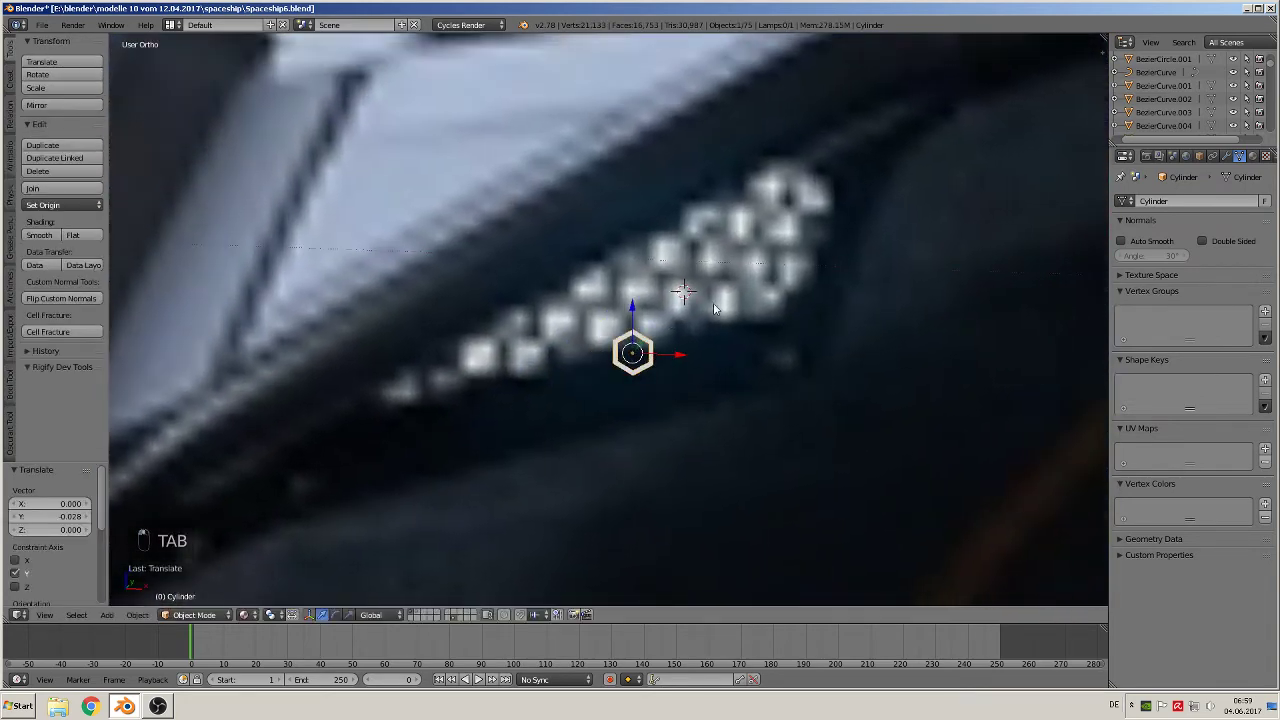
scroll(675, 341, down, 6)
scroll(666, 341, down, 7)
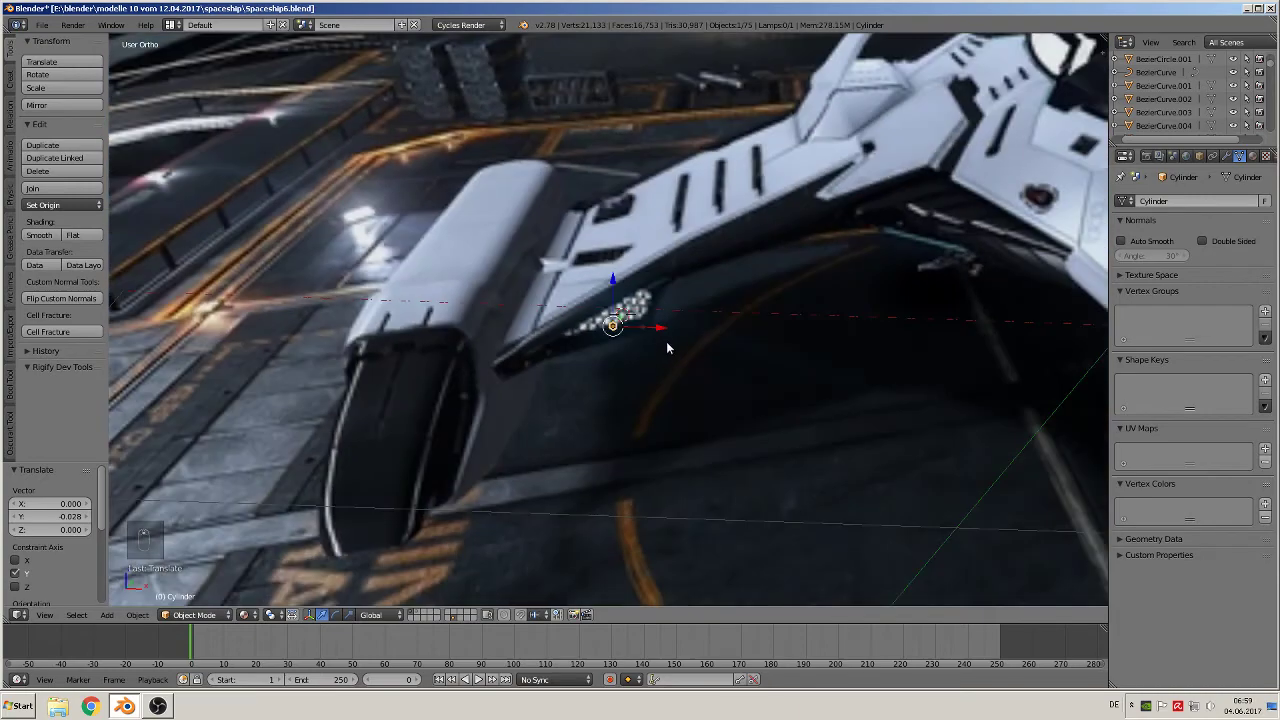
scroll(660, 335, up, 10)
scroll(652, 327, up, 2)
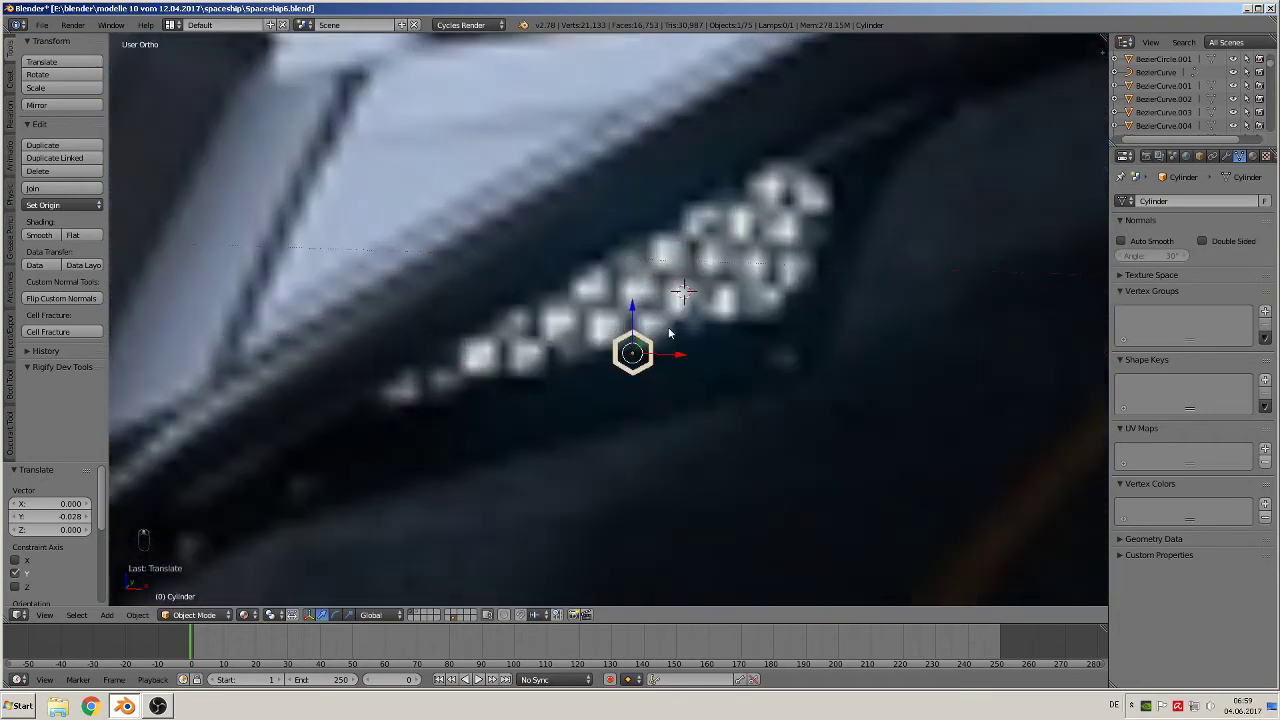
key(KP_1)
scroll(687, 387, up, 1)
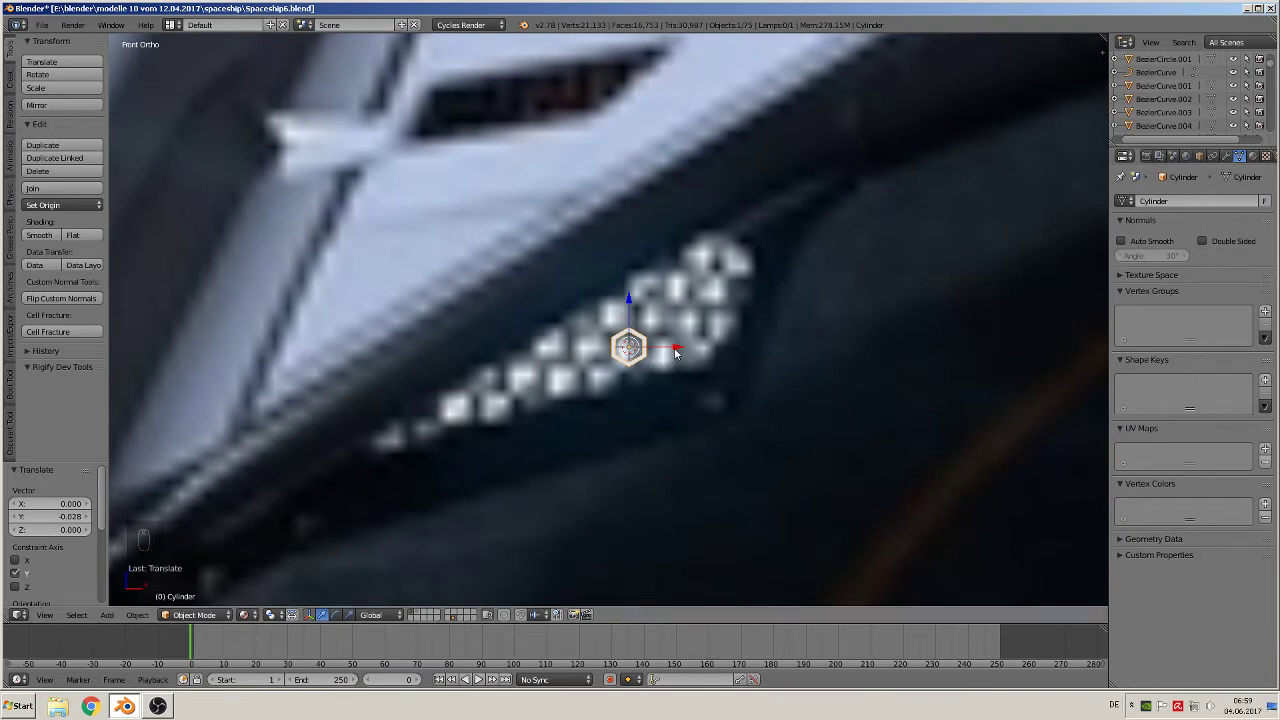
drag(675, 352, 407, 370)
click(381, 378)
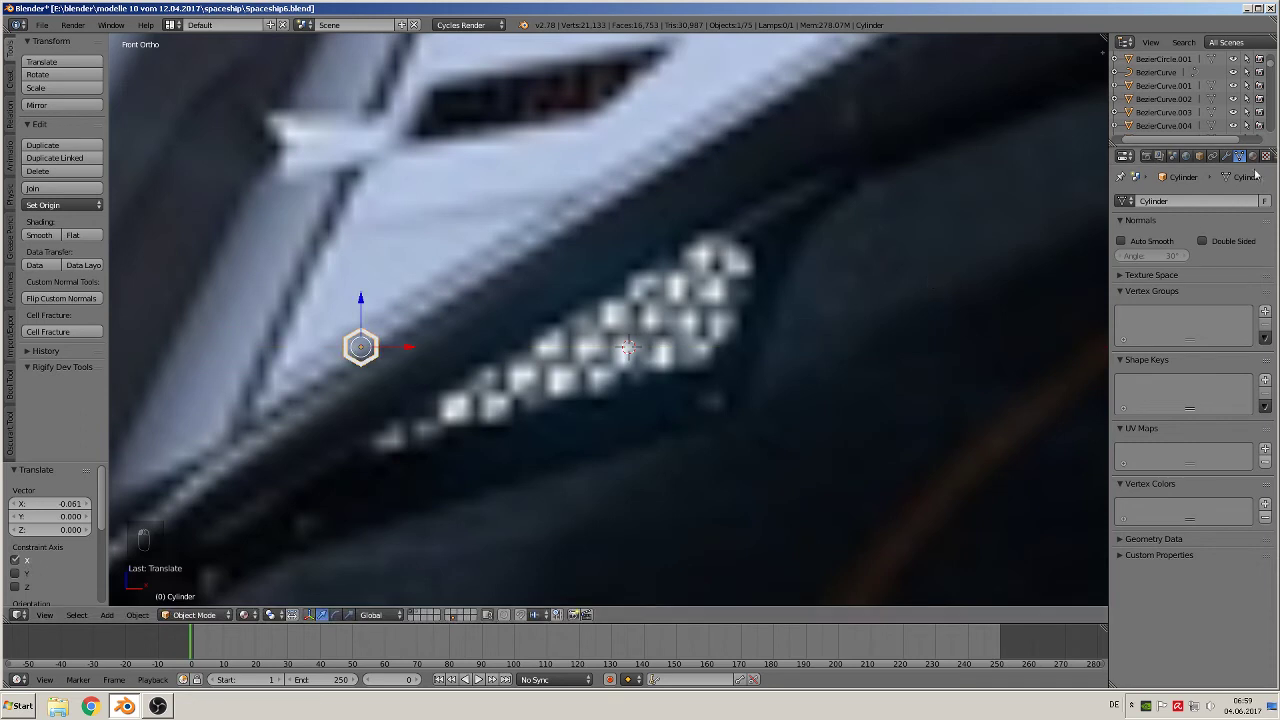
Add an Array modifier to the hexagonal ring with a relative X offset of 0.900 and a count of 12.
click(1226, 157)
click(1148, 203)
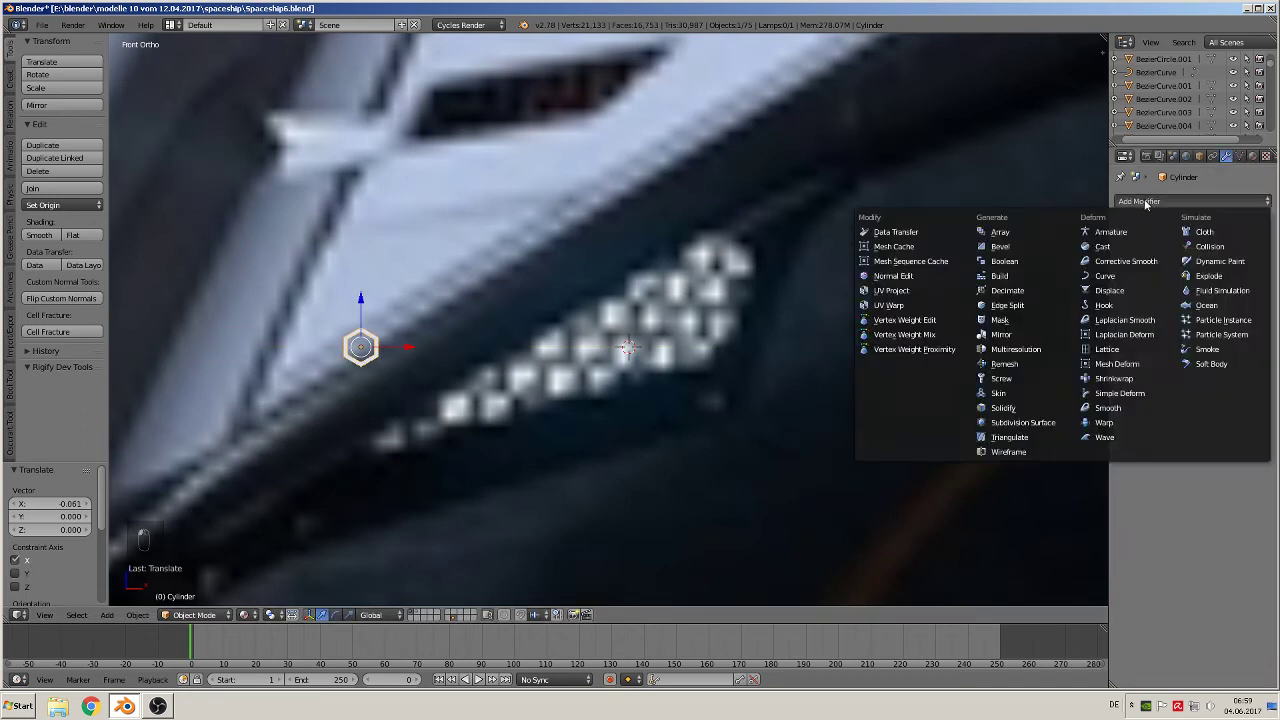
click(1042, 234)
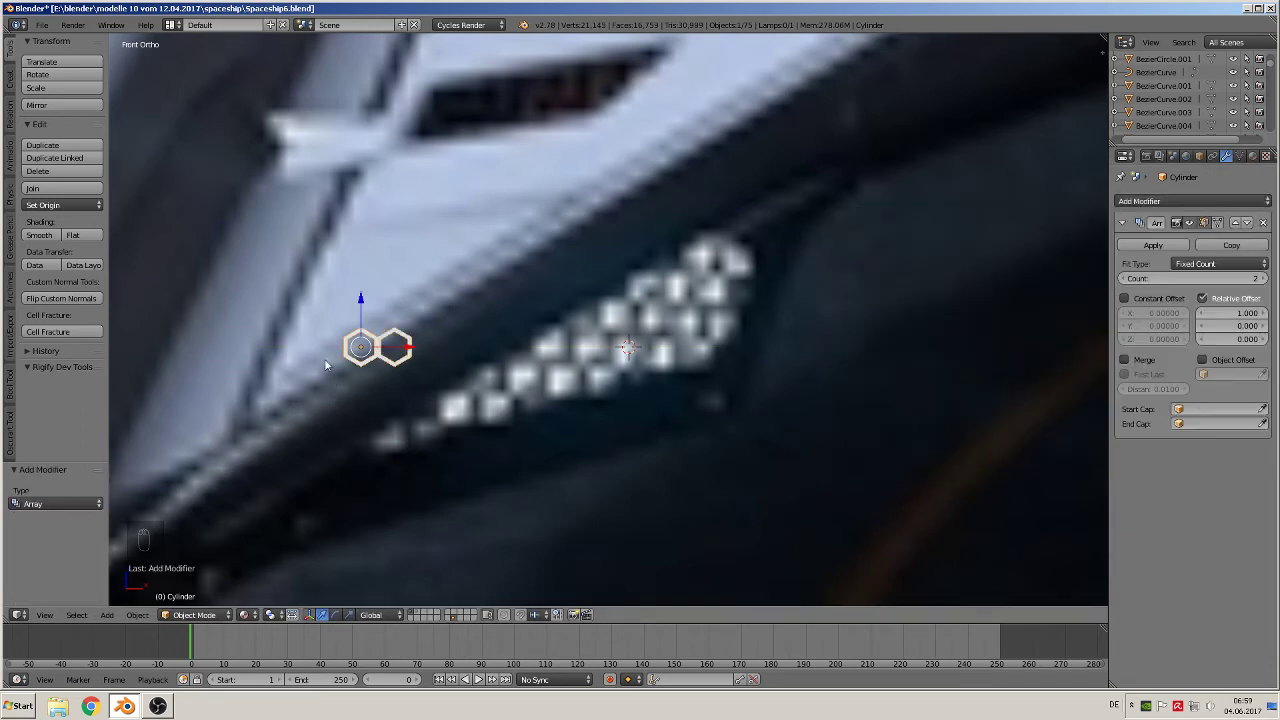
shift+middle_drag(492, 390, 686, 394)
scroll(688, 394, up, 3)
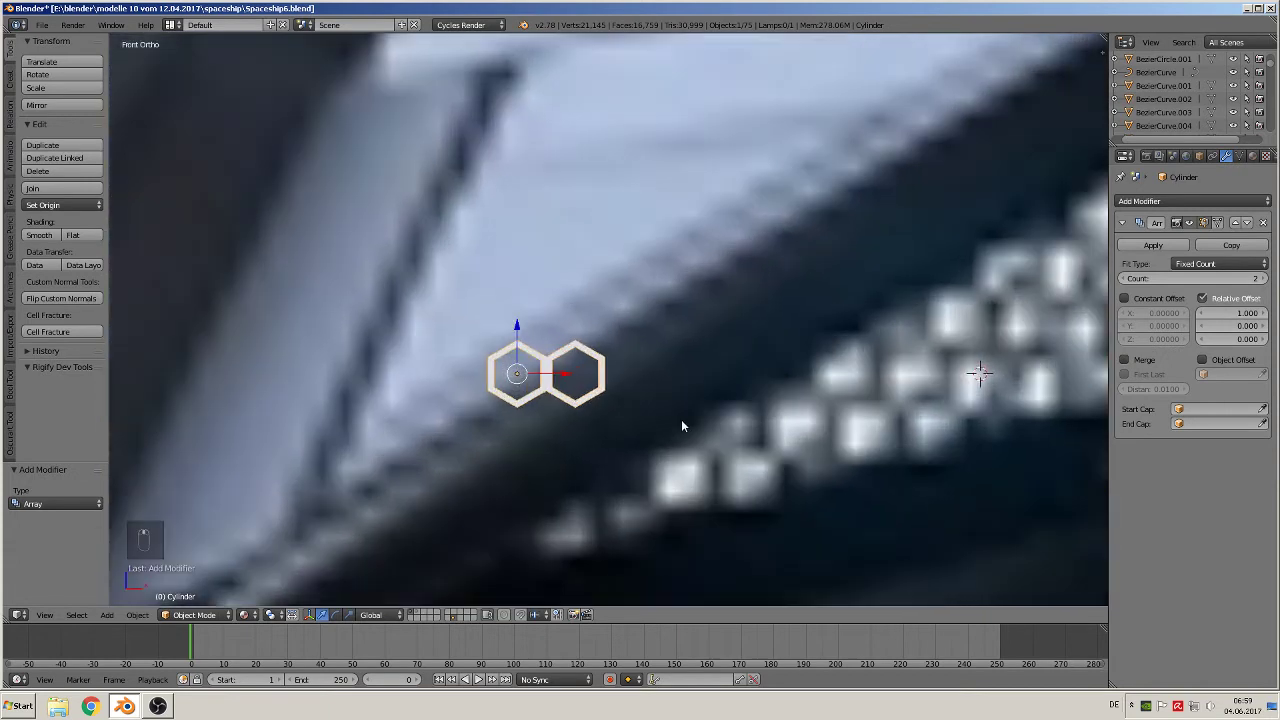
click(1202, 314)
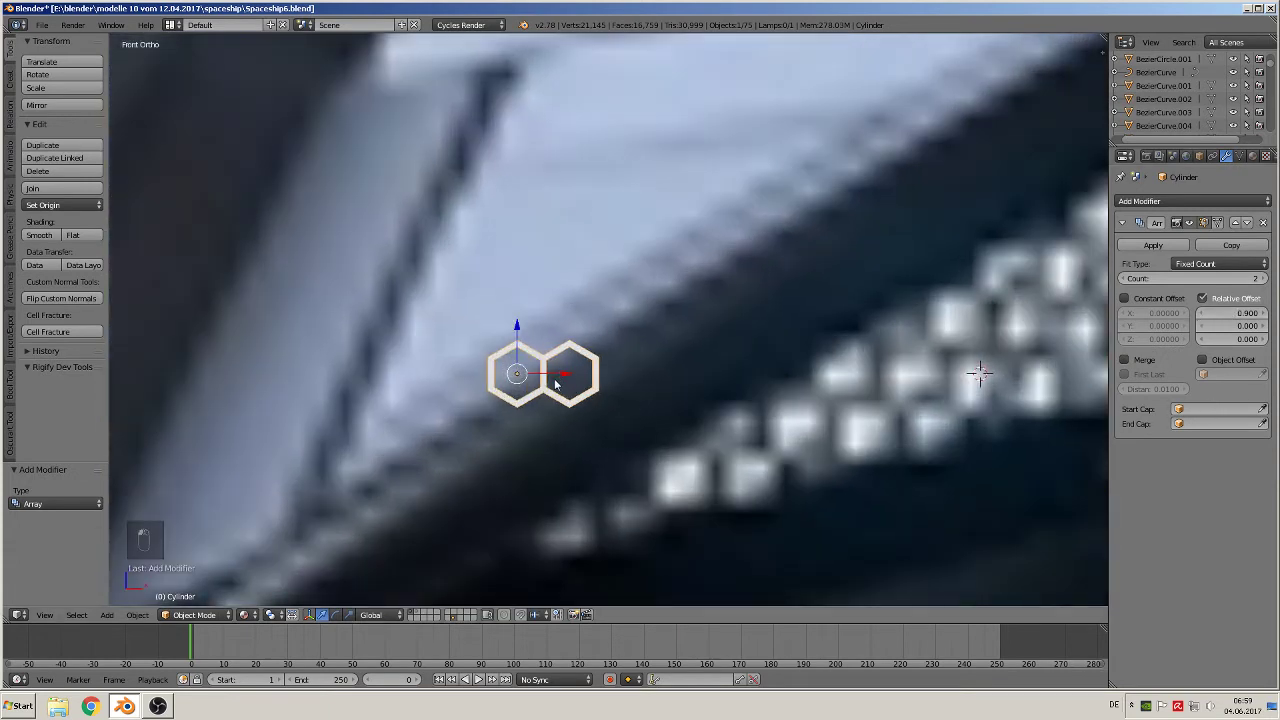
click(1228, 280)
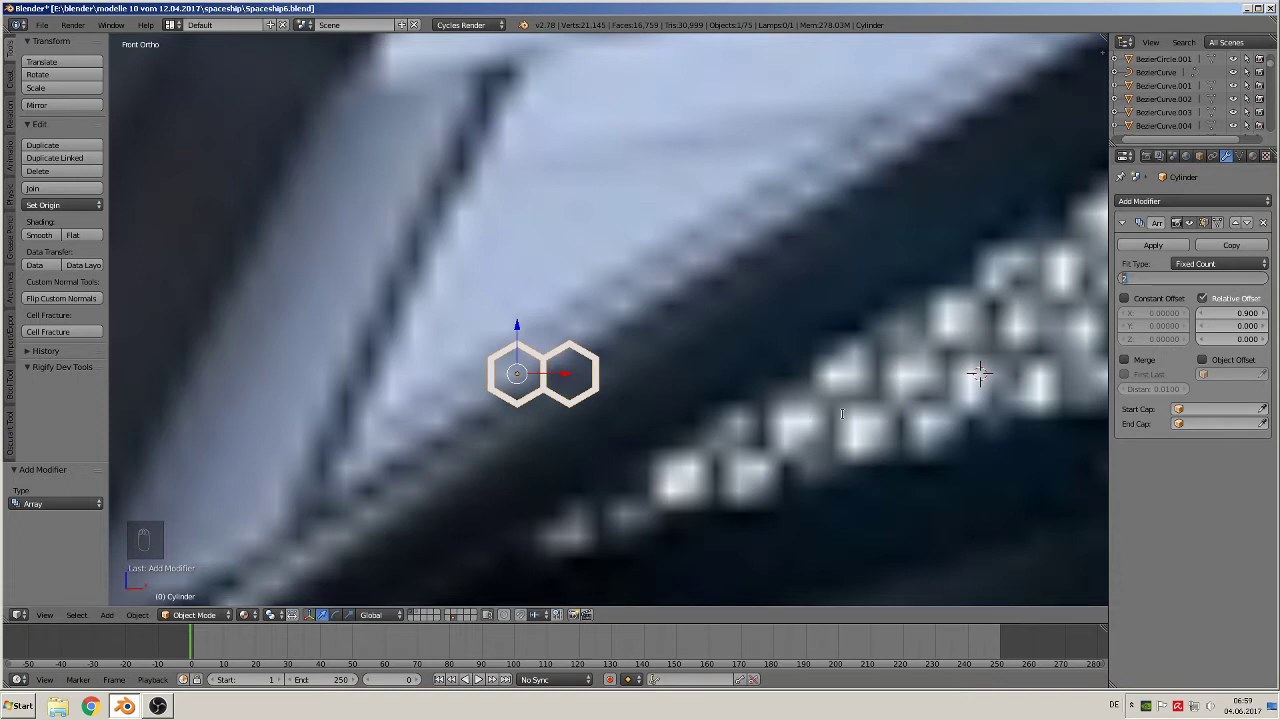
text(12)
key(Return)
scroll(850, 432, down, 3)
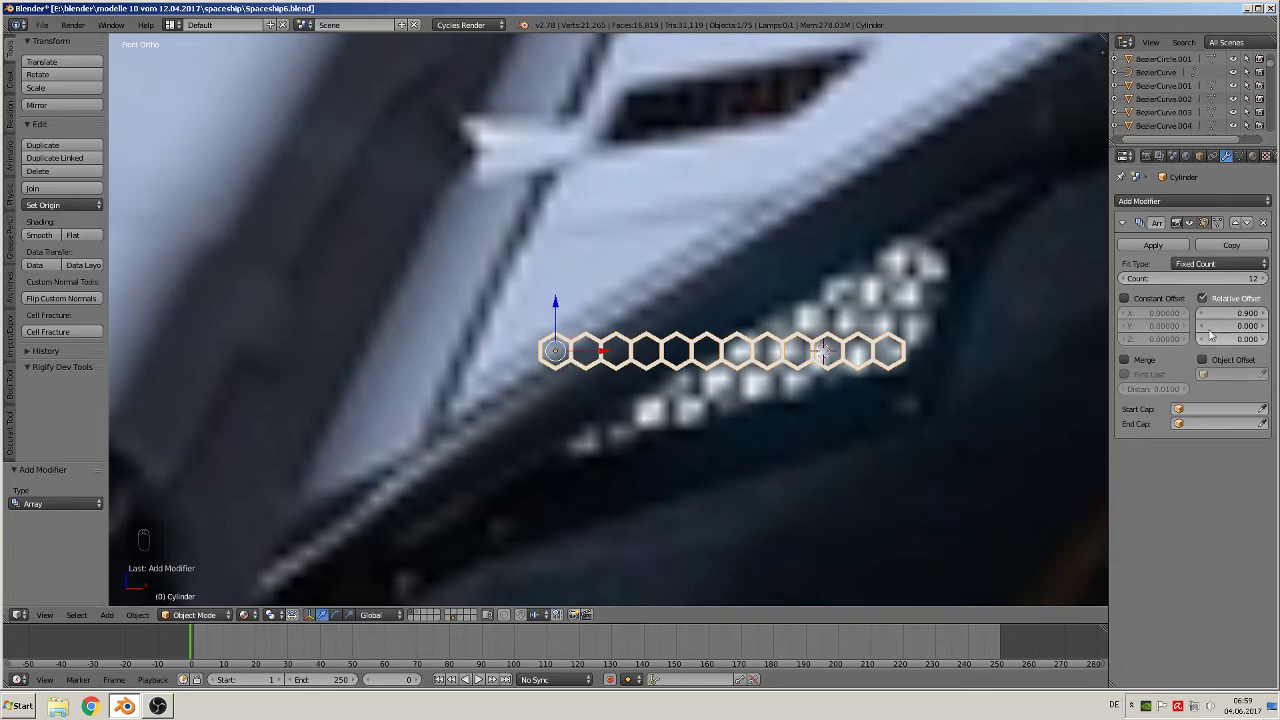
Add a second Array modifier with relative offsets of 0.100 in X and 0.700 in Y to stack another hexagon row.
click(1172, 204)
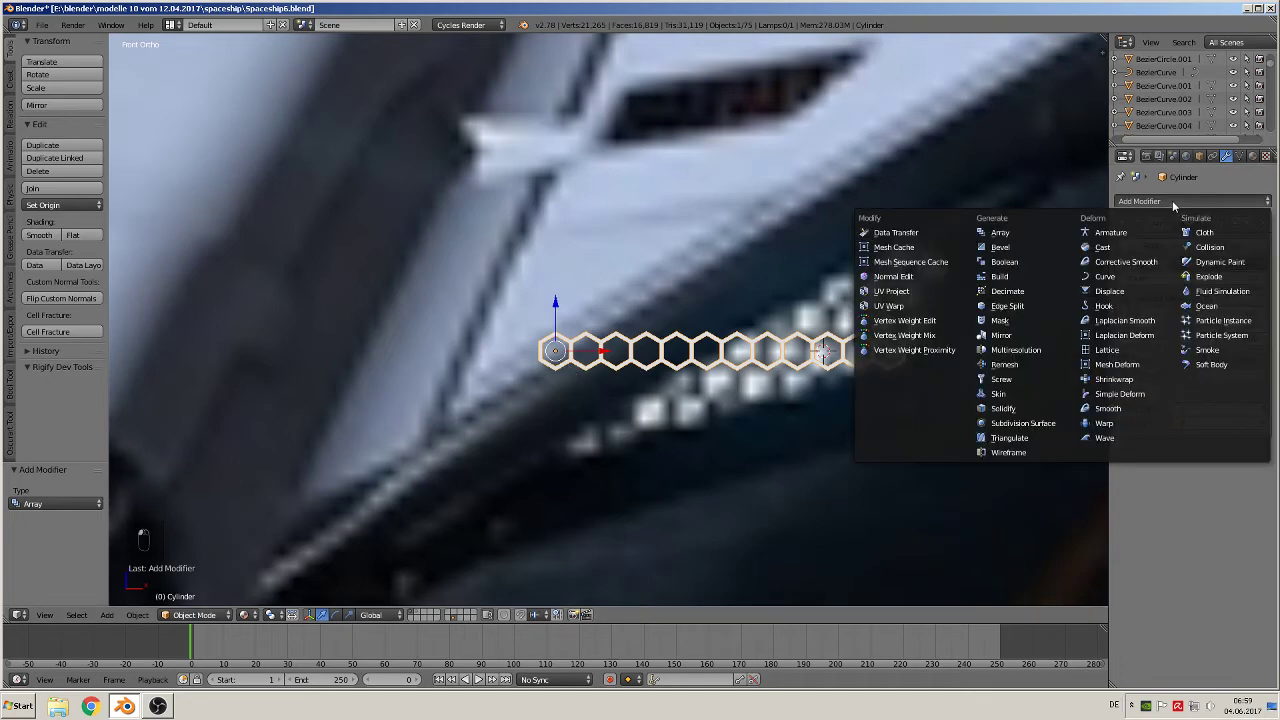
click(1026, 236)
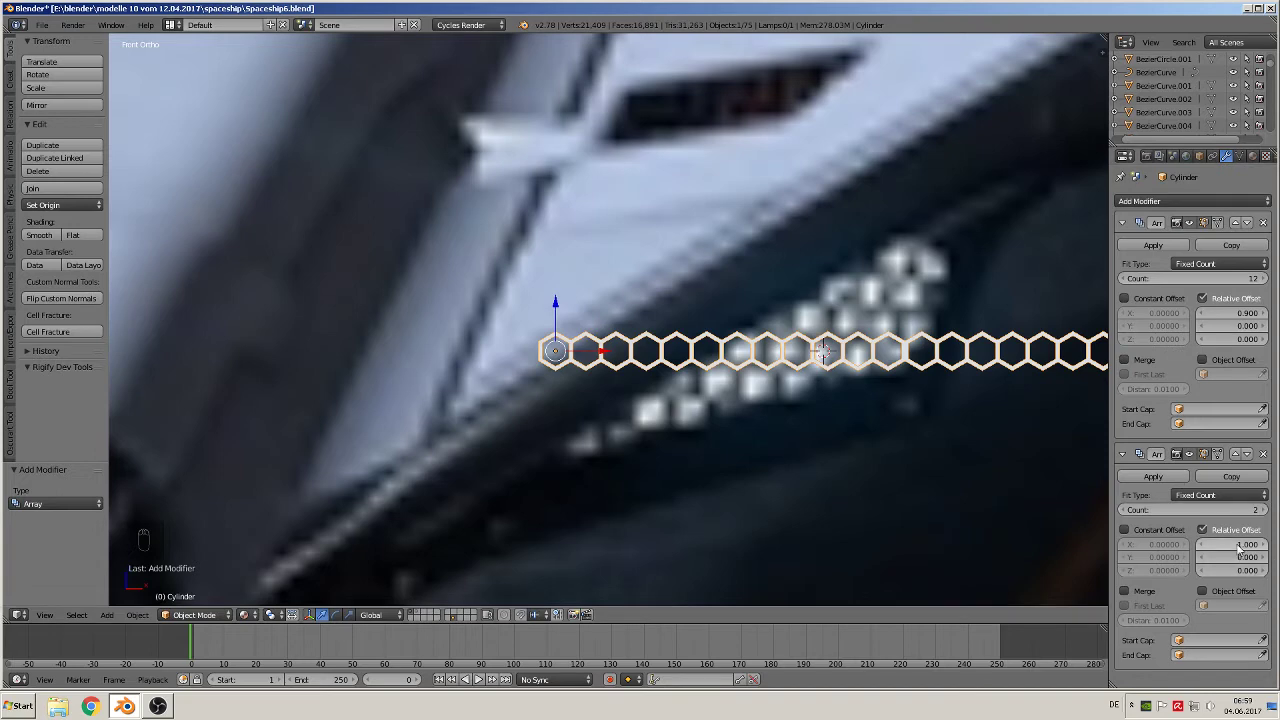
scroll(869, 441, down, 2)
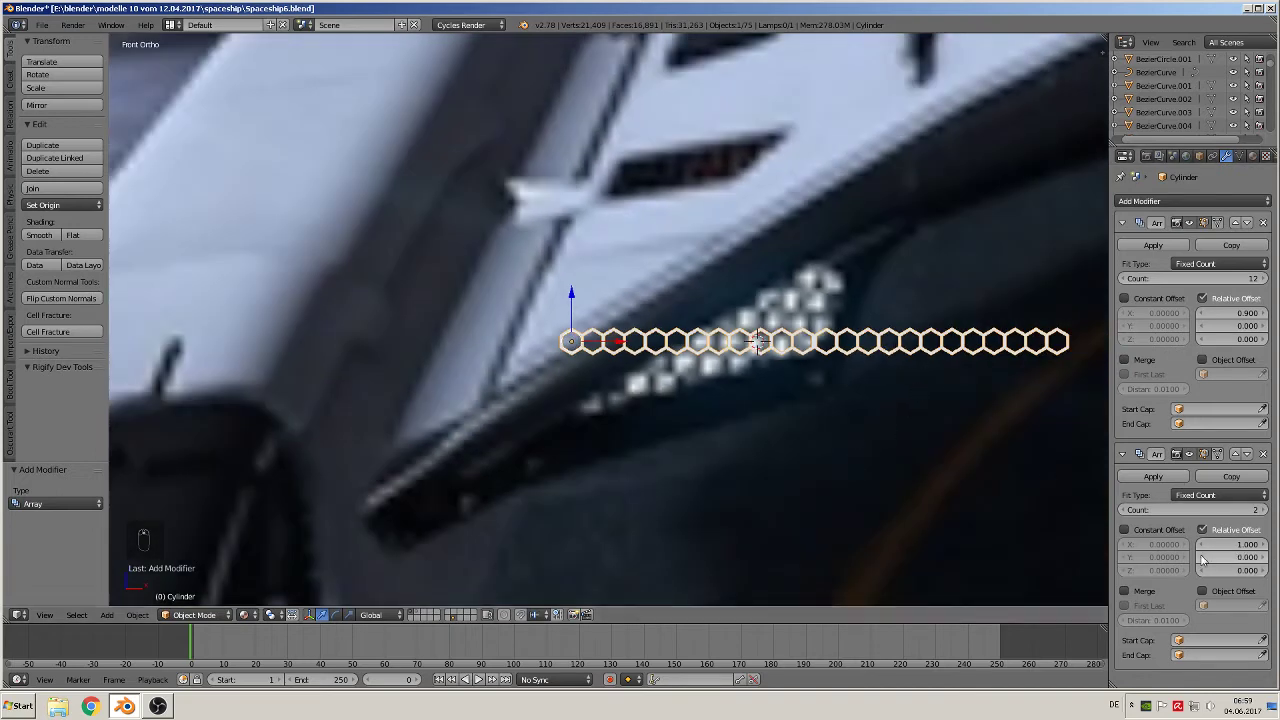
drag(1230, 557, 1262, 557)
scroll(990, 374, up, 2)
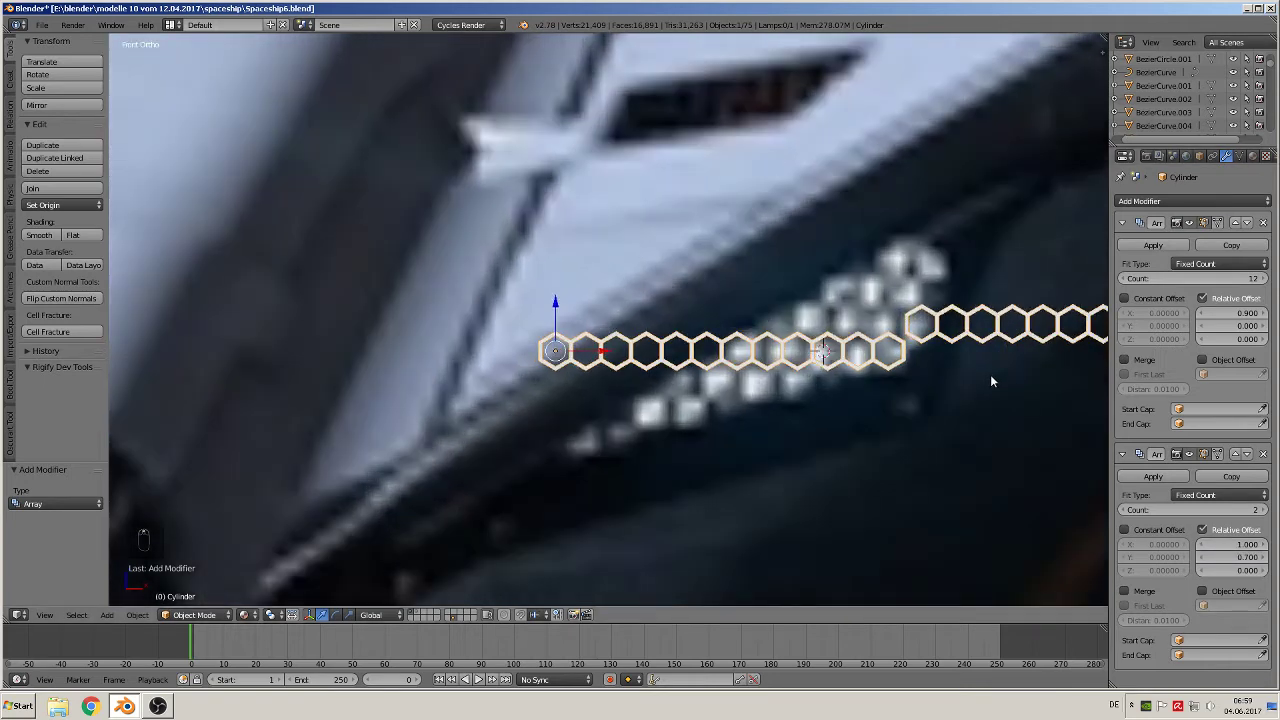
shift+middle_drag(940, 403, 817, 355)
drag(1241, 547, 1190, 547)
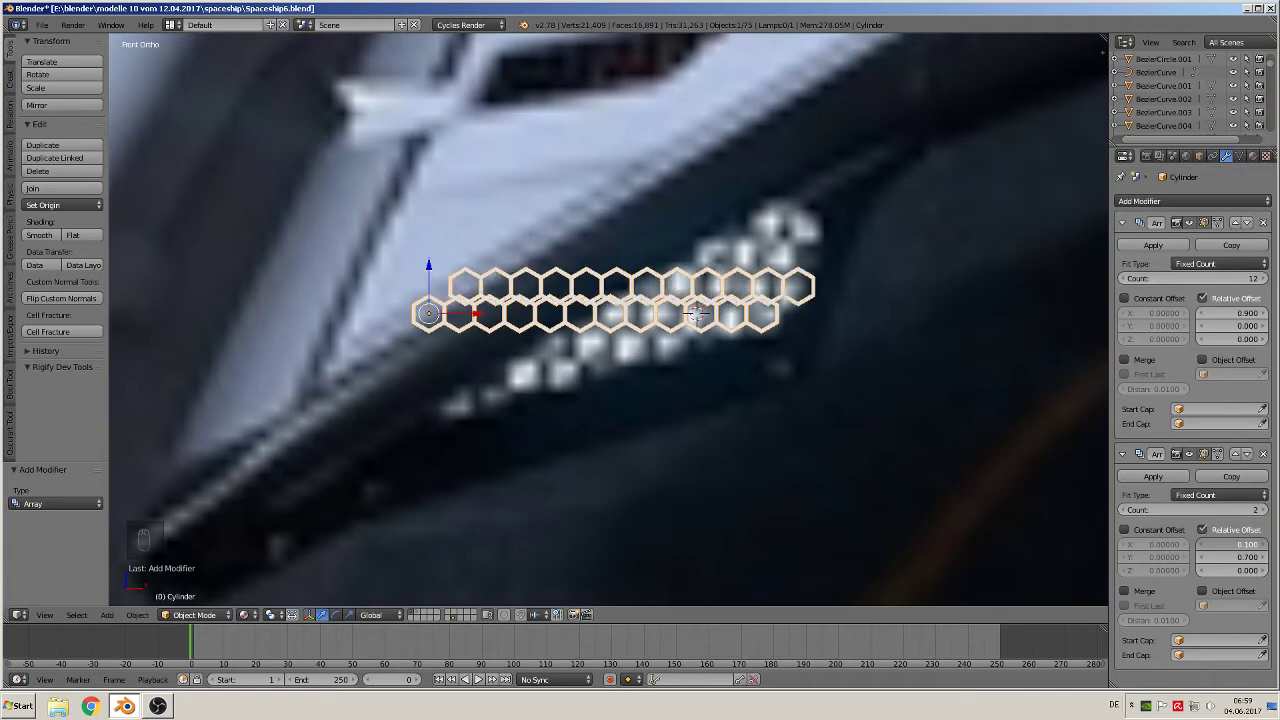
scroll(1043, 474, up, 2)
shift+middle_drag(1040, 503, 1046, 511)
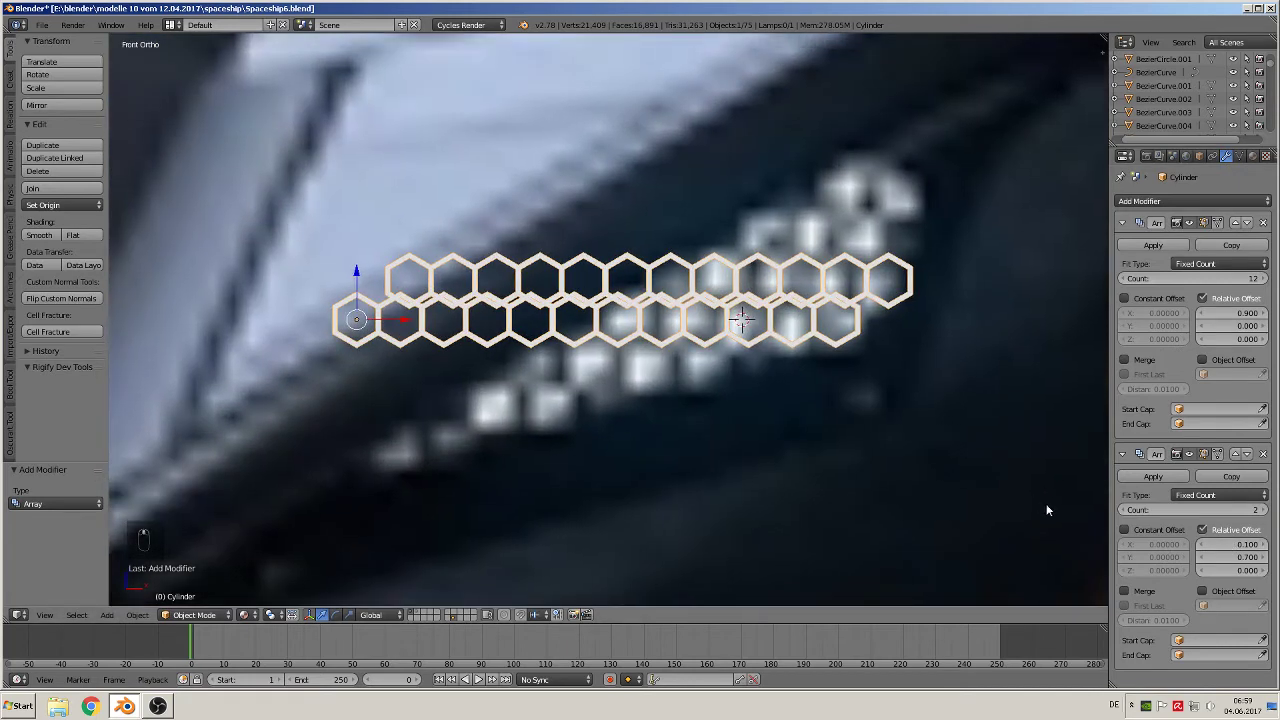
Set the second Array modifier's relative X offset to 0.05 so the two hexagon rows interlock.
click(1204, 545)
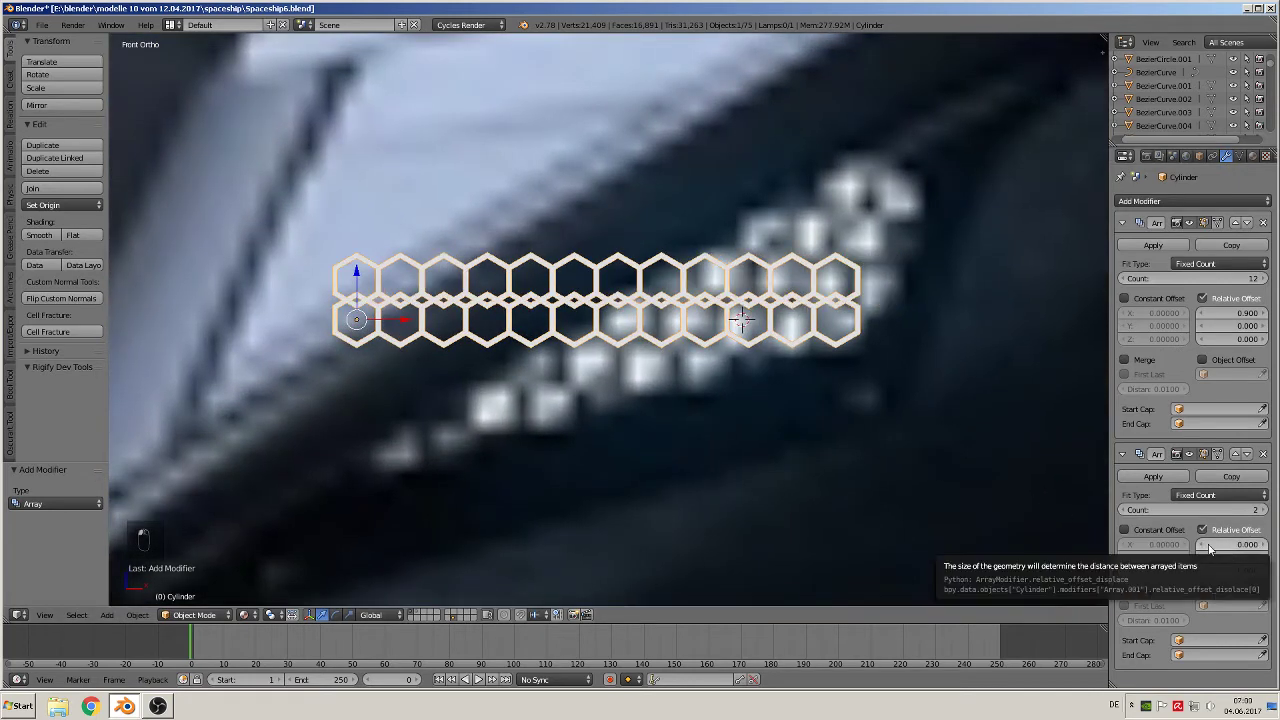
click(1267, 545)
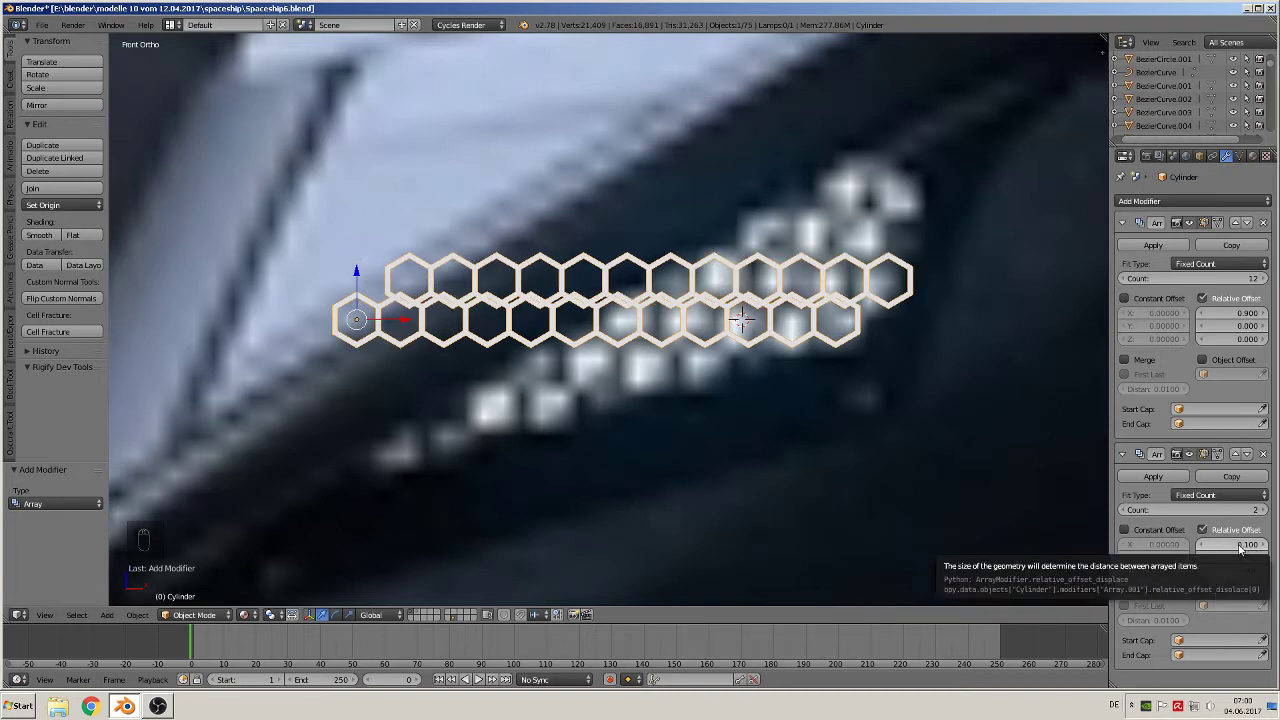
click(1245, 543)
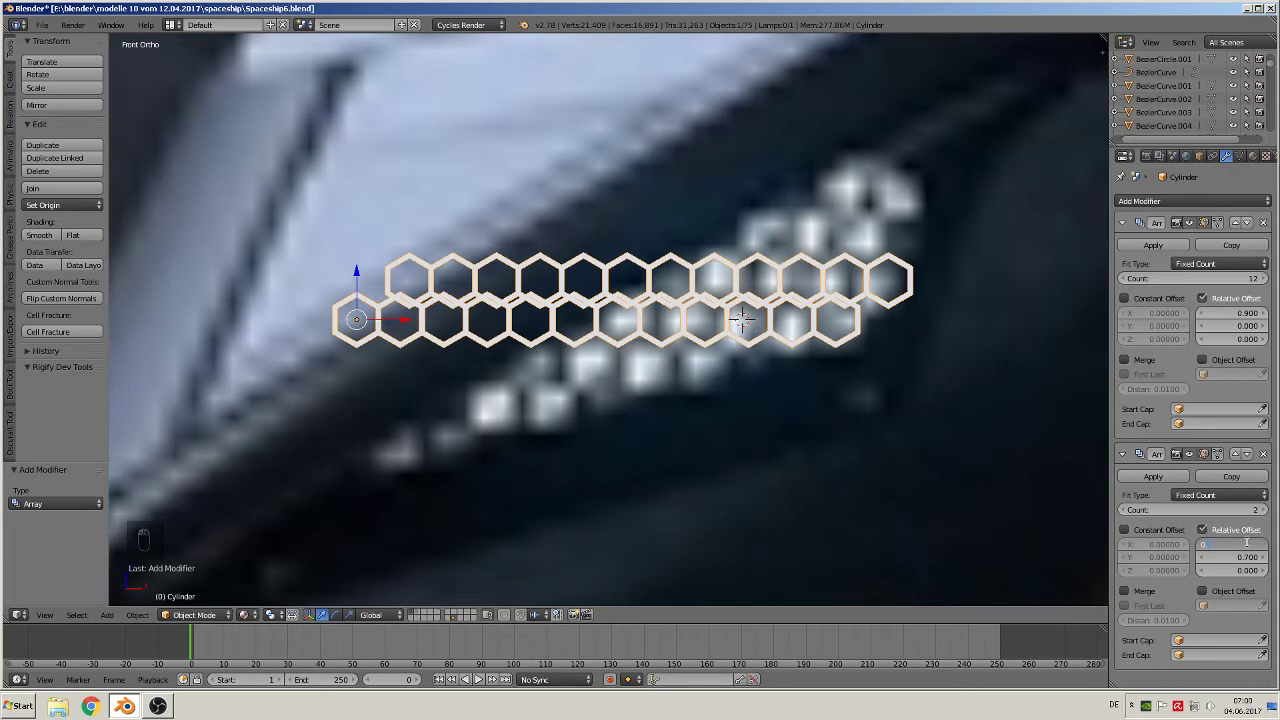
text(0.05)
key(Return)
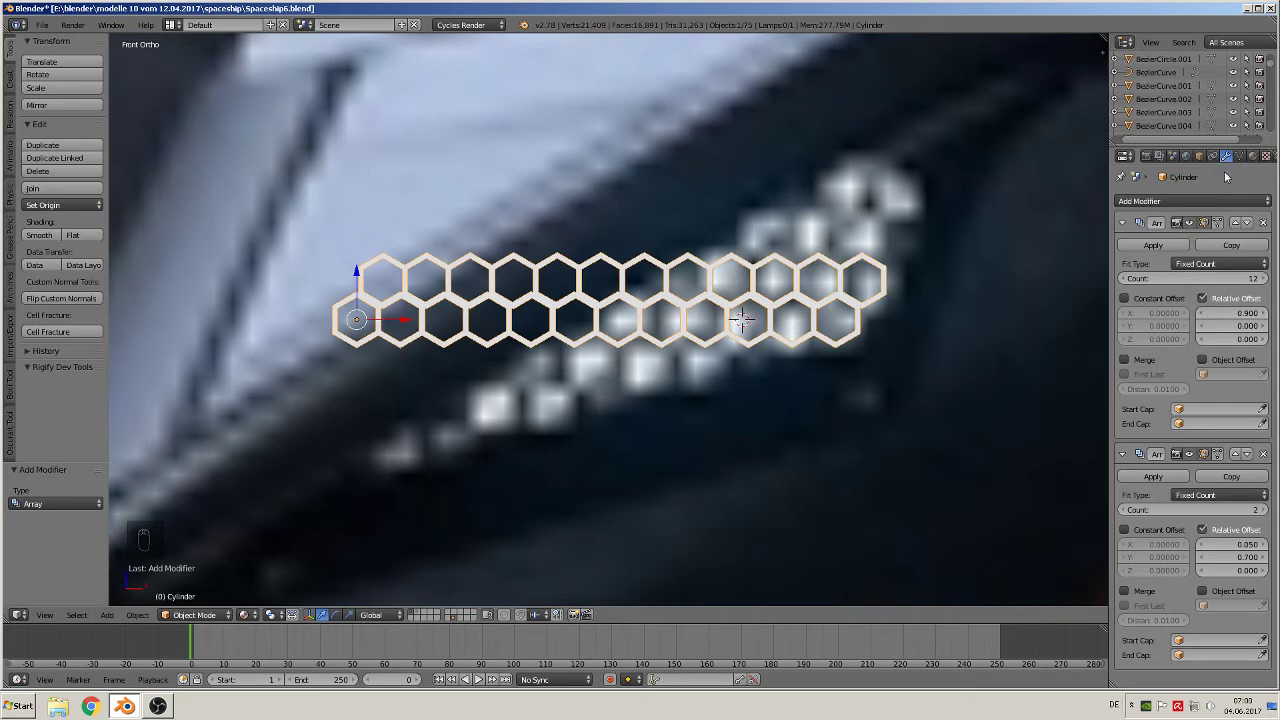
Collapse both Array modifiers and add a third one with a relative X offset of 0.
click(1122, 222)
click(1122, 247)
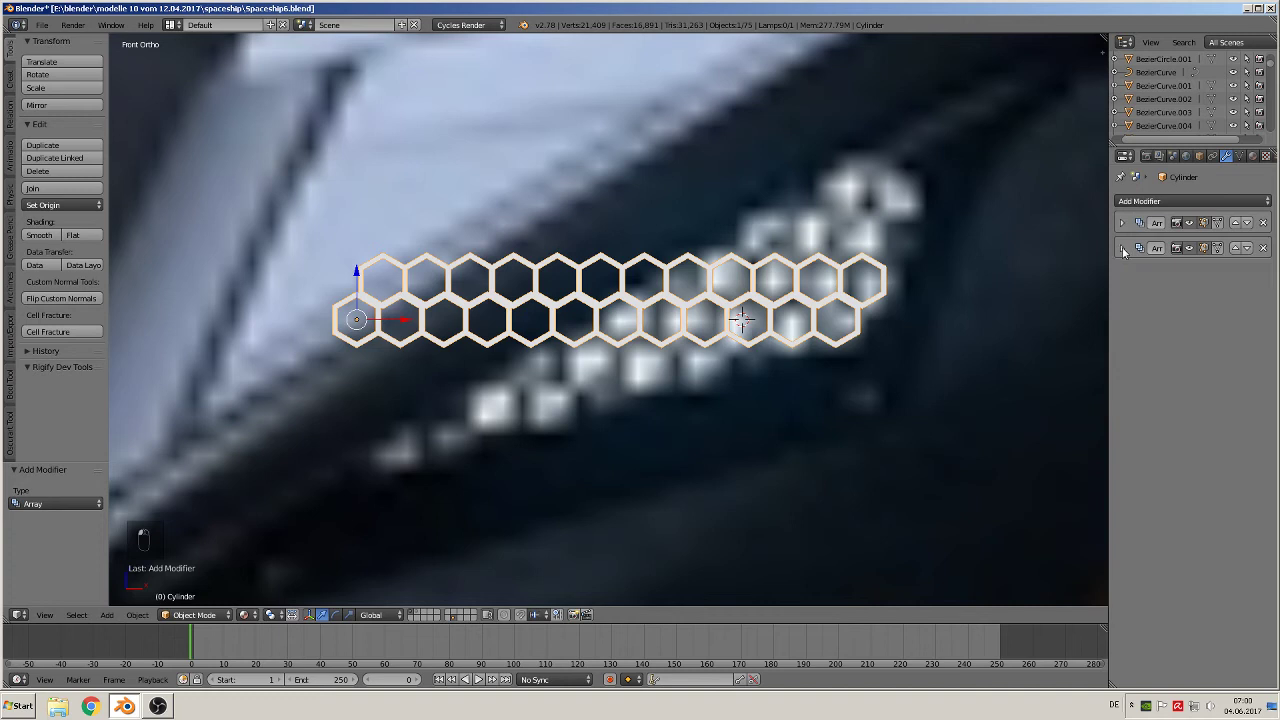
click(1198, 199)
click(1053, 226)
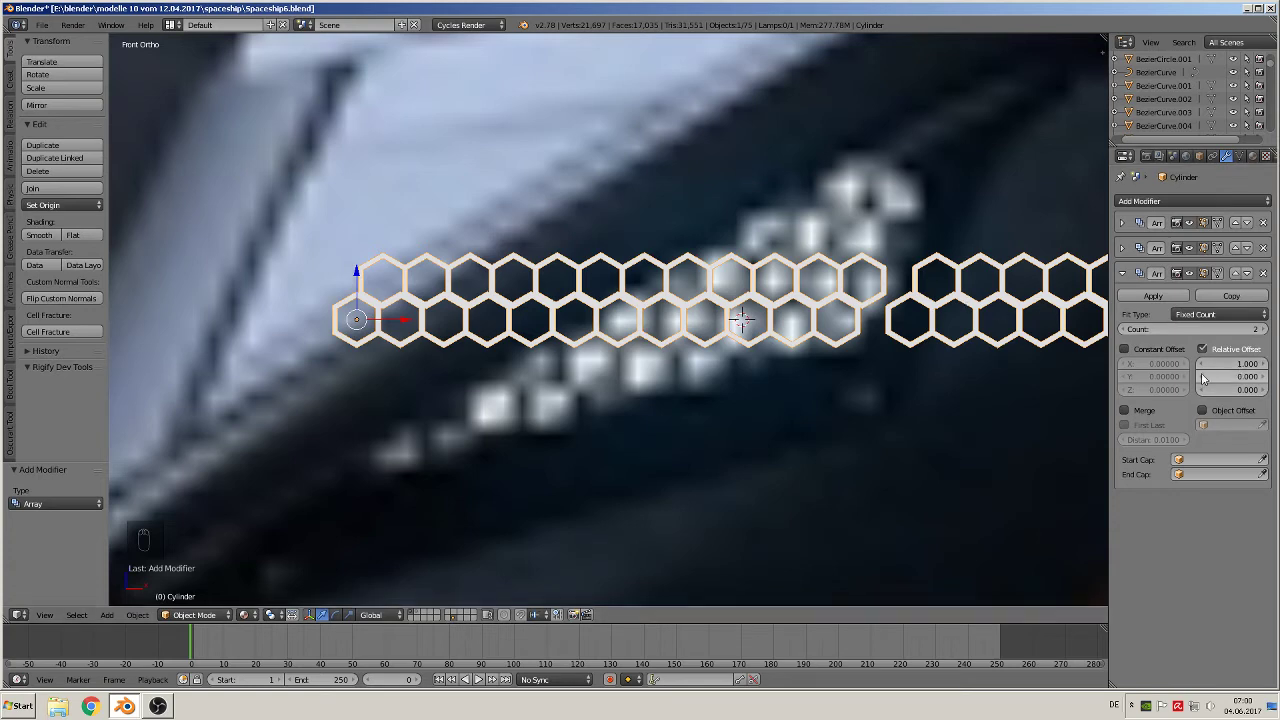
click(1234, 364)
text(0)
key(Tab)
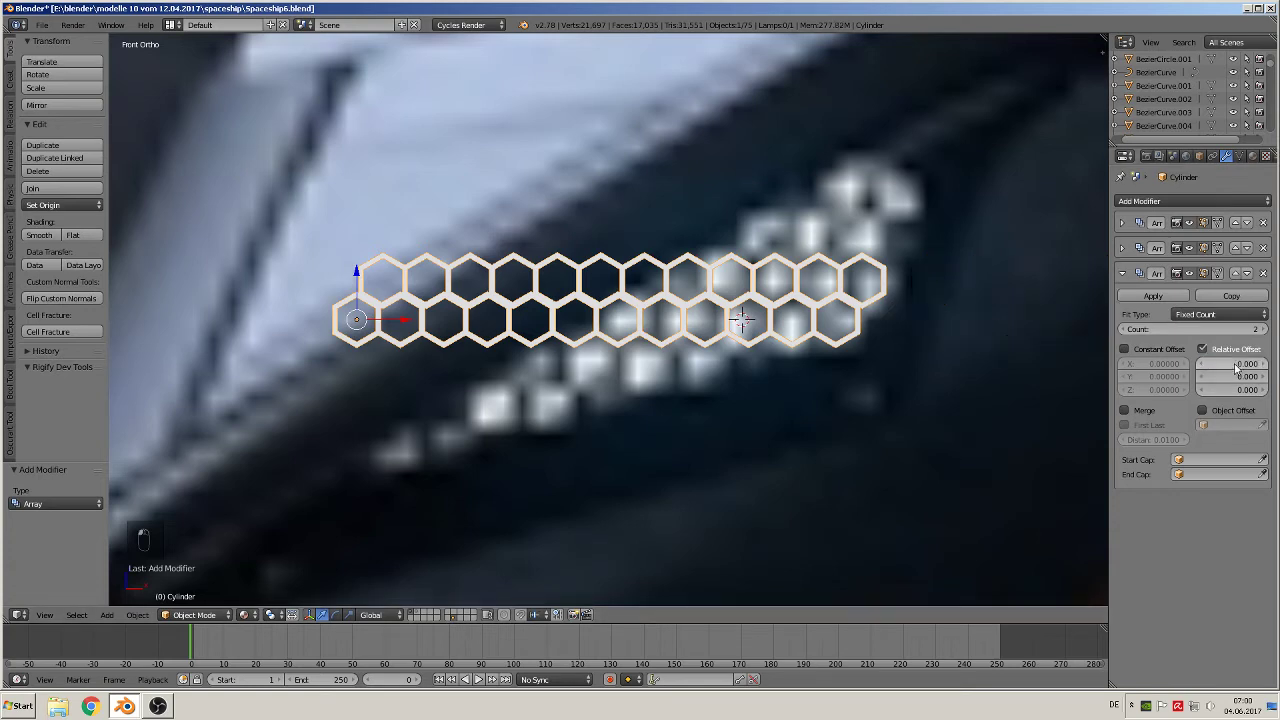
Set the third Array modifier's relative offsets to 0.800 in Y and 0.100 in X.
text(0.5)
key(Return)
drag(1232, 377, 1234, 377)
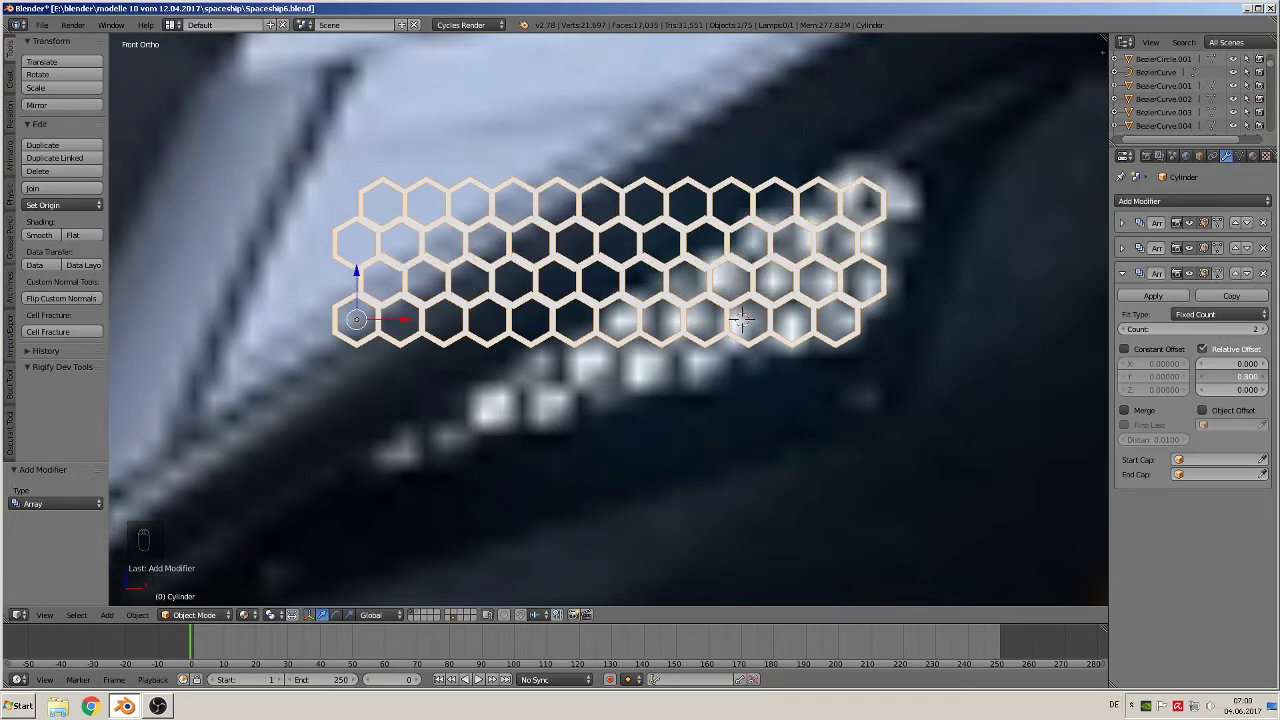
click(1265, 377)
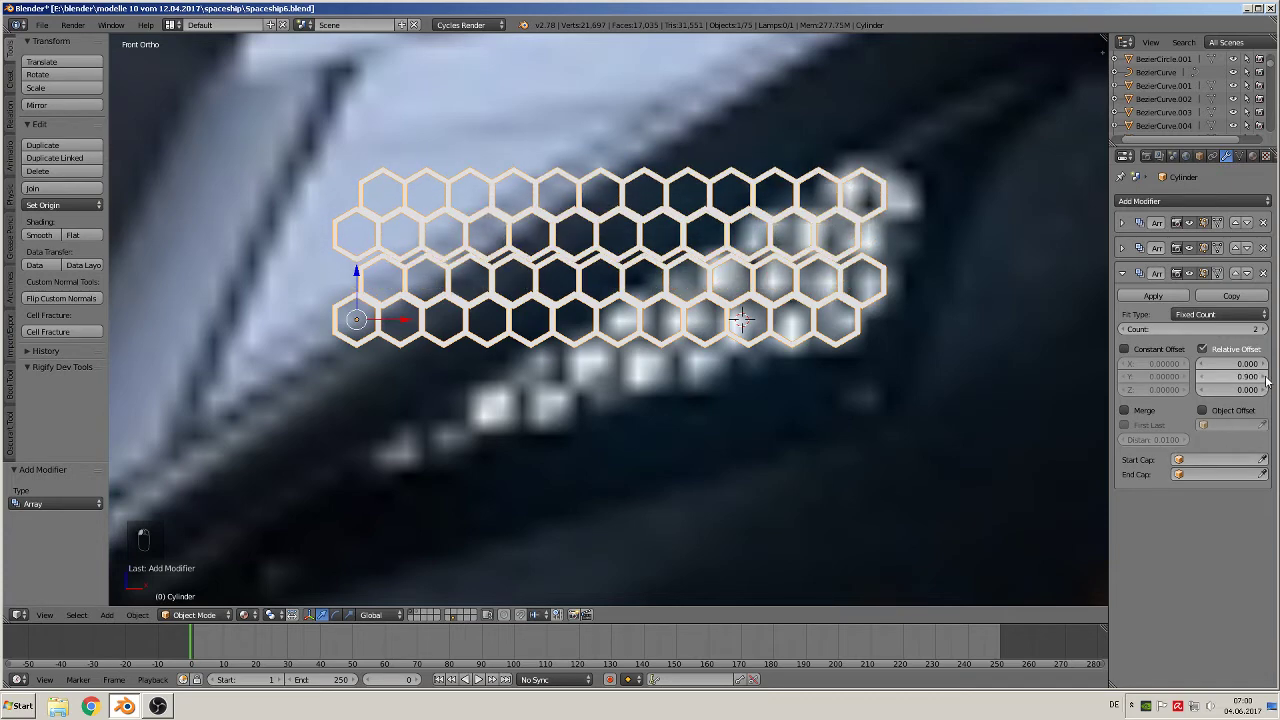
click(1200, 377)
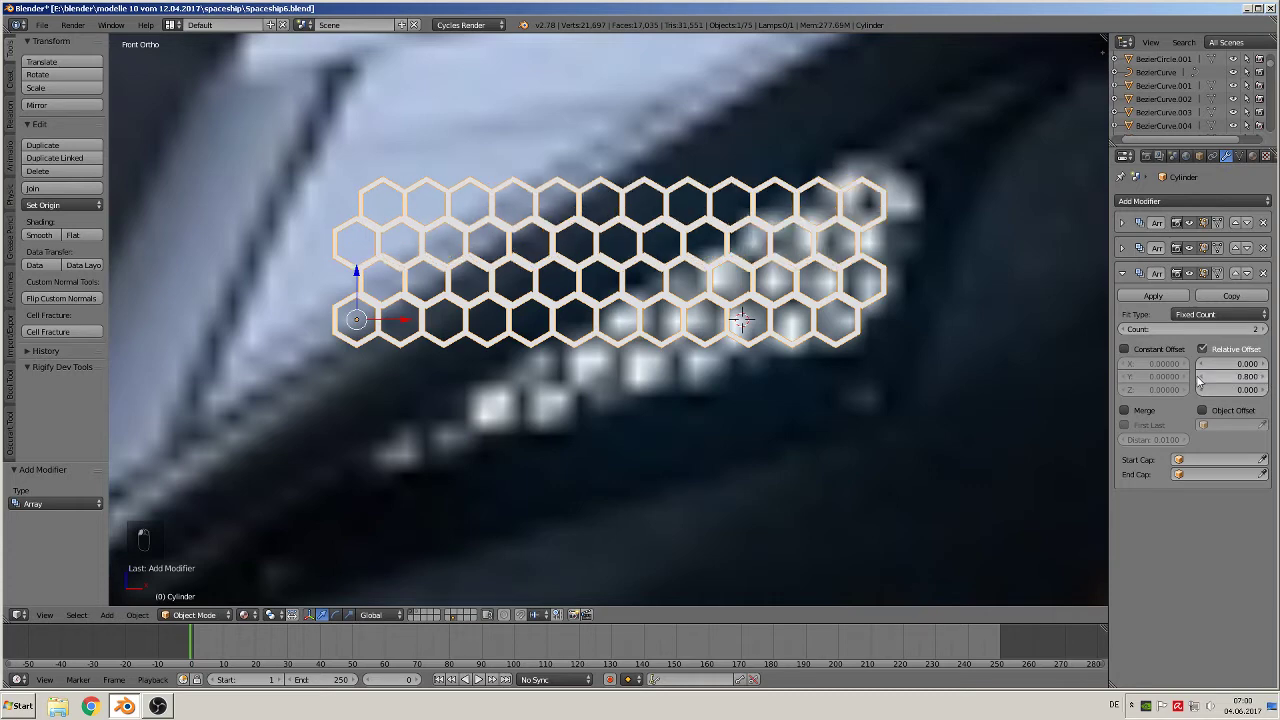
click(1265, 365)
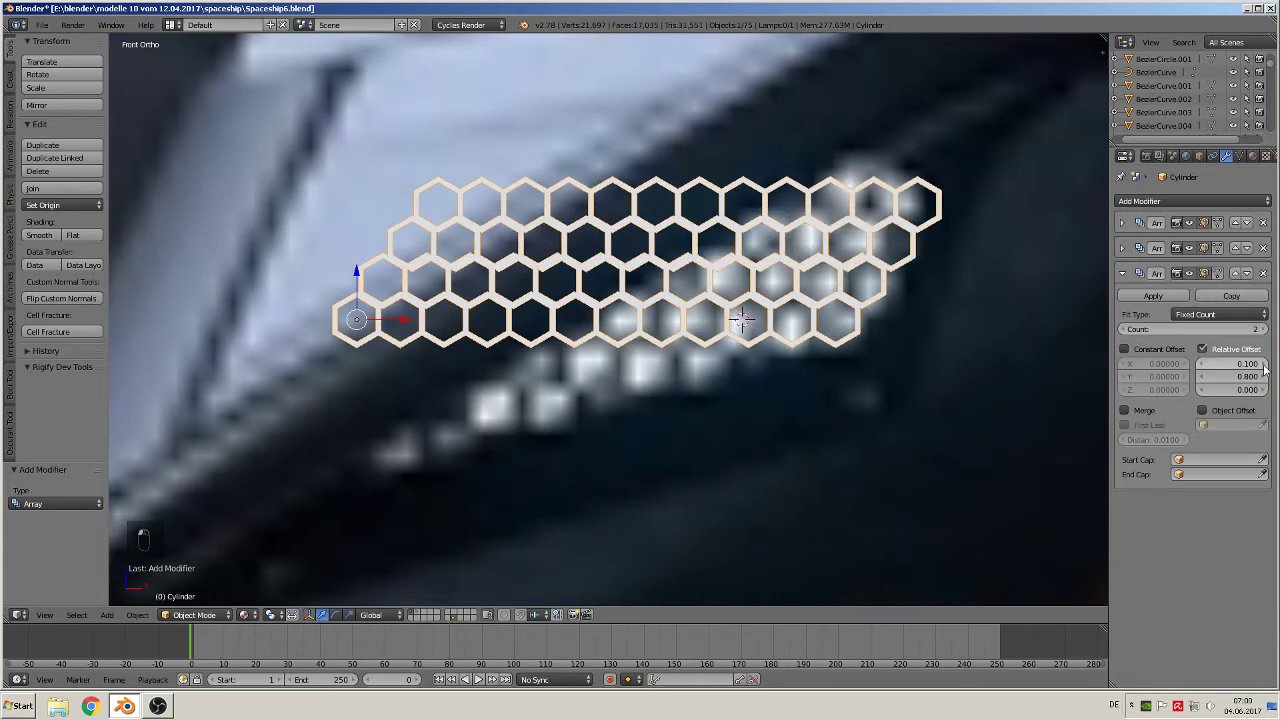
Try a relative X offset of 0.05 on the third Array modifier.
click(1203, 365)
click(1229, 366)
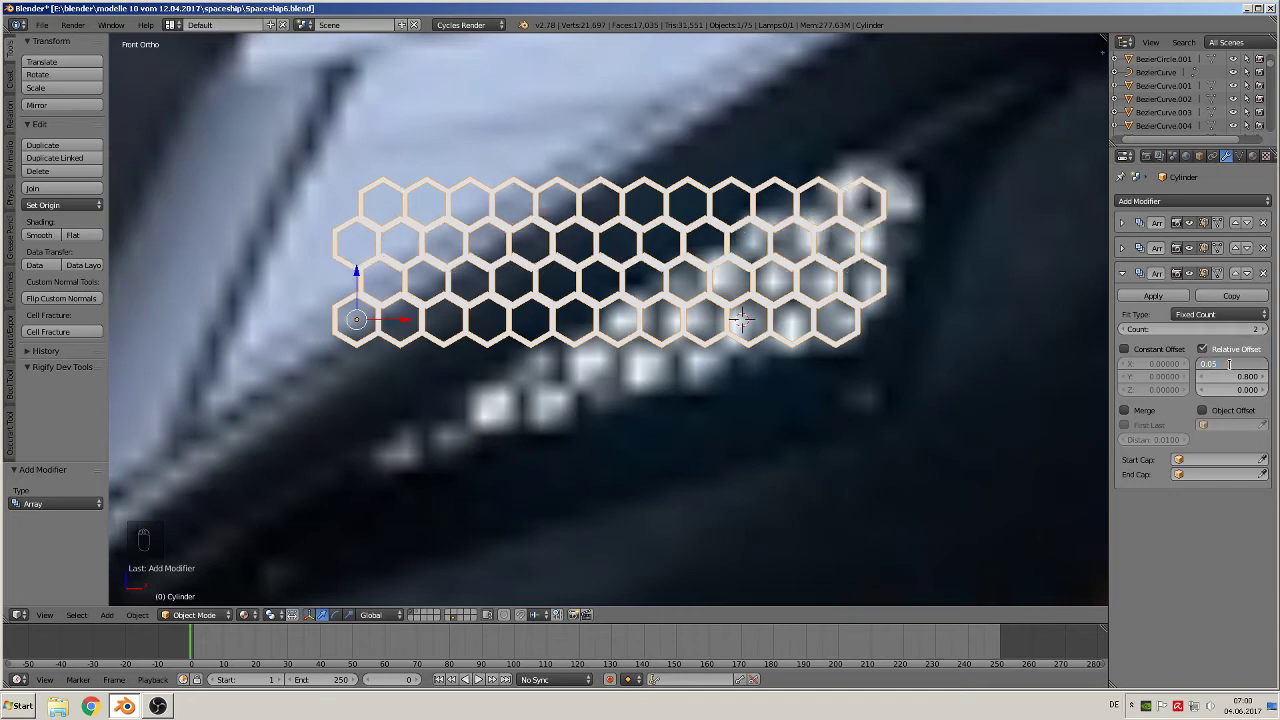
text(5)
key(Return)
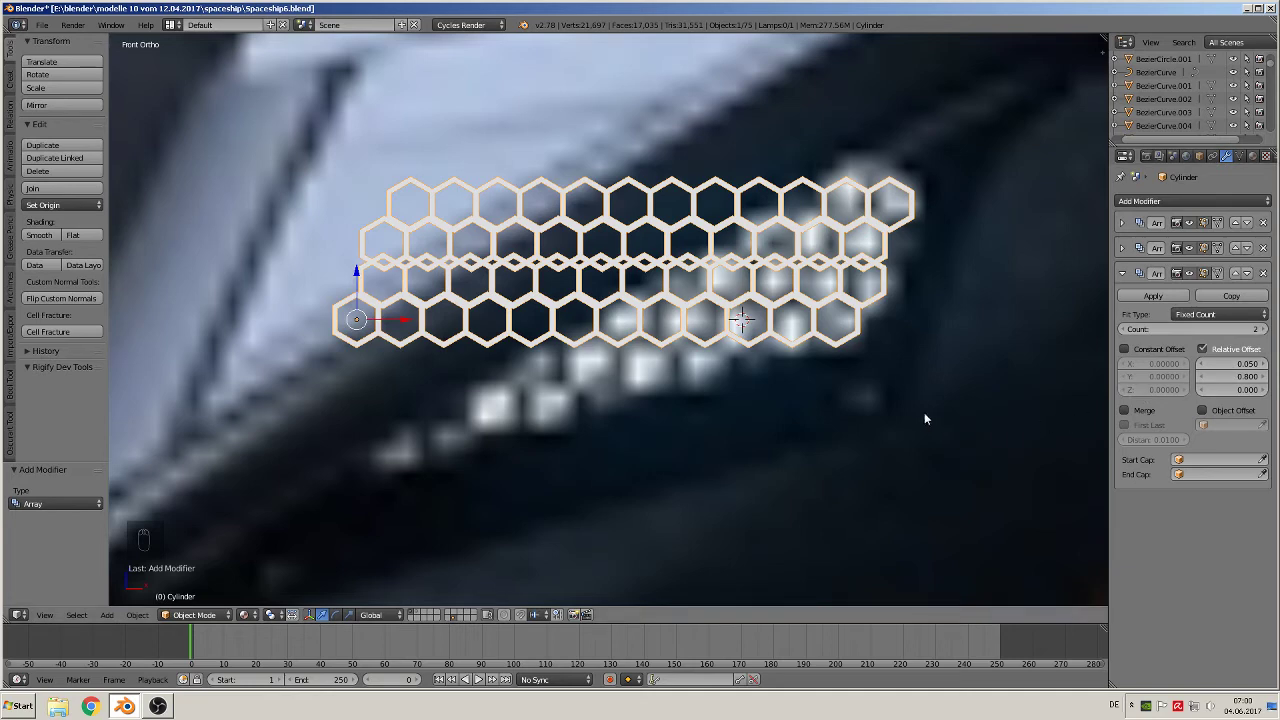
scroll(946, 402, up, 2)
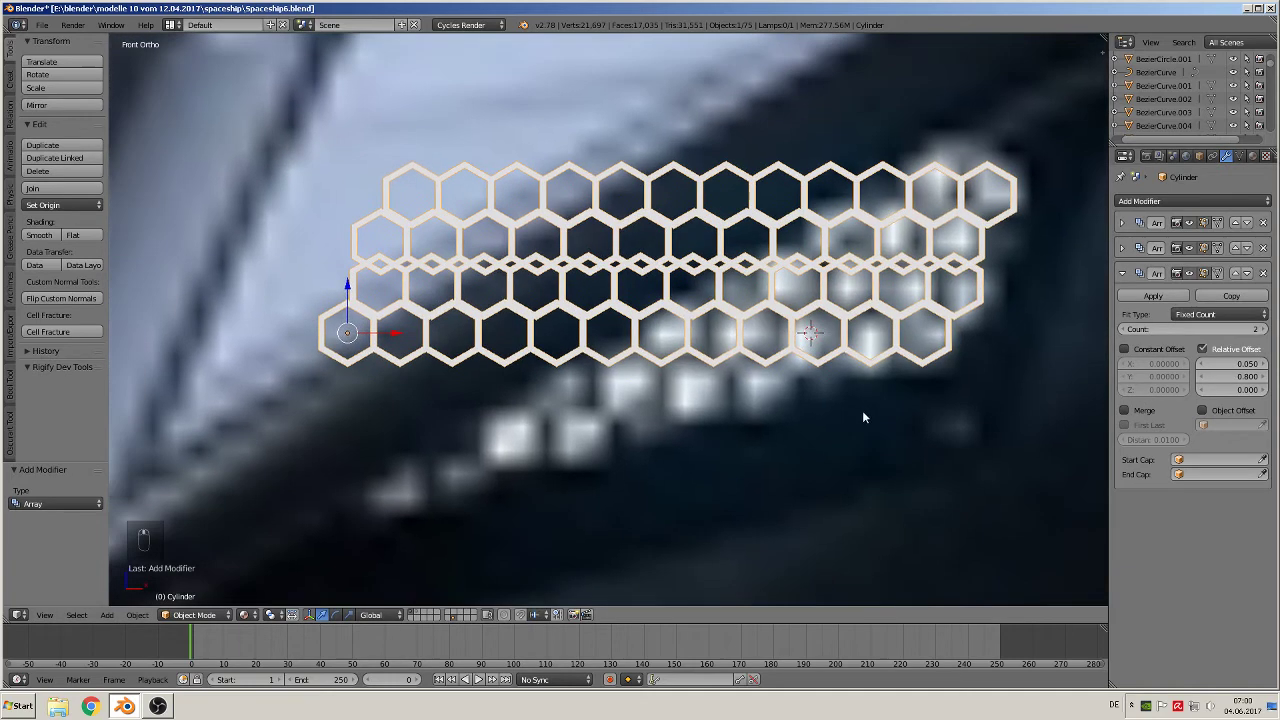
Try a relative X offset of -0.050 on the third Array modifier, and reset it to 0.
click(1202, 366)
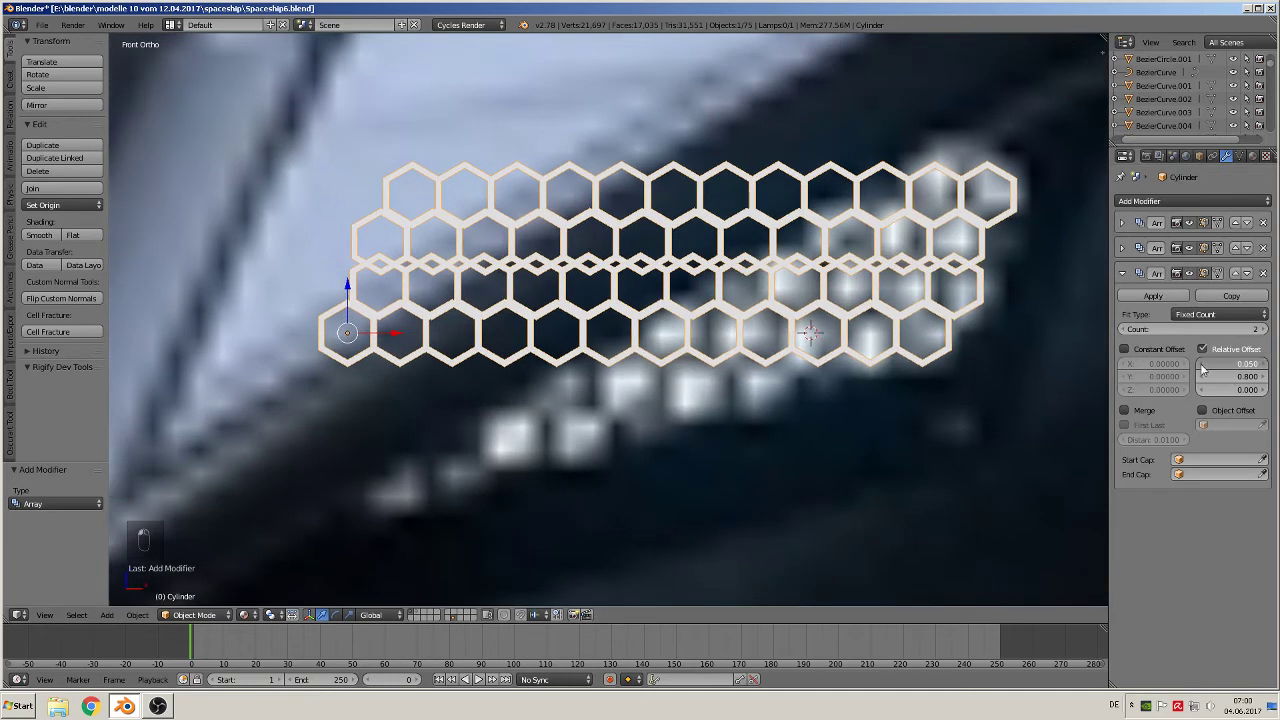
click(1262, 365)
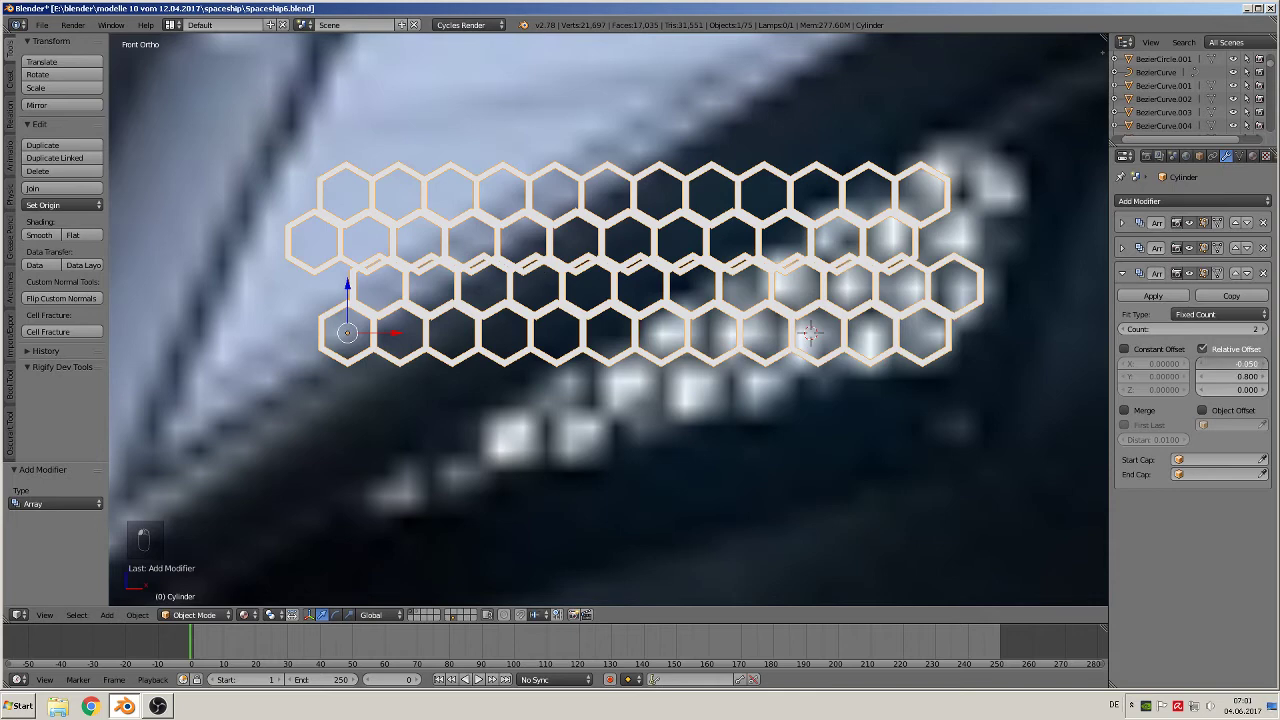
click(1246, 363)
text(0)
key(Return)
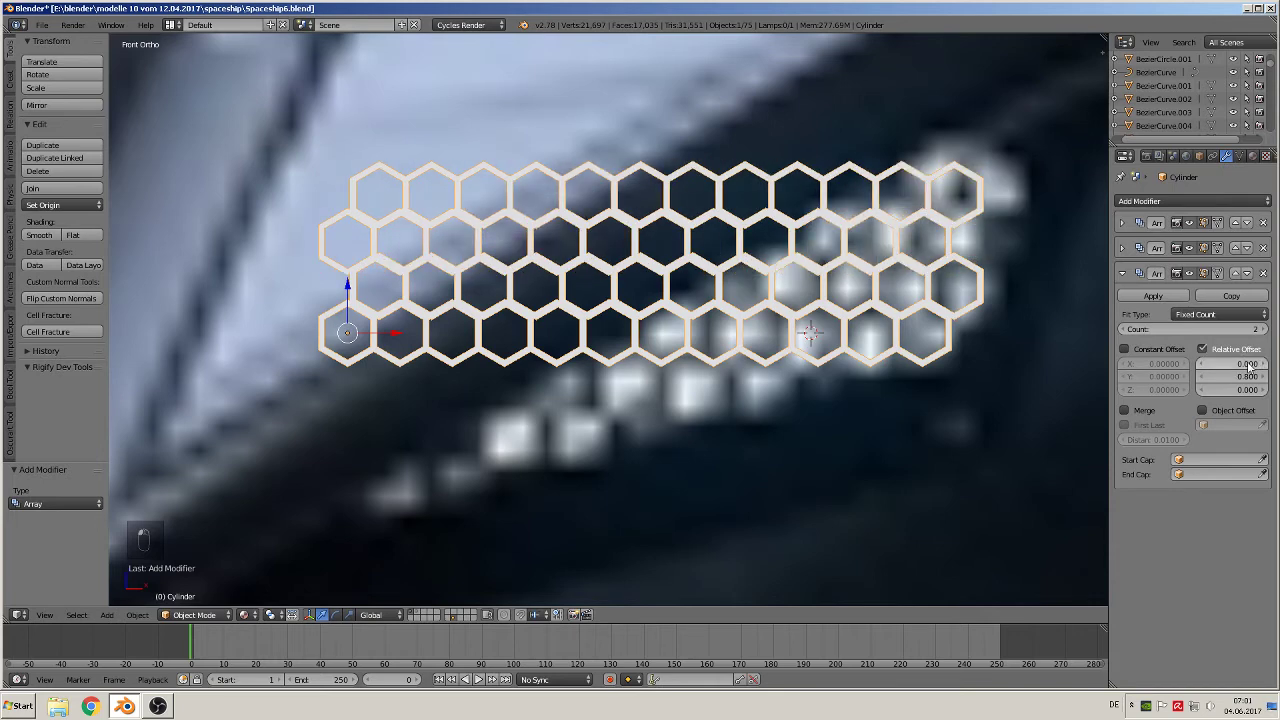
Try relative X offsets of 0.02 and -0.02 on the third Array modifier.
scroll(943, 427, up, 2)
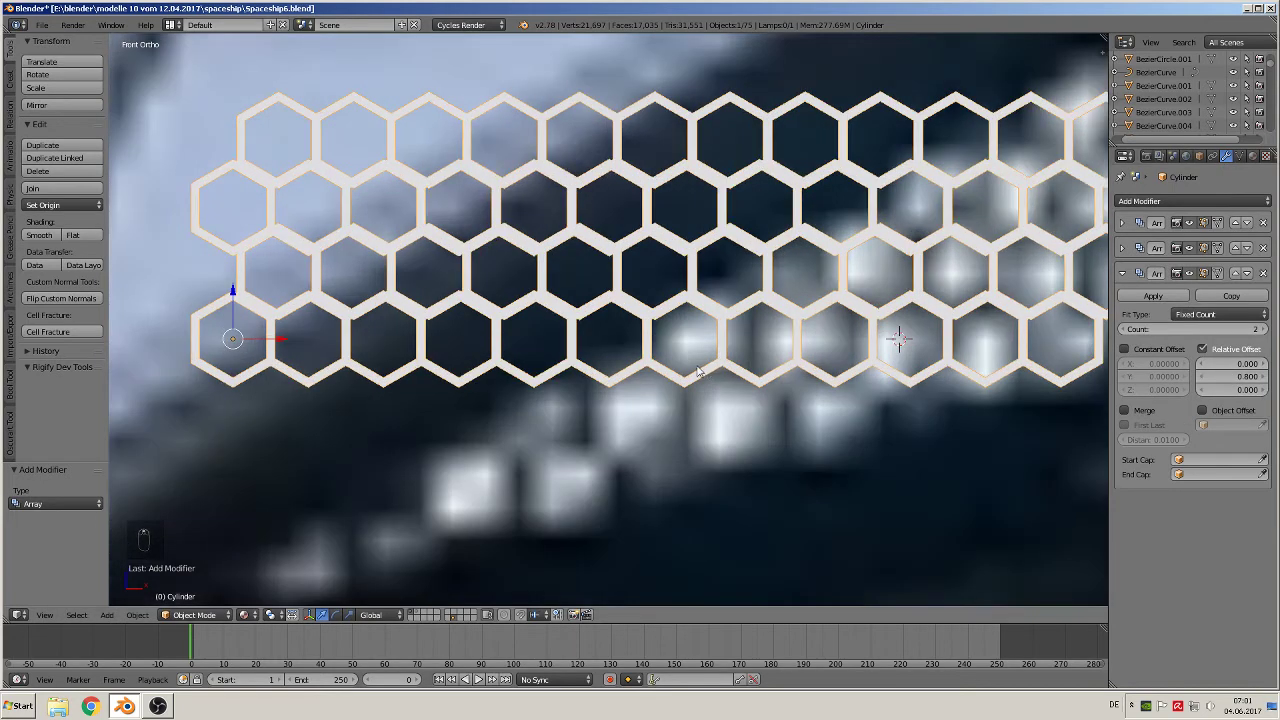
click(1230, 365)
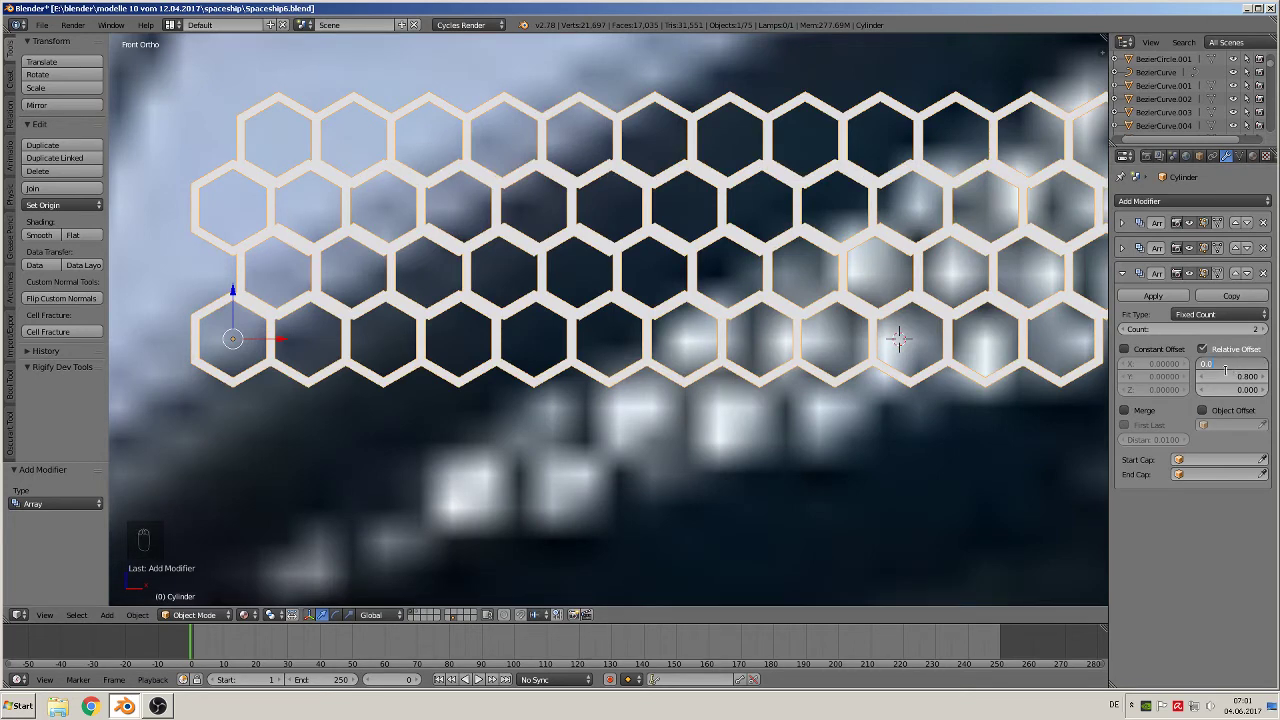
text(0.02)
key(Return)
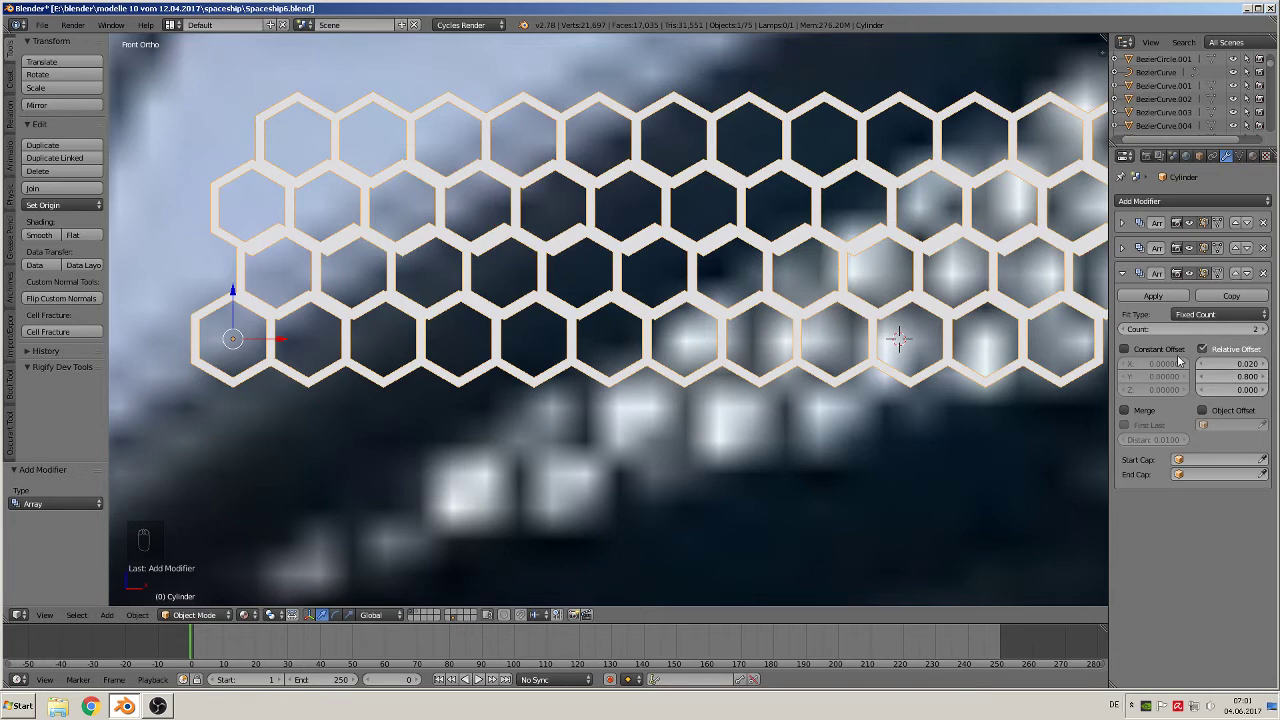
click(1207, 366)
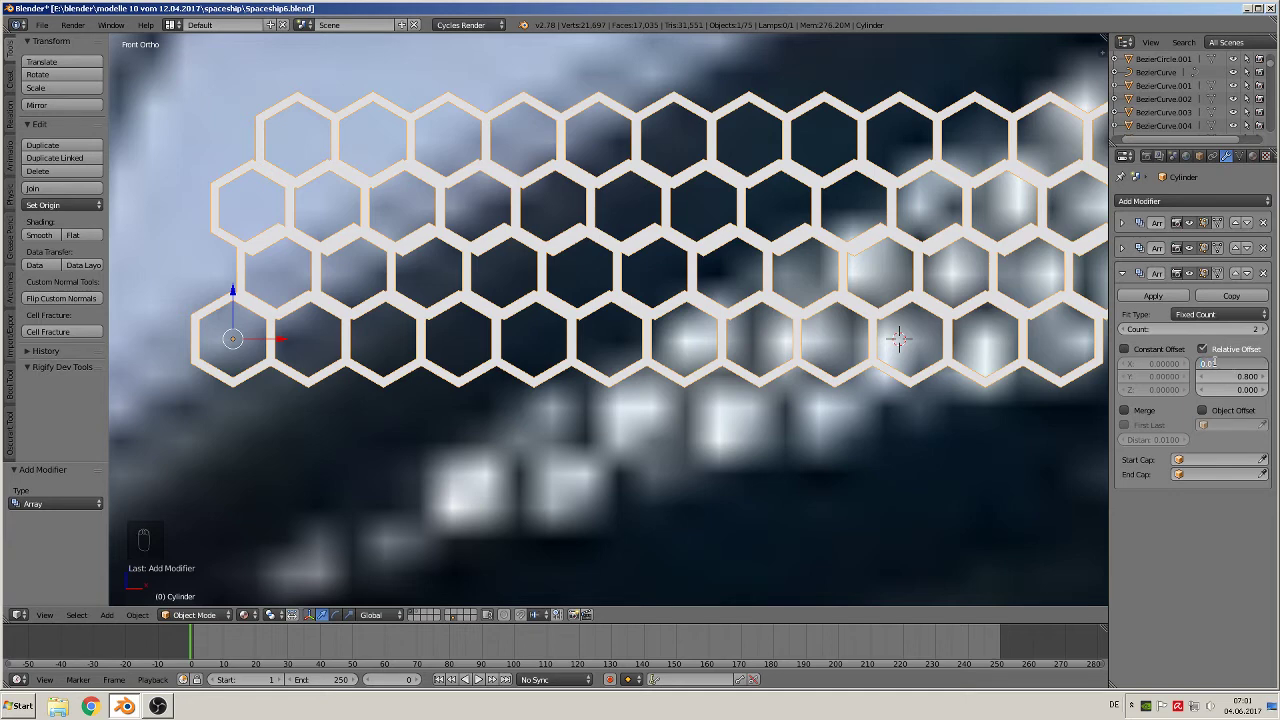
key(Return)
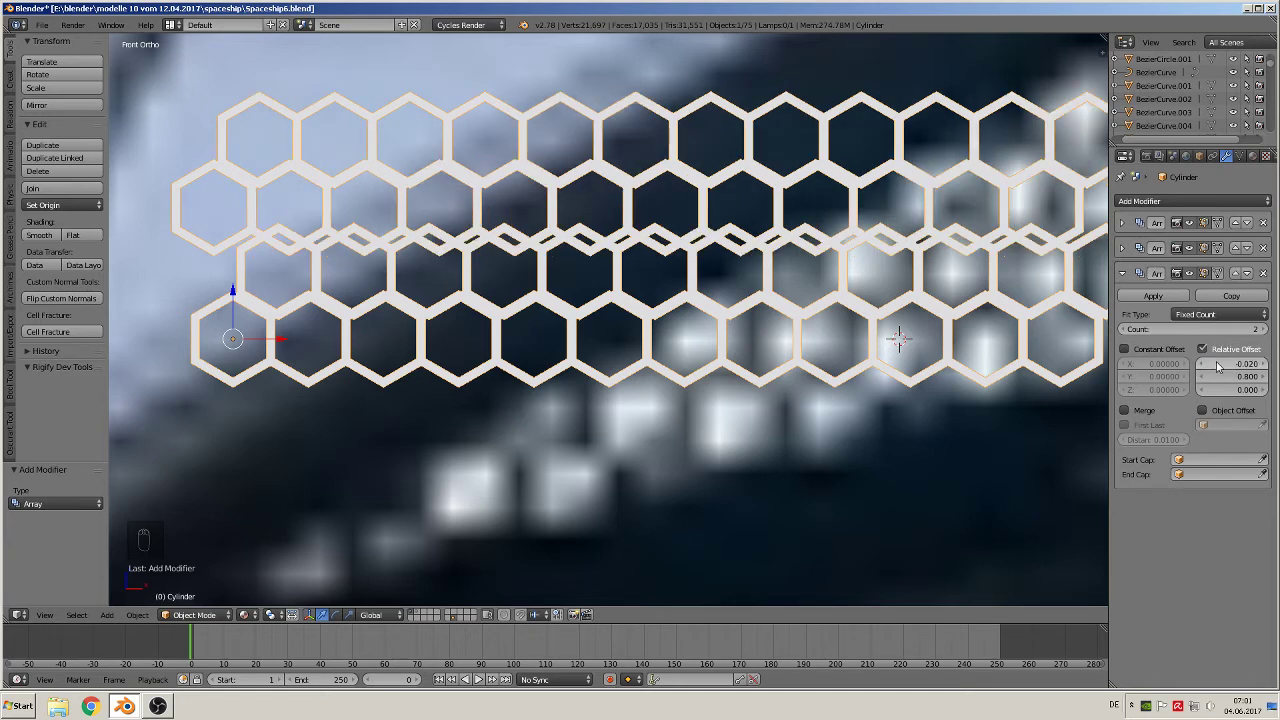
Set the third Array modifier's relative X offset to 0.01 to align the upper hexagon rows with the lower ones.
click(1233, 363)
click(1223, 366)
key(BackSpace)
key(BackSpace)
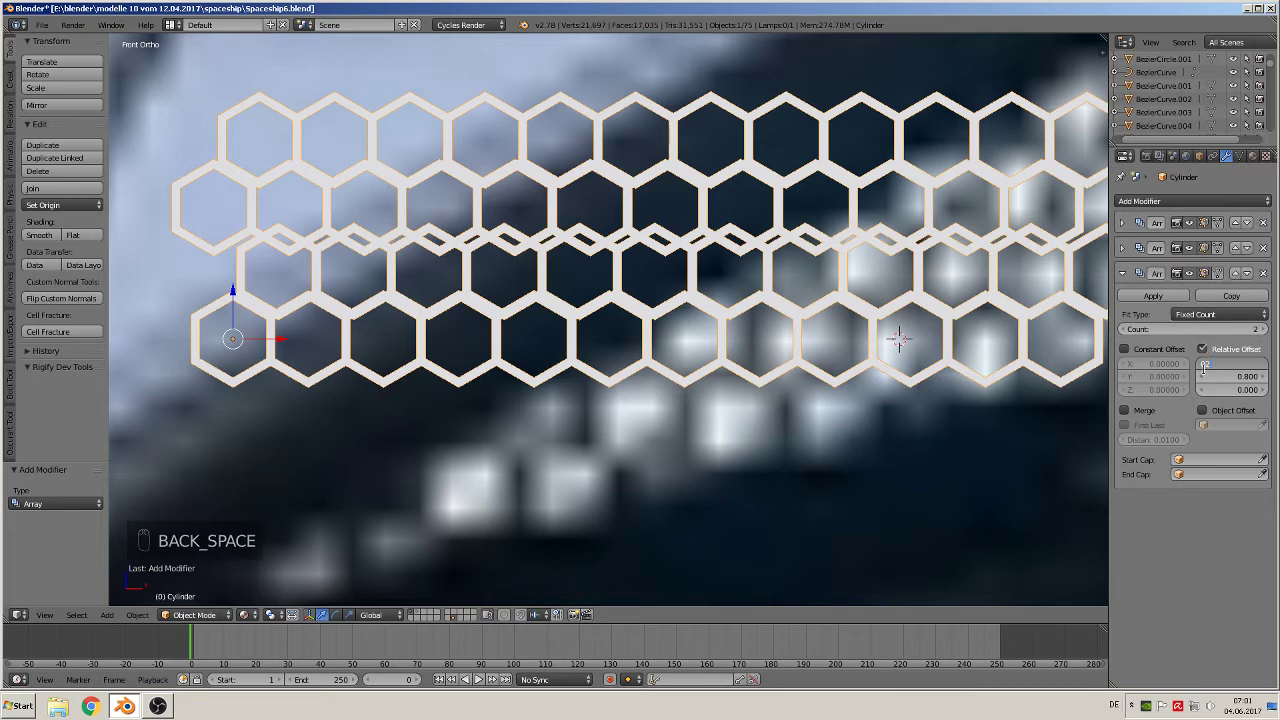
key(Return)
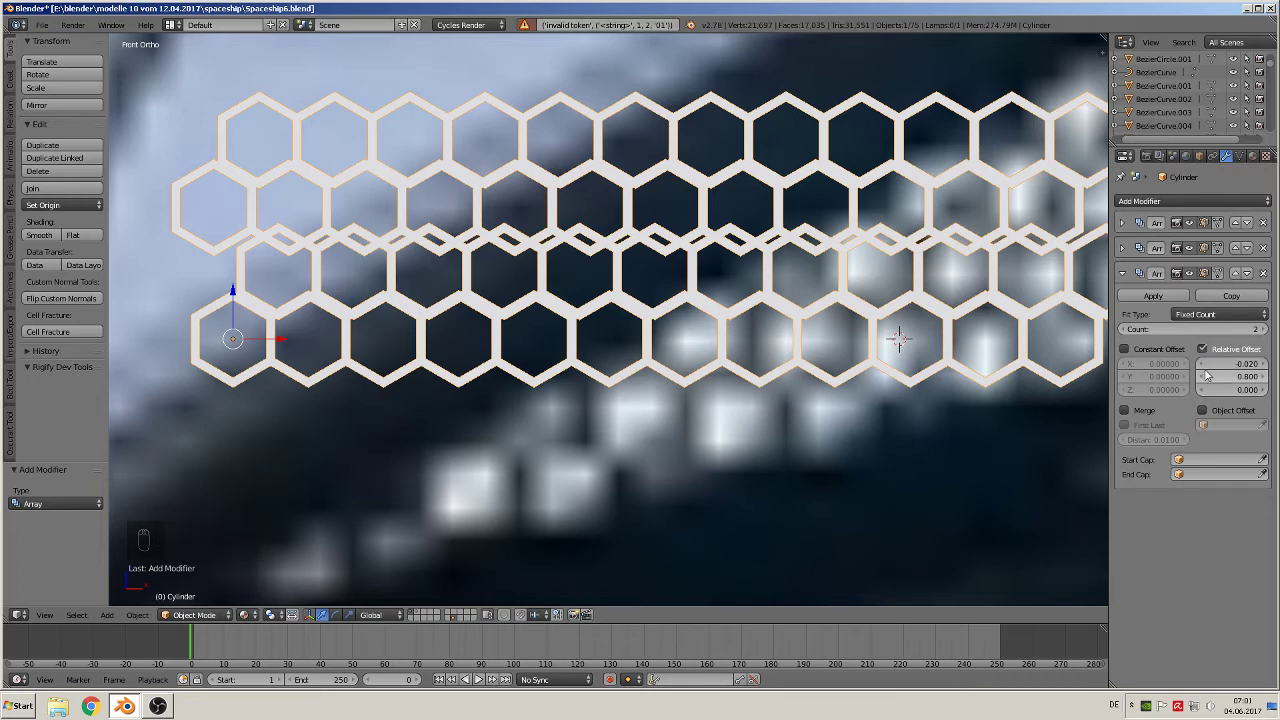
click(1216, 364)
key(BackSpace)
text(.01)
key(Return)
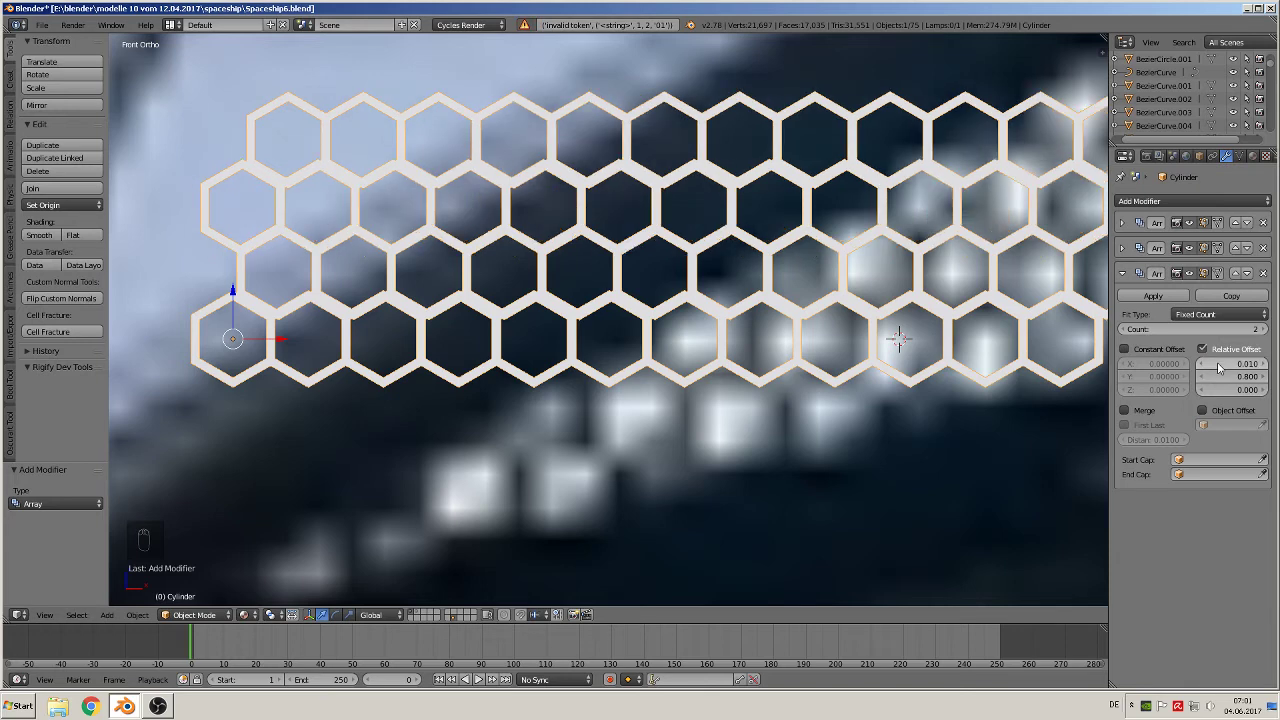
Raise the third Array modifier's count to 4 to extend the honeycomb grille upward.
scroll(808, 376, down, 4)
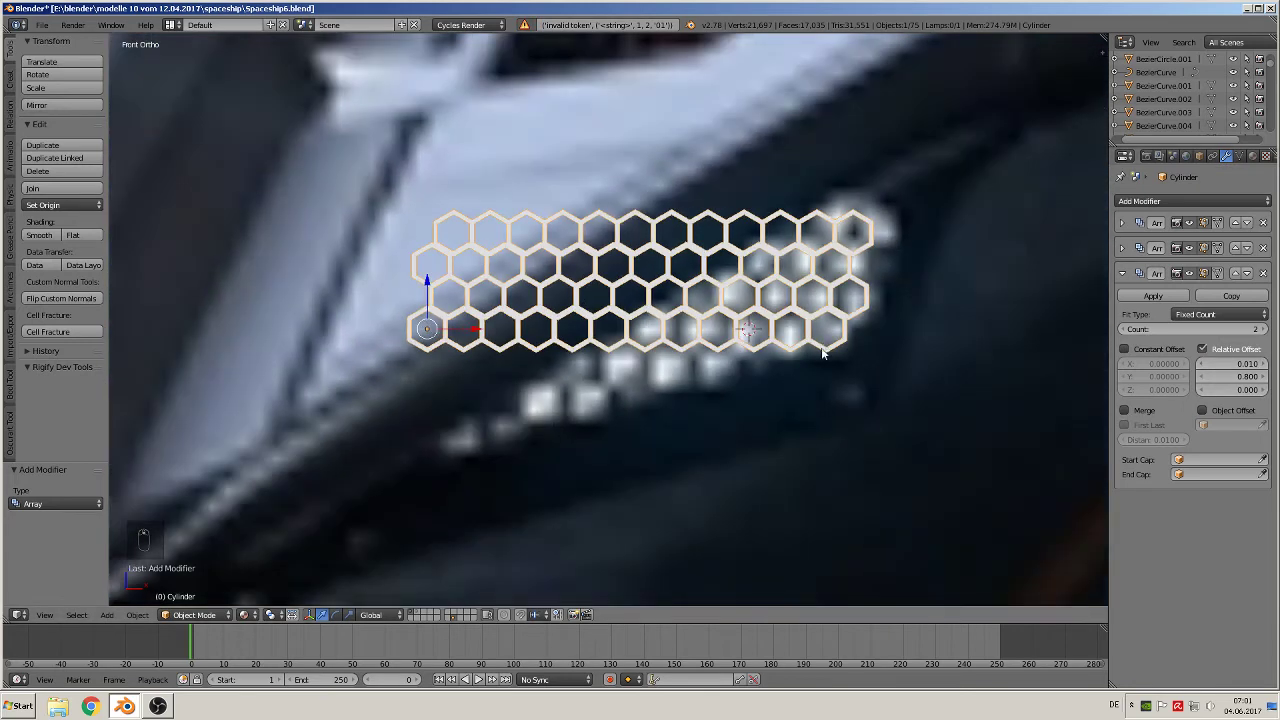
scroll(808, 376, up, 1)
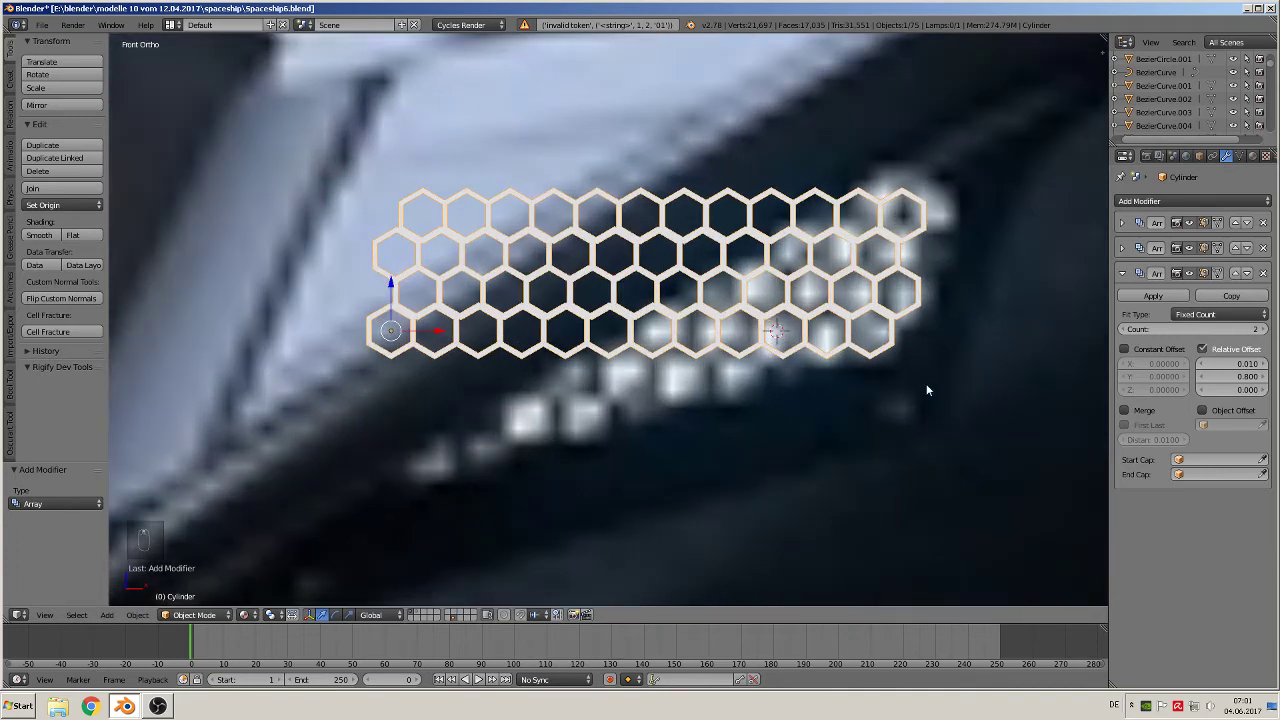
scroll(932, 398, down, 1)
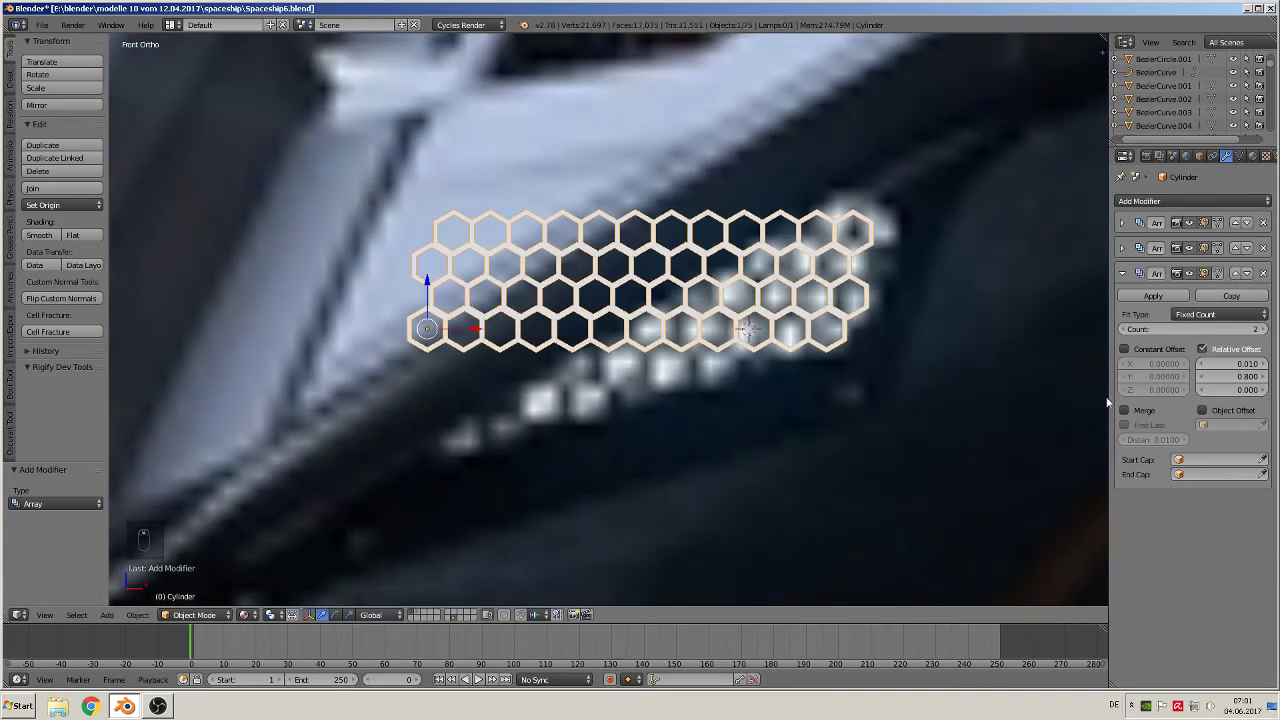
click(1262, 329)
click(1262, 329)
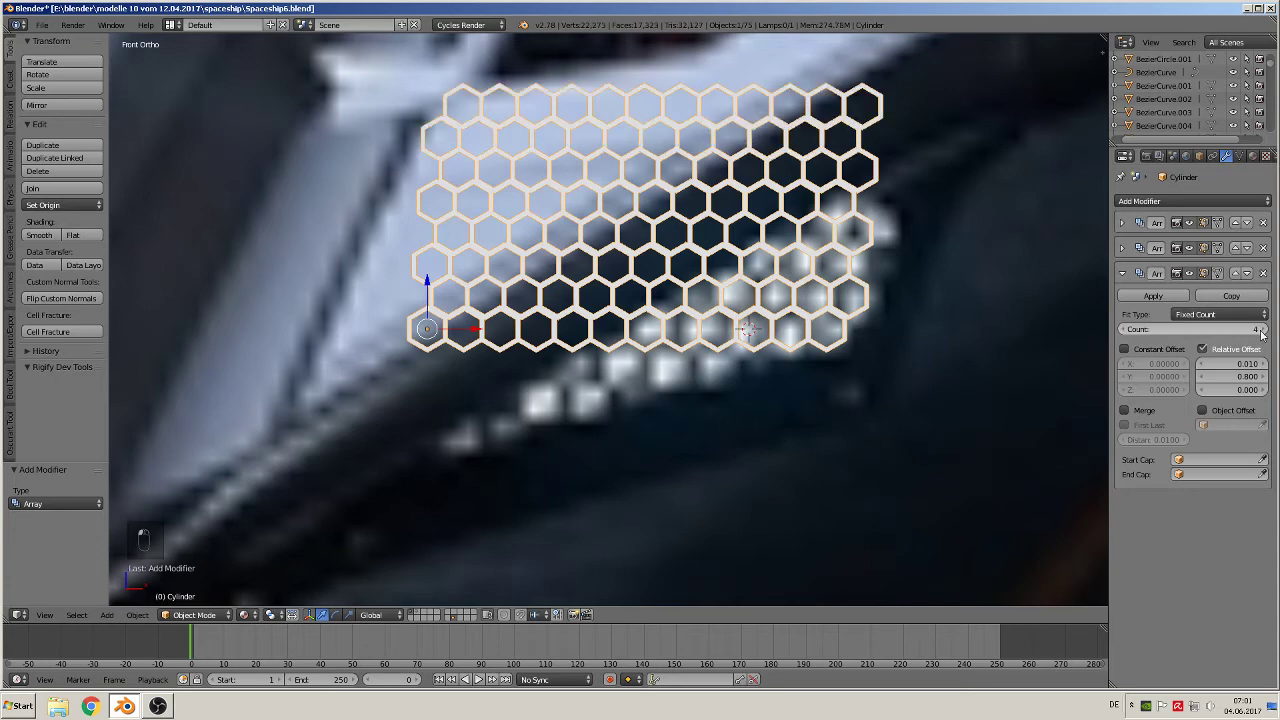
scroll(810, 372, down, 2)
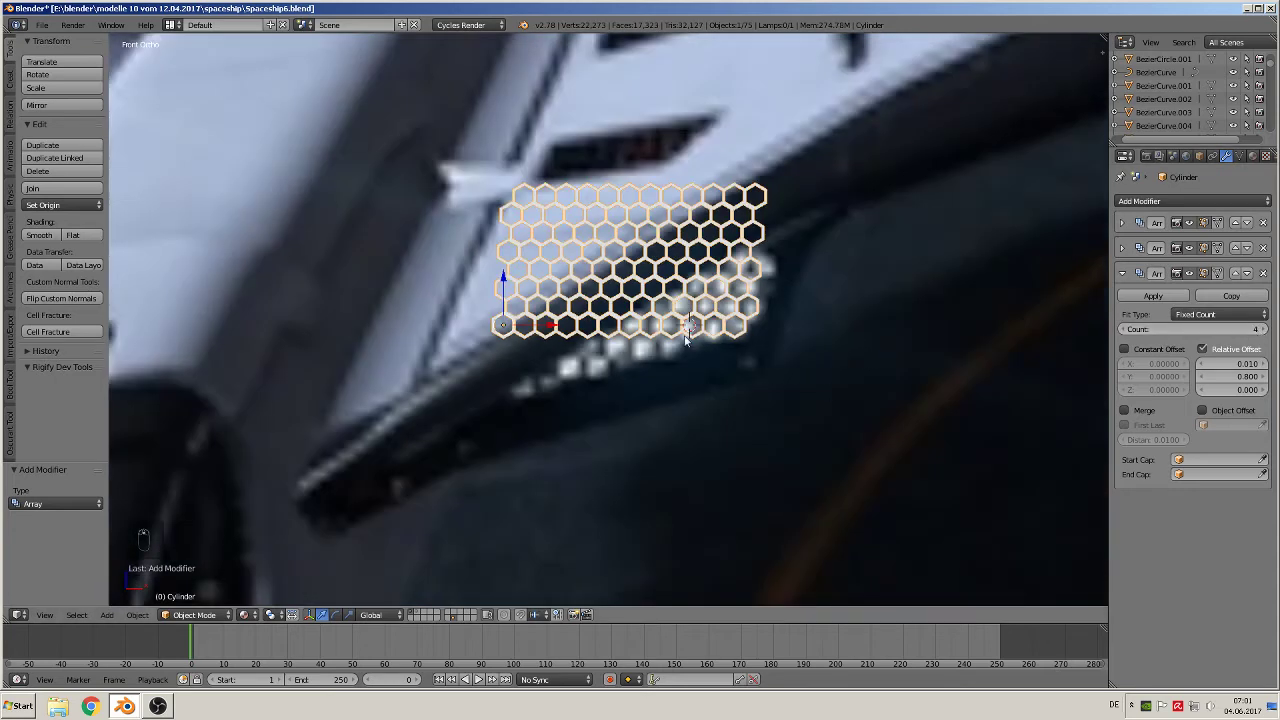
key(Tab)
scroll(694, 386, down, 2)
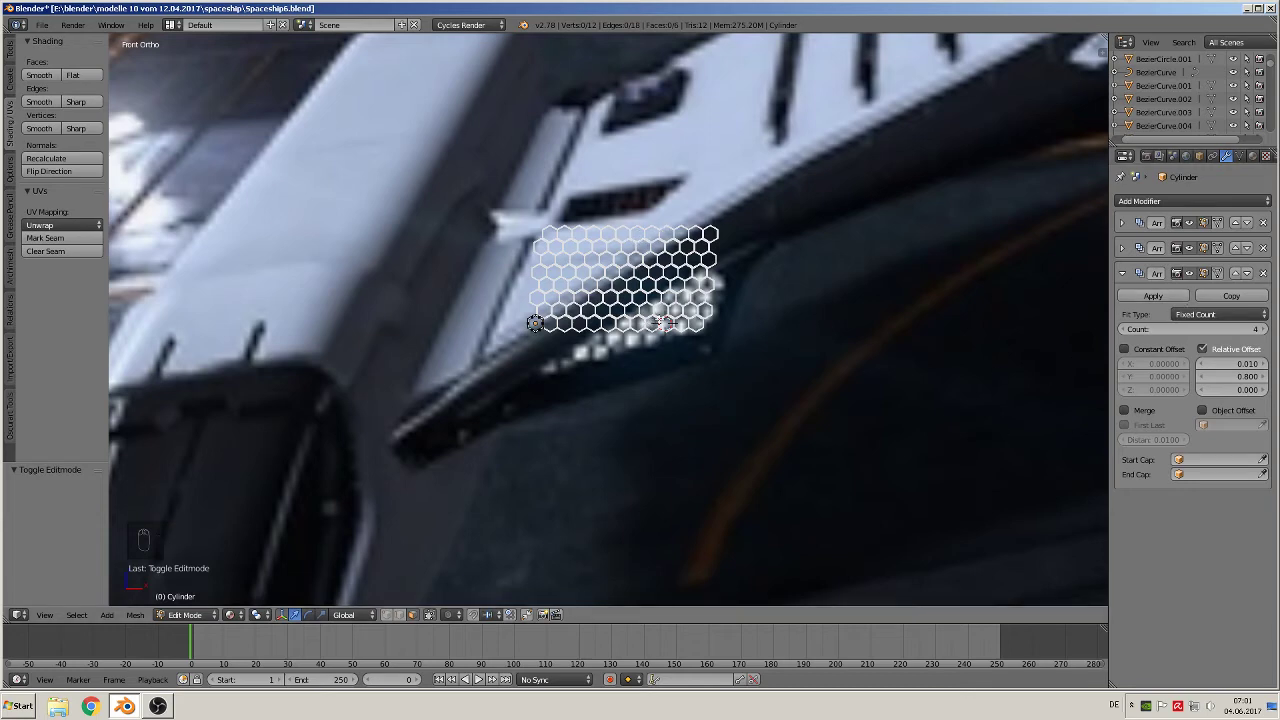
scroll(676, 348, up, 1)
key(Tab)
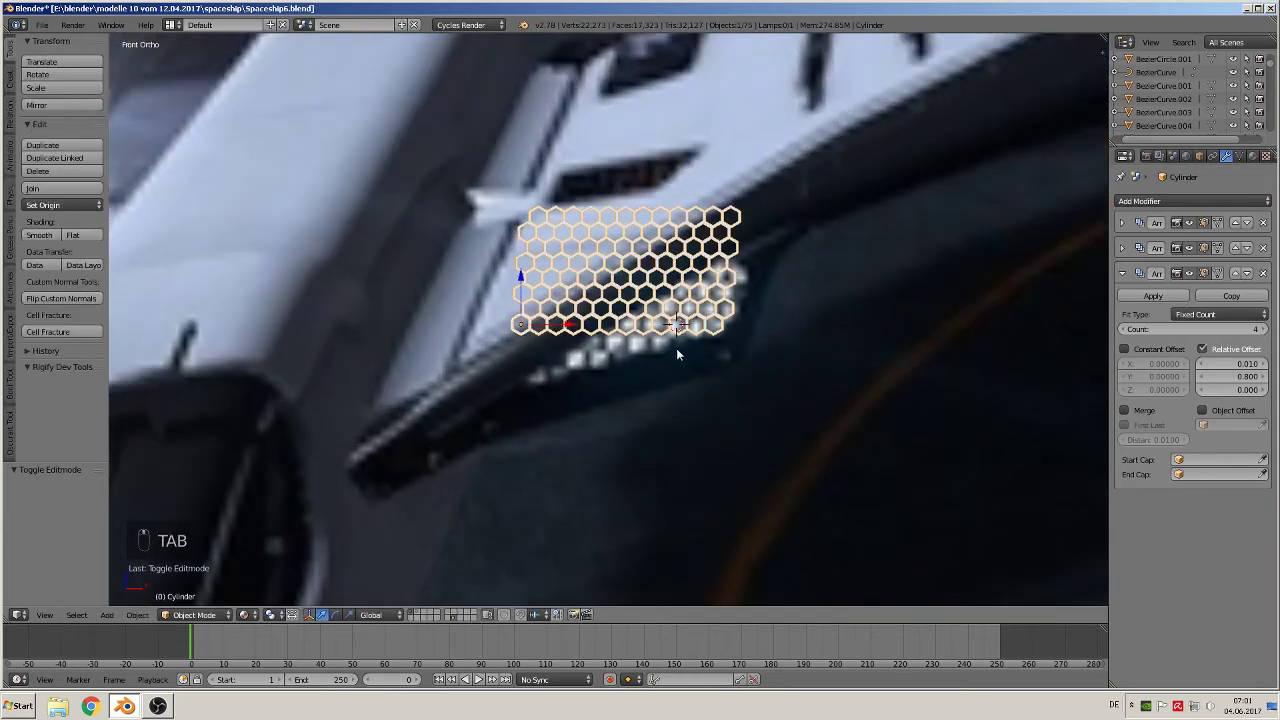
Add a mesh plane over the hull panels of the underside reference image and rotate it 90° about X.
scroll(676, 352, down, 5)
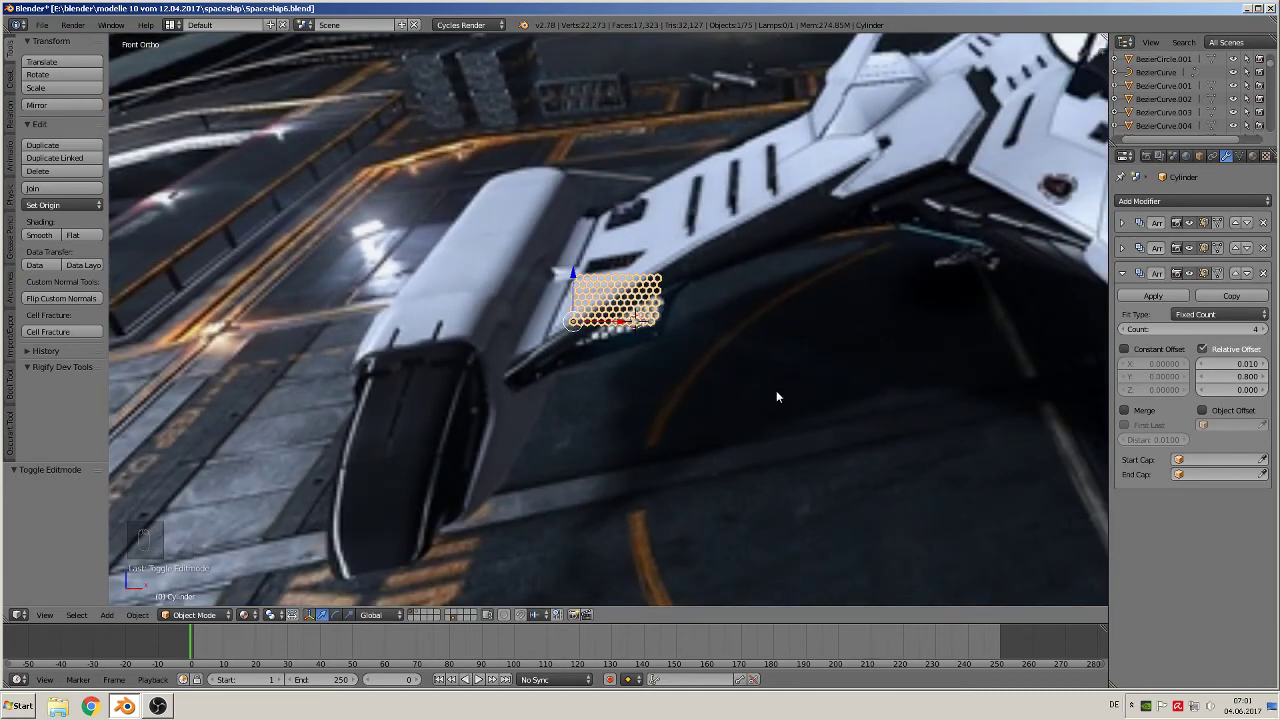
scroll(812, 390, down, 2)
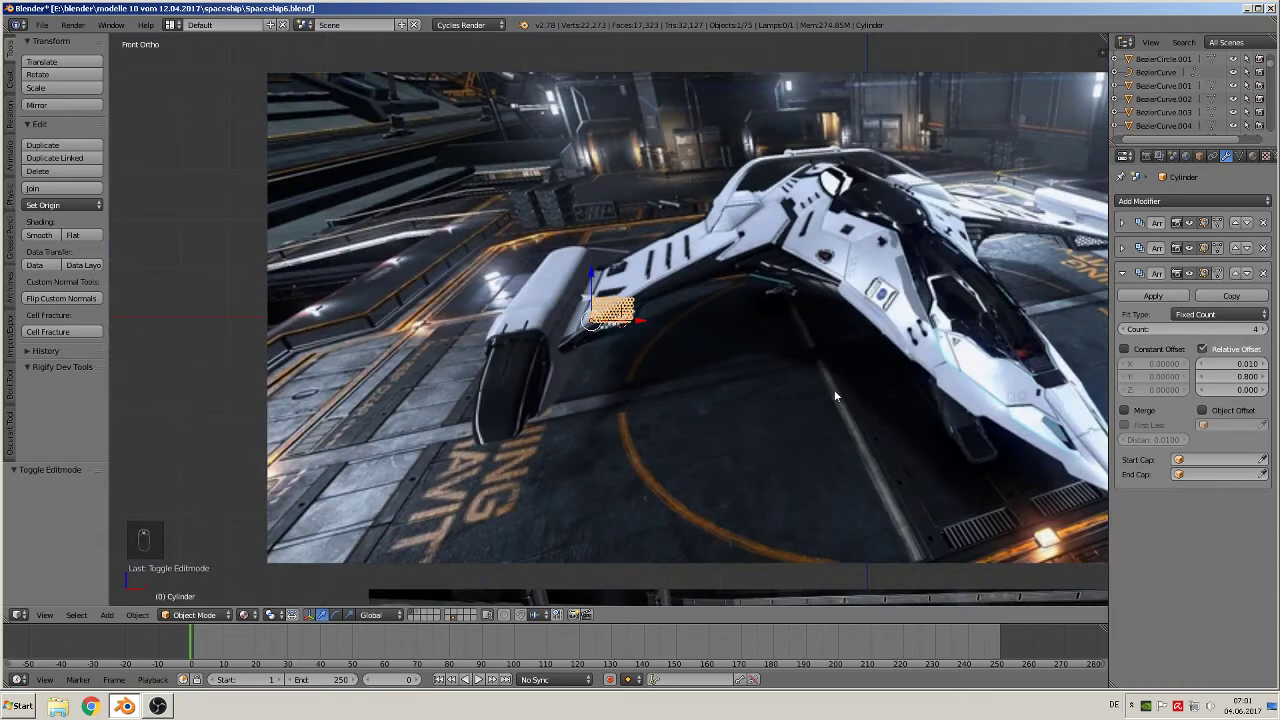
shift+middle_drag(838, 390, 643, 379)
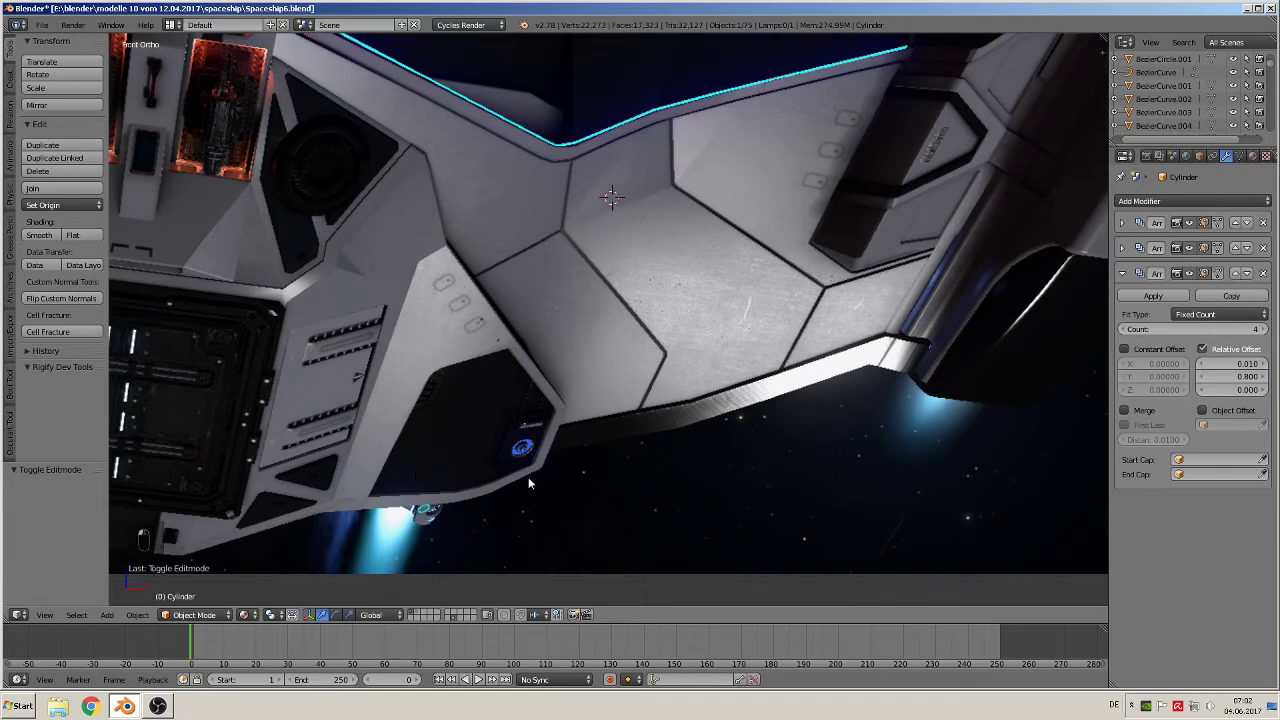
click(106, 614)
mouse_move(124, 598)
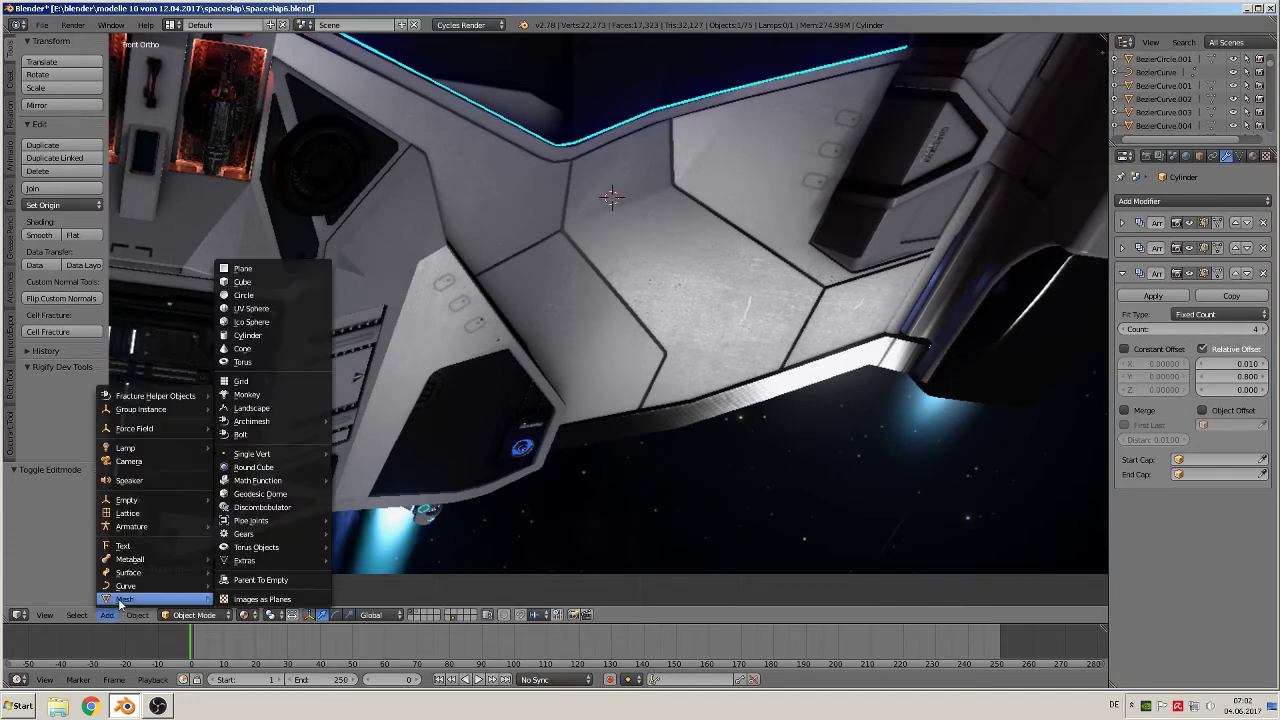
click(263, 268)
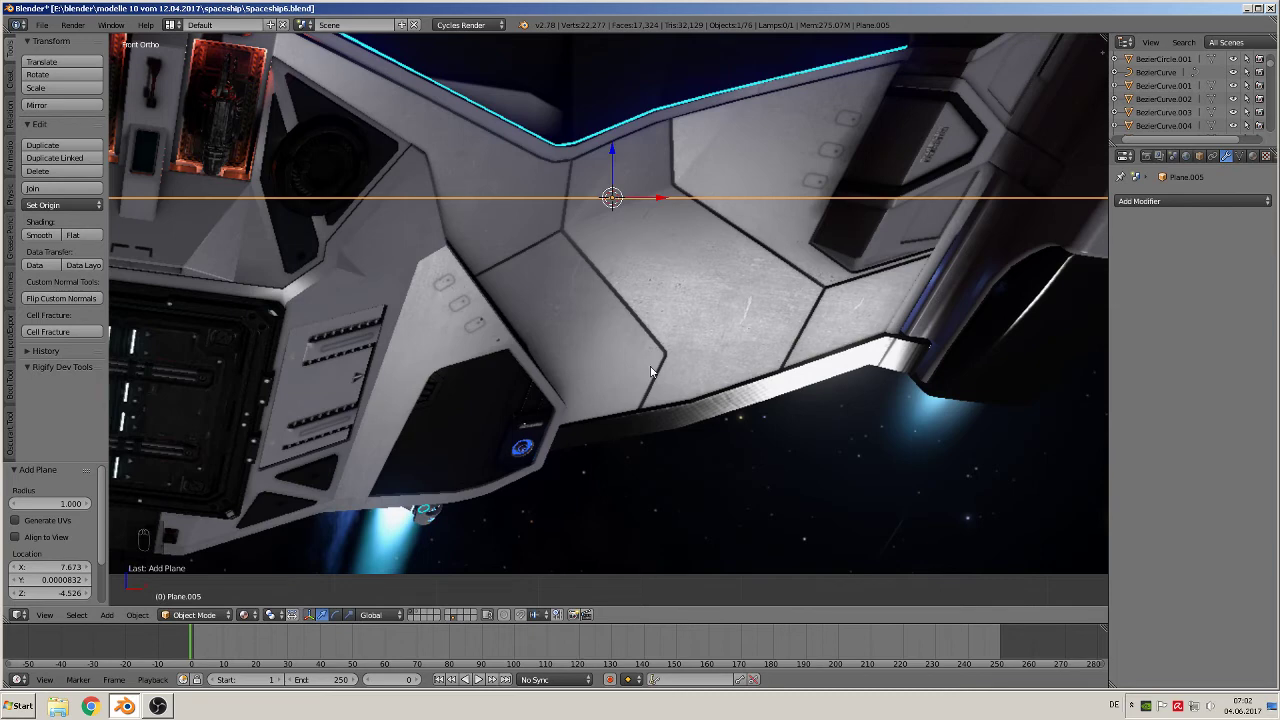
text(rx90)
key(Return)
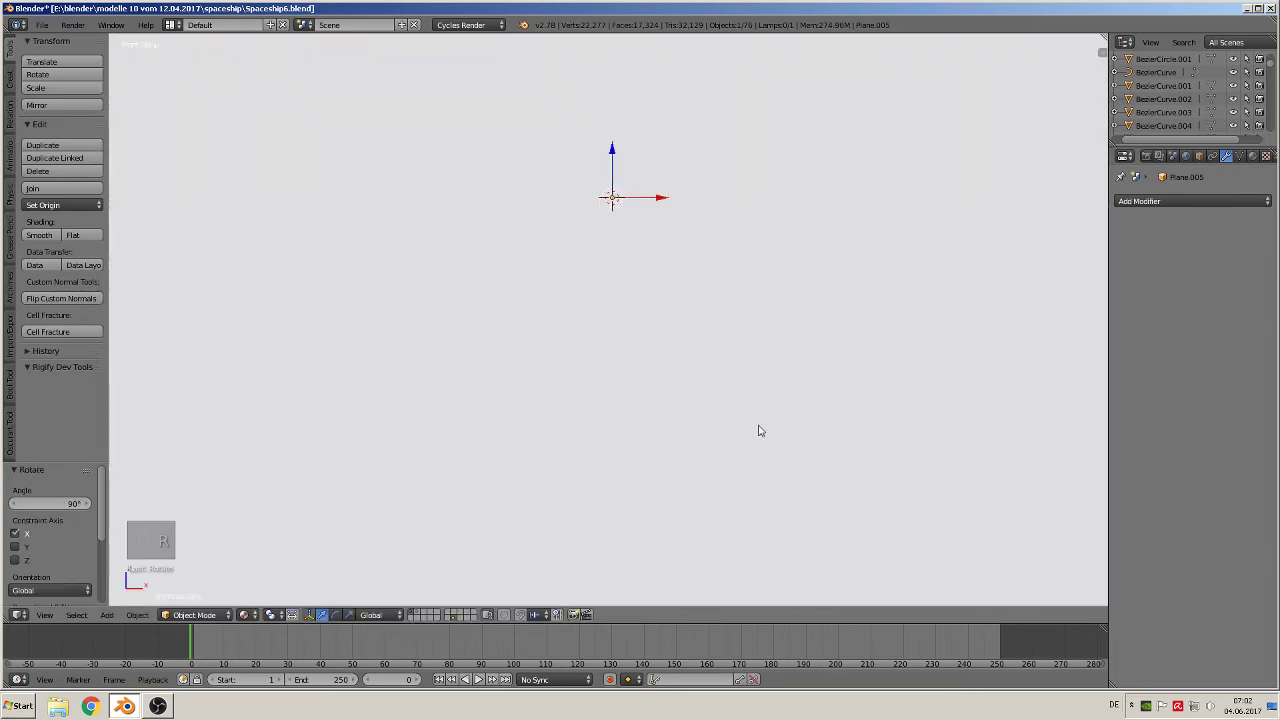
Scale the new plane down by factors of 0.145 and 0.263 to about the size of the small upper hull panel.
key(s)
click(623, 237)
key(s)
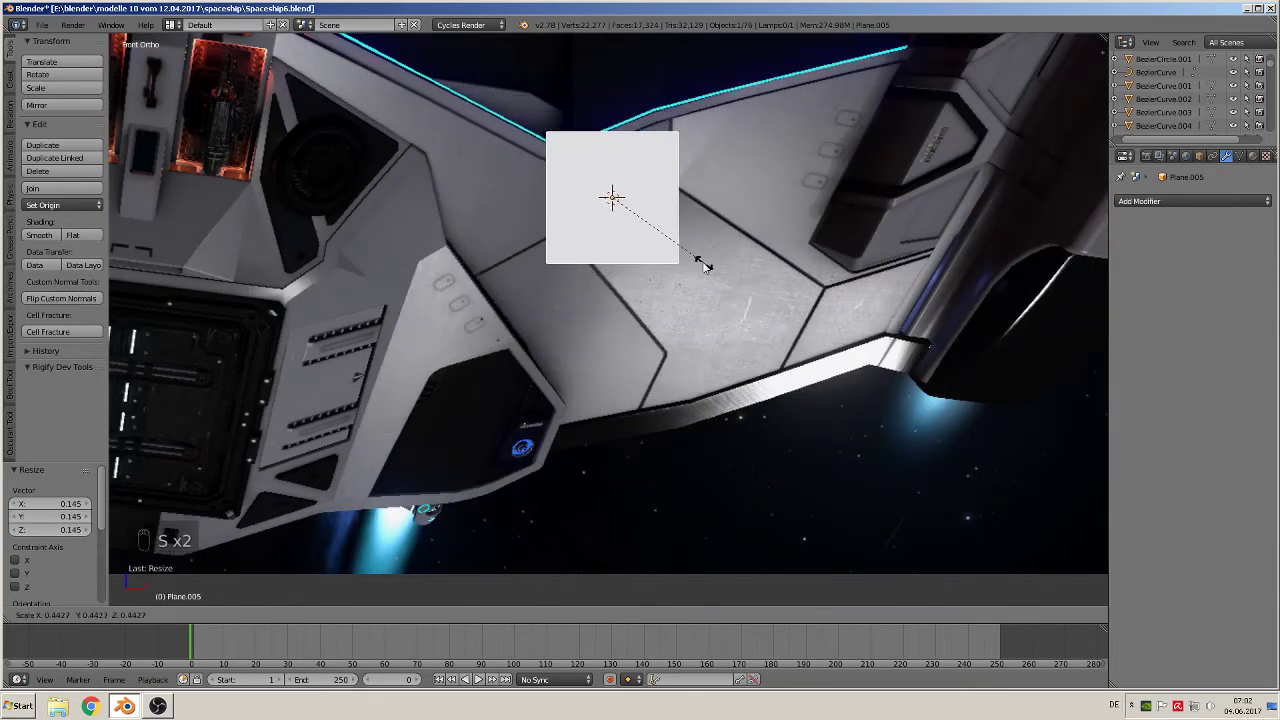
click(671, 230)
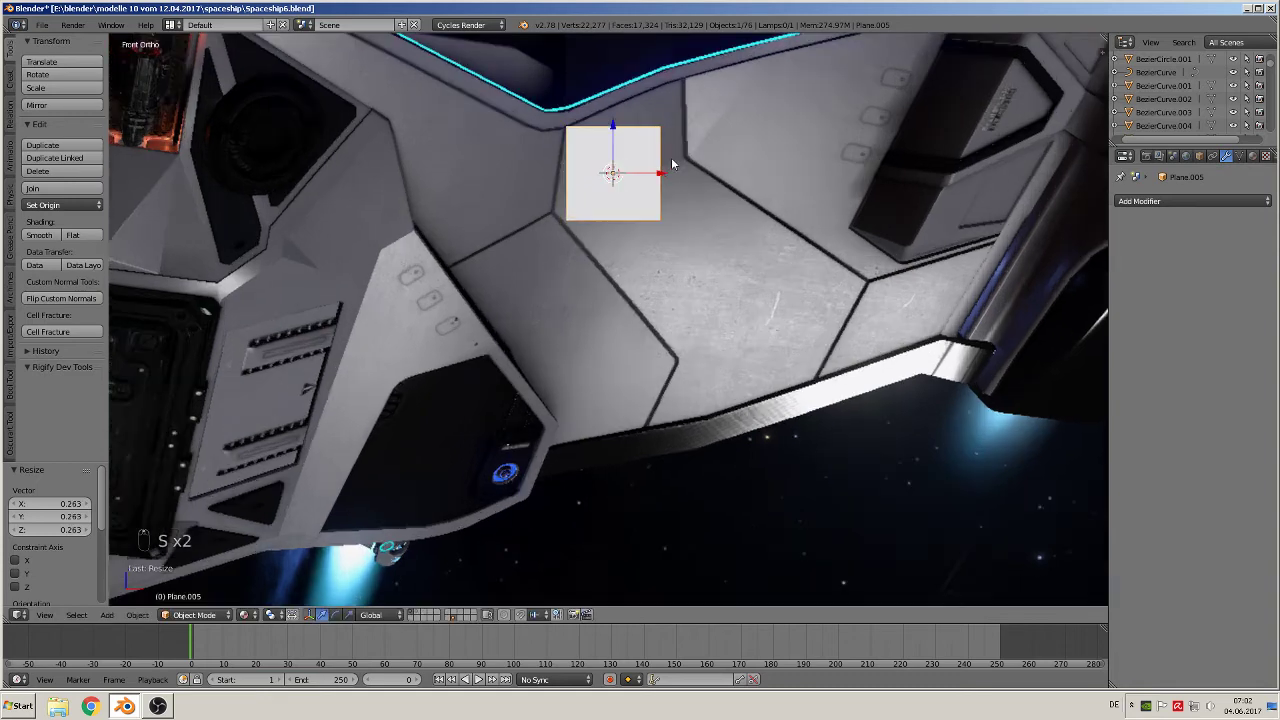
shift+scroll(660, 193, up, 2)
Move the plane's two right vertices and its lower-left vertex onto the corners of the small upper hull panel.
key(Tab)
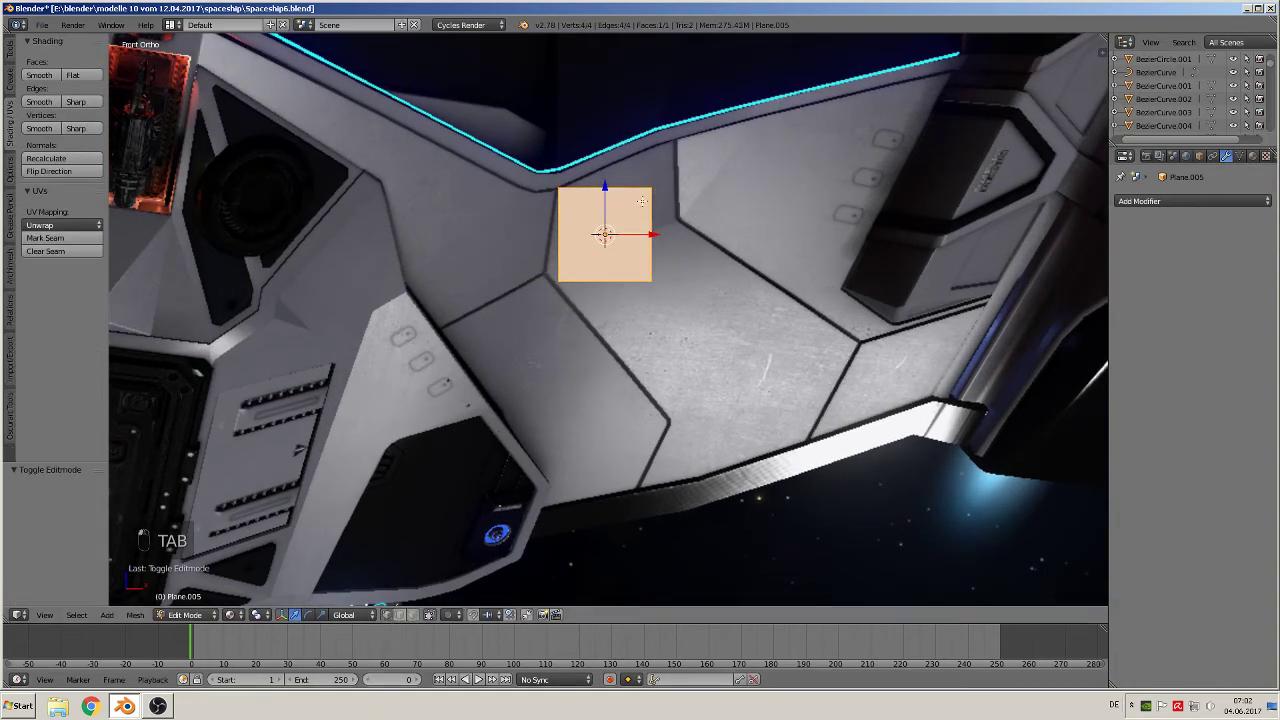
right_click(642, 201)
key(g)
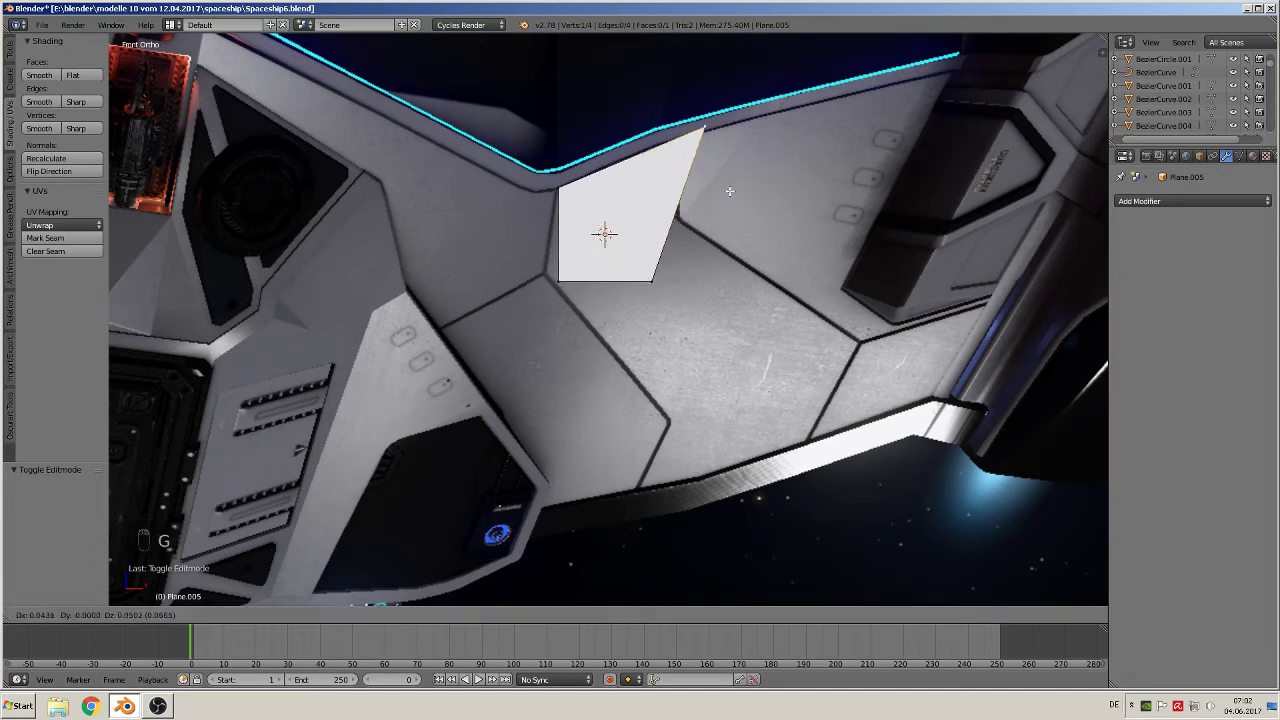
click(699, 212)
right_click(662, 280)
key(g)
key(g)
key(g)
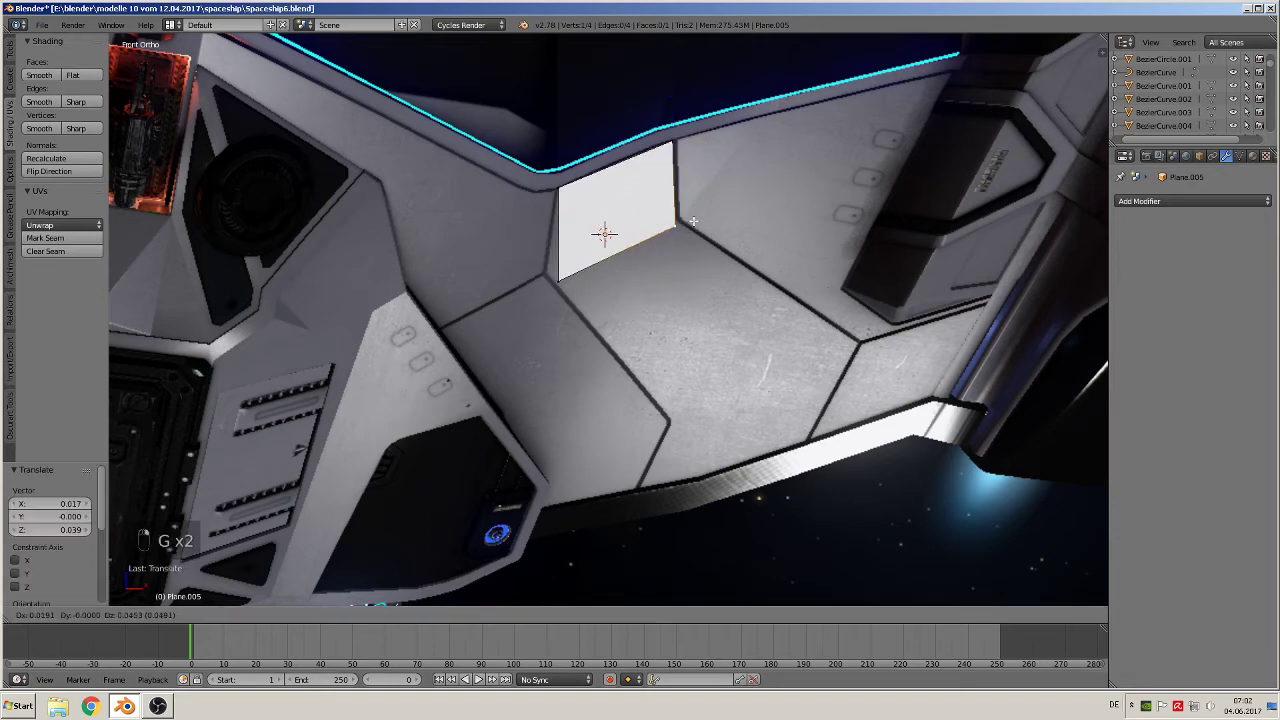
click(547, 268)
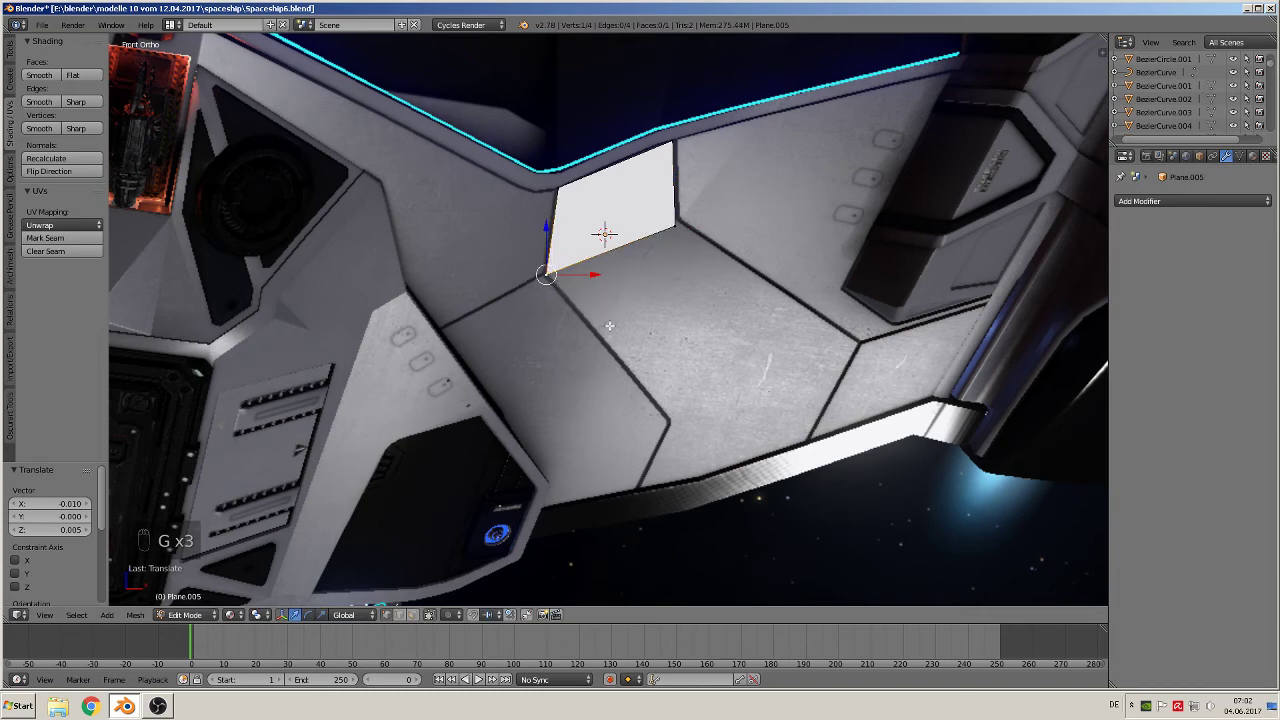
Extrude four vertices from the plane's lower-left corner to trace the outline of the large hull panel below.
key(e)
click(733, 472)
key(e)
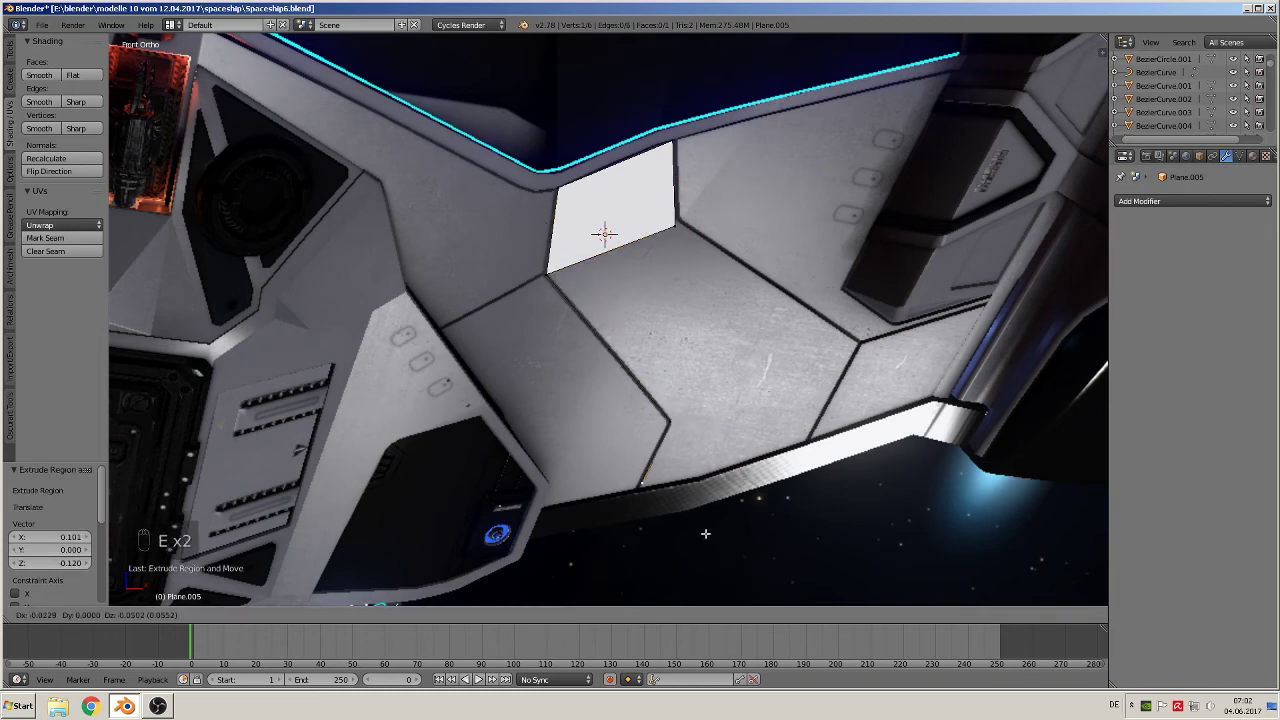
click(707, 534)
key(e)
click(878, 492)
key(e)
click(949, 371)
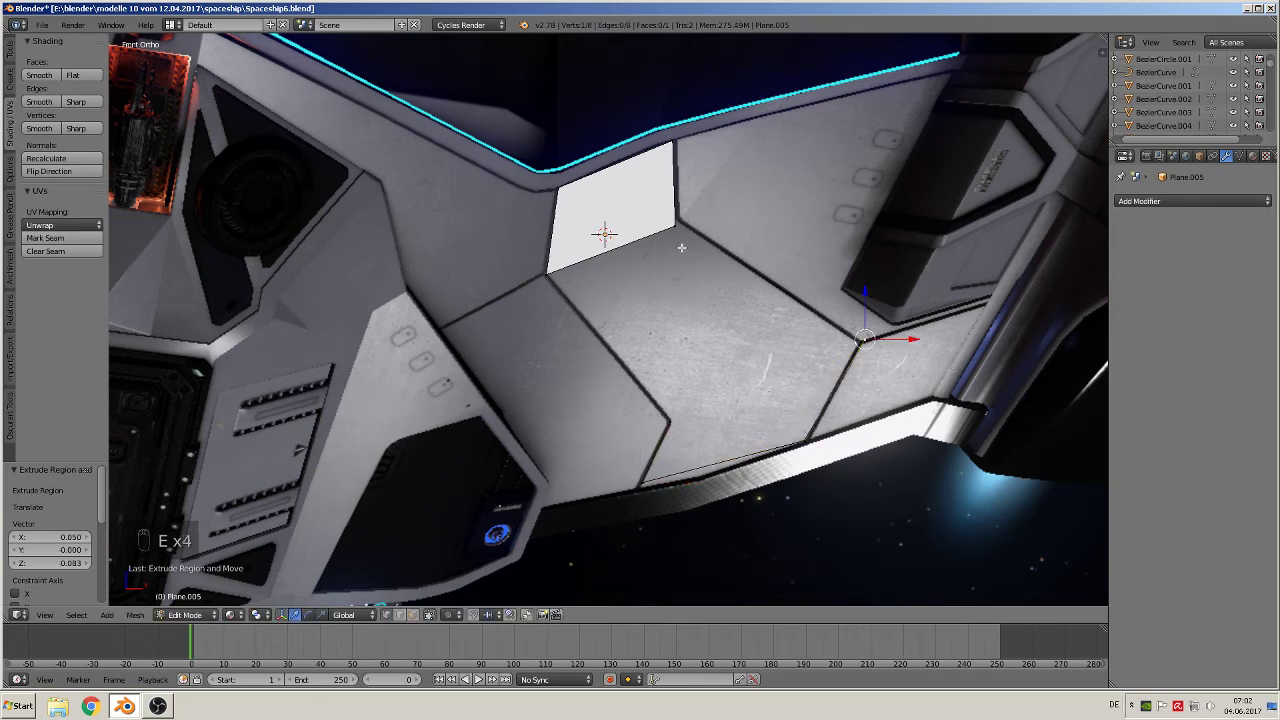
Fill the traced outline of the large hull panel with two four-sided faces, one for its middle section and one for its lower section.
shift+right_click(677, 227)
shift+right_click(548, 272)
shift+right_click(670, 418)
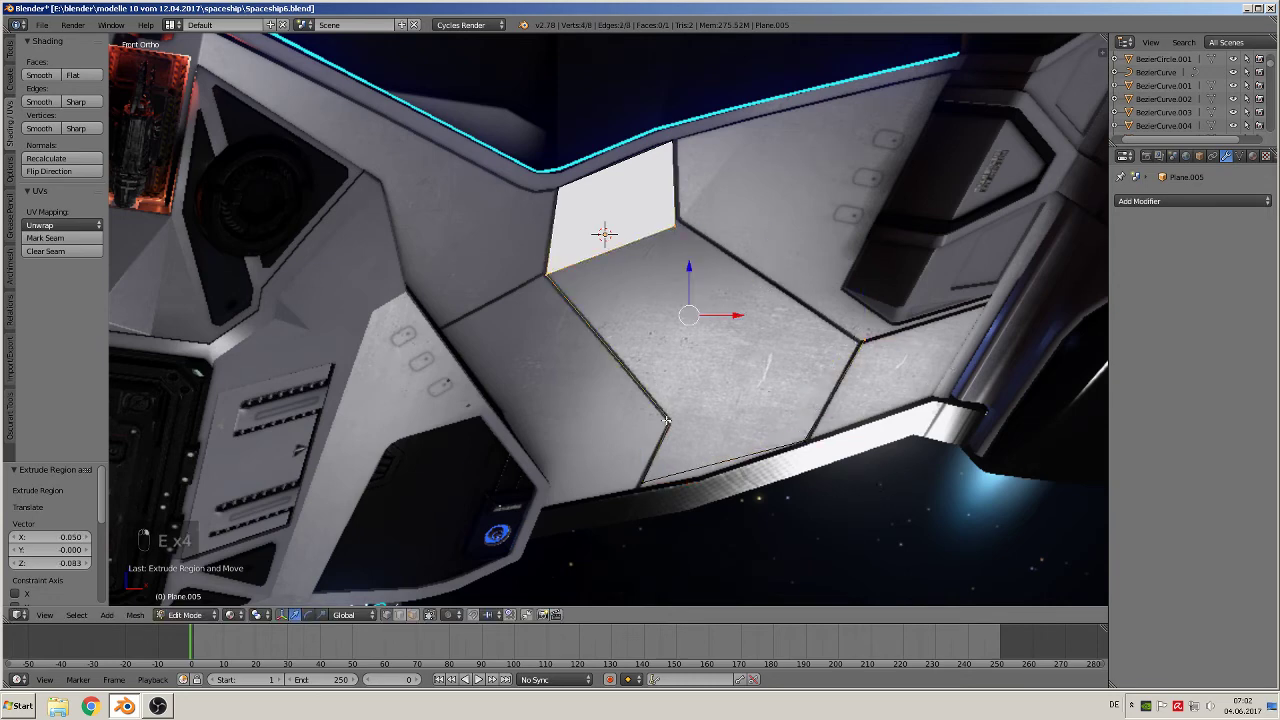
key(f)
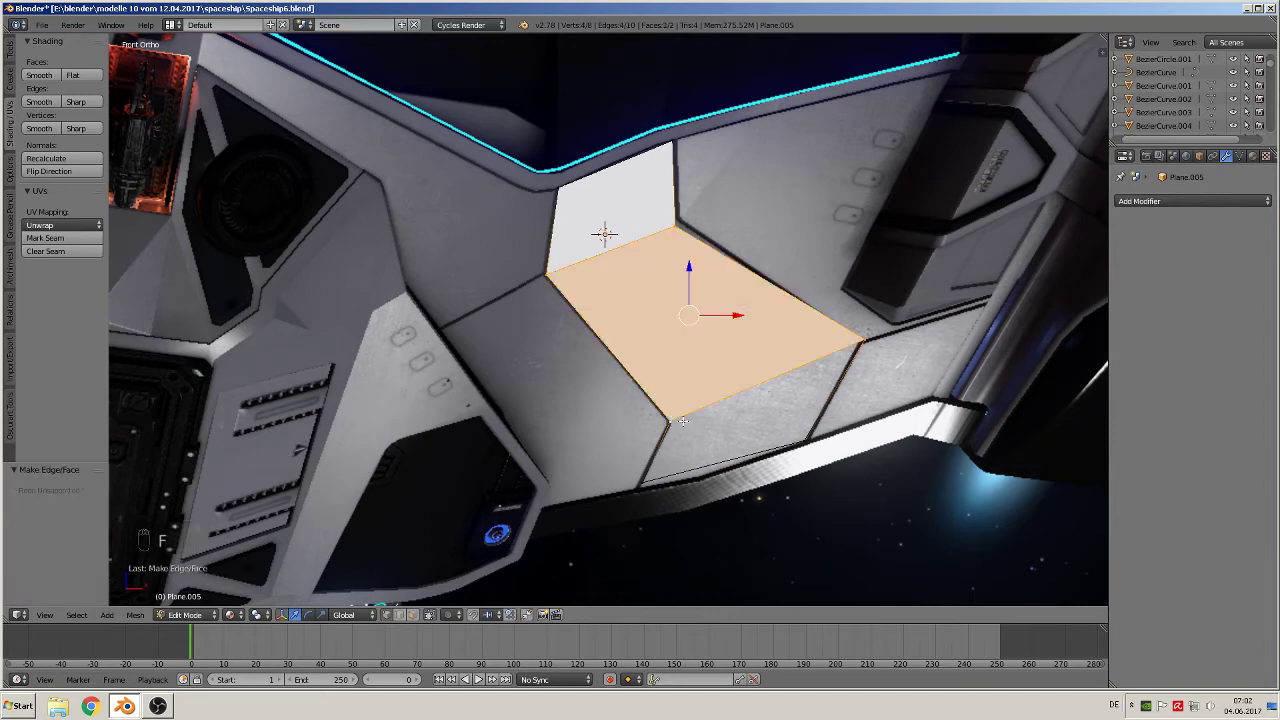
right_click(683, 421)
shift+right_click(650, 477)
shift+right_click(827, 424)
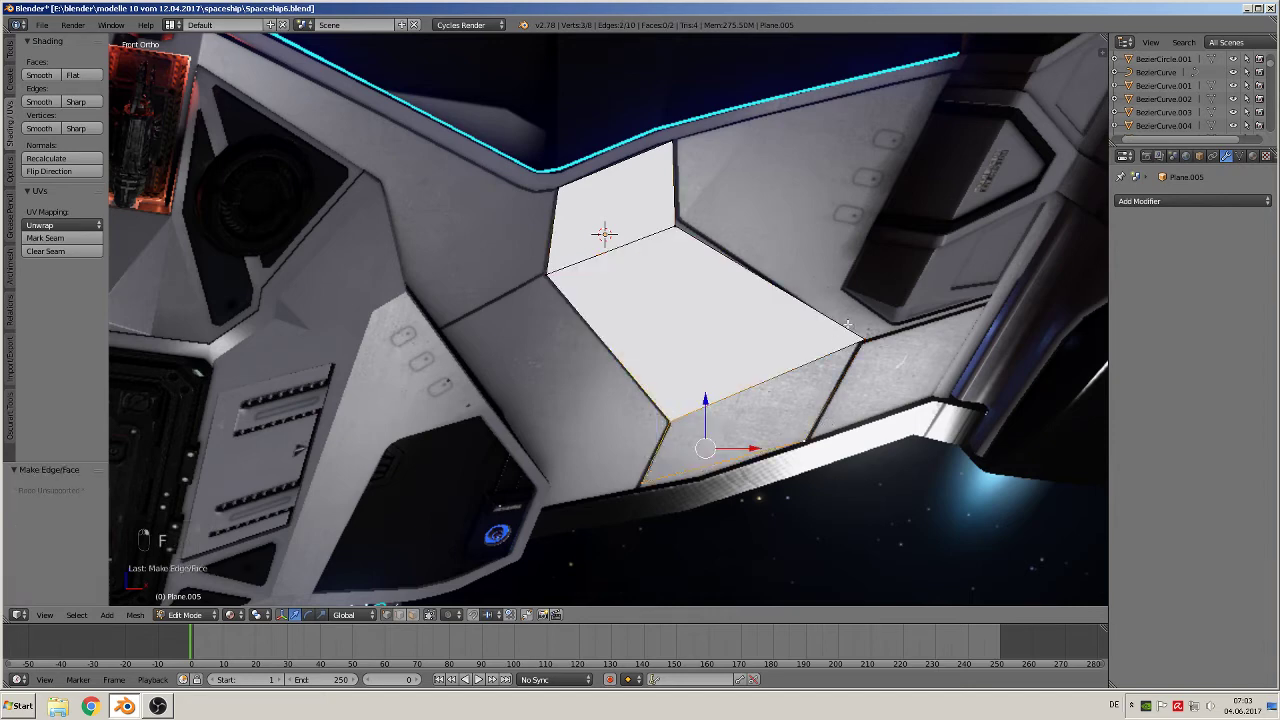
shift+right_click(857, 339)
key(f)
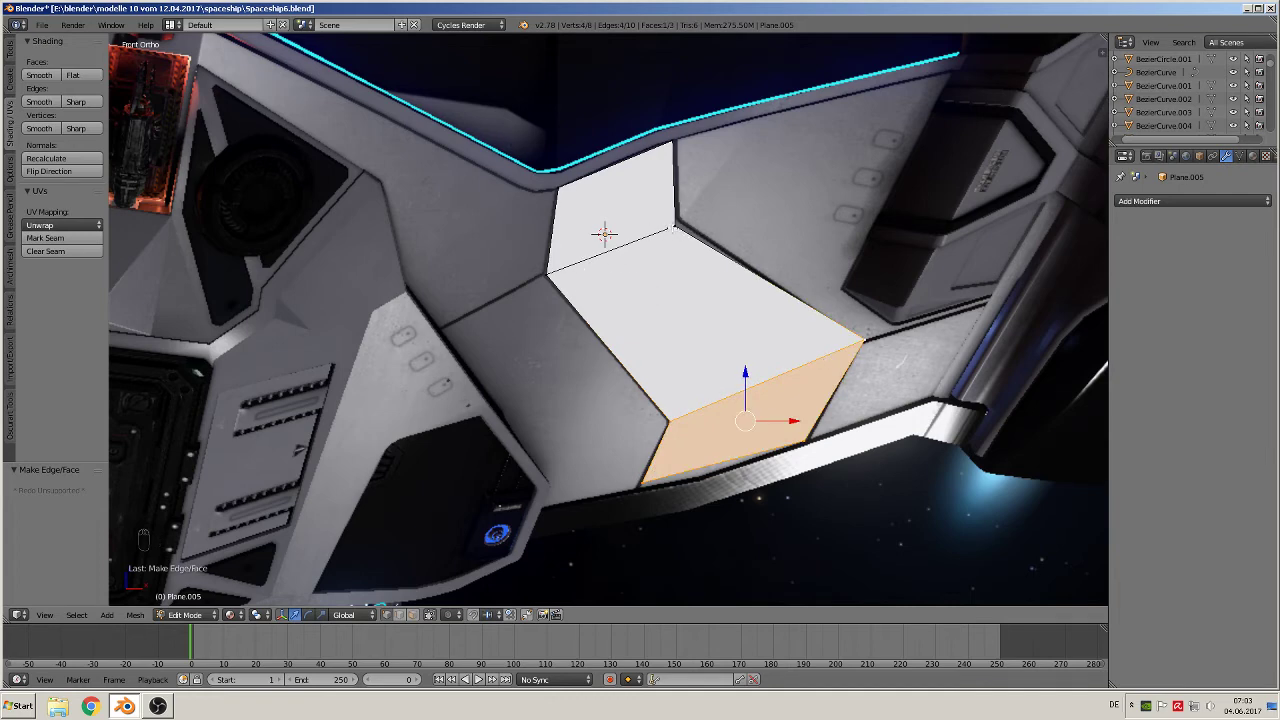
Nudge the traced panel's upper inner corner, far right corner and lower-left vertex onto the panel corners in the reference image.
right_click(677, 229)
key(g)
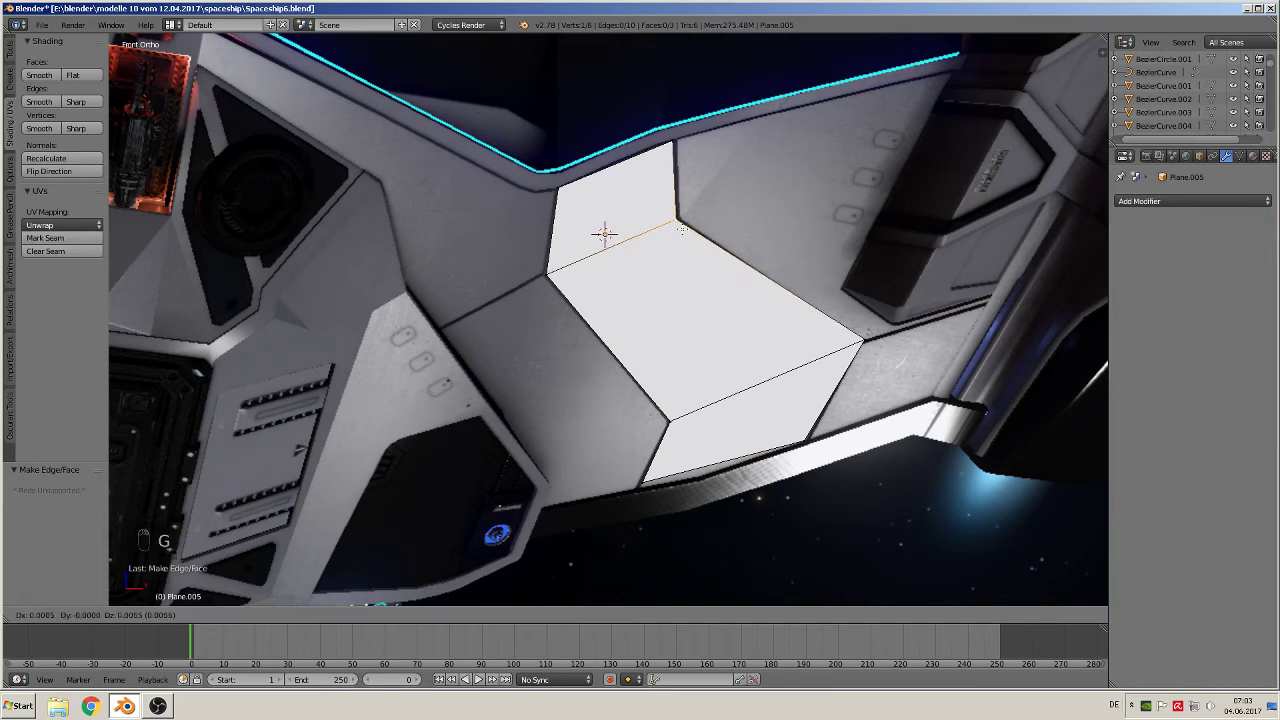
click(681, 231)
right_click(861, 338)
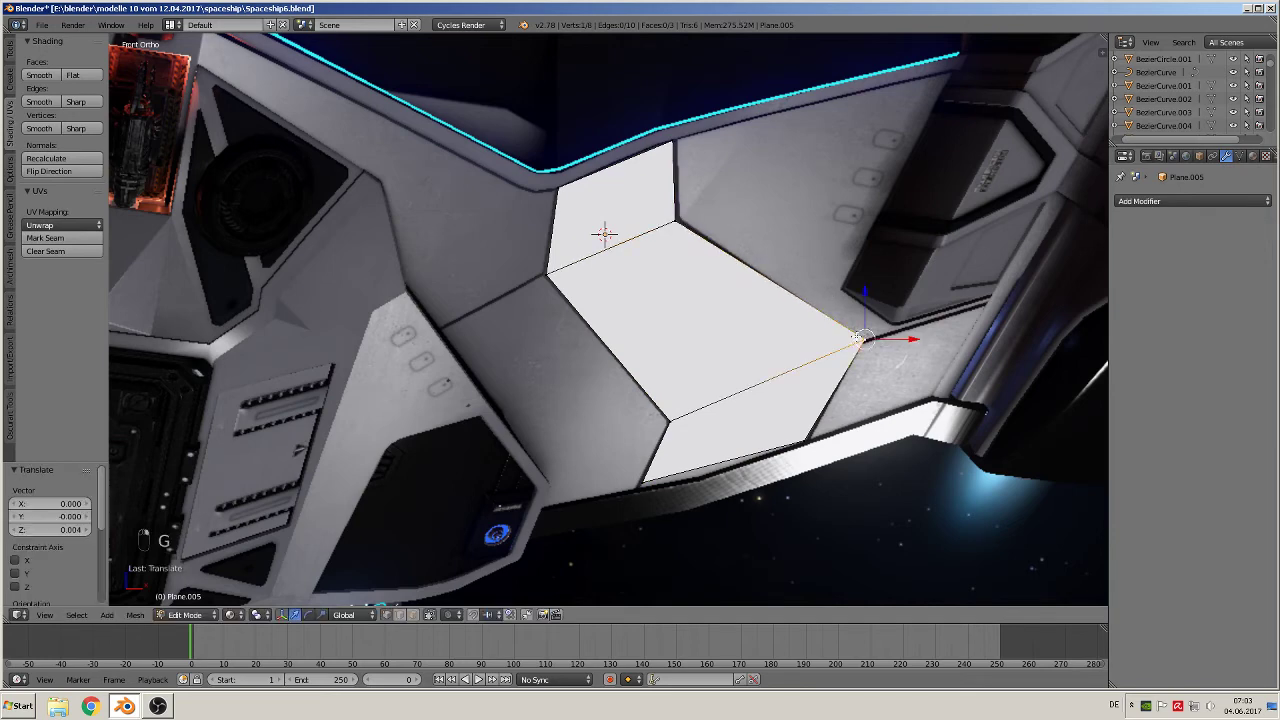
key(g)
click(855, 343)
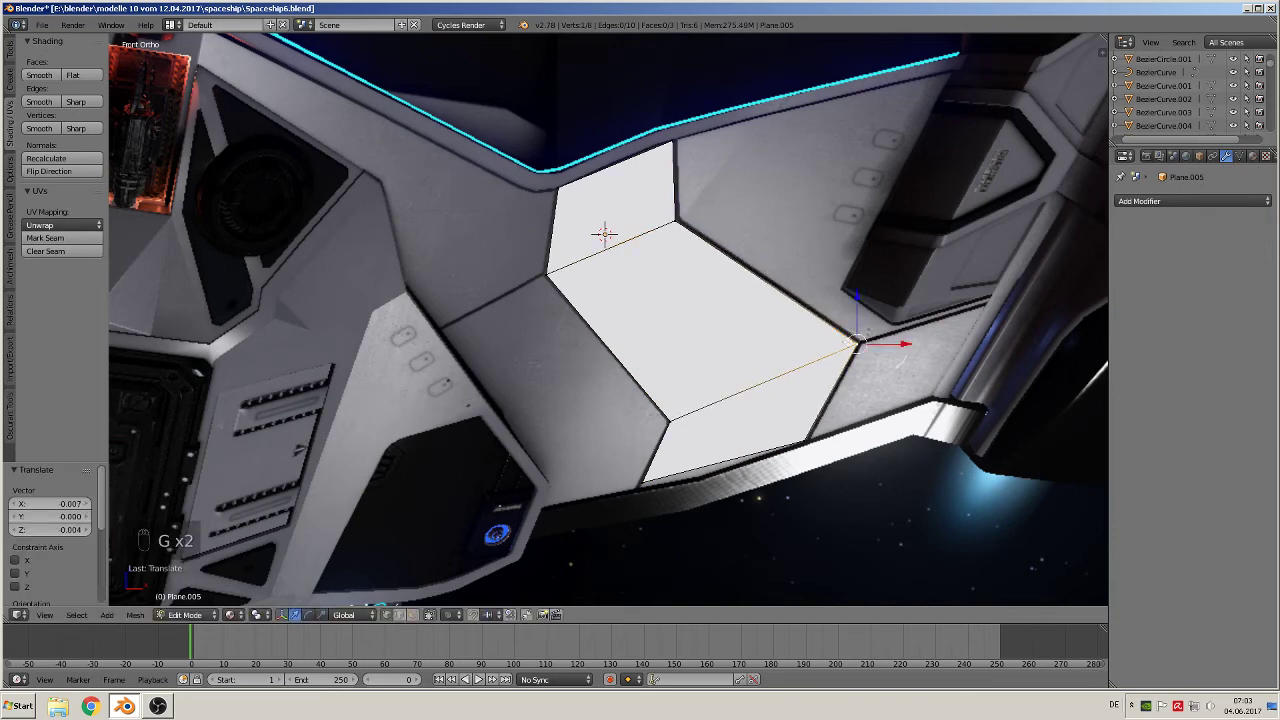
right_click(650, 483)
key(g)
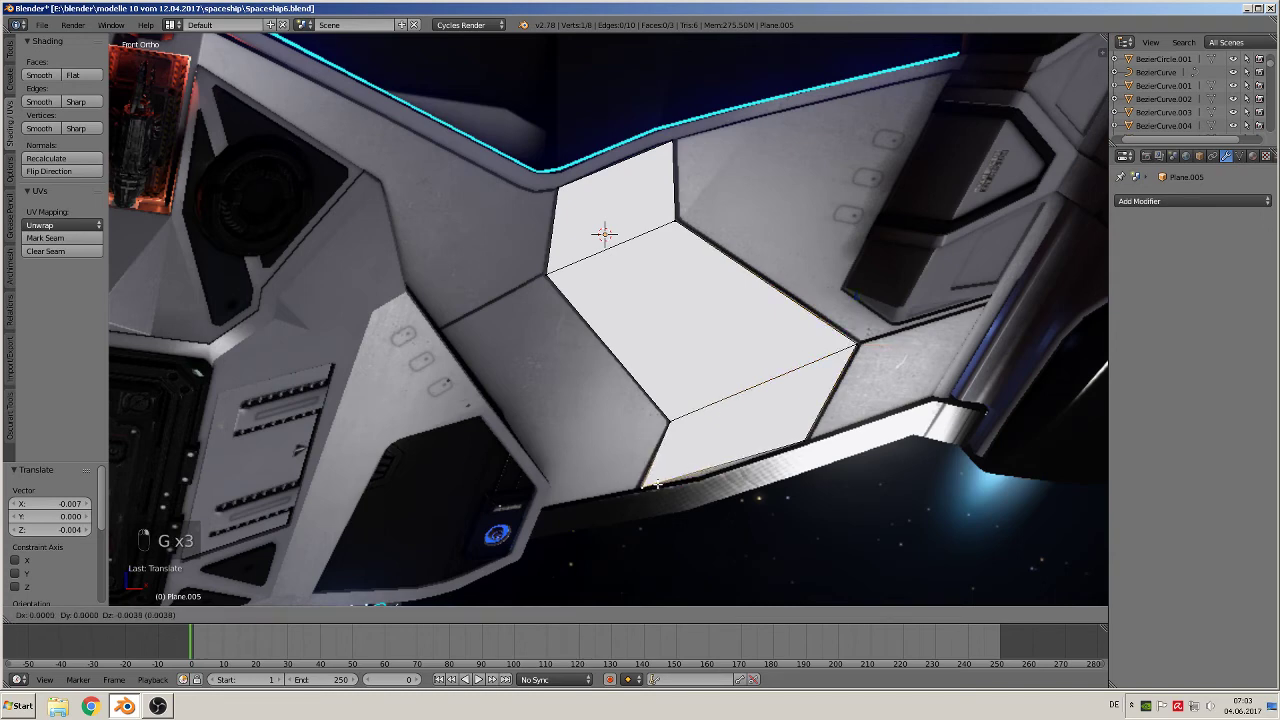
click(656, 486)
Add three lengthwise loop cuts through the whole traced panel and three crosswise loop cuts through its middle section.
key(ctrl+r)
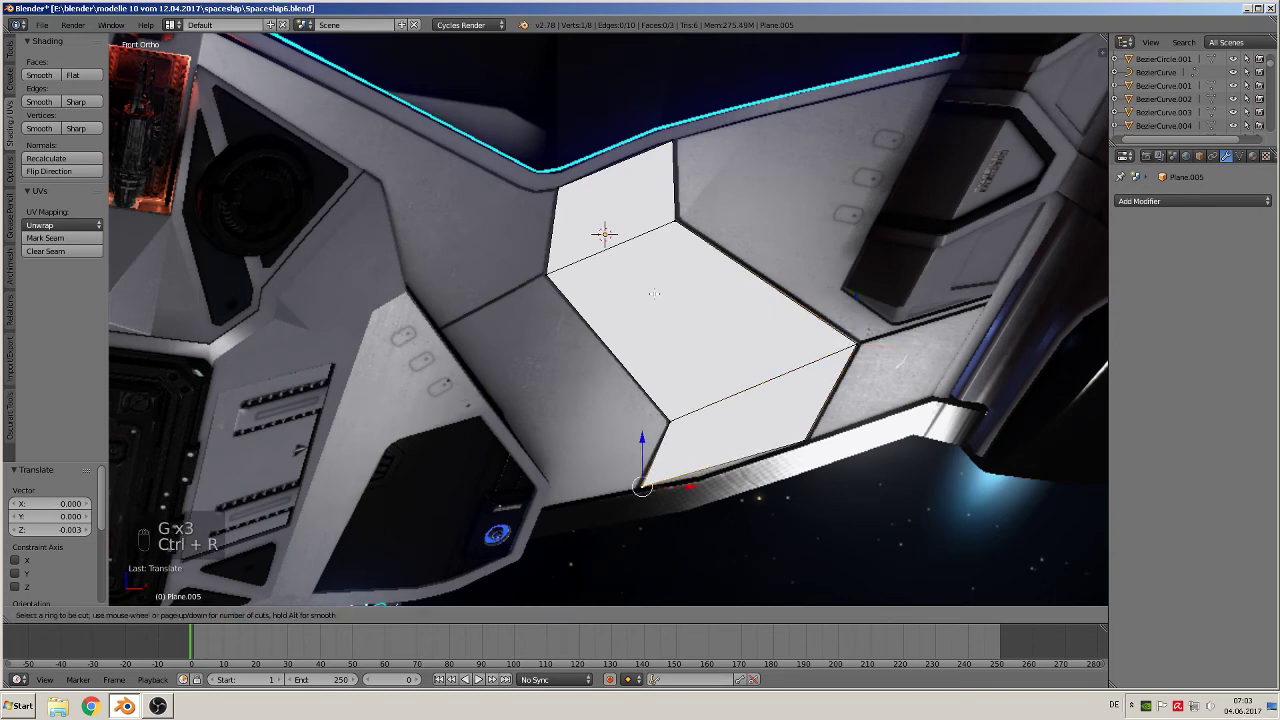
scroll(625, 225, up, 2)
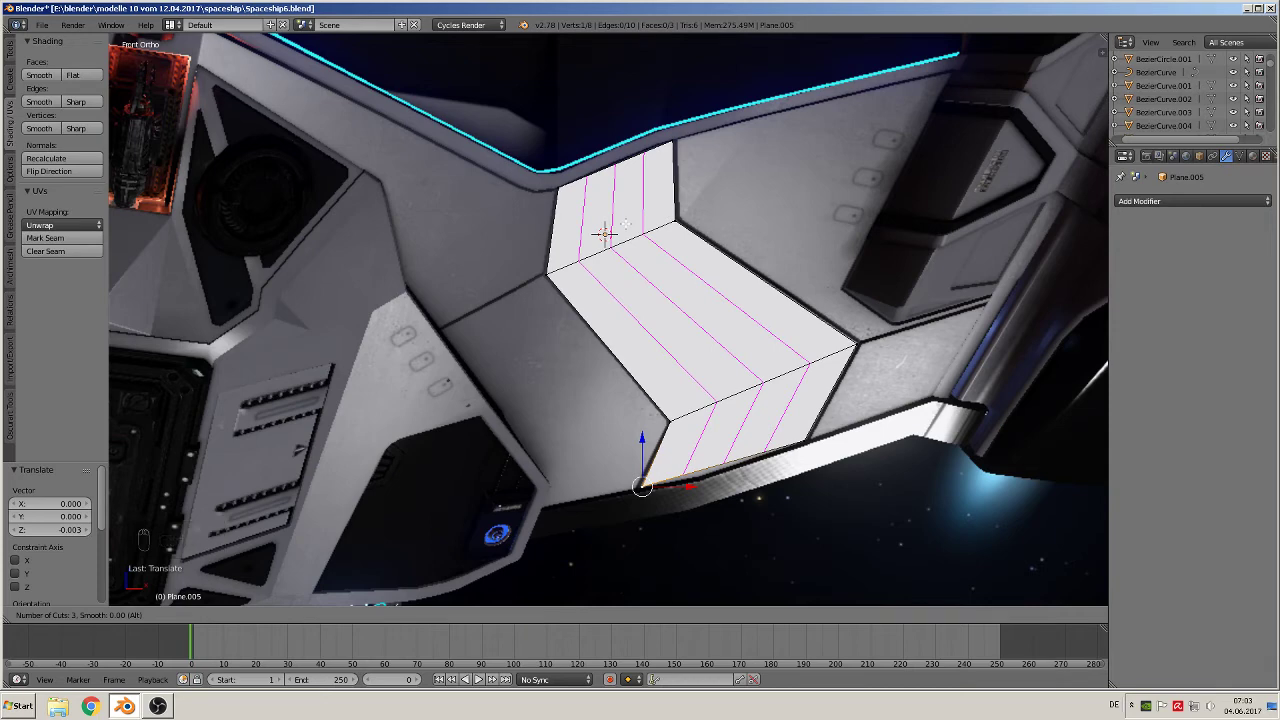
click(604, 233)
right_click(604, 233)
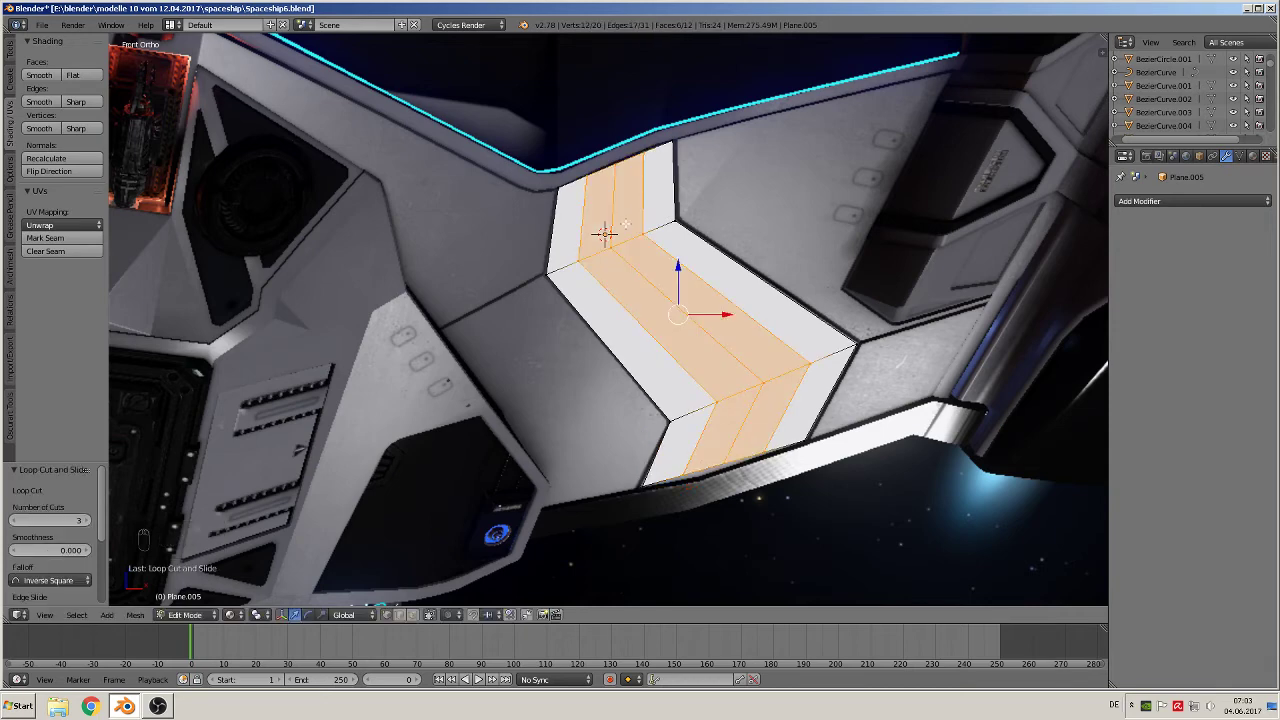
key(ctrl+r)
click(680, 322)
right_click(680, 322)
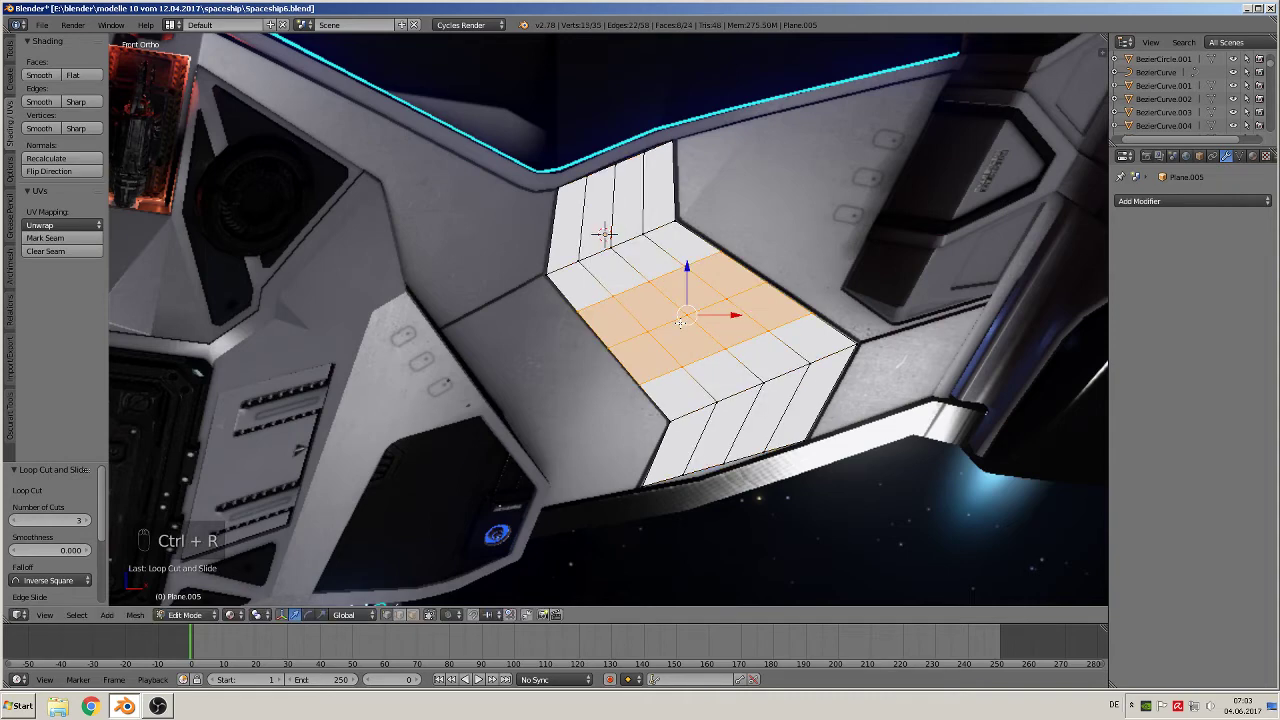
Add one crosswise loop cut to the panel's upper section and one to its lower section, and finish editing the mesh.
key(ctrl+r)
click(605, 212)
right_click(605, 212)
key(ctrl+r)
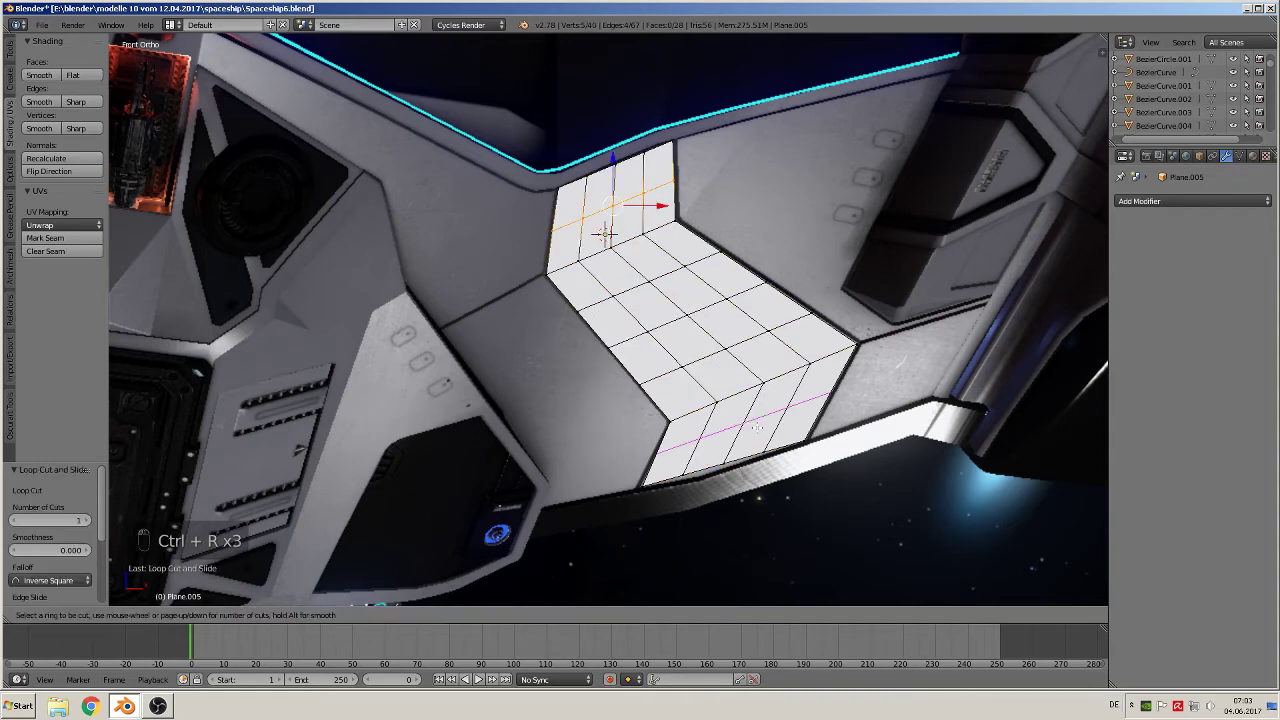
click(757, 427)
right_click(757, 427)
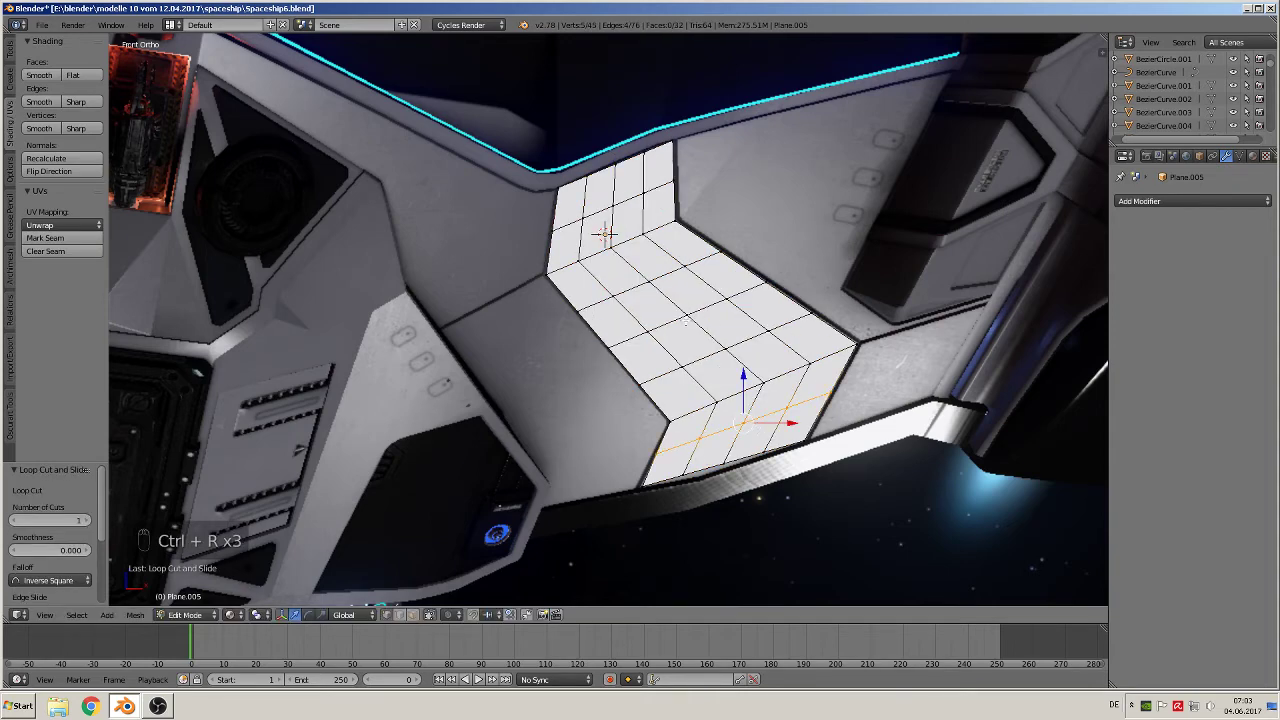
key(Tab)
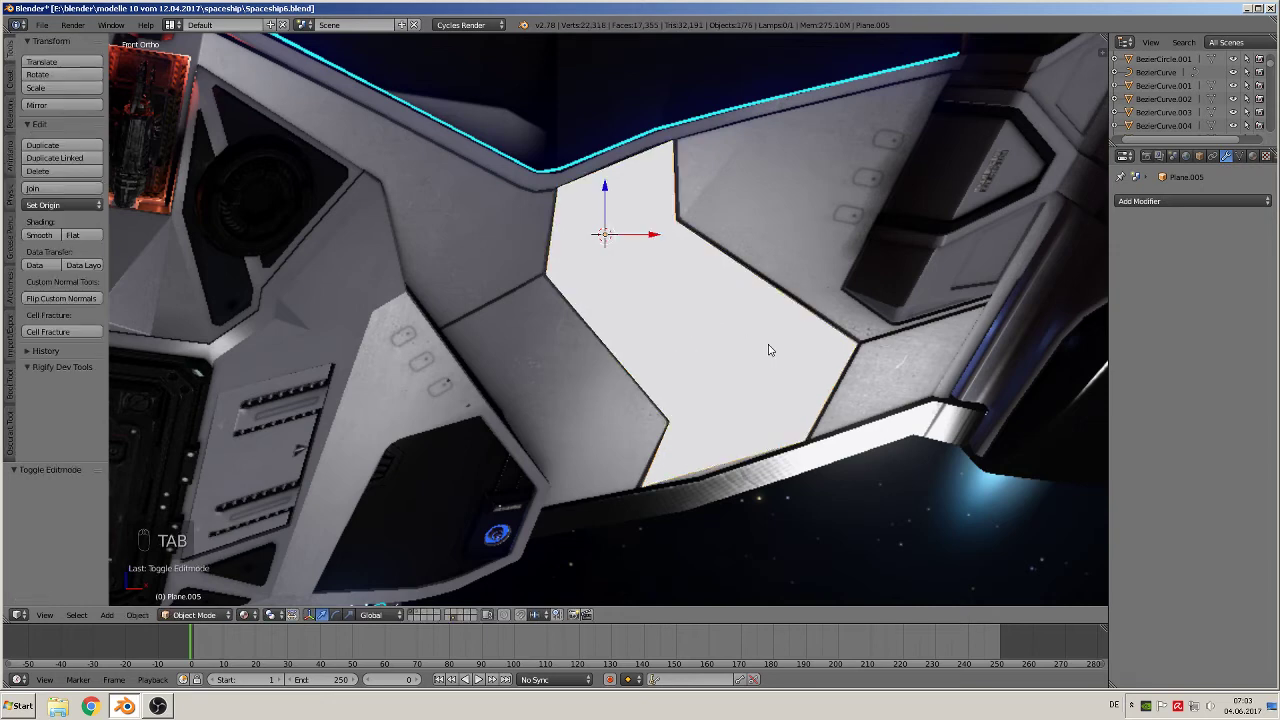
Add a mesh plane over the small hull panel beside the traced one, rotate it 90° about X and scale it to 0.047.
shift+middle_drag(940, 377, 690, 361)
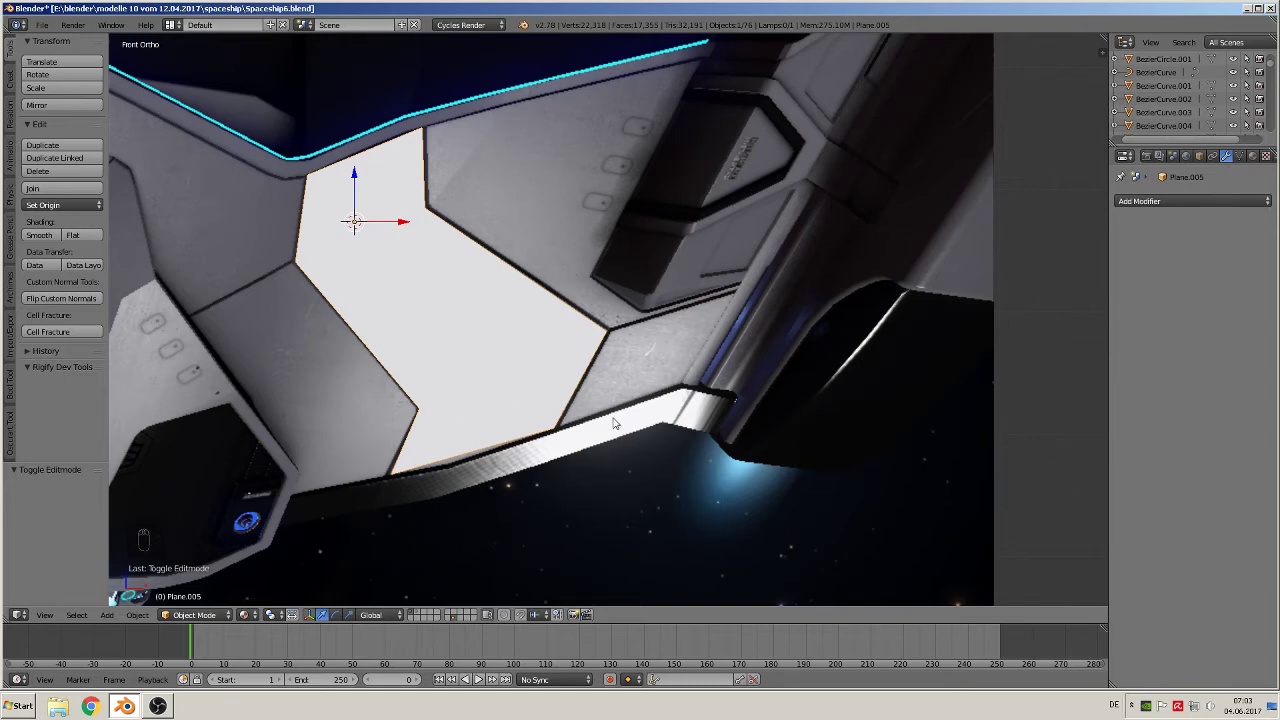
click(628, 377)
click(108, 615)
mouse_move(120, 599)
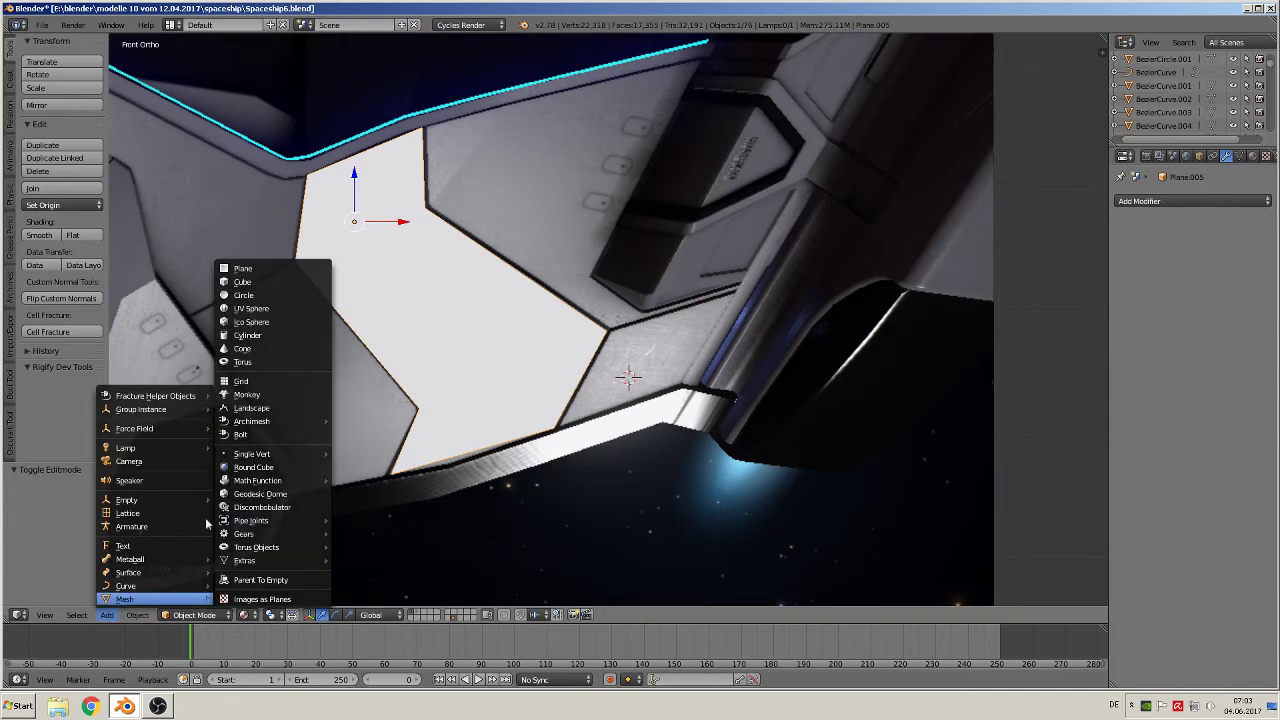
click(243, 268)
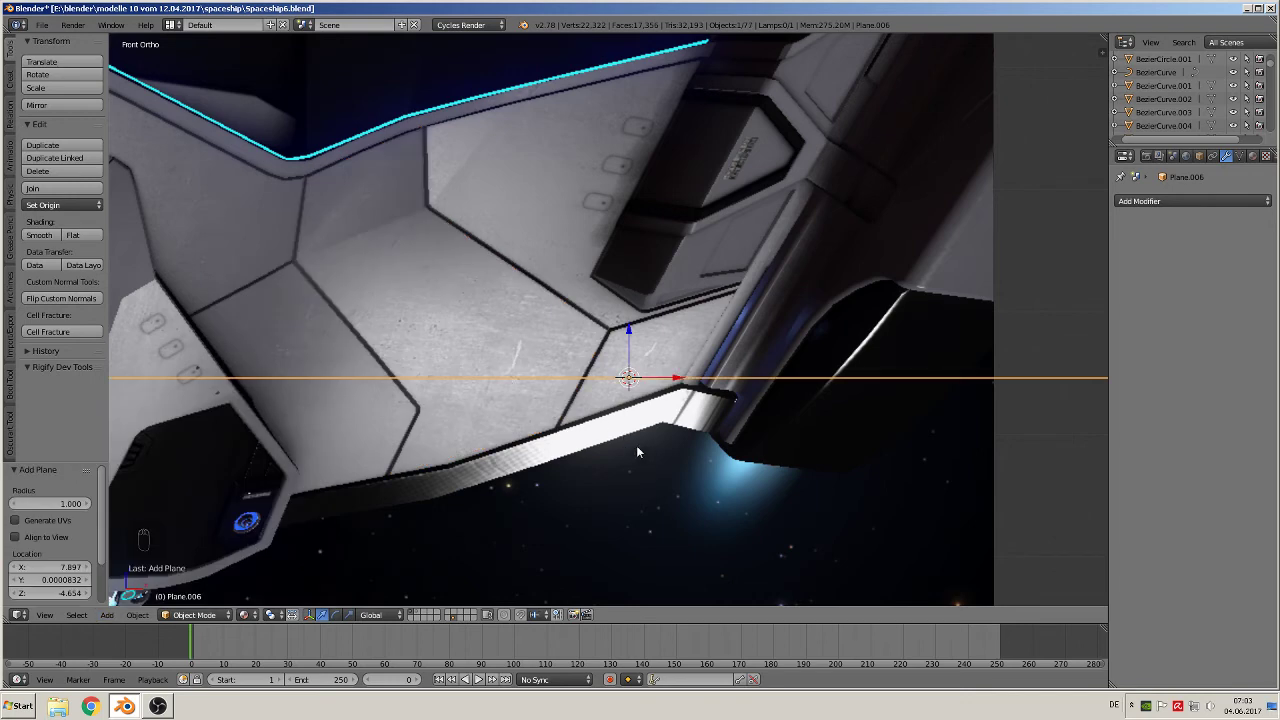
text(rx90)
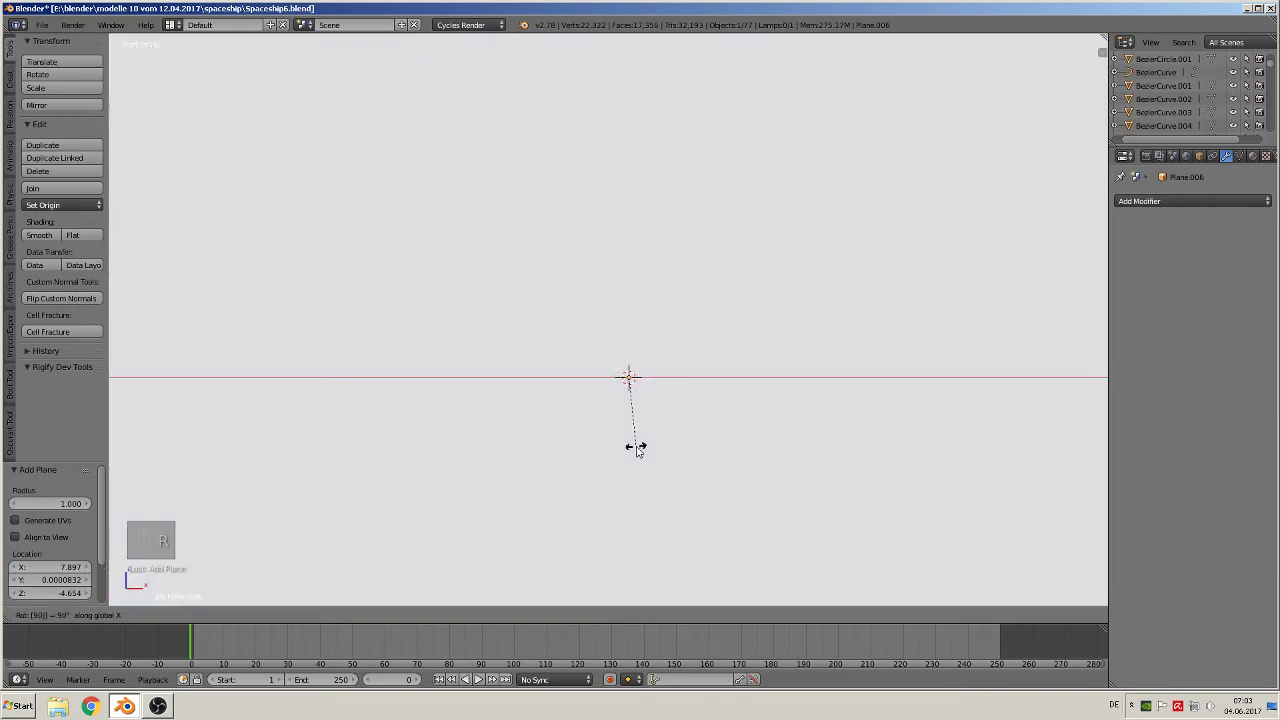
key(Return)
key(s)
click(622, 382)
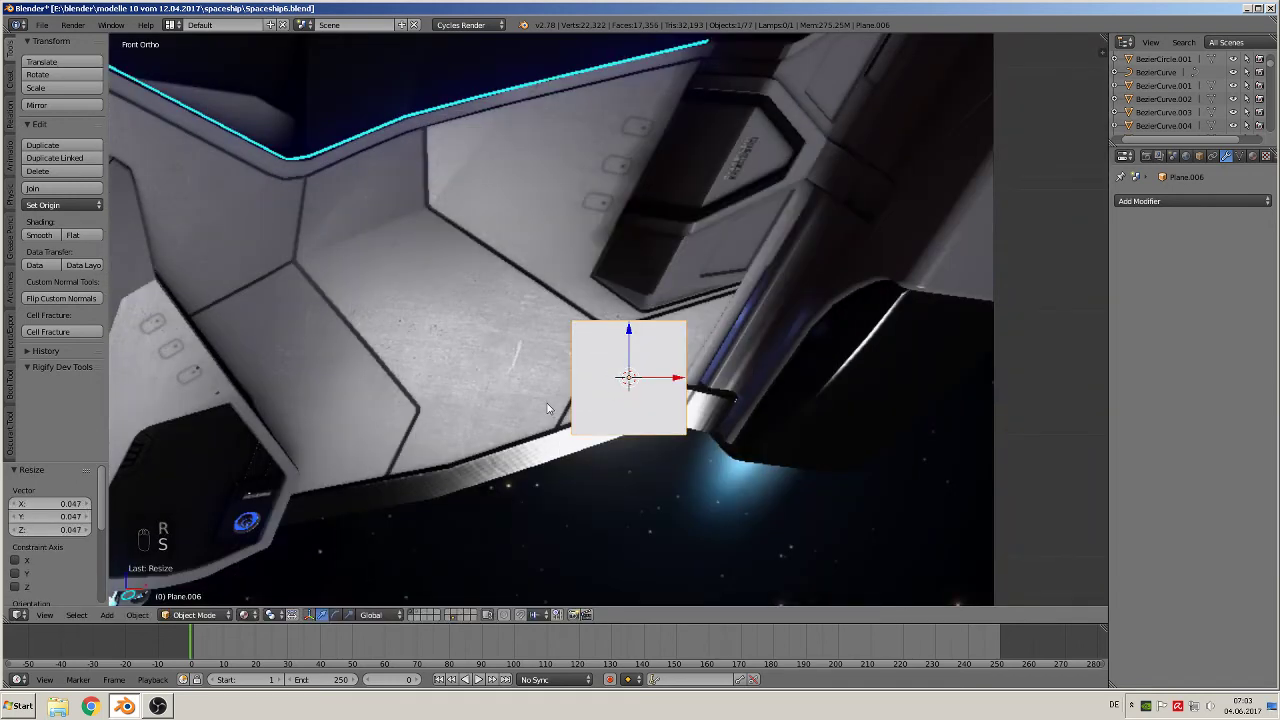
Move the traced large hull panel about -0.025 along Y, in front of the reference image.
right_click(466, 325)
middle_drag(506, 412, 438, 433)
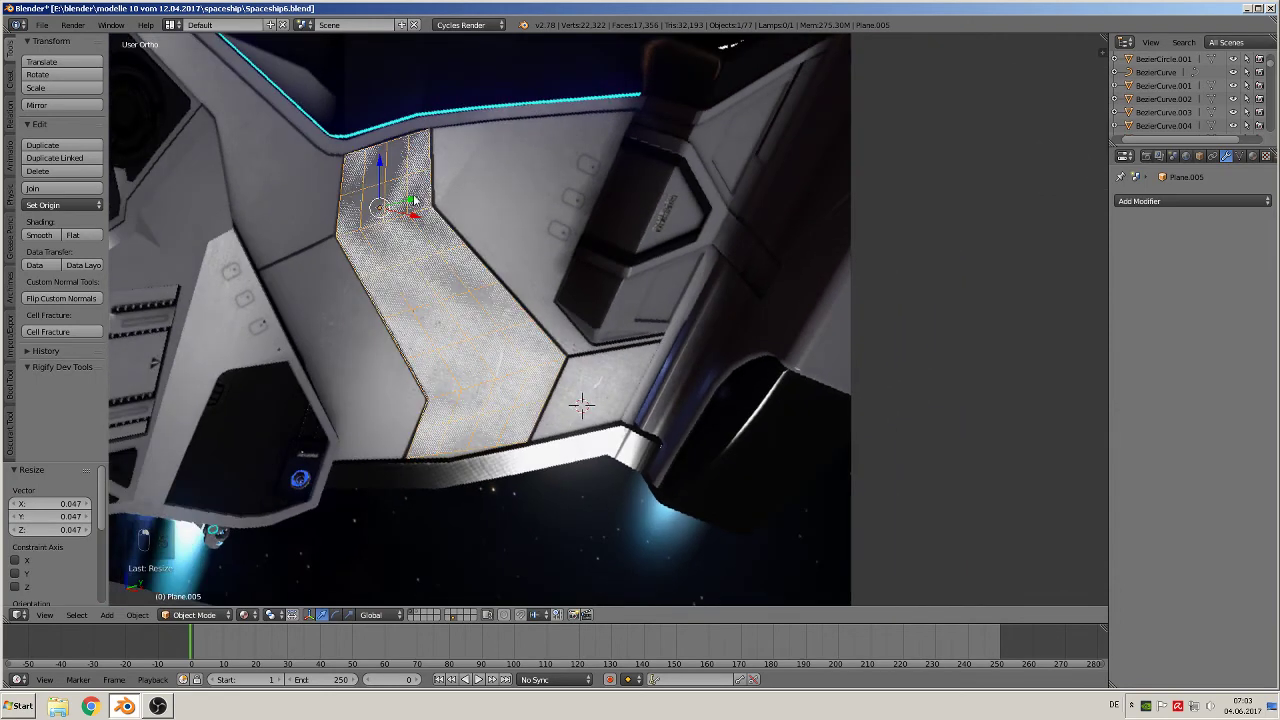
key(g)
key(y)
click(394, 205)
Move the new small plane about -0.006 along Y, in front of the reference image.
right_click(576, 398)
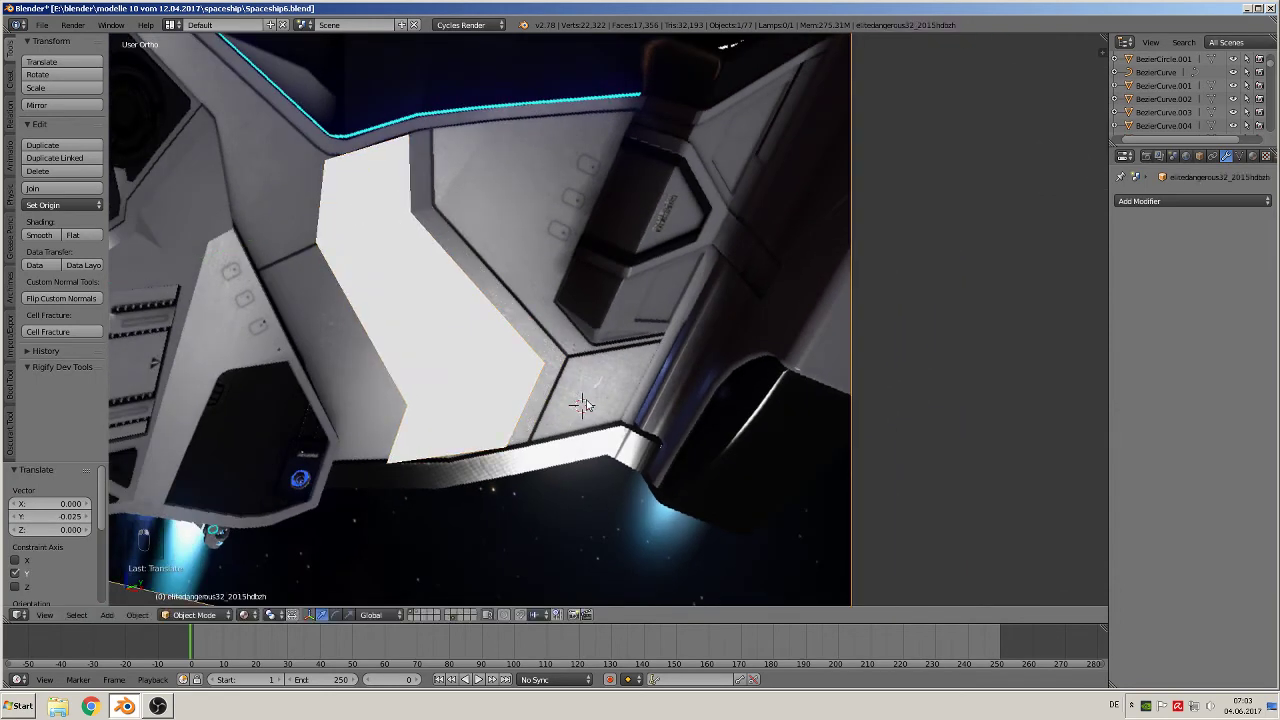
right_click(582, 404)
key(g)
key(y)
click(608, 402)
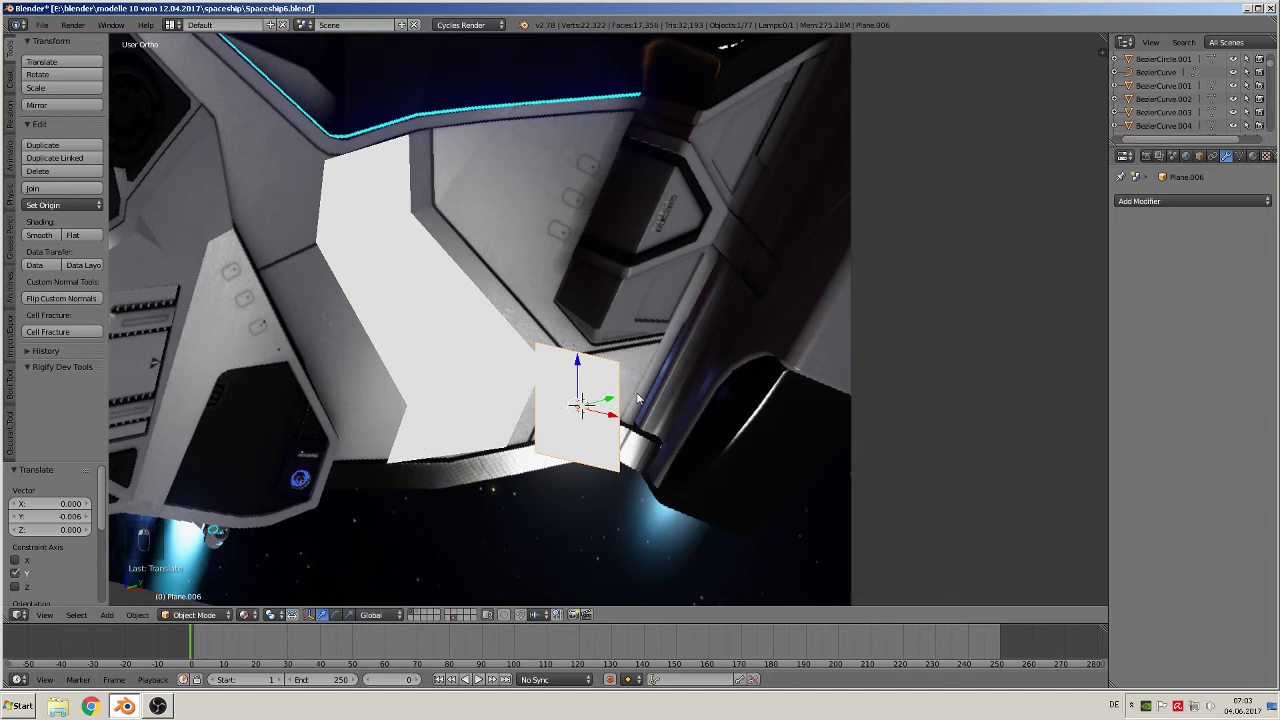
In front view, move the small plane's two upper vertices onto the upper corners of the small hull panel.
key(KP_1)
shift+middle_drag(652, 444, 780, 325)
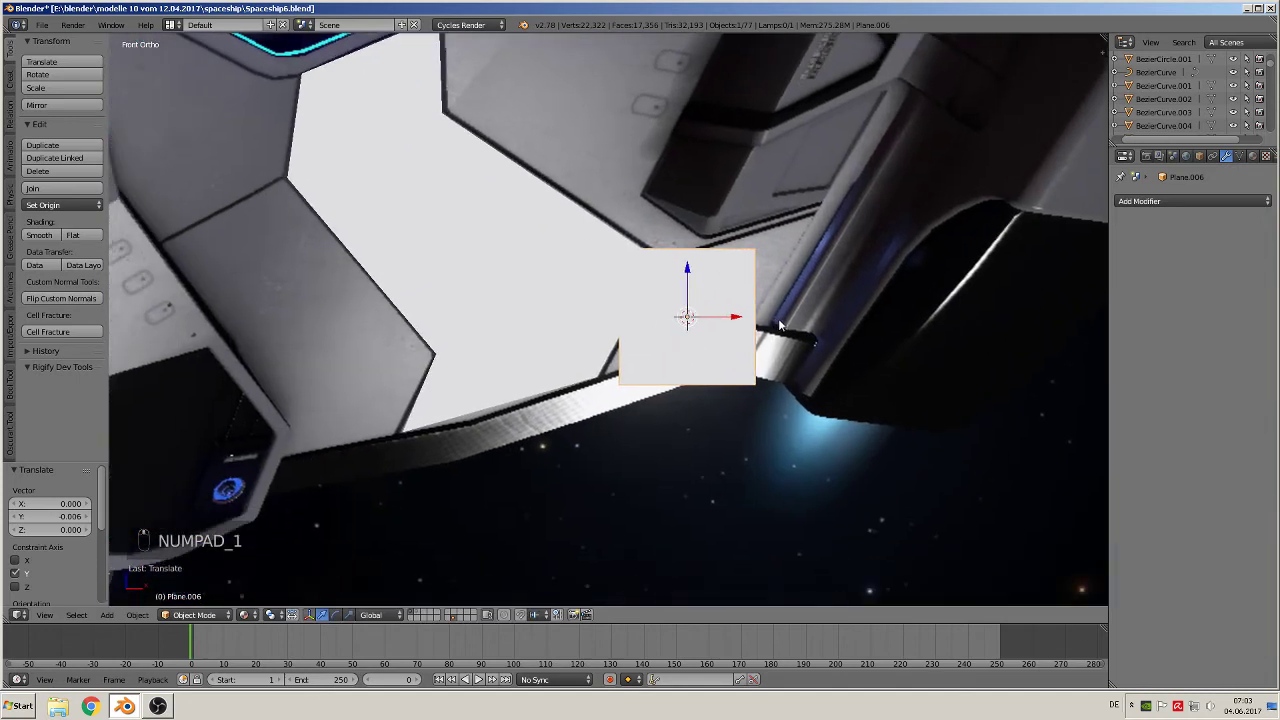
key(Tab)
right_click(675, 273)
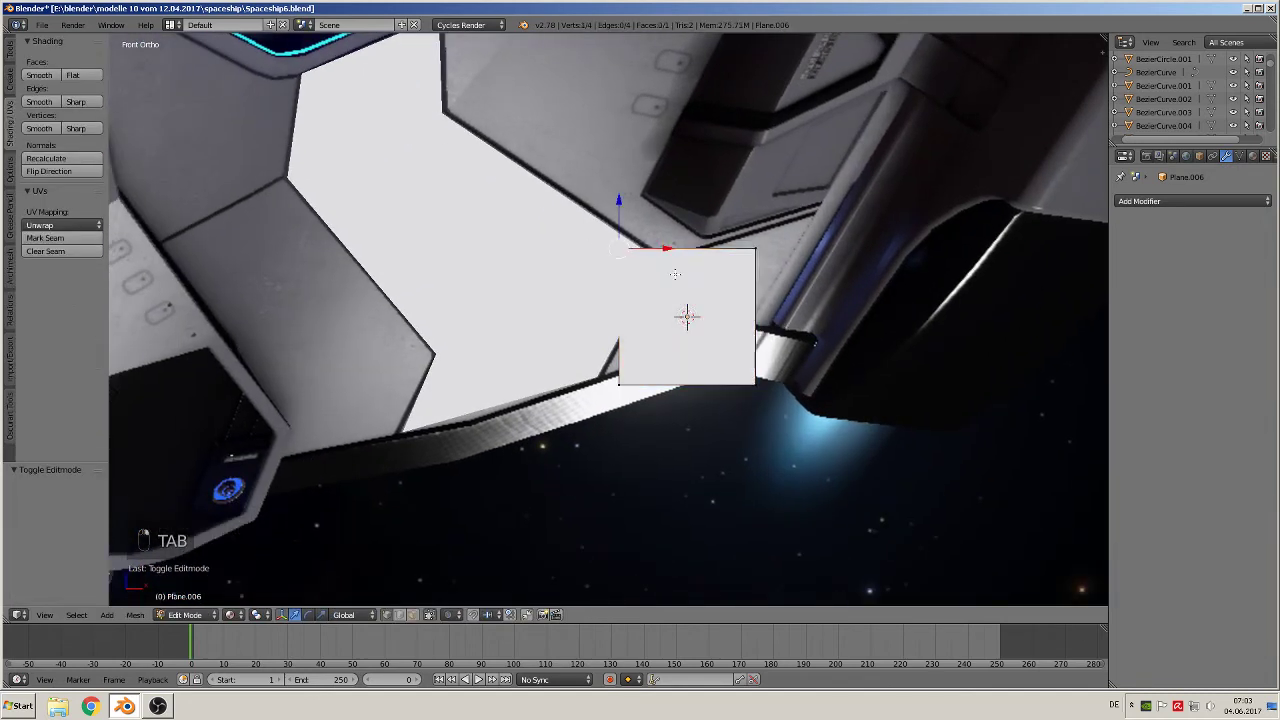
key(g)
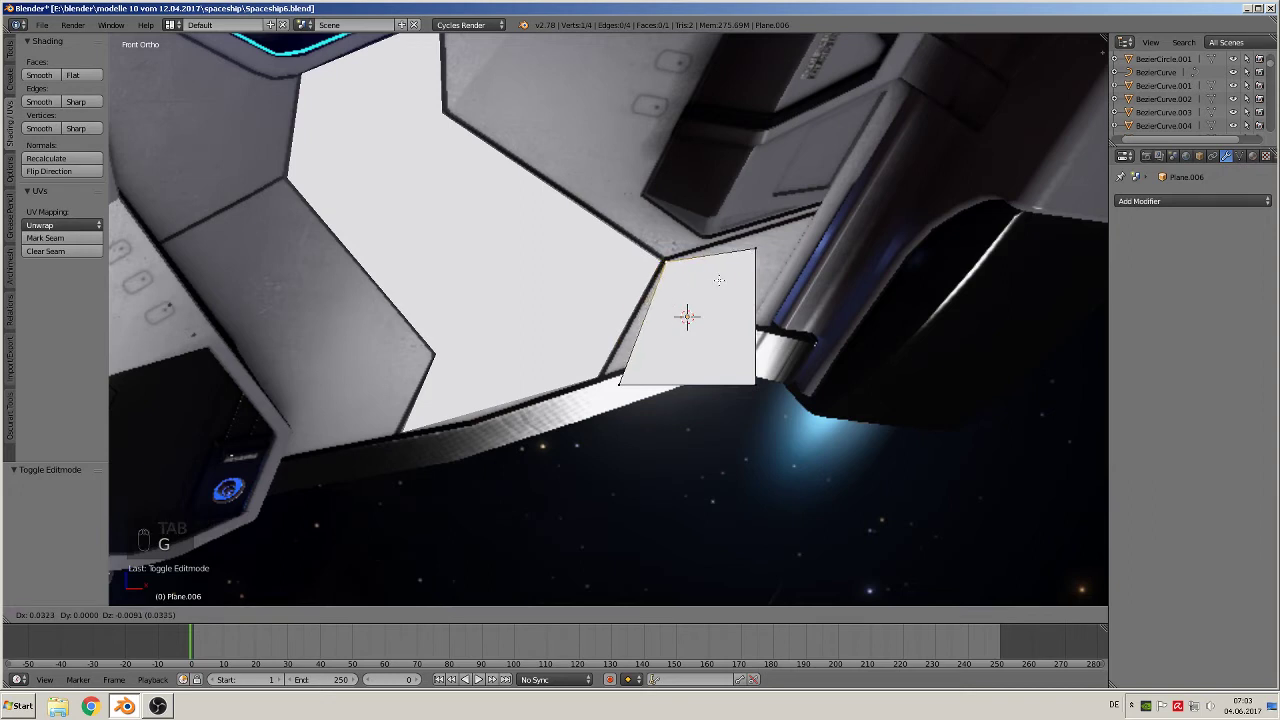
click(720, 279)
right_click(755, 249)
key(g)
click(853, 213)
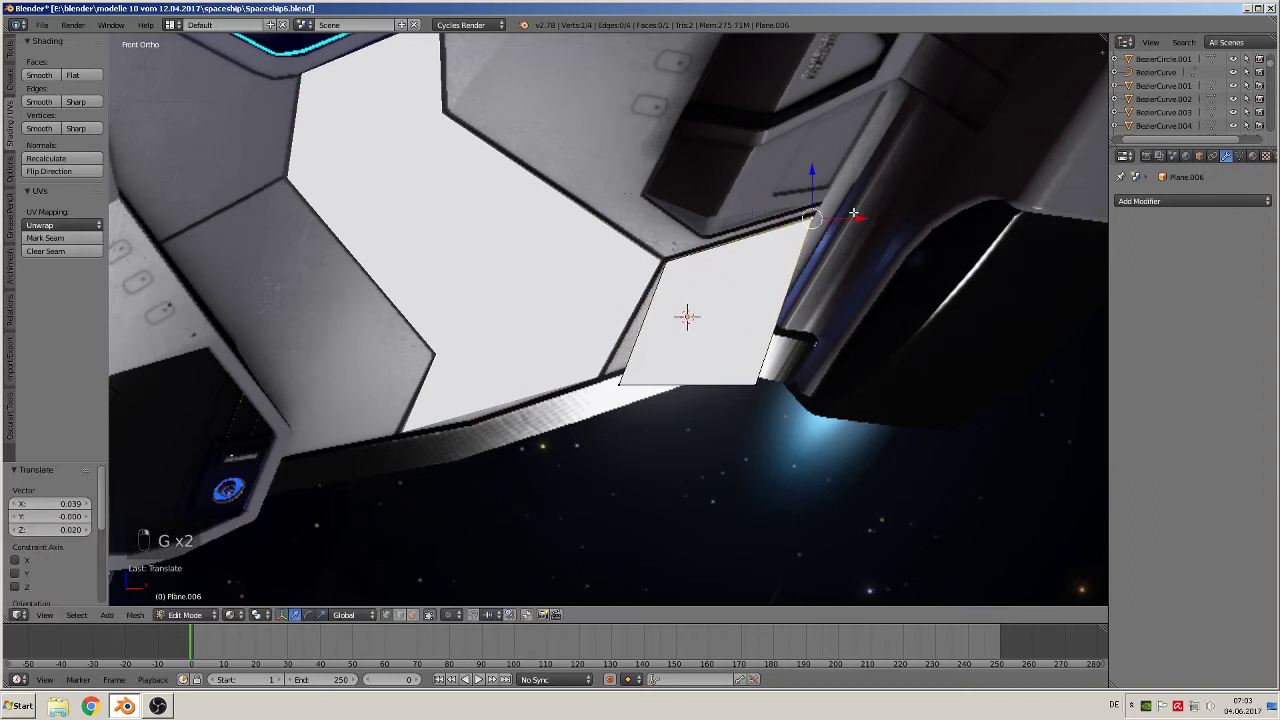
Move the small plane's two lower vertices onto the lower corners of the small hull panel.
right_click(622, 383)
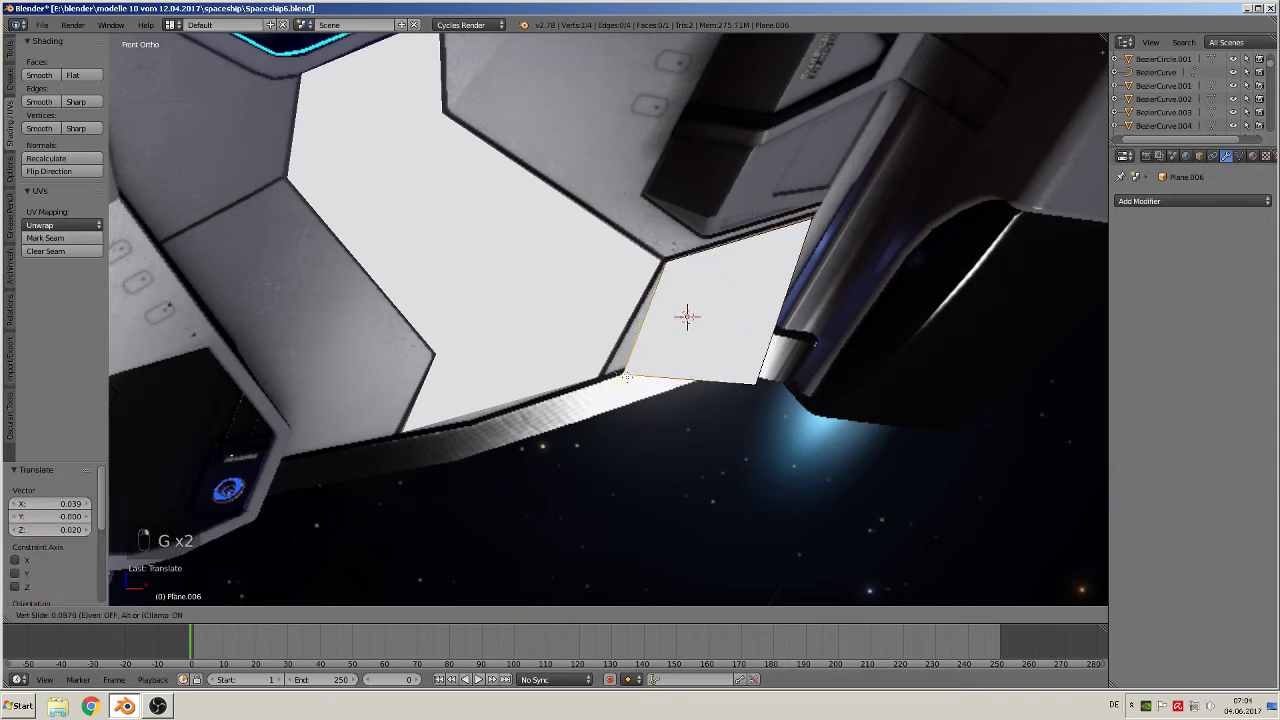
key(g)
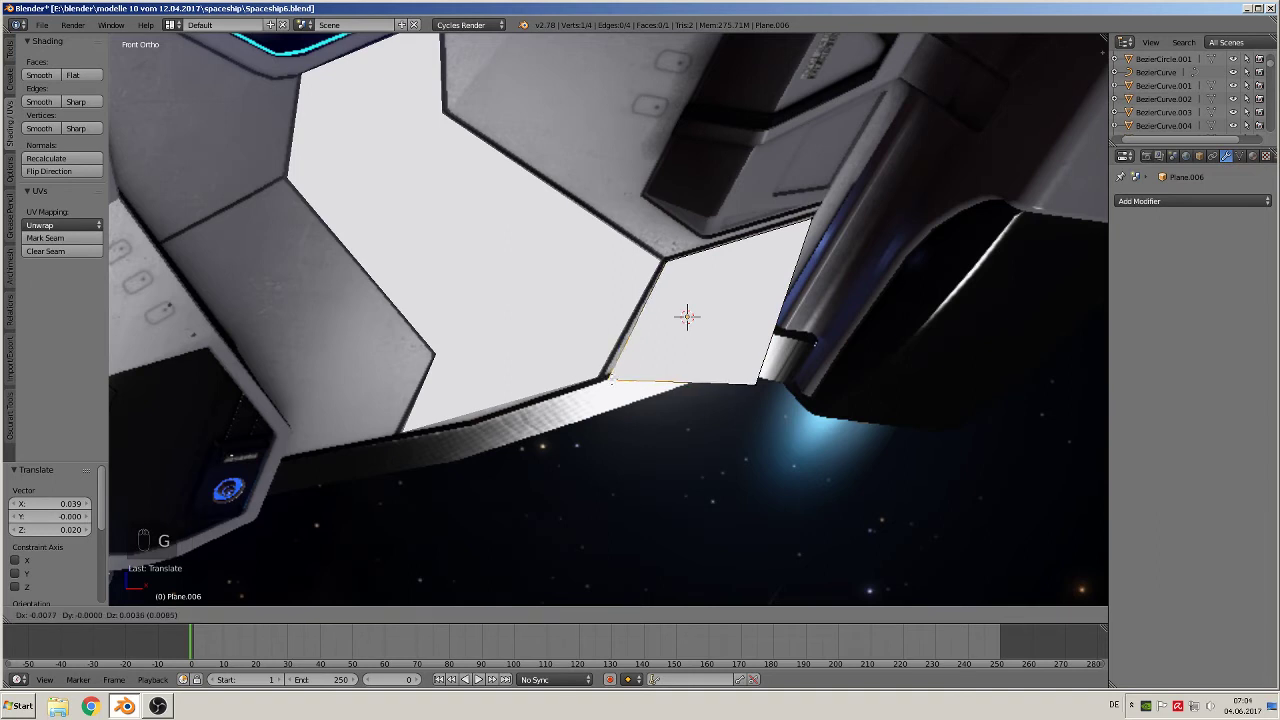
click(736, 381)
right_click(736, 380)
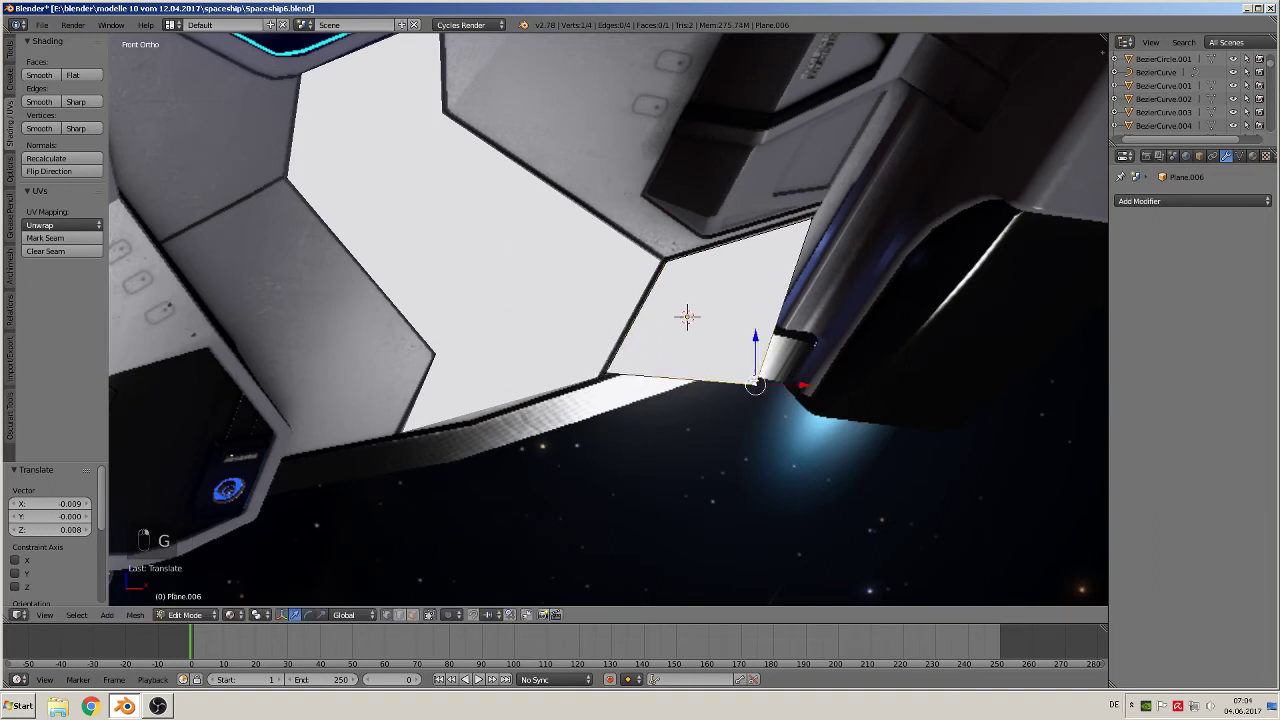
key(g)
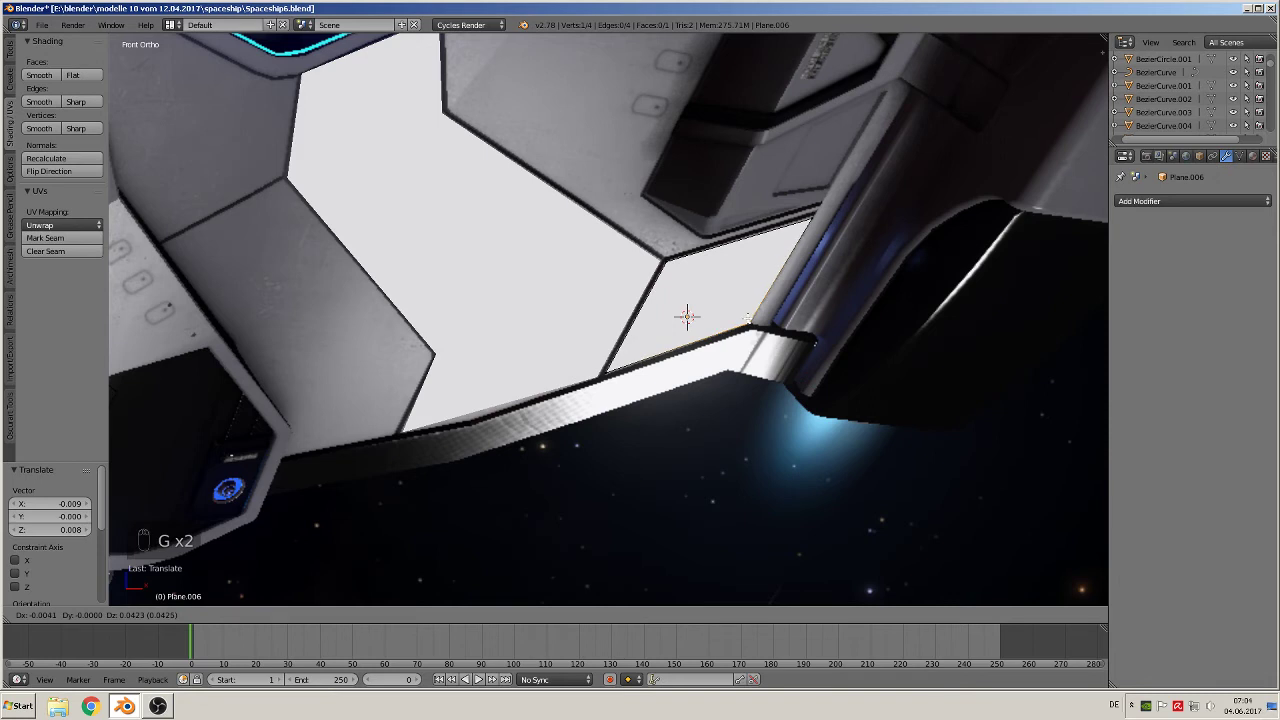
click(745, 318)
Subdivide the small hull panel plane with three loop cuts along its length and further loop cuts across it.
scroll(712, 262, up, 1)
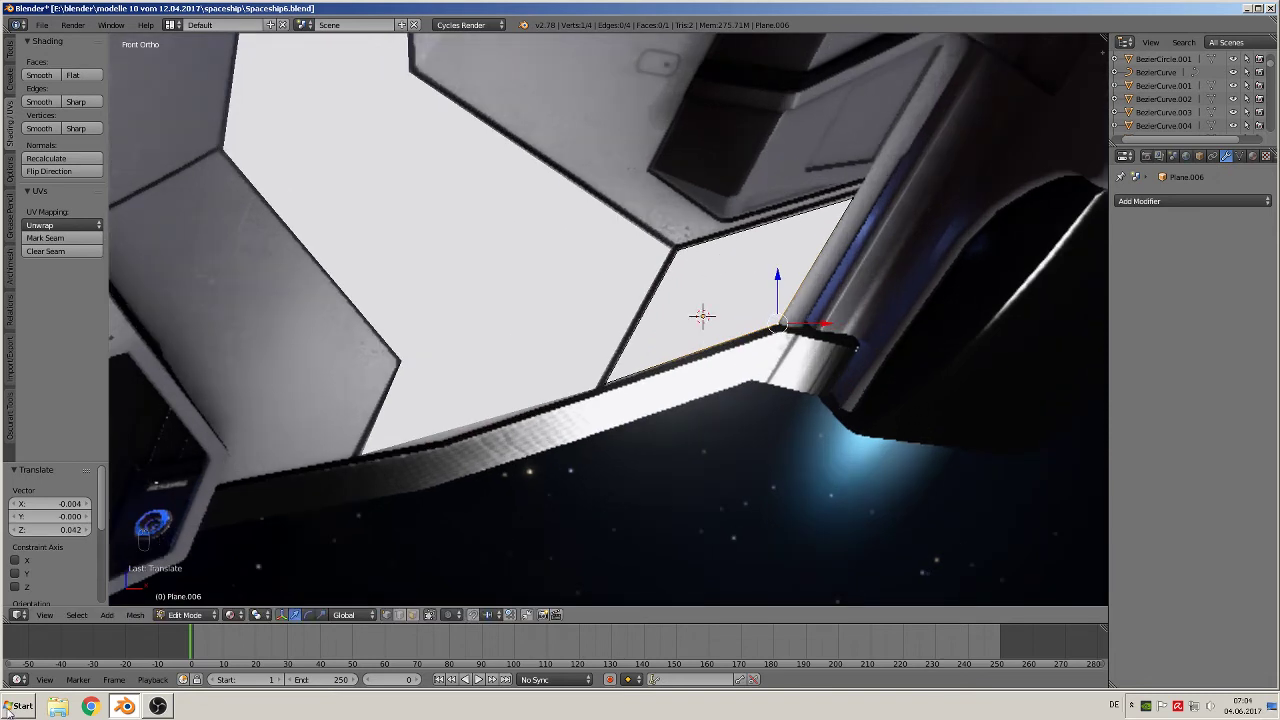
key(ctrl+r)
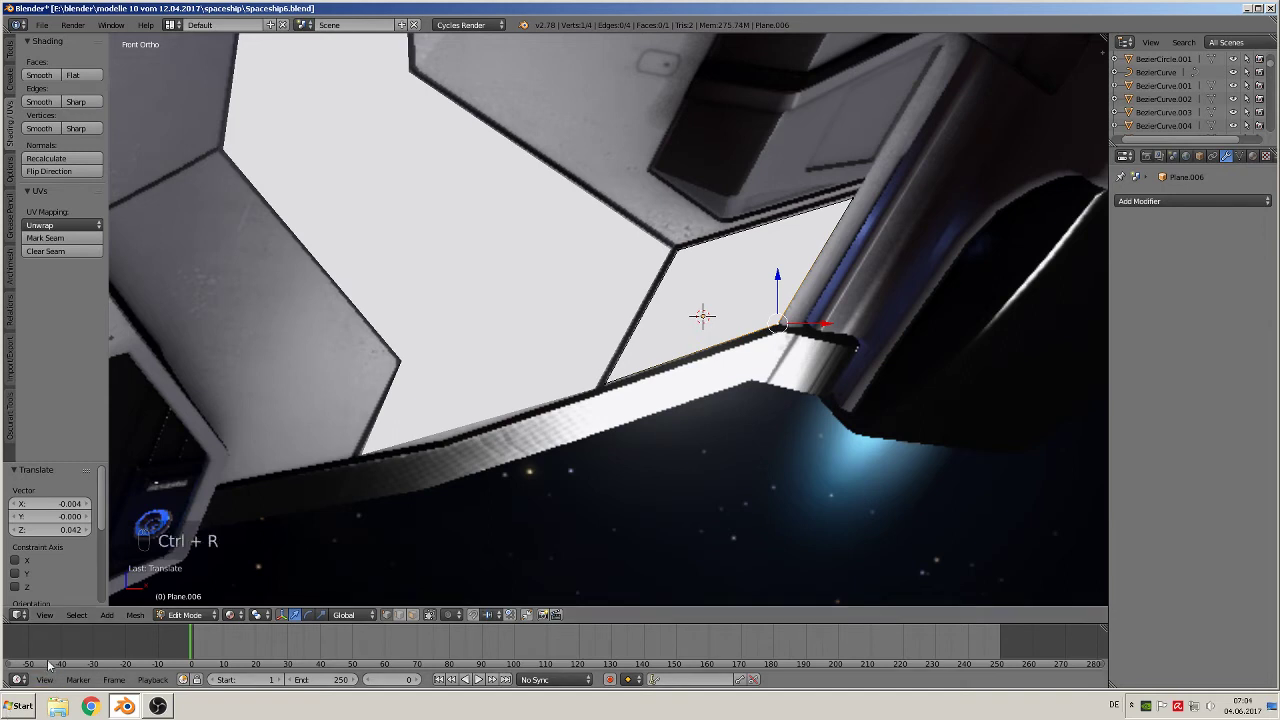
key(ctrl+r)
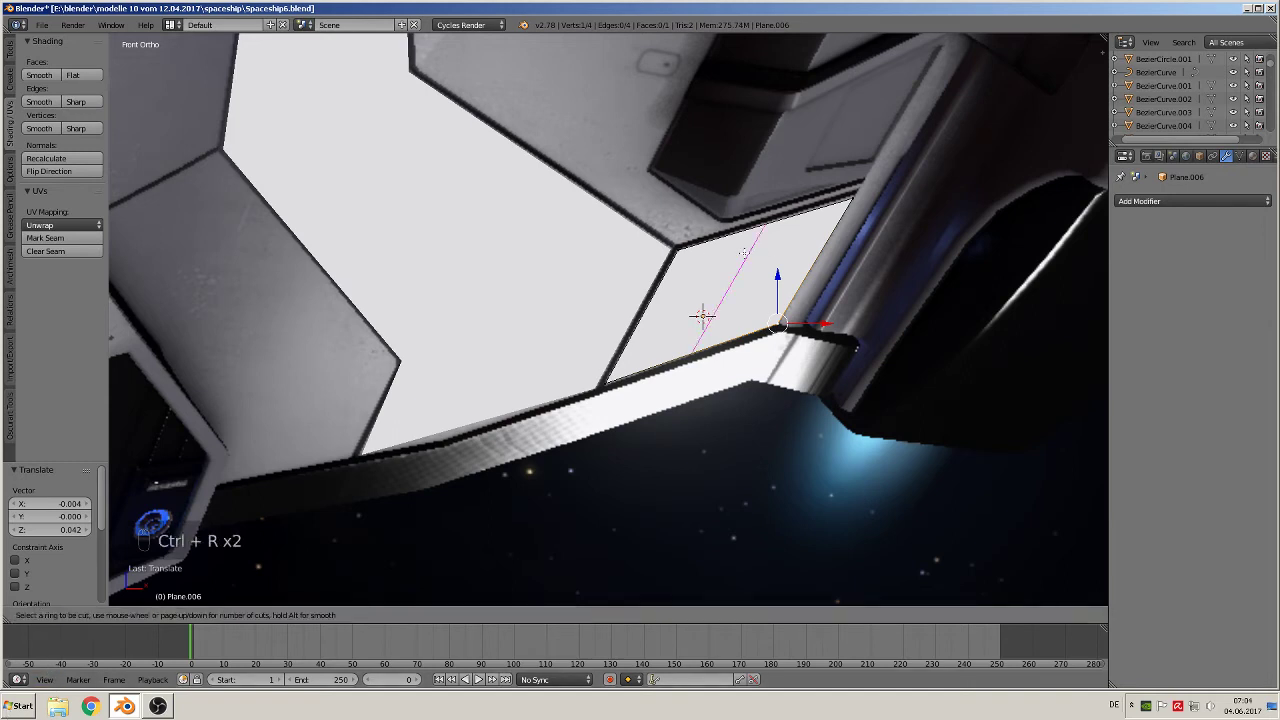
scroll(745, 255, up, 2)
click(720, 275)
key(ctrl+r)
scroll(698, 288, up, 2)
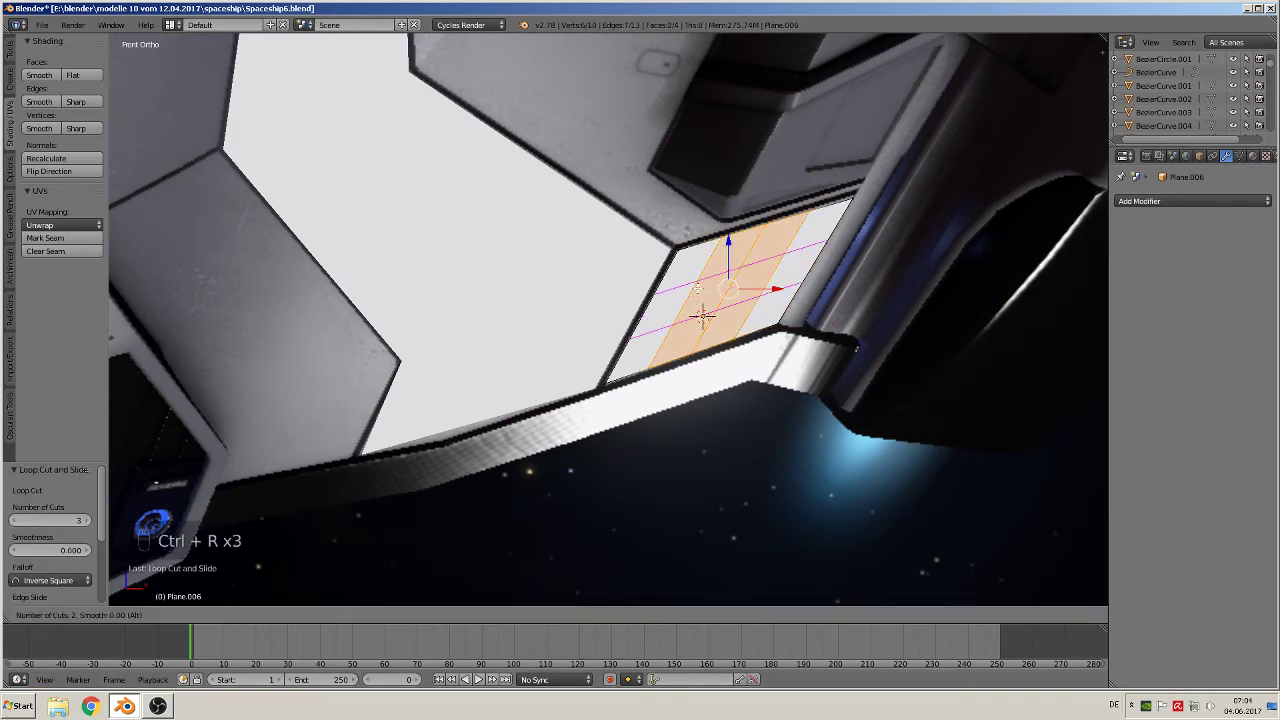
click(698, 288)
key(Tab)
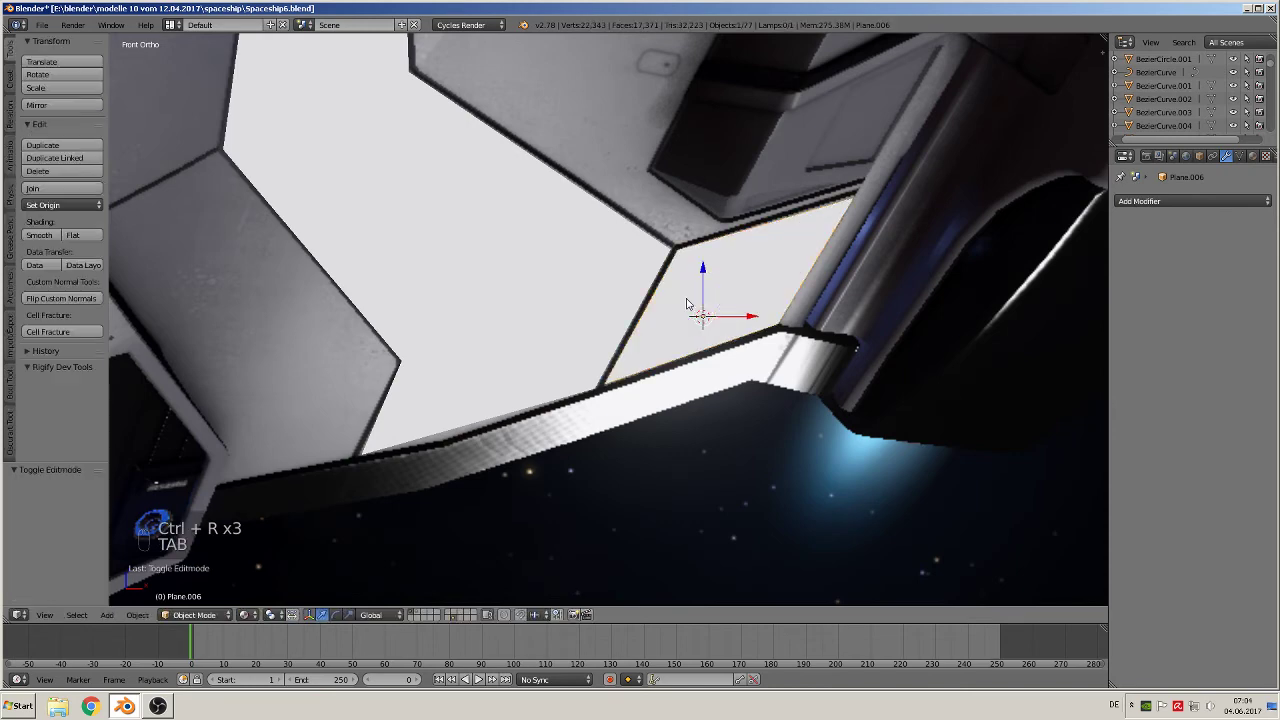
Add a plane on the grey hull panel beside the large traced panel and rotate it 90° about X.
scroll(690, 320, down, 2)
shift+middle_drag(688, 347, 763, 349)
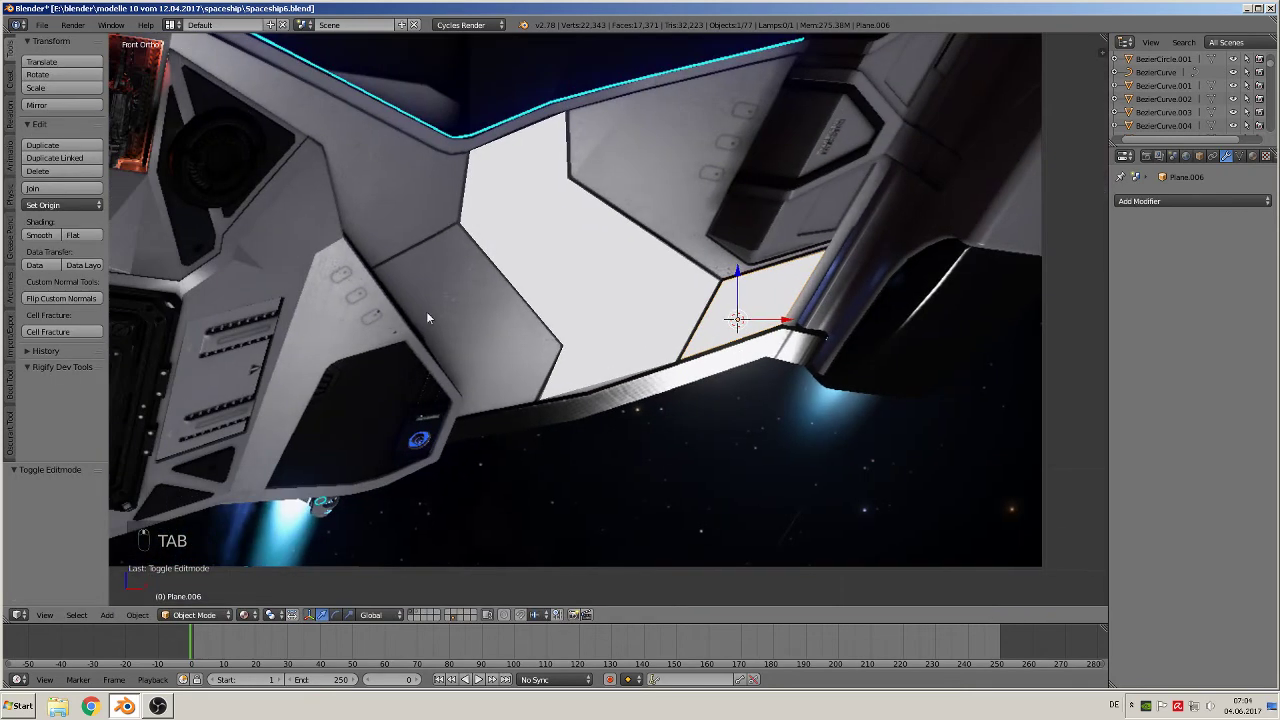
shift+middle_drag(448, 300, 608, 300)
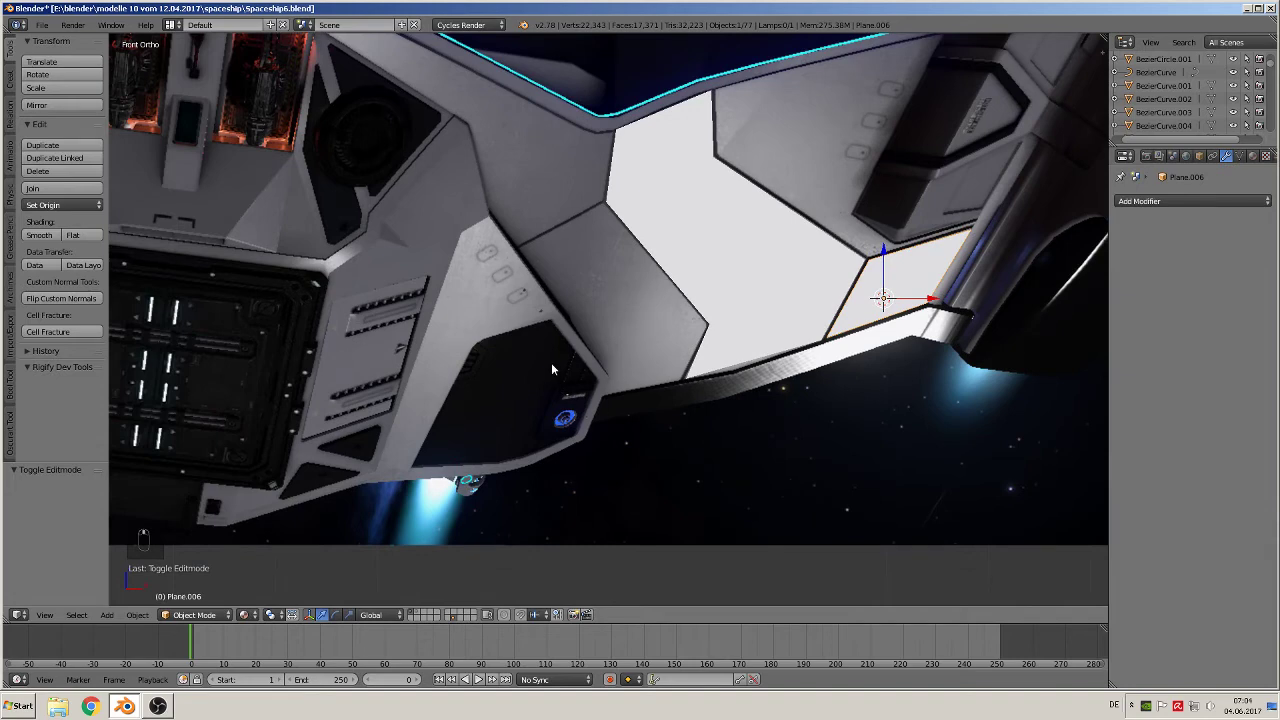
click(585, 250)
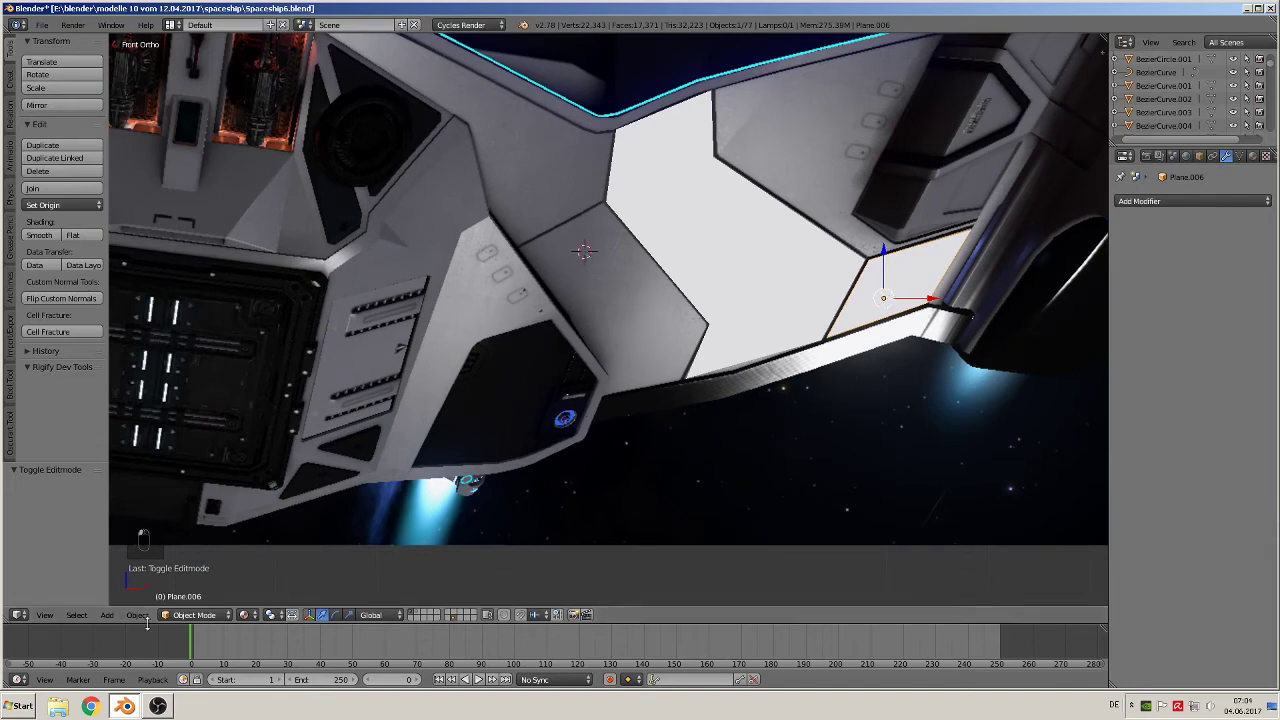
click(107, 615)
mouse_move(128, 598)
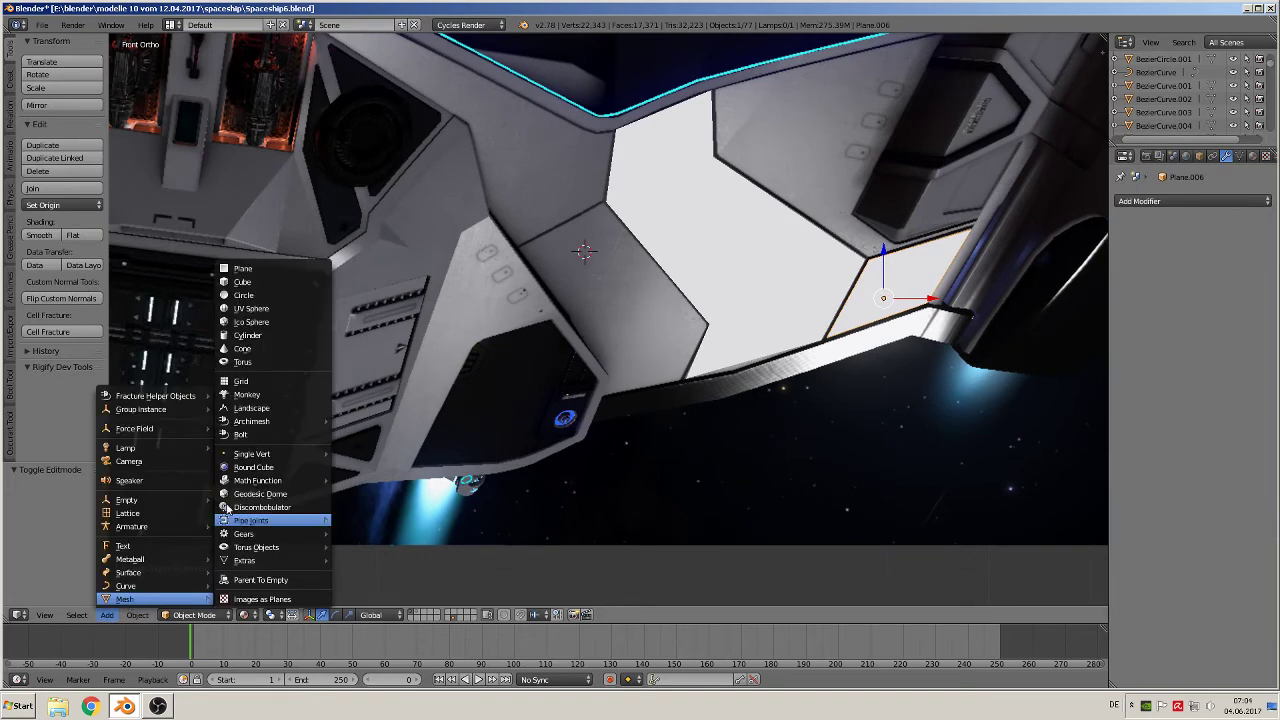
click(266, 268)
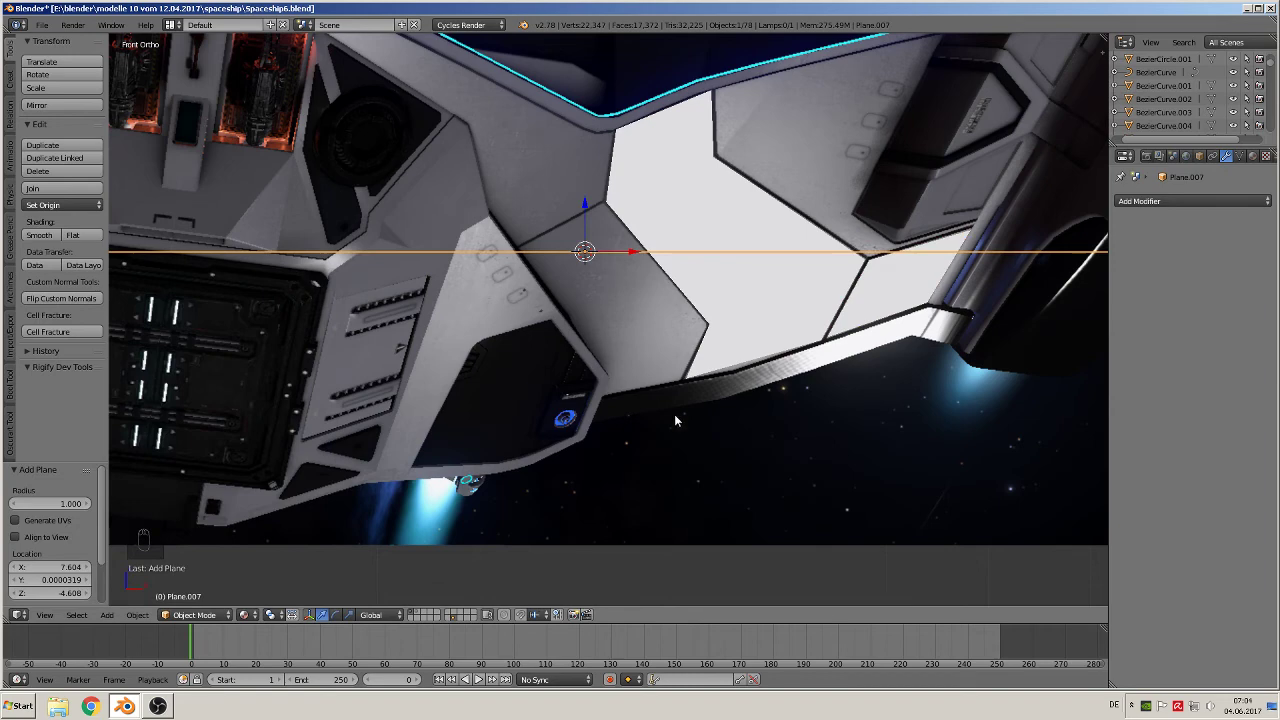
key(r)
key(x)
key(9)
key(0)
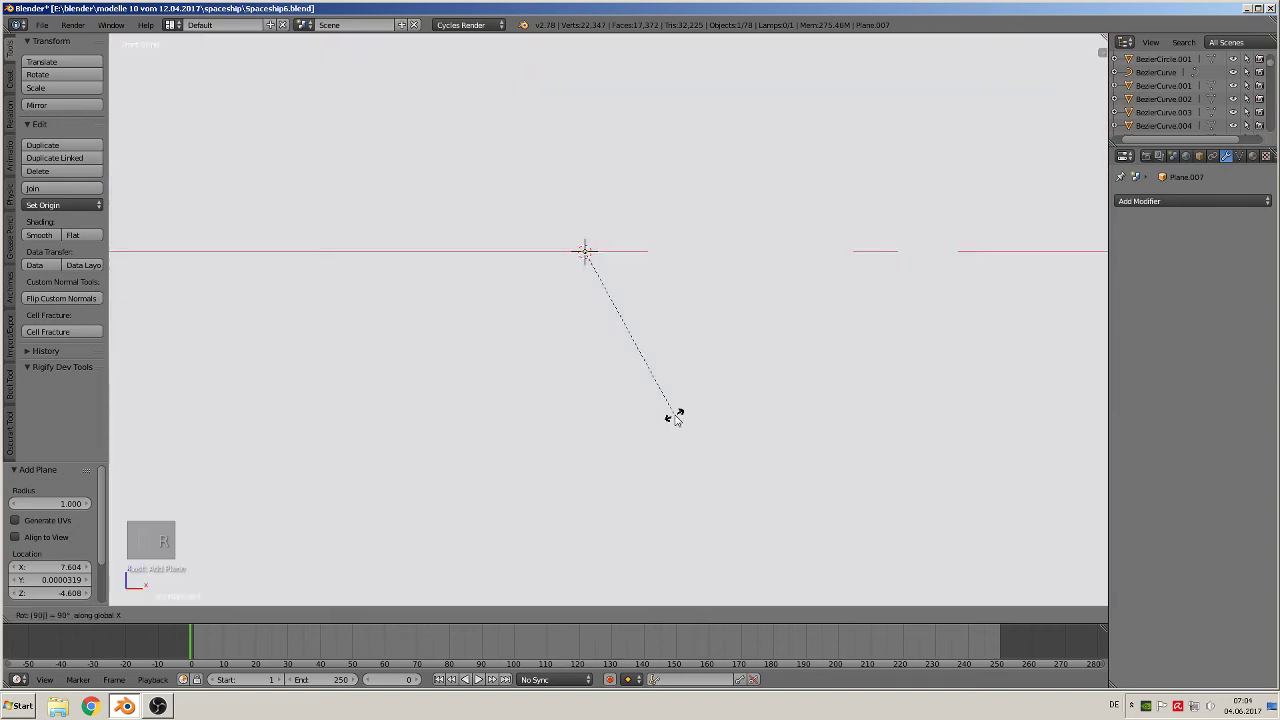
key(Return)
Scale the new plane down to a small square over the grey hull panel.
key(s)
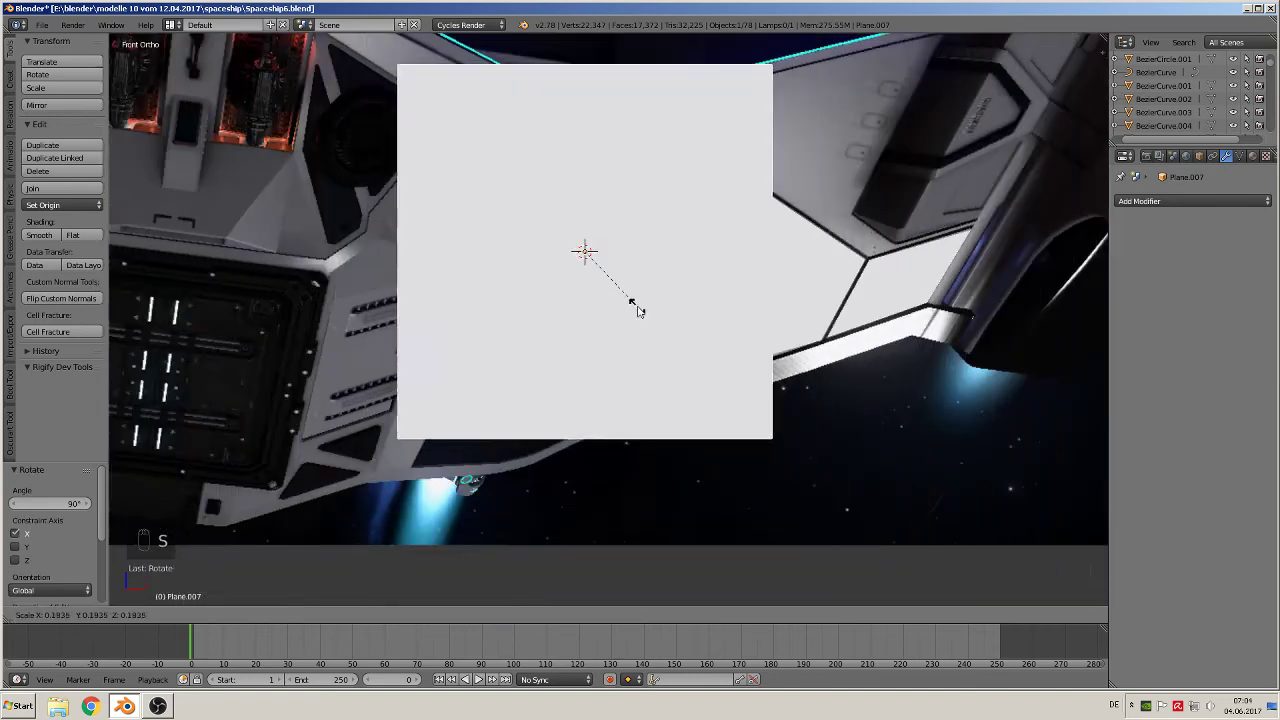
click(630, 302)
key(s)
click(664, 306)
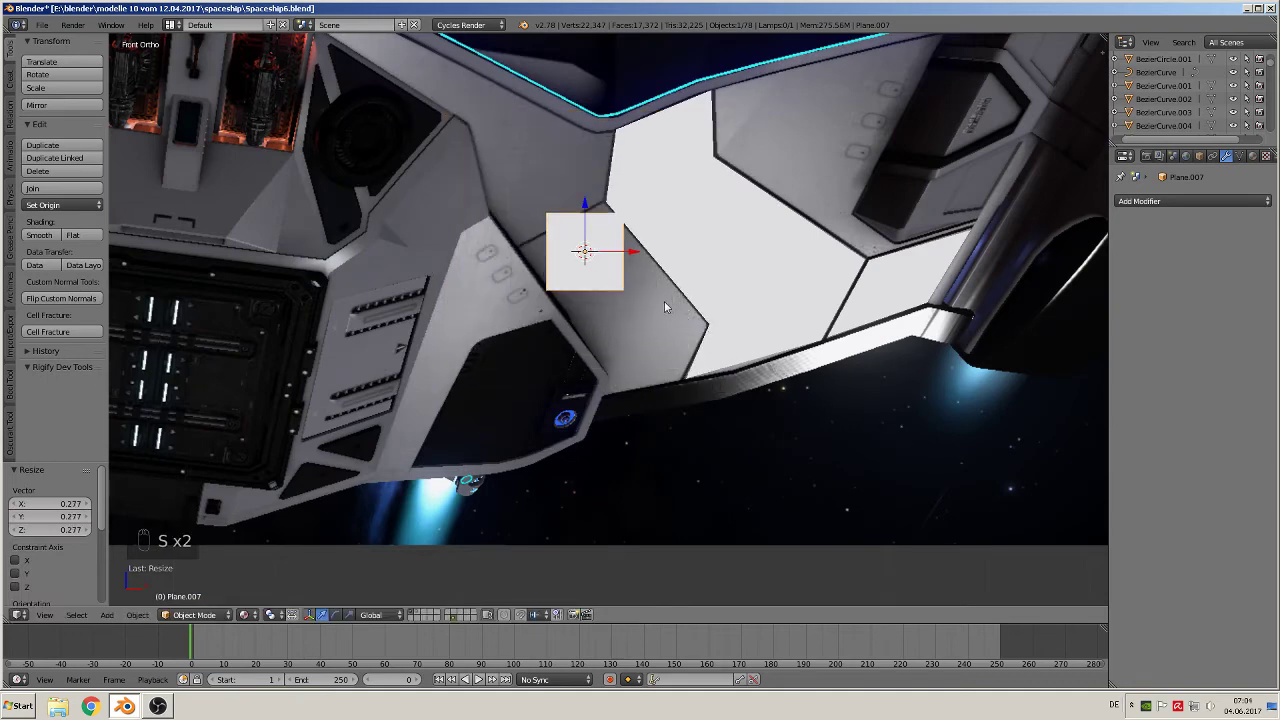
Move the plane's two upper vertices onto the upper corners of the grey hull panel.
scroll(664, 306, up, 3)
key(Tab)
right_click(682, 289)
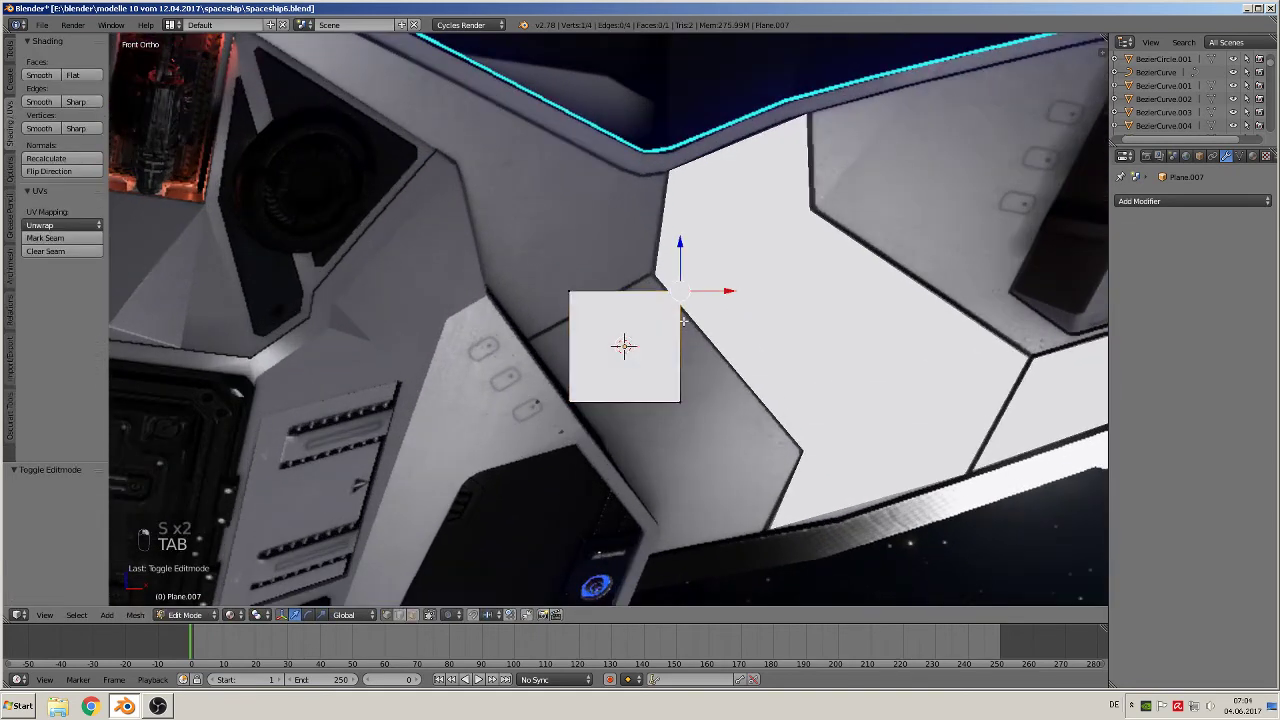
key(g)
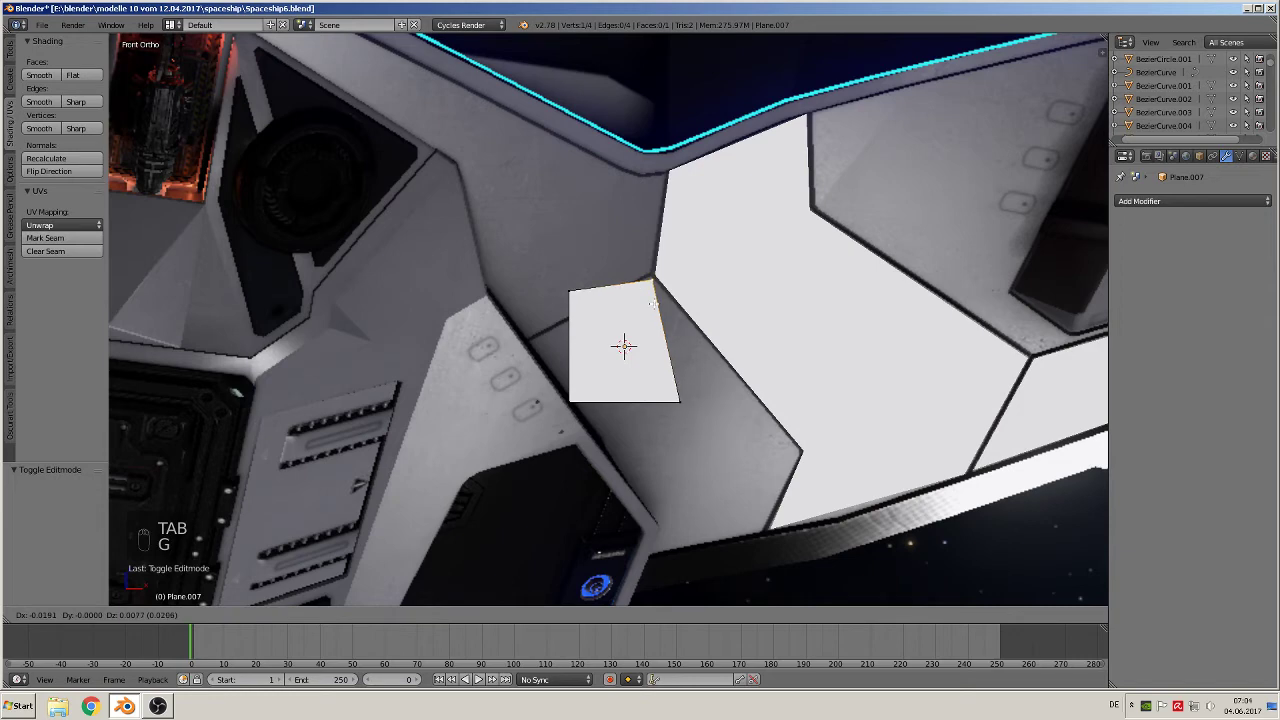
click(654, 301)
right_click(568, 292)
key(g)
click(530, 352)
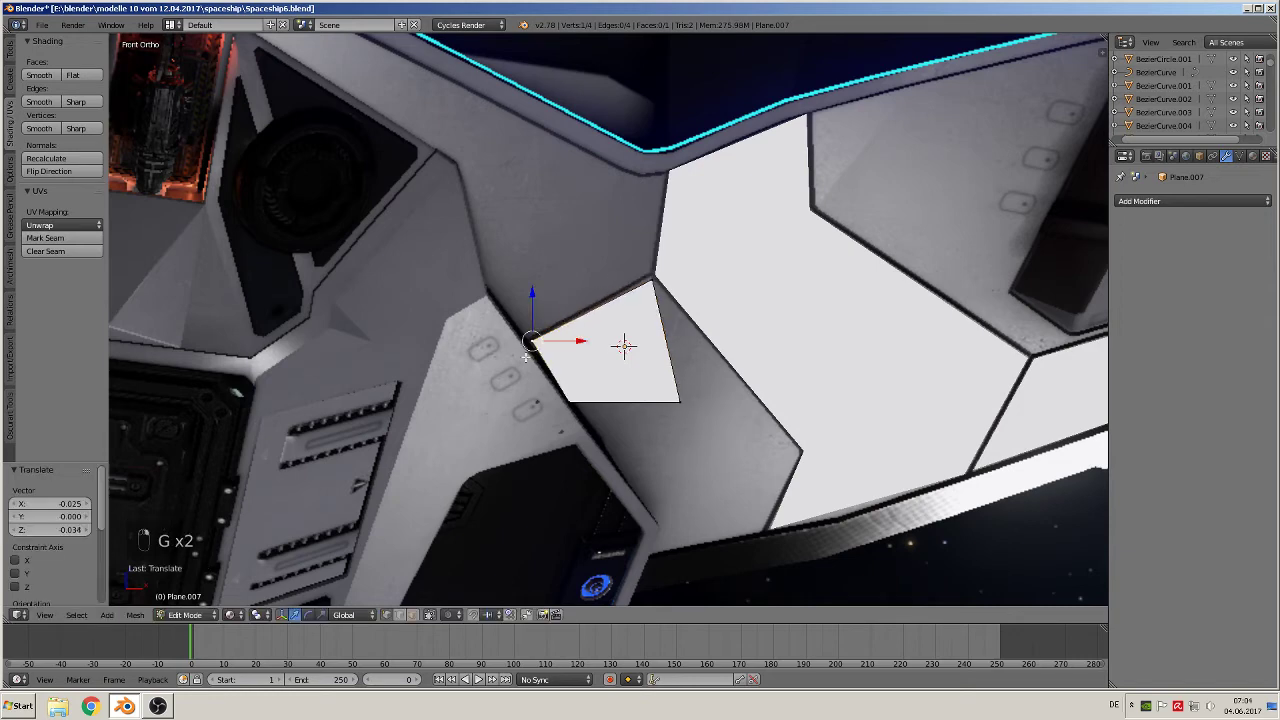
Move the plane's two lower vertices onto the panel's outer bend beside the large panel and its opposite edge.
shift+middle_drag(530, 352, 430, 266)
right_click(593, 317)
key(g)
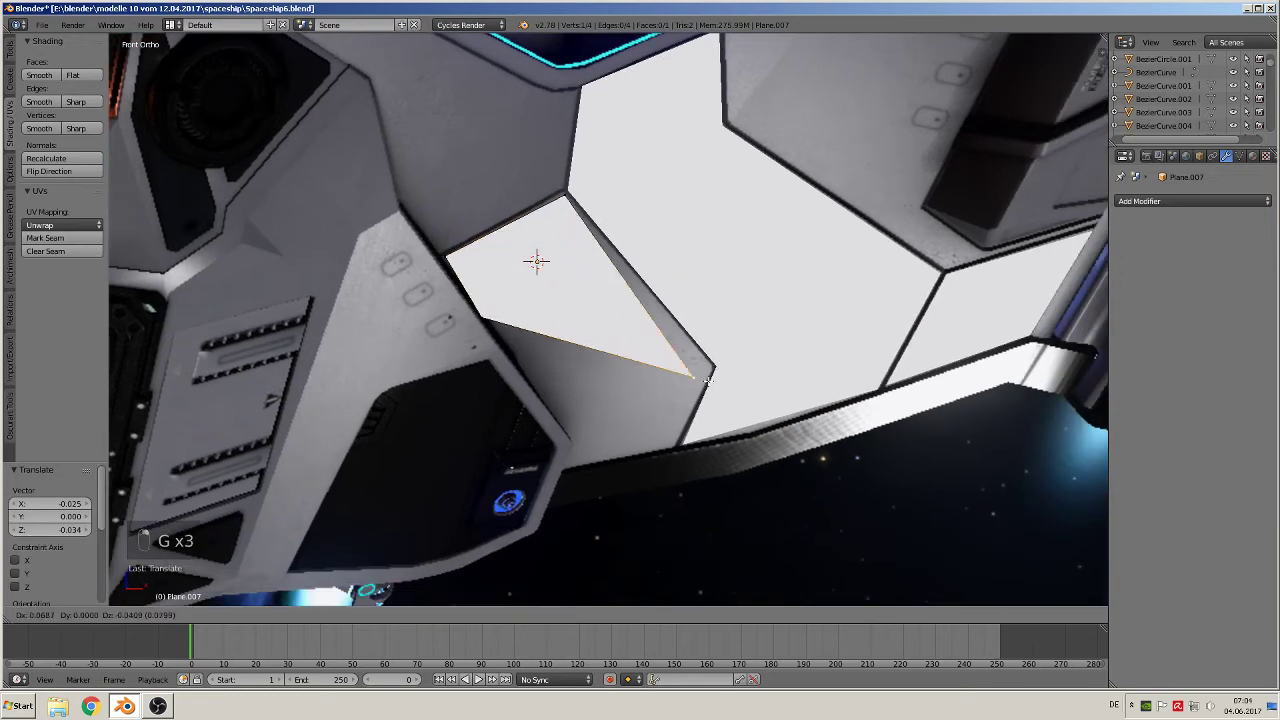
click(711, 368)
right_click(486, 323)
key(g)
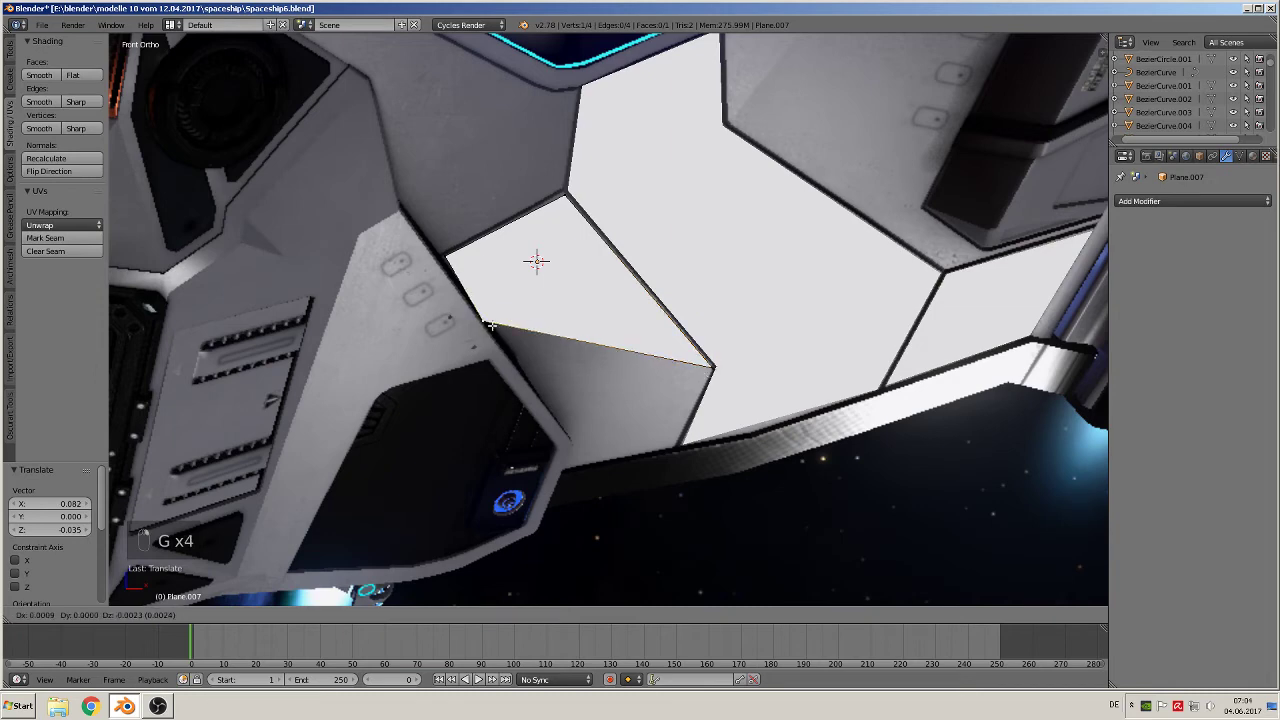
click(563, 417)
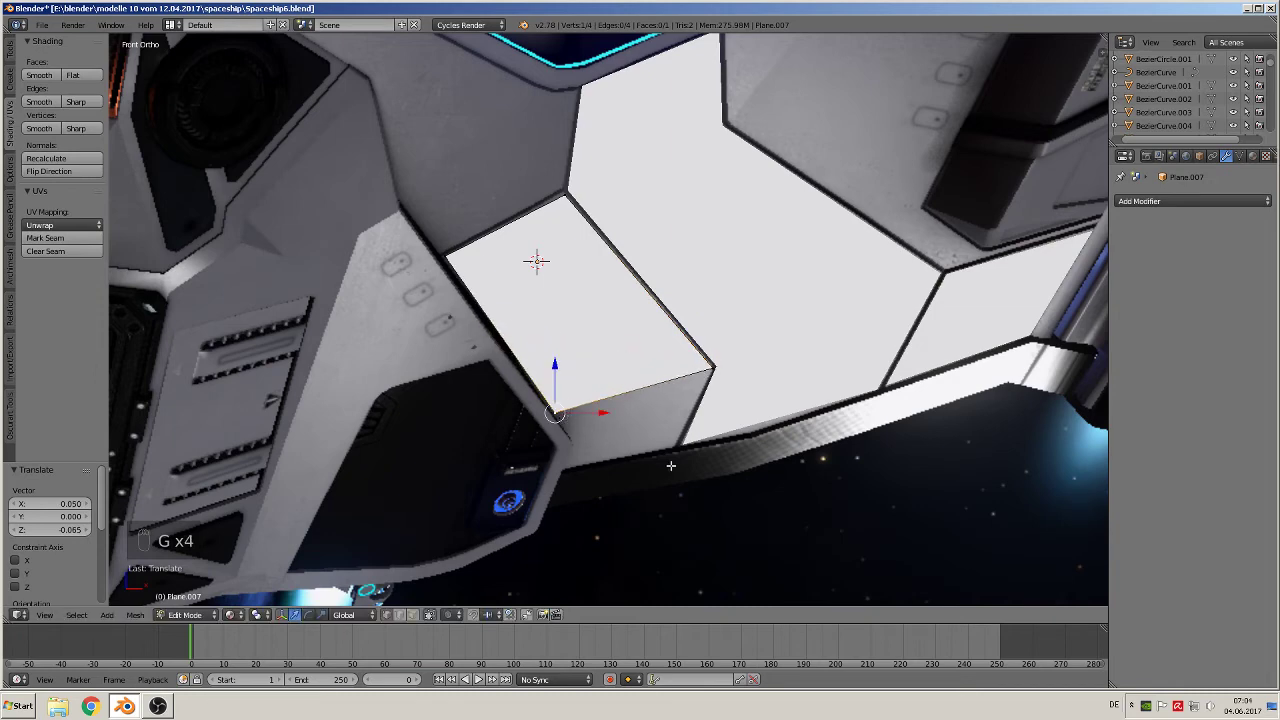
Extrude the lower inner vertex twice along the panel's bottom corners and fill the gap with a four-sided face.
shift+middle_drag(671, 466, 719, 306)
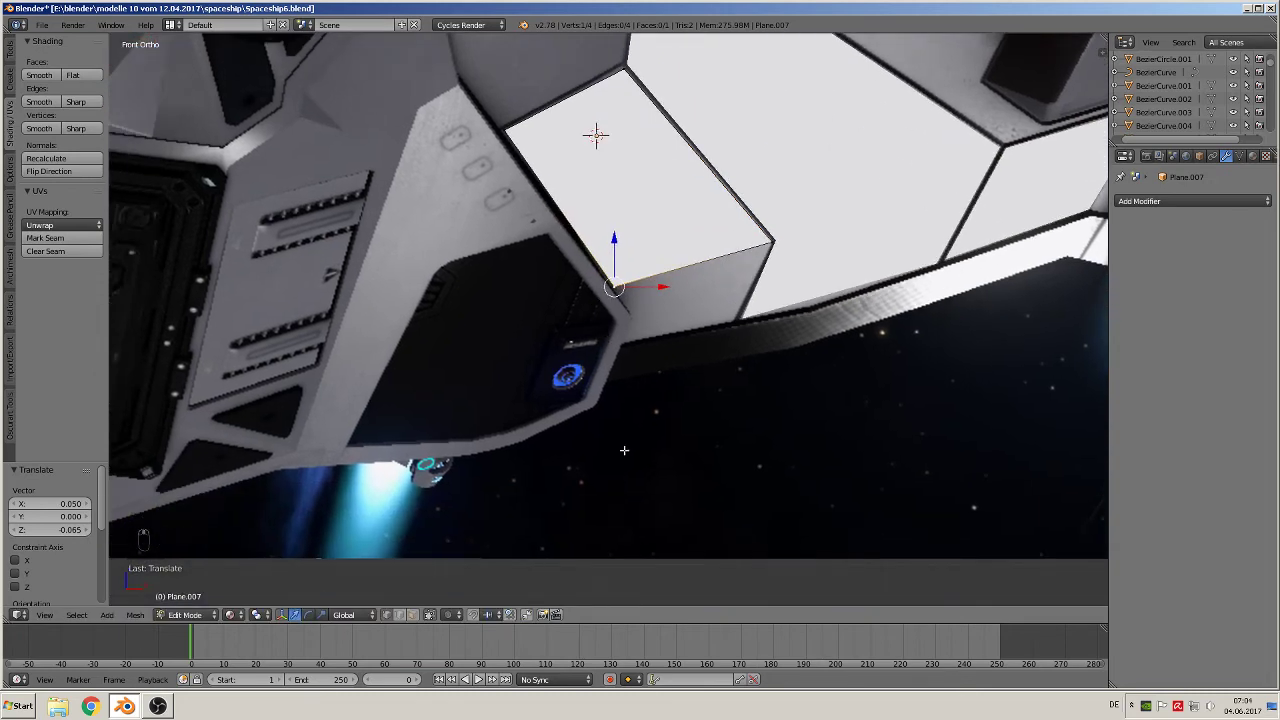
key(e)
click(655, 392)
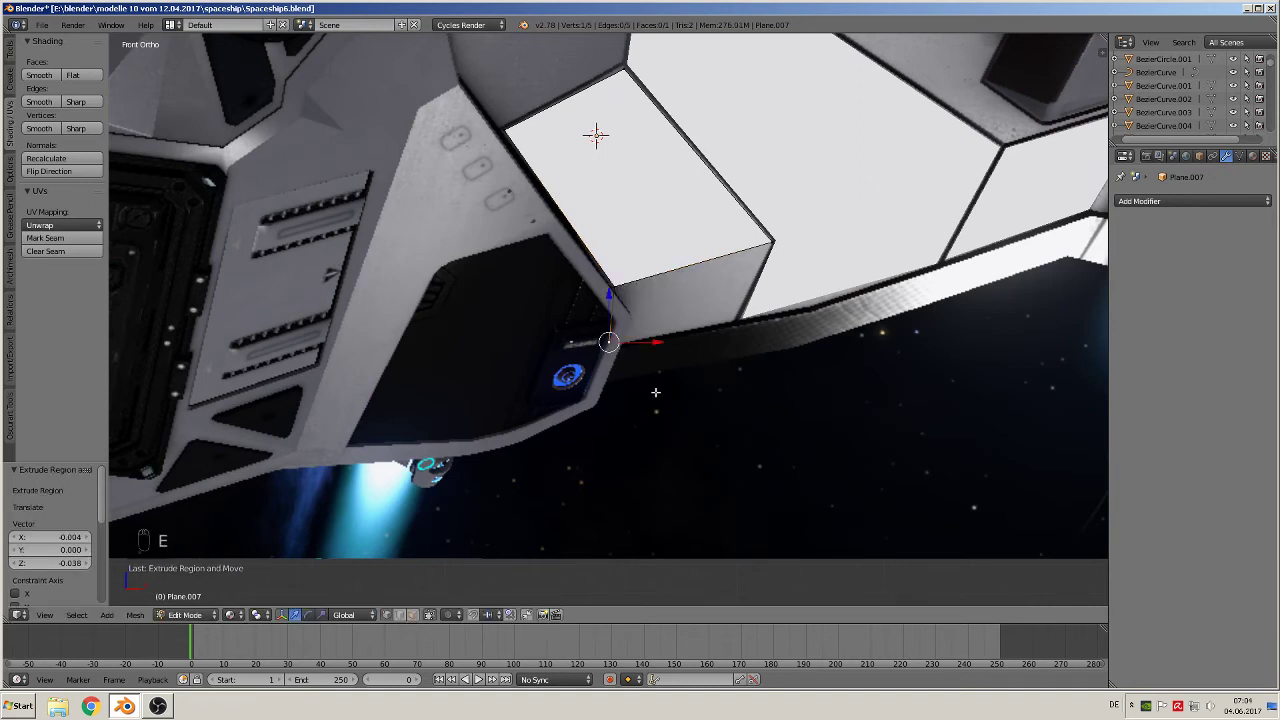
key(e)
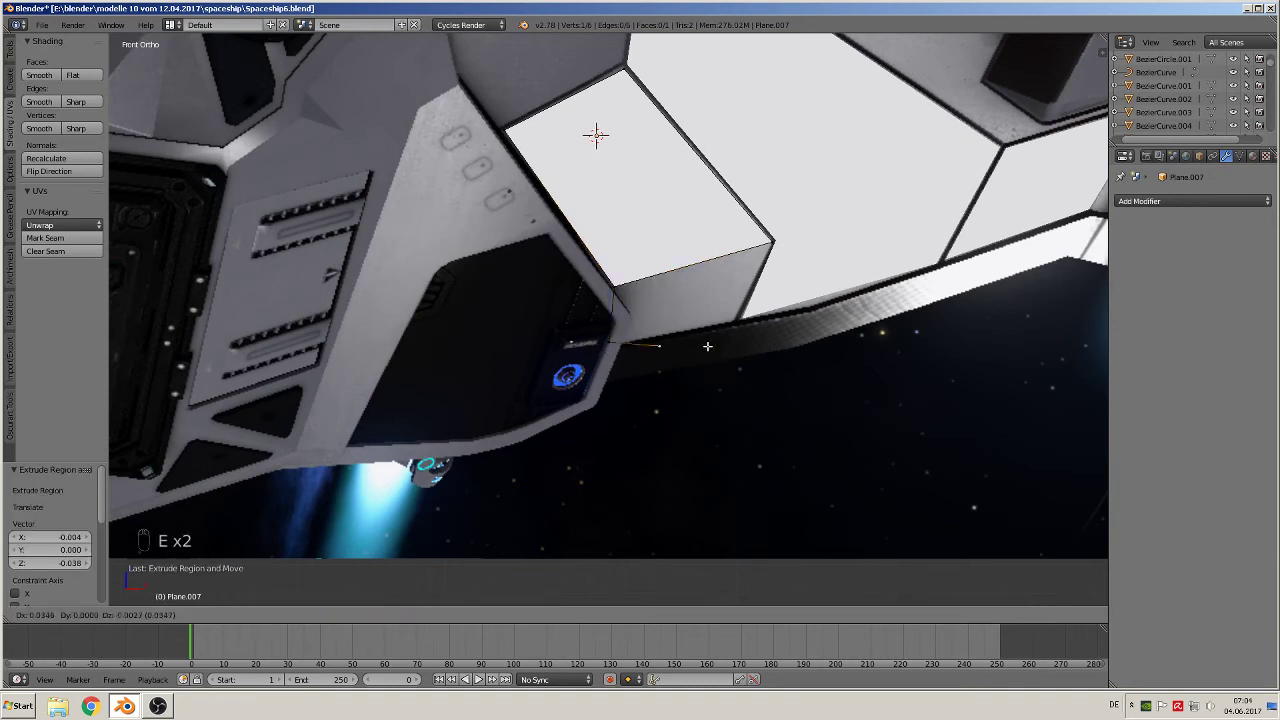
click(780, 320)
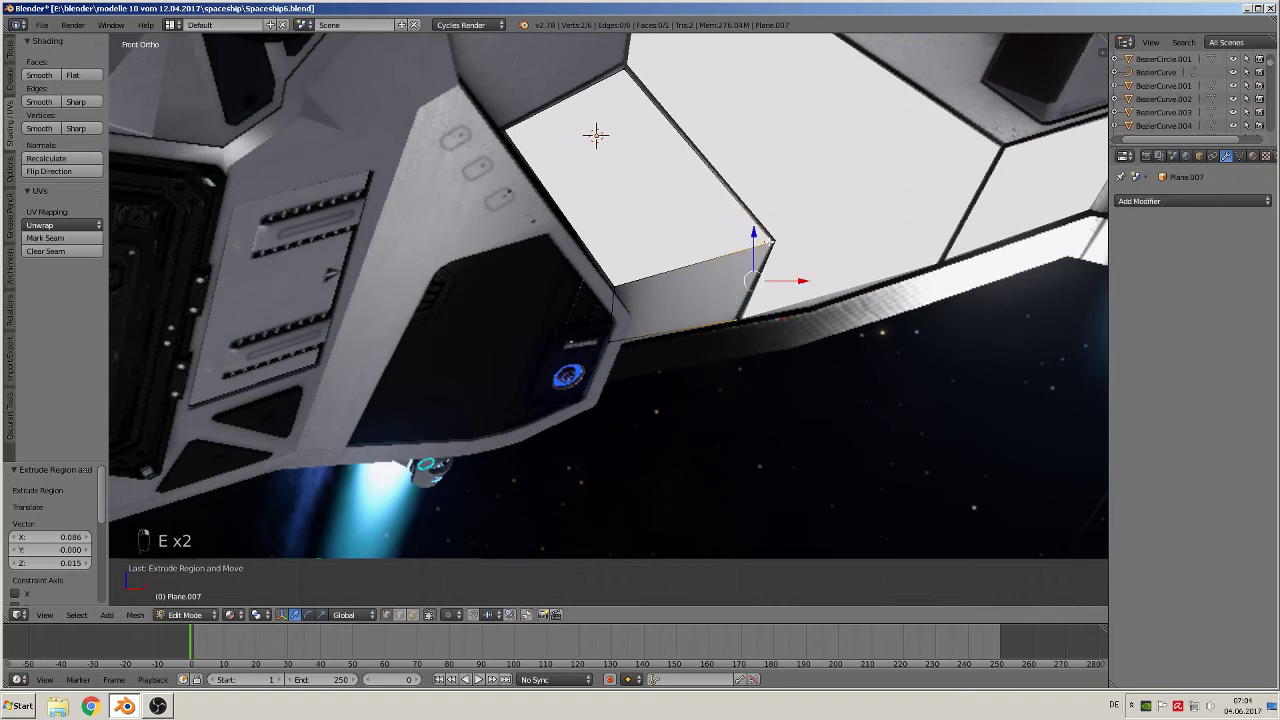
shift+right_click(622, 285)
shift+right_click(614, 345)
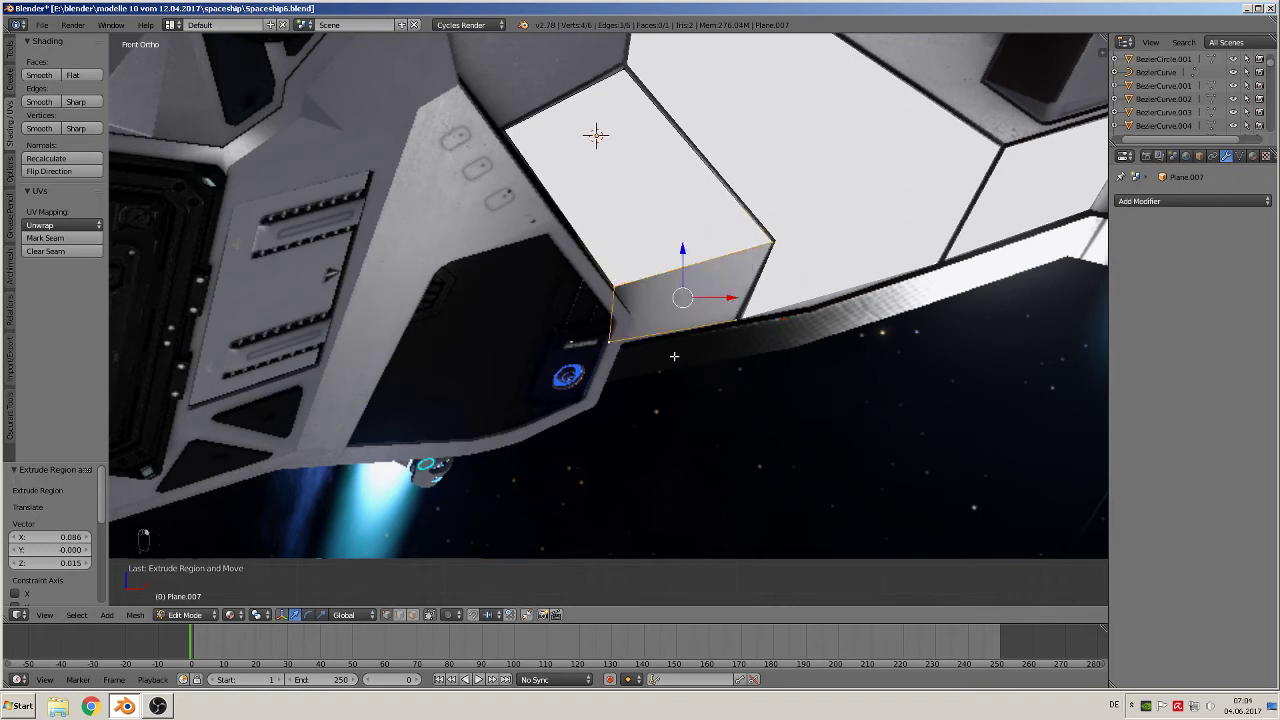
key(f)
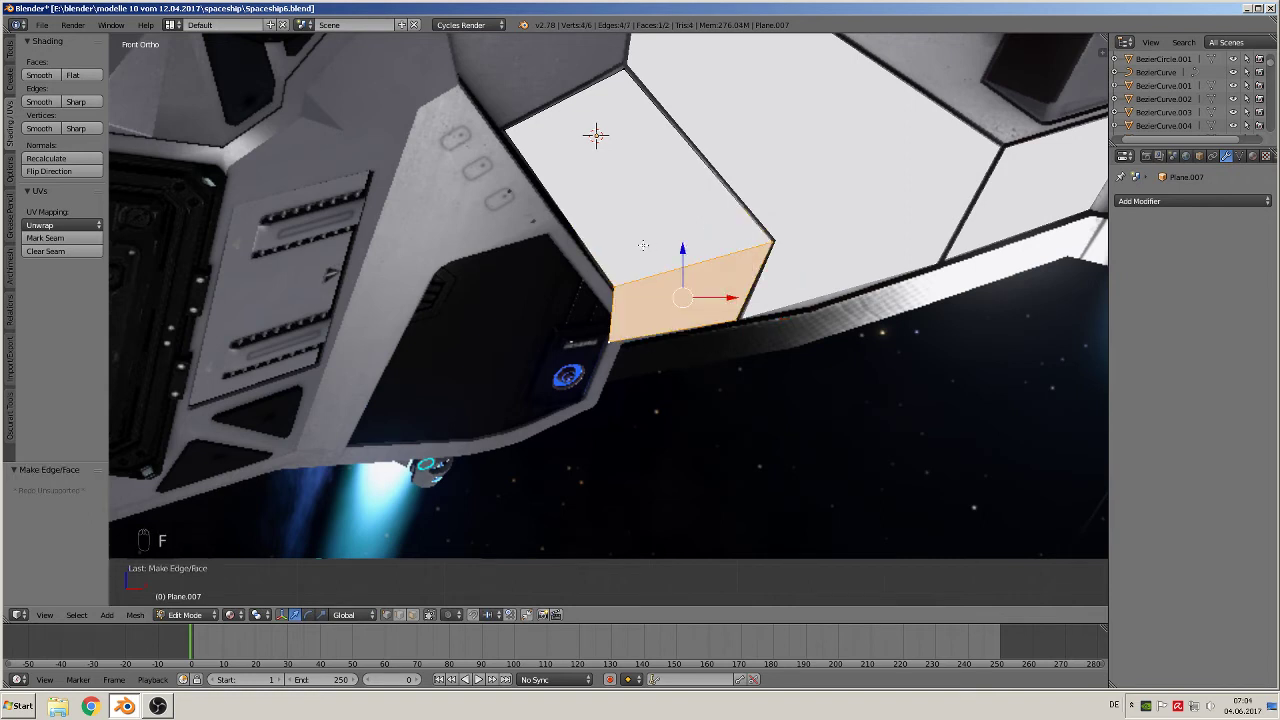
Add three centred loop cuts running lengthwise through both faces of the panel.
key(ctrl+r)
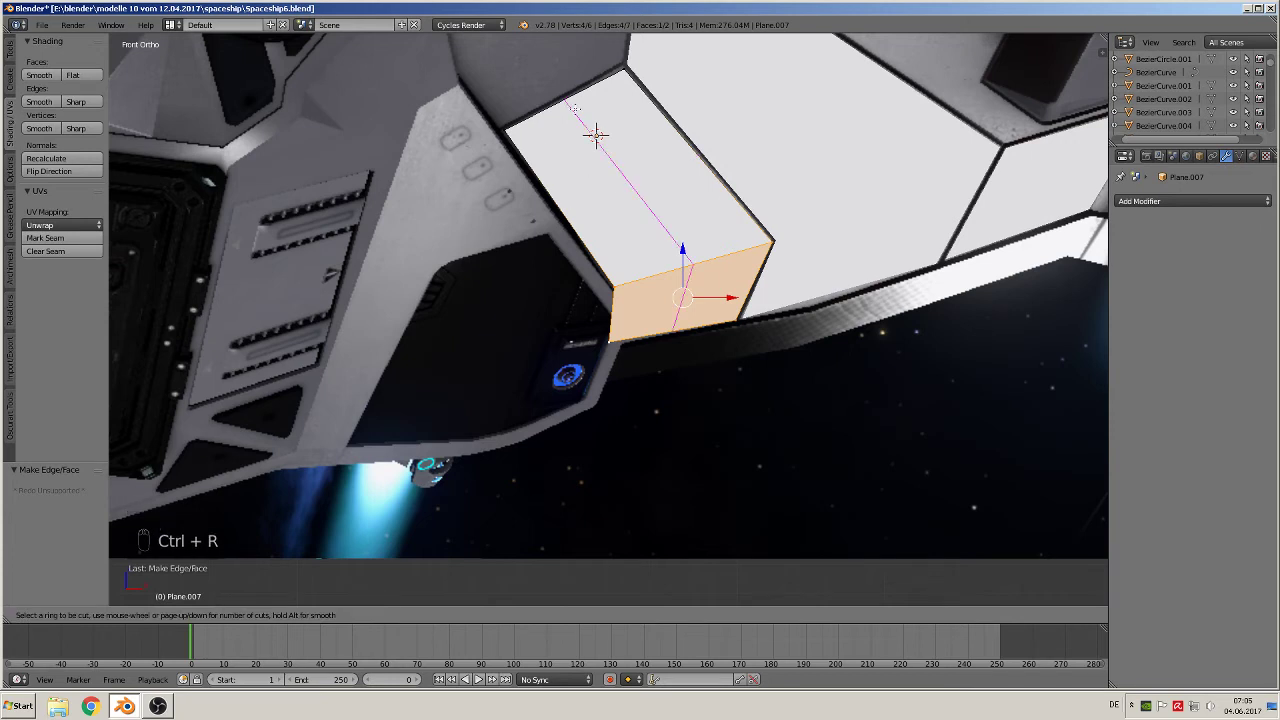
scroll(596, 135, up, 2)
click(596, 135)
right_click(596, 135)
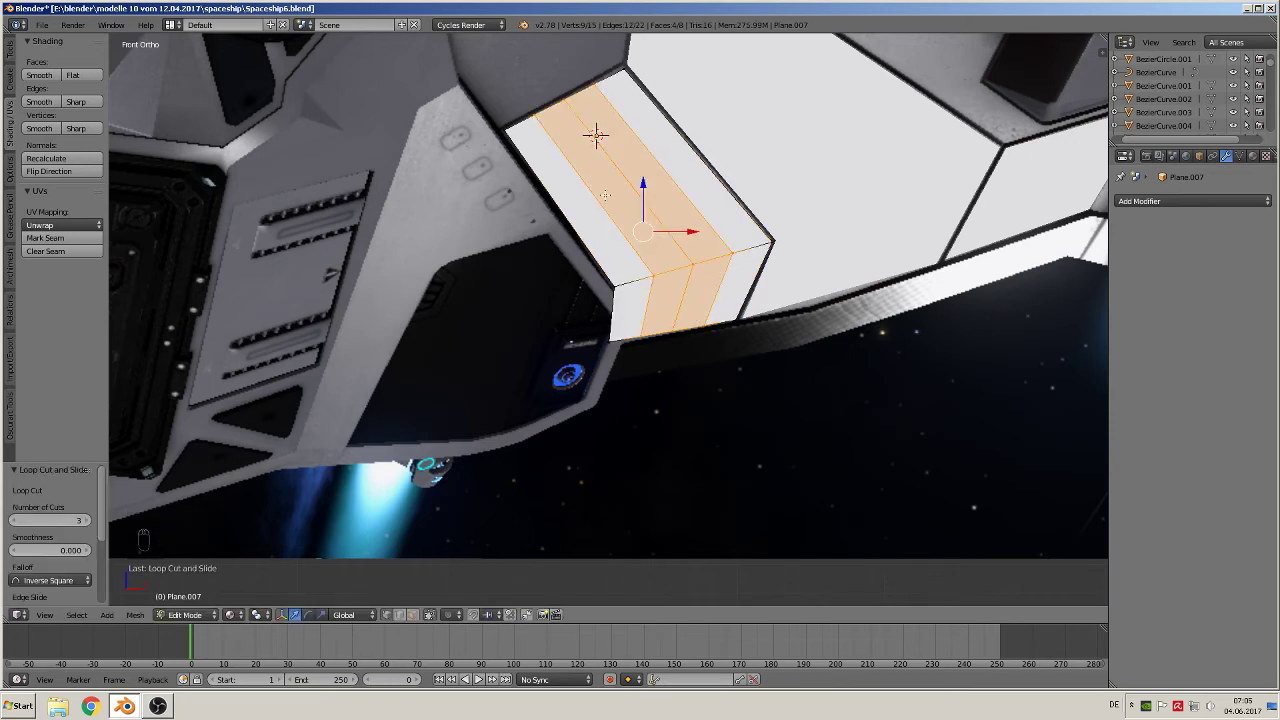
Add four centred crosswise loop cuts to the panel's upper section and one to its lower section.
key(ctrl+r)
scroll(596, 135, up, 3)
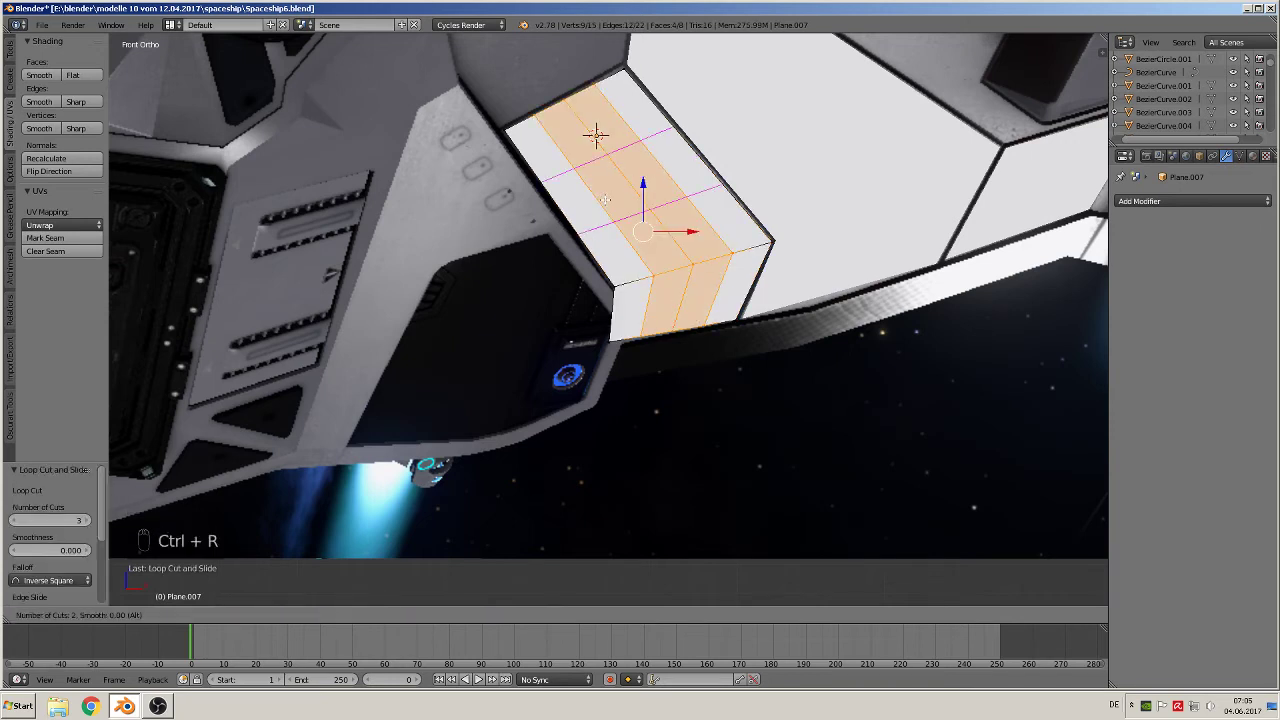
click(596, 135)
right_click(596, 135)
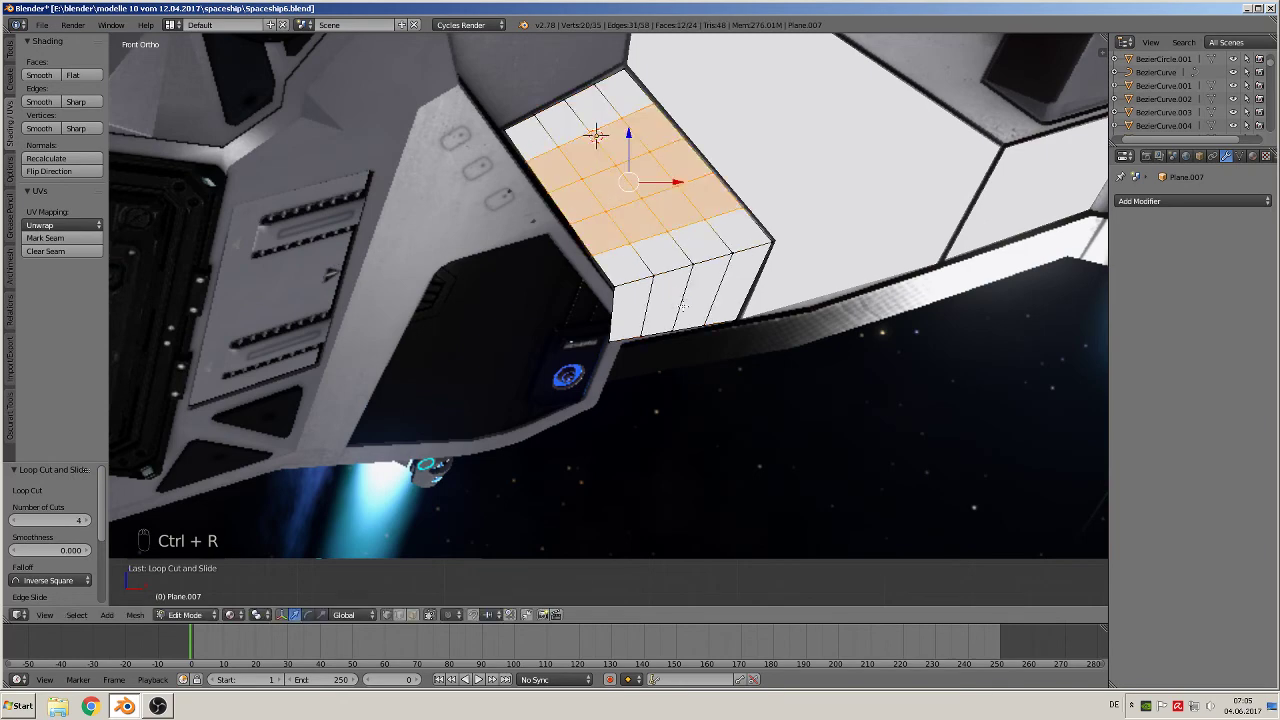
key(ctrl+r)
click(683, 302)
right_click(683, 302)
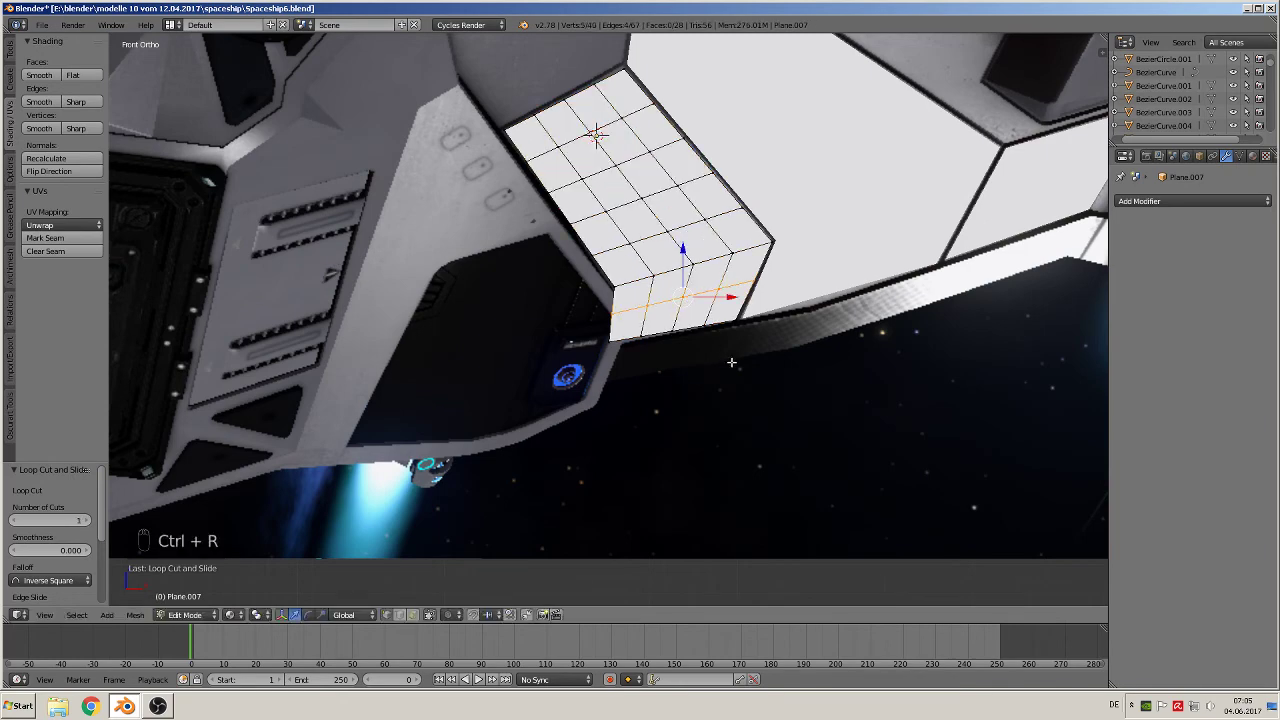
key(Tab)
Add a plane on the hull section just below the blue-lit edge and rotate it 90° about X.
scroll(740, 372, down, 6)
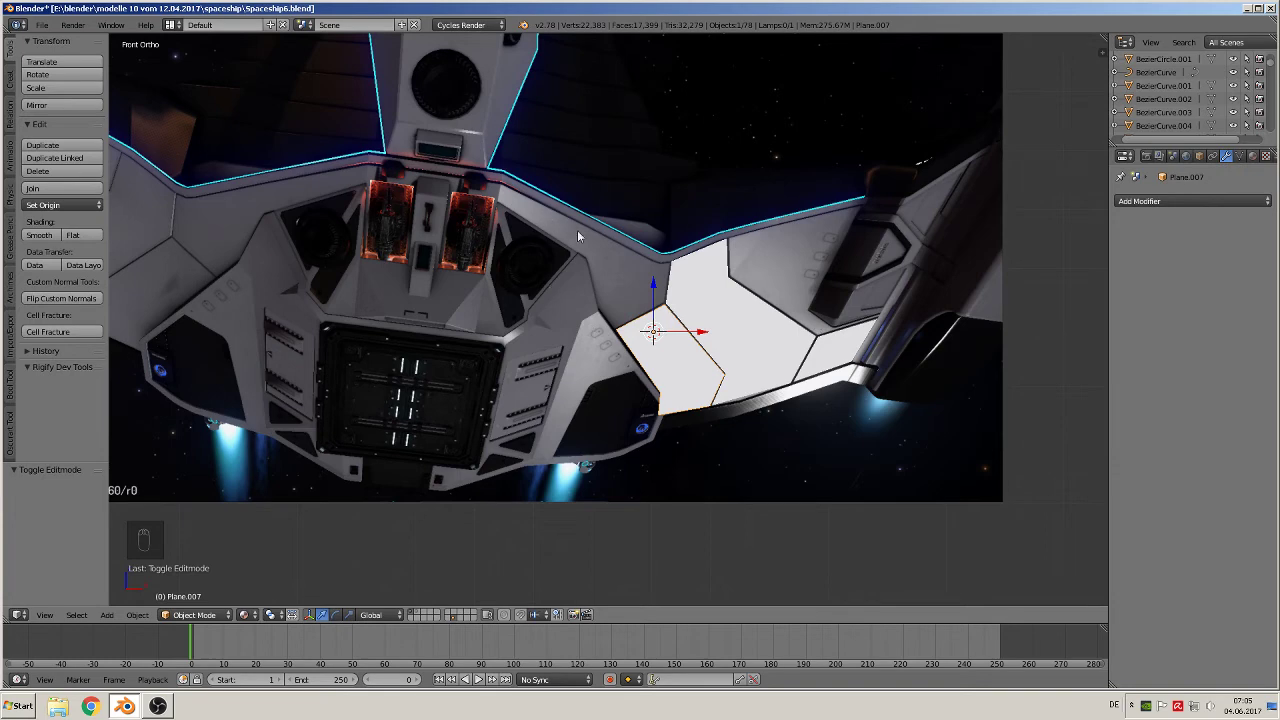
scroll(660, 330, up, 2)
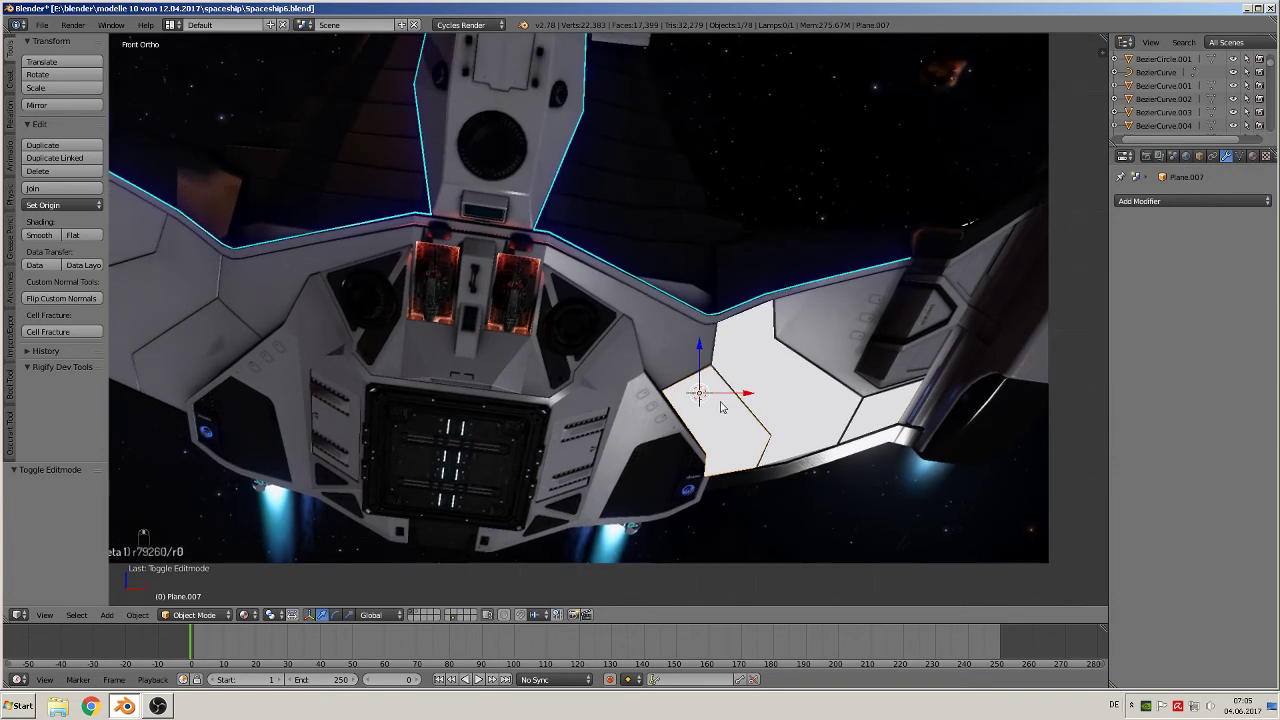
click(612, 278)
click(105, 615)
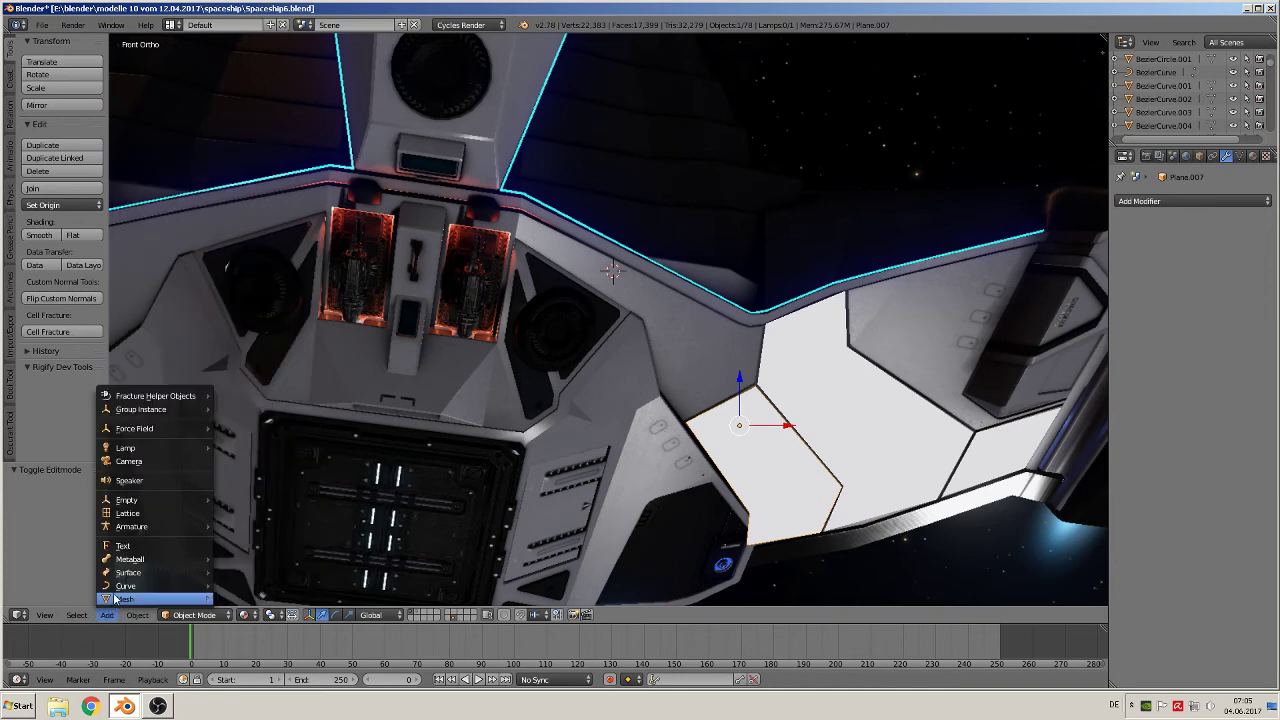
mouse_move(112, 599)
click(318, 270)
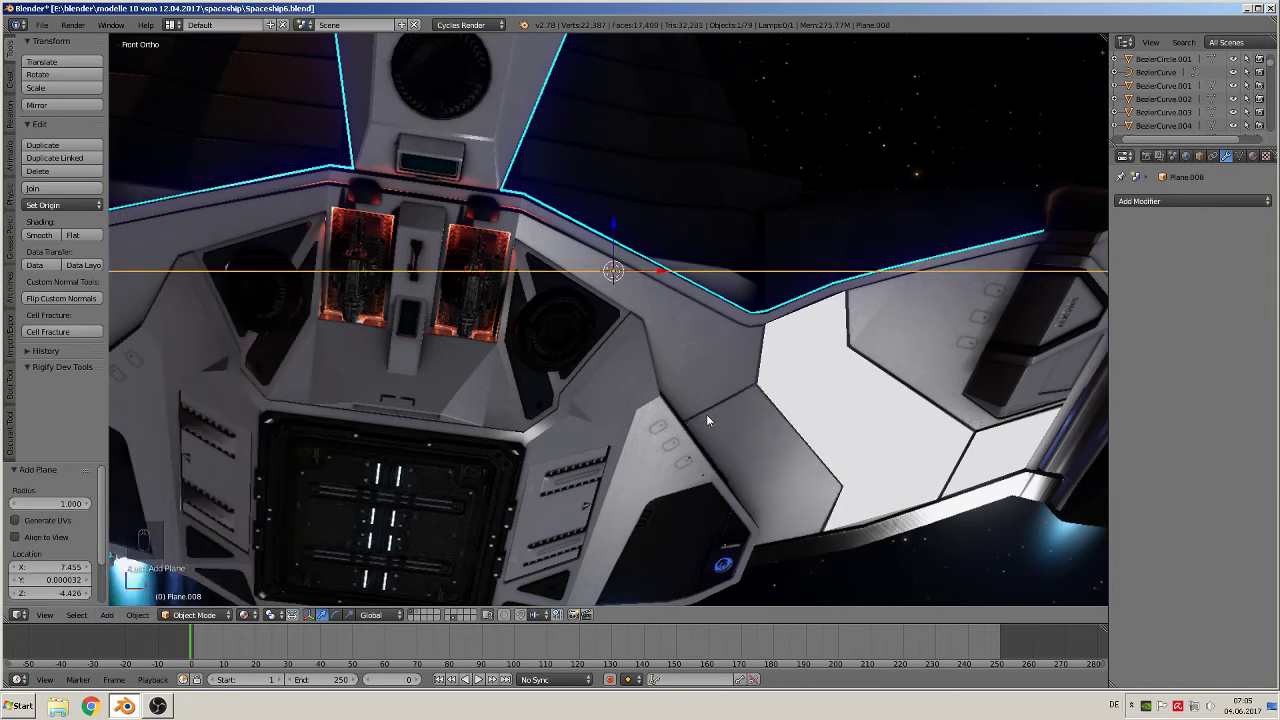
text(rx90)
key(Return)
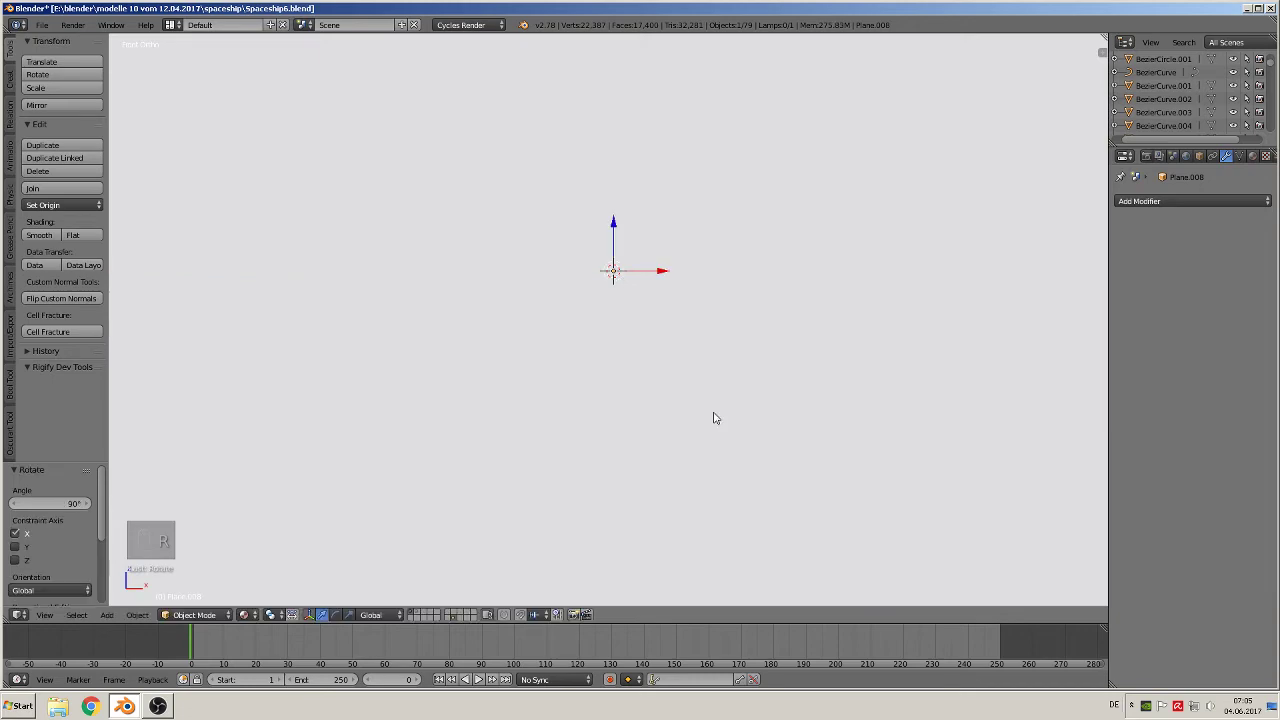
Scale the new plane down to 0.018 and move it to the inner end of the hull strip beside the glowing bays.
key(s)
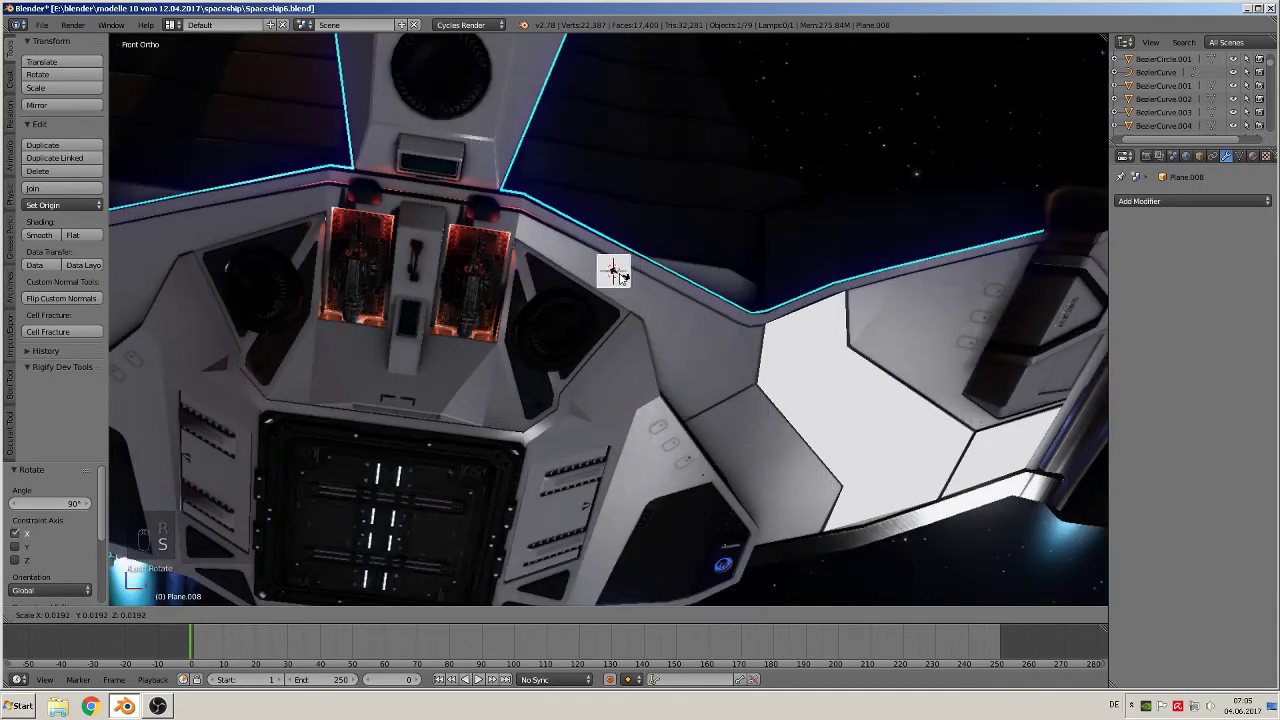
click(618, 274)
scroll(636, 287, up, 2)
shift+middle_drag(636, 295, 748, 348)
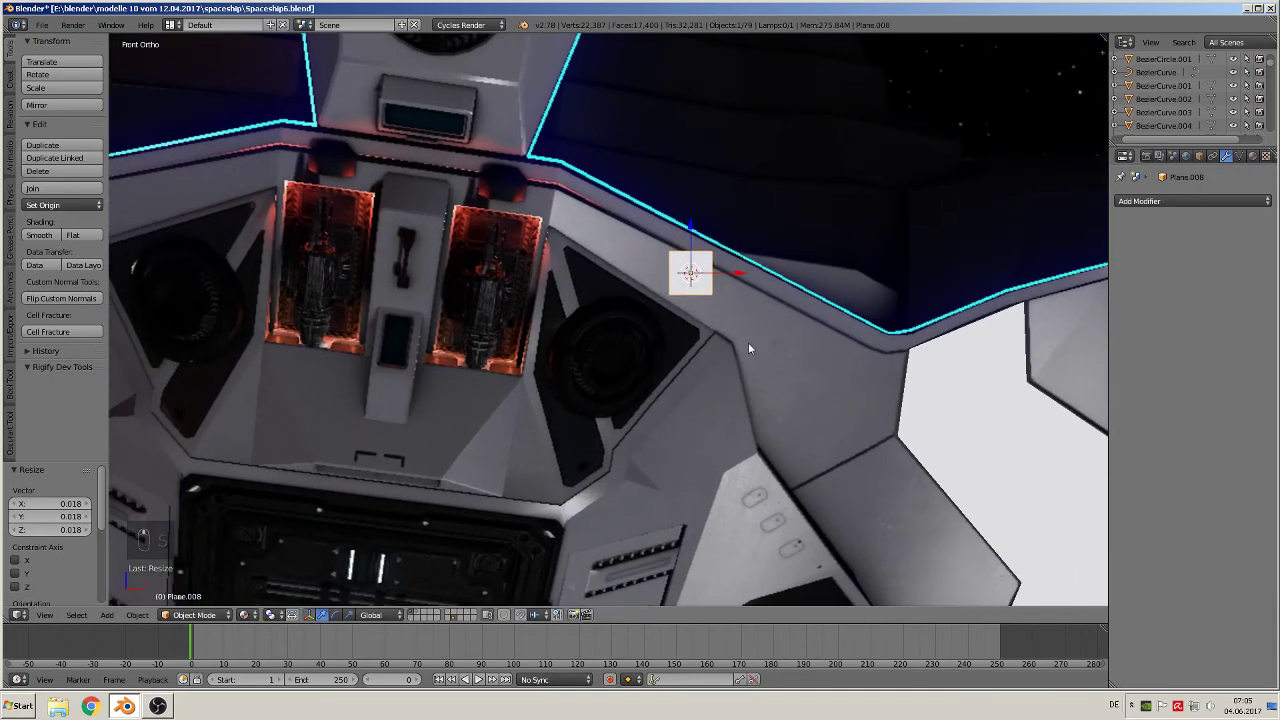
key(g)
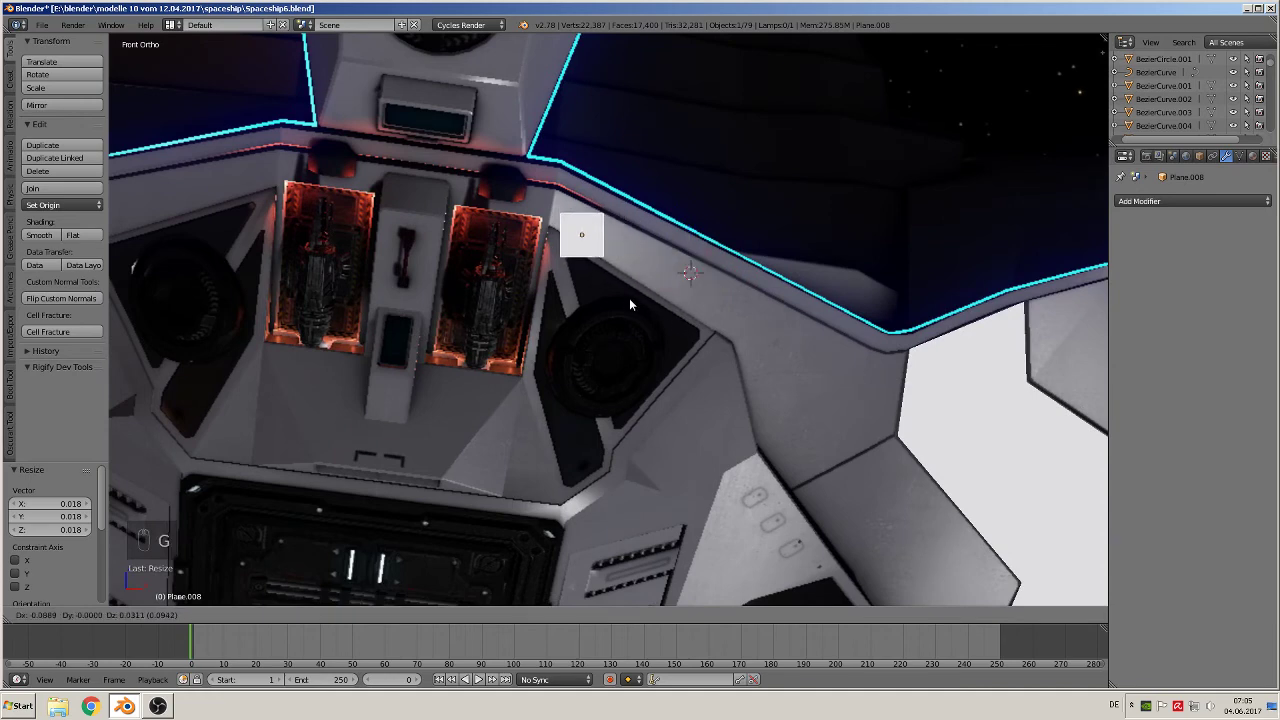
click(636, 291)
Move the plane's four corner vertices to match the narrow hull strip running below the blue-lit edge.
key(Tab)
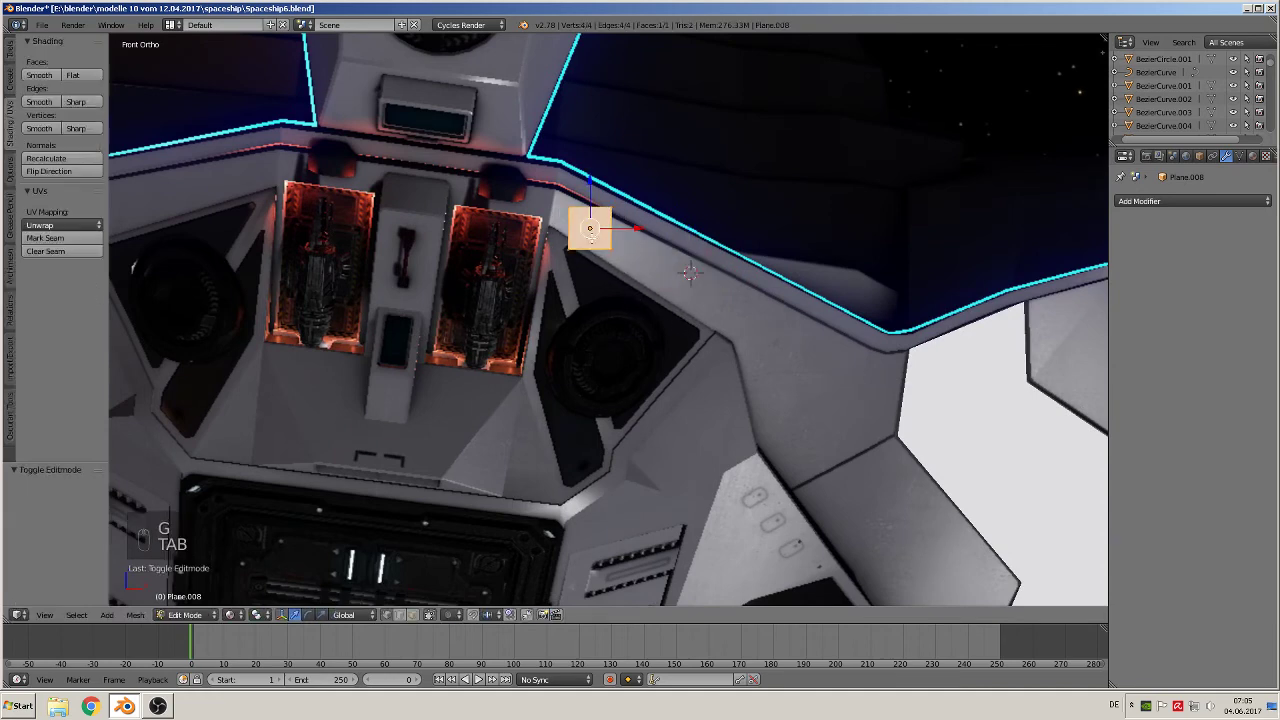
right_click(570, 208)
key(g)
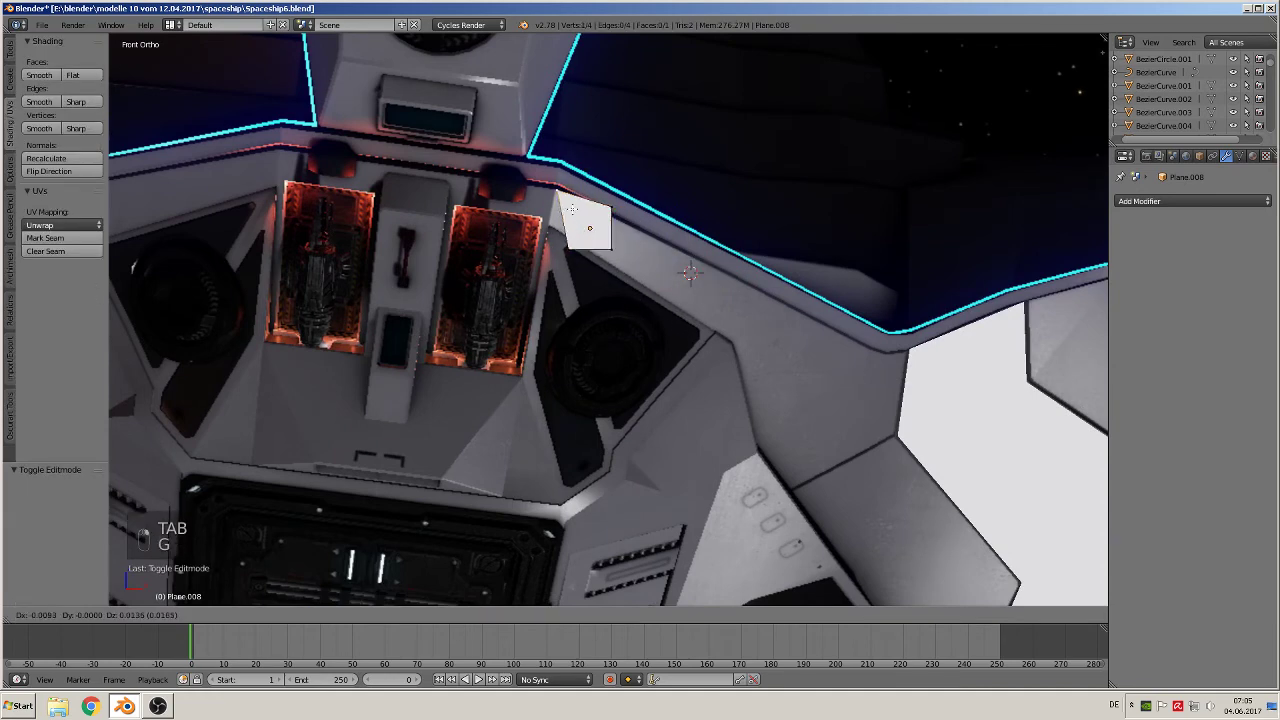
click(570, 210)
key(g)
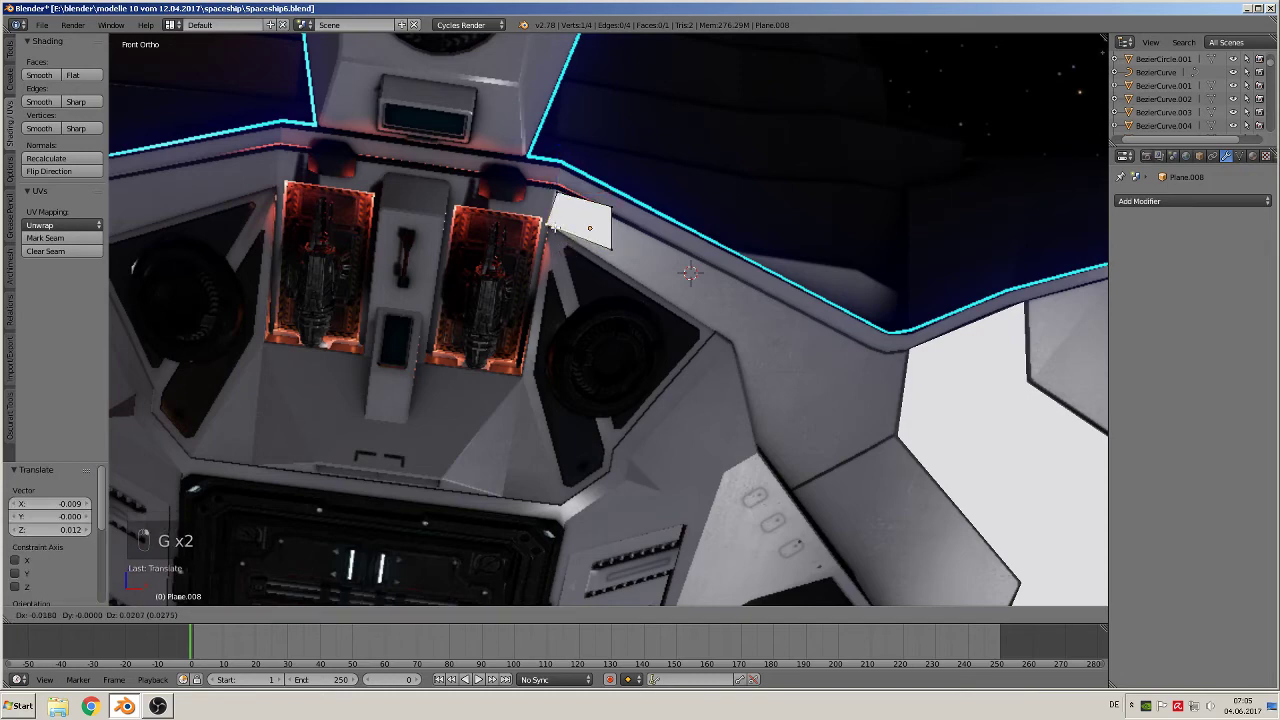
click(553, 229)
key(g)
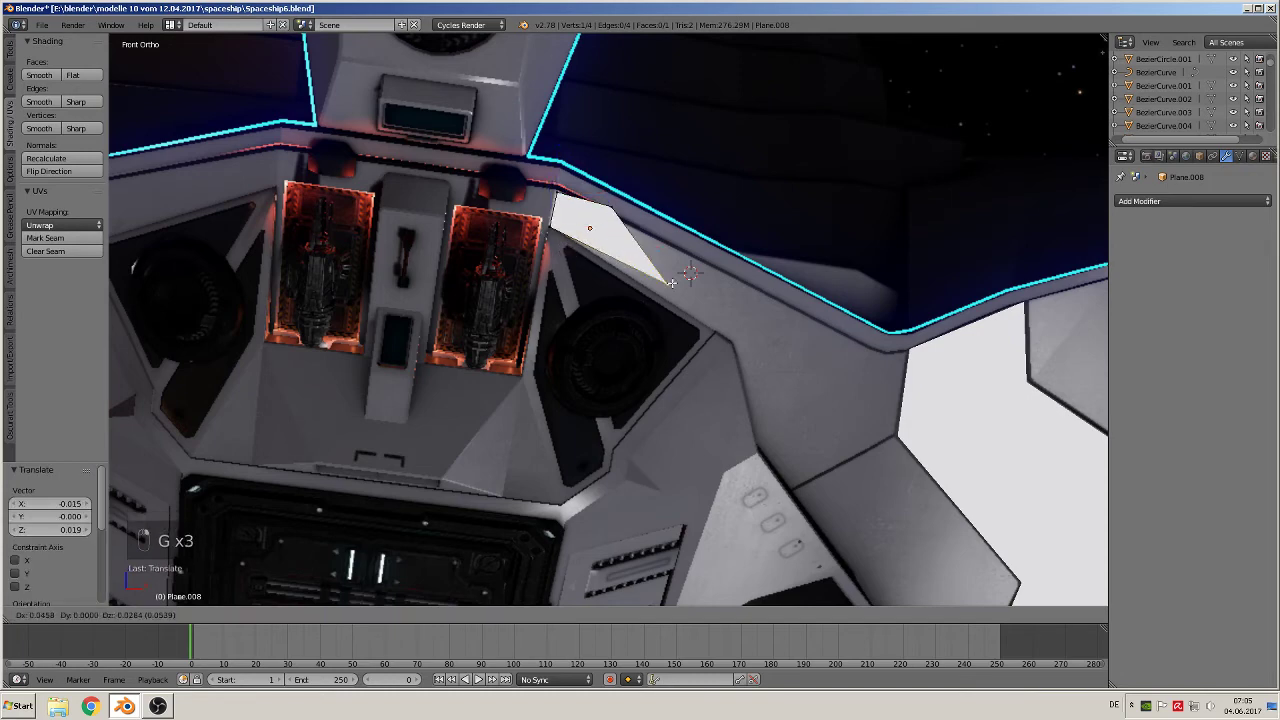
click(734, 338)
key(g)
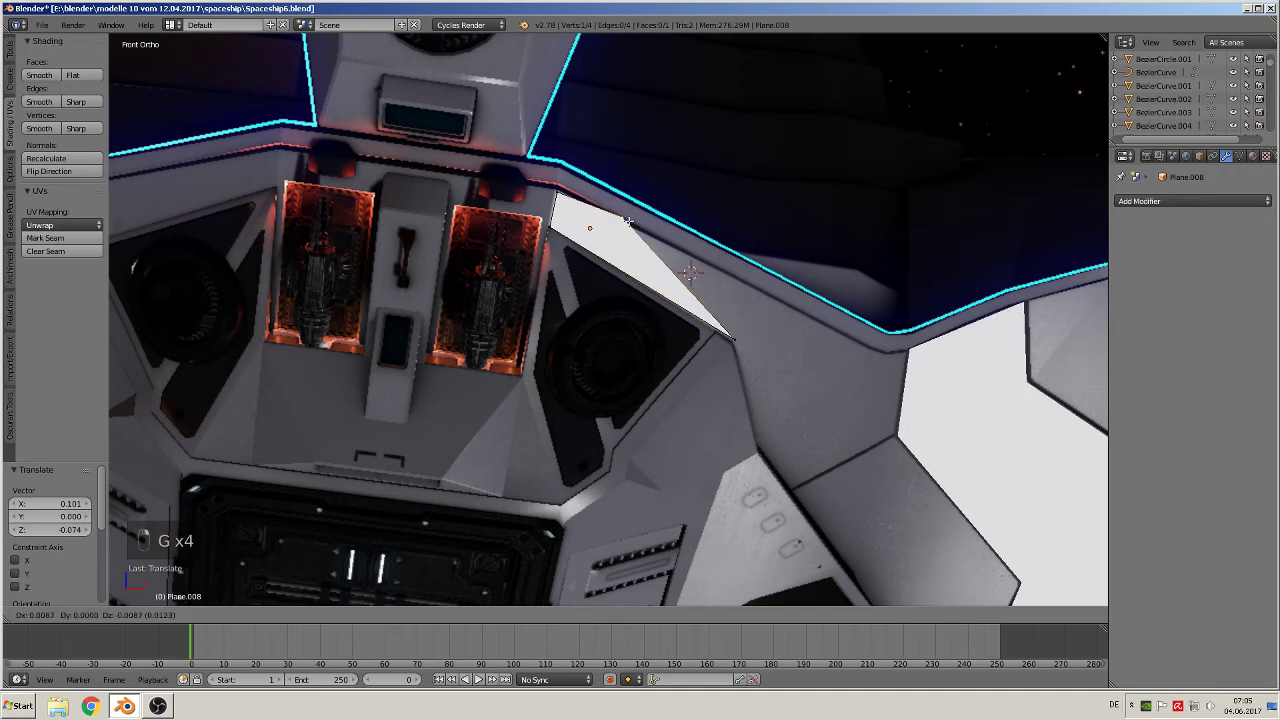
click(752, 289)
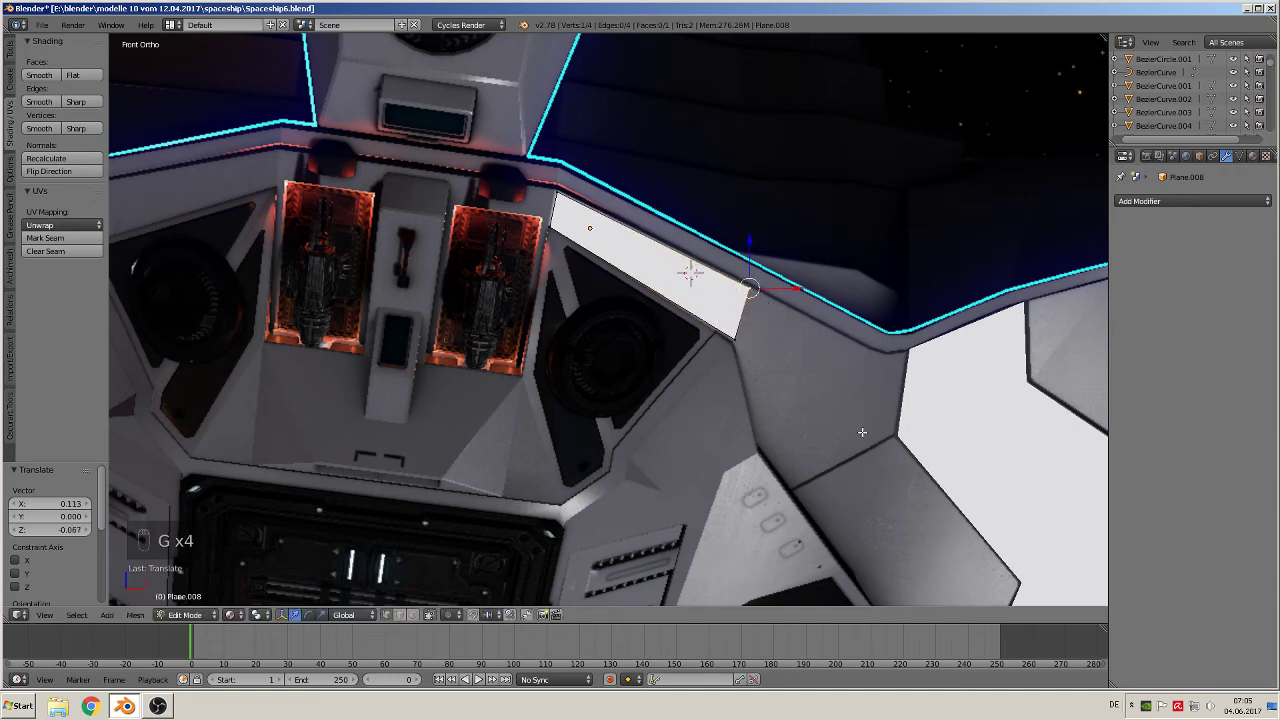
Extrude the strip's two outer end vertices along the wider panel's upper and lower outlines and fill a four-sided face between them.
shift+middle_drag(862, 432, 605, 286)
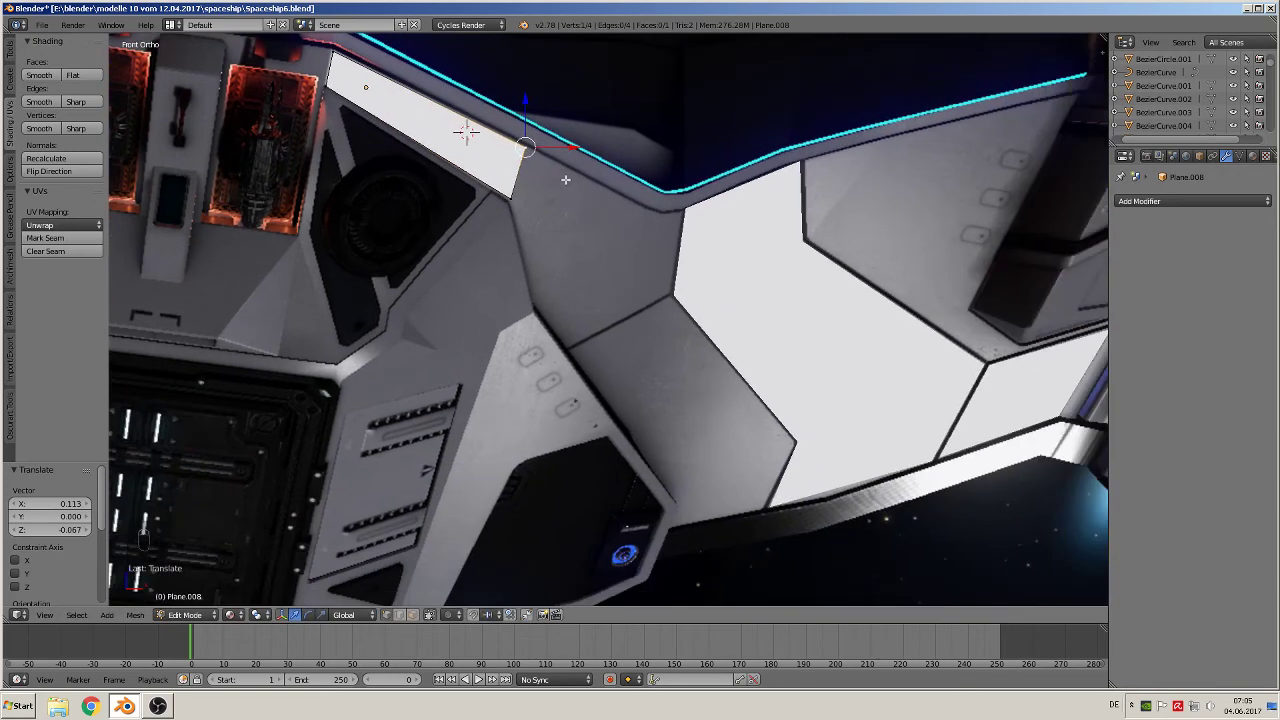
key(e)
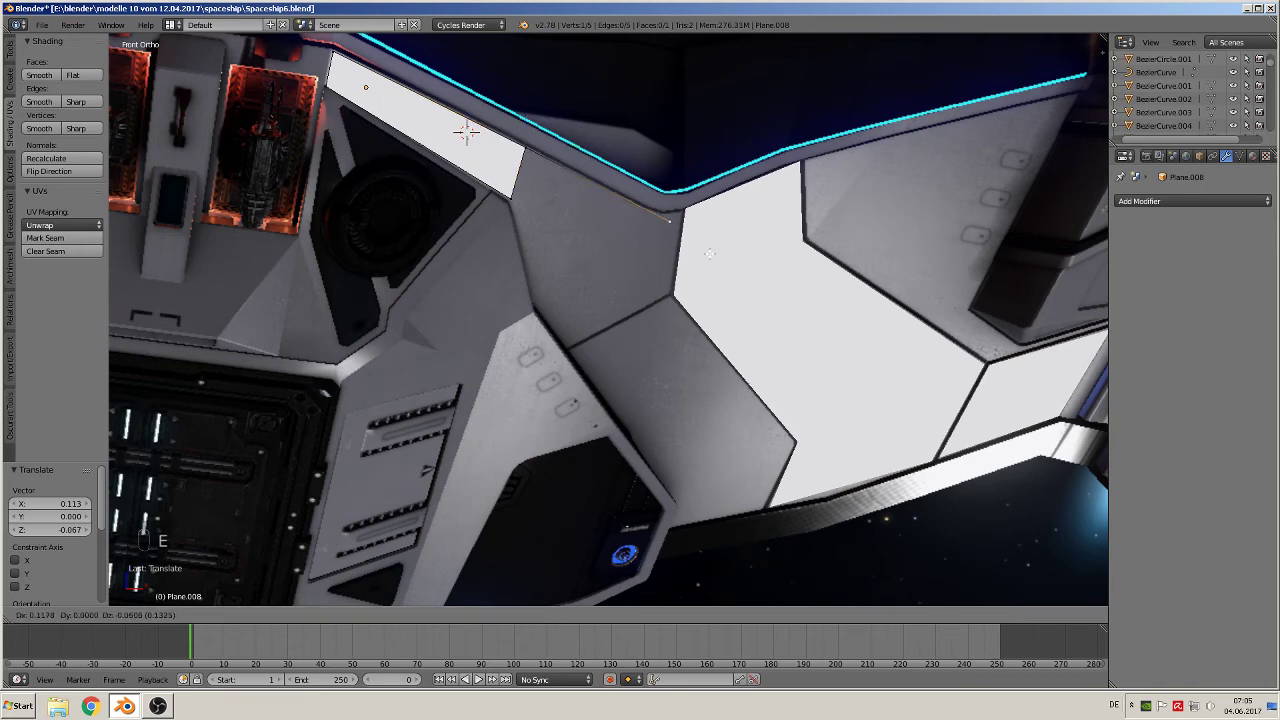
click(697, 244)
right_click(512, 197)
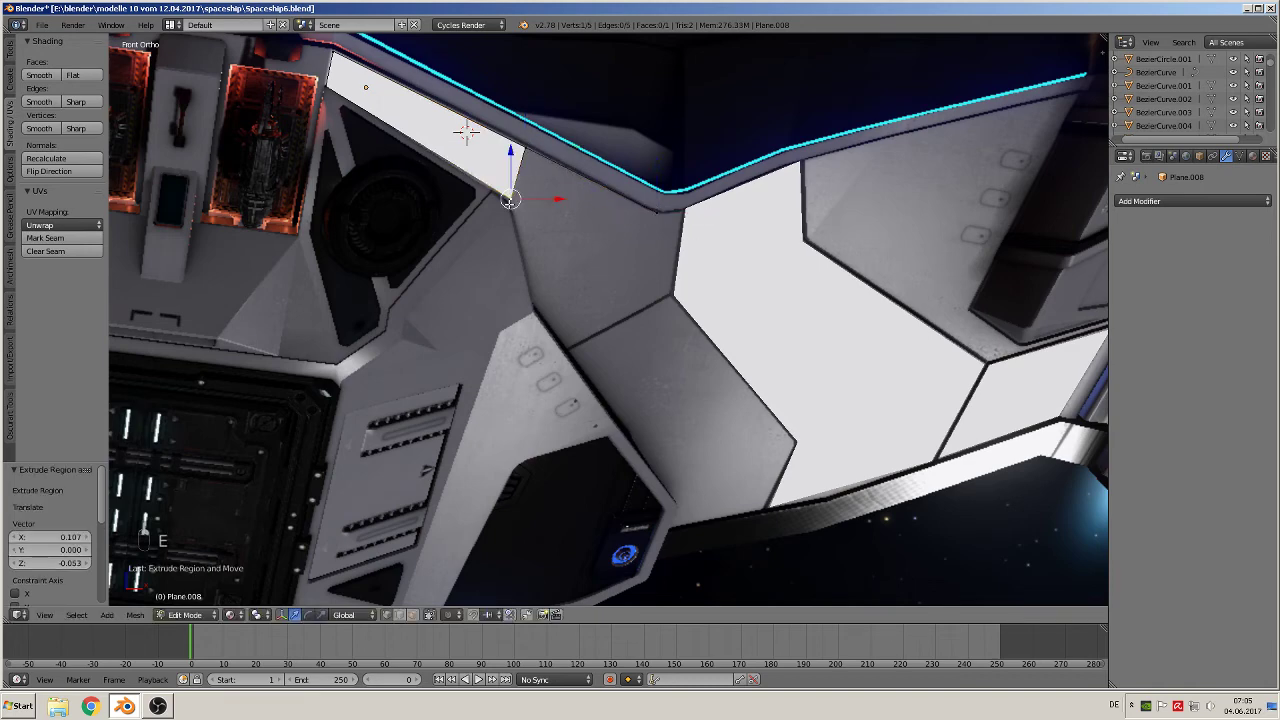
key(e)
click(531, 298)
shift+right_click(669, 209)
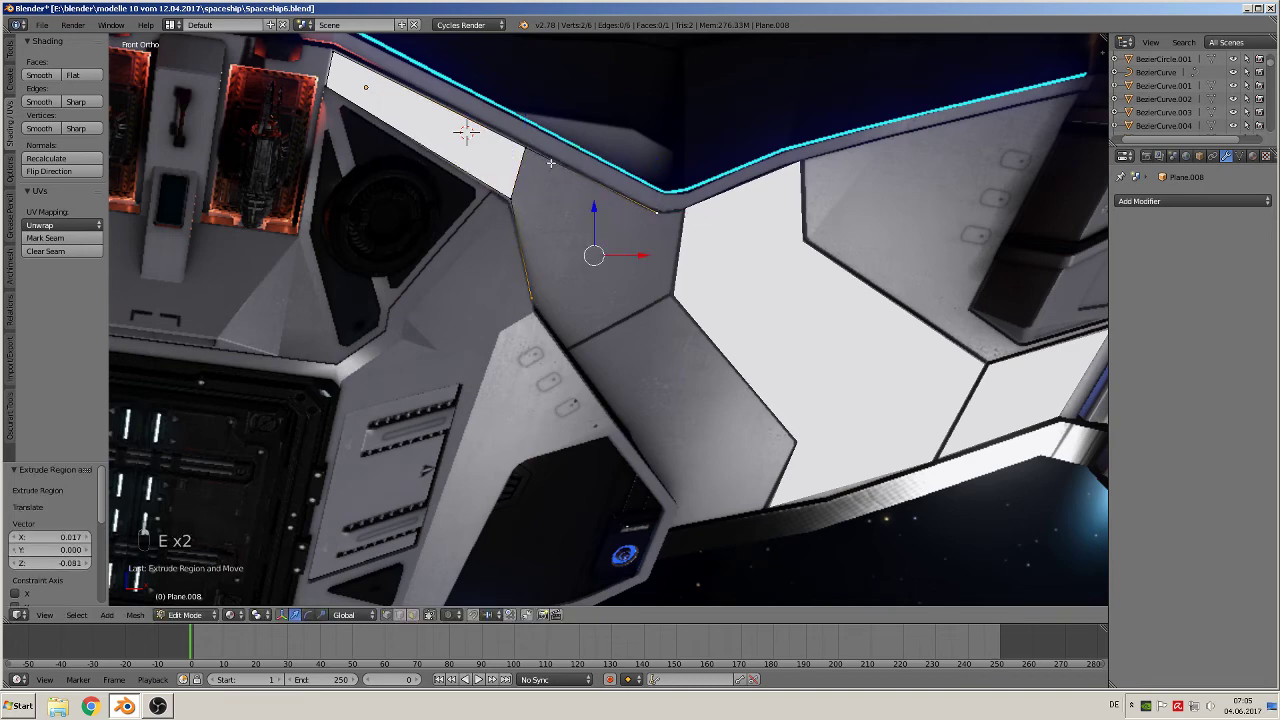
shift+right_click(526, 152)
shift+right_click(512, 195)
key(f)
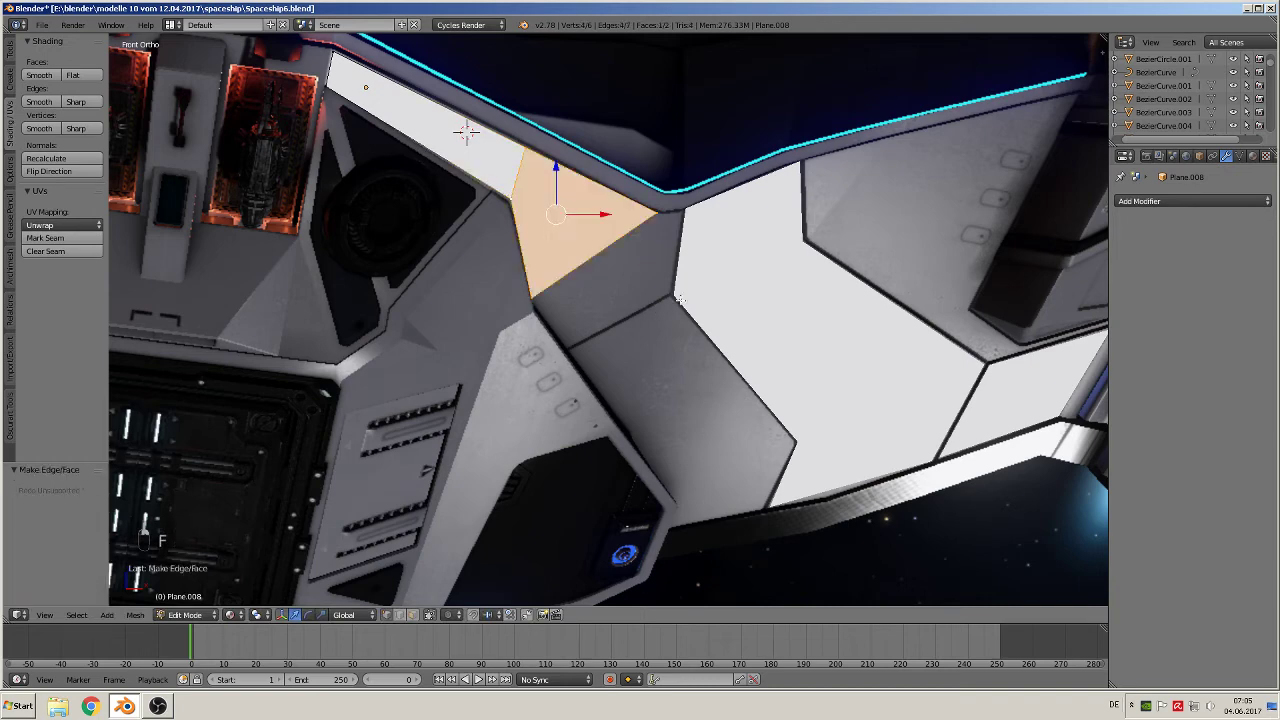
Extrude the new face's two outer vertices a short way along the panel outline and fill the narrow face between them.
right_click(657, 213)
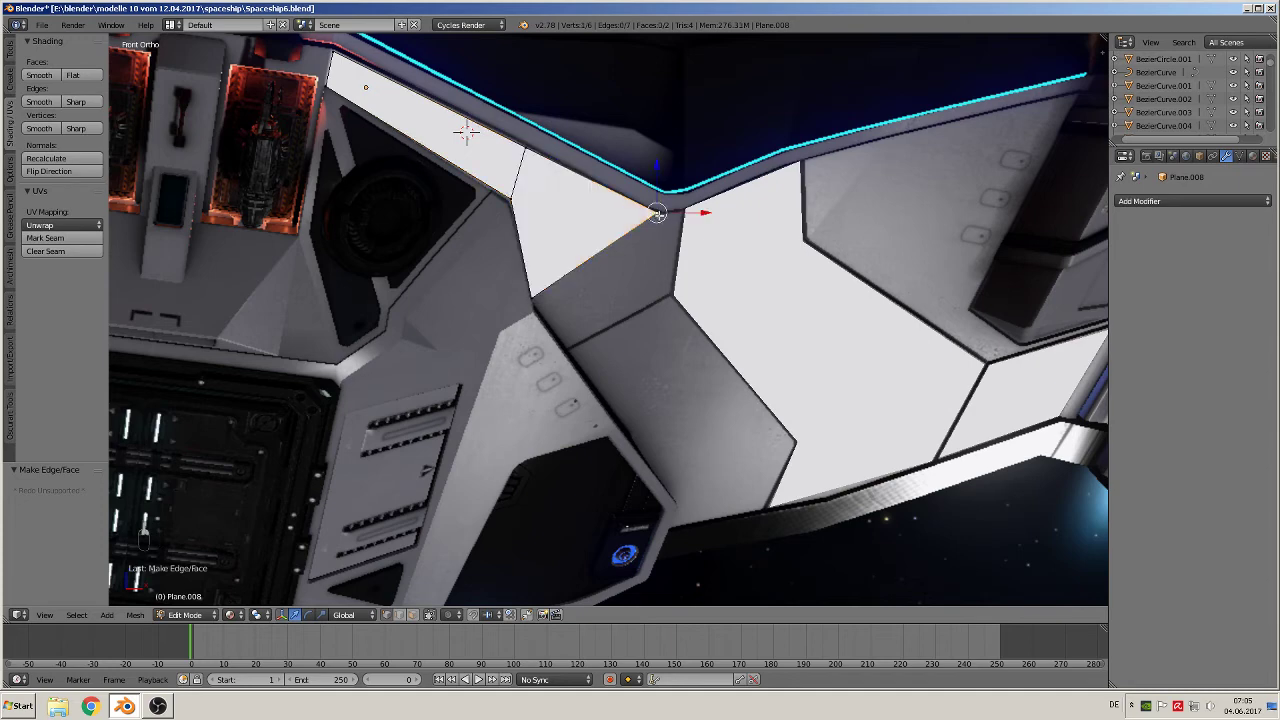
key(e)
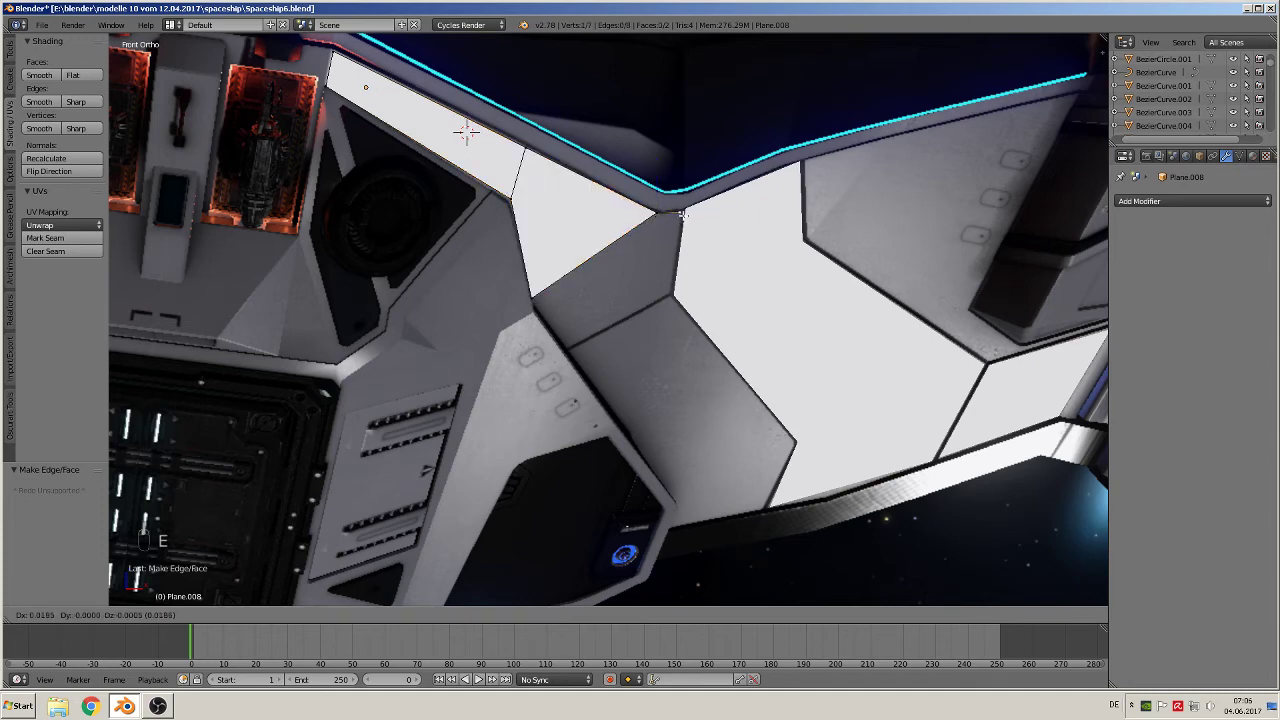
click(681, 214)
key(e)
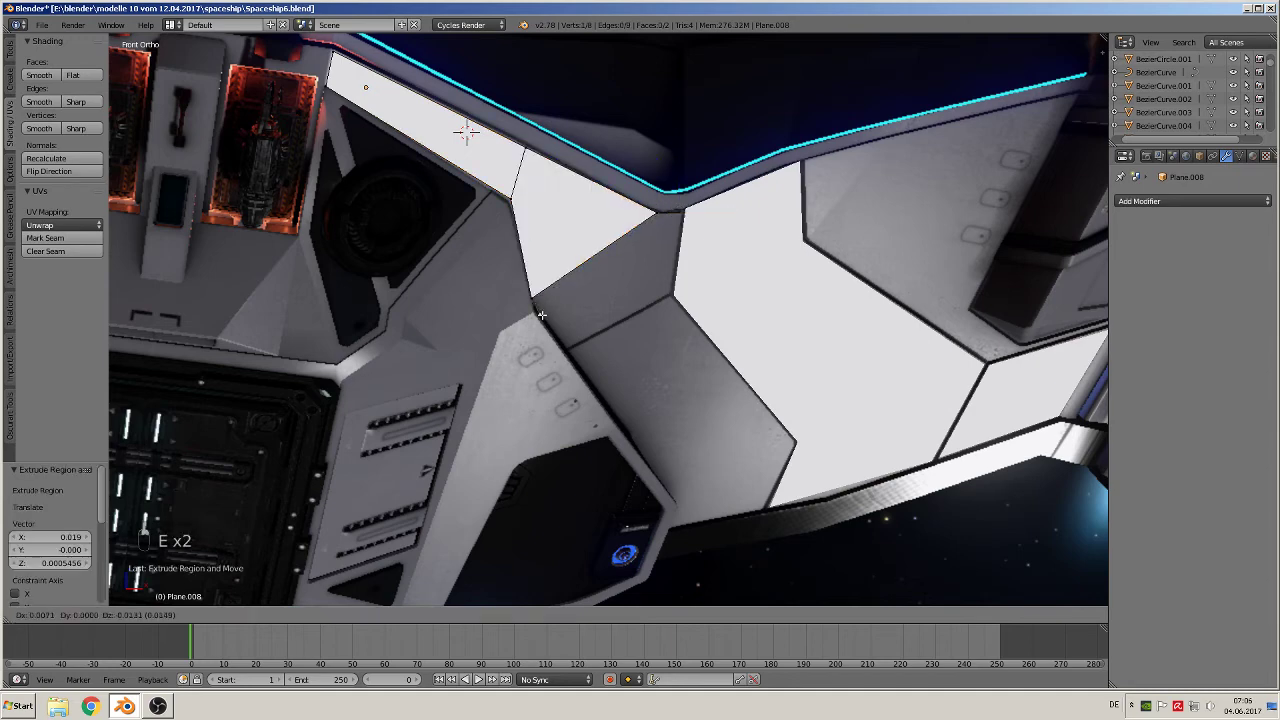
click(542, 314)
shift+right_click(674, 221)
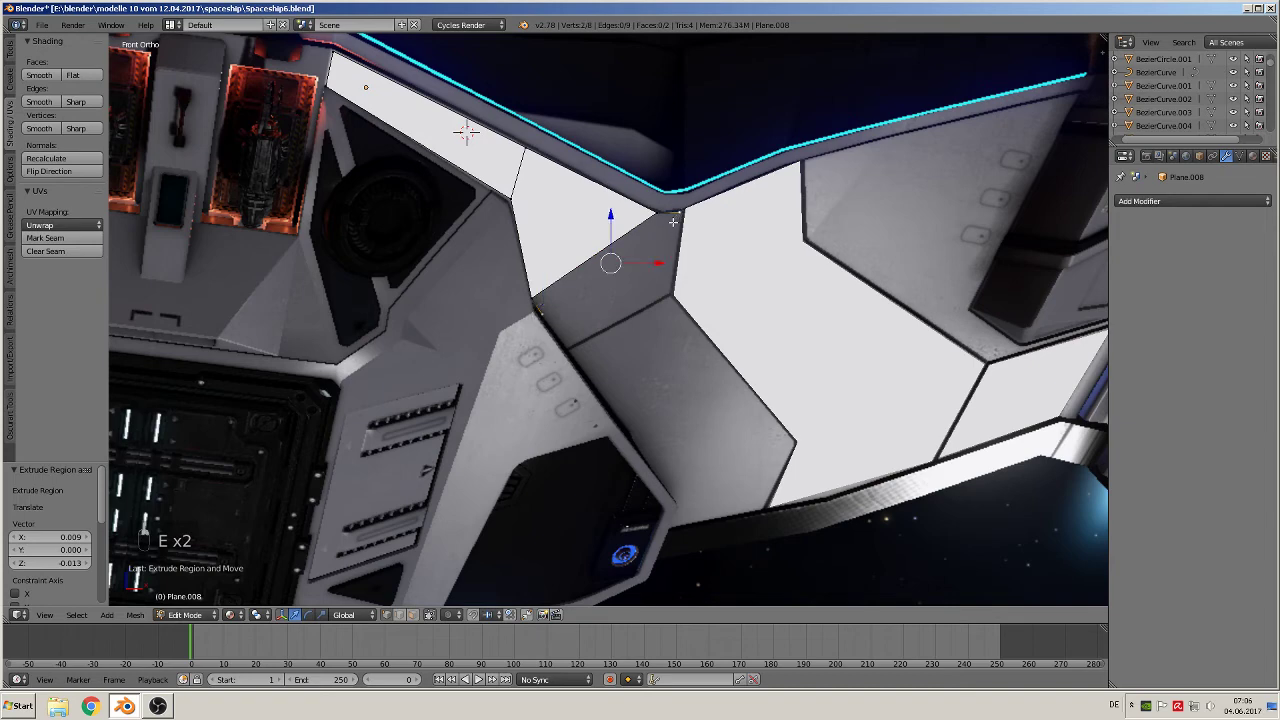
shift+right_click(532, 296)
shift+right_click(656, 212)
key(f)
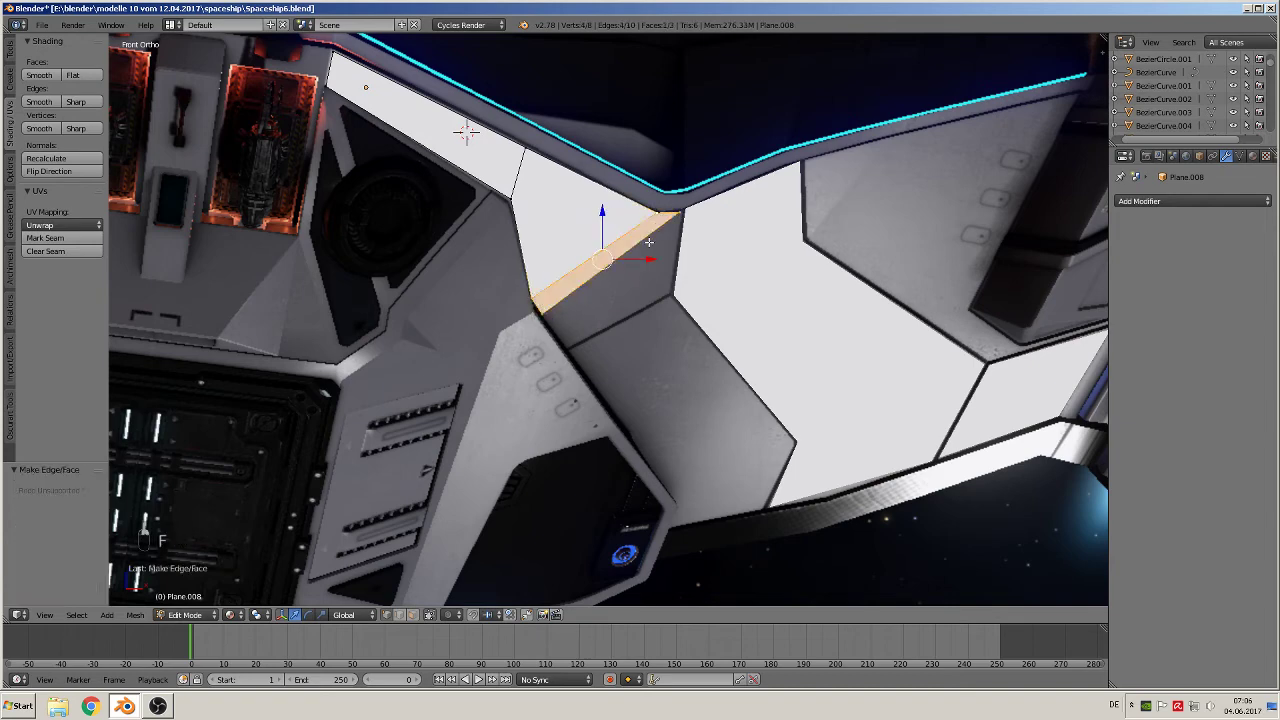
Extrude the upper outer vertex down to the panel's corner and along its bottom seam, and fill the remaining area with a four-sided face.
right_click(678, 212)
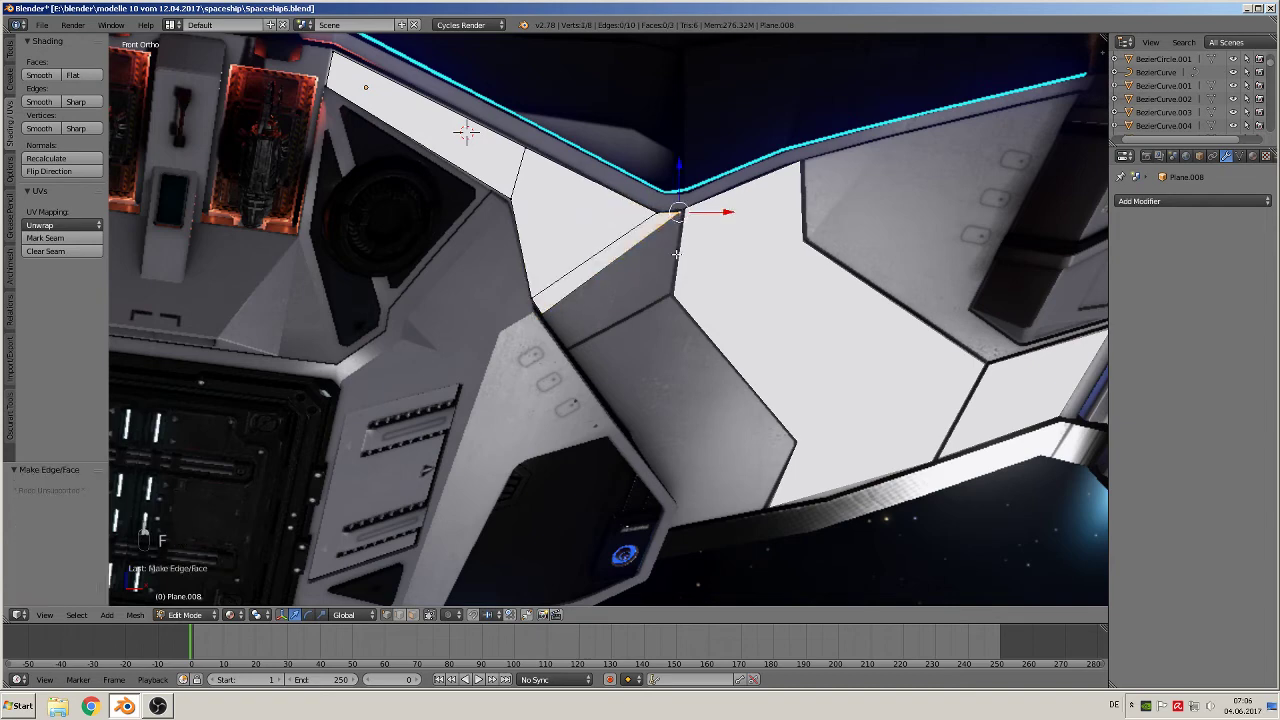
key(e)
click(665, 337)
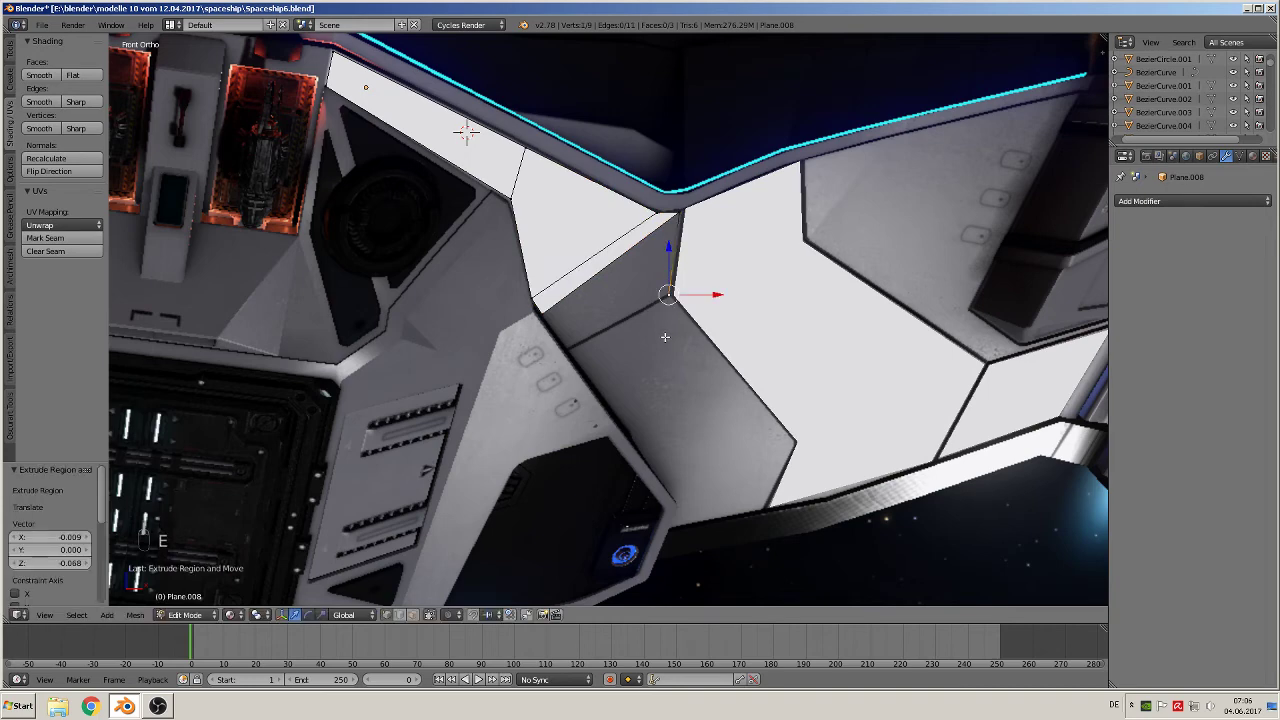
key(e)
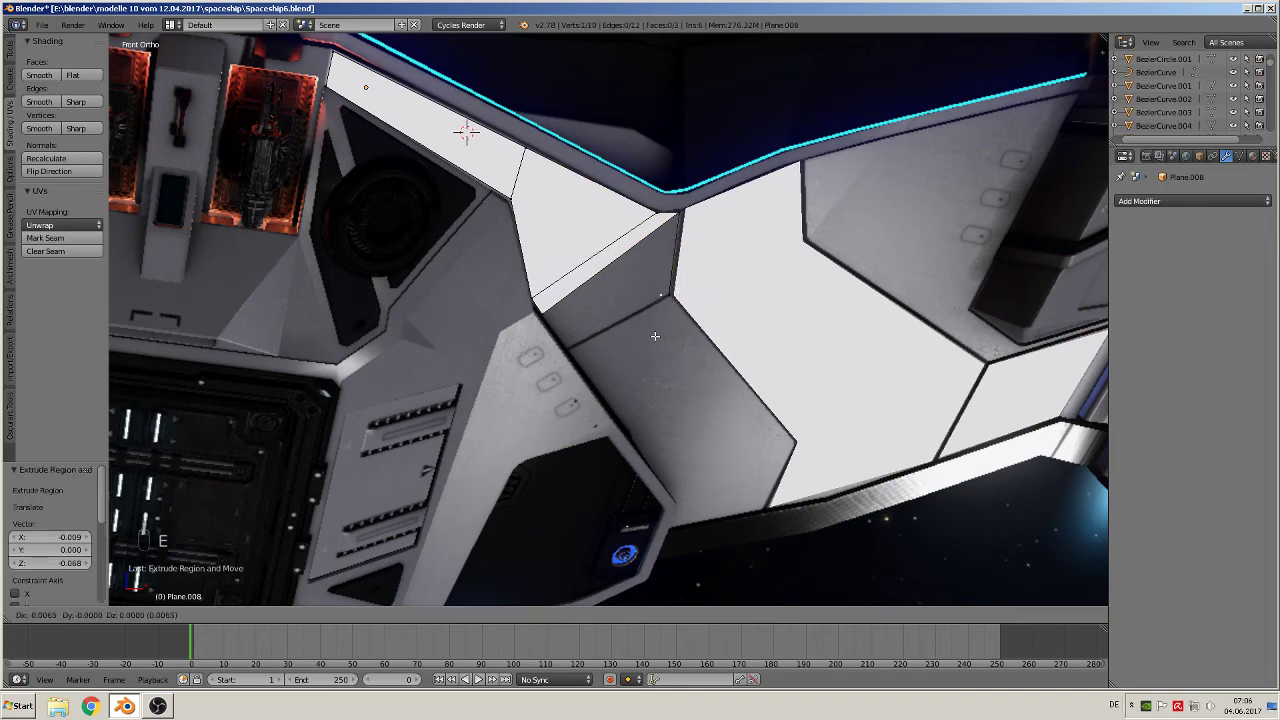
click(561, 388)
shift+right_click(549, 312)
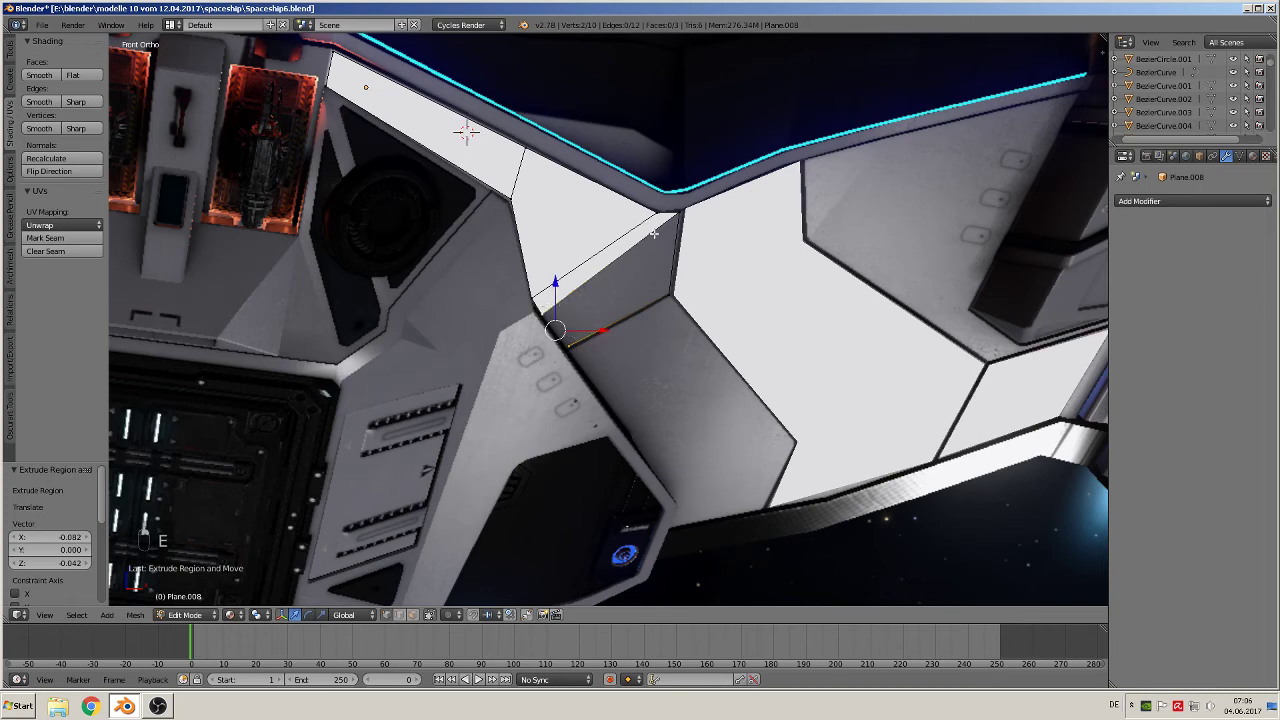
shift+right_click(672, 216)
shift+right_click(662, 292)
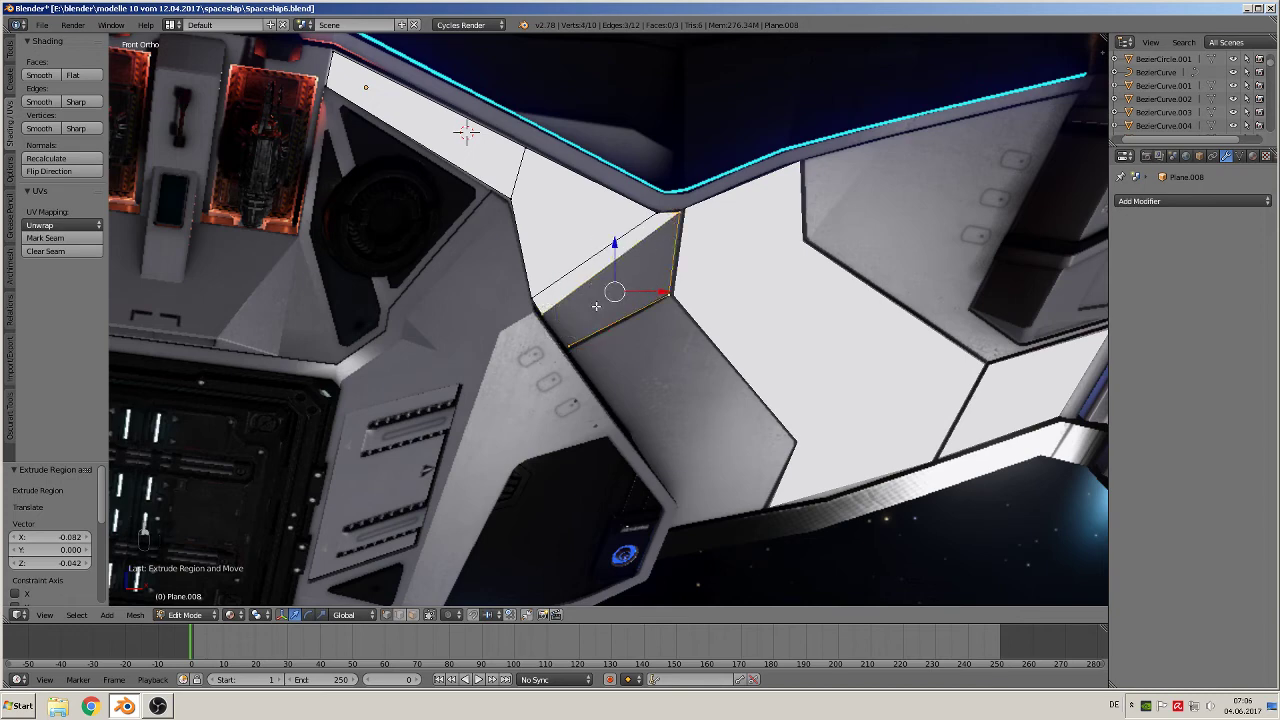
key(d)
key(f)
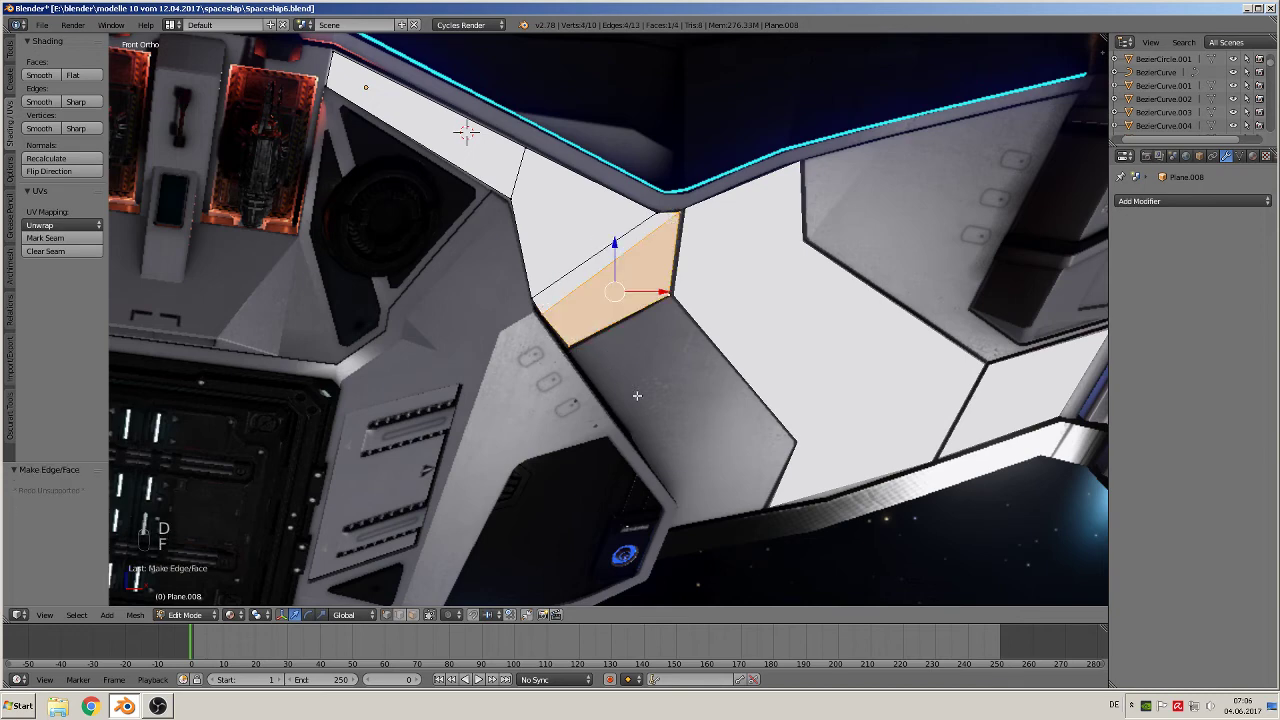
Add three centred loop cuts running lengthwise through all faces of the panel.
shift+middle_drag(637, 396, 556, 297)
shift+middle_drag(701, 416, 694, 408)
scroll(630, 370, down, 2)
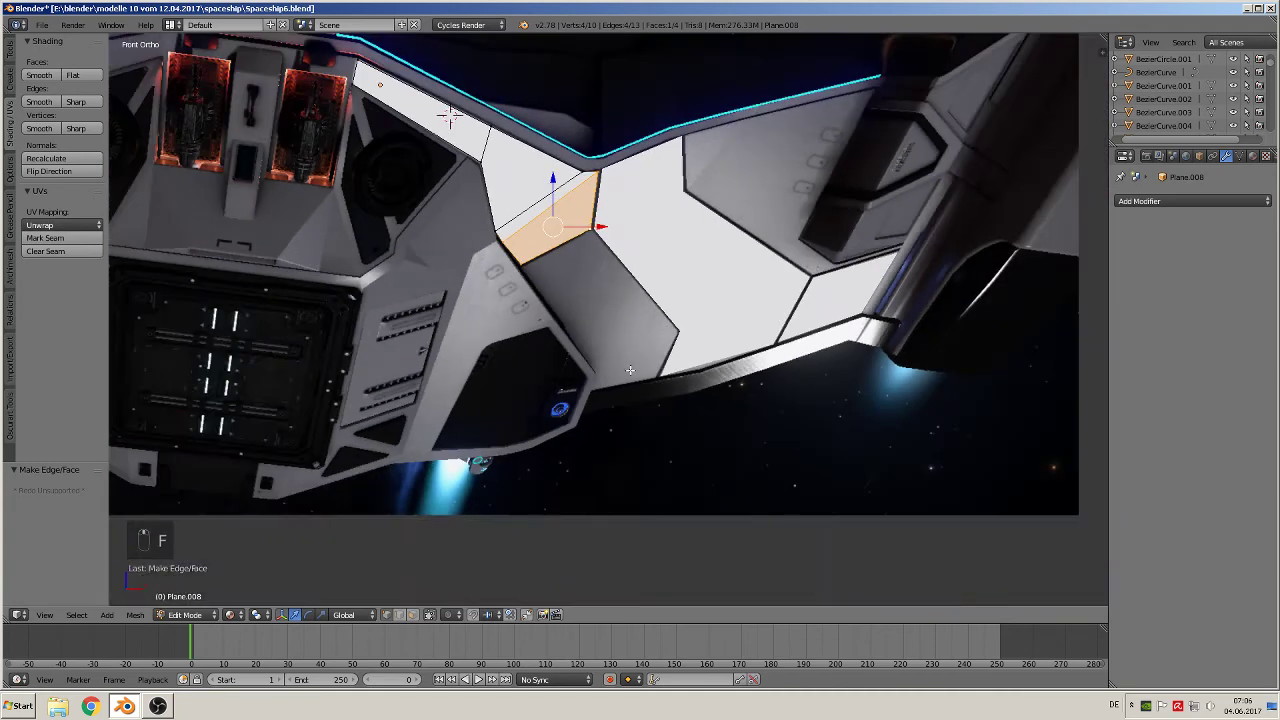
key(Tab)
key(Tab)
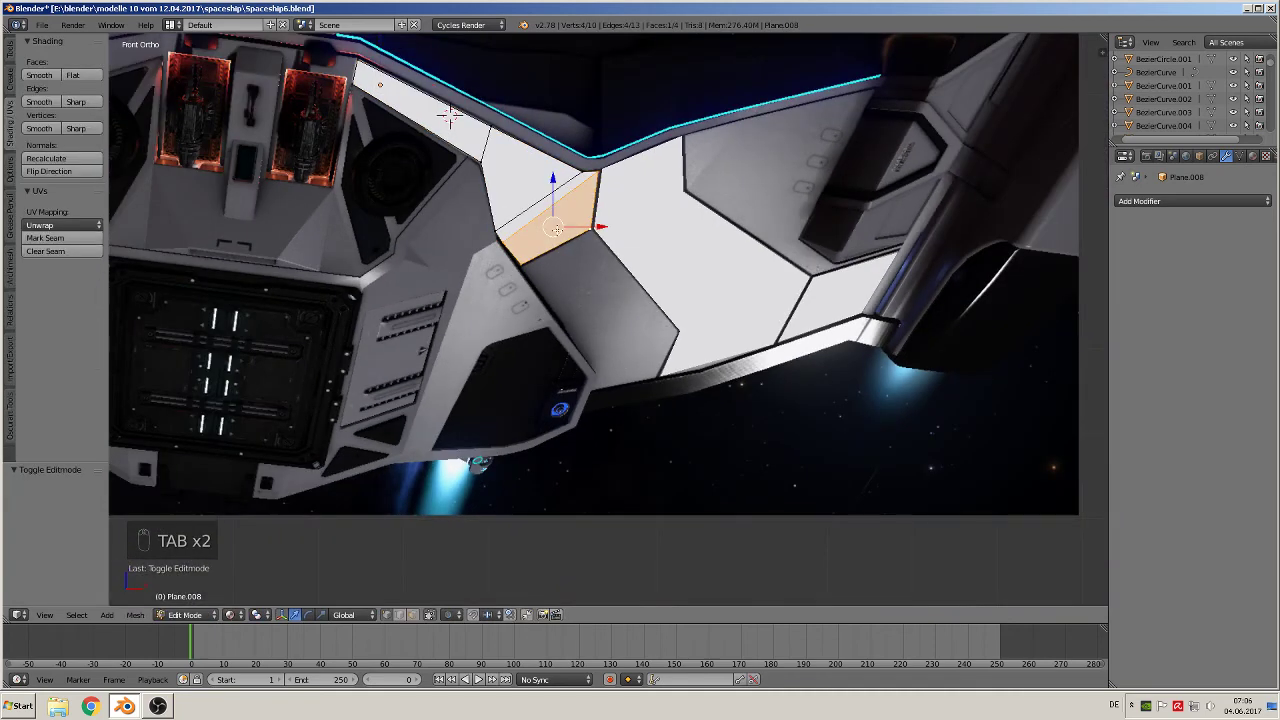
shift+middle_drag(588, 267, 618, 314)
scroll(610, 302, up, 1)
key(ctrl+r)
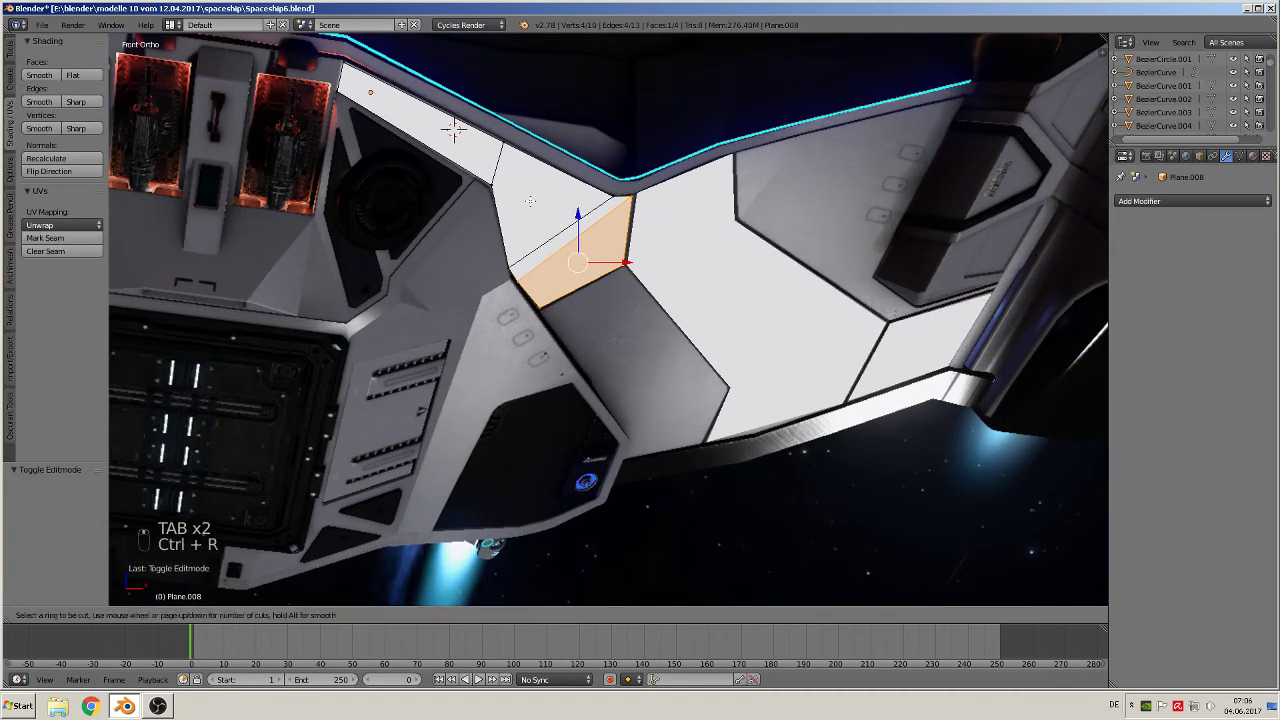
scroll(507, 156, up, 2)
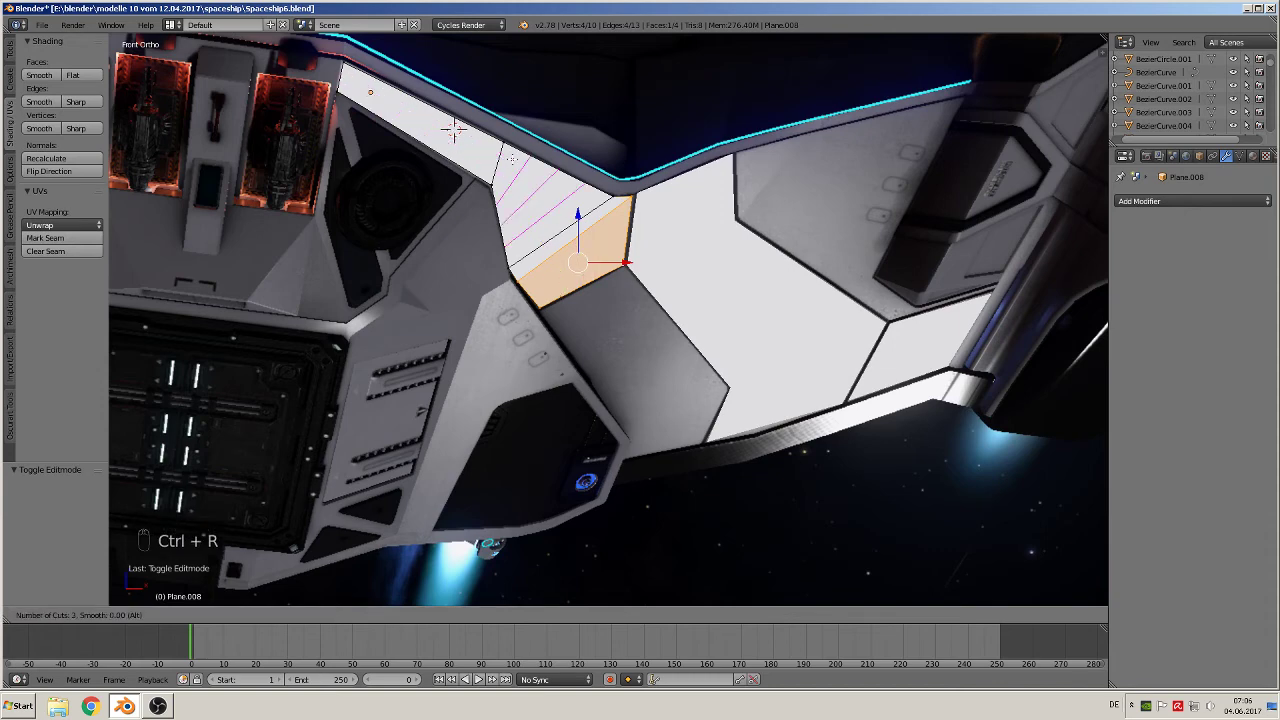
click(455, 128)
right_click(455, 128)
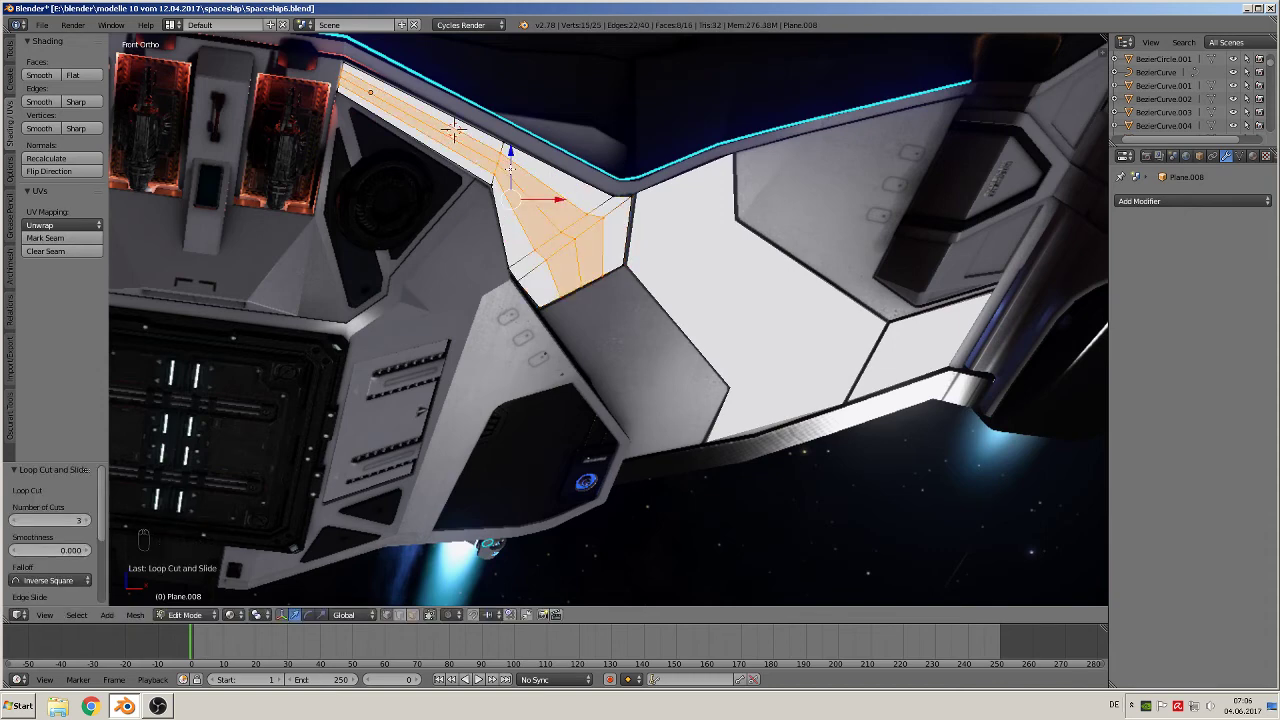
Add four centred crosswise loop cuts to the panel's narrow upper strip.
key(ctrl+r)
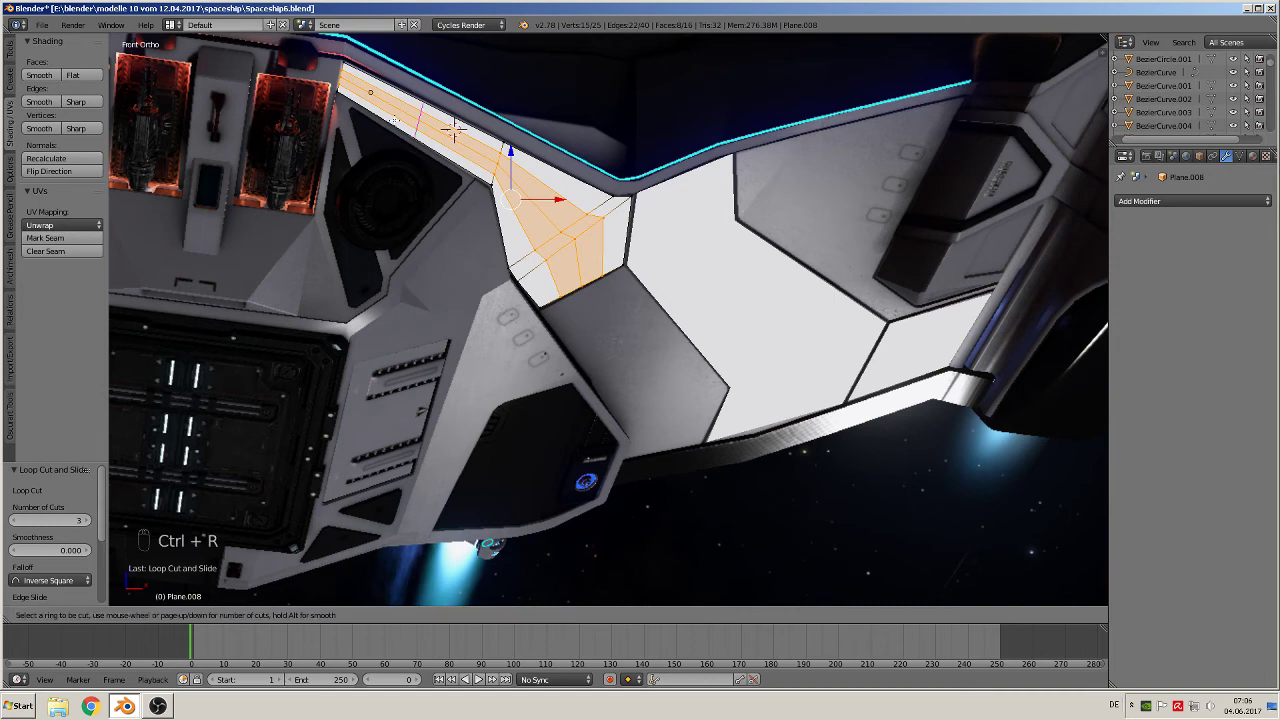
scroll(455, 128, up, 1)
click(455, 128)
right_click(455, 128)
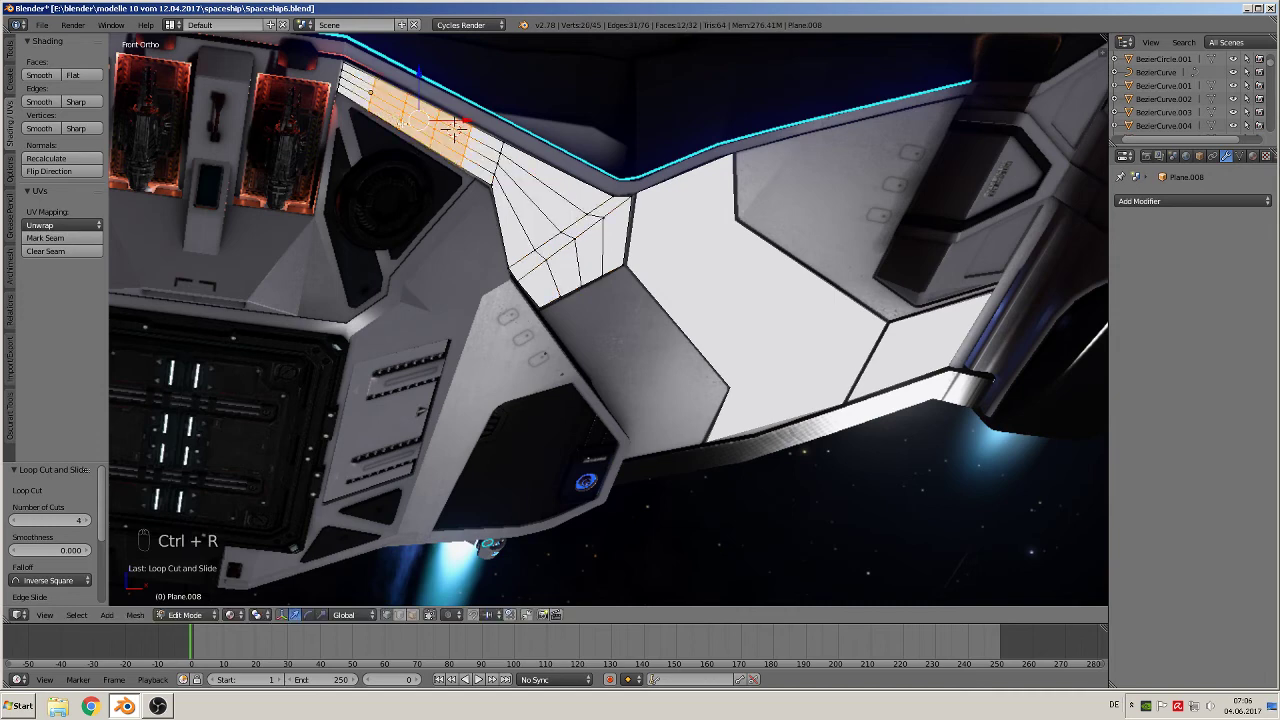
Add three centred crosswise loop cuts to the panel's wide middle face and one to its lowest face, and leave Edit Mode.
key(ctrl+r)
scroll(558, 200, down, 1)
click(562, 220)
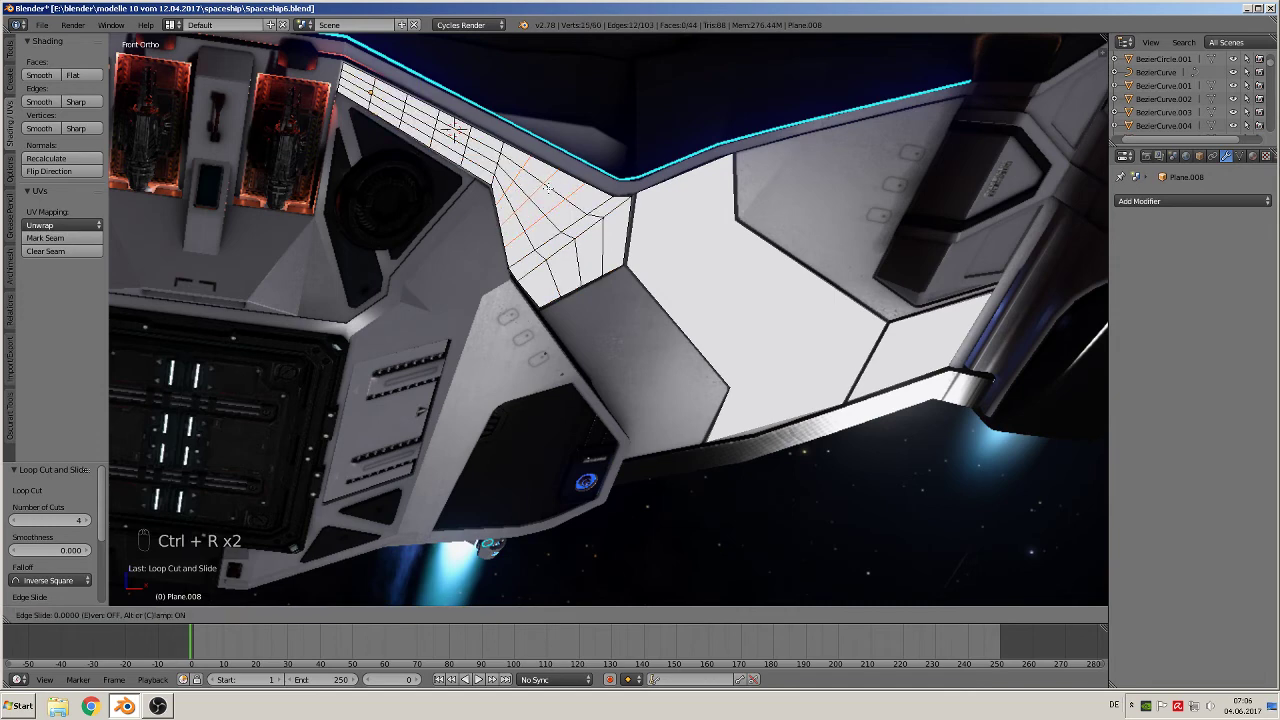
right_click(562, 220)
key(ctrl+r)
click(573, 268)
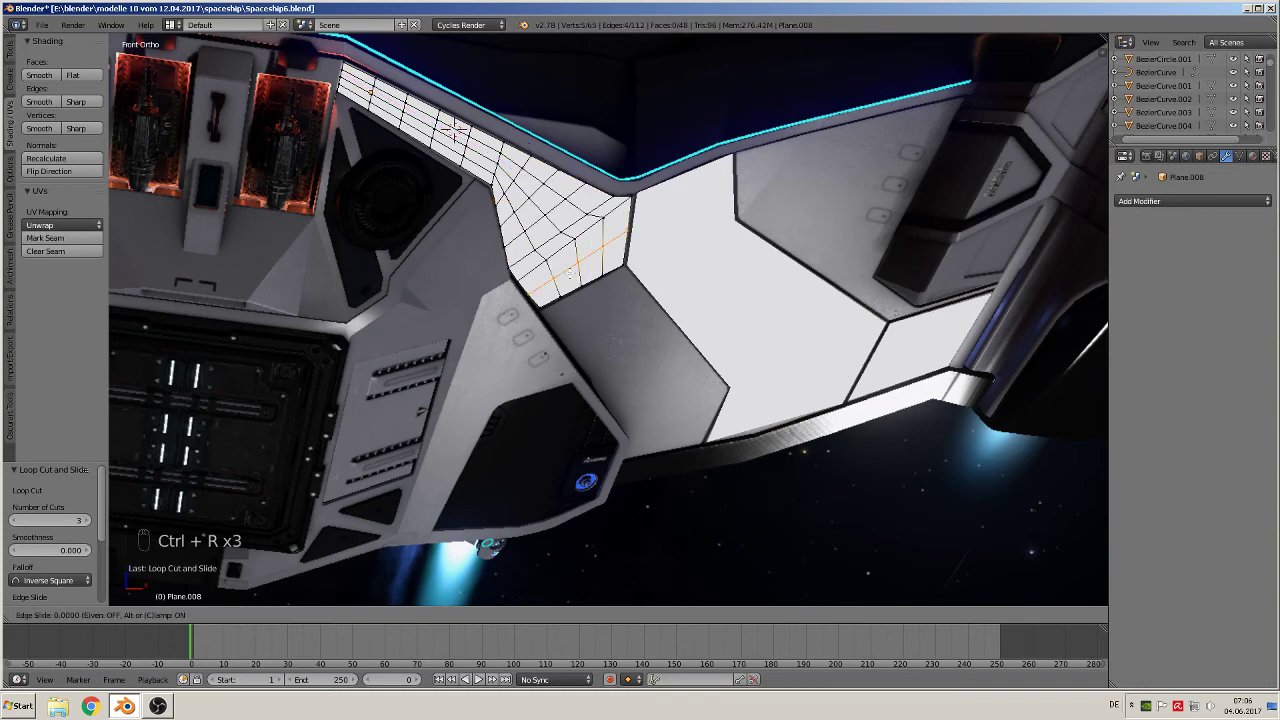
right_click(573, 270)
key(Tab)
scroll(575, 283, down, 3)
shift+middle_drag(577, 285, 511, 172)
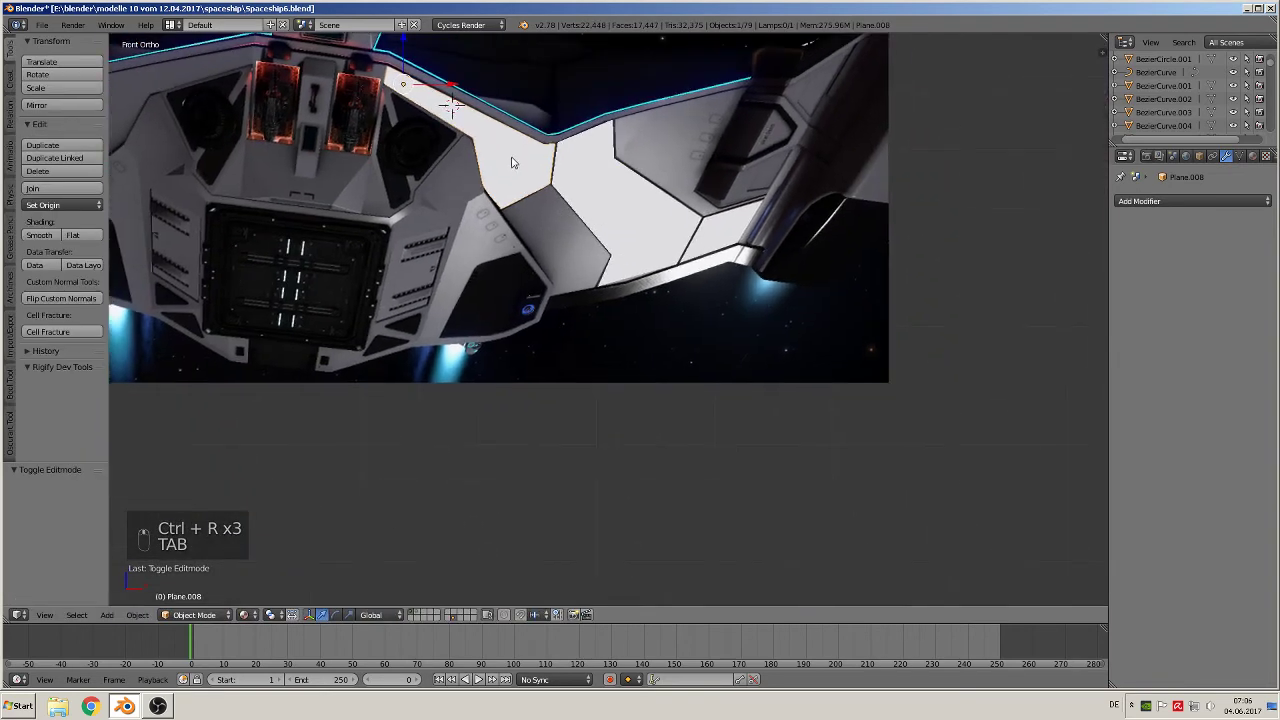
Place the 3D cursor on the lower inner hull panel of the reference image and add a mesh plane there.
scroll(514, 165, up, 2)
click(568, 335)
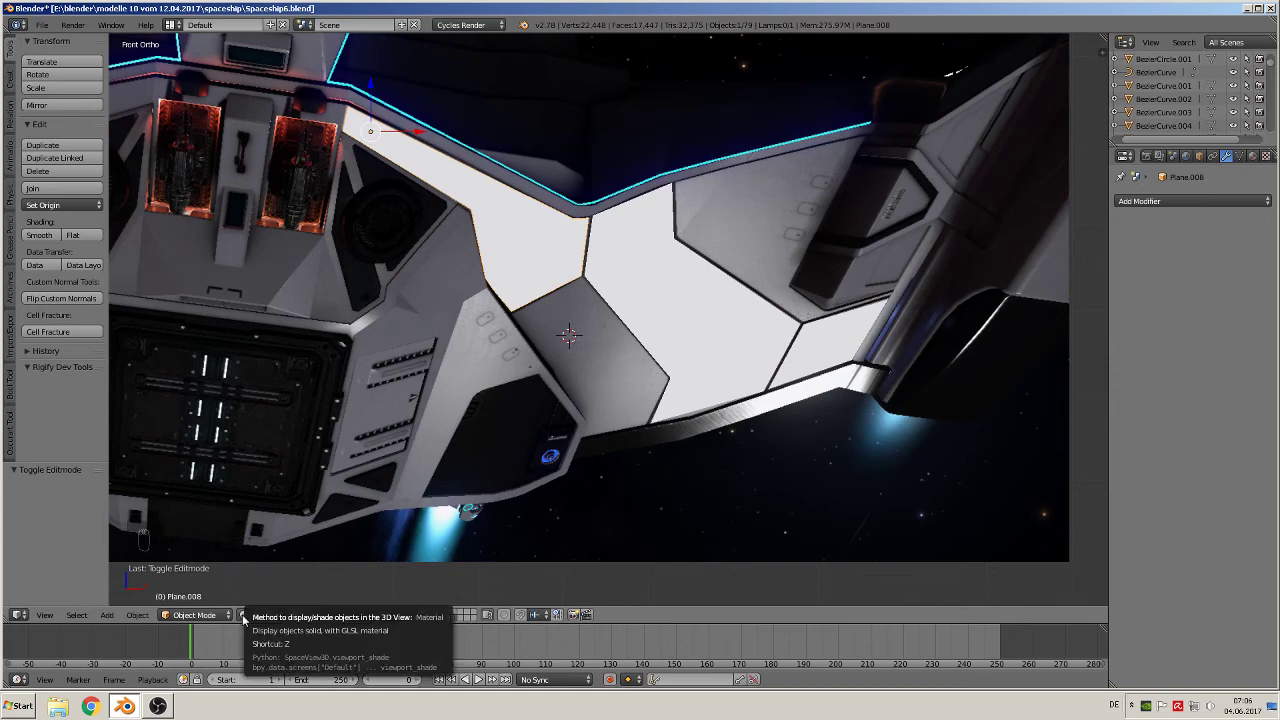
click(108, 615)
mouse_move(124, 599)
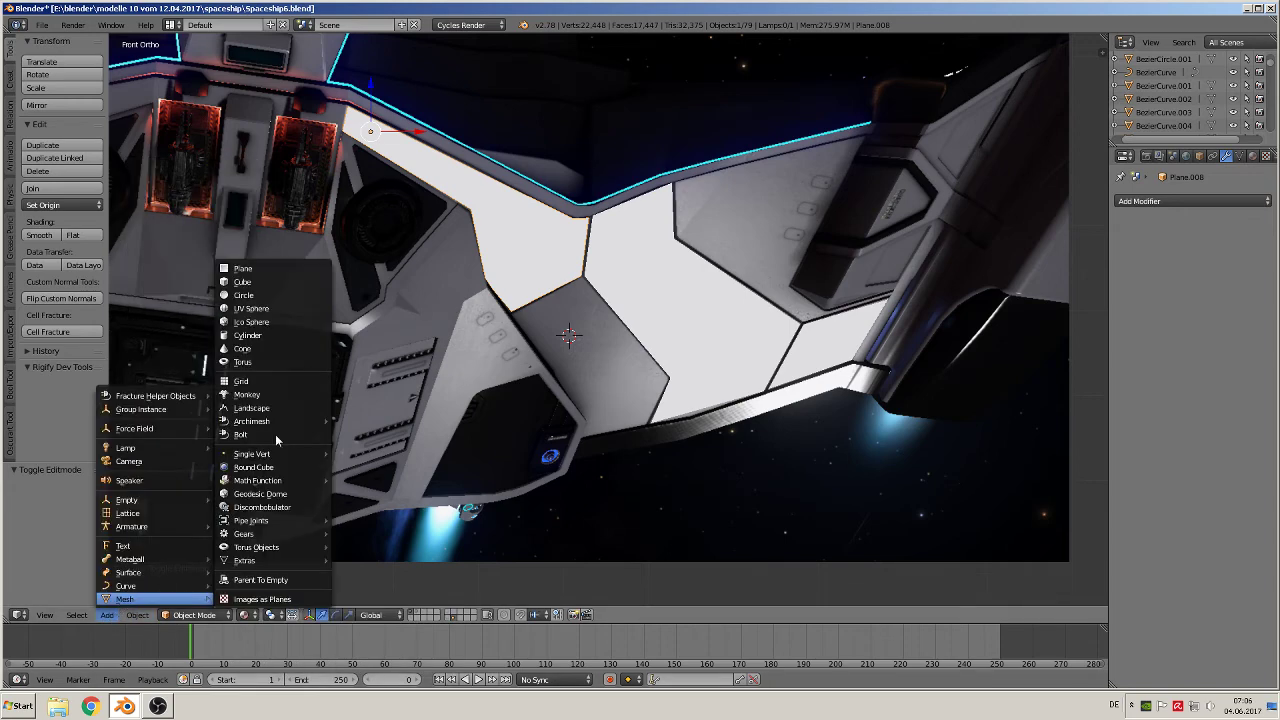
click(306, 266)
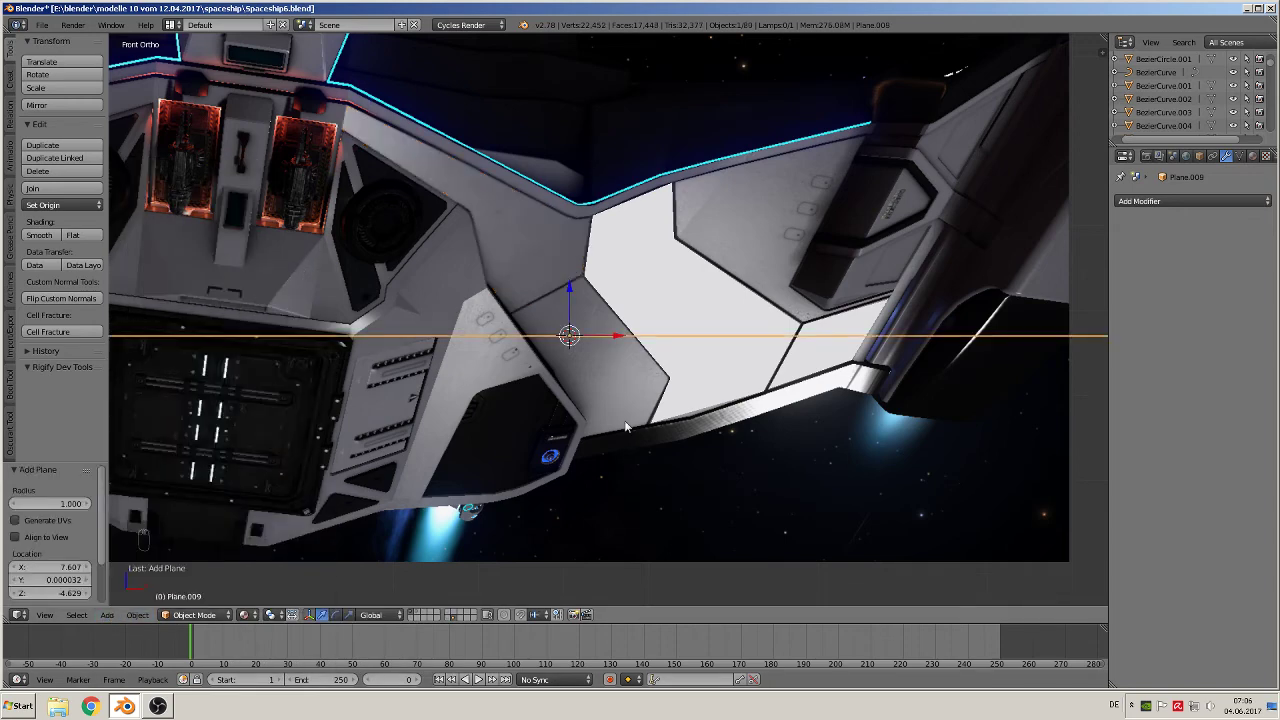
Rotate the new plane 90 degrees about X and scale it to a factor of about -0.036.
key(r)
key(x)
key(9)
key(0)
key(Return)
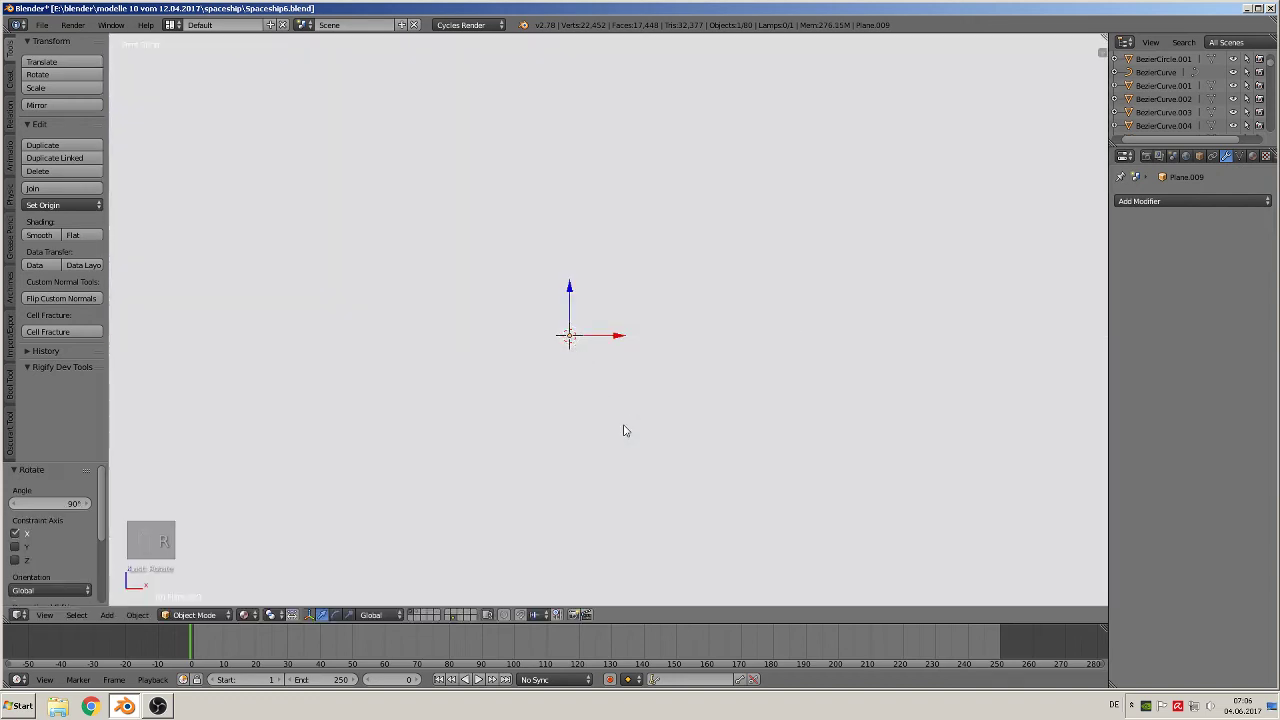
key(s)
click(563, 347)
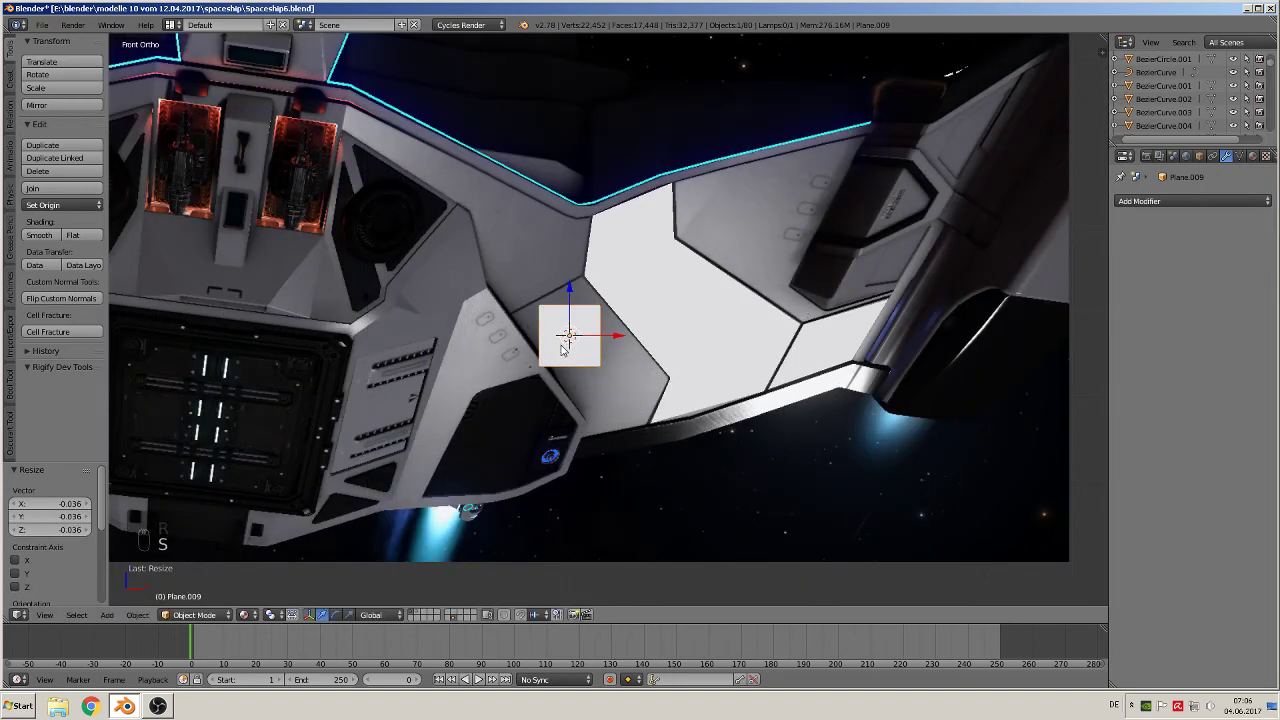
Select the upper inner hull panel and move it about -0.021 along Y, in front of the reference image.
right_click(513, 240)
middle_drag(545, 291, 489, 210)
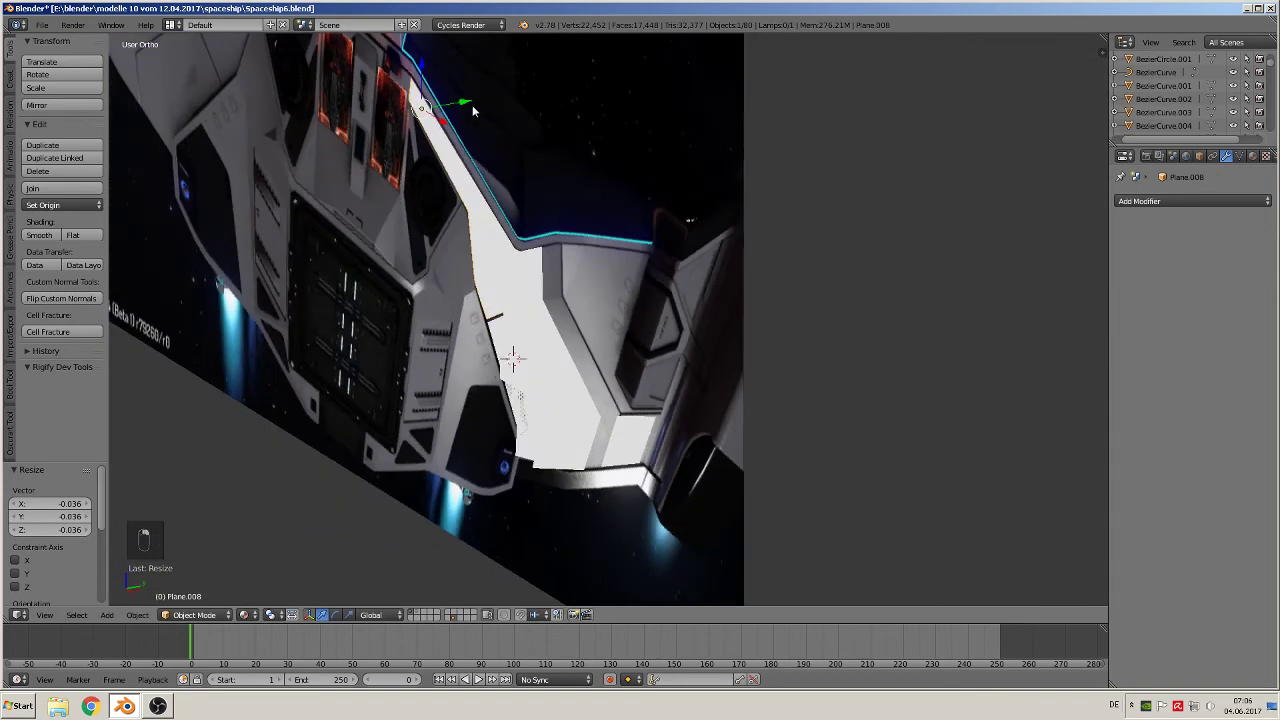
drag(466, 103, 449, 109)
middle_drag(452, 112, 585, 269)
Move the small square plane and the lower inner hull panel slightly along negative Y, in front of the reference image.
right_click(541, 353)
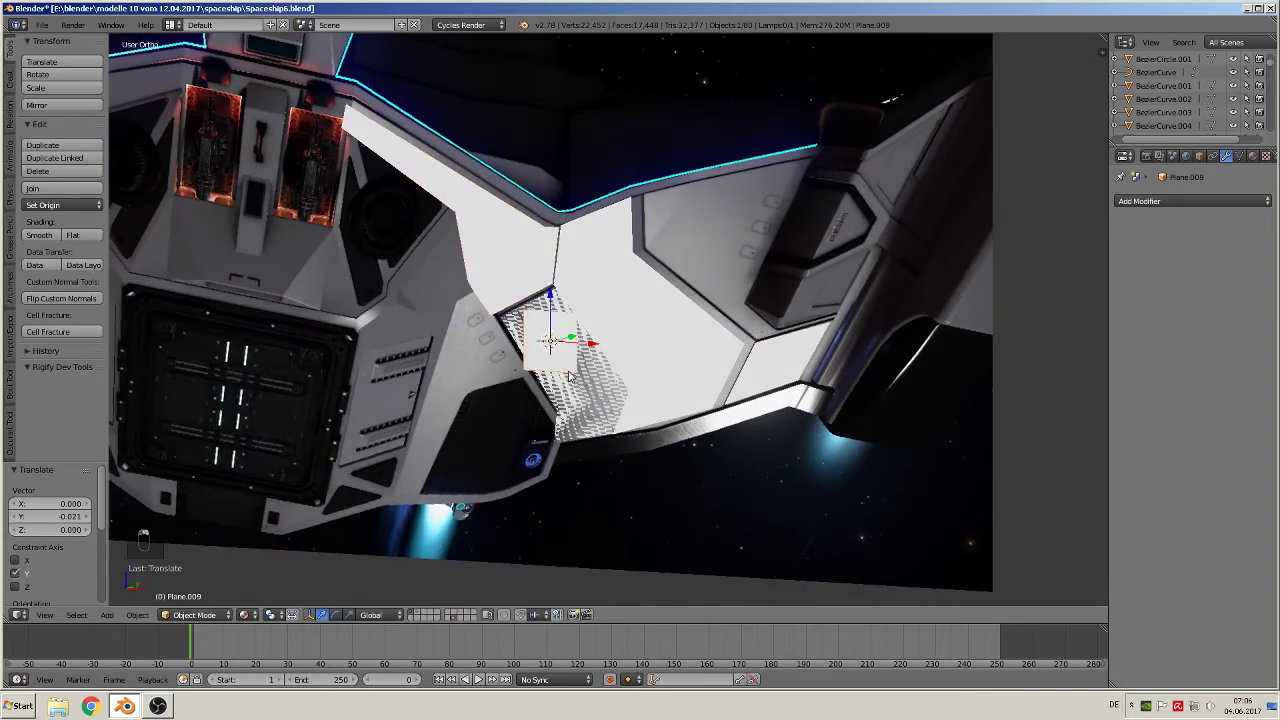
middle_drag(571, 378, 577, 333)
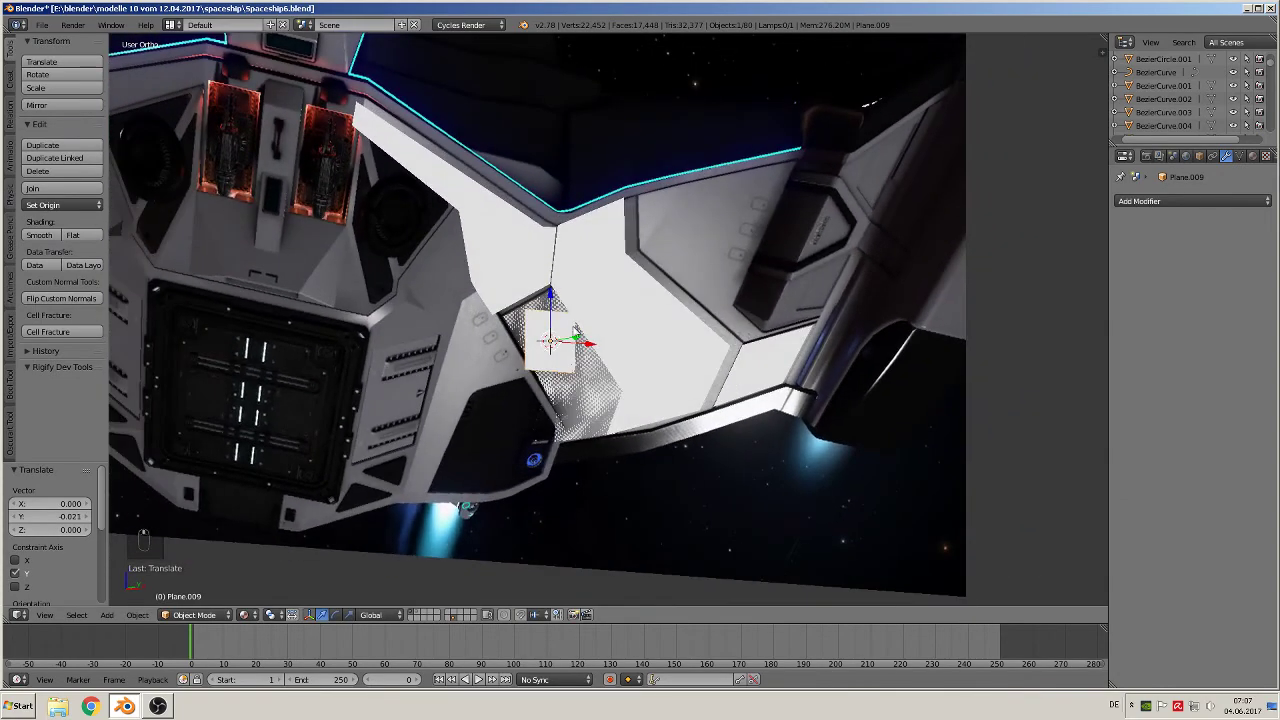
mouse_move(575, 336)
mouse_down()
mouse_move(536, 343)
mouse_move(566, 319)
mouse_move(565, 332)
mouse_up()
right_click(580, 365)
right_click(518, 356)
middle_drag(539, 381, 635, 373)
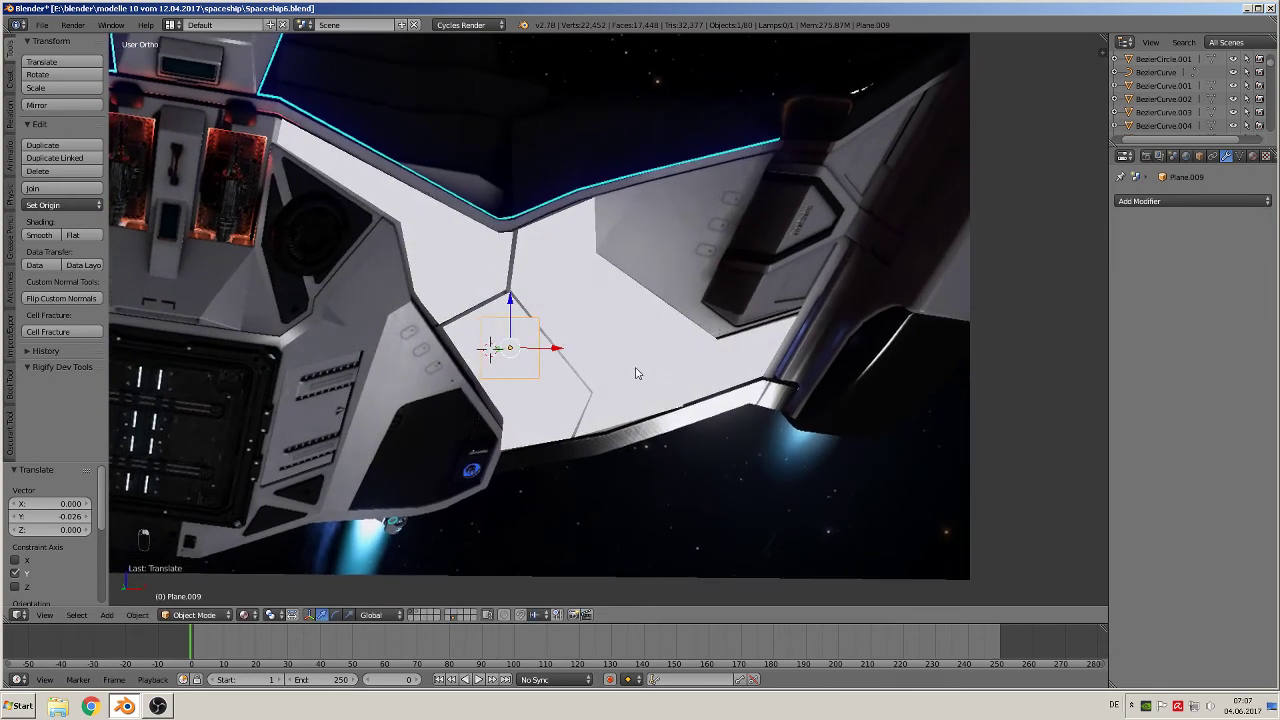
key(KP_1)
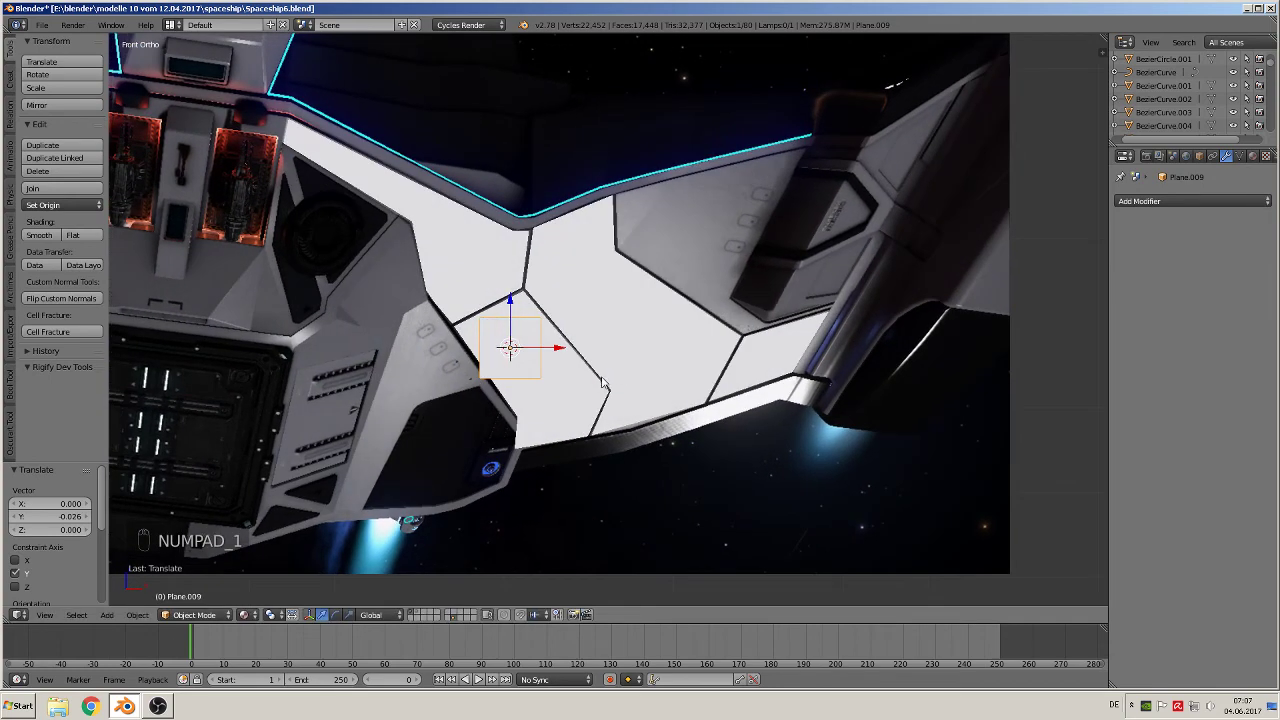
Move the square plane about 0.162 along X and 0.148 along Z to the inner upper corner of the outer hull panel.
scroll(617, 375, down, 3)
shift+middle_drag(617, 383, 572, 410)
scroll(575, 400, up, 2)
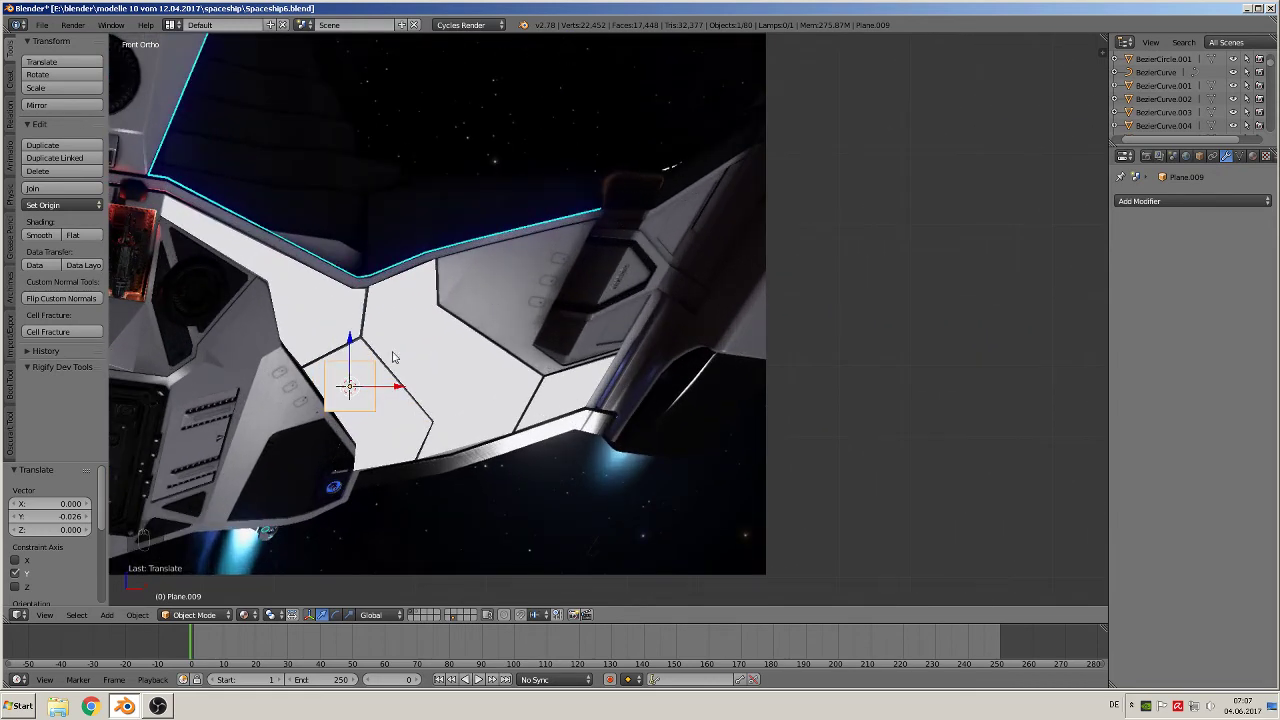
key(g)
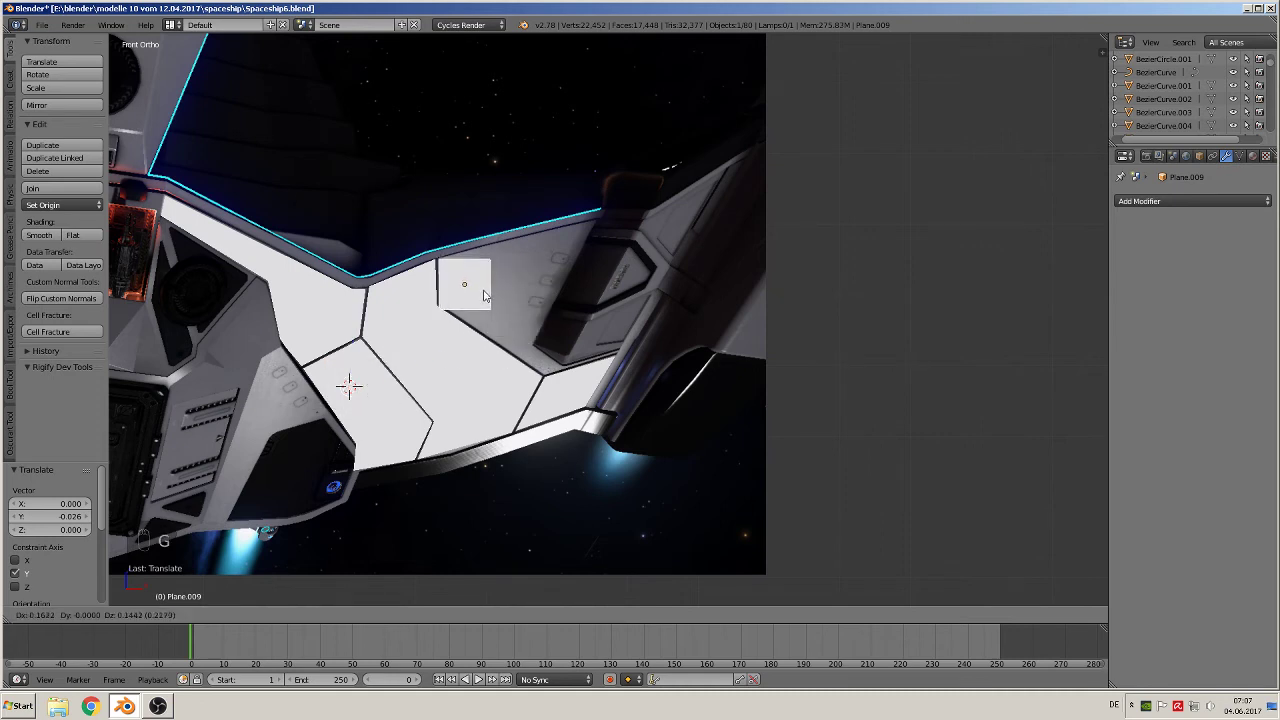
click(485, 292)
shift+middle_drag(584, 272, 670, 285)
scroll(663, 277, up, 2)
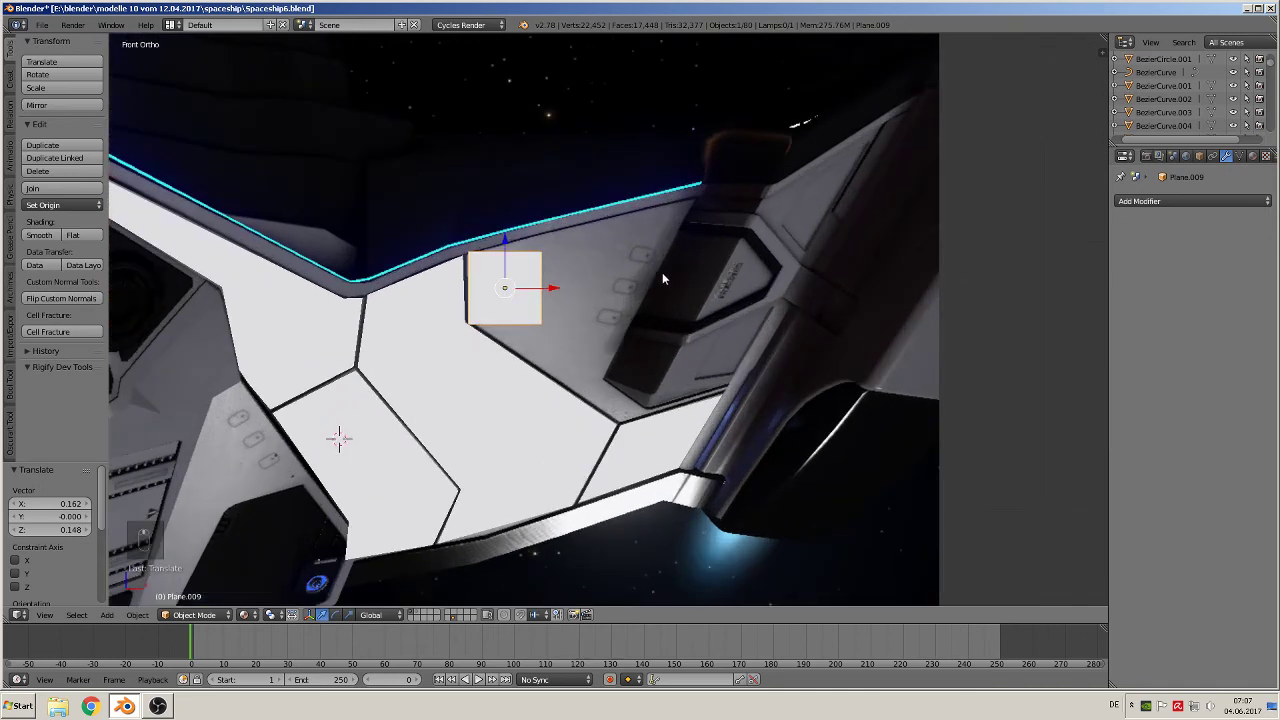
In Edit Mode, move the plane's upper outer, lower inner and lower outer vertices onto the outer hull panel's outline.
key(Tab)
right_click(546, 255)
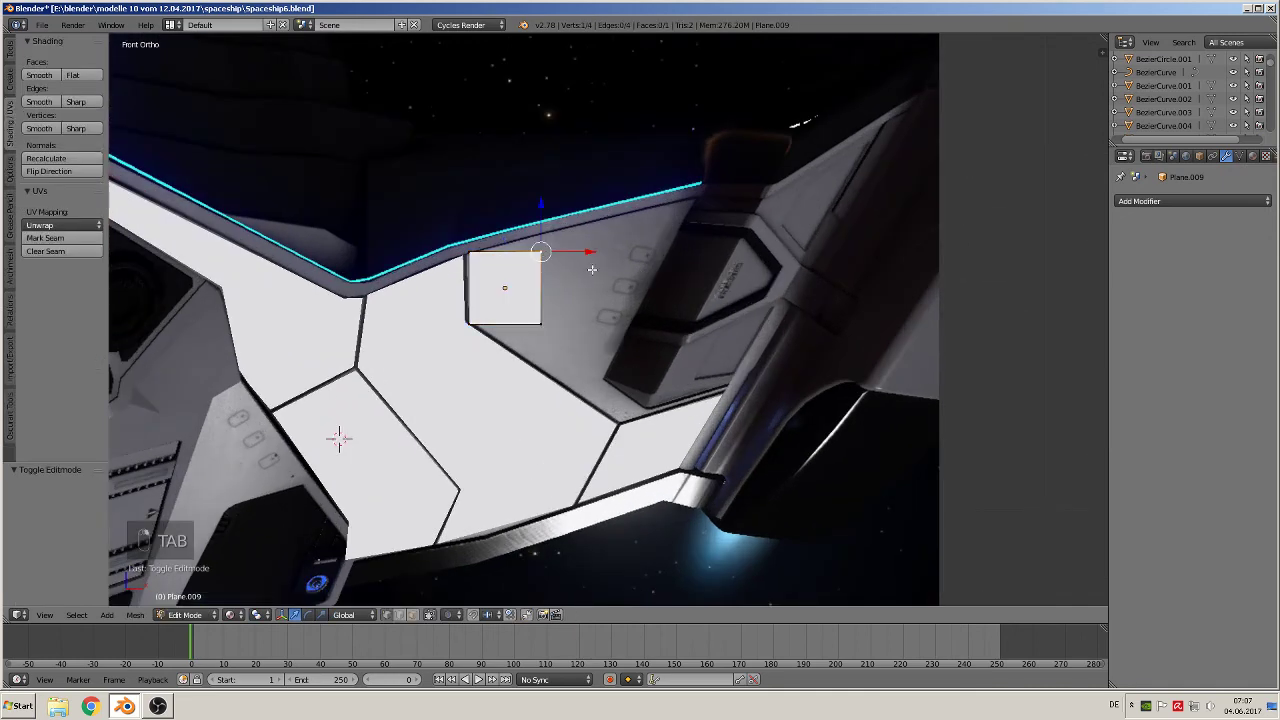
key(g)
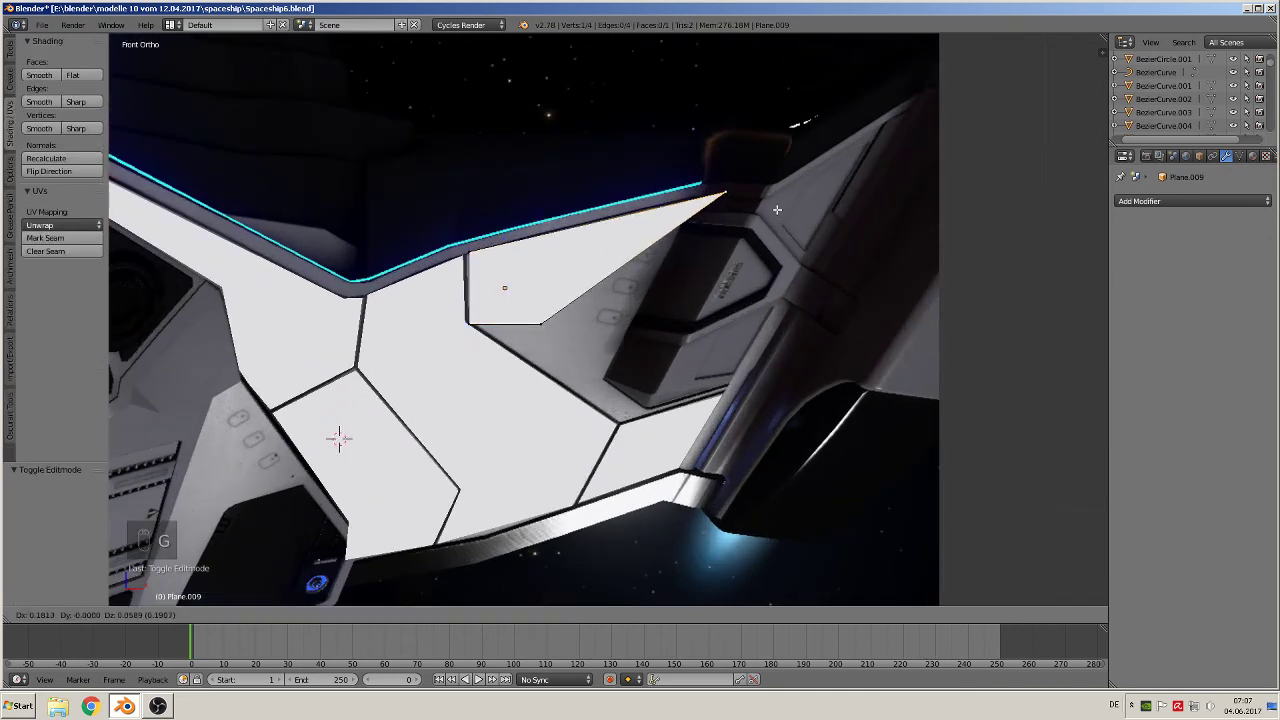
click(777, 209)
right_click(482, 322)
key(g)
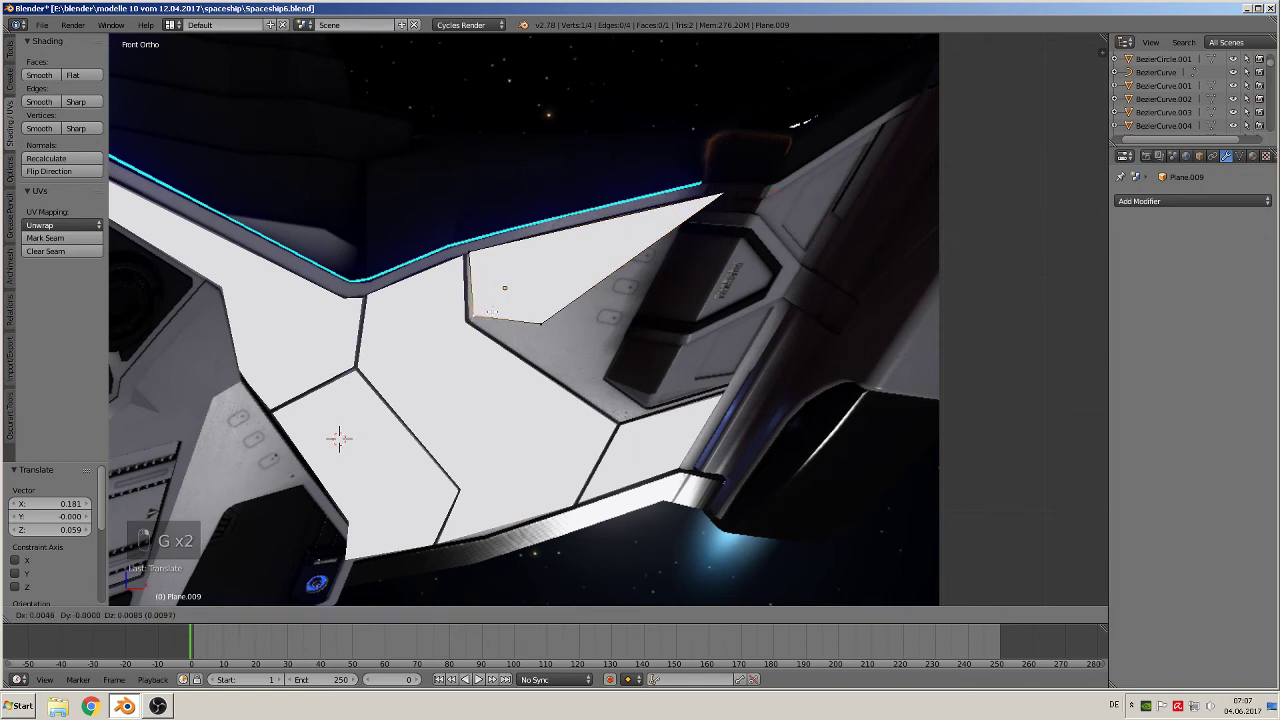
click(483, 318)
right_click(549, 323)
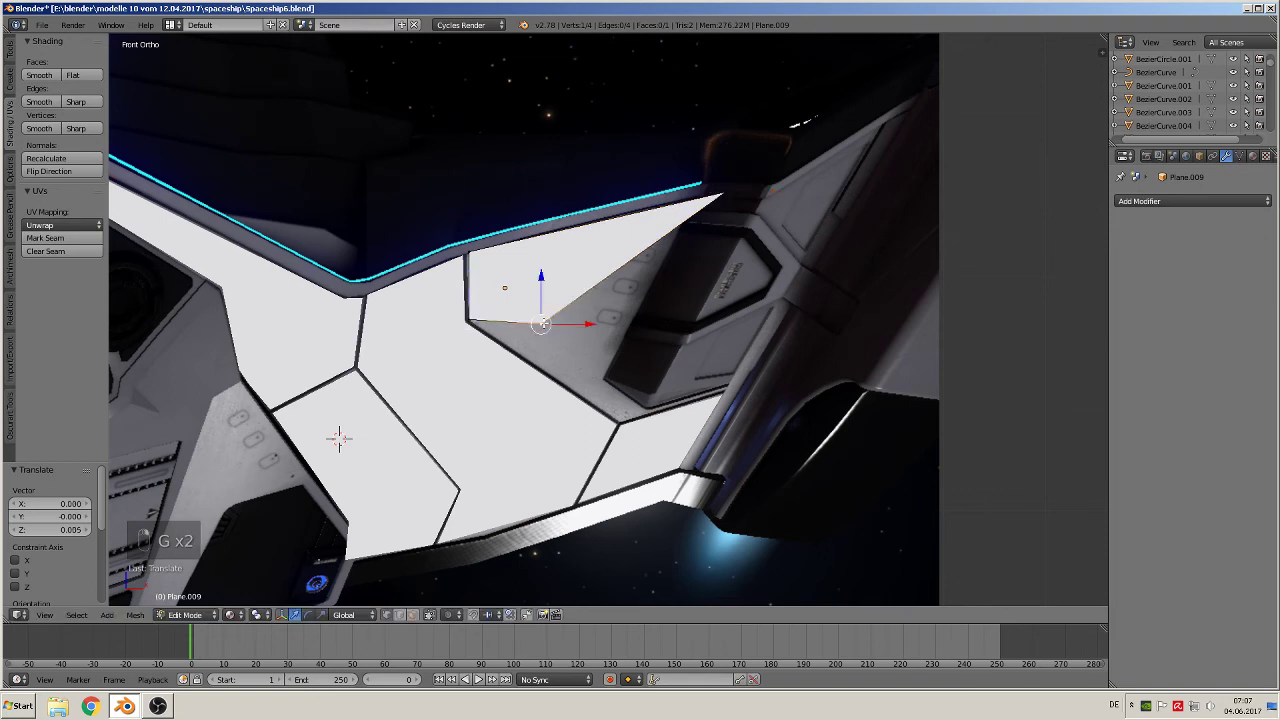
key(g)
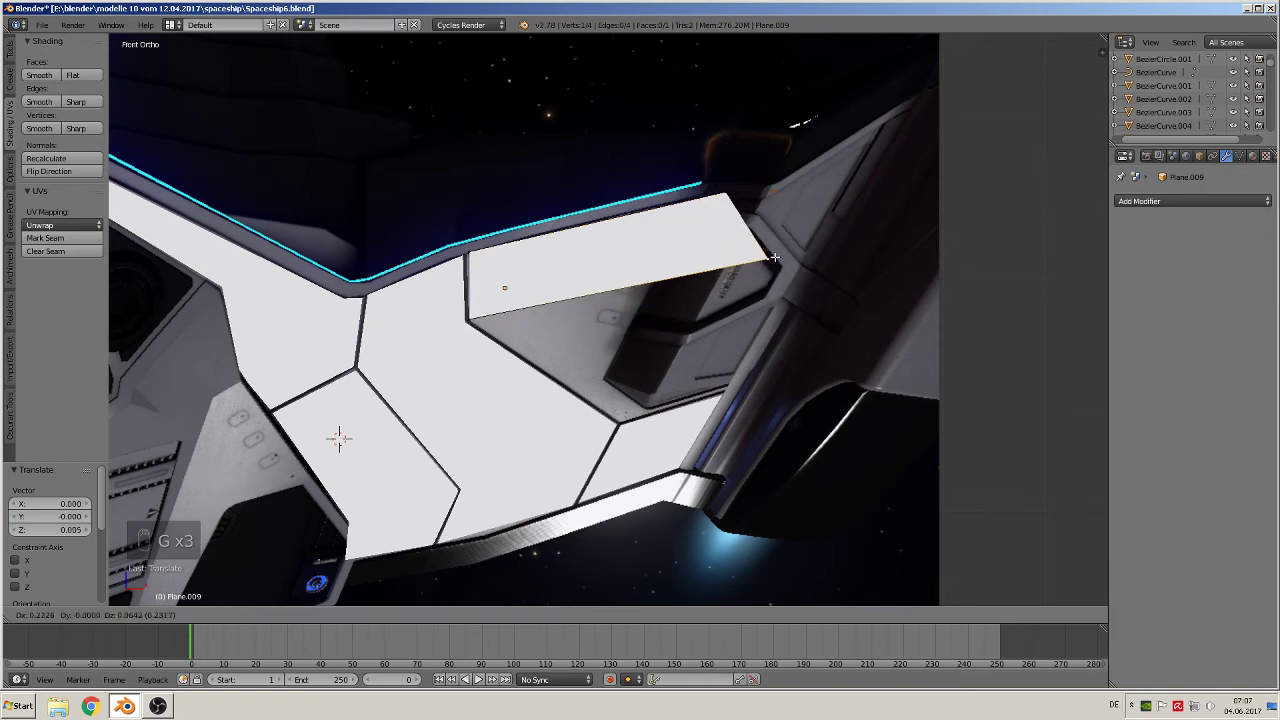
click(775, 253)
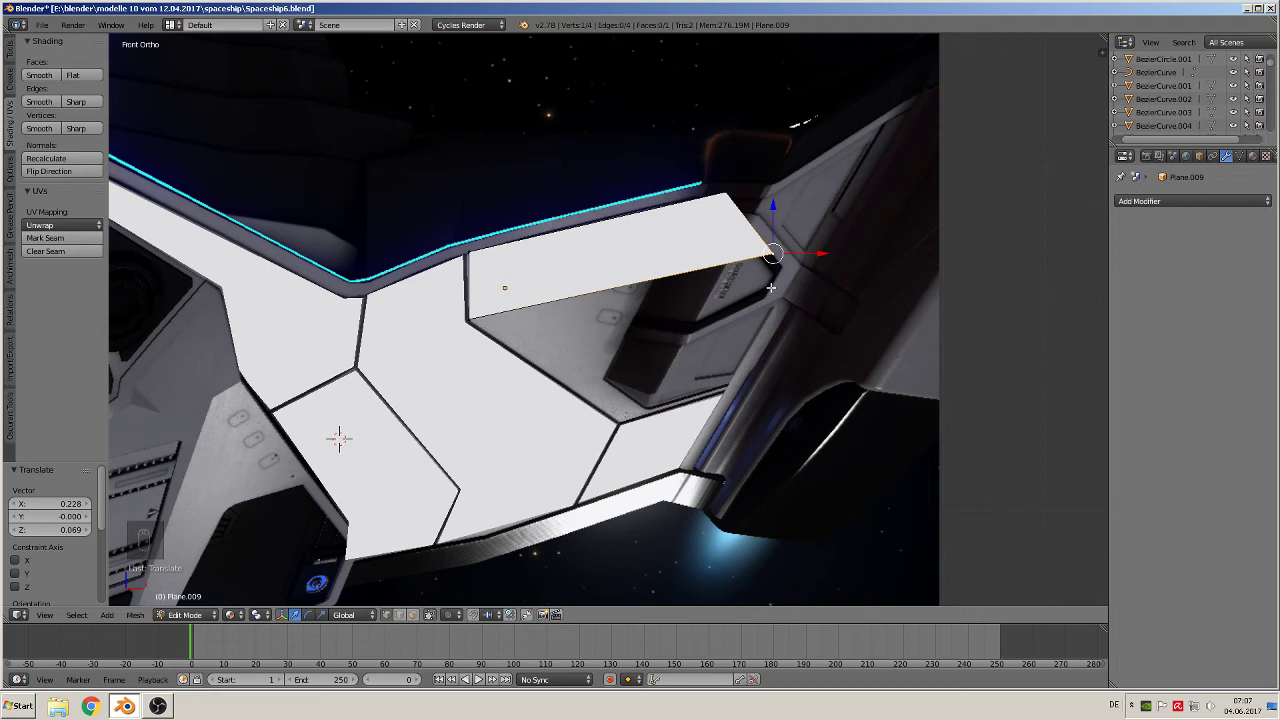
Extrude the lower outer vertex along the panel's outer and bottom edges, and fill the remaining area with a four-sided face.
key(e)
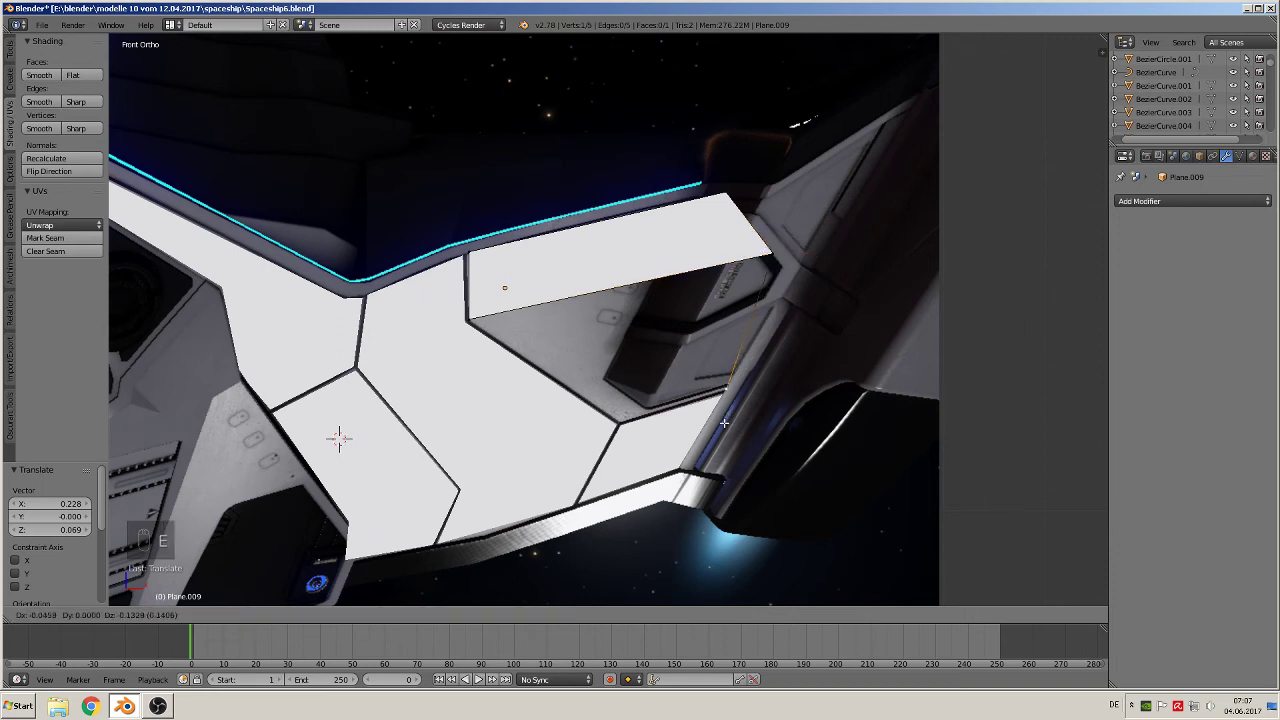
click(722, 423)
key(e)
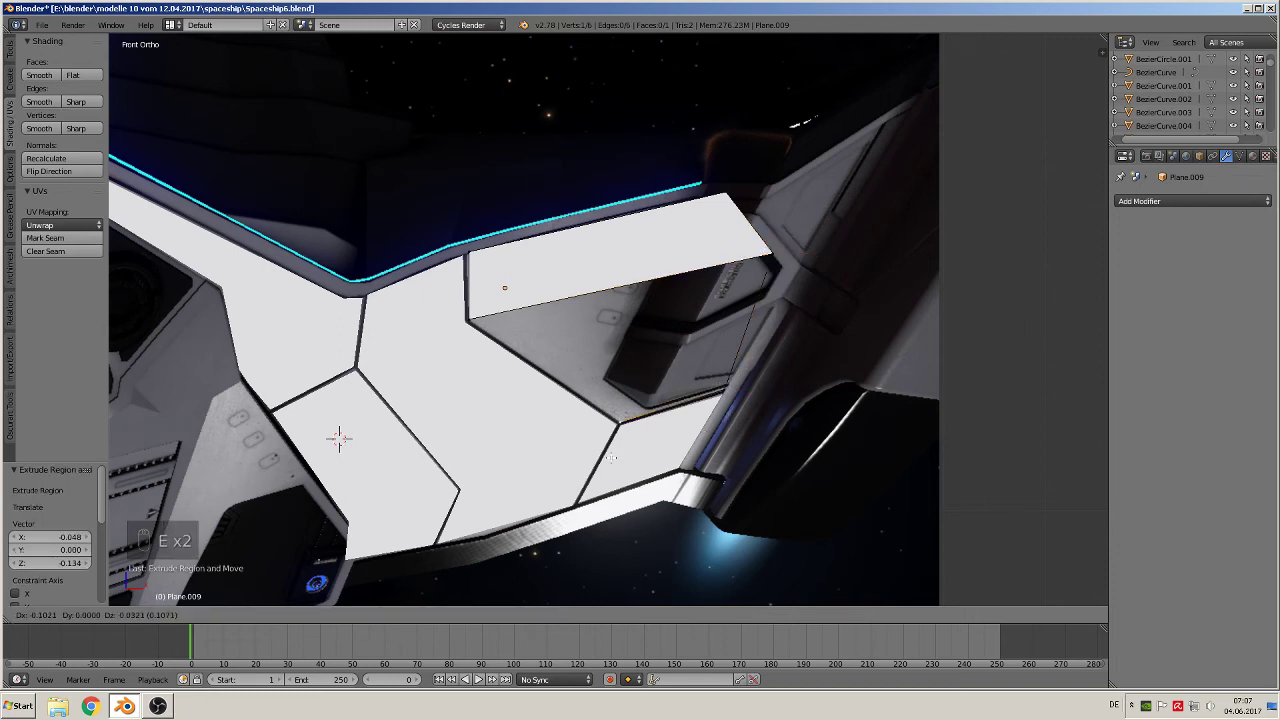
click(611, 457)
shift+right_click(470, 320)
shift+right_click(769, 262)
shift+right_click(735, 383)
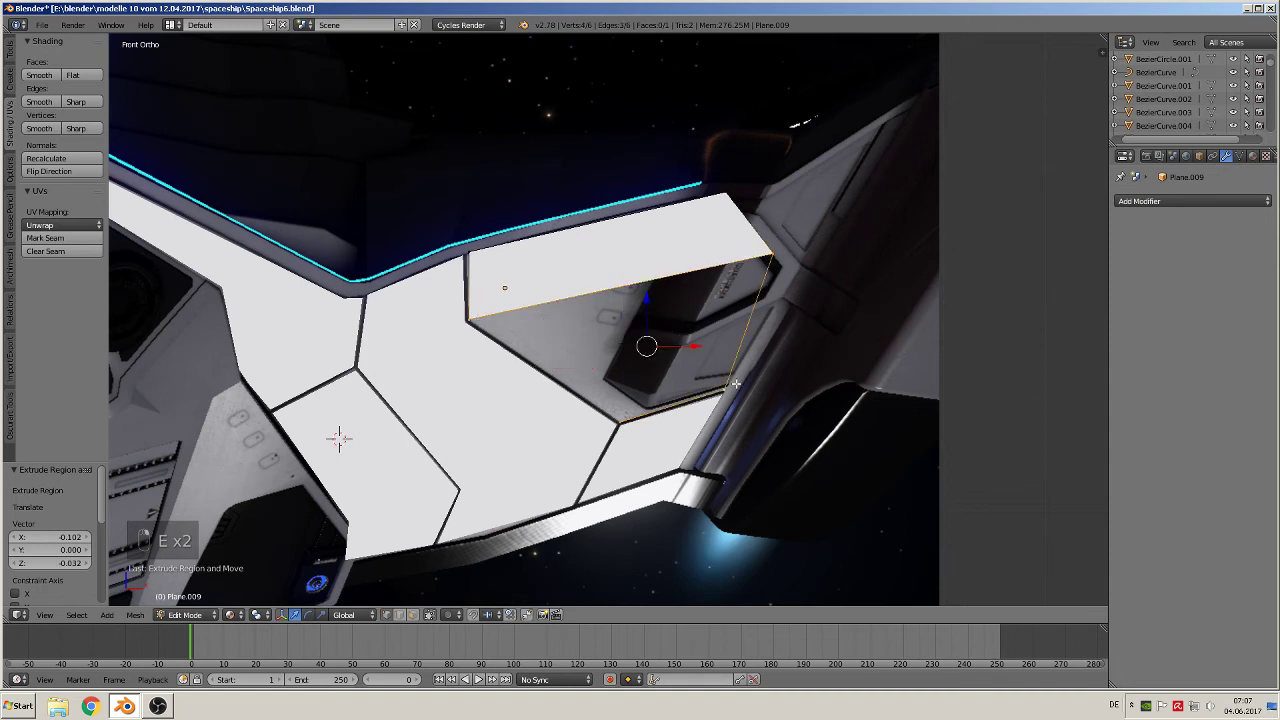
key(f)
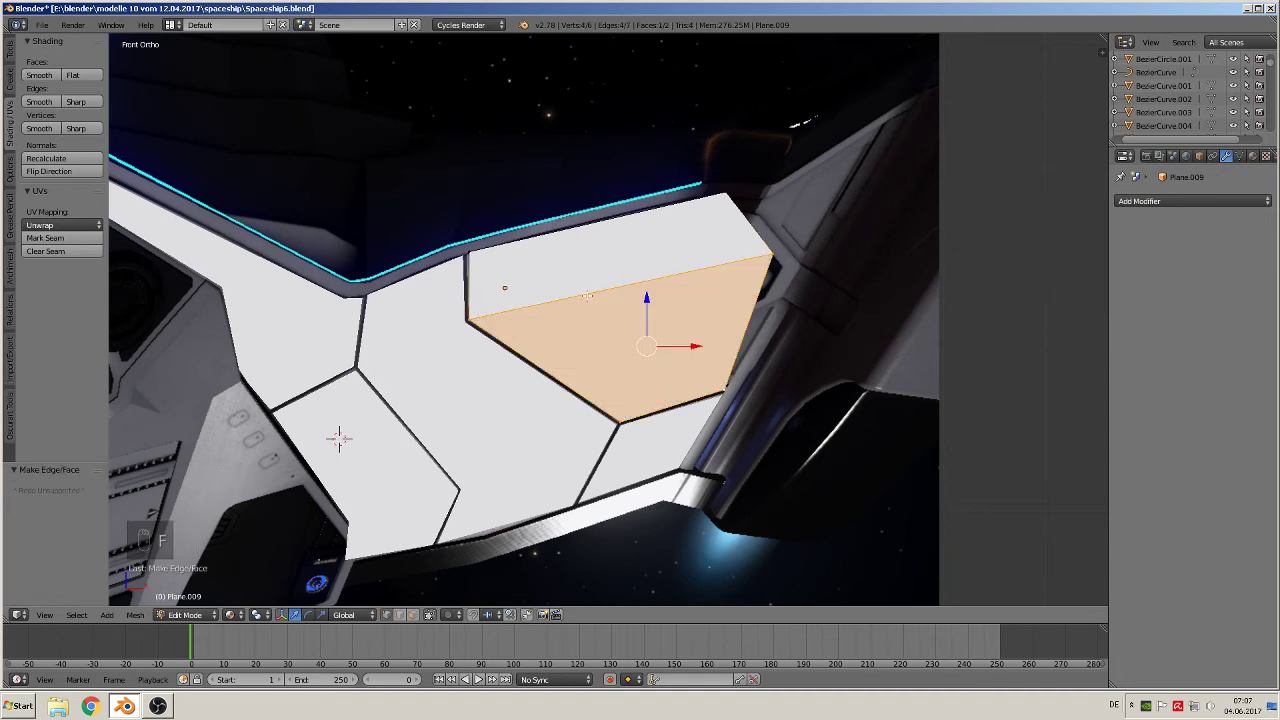
Add four lengthwise loop cuts to the panel's lower face and two centred lengthwise cuts to its upper strip.
key(ctrl+r)
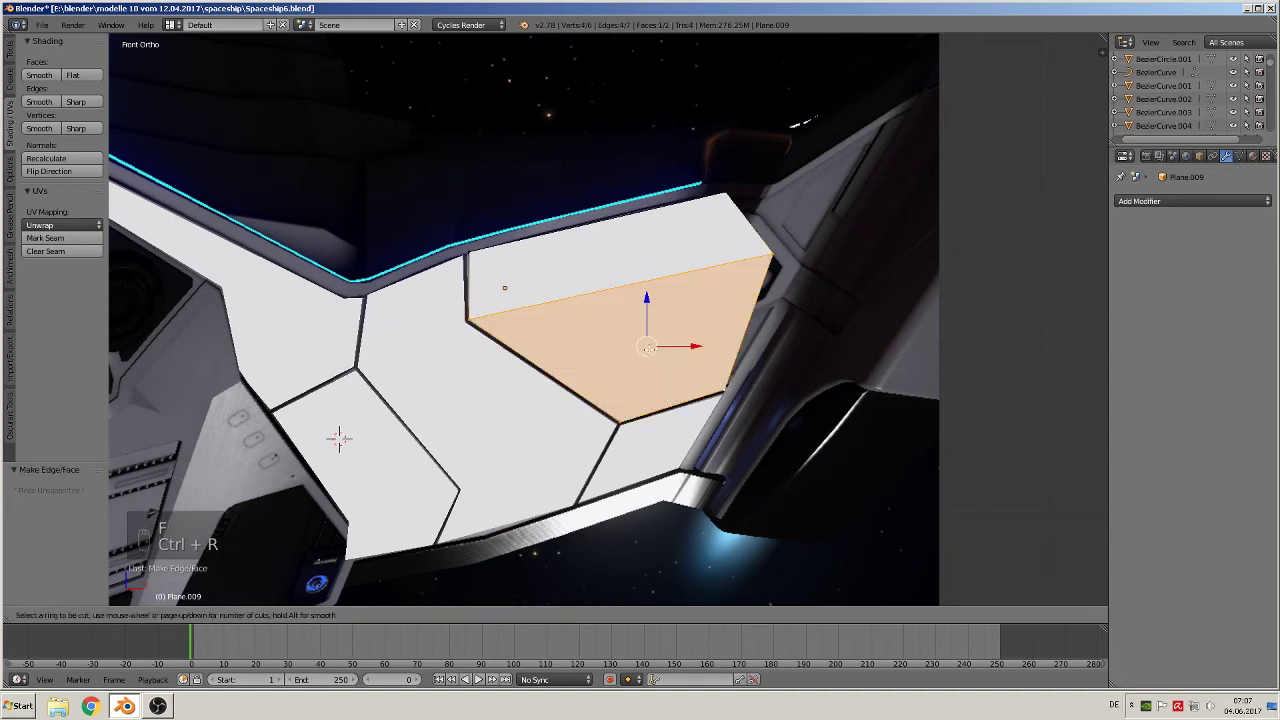
scroll(518, 347, up, 3)
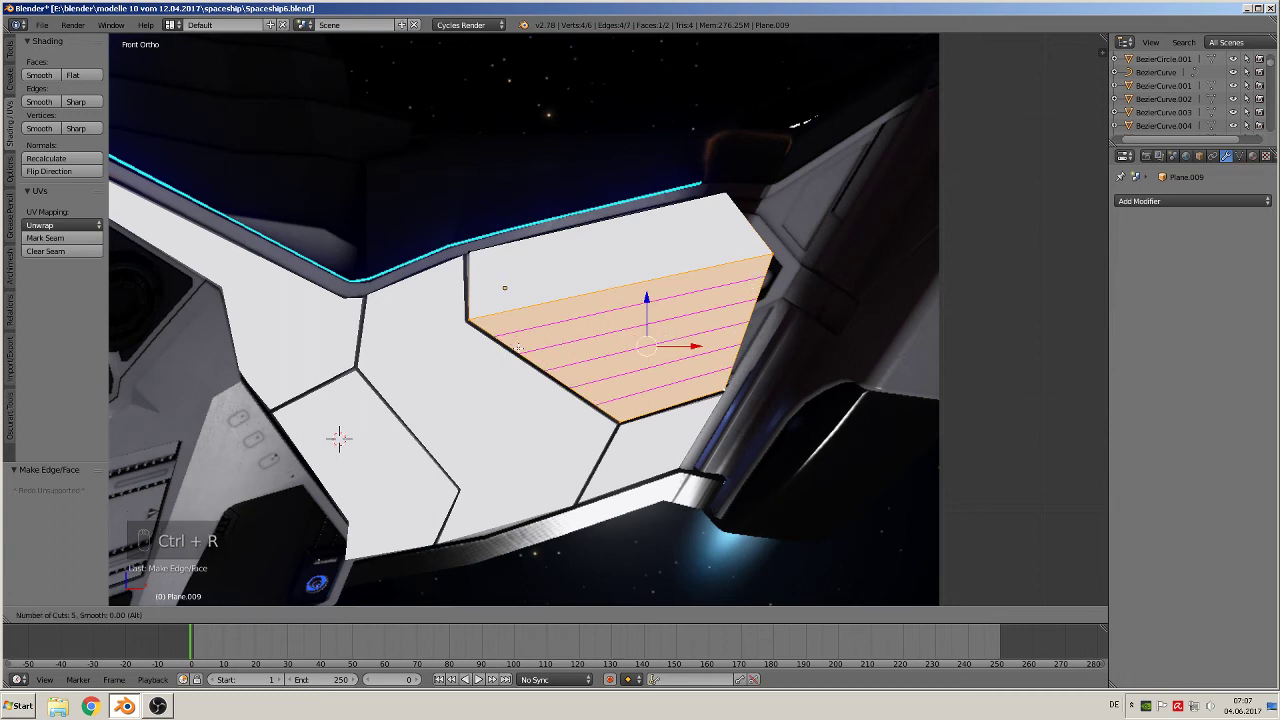
click(518, 347)
key(ctrl+r)
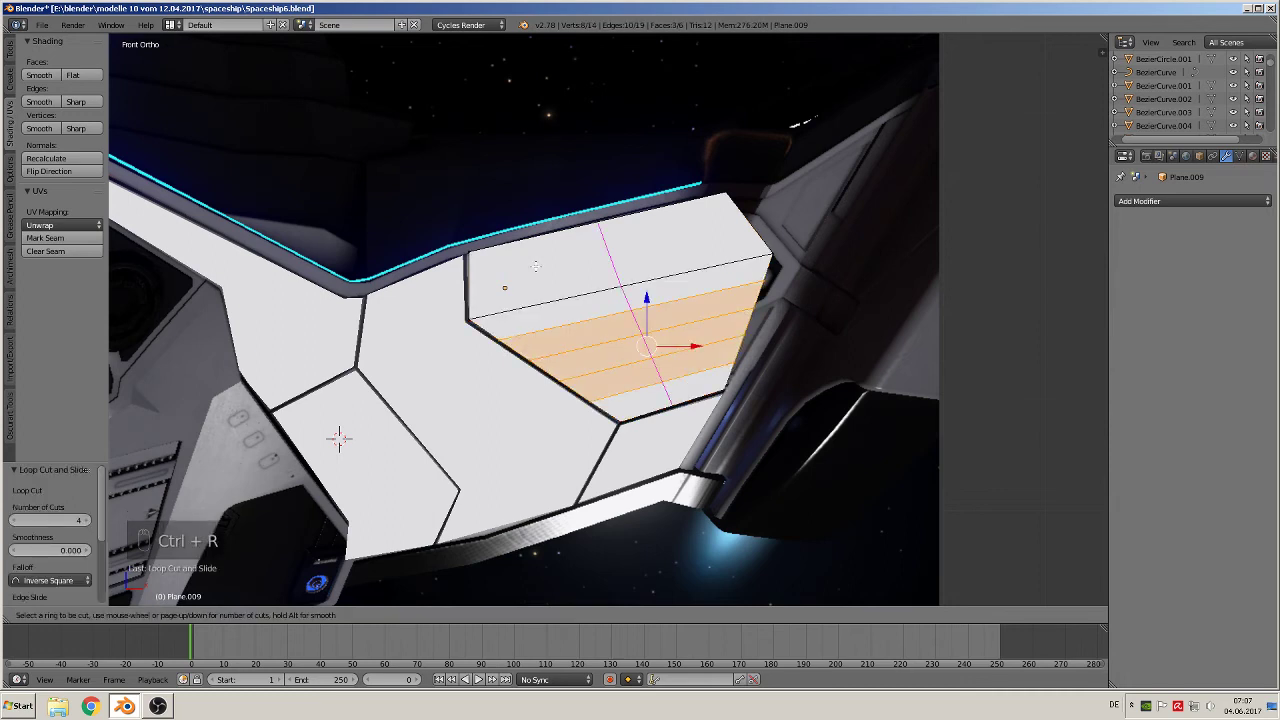
scroll(473, 277, up, 1)
click(473, 277)
click(623, 298)
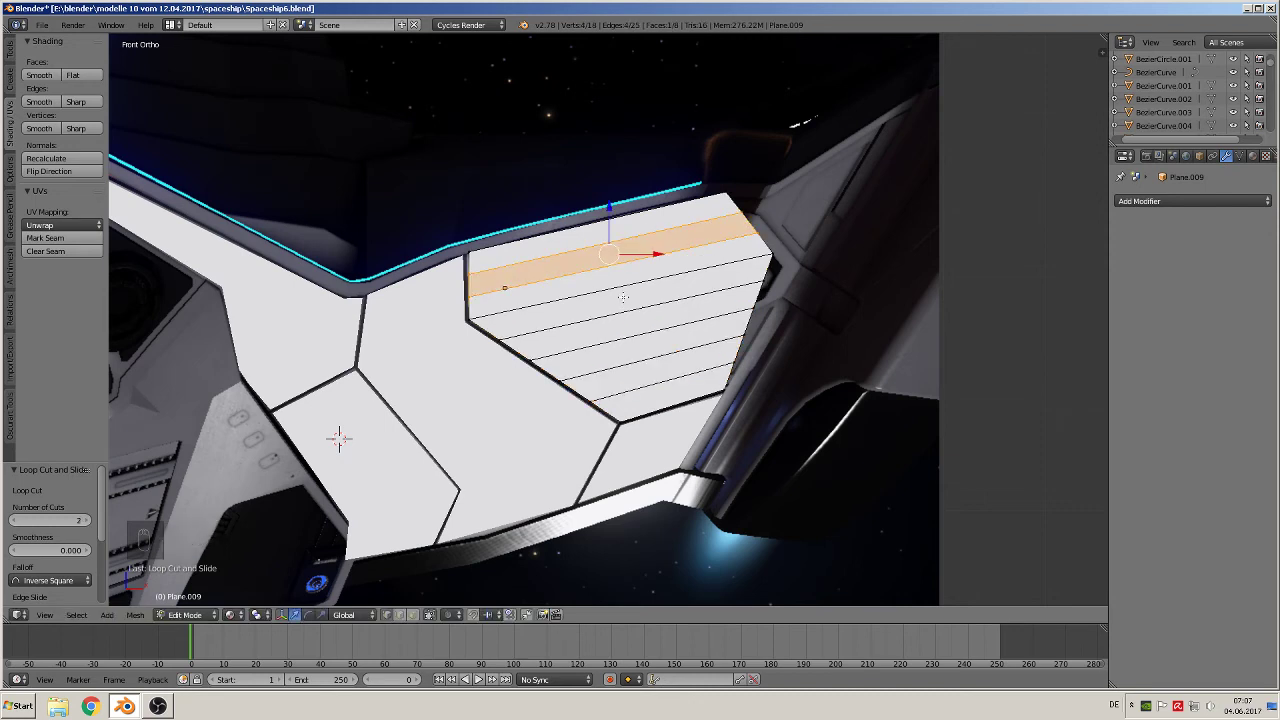
Add seven centred crosswise loop cuts through all faces of the panel, and leave Edit Mode.
key(ctrl+r)
scroll(623, 298, up, 6)
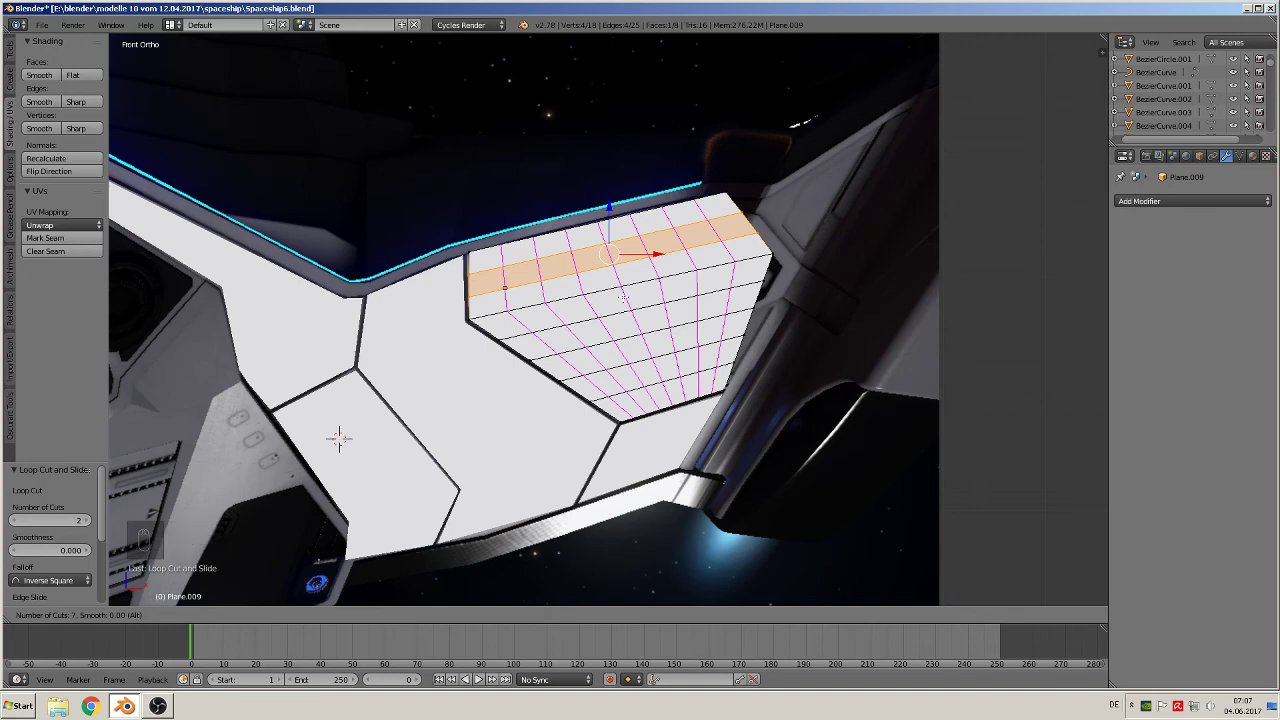
click(623, 298)
click(623, 300)
key(Tab)
Look over the traced hull panels and the reference images, then examine the ship's underside in the tilted view beside the planet.
scroll(628, 334, down, 3)
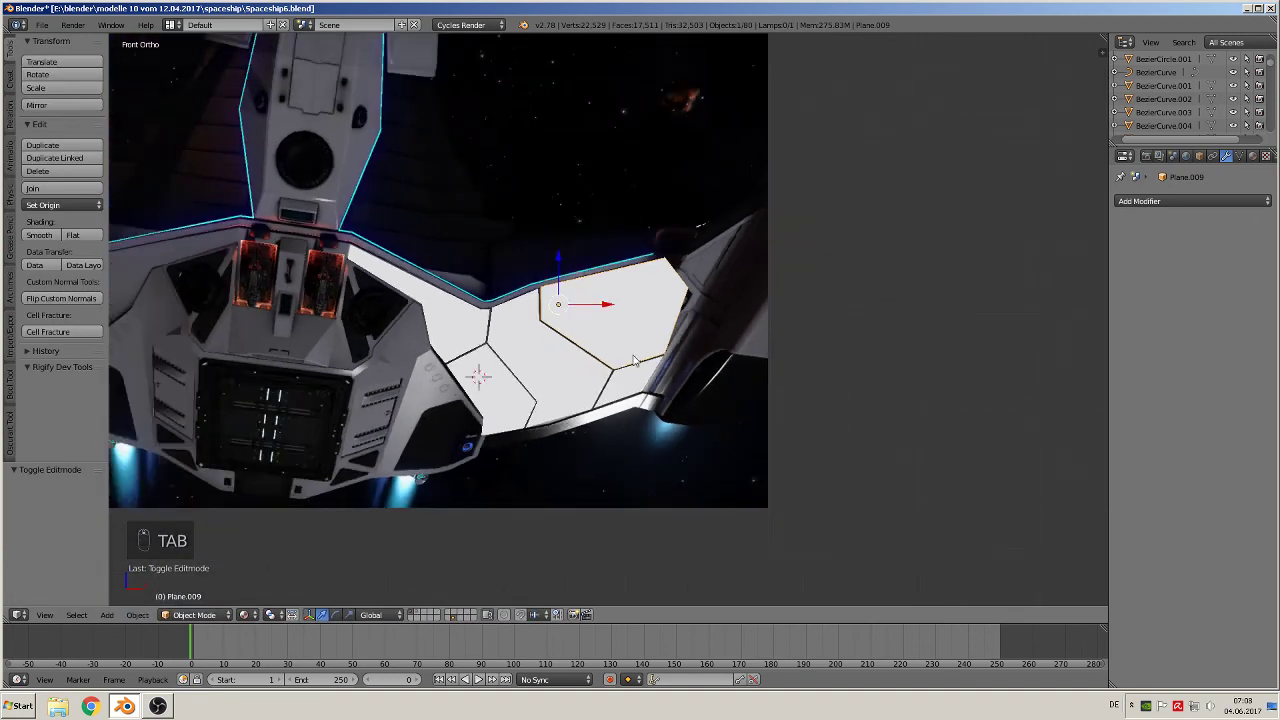
scroll(633, 360, down, 2)
shift+middle_drag(598, 412, 848, 358)
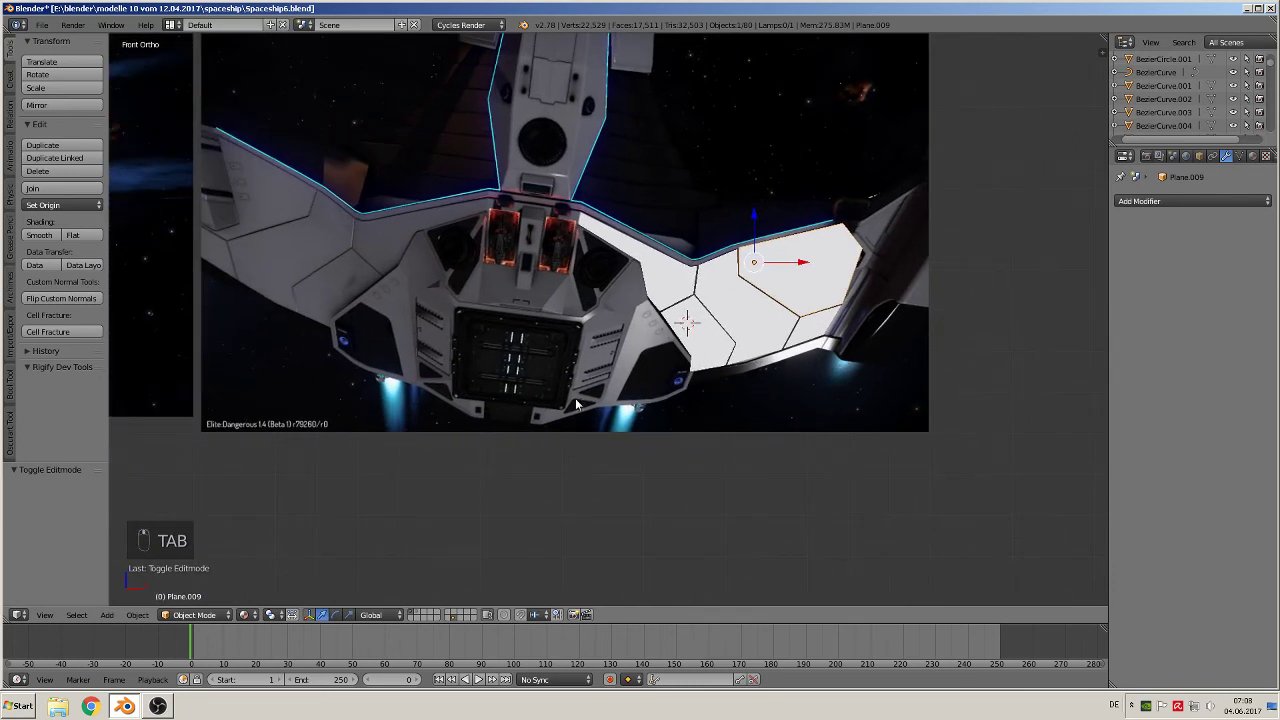
shift+middle_drag(576, 400, 732, 450)
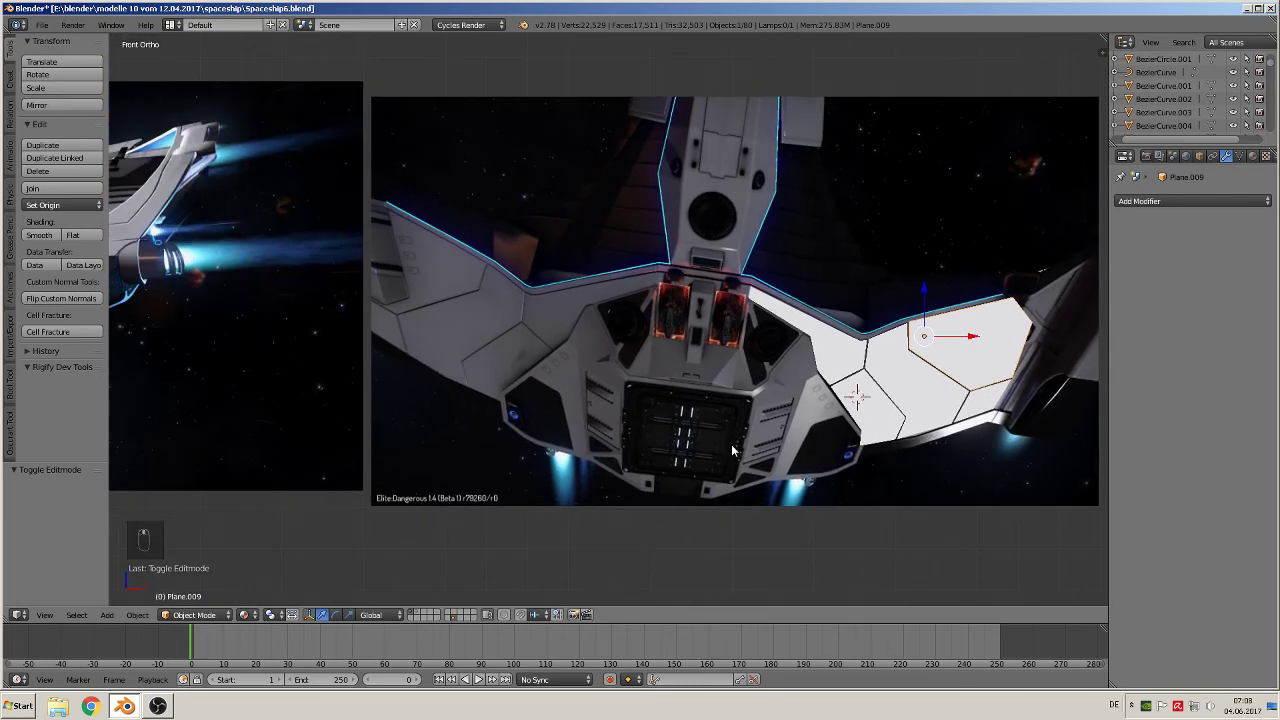
scroll(732, 450, down, 4)
shift+middle_drag(530, 390, 1012, 394)
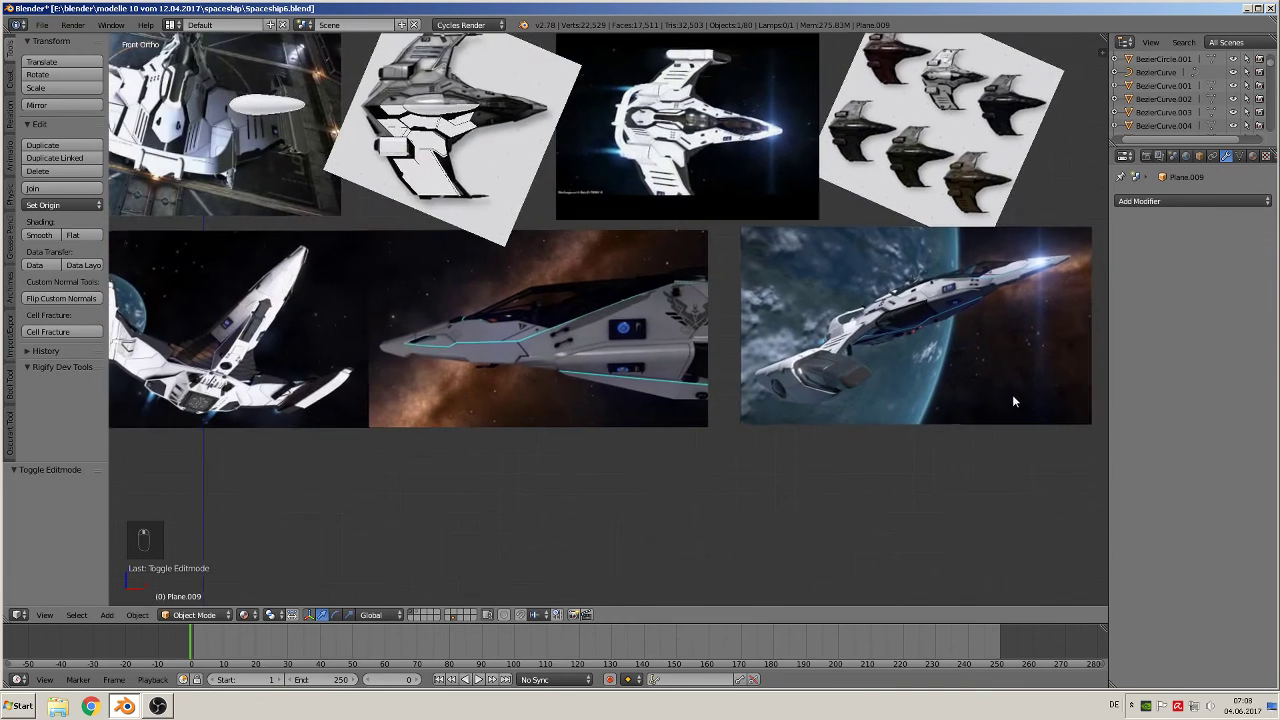
shift+middle_drag(585, 378, 985, 388)
scroll(870, 368, up, 3)
scroll(868, 376, up, 2)
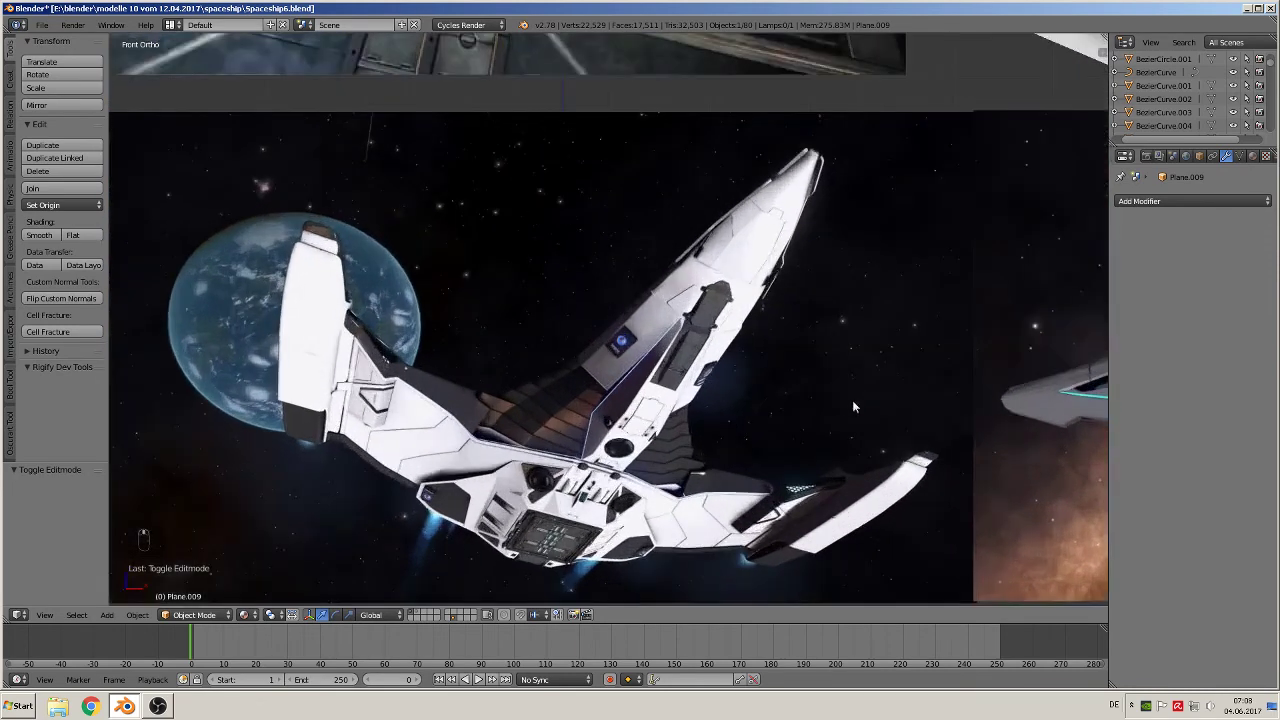
shift+middle_drag(828, 405, 784, 254)
scroll(765, 265, up, 1)
shift+middle_drag(746, 310, 716, 425)
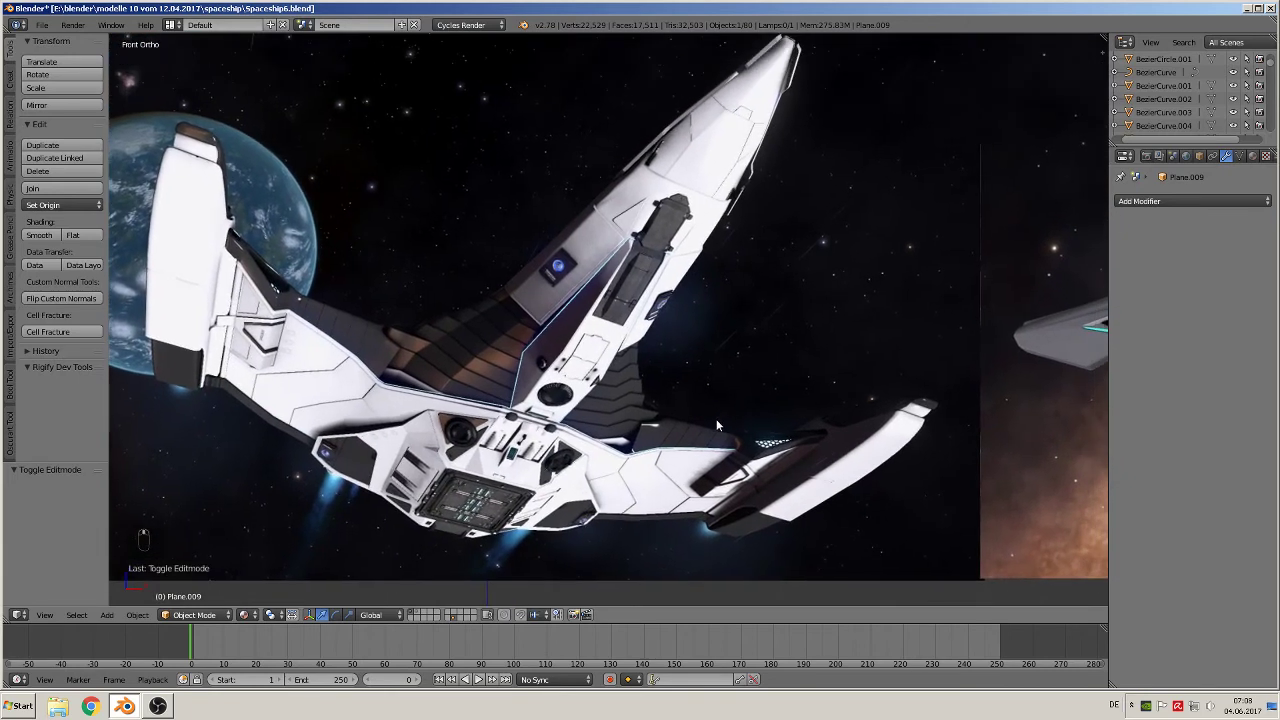
Save the scene as a new file named Spaceship7.blend.
click(42, 24)
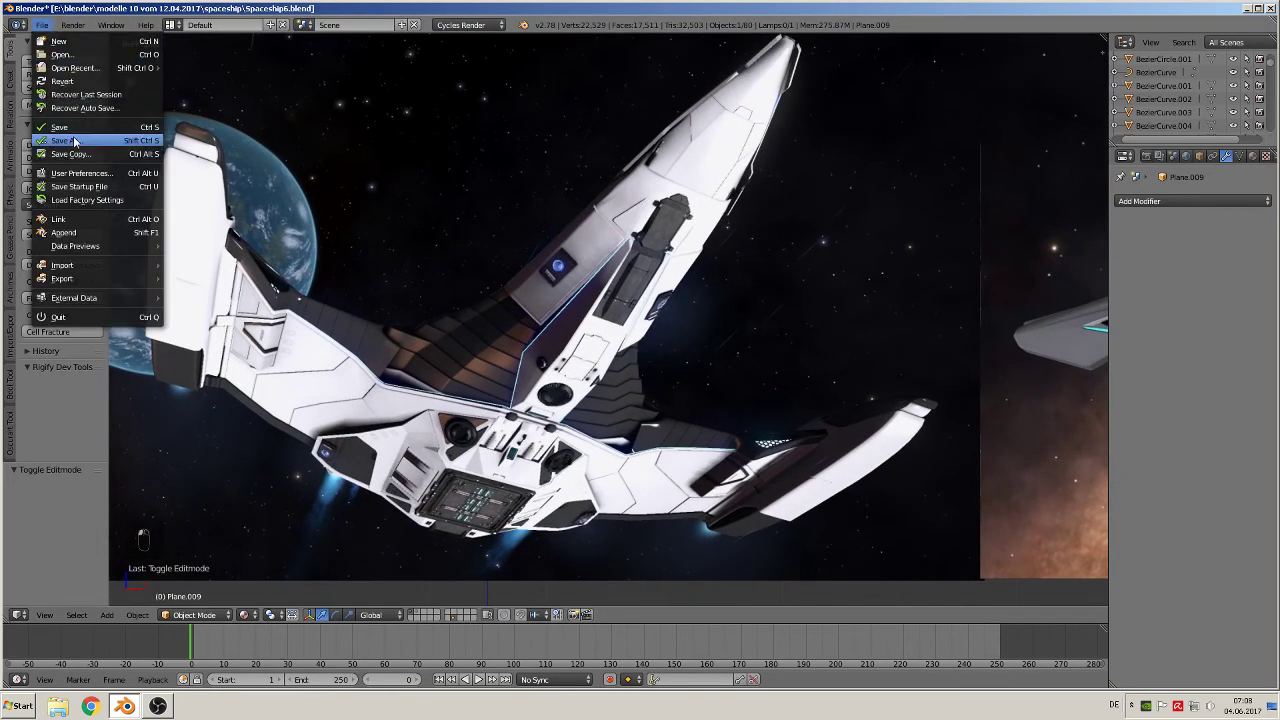
click(75, 134)
click(213, 76)
click(214, 75)
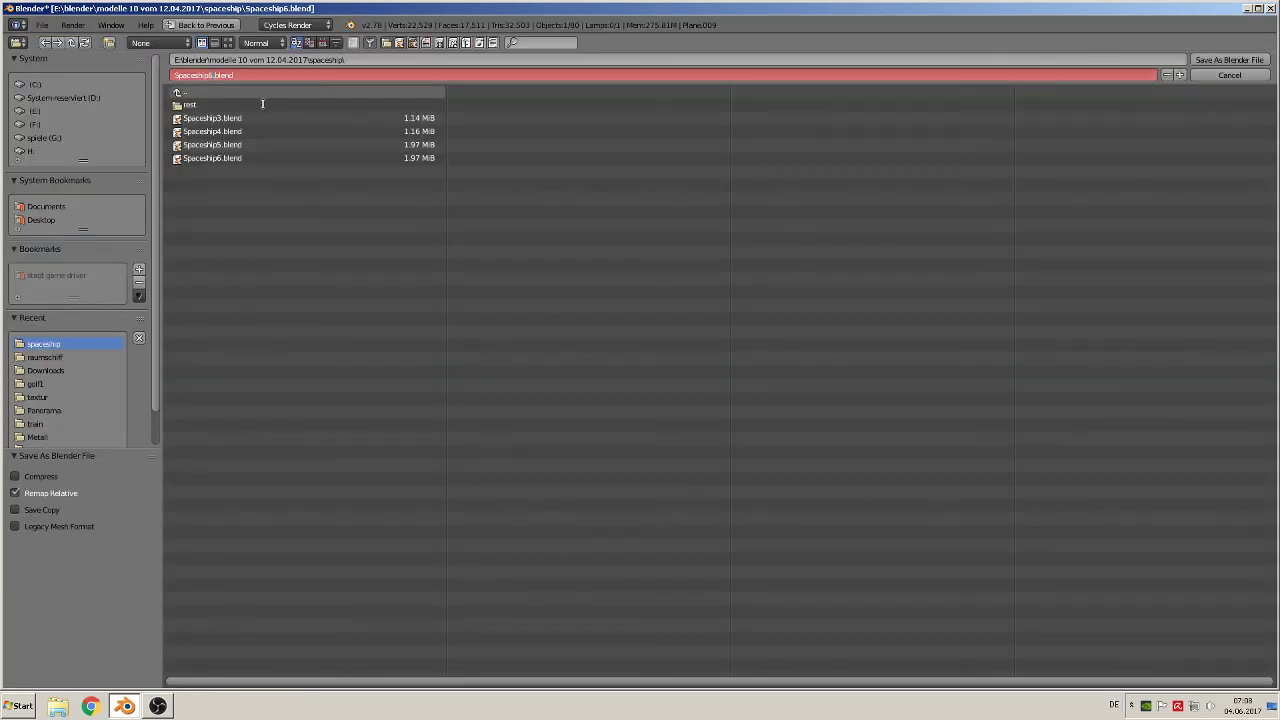
click(1229, 60)
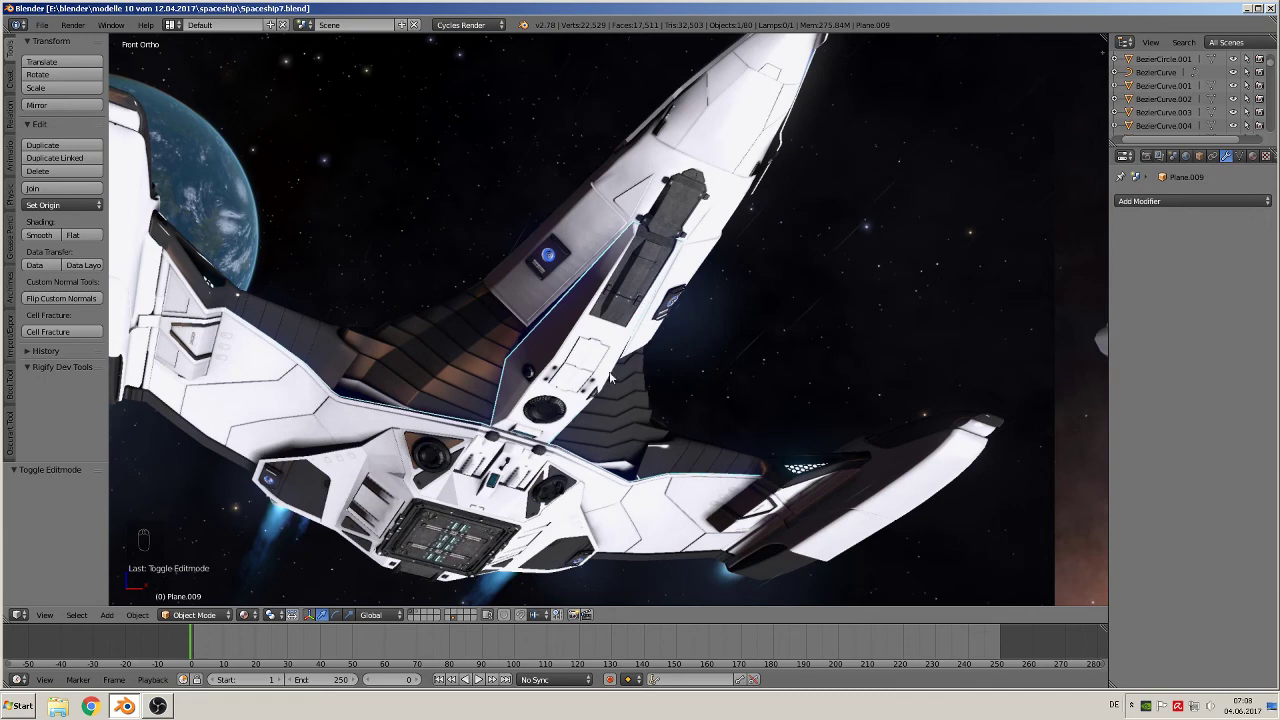
Add a cube beside the underside view, scale it by 0.066 and again by 0.792, and move it 0.123 along X.
click(657, 334)
click(107, 614)
mouse_move(124, 599)
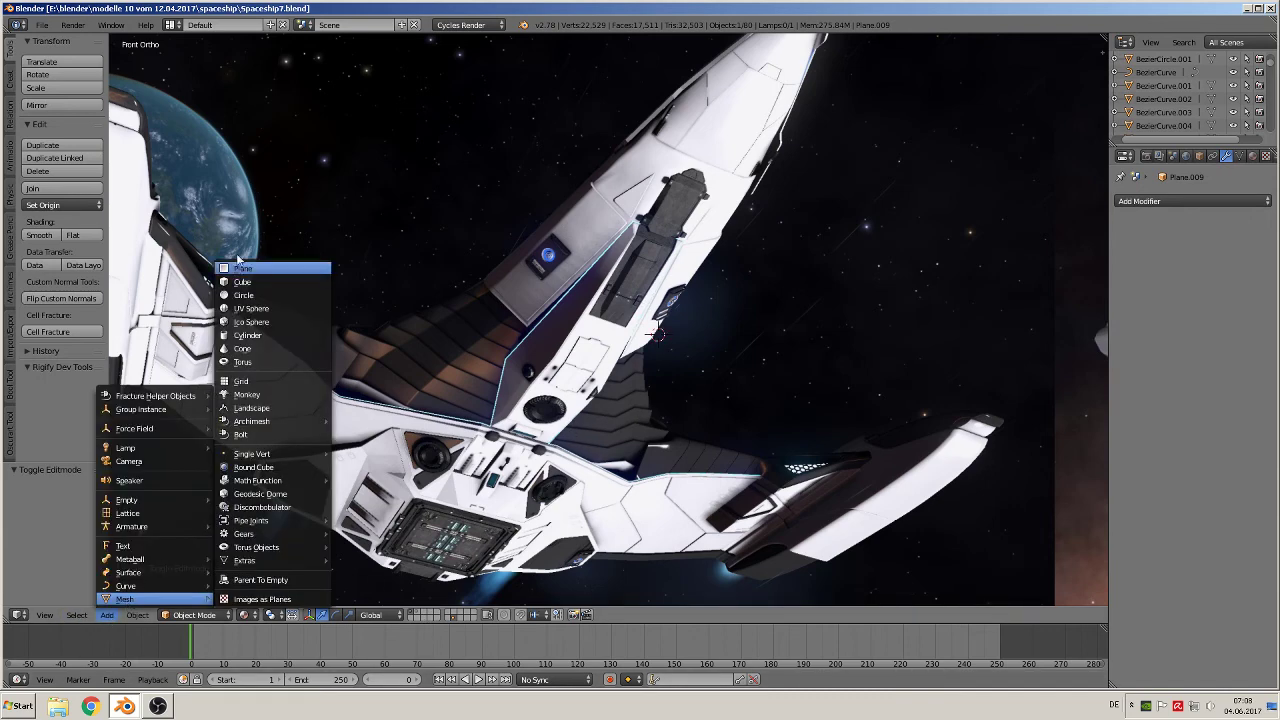
click(250, 282)
key(s)
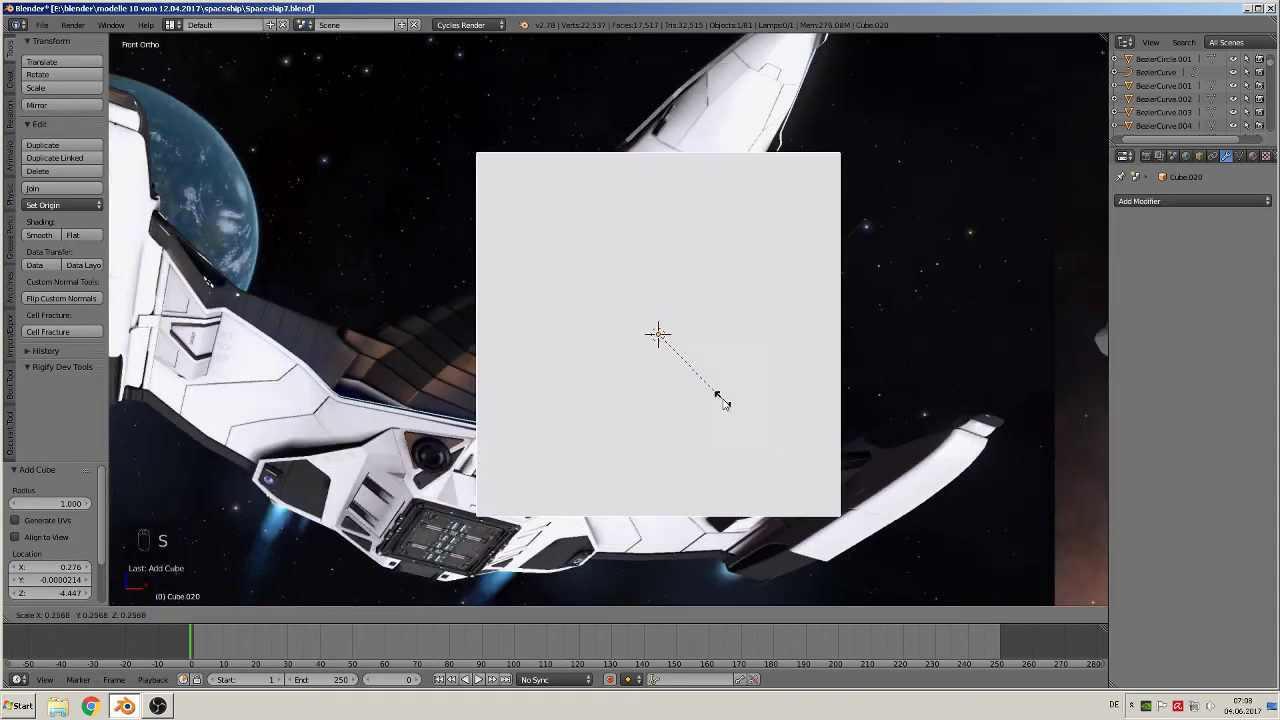
click(667, 362)
key(s)
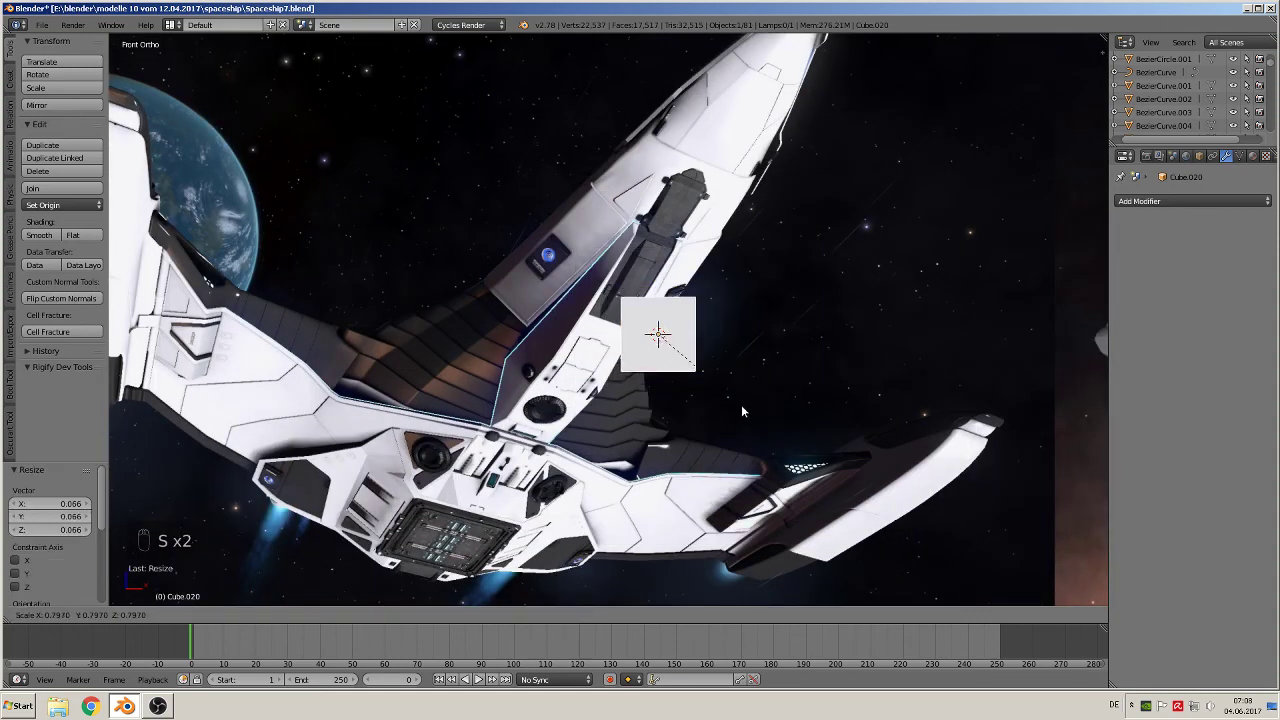
click(742, 403)
key(g)
key(x)
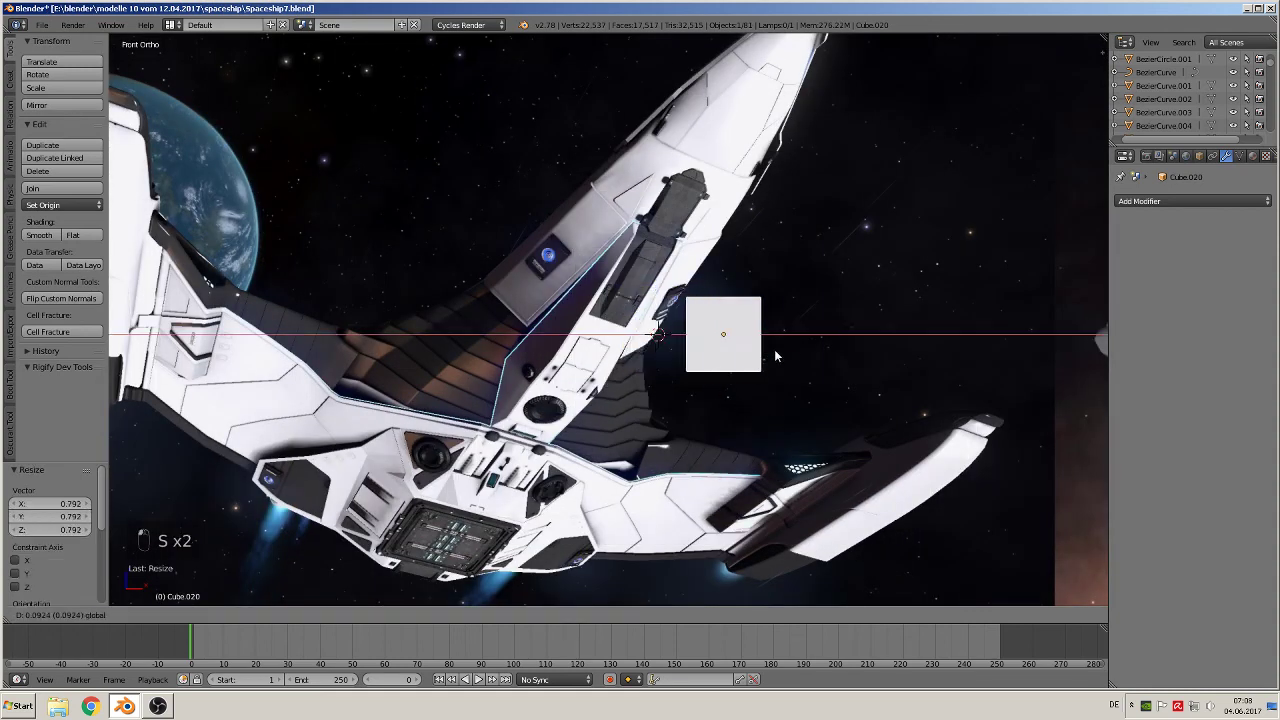
click(775, 356)
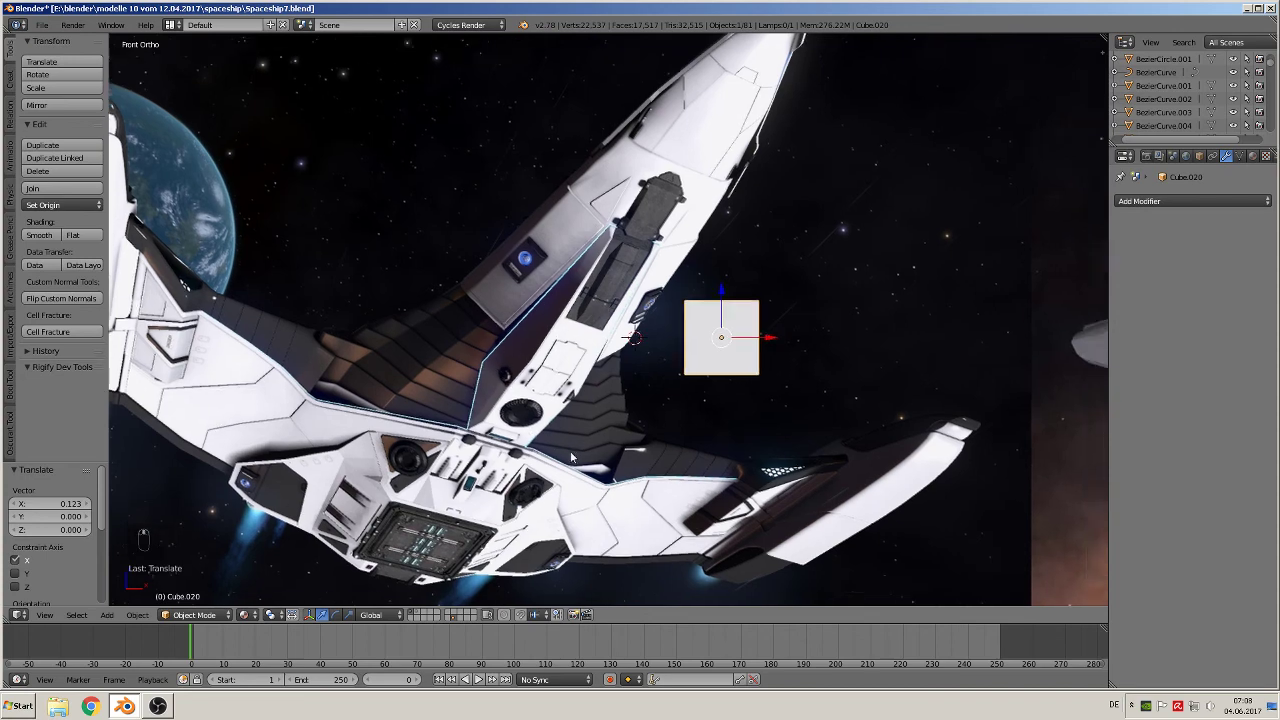
shift+middle_drag(571, 453, 434, 455)
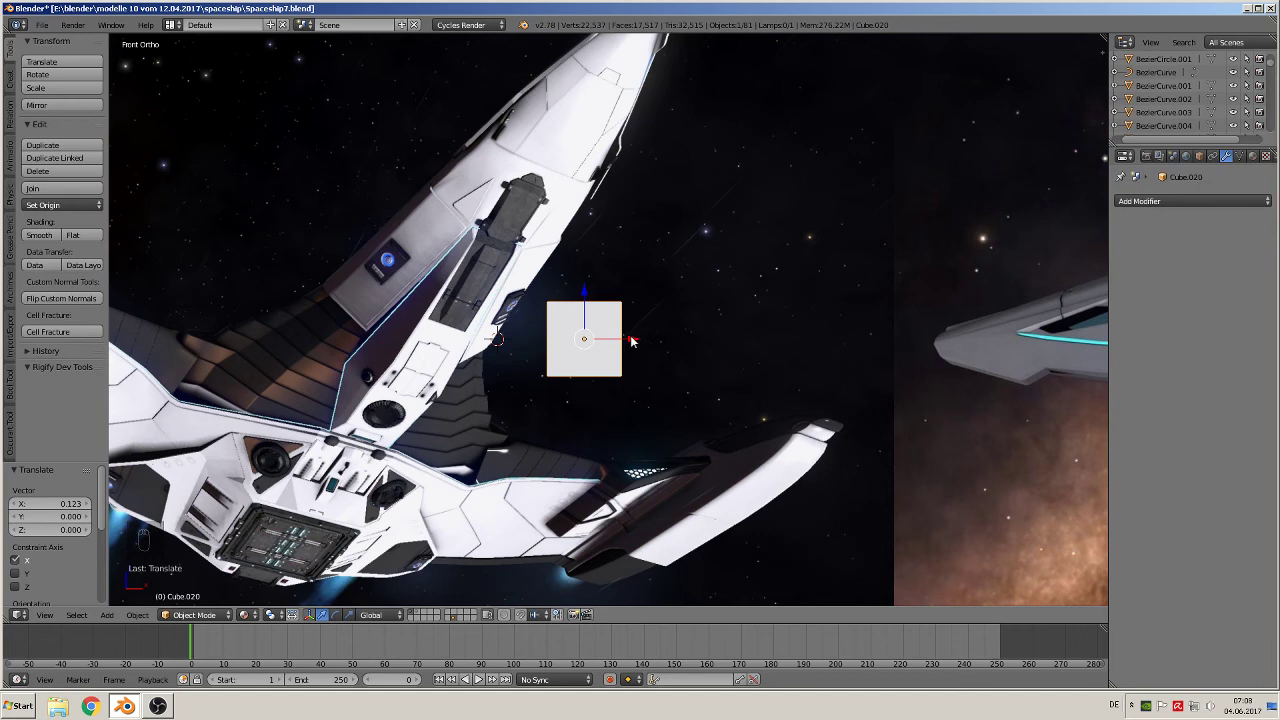
Pull the cube's +X side face inward and extrude it twice along X, by 0.118 and by 0.352.
key(Tab)
right_click(622, 302)
shift+right_click(619, 378)
middle_drag(619, 378, 660, 340)
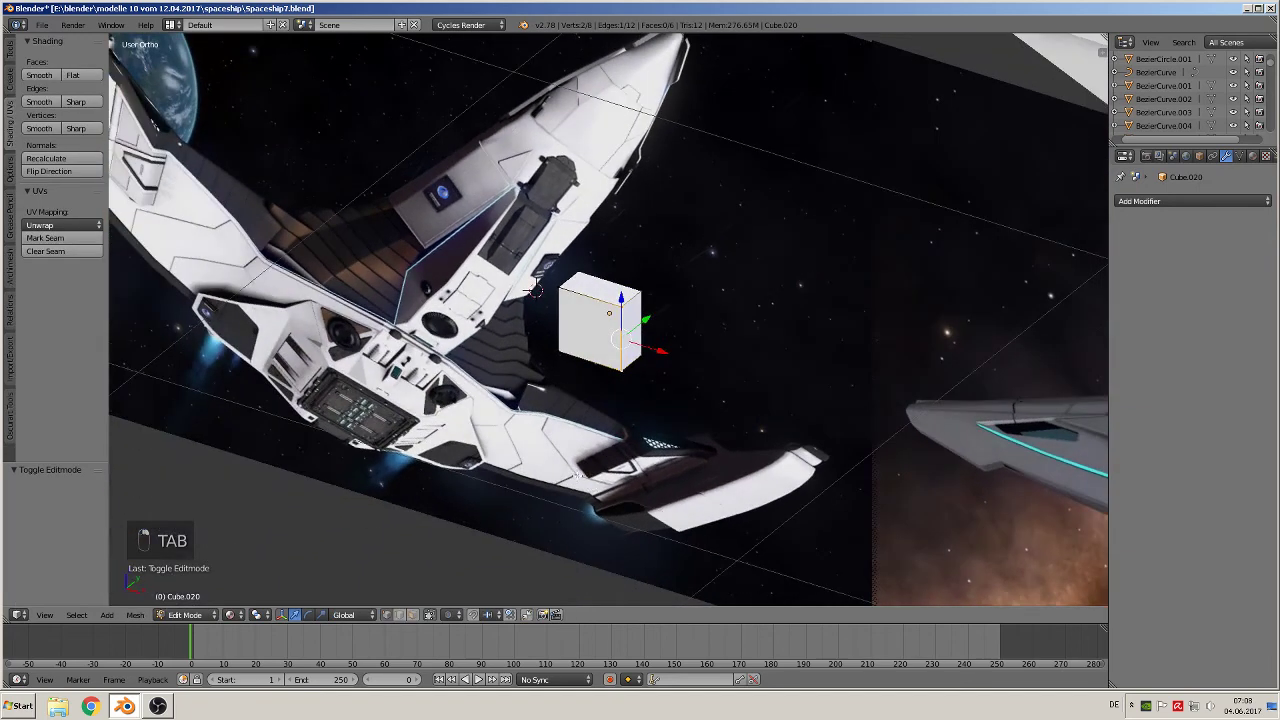
click(412, 615)
right_click(622, 348)
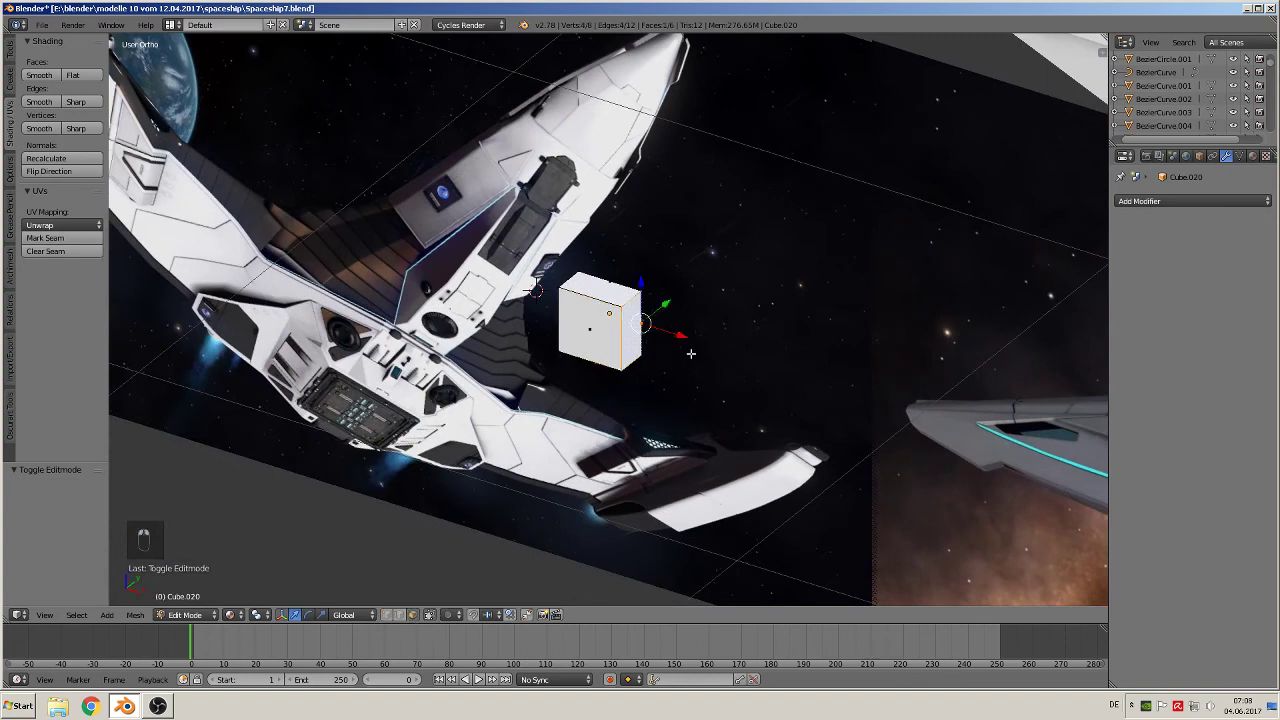
key(KP_1)
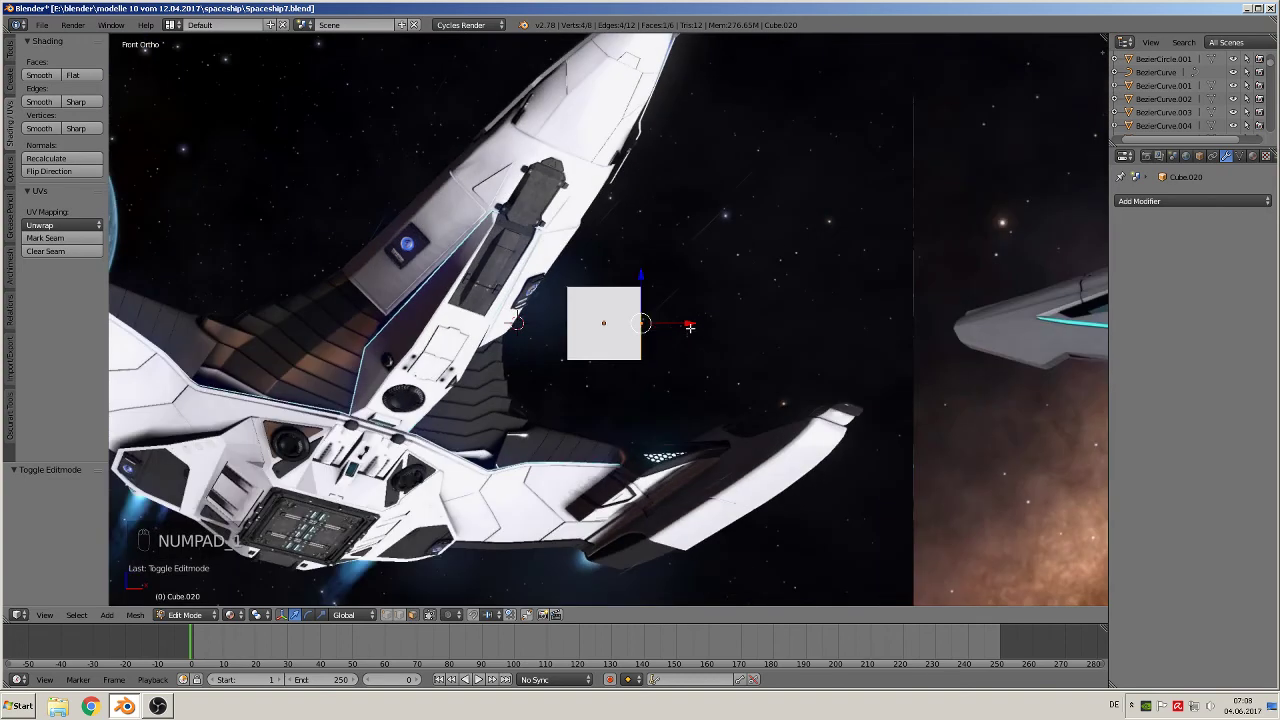
drag(689, 326, 731, 336)
key(e)
right_click(658, 329)
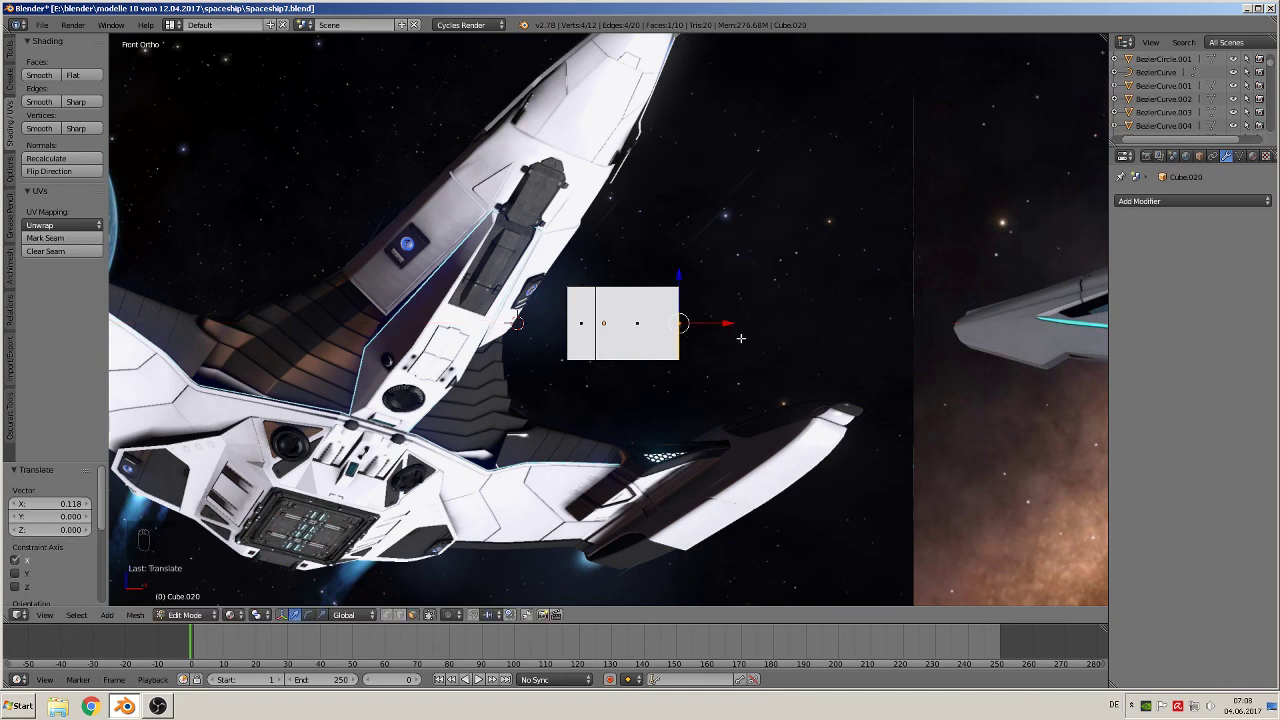
key(e)
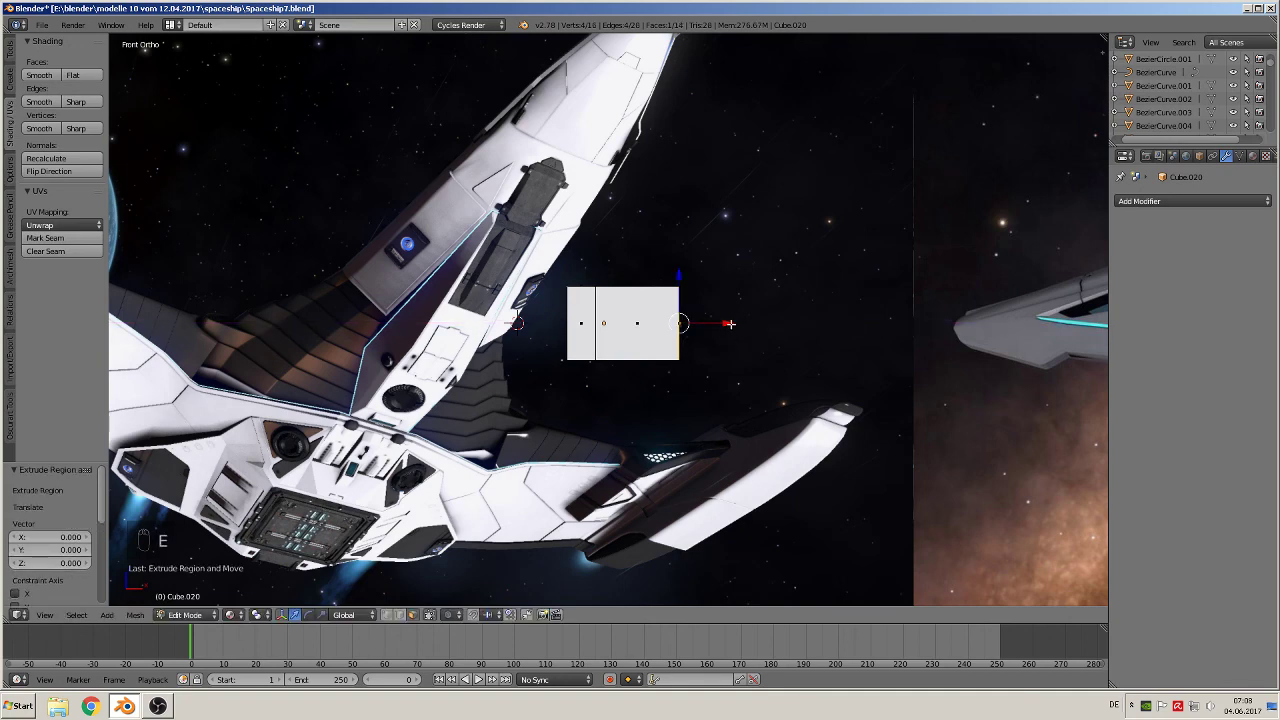
click(979, 341)
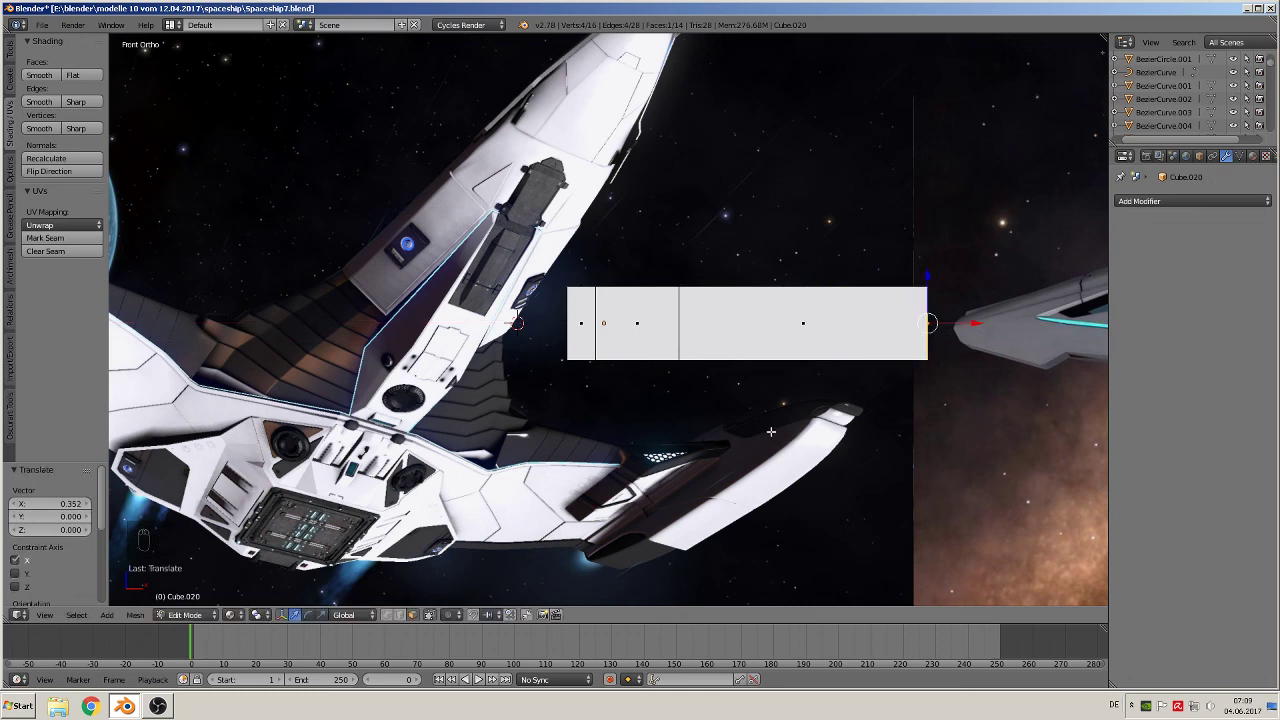
Raise the lower edges at the last section's start and end by 0.028 along Z, and the end edge by a further 0.059.
middle_drag(415, 612, 440, 560)
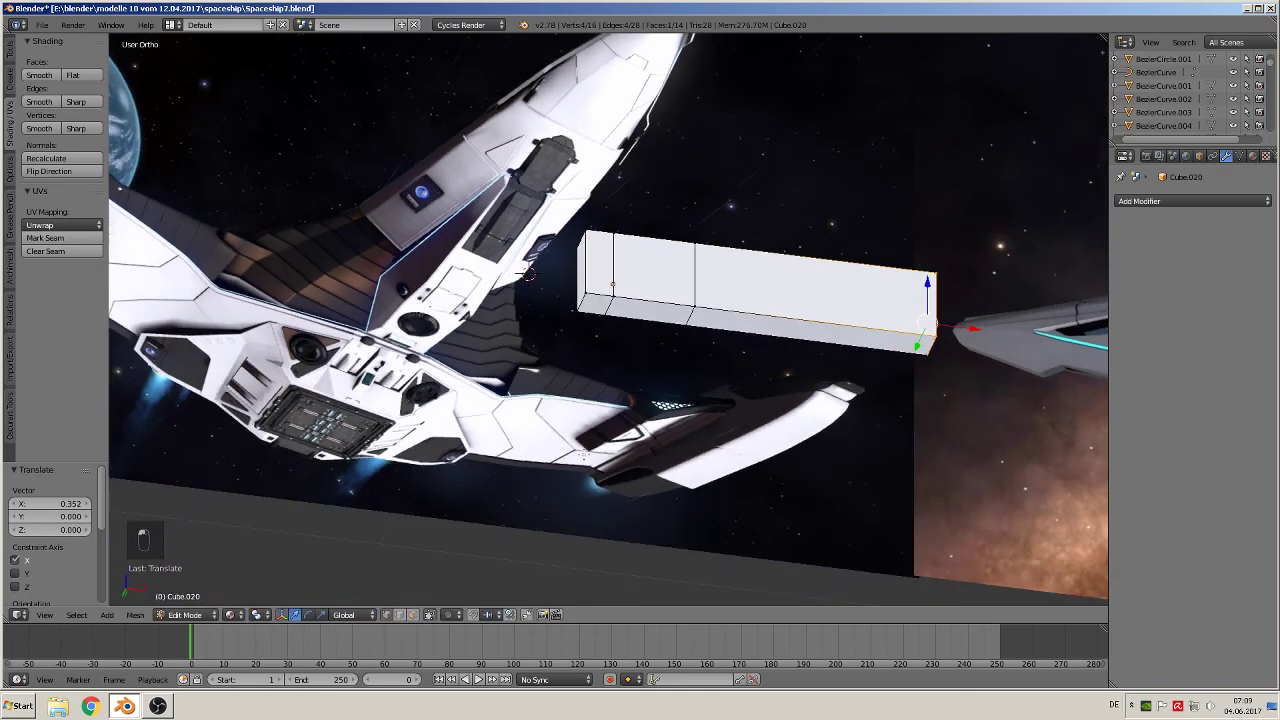
right_click(693, 312)
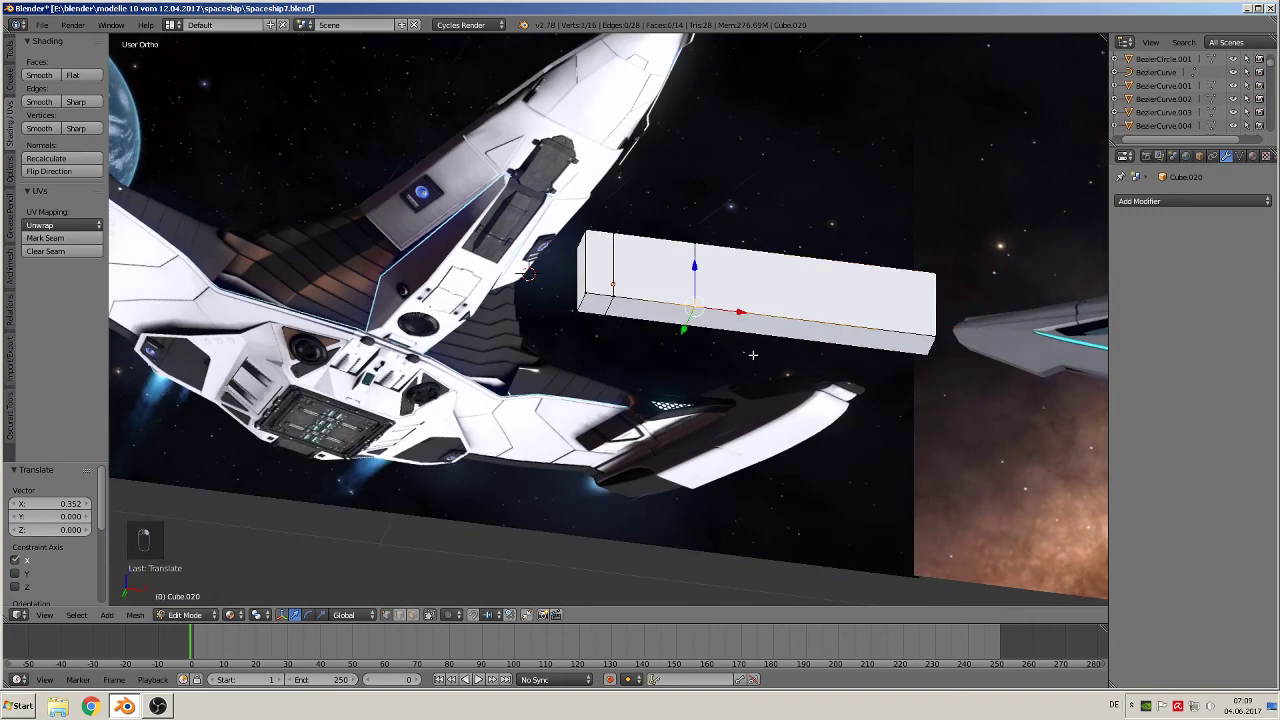
click(399, 615)
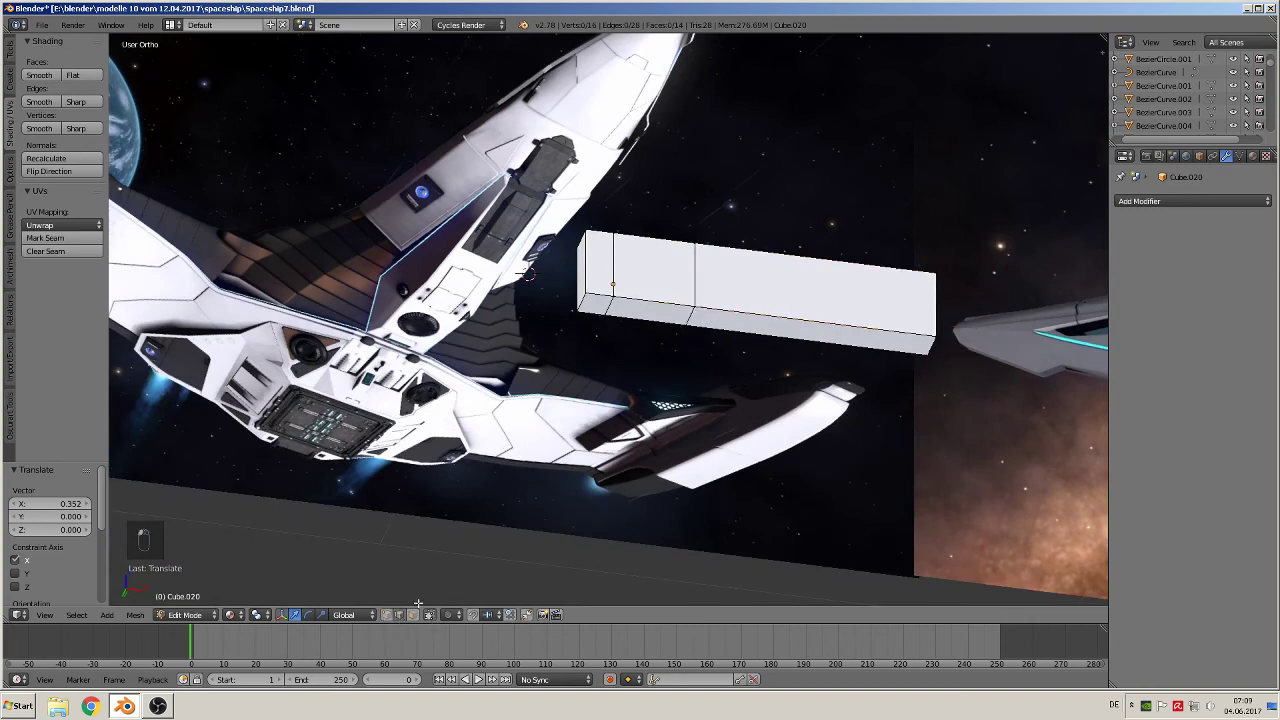
right_click(704, 317)
shift+right_click(935, 345)
middle_drag(935, 345, 824, 356)
drag(810, 298, 815, 282)
middle_drag(949, 397, 940, 401)
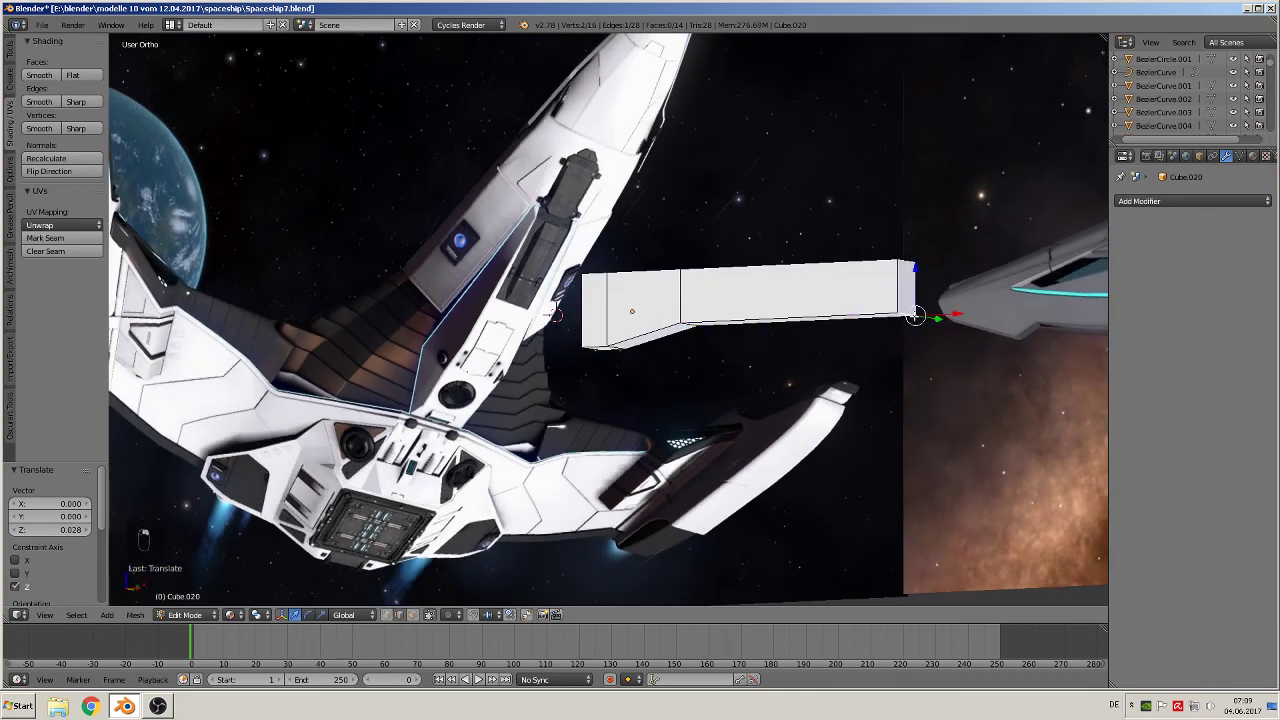
middle_drag(917, 290, 993, 358)
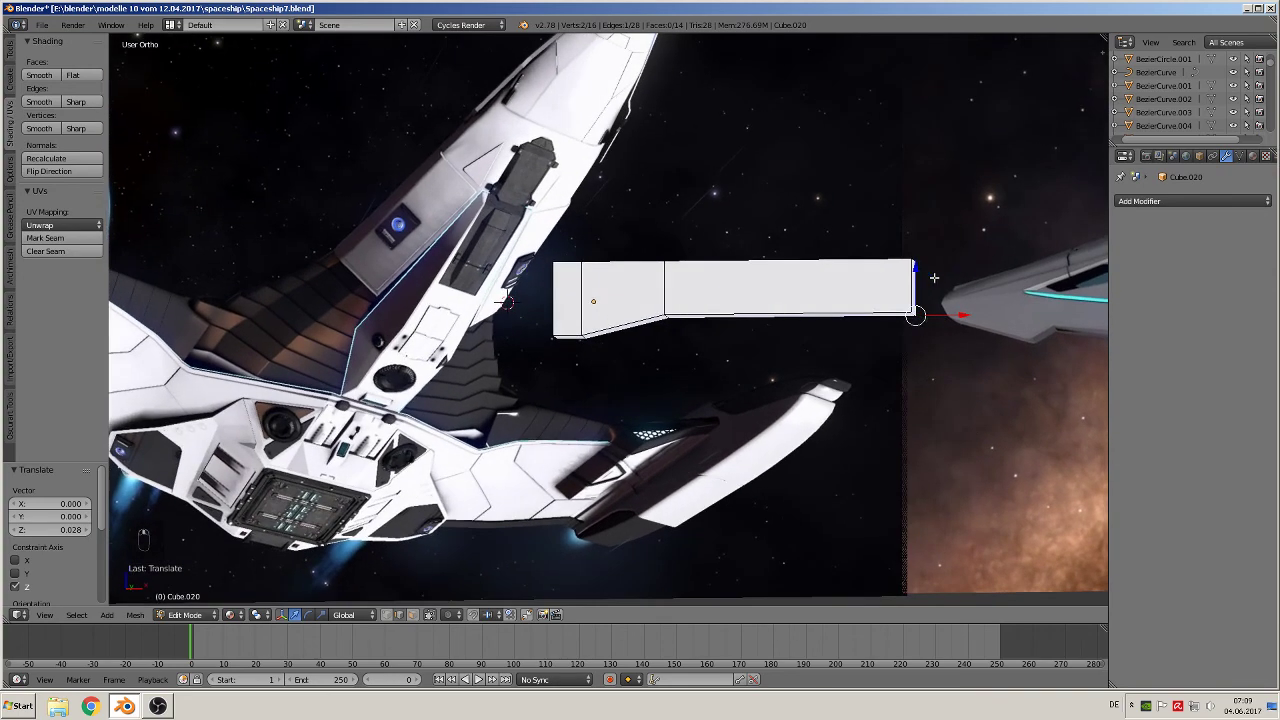
drag(923, 271, 930, 229)
middle_drag(915, 395, 854, 371)
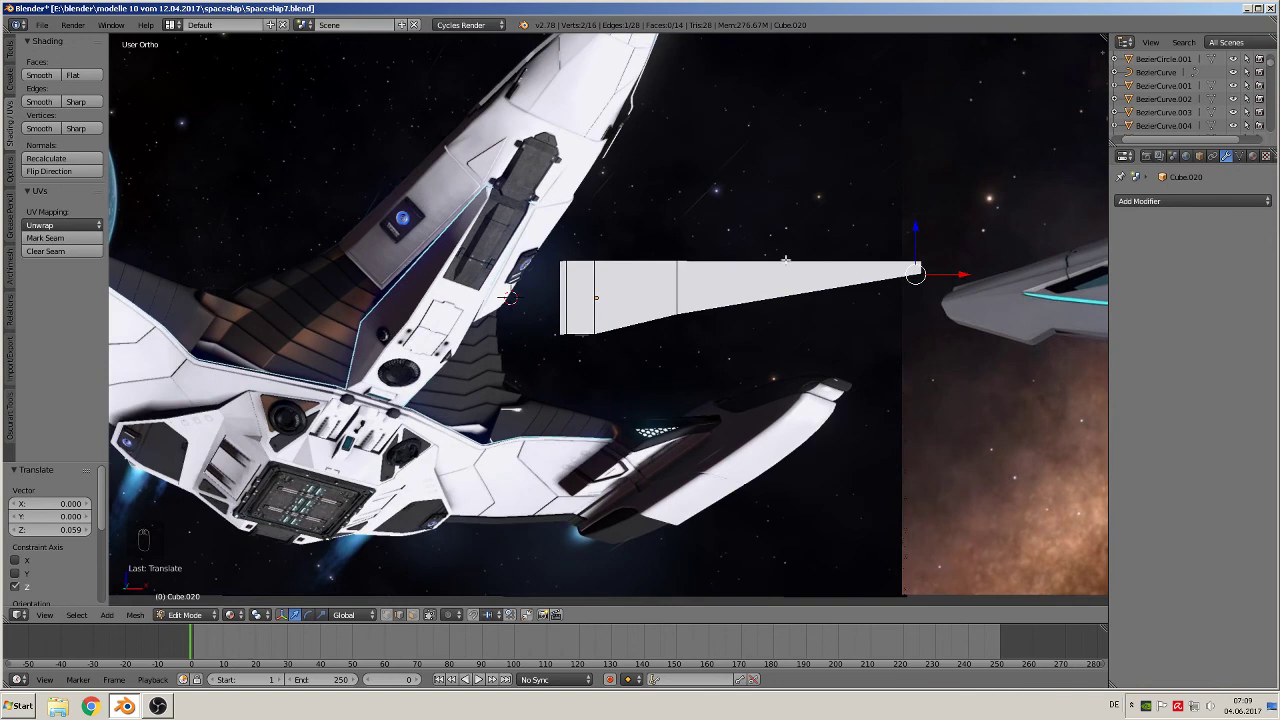
Leave Edit Mode and move the tapered block along the Y axis, clear of the reference image plane.
middle_drag(786, 260, 755, 372)
key(Tab)
scroll(745, 390, down, 4)
scroll(737, 400, down, 1)
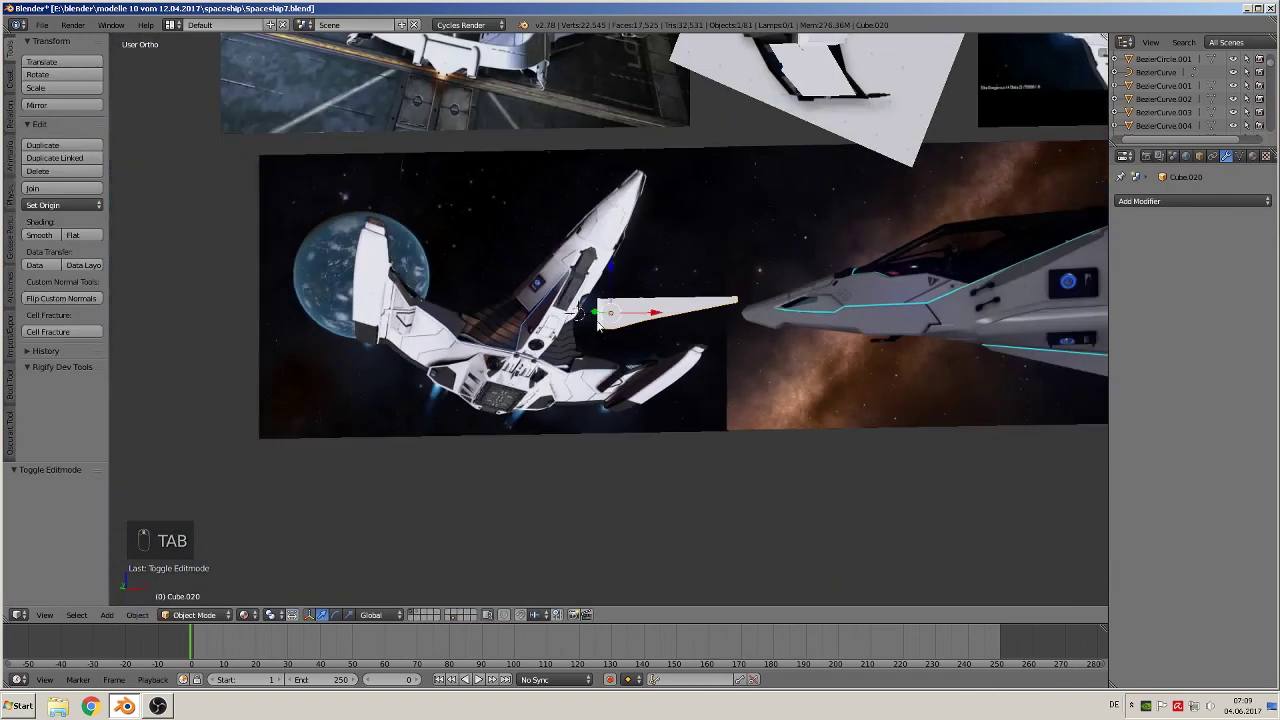
drag(588, 311, 640, 316)
middle_drag(746, 397, 810, 314)
scroll(712, 350, up, 5)
key(KP_5)
Narrow the block's three underside faces by scaling them to 0.716 along Y.
key(Tab)
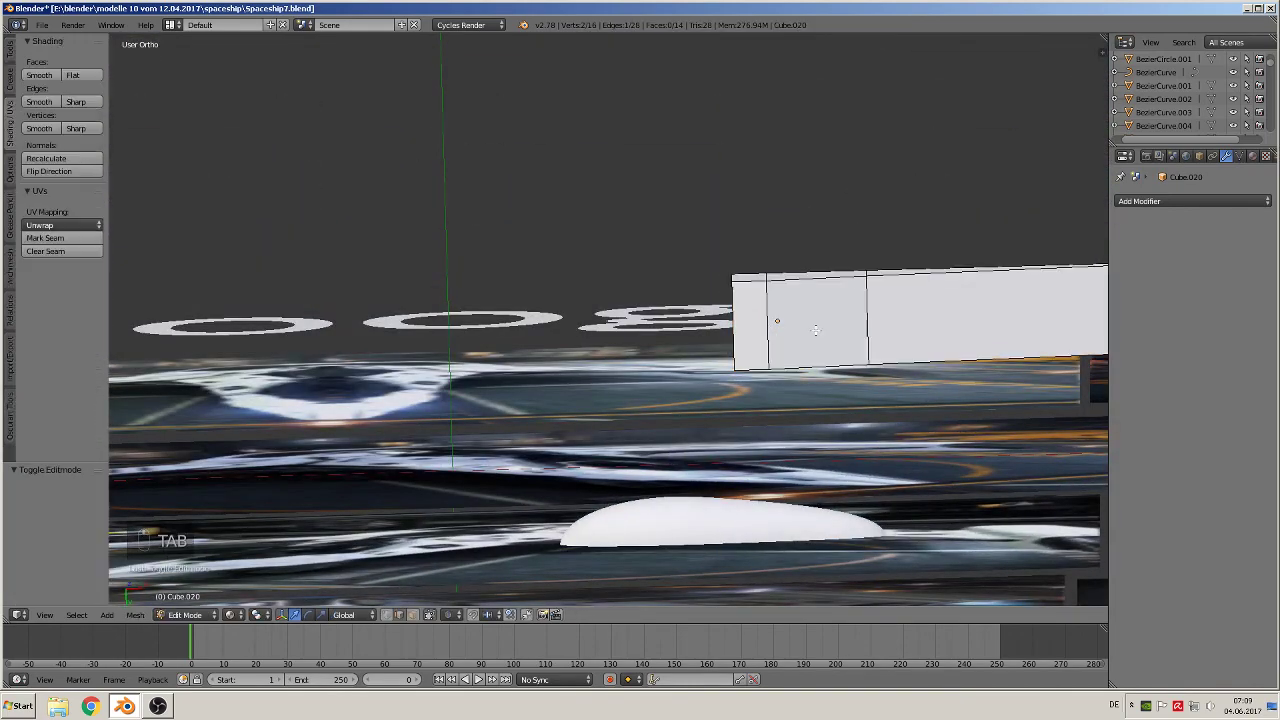
shift+middle_drag(916, 387, 699, 393)
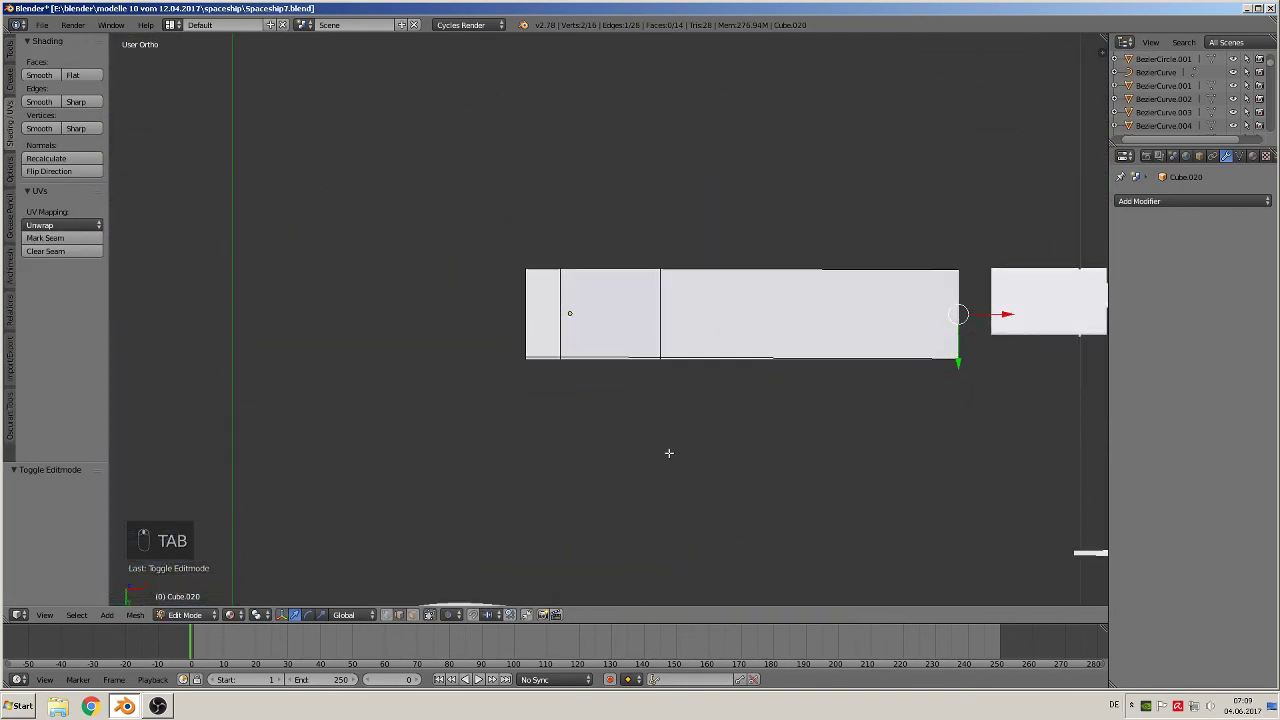
click(412, 614)
click(547, 310)
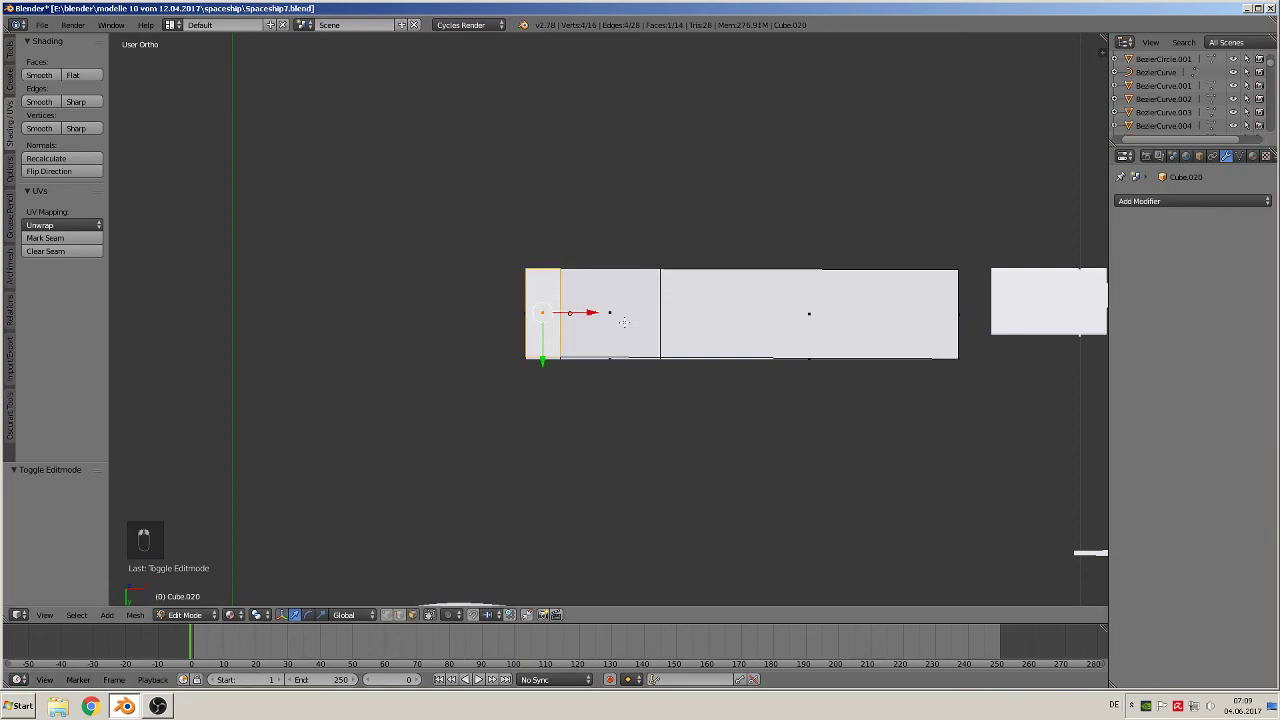
shift+click(624, 321)
middle_drag(724, 322, 814, 432)
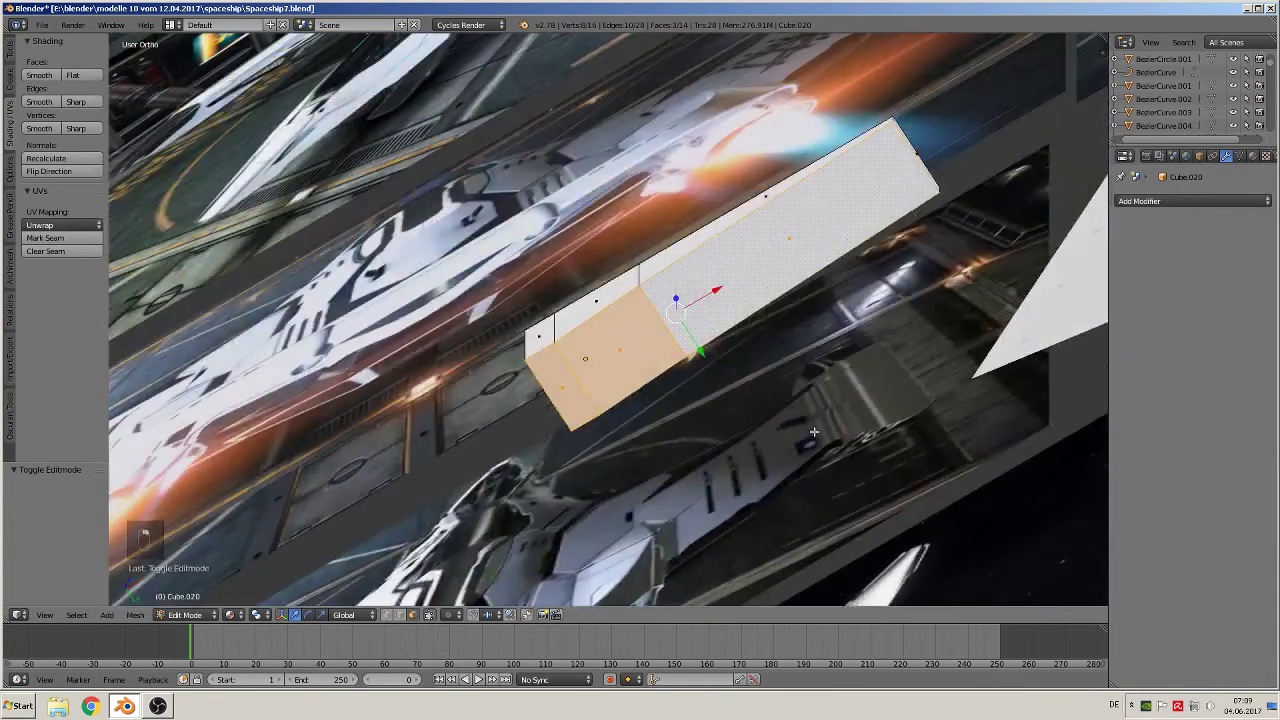
key(s)
key(y)
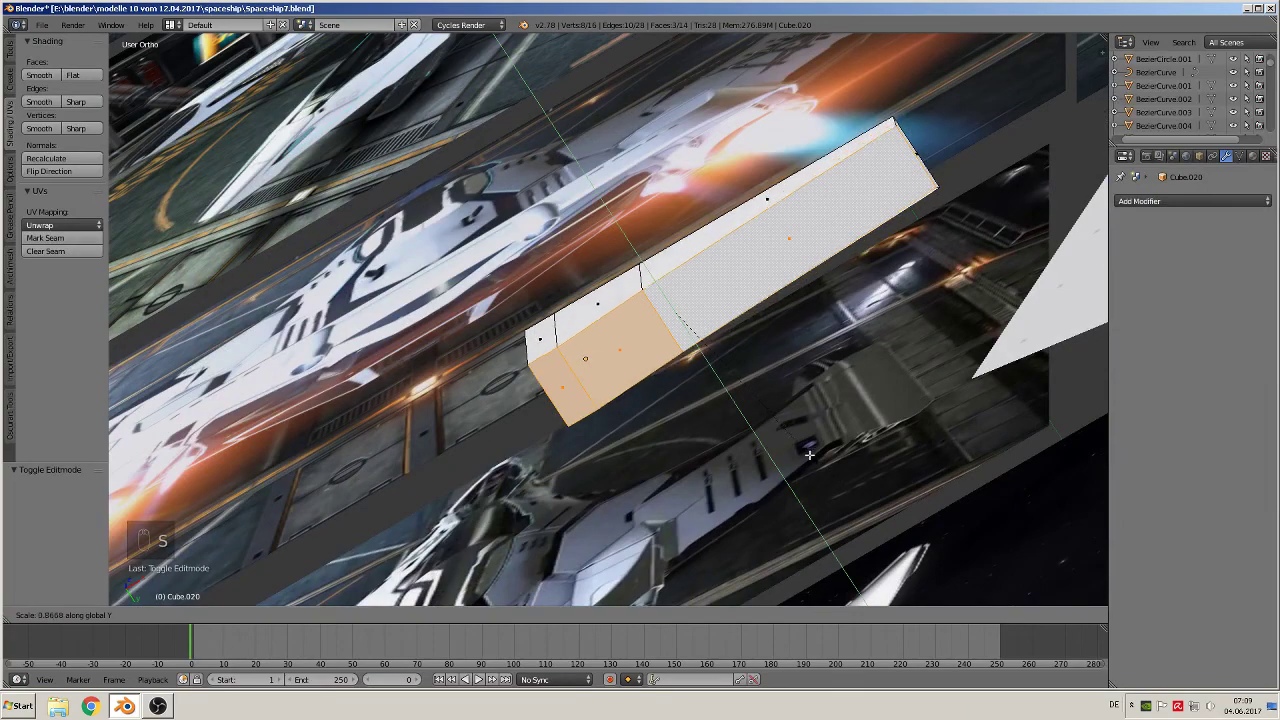
click(795, 422)
middle_drag(795, 422, 869, 434)
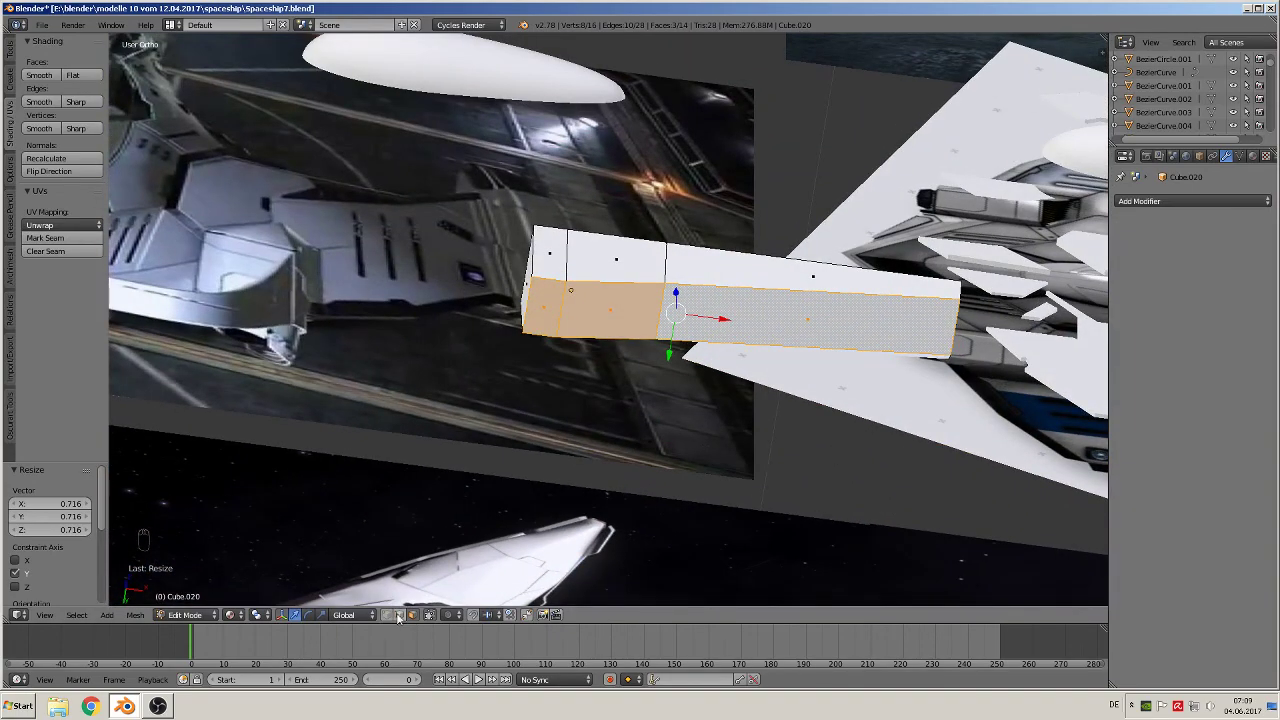
Bevel one lower long edge of the block together with its adjoining vertical end edges, with an offset of 0.036.
alt+right_click(604, 282)
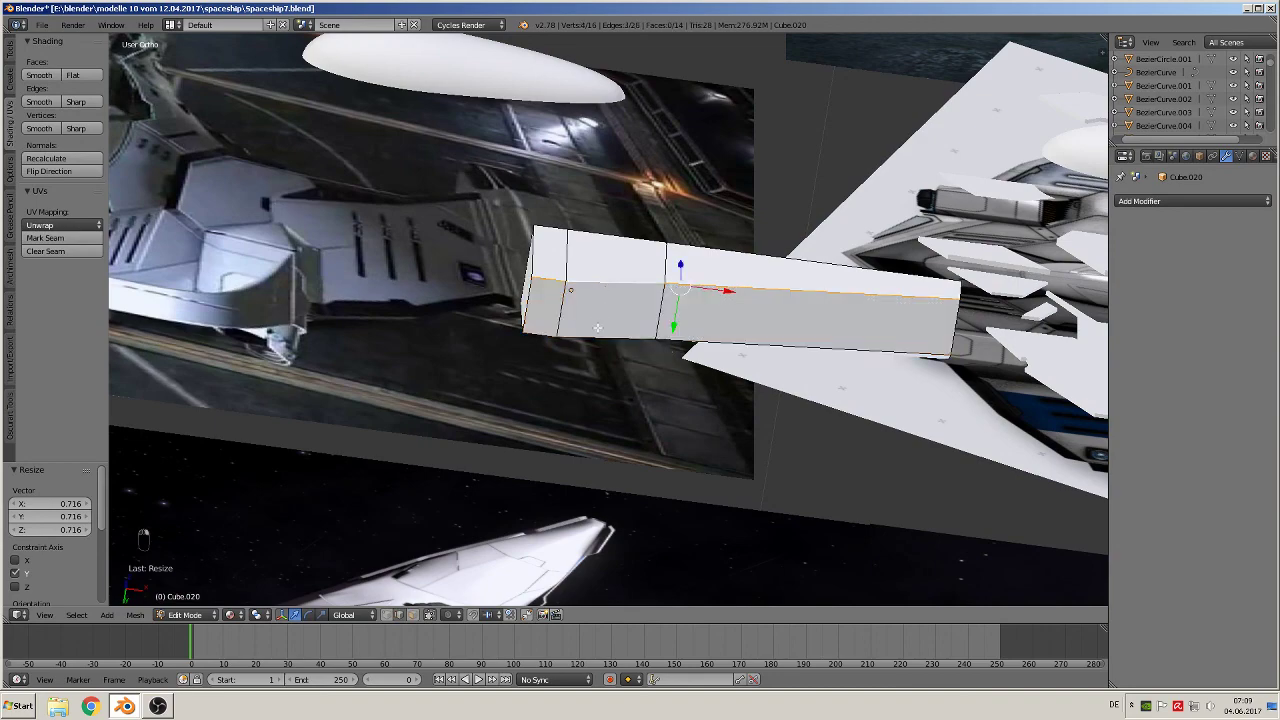
middle_drag(597, 328, 928, 167)
shift+right_click(941, 168)
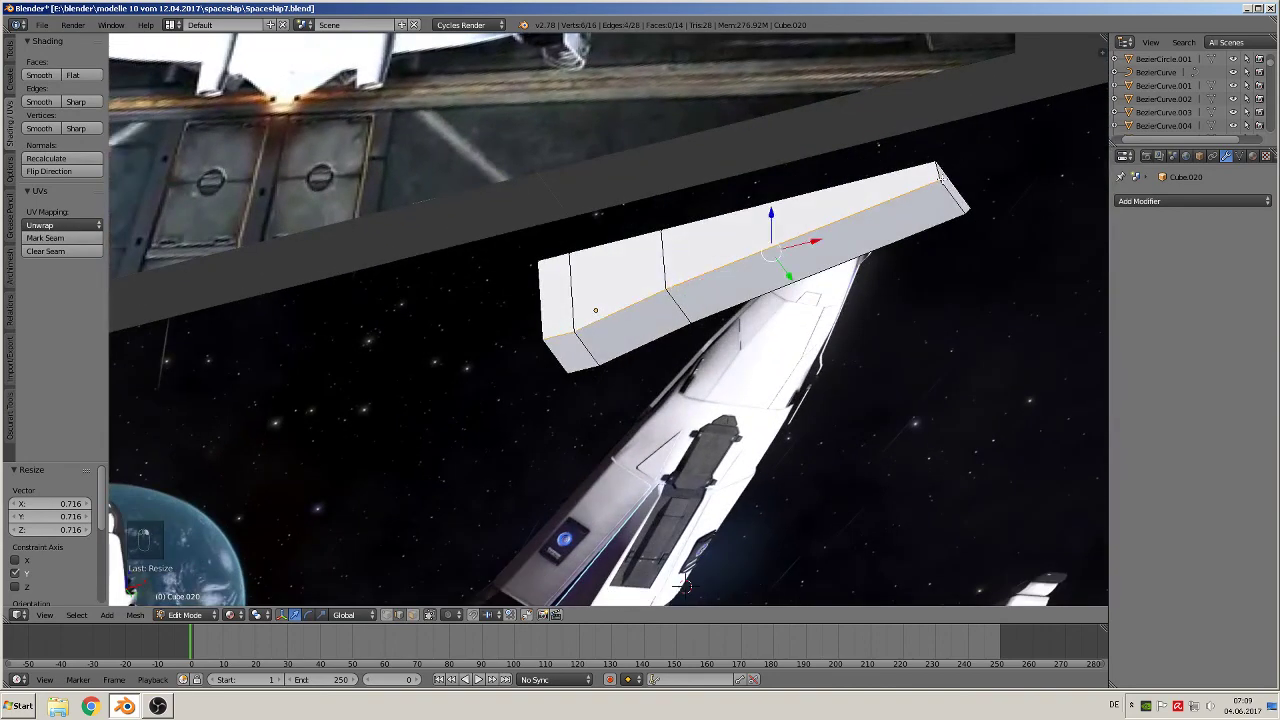
shift+right_click(944, 168)
shift+right_click(938, 173)
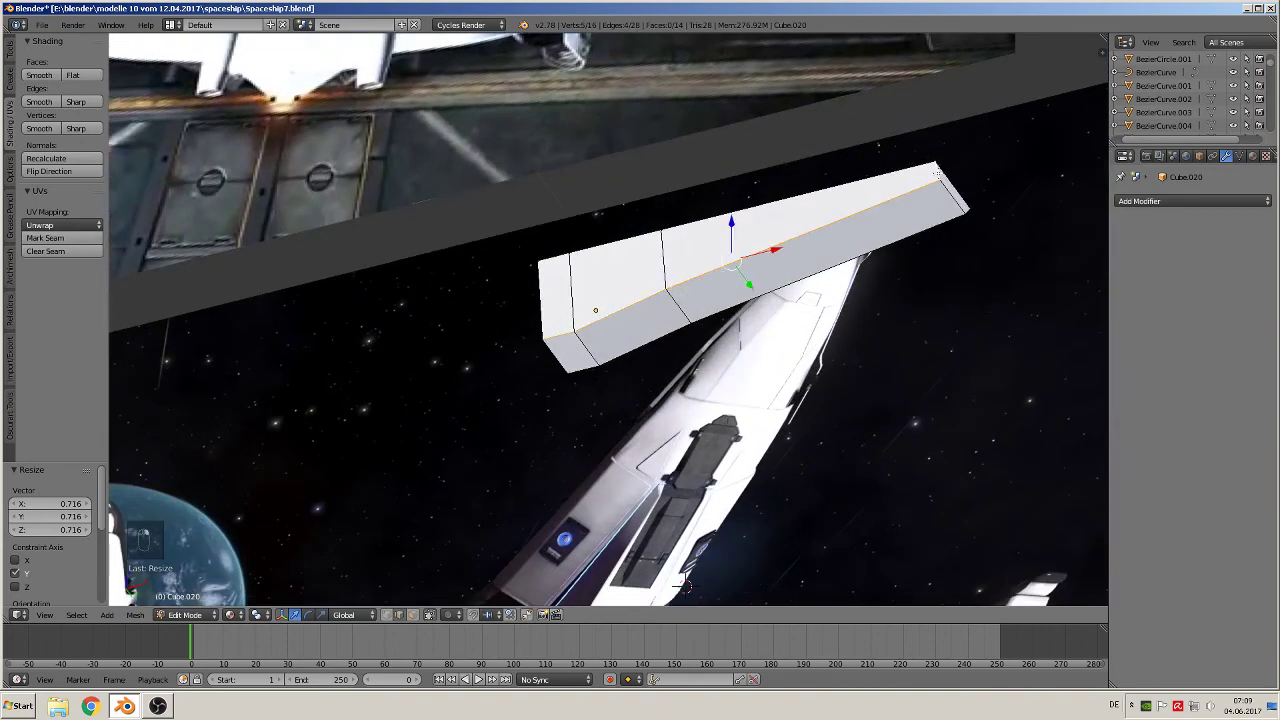
shift+right_click(540, 293)
middle_drag(646, 371, 611, 431)
key(ctrl+b)
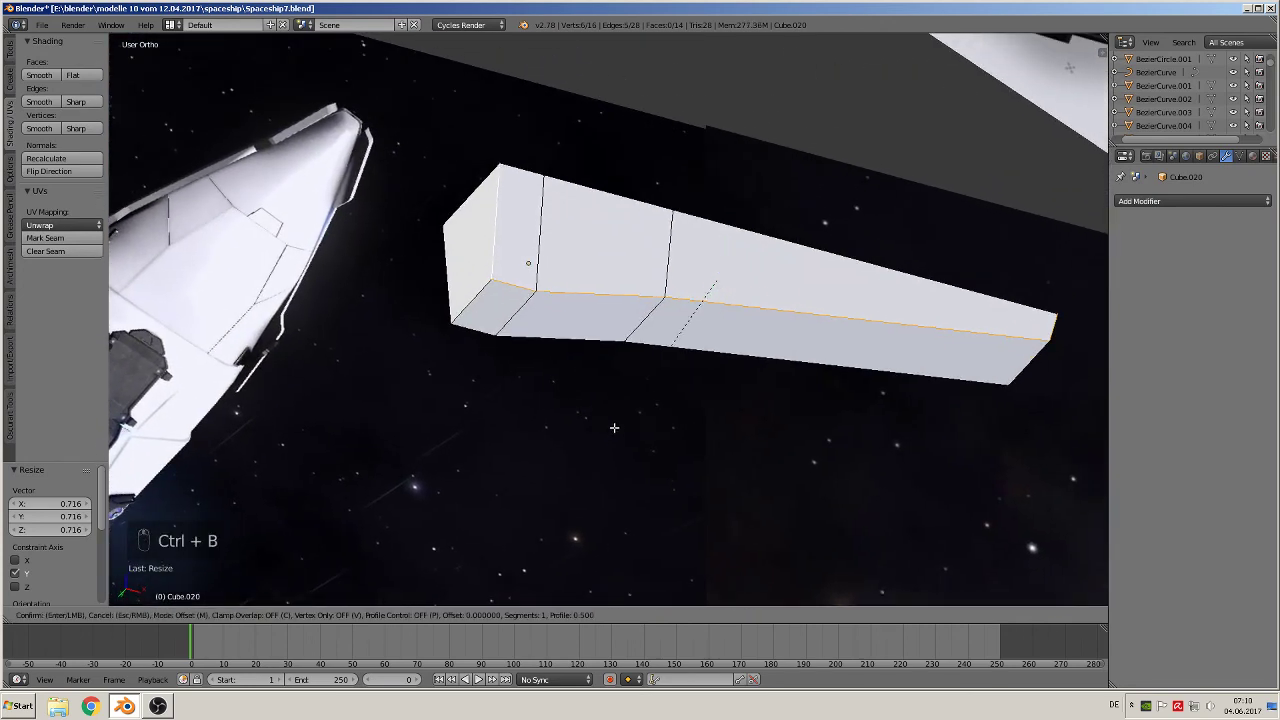
click(666, 501)
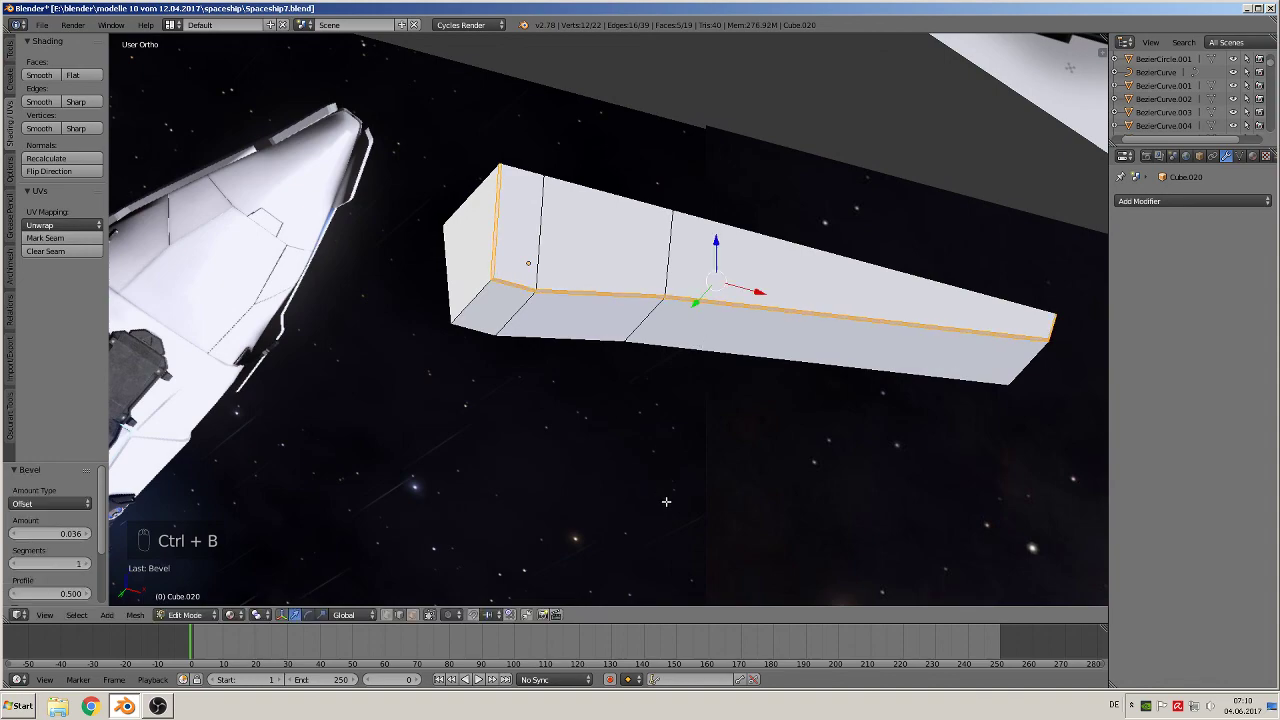
Bevel the block's opposite lower long edge and the adjoining vertical edge at the thick end with an offset of 0.031, then leave Edit Mode.
middle_drag(506, 368, 523, 334)
alt+right_click(537, 303)
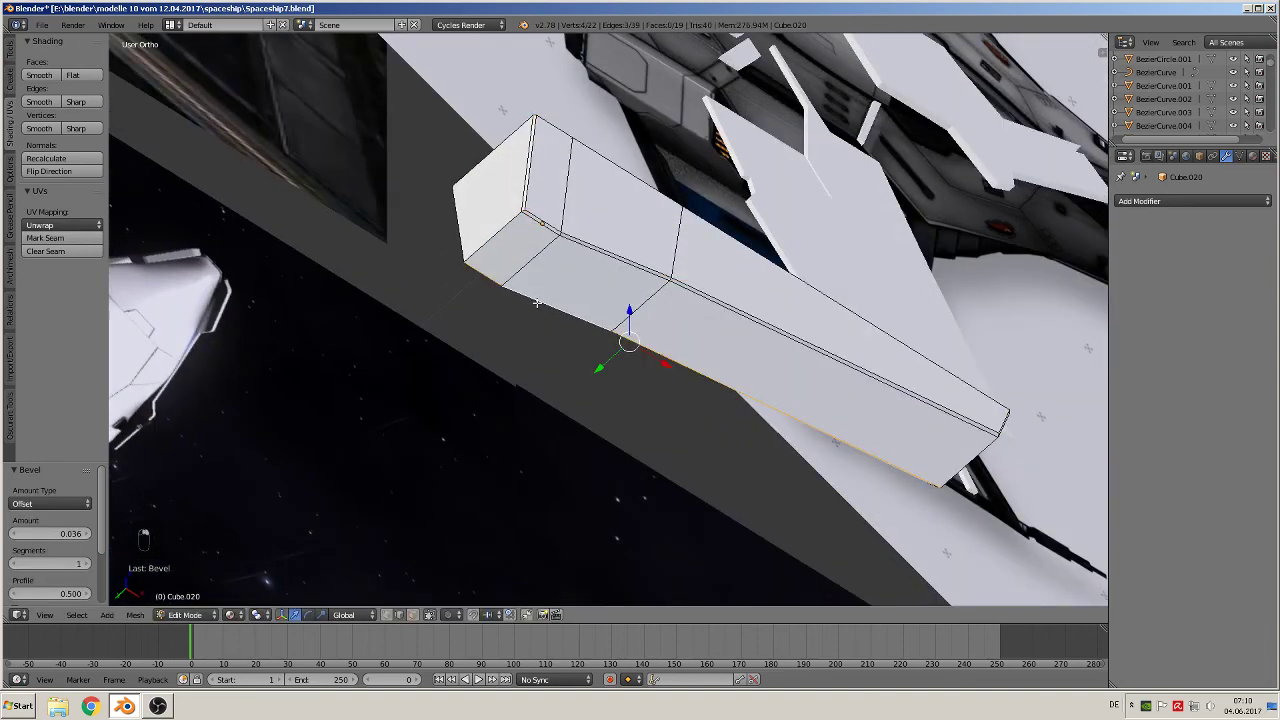
shift+right_click(456, 221)
middle_drag(767, 422, 537, 482)
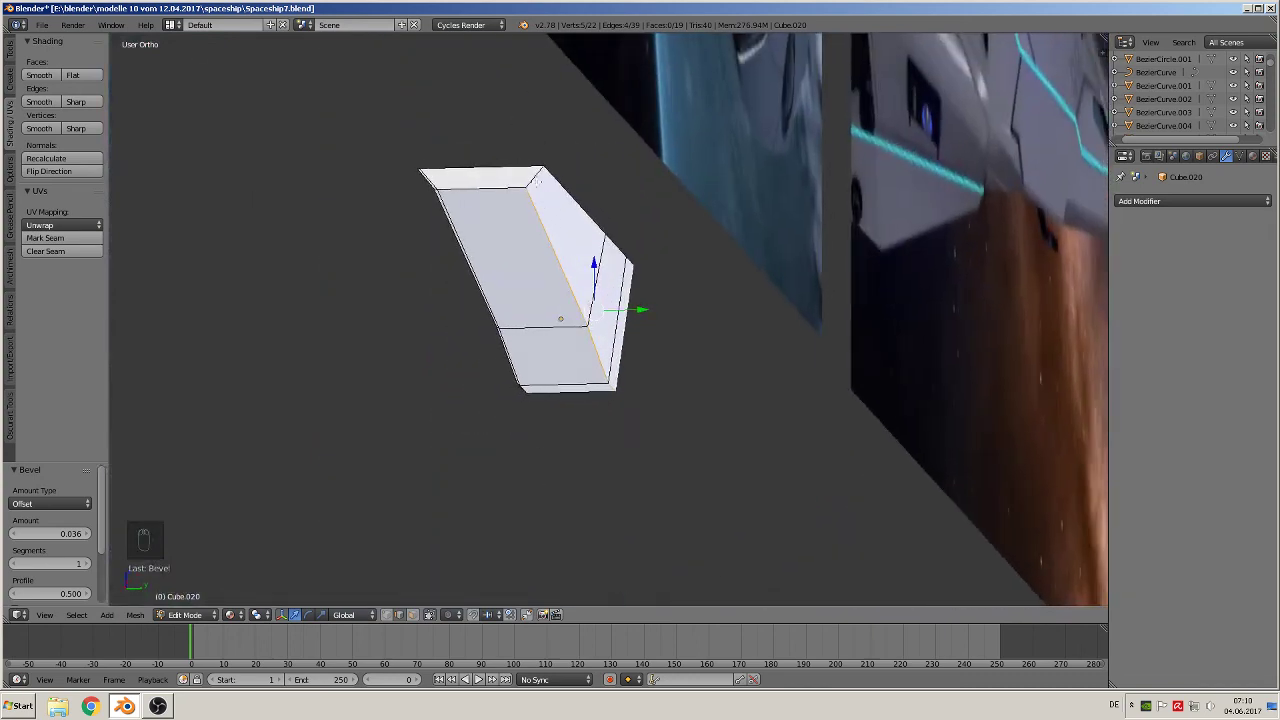
key(ctrl+b)
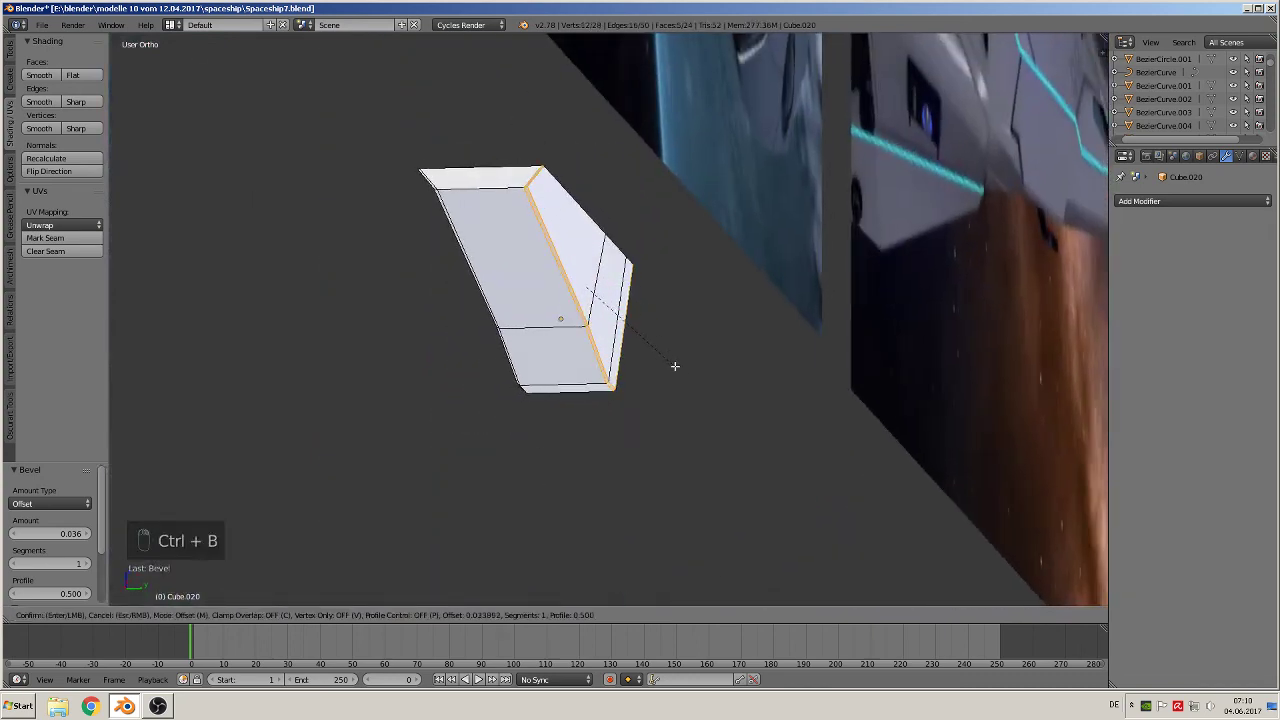
click(672, 364)
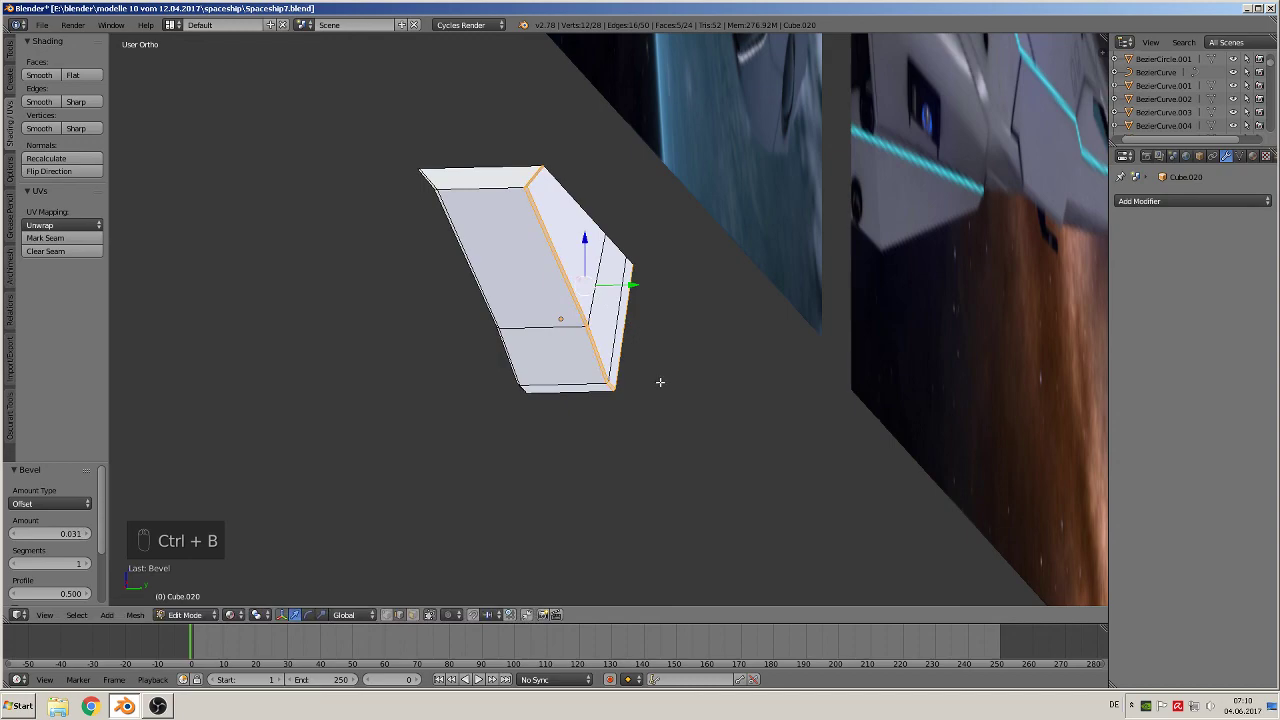
key(Tab)
Examine the bevelled block against the spaceship reference images in the front orthographic view.
middle_drag(653, 389, 766, 394)
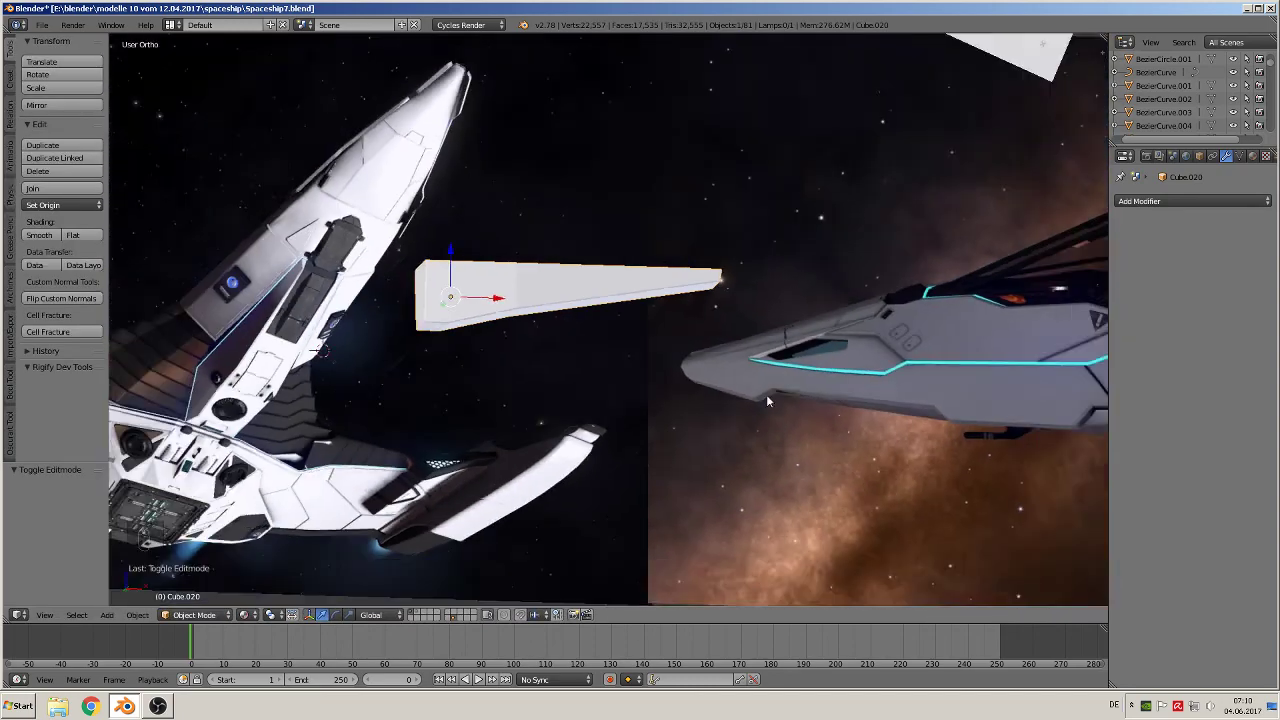
key(KP_1)
scroll(746, 390, down, 3)
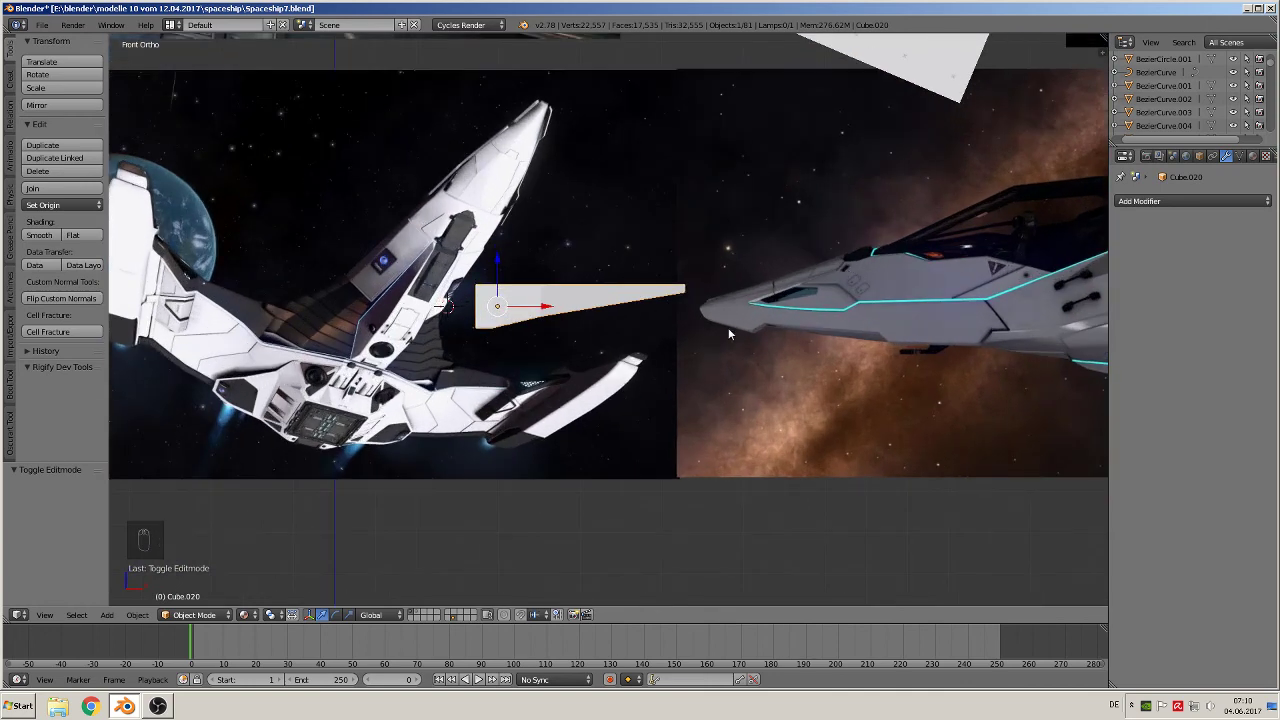
scroll(685, 398, up, 1)
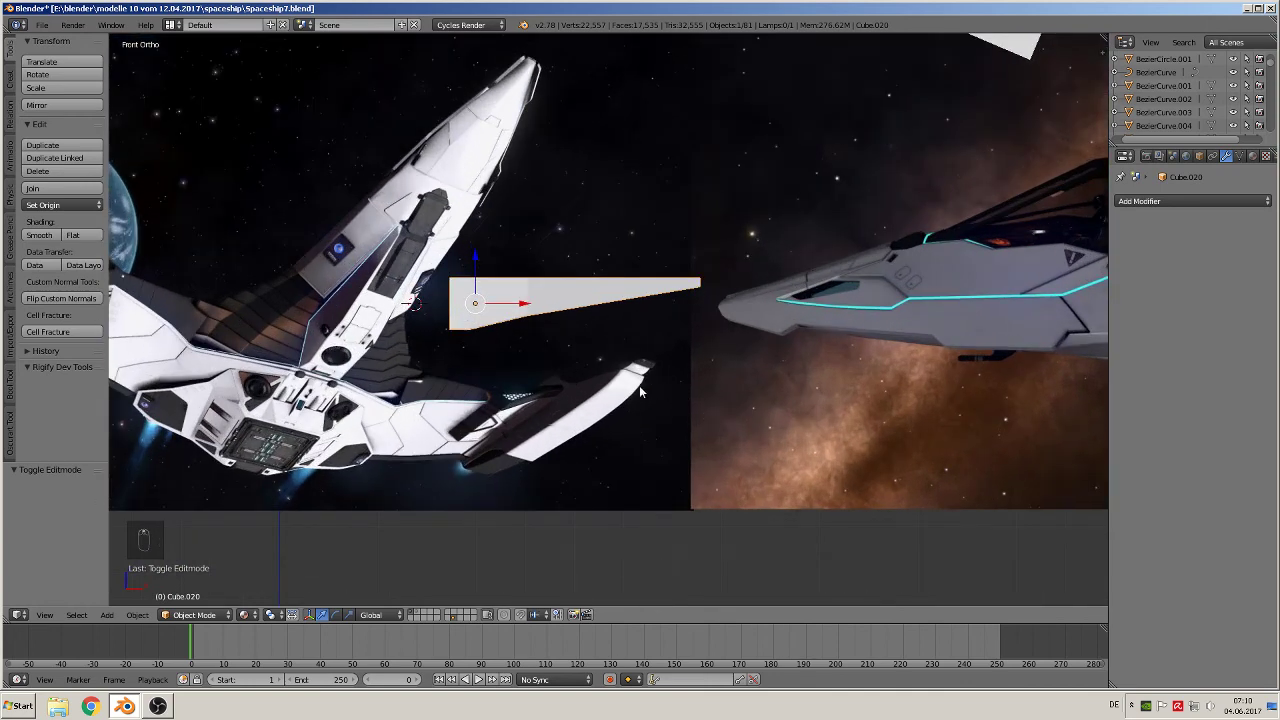
shift+middle_drag(520, 409, 757, 452)
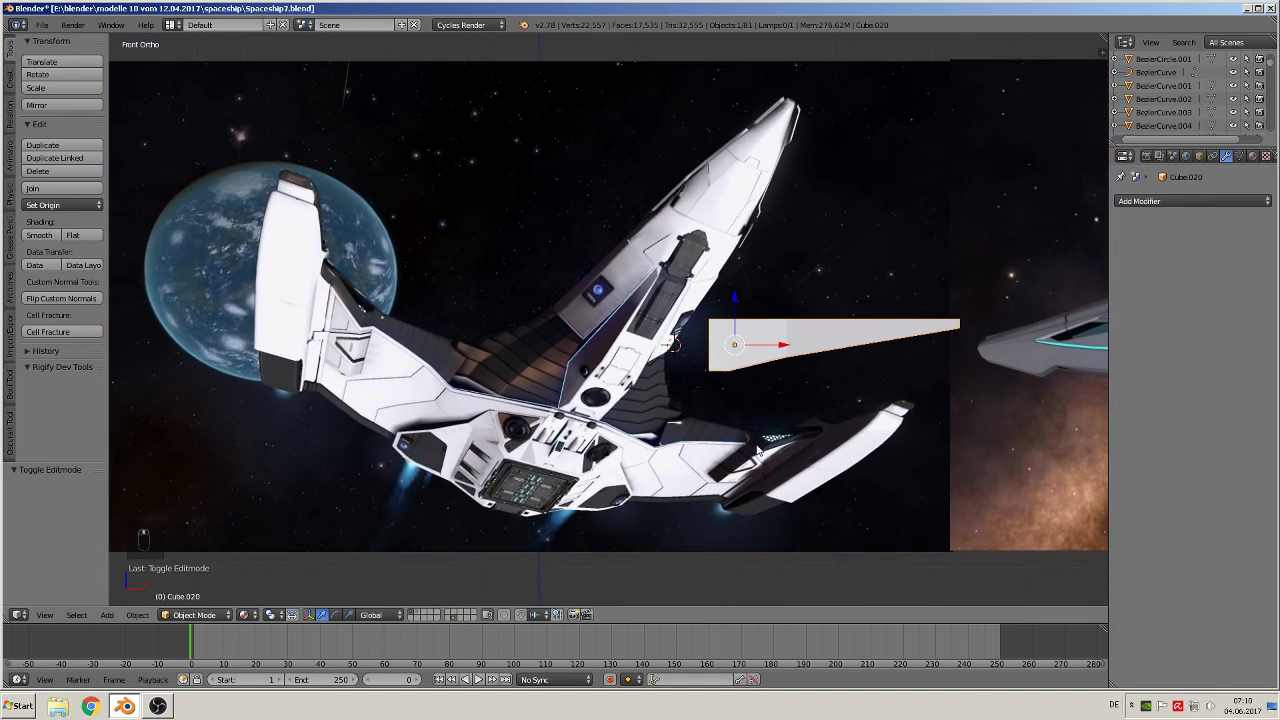